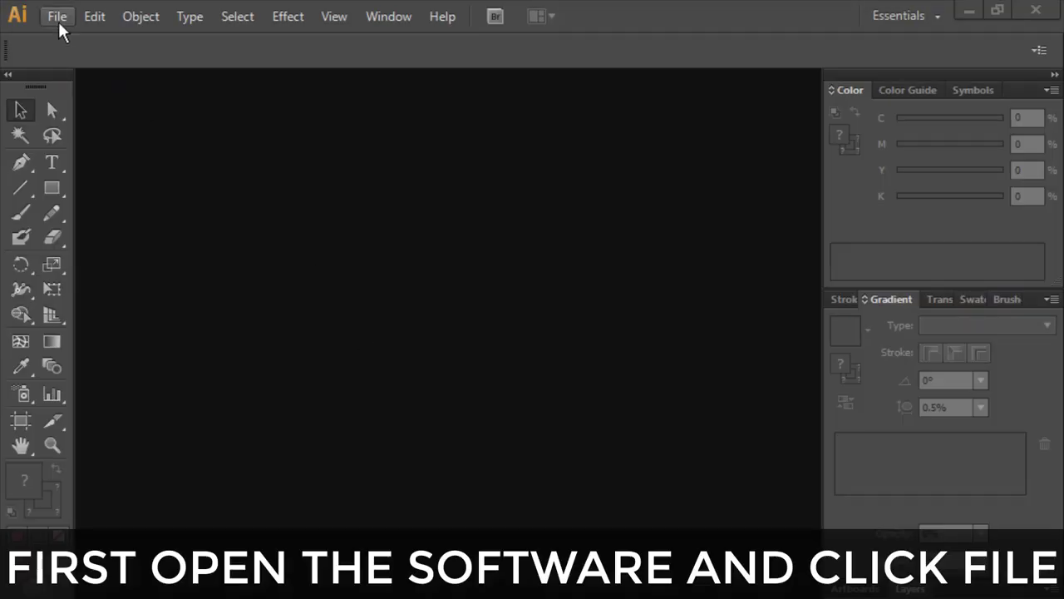
Create a new document named 'Gaming Room for SA', keeping the 1920 × 1080 pt size
left_click(60, 28)
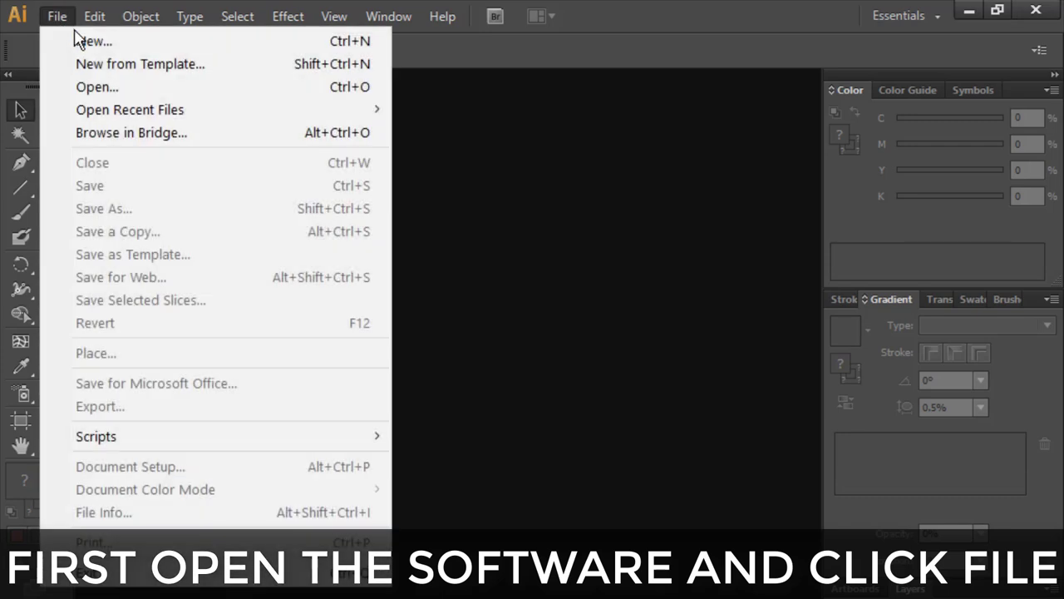
left_click(164, 45)
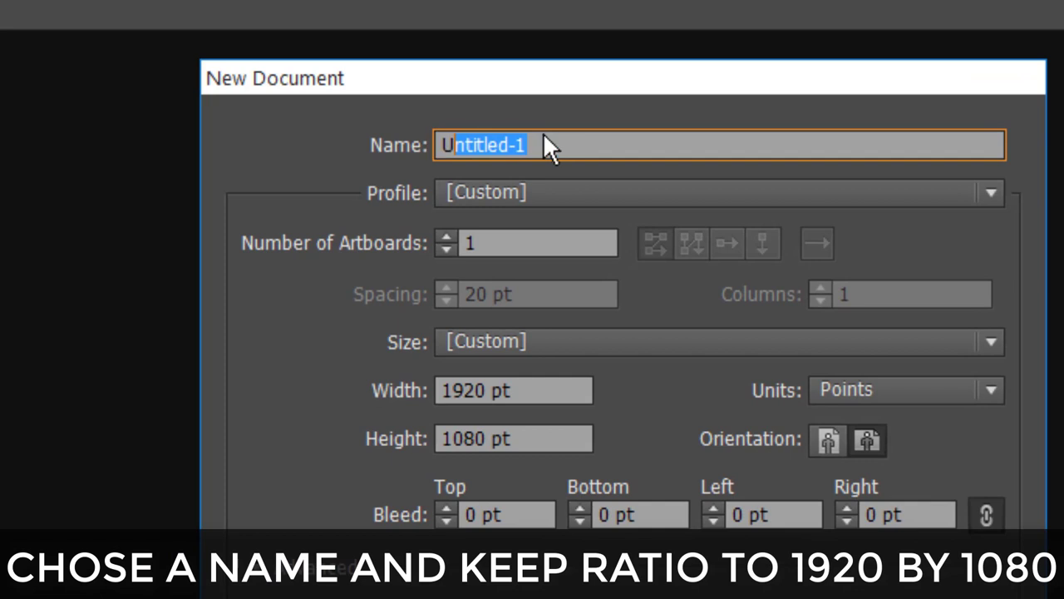
left_click_drag(545, 135, 323, 119)
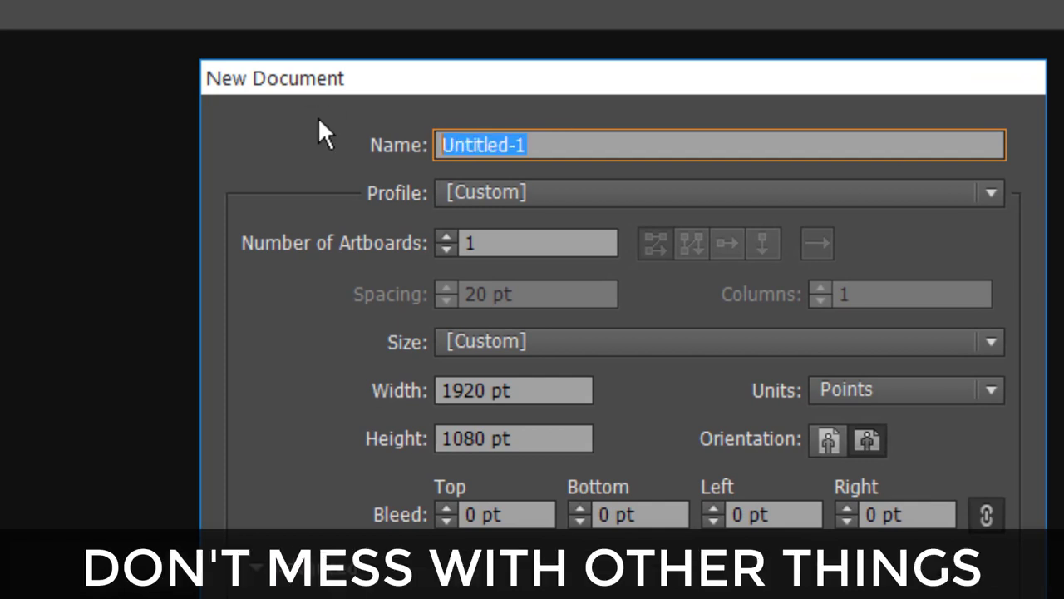
type("Gaming ")
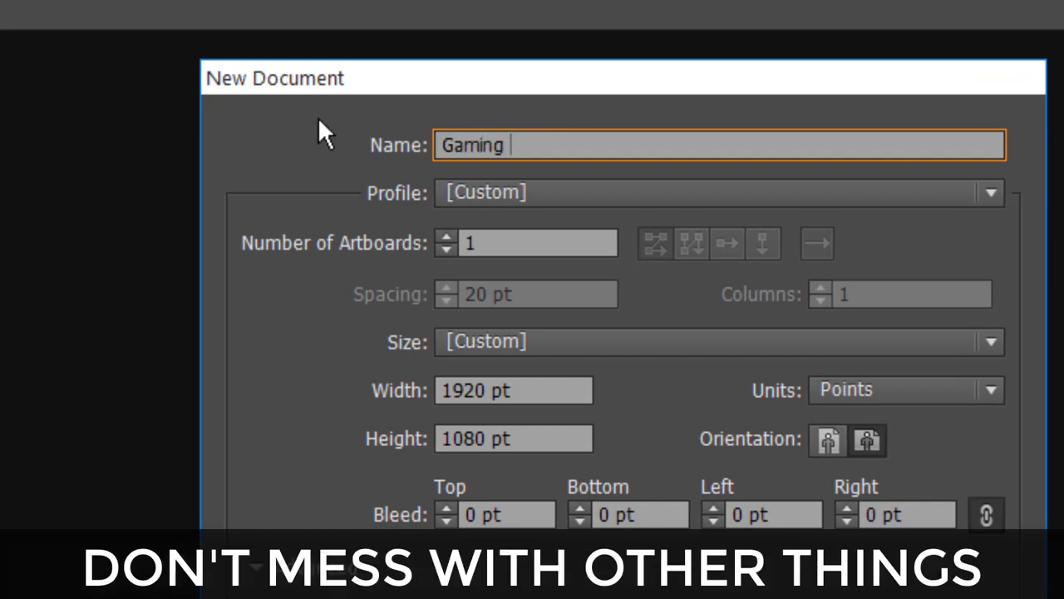
type("Room for ")
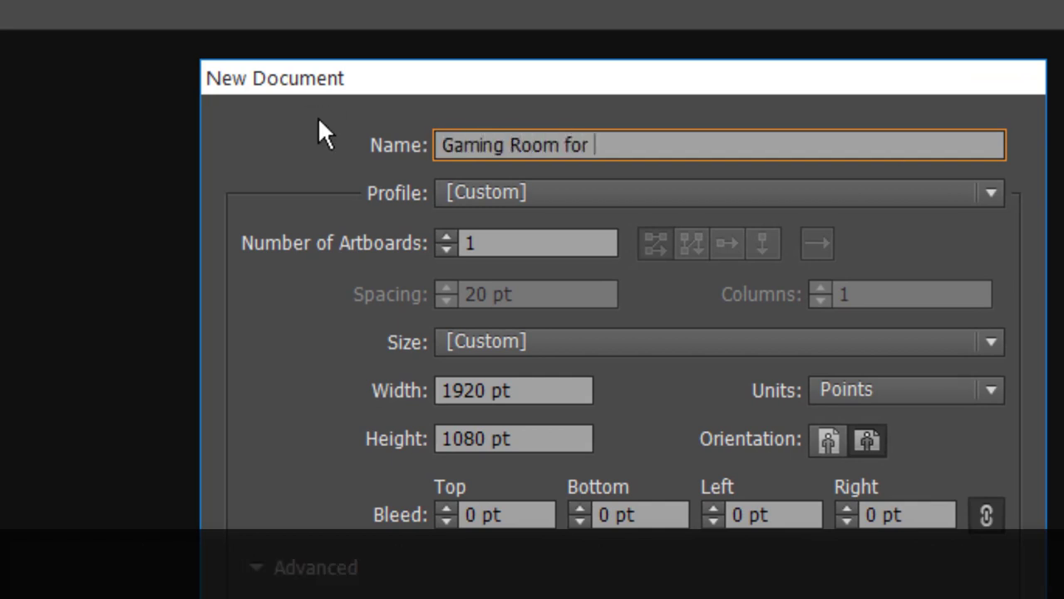
type("SA")
left_click(526, 385)
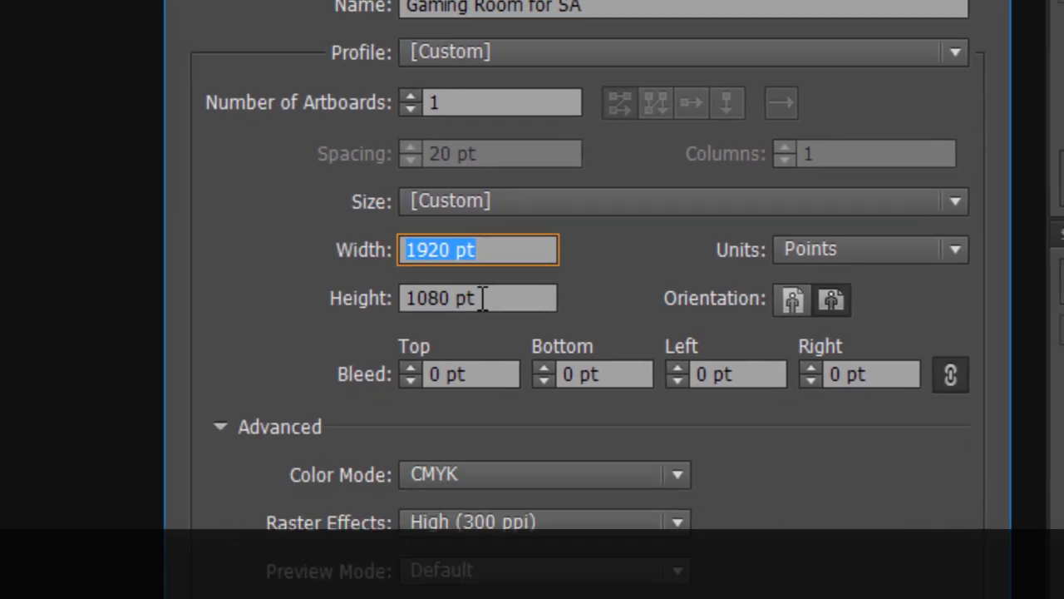
key("Tab")
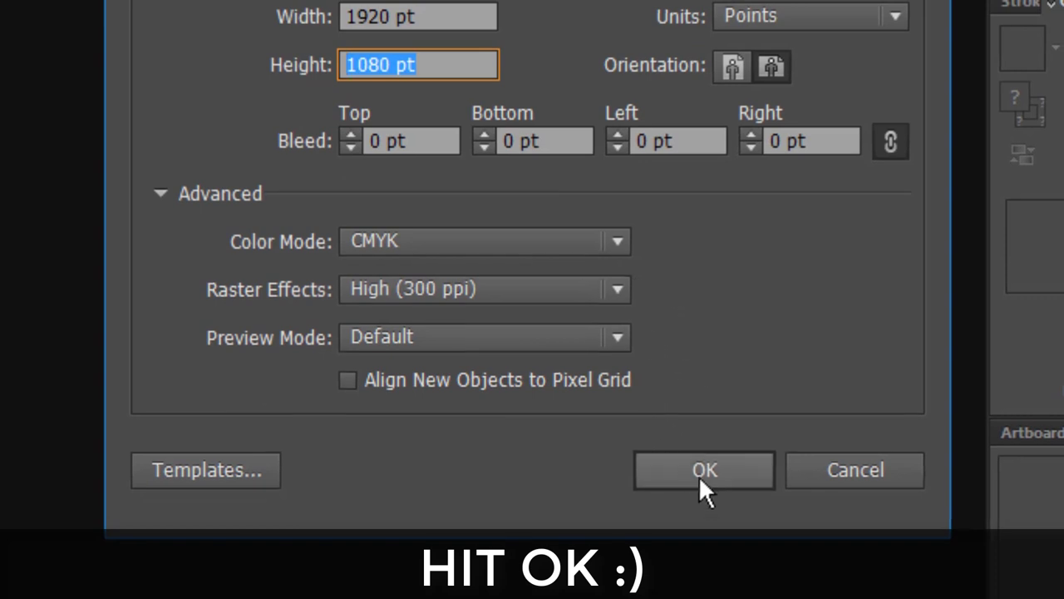
left_click(701, 473)
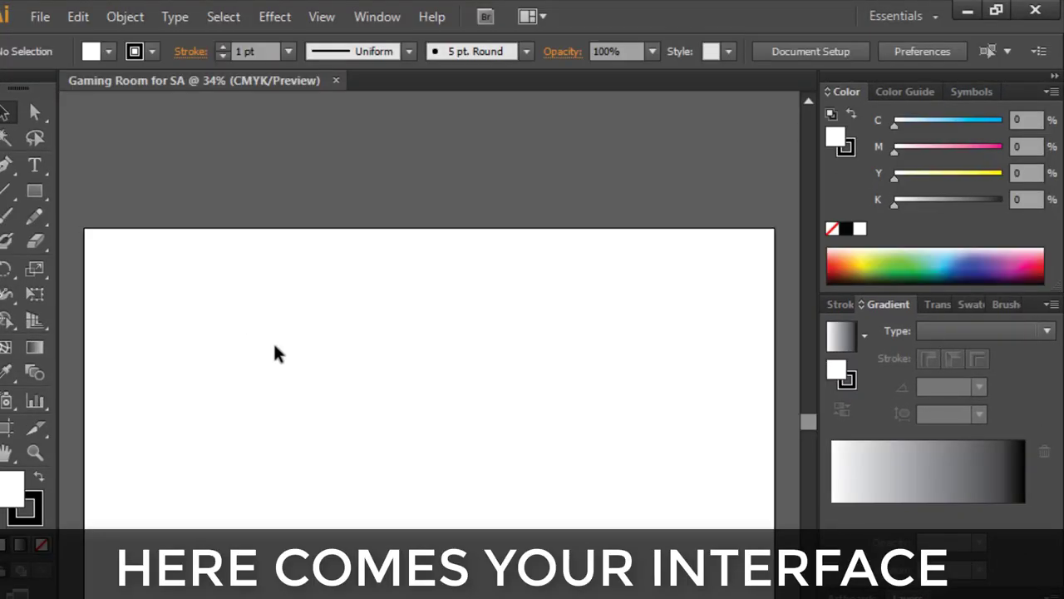
Rename Layer 1 to 'WALL' in its layer options
scroll(252, 348, "down", 1)
scroll(252, 348, "up", 1)
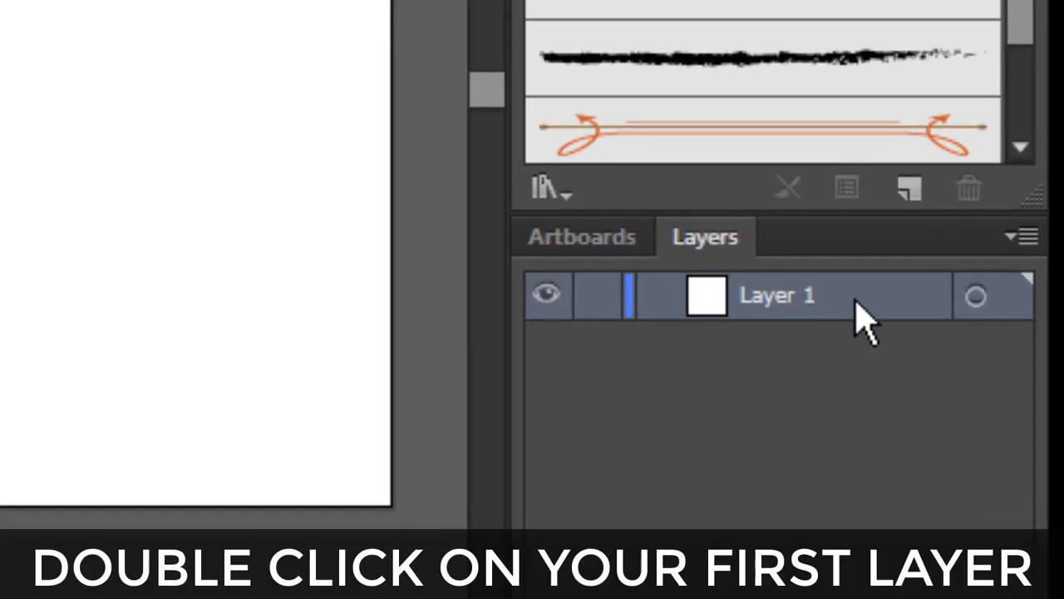
double_click(856, 304)
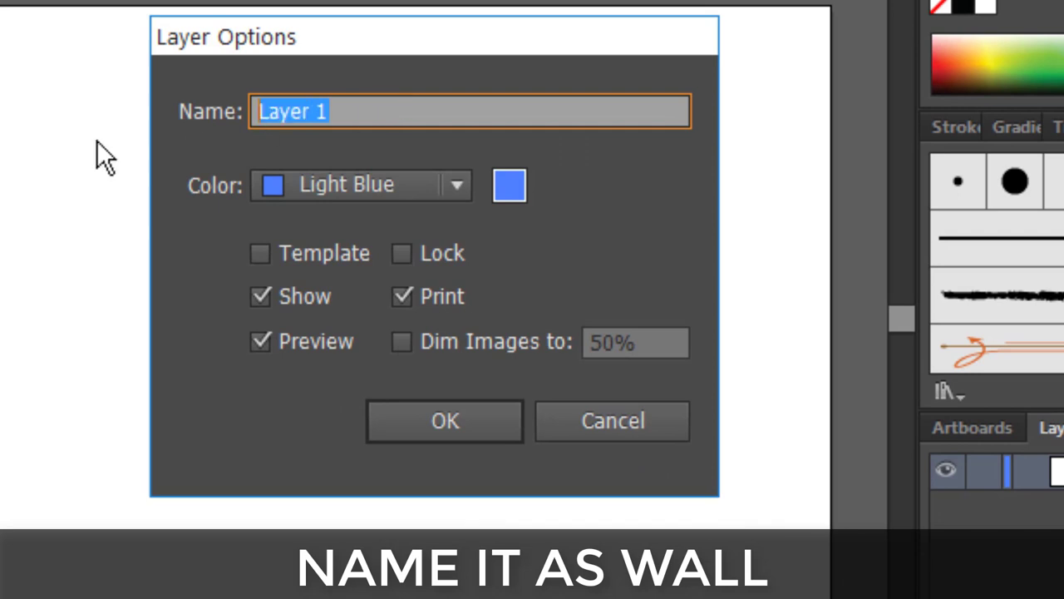
type("B")
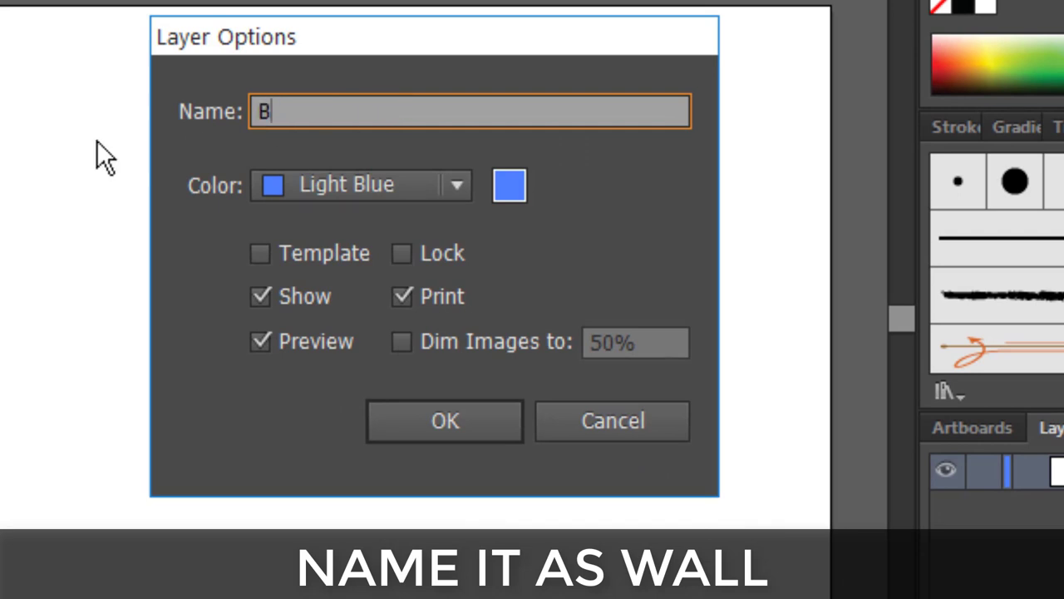
key("BackSpace")
type("WALL")
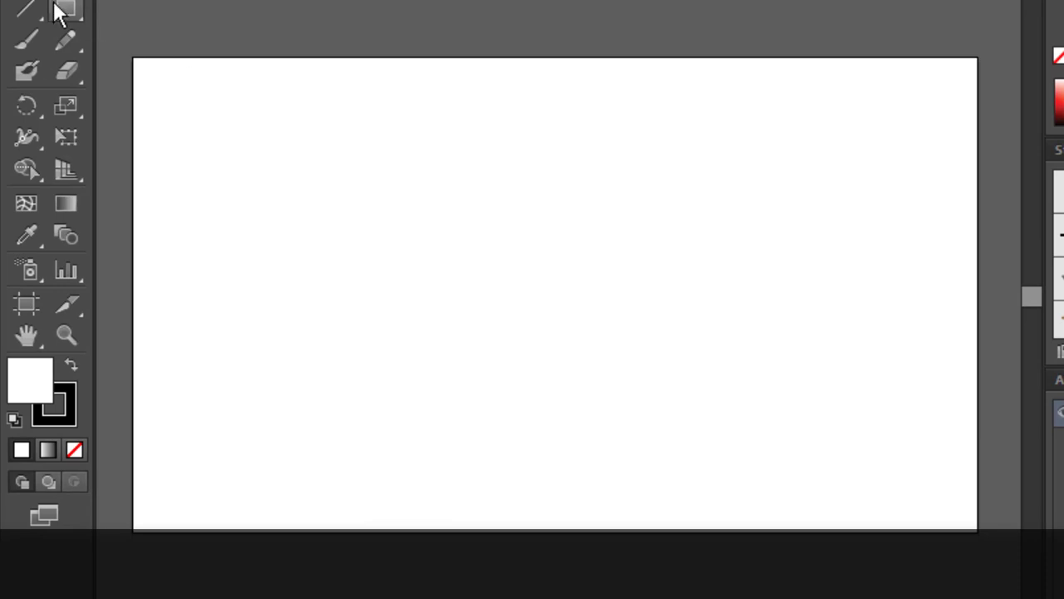
Draw an artboard-sized rectangle and make it the WALL layer's clipping mask
left_click(63, 8)
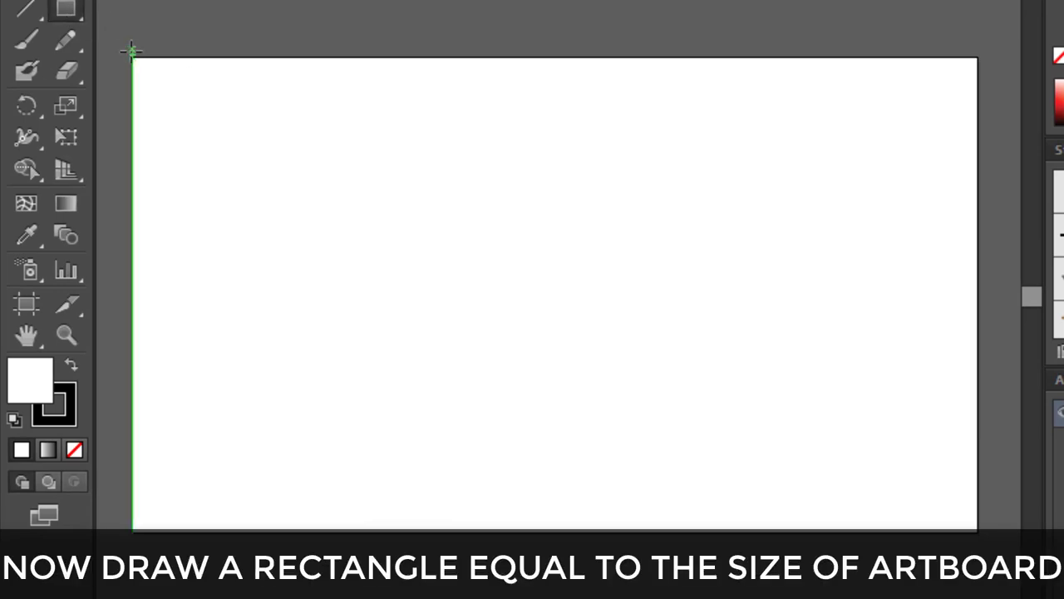
left_click_drag(120, 52, 879, 478)
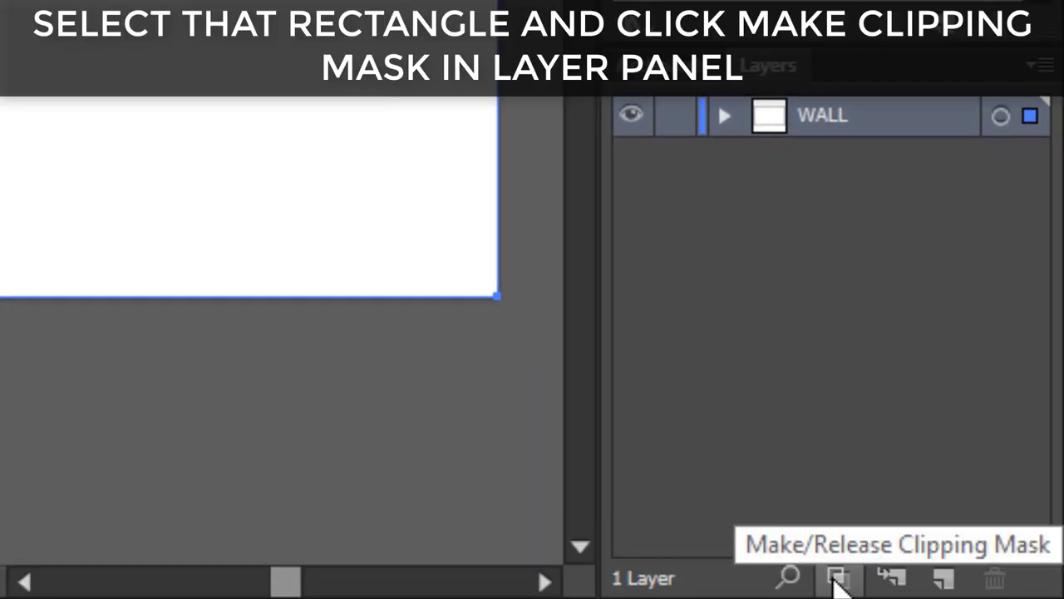
left_click(838, 582)
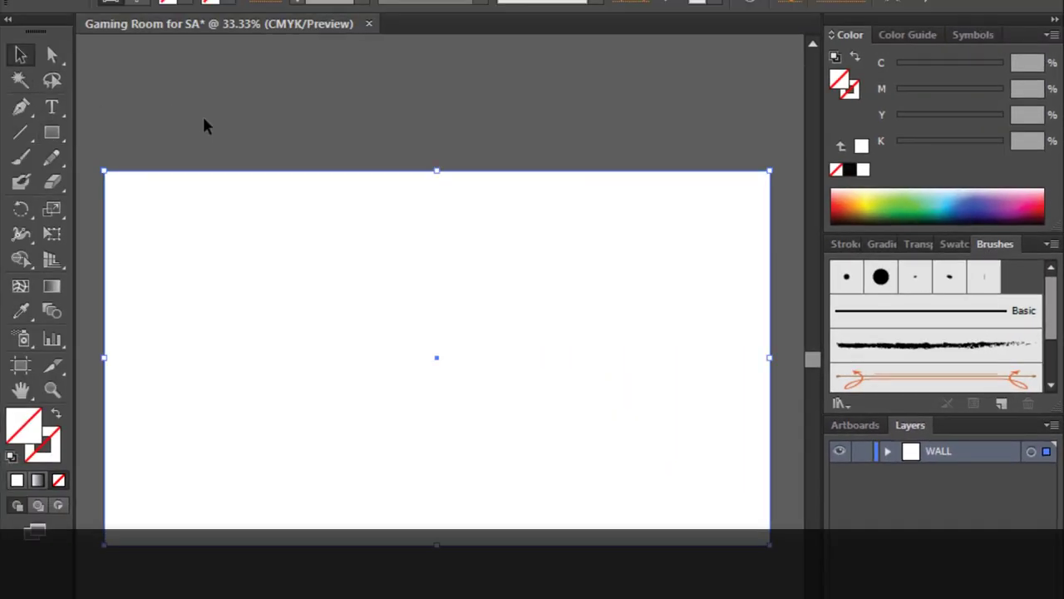
left_click(205, 124)
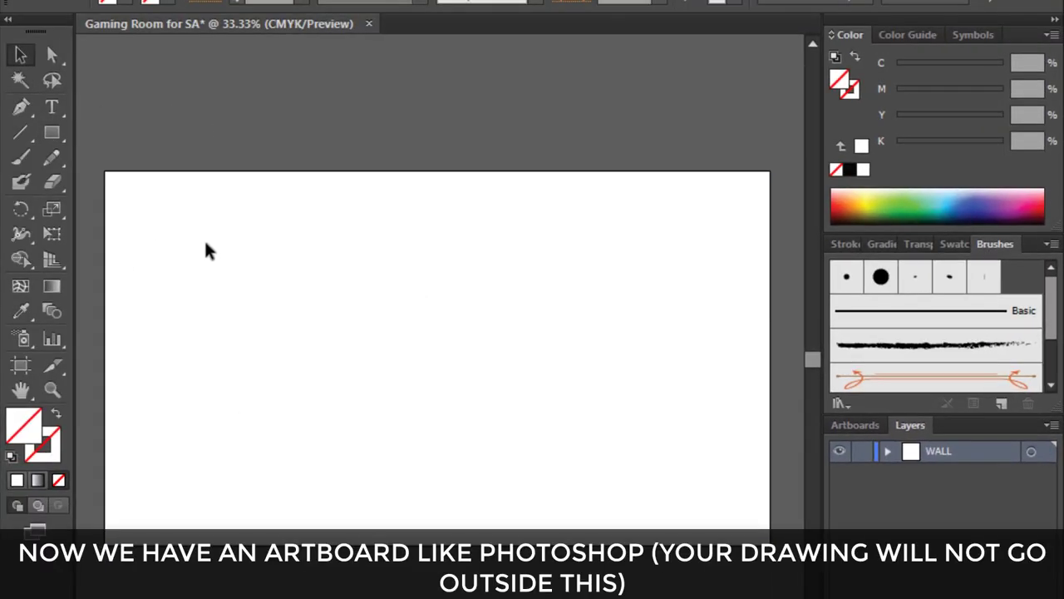
left_click(52, 132)
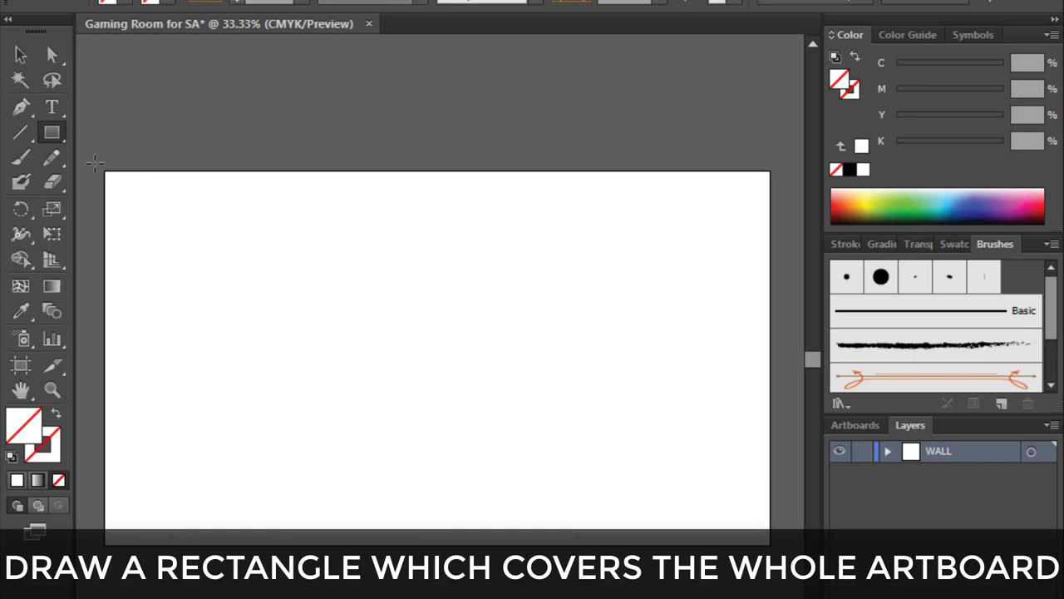
Draw an artboard-covering rectangle filled light green (C 47.45, Y 47.84)
left_click_drag(95, 164, 782, 549)
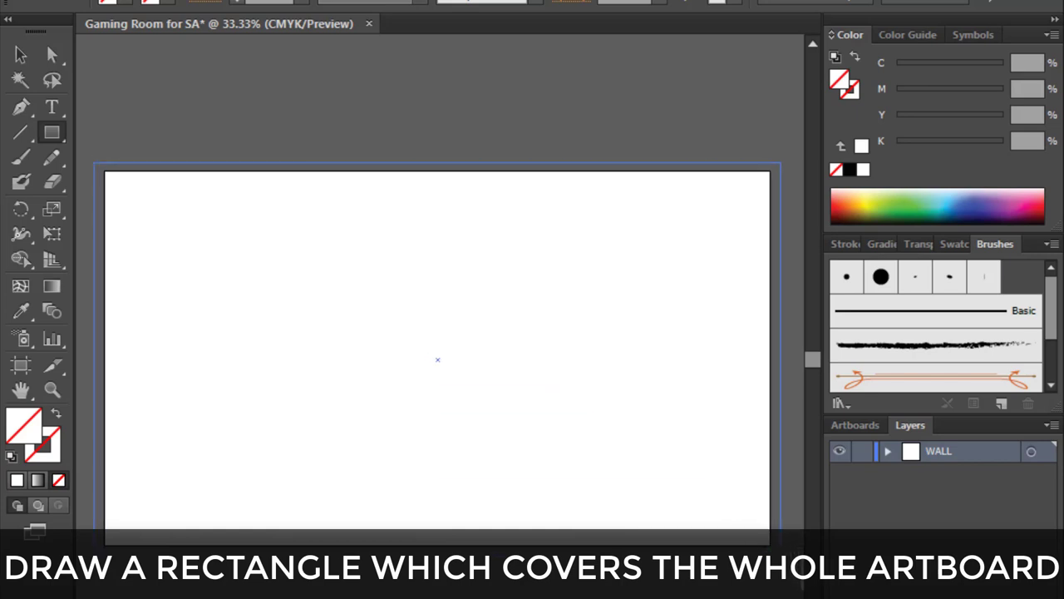
left_click(933, 201)
left_click_drag(938, 196, 931, 195)
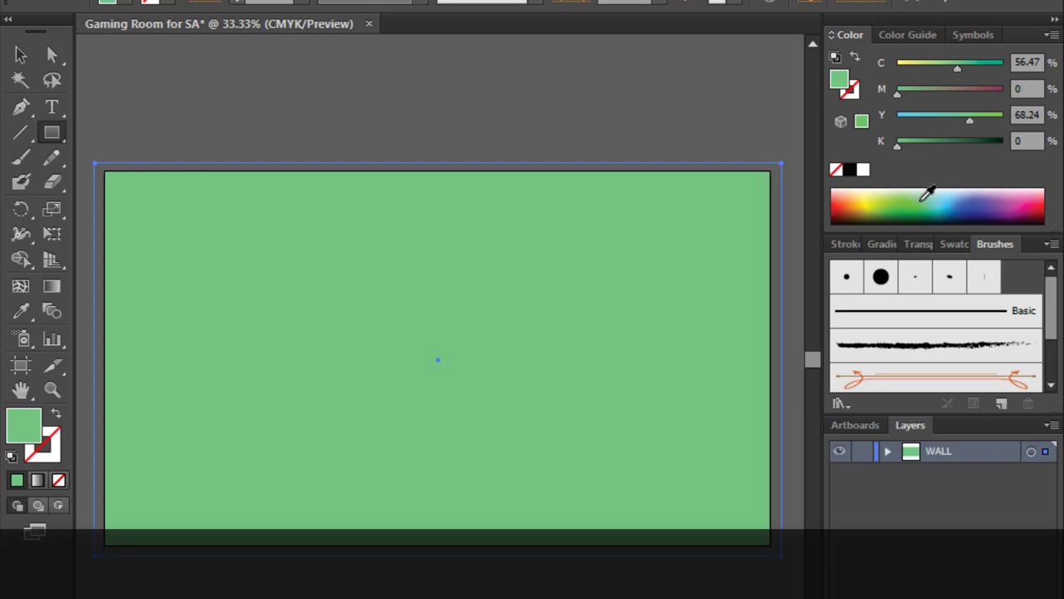
left_click(923, 196)
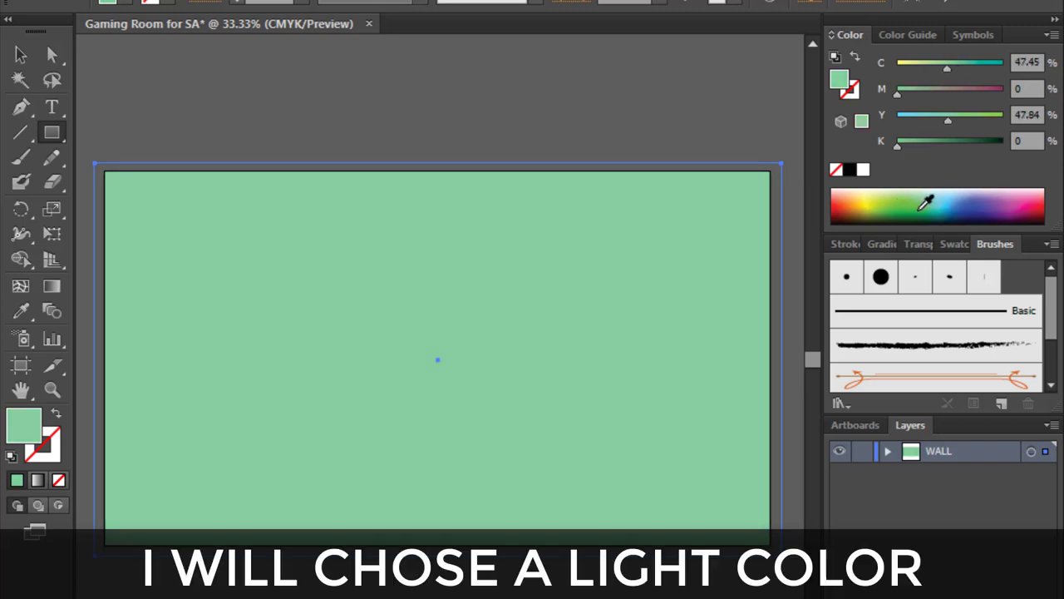
left_click(52, 55)
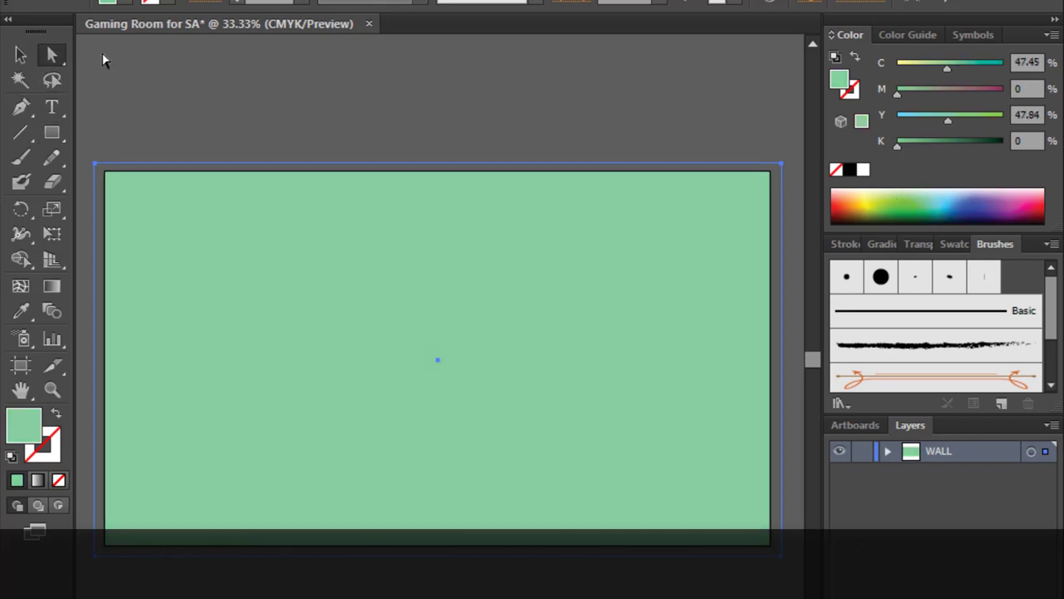
left_click(790, 507)
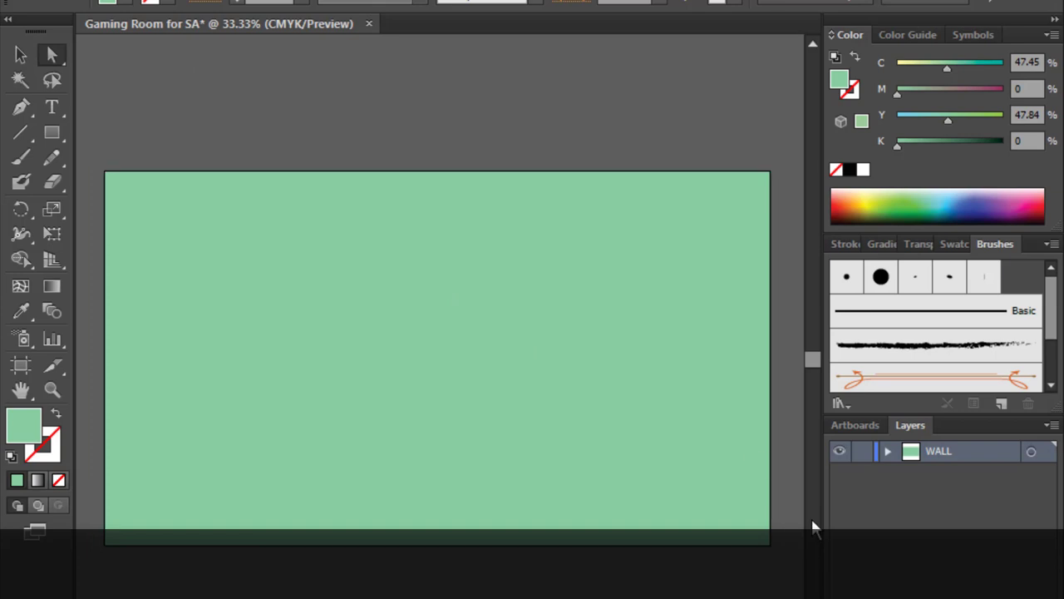
left_click(887, 450)
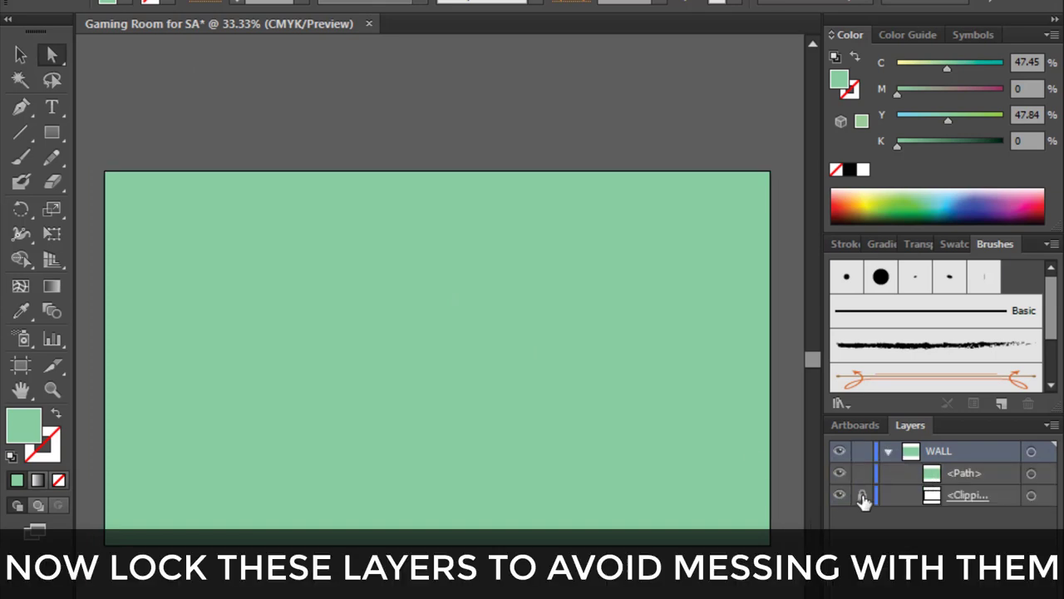
left_click(888, 450)
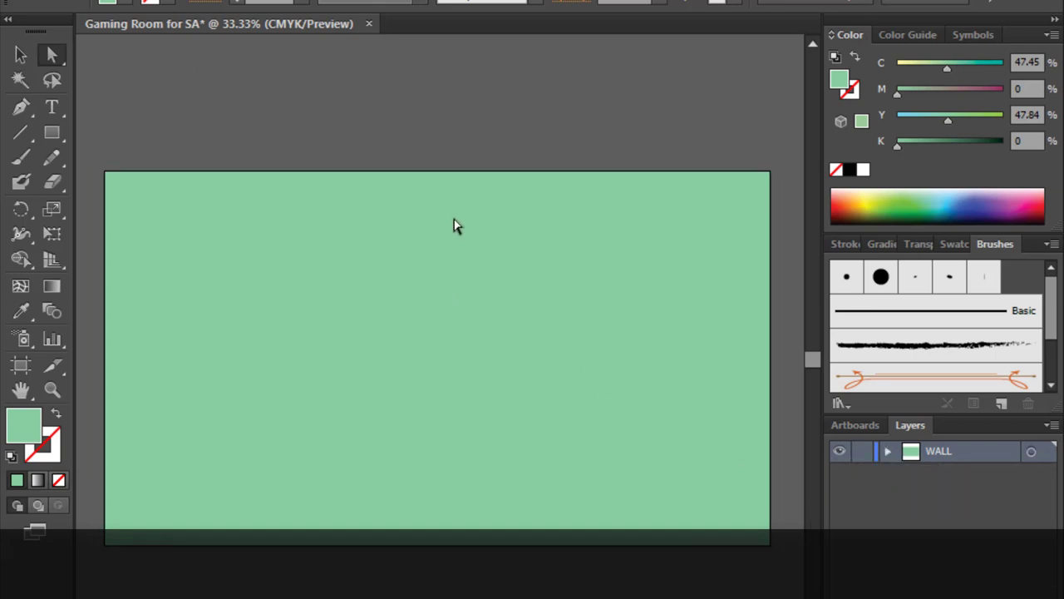
left_click_drag(287, 127, 252, 278)
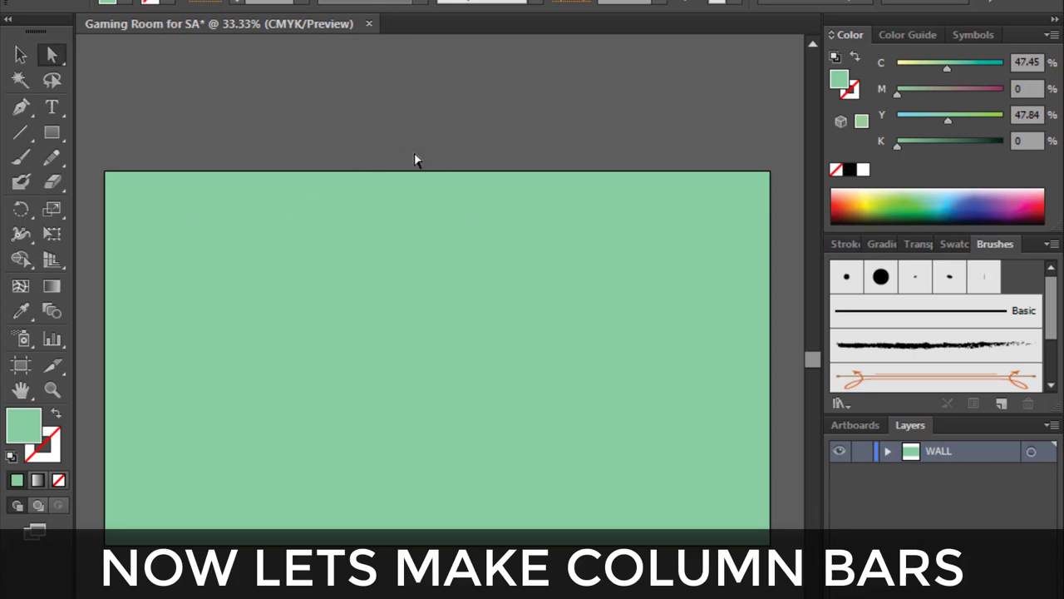
Draw a thin full-height strip at the wall's left edge and darken its green to K 18
left_click(57, 136)
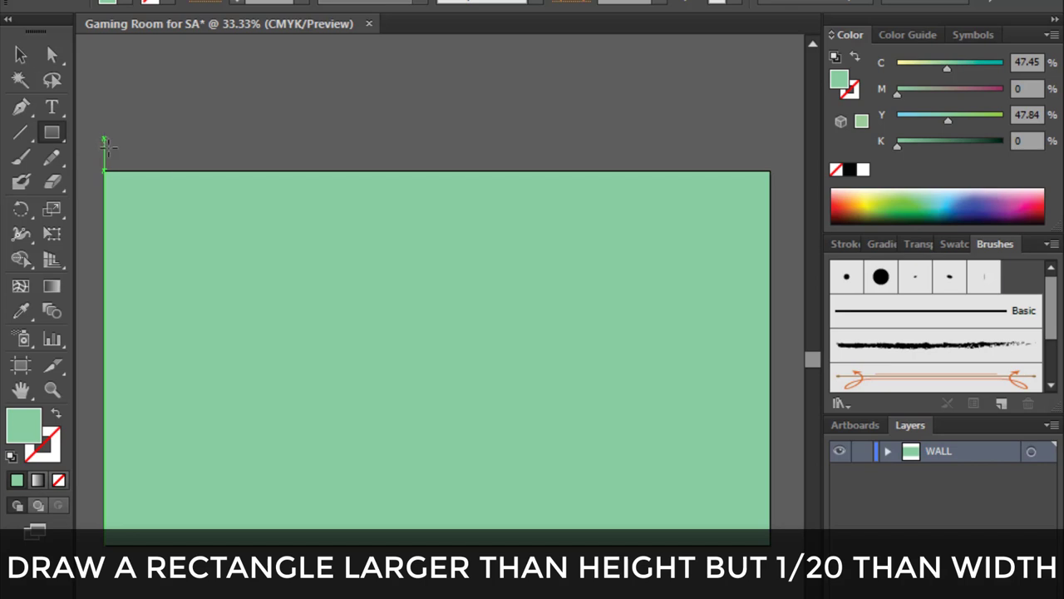
left_click_drag(104, 137, 127, 350)
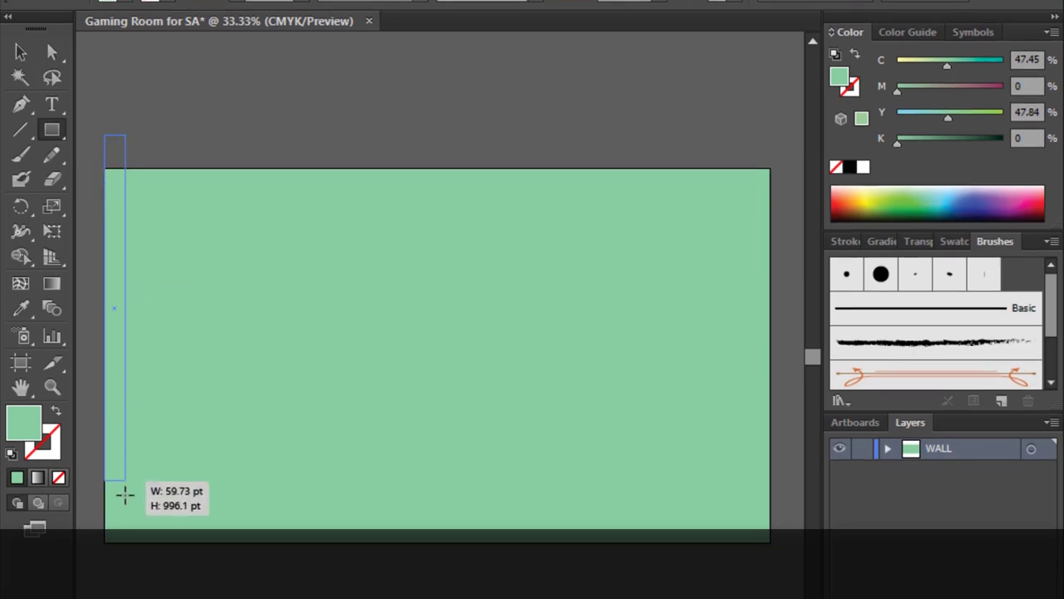
left_click_drag(127, 350, 141, 513)
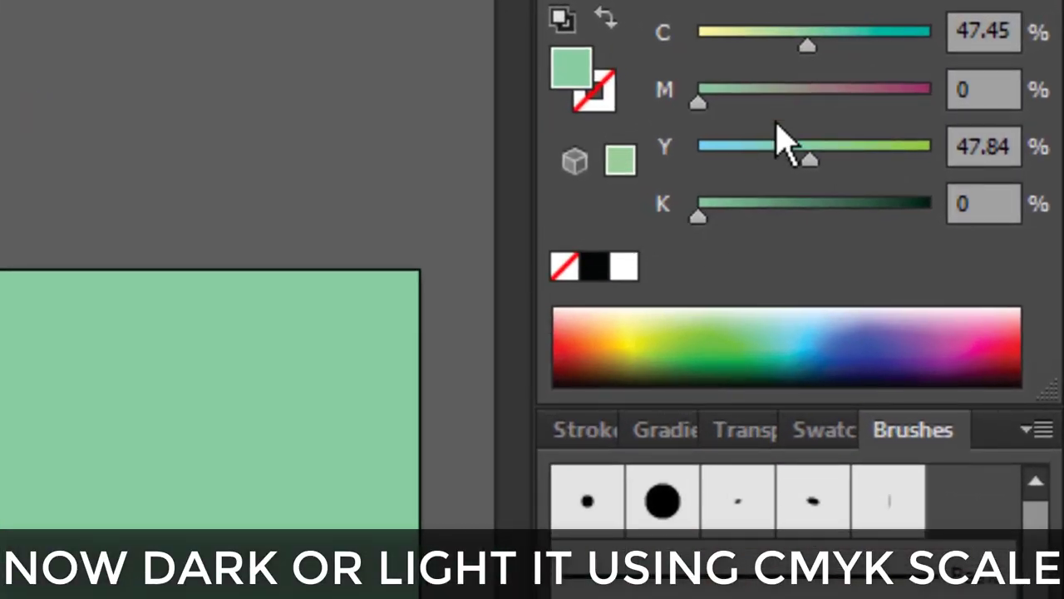
left_click(1046, 9)
left_click(636, 204)
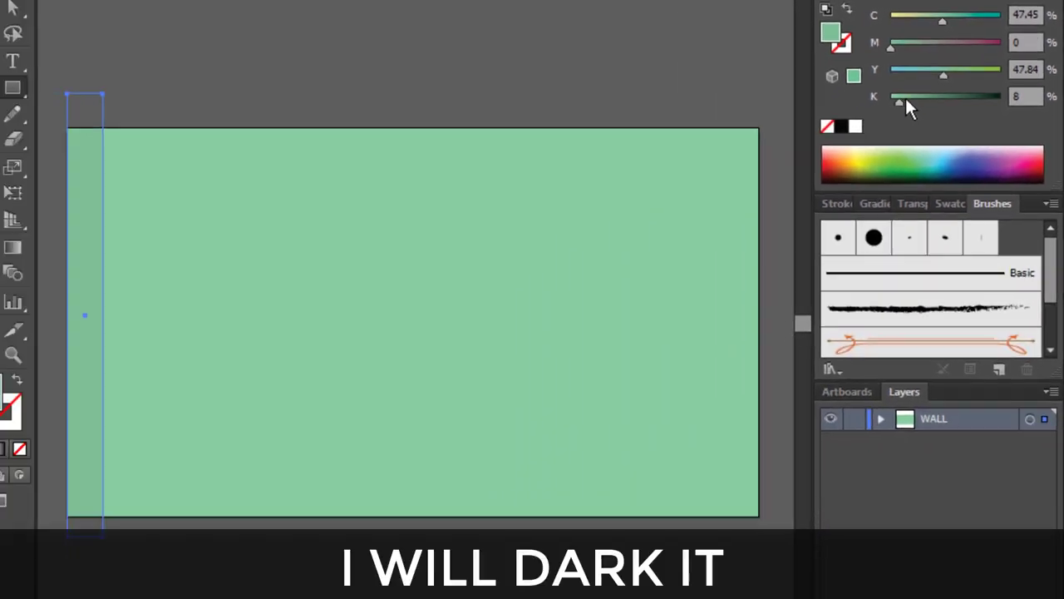
left_click_drag(905, 96, 916, 101)
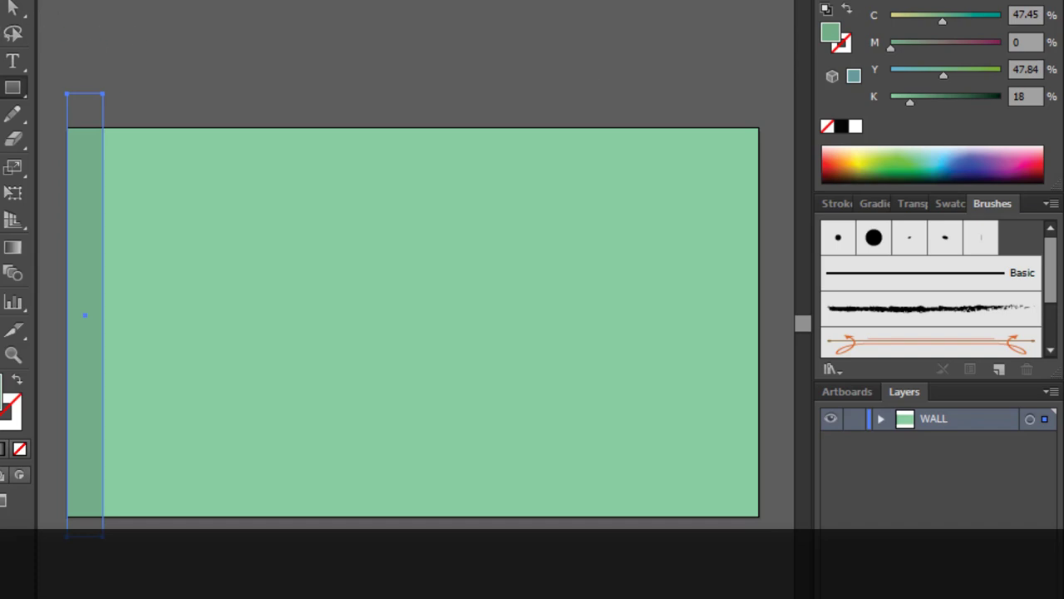
key("v")
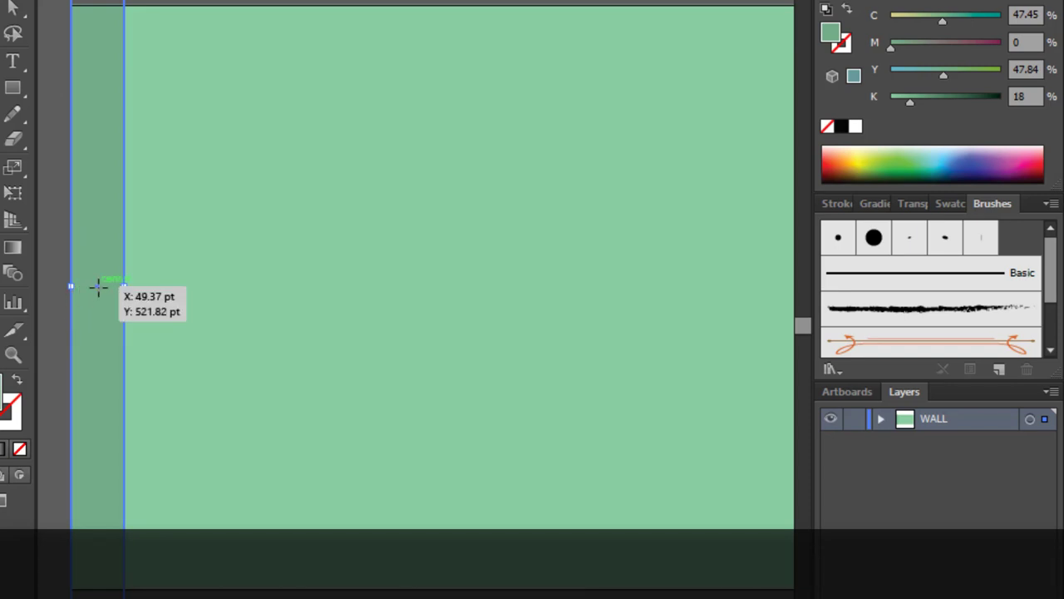
Duplicate the dark strip to its right and repeat the copy with Ctrl+D across the wall
left_click_drag(97, 287, 152, 291)
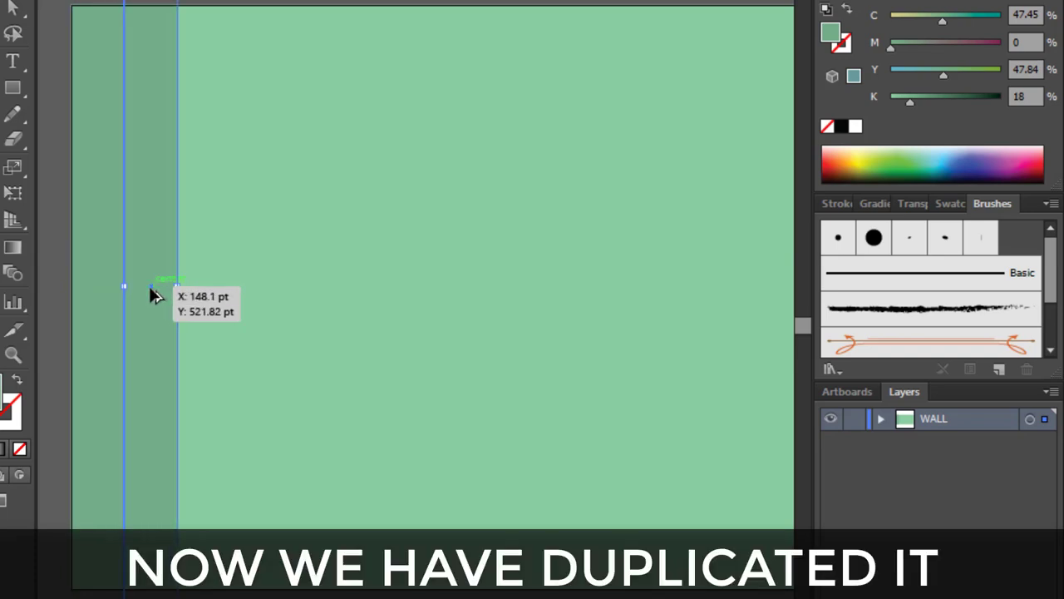
key("ctrl+d")
key("ctrl+d")
key("ctrl+d")
key("ctrl+d")
key("ctrl+d")
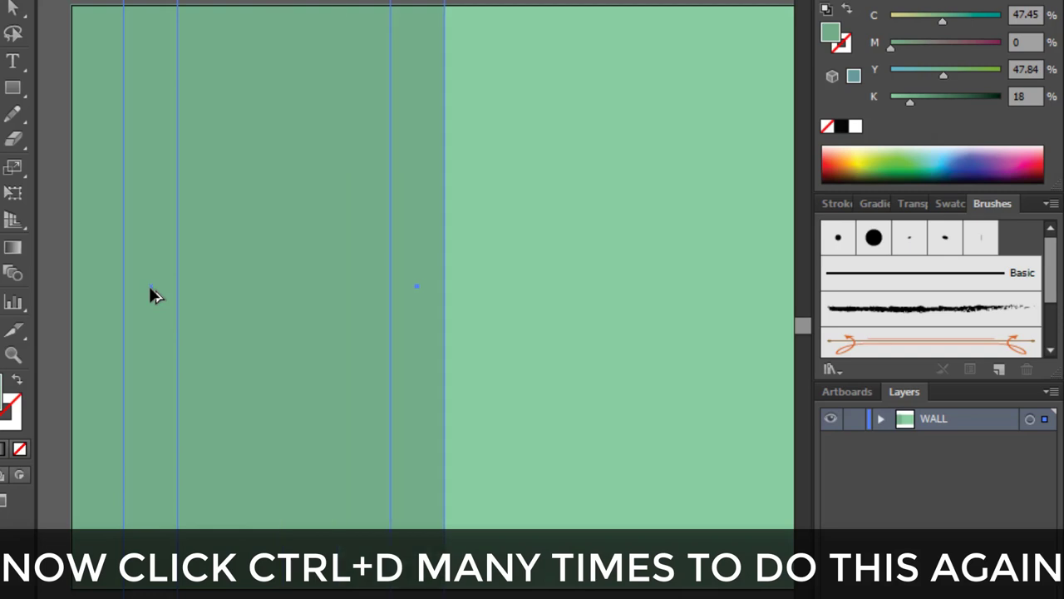
scroll(625, 280, "down", 2)
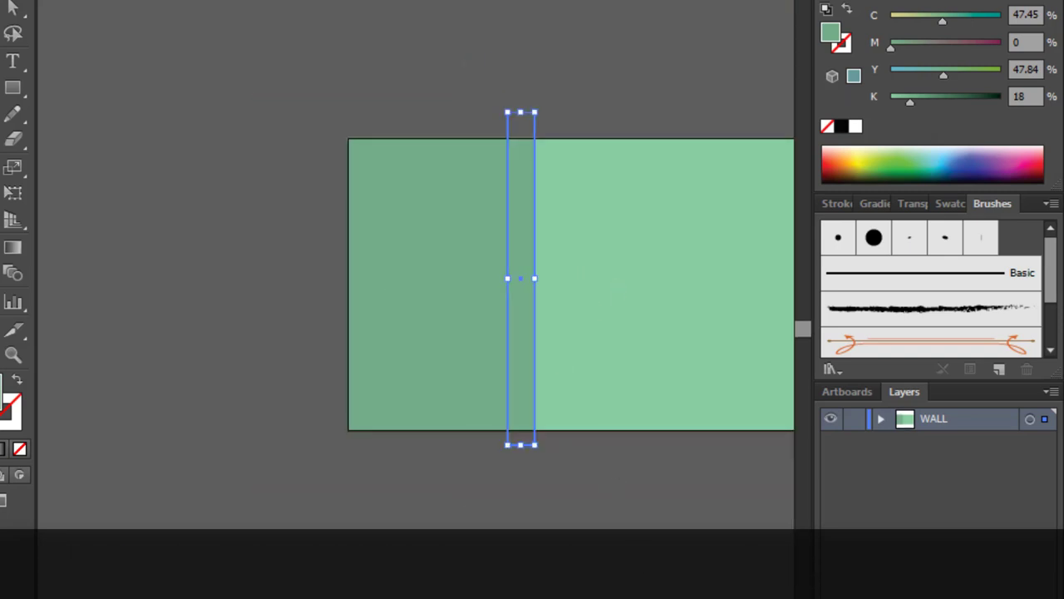
scroll(625, 280, "right", 3)
key("ctrl+d")
key("ctrl+d")
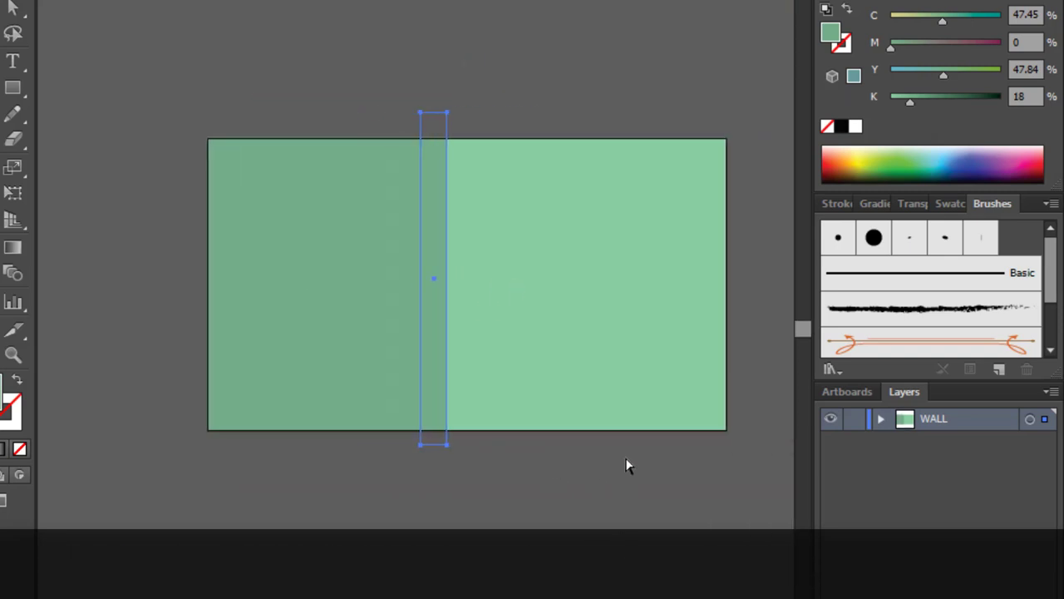
key("ctrl+d")
key("ctrl+d")
key("ctrl+d")
key("ctrl+d")
key("ctrl+d")
key("ctrl+d")
key("ctrl+d")
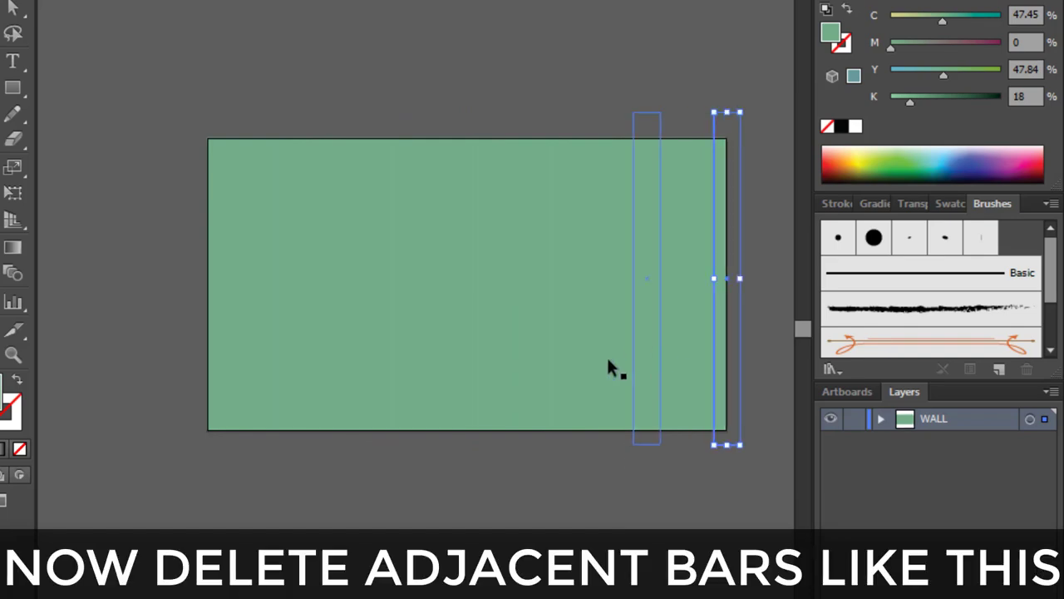
Delete every other strip so light and dark stripes alternate across the wall
left_click(634, 259)
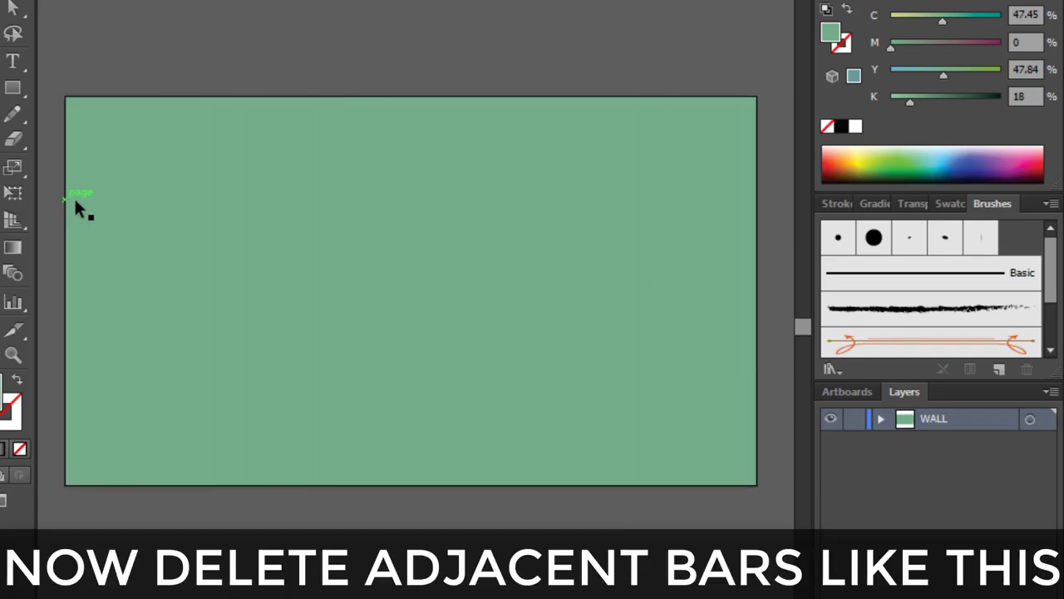
left_click(109, 201)
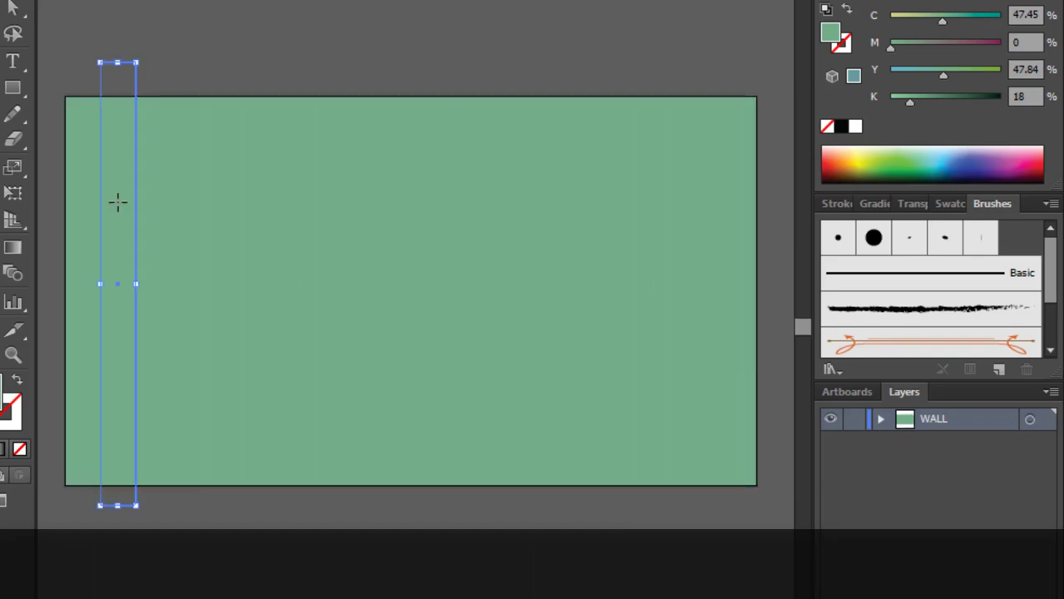
key("Delete")
left_click(182, 200)
key("Delete")
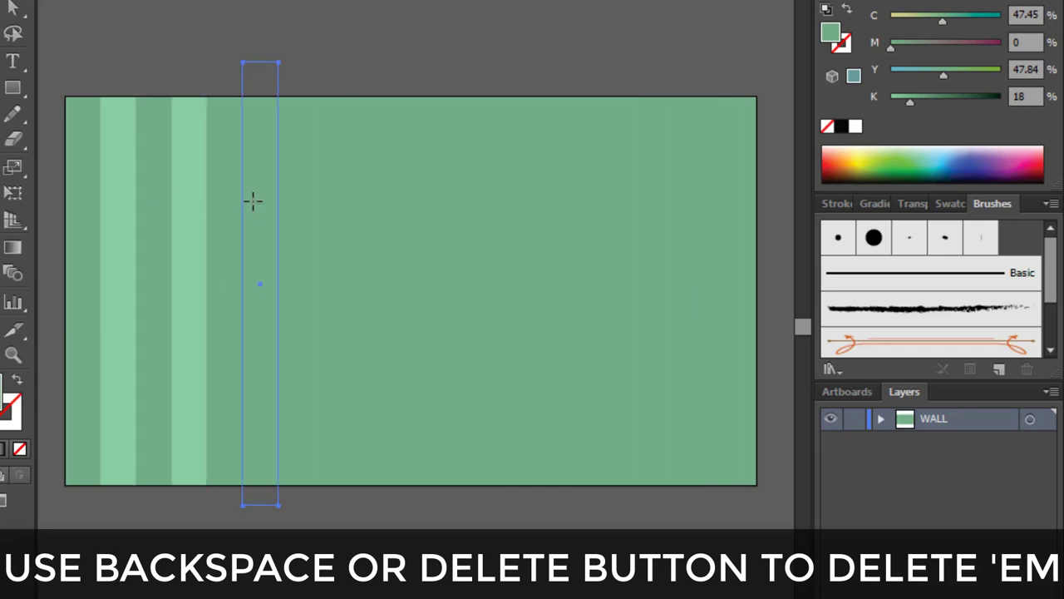
key("Delete")
left_click(321, 198)
key("Delete")
left_click(406, 200)
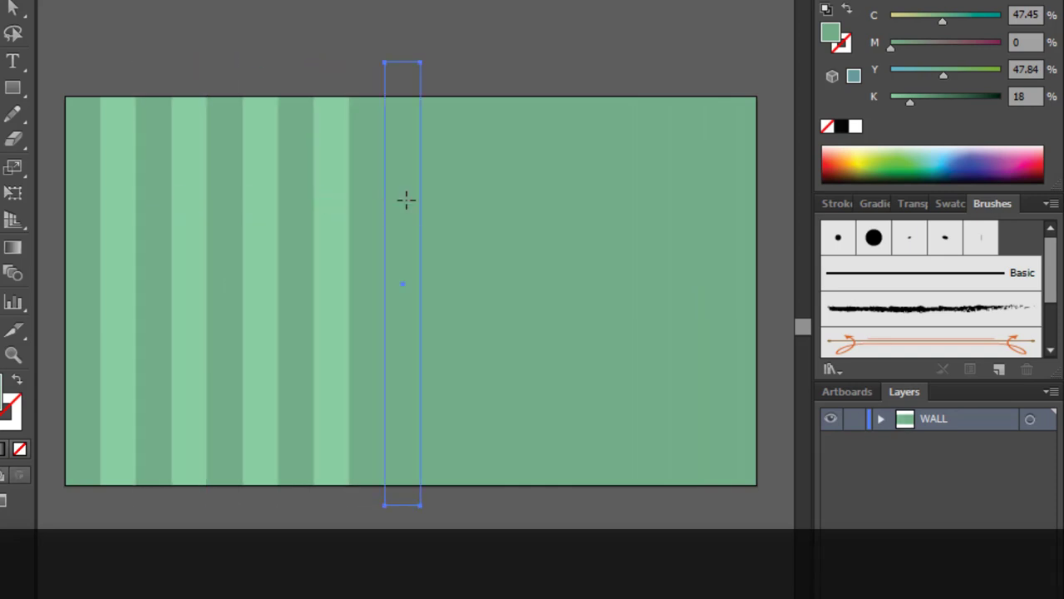
key("Delete")
left_click(470, 207)
key("Delete")
left_click(546, 215)
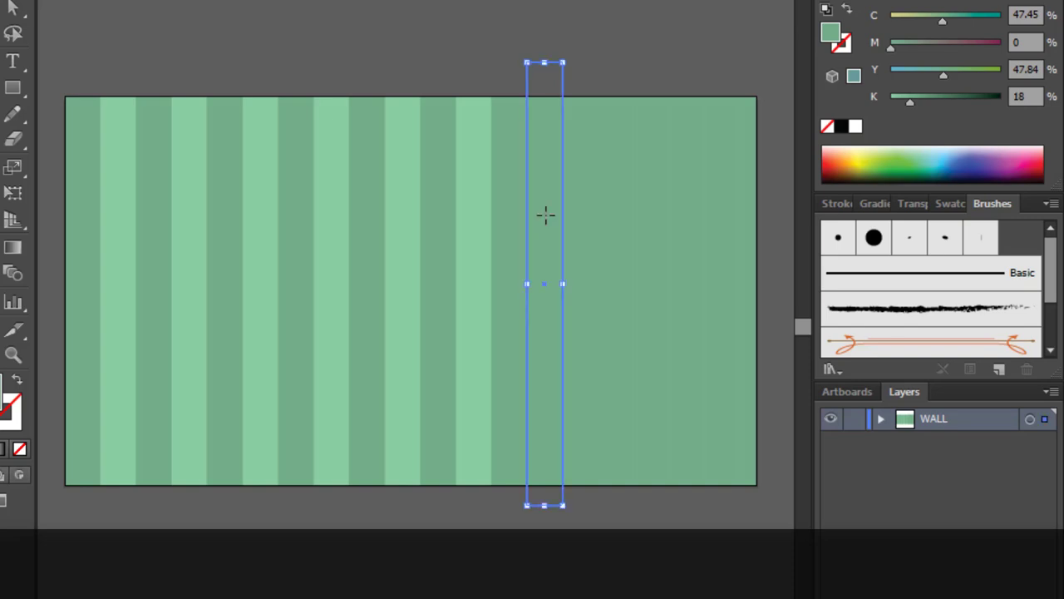
key("Delete")
left_click(619, 220)
key("Delete")
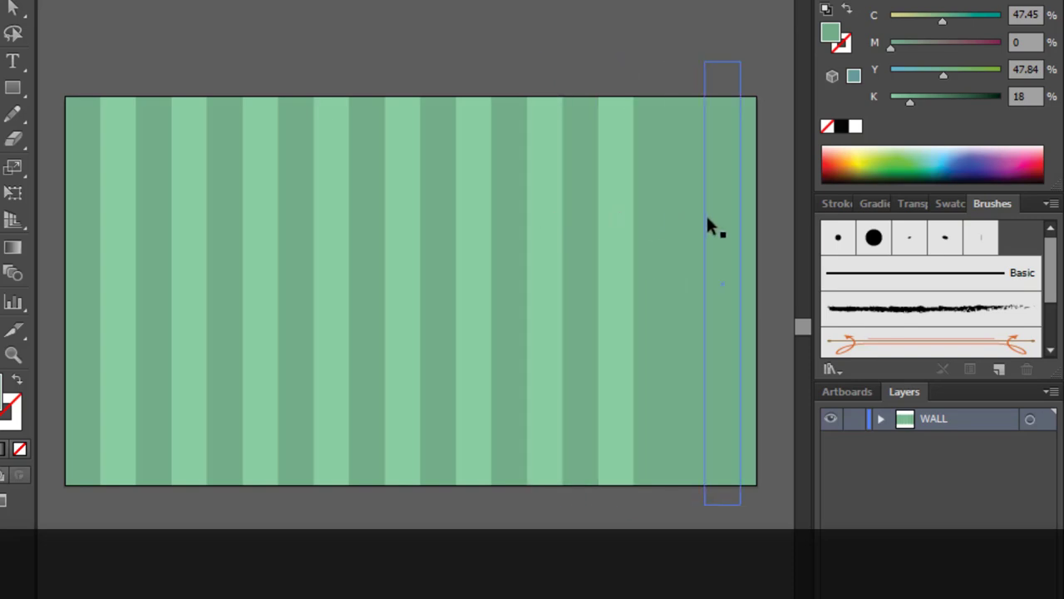
left_click(684, 214)
key("Delete")
left_click(766, 209)
key("Delete")
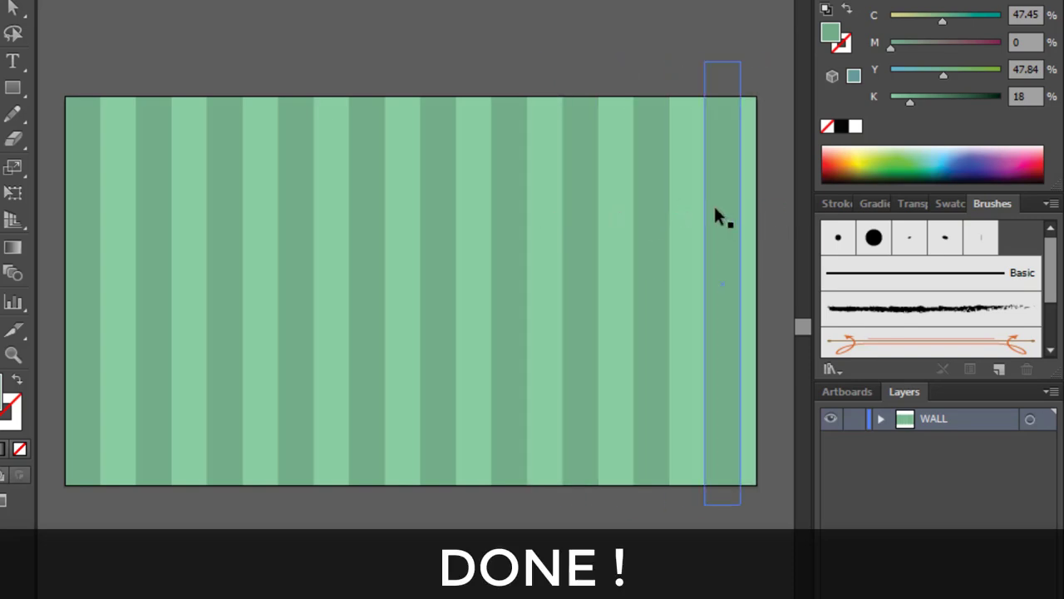
Select all ten remaining dark strips and group them
left_click(717, 212)
left_click(651, 202, "shift")
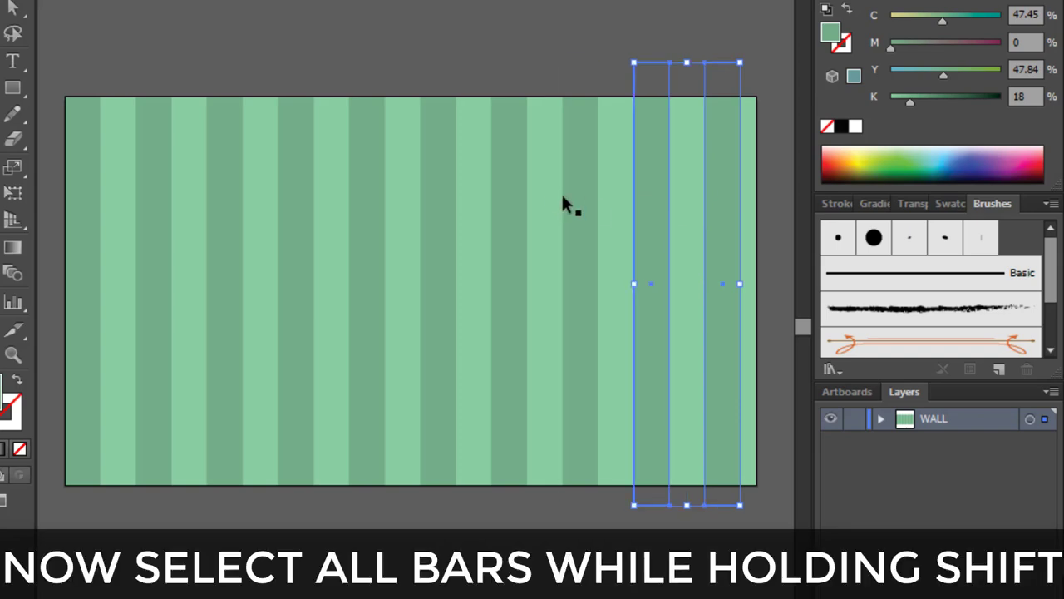
left_click(577, 193, "shift")
left_click(504, 196, "shift")
left_click(434, 194, "shift")
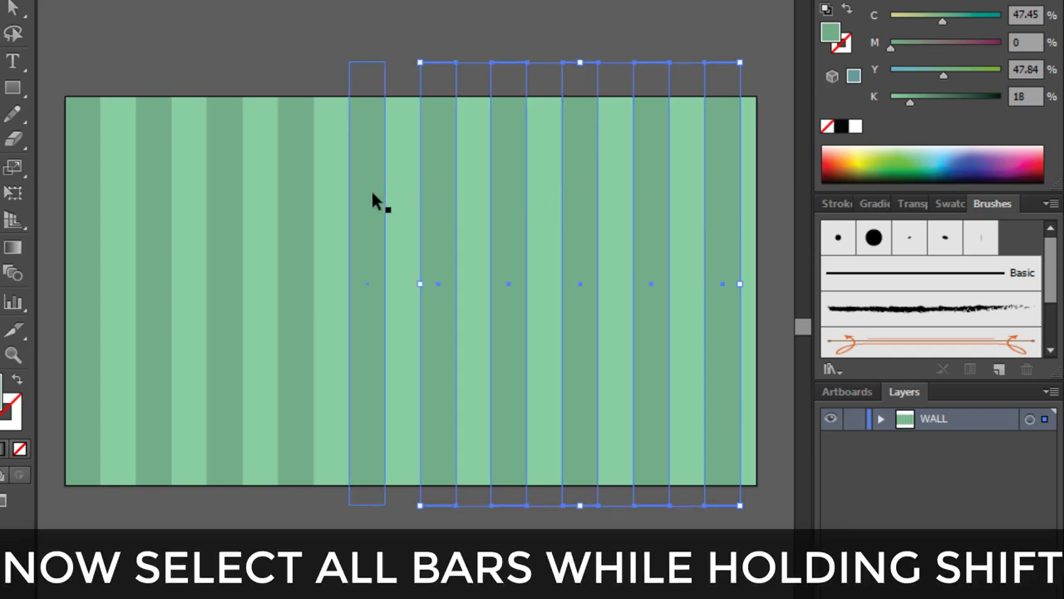
left_click(372, 195, "shift")
left_click(291, 194, "shift")
left_click(220, 200, "shift")
left_click(153, 203, "shift")
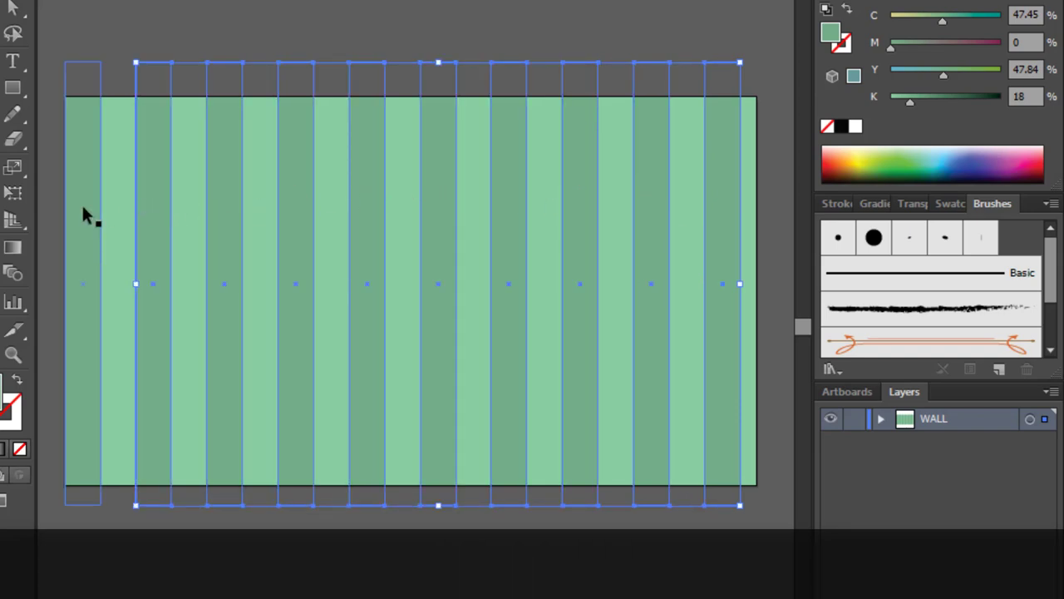
left_click(83, 214, "shift")
right_click(81, 207)
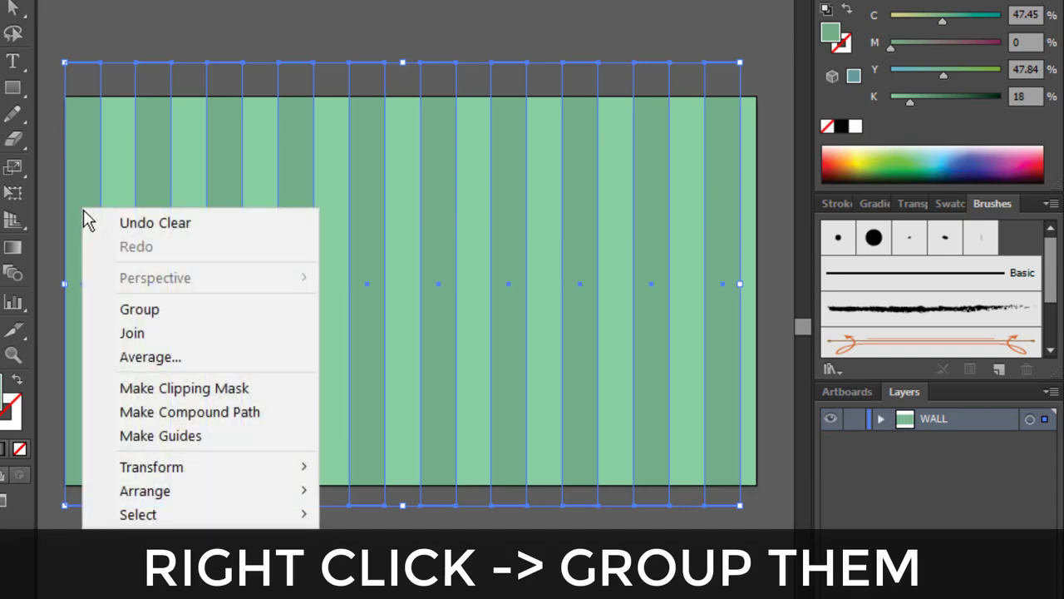
left_click(140, 310)
left_click(178, 511)
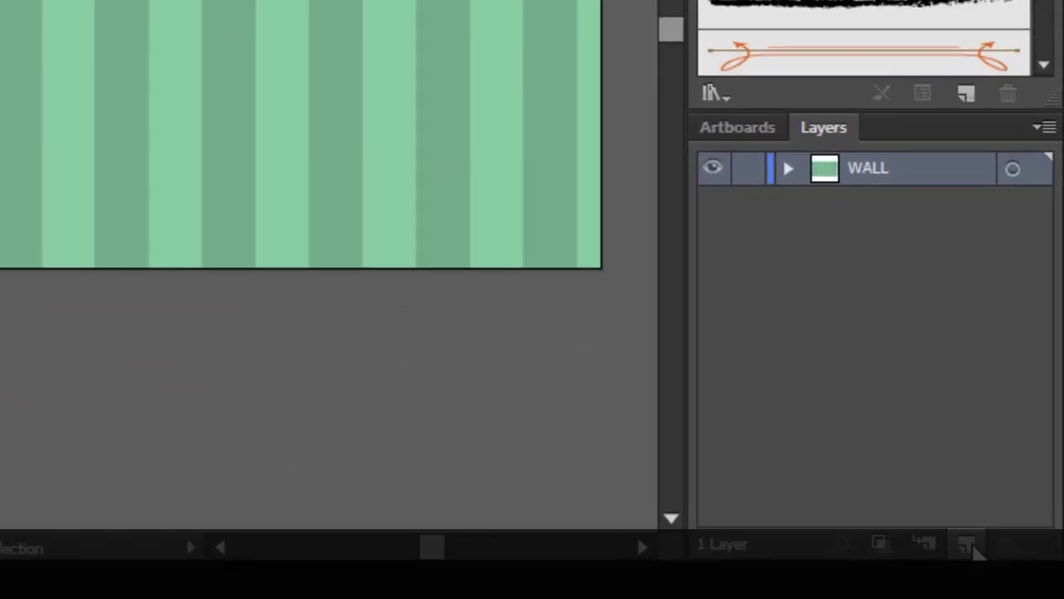
Add a new layer, lock WALL, and rename the new layer 'FLOOR'
key("ctrl+l")
left_click(746, 199)
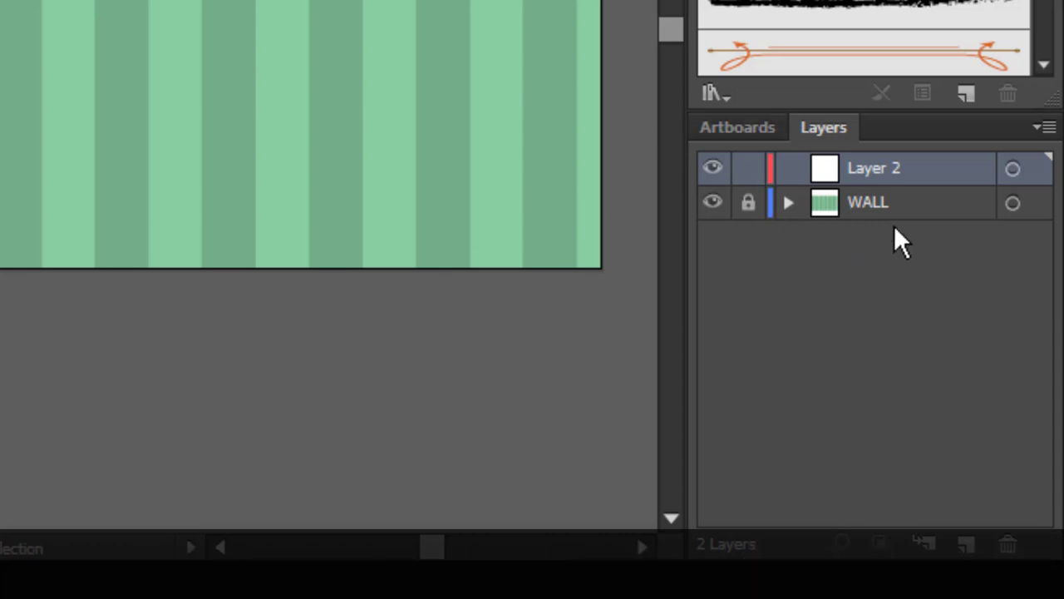
double_click(923, 171)
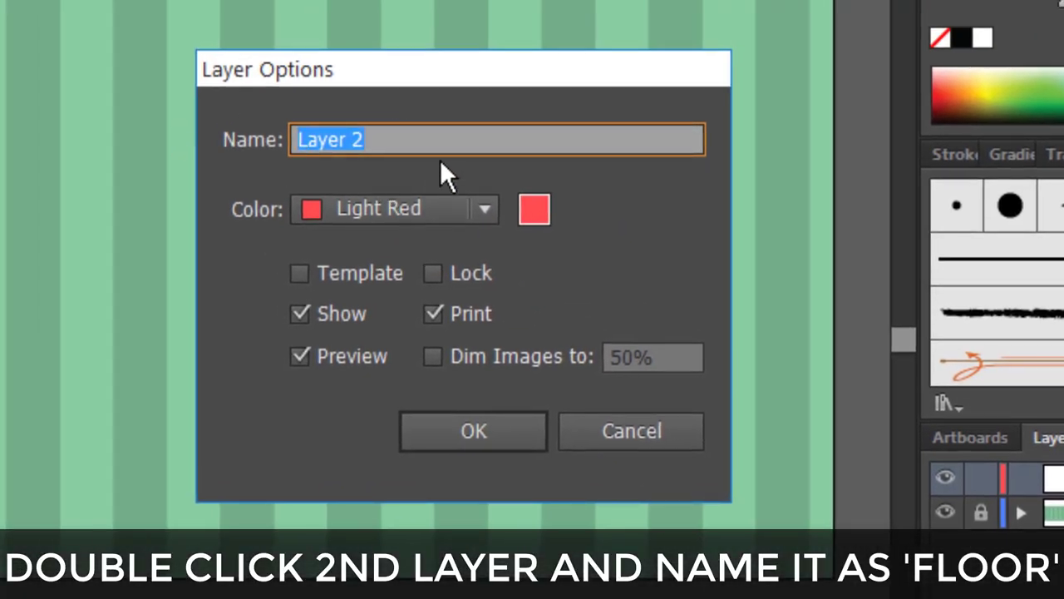
type("FLOOR")
key("Return")
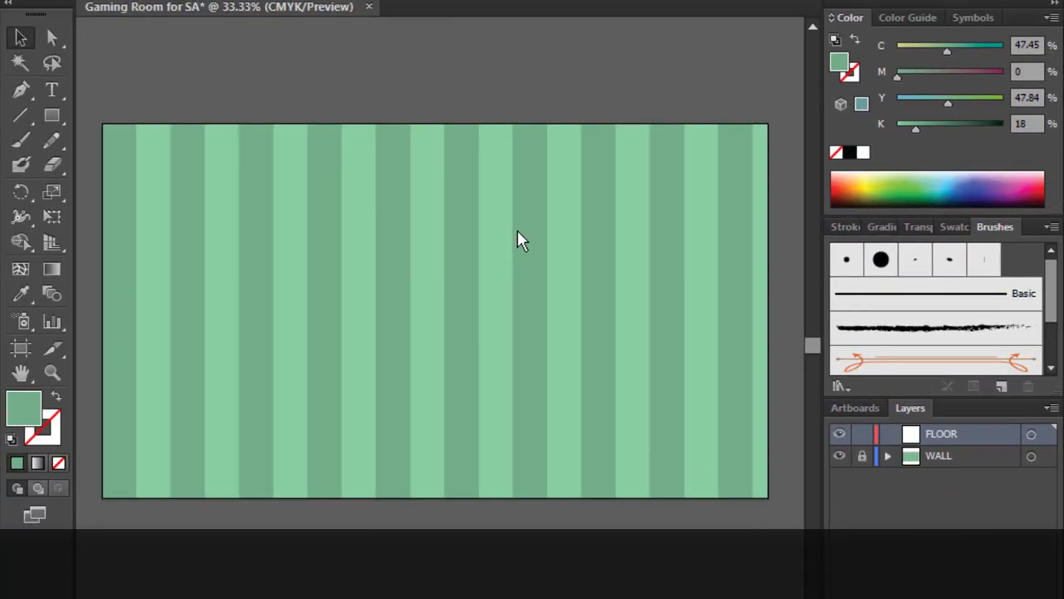
left_click(52, 116)
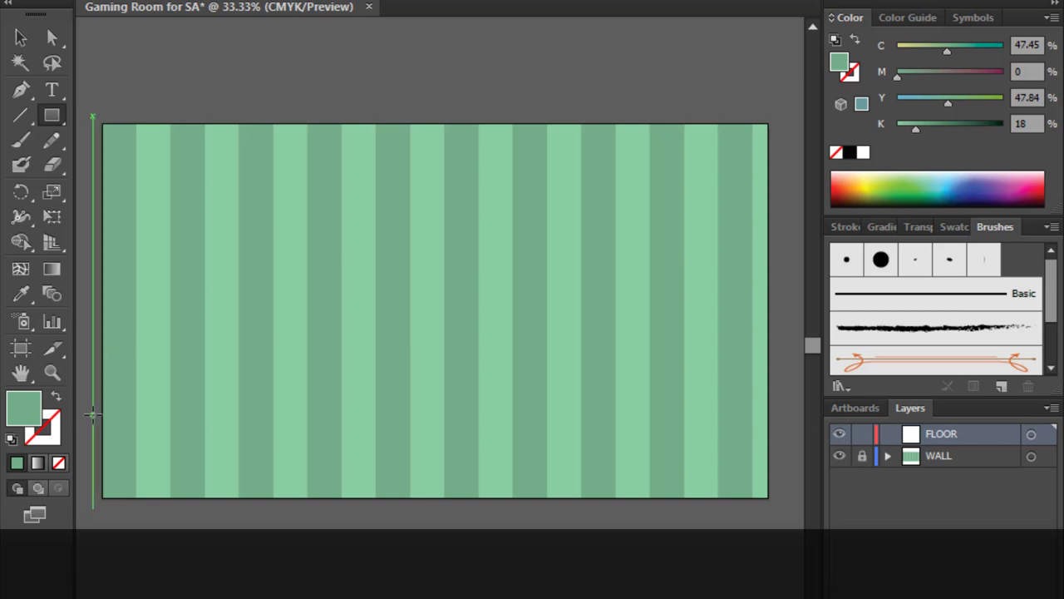
Draw a floor rectangle across the bottom and clip the FLOOR layer to an artboard-sized rectangle
left_click_drag(92, 413, 784, 548)
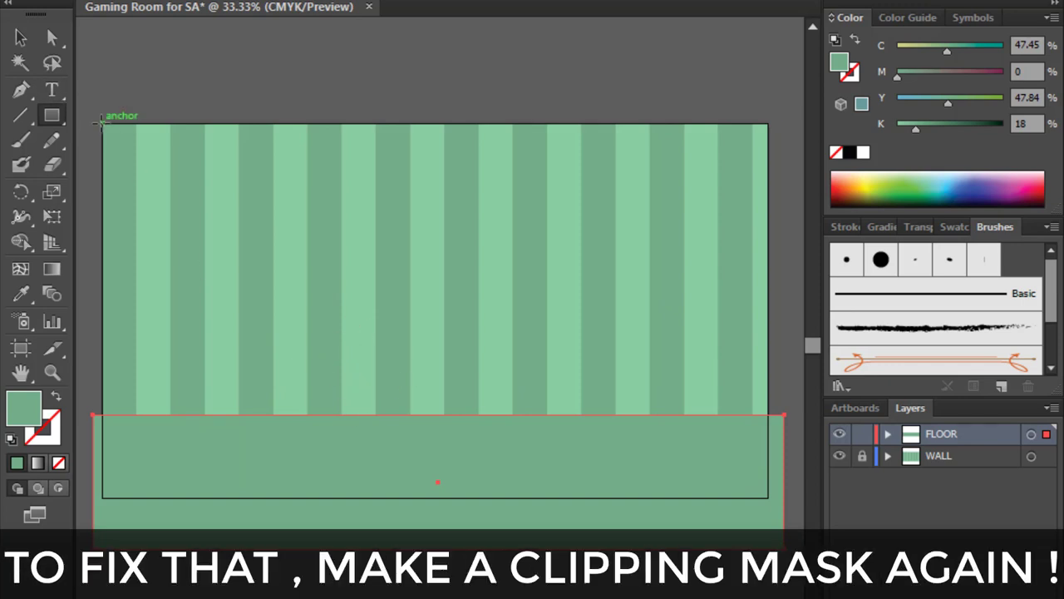
left_click_drag(101, 123, 770, 497)
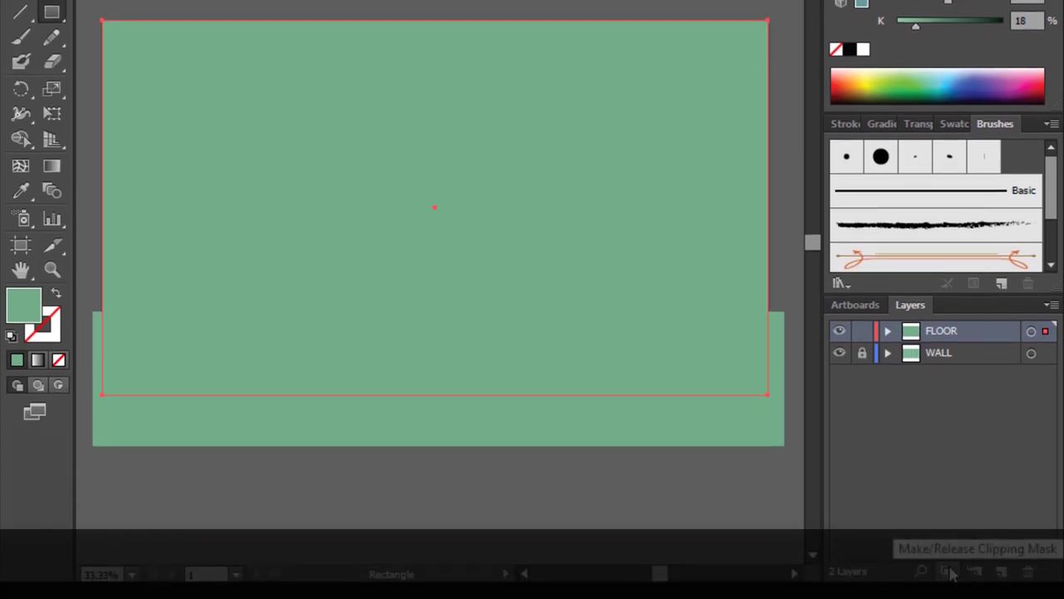
left_click(948, 569)
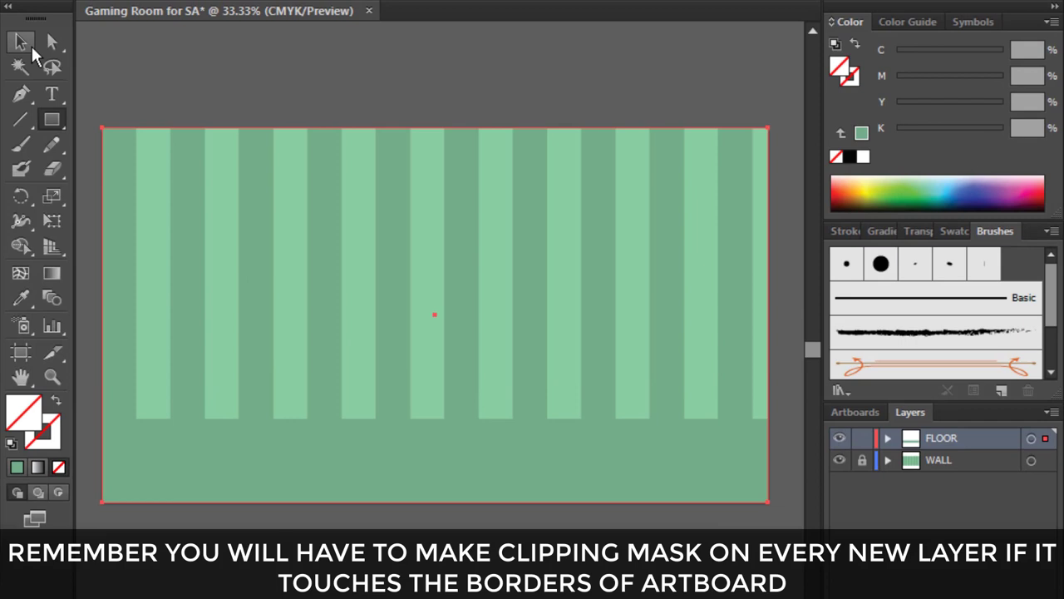
Recolour the clipped floor rectangle lighter green with K 0 and C 36
left_click(32, 48)
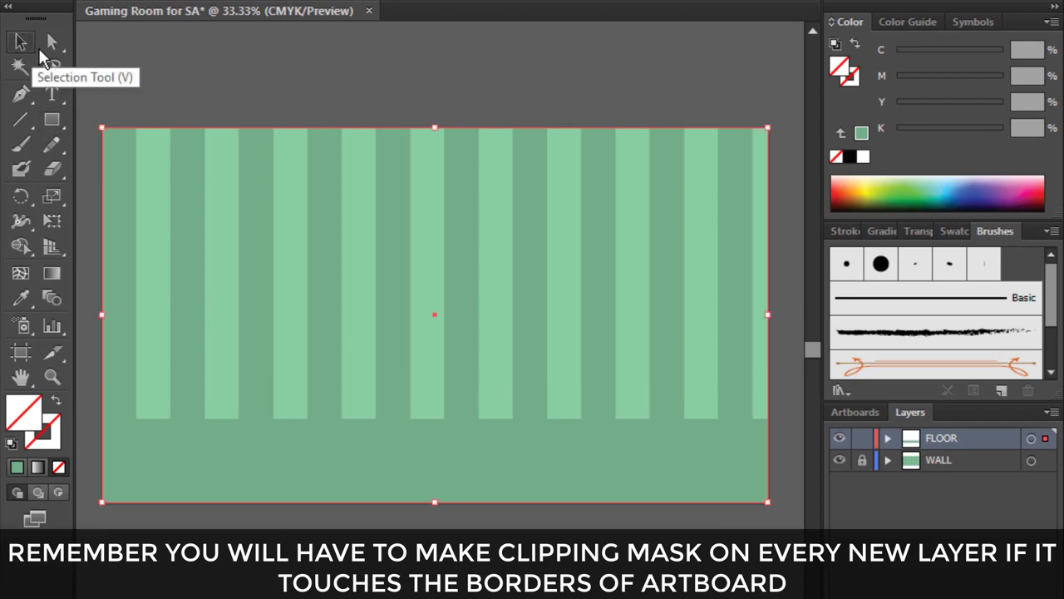
left_click(91, 92)
left_click(51, 42)
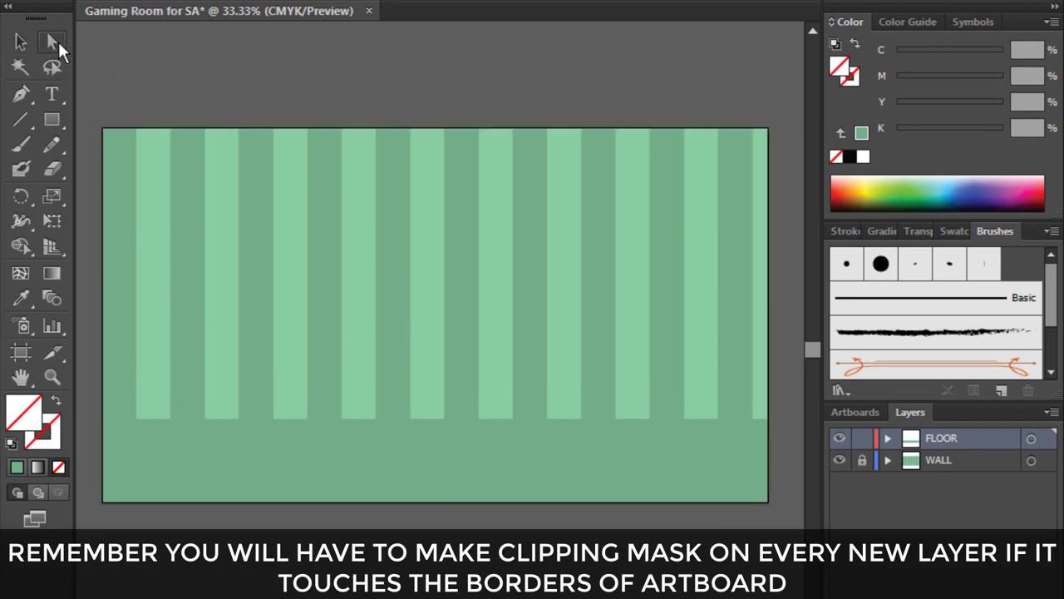
left_click(292, 471)
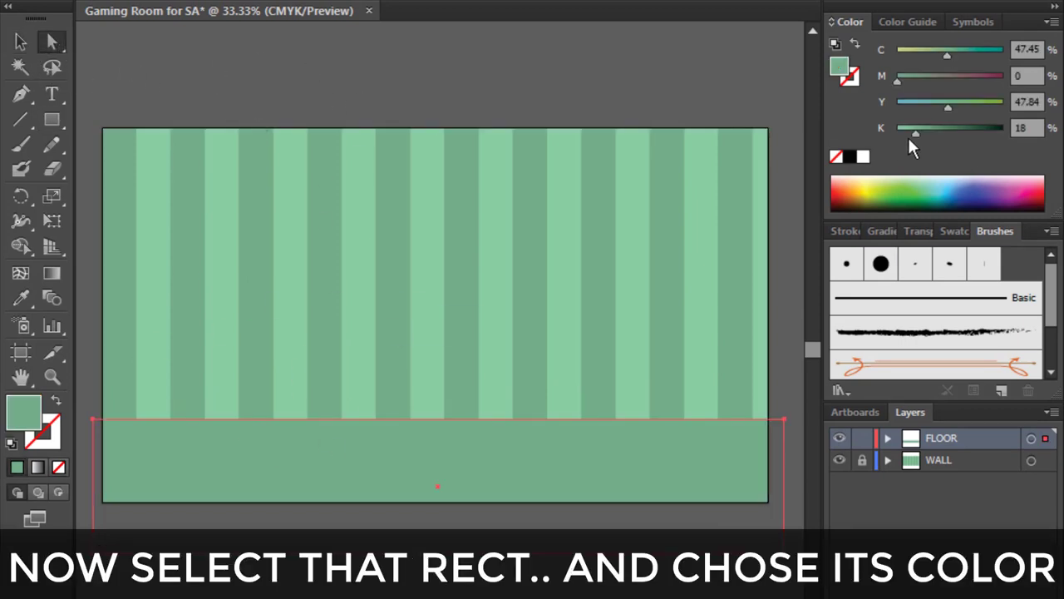
left_click_drag(907, 131, 895, 128)
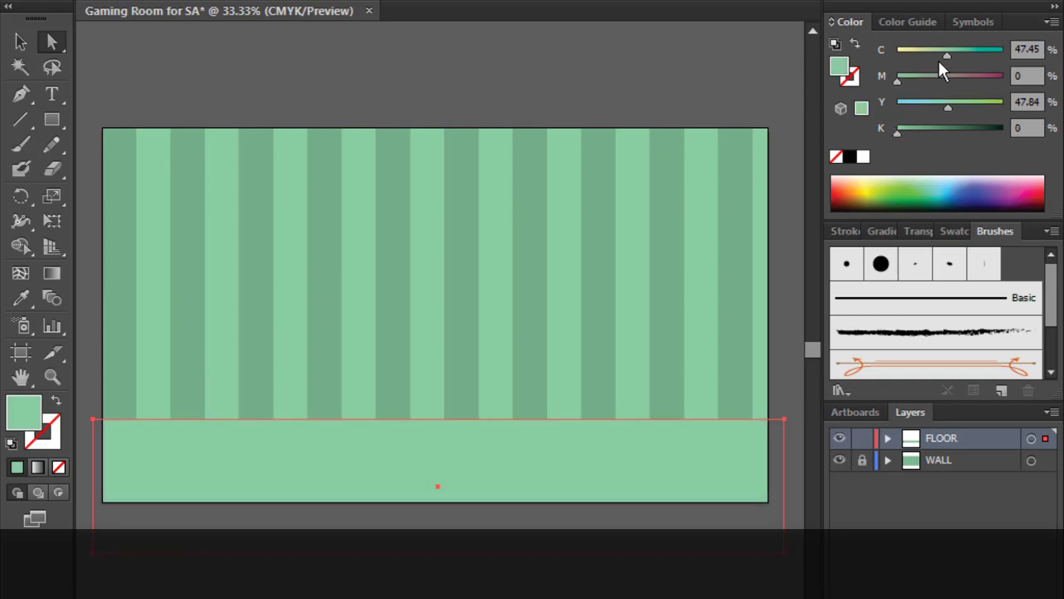
left_click_drag(947, 52, 937, 52)
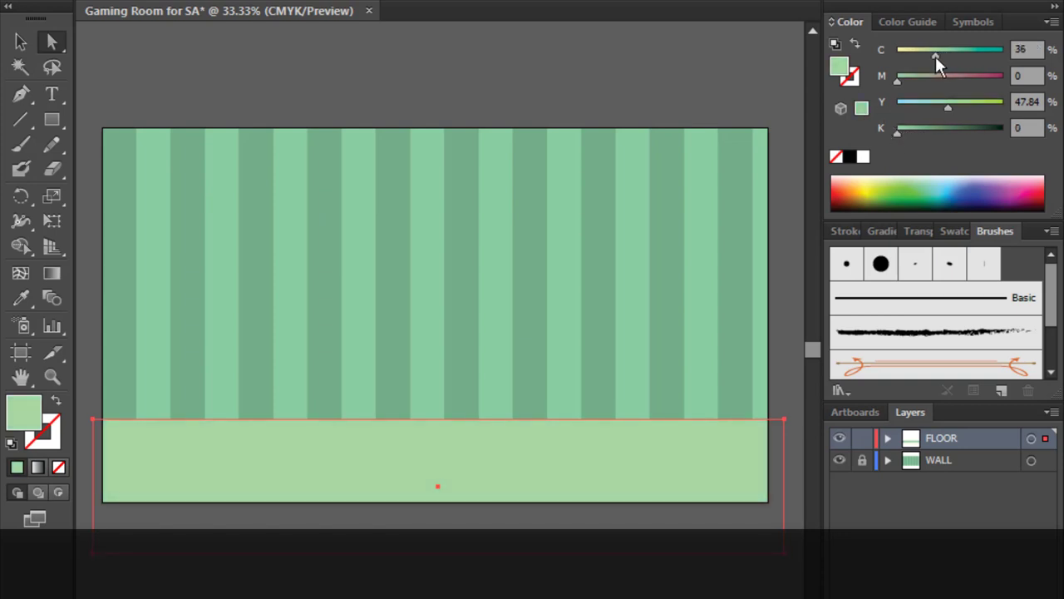
Raise the floor's top edge slightly and draw a thin strip along it darkened to K 45
left_click(21, 42)
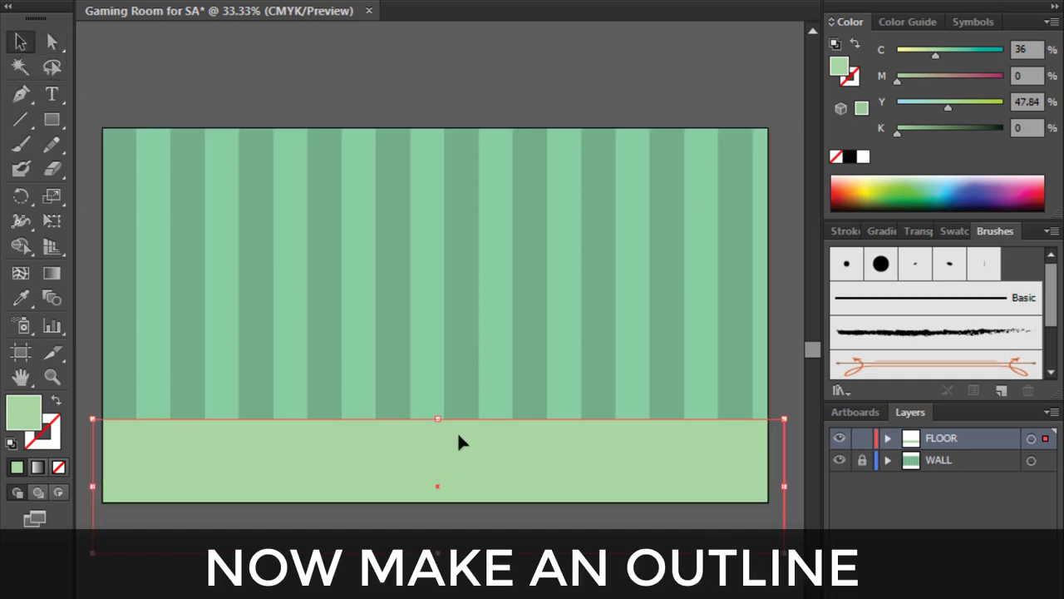
left_click_drag(440, 419, 440, 411)
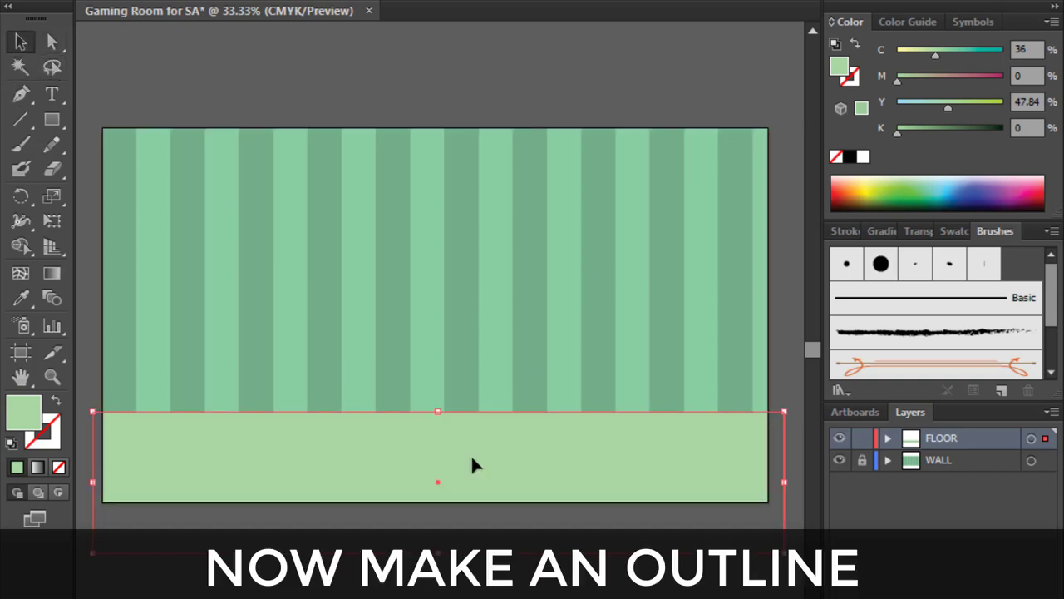
left_click(578, 183)
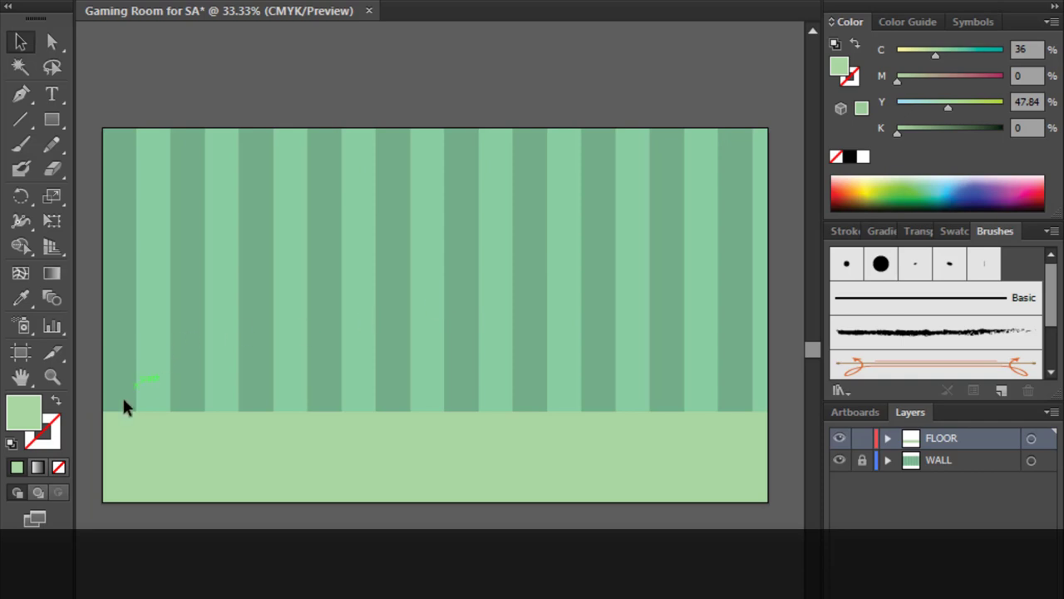
left_click(51, 121)
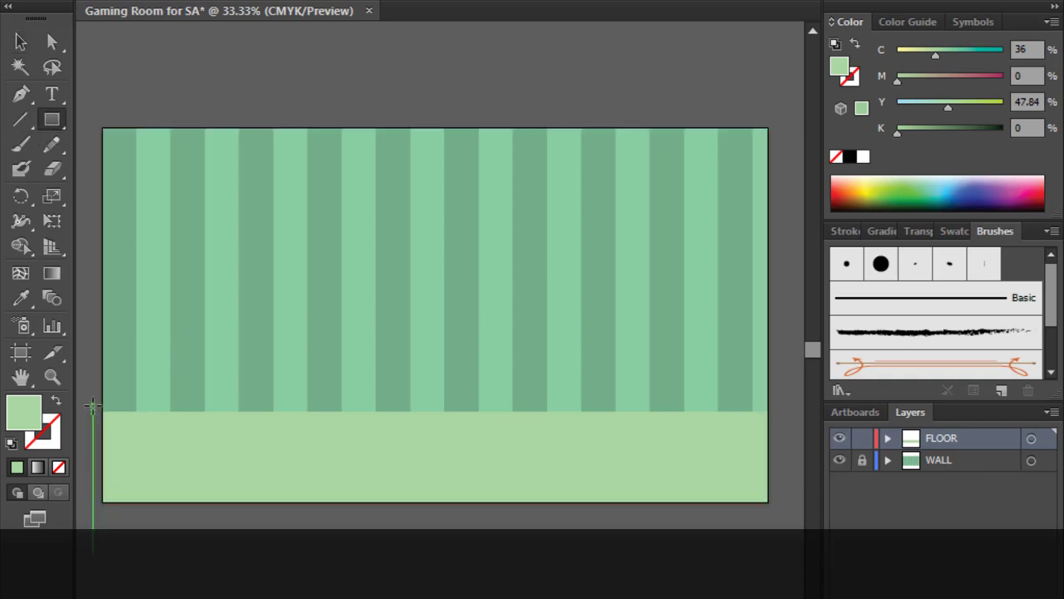
mouse_move(103, 399)
left_mouse_down()
mouse_move(593, 418)
mouse_move(768, 412)
left_mouse_up()
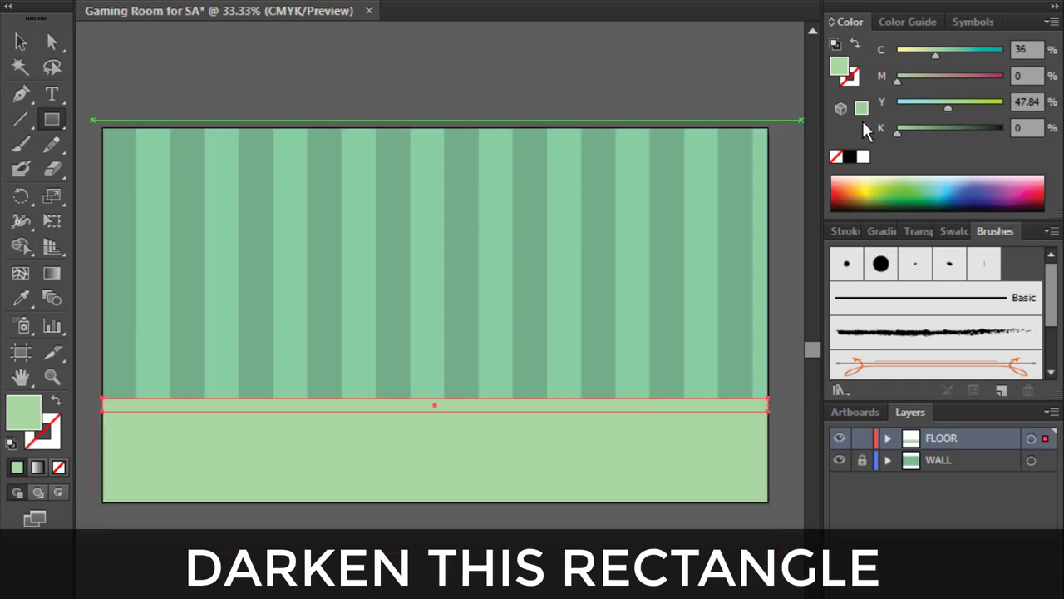
left_click_drag(924, 131, 946, 138)
key("v")
left_click(210, 209)
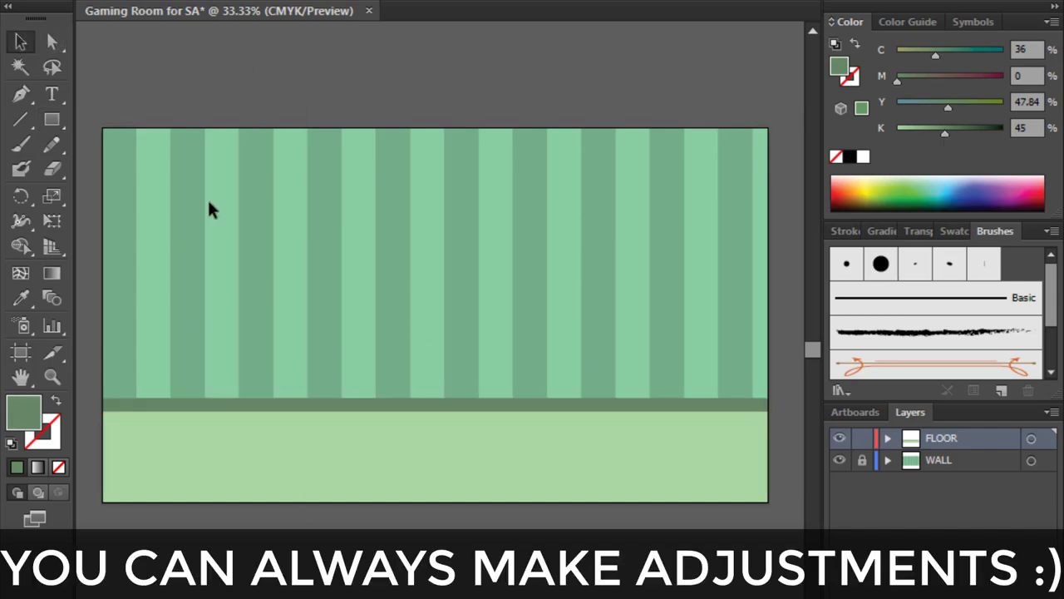
Reduce the dark floor-edge strip to about 19.5 pt tall
scroll(333, 420, "up", 2)
left_click(532, 393)
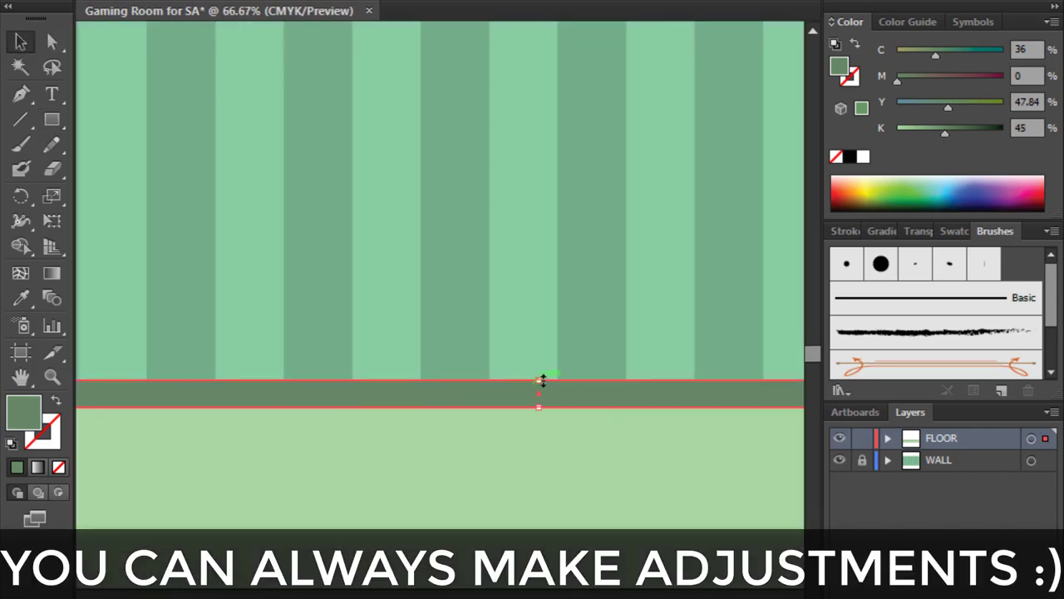
left_click_drag(540, 378, 542, 391)
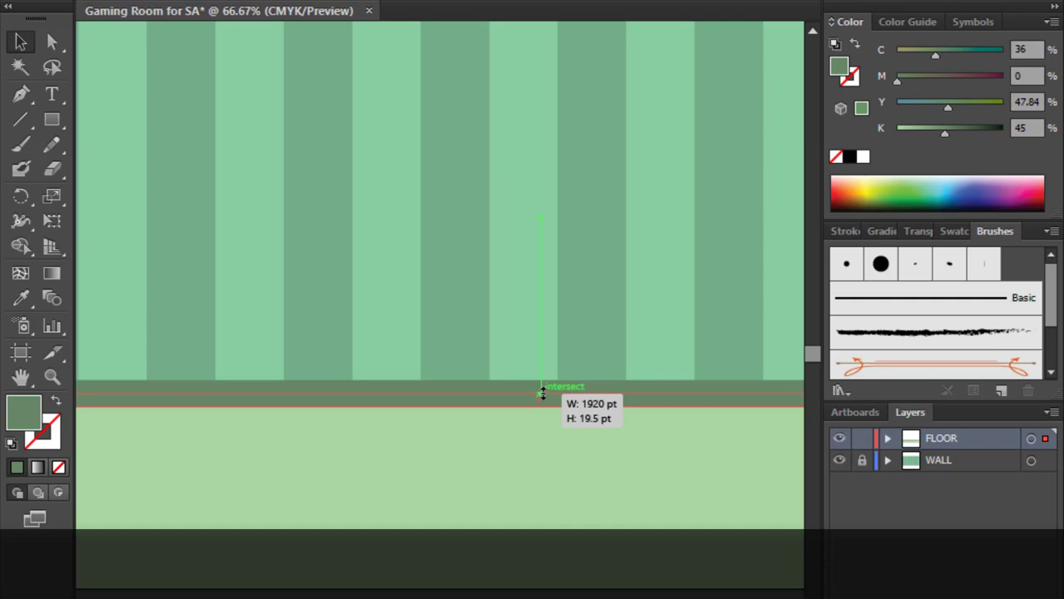
left_click(574, 480)
scroll(573, 478, "down", 1)
scroll(571, 477, "down", 1)
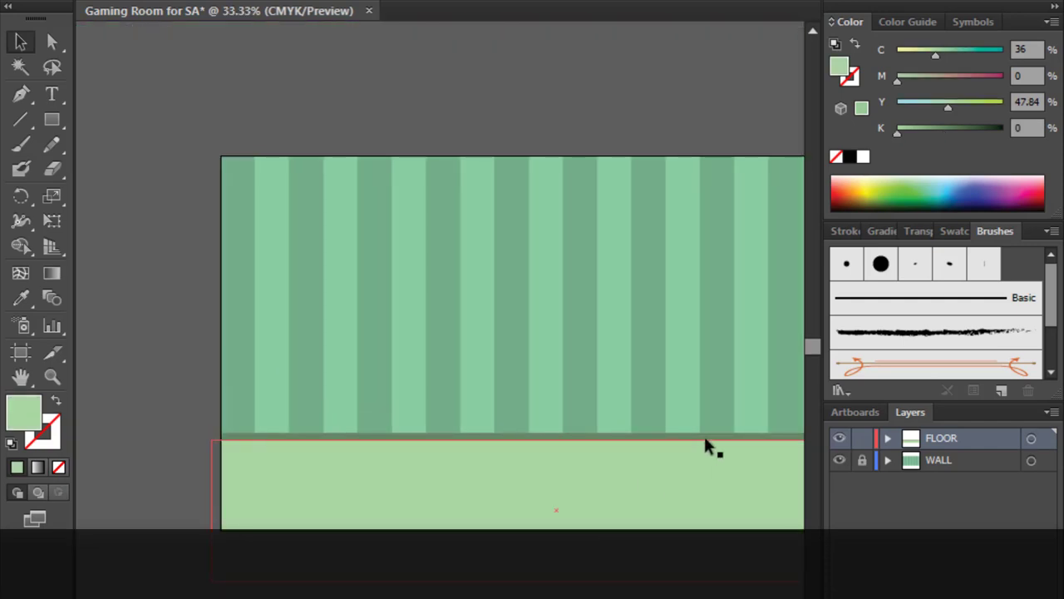
left_click(21, 377)
mouse_move(386, 381)
left_mouse_down()
mouse_move(275, 361)
mouse_move(286, 361)
left_mouse_up()
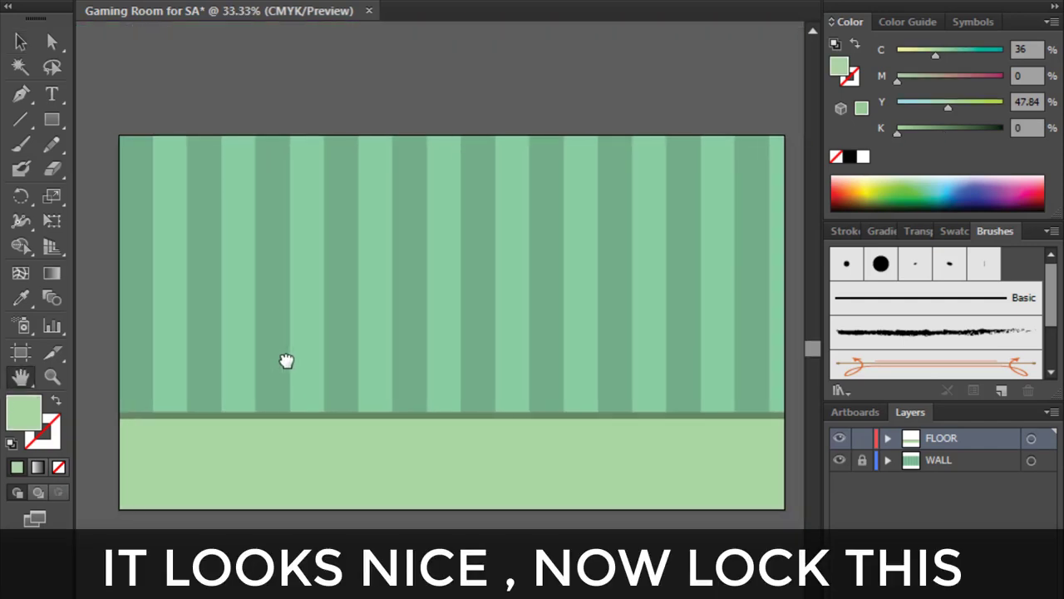
Lock the FLOOR layer, then draw the desk rectangle and an artboard-sized rectangle
left_click(21, 42)
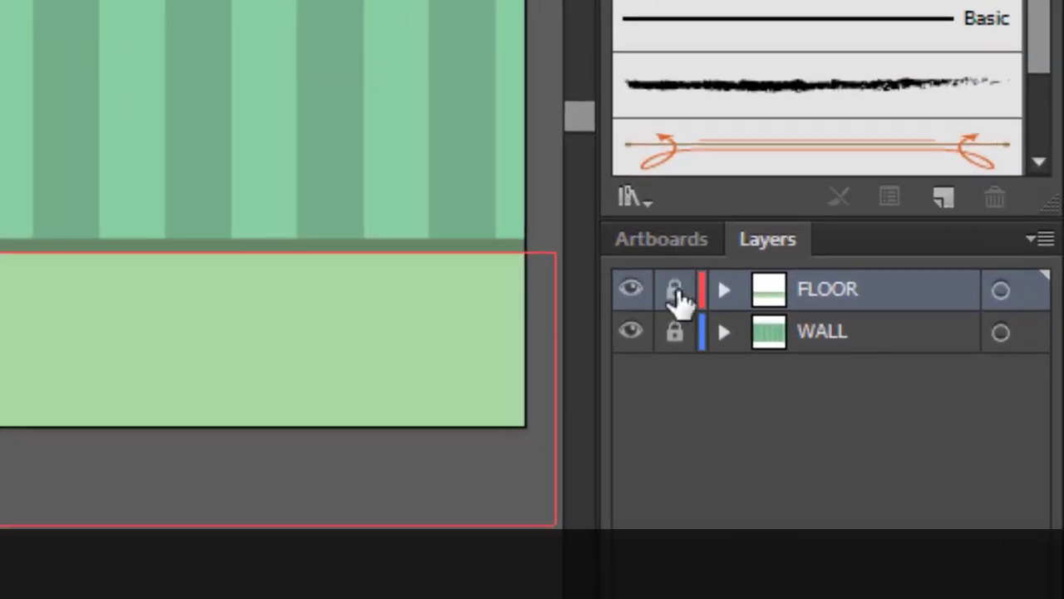
left_click(675, 288)
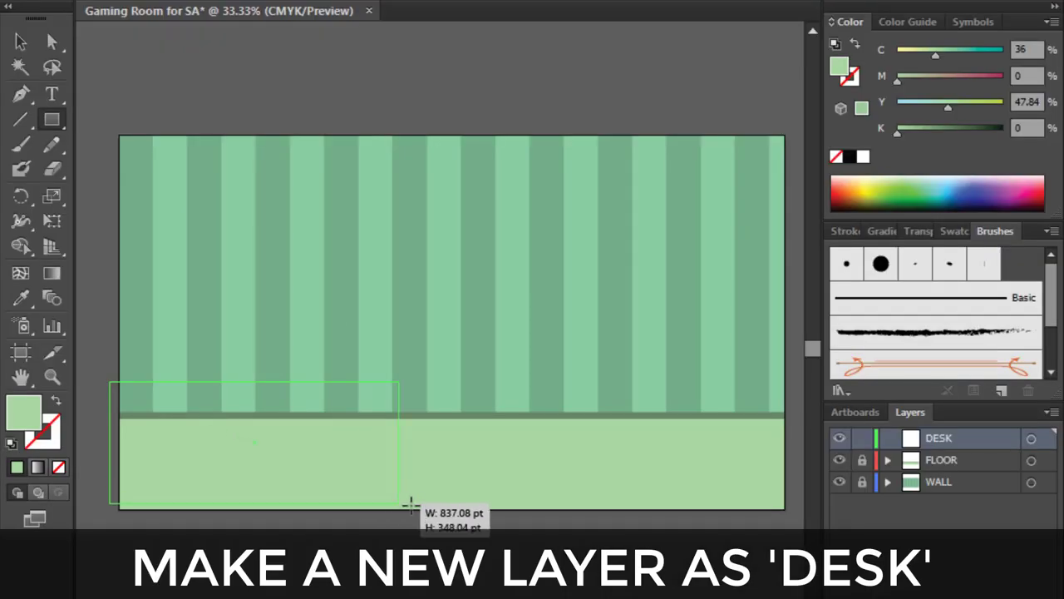
left_click_drag(394, 506, 470, 528)
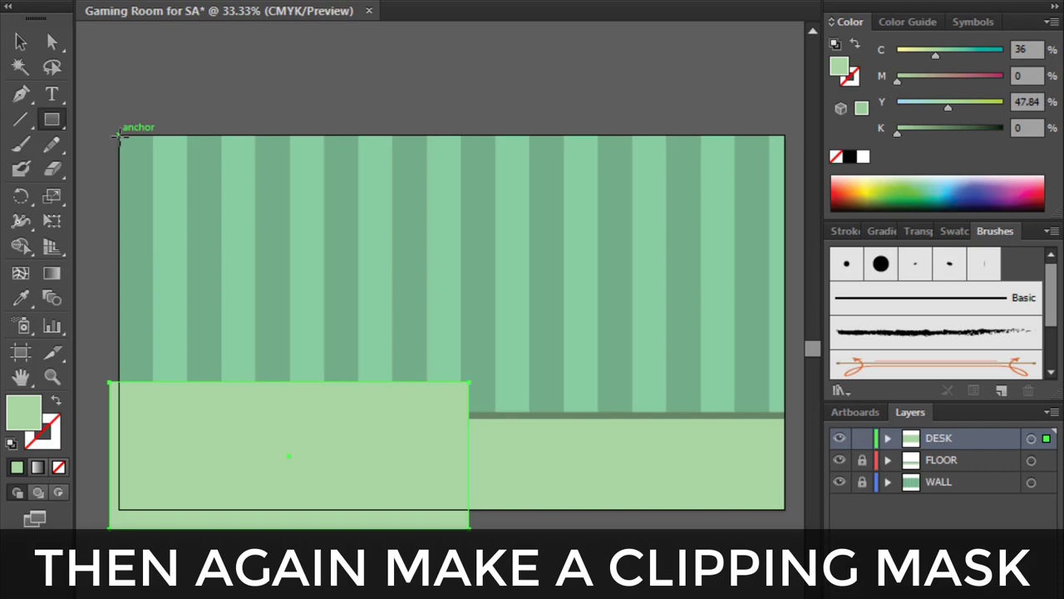
left_click_drag(119, 135, 784, 503)
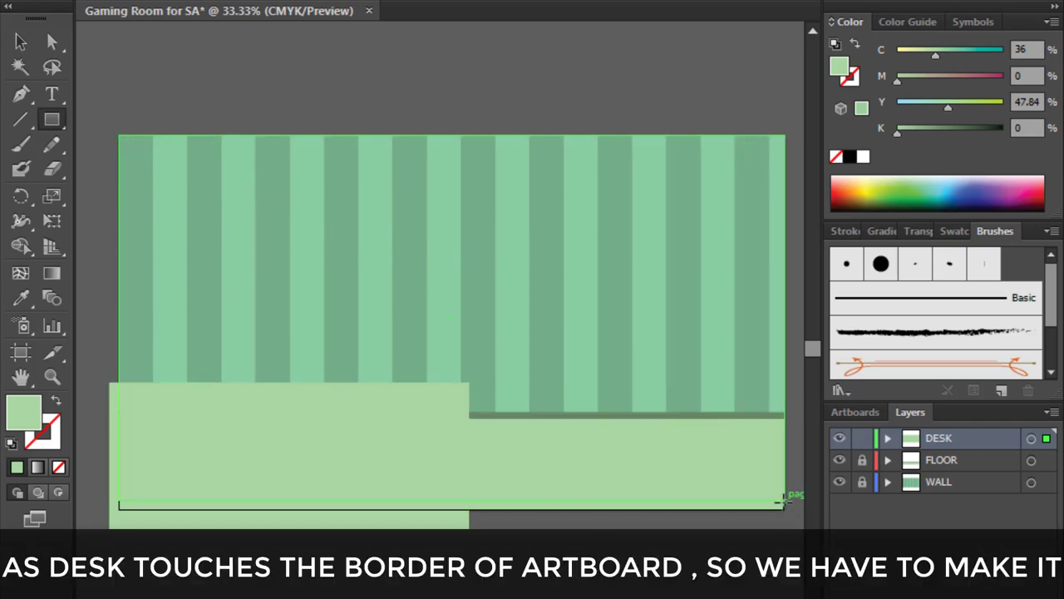
left_click_drag(782, 502, 784, 509)
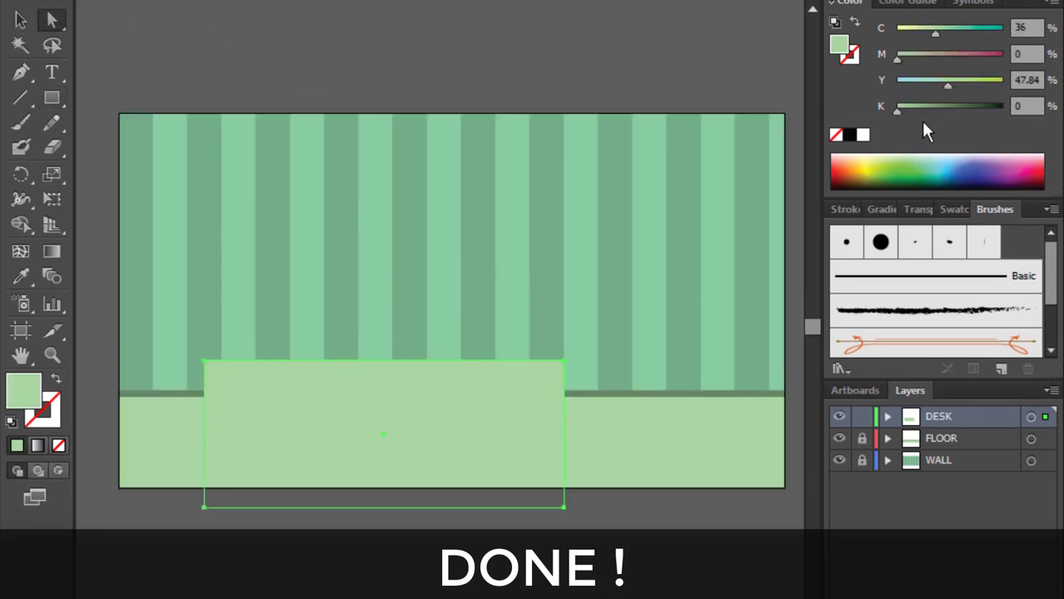
Tint the desk to magenta 31 and slide its top anchors right to slant it
left_click(935, 55)
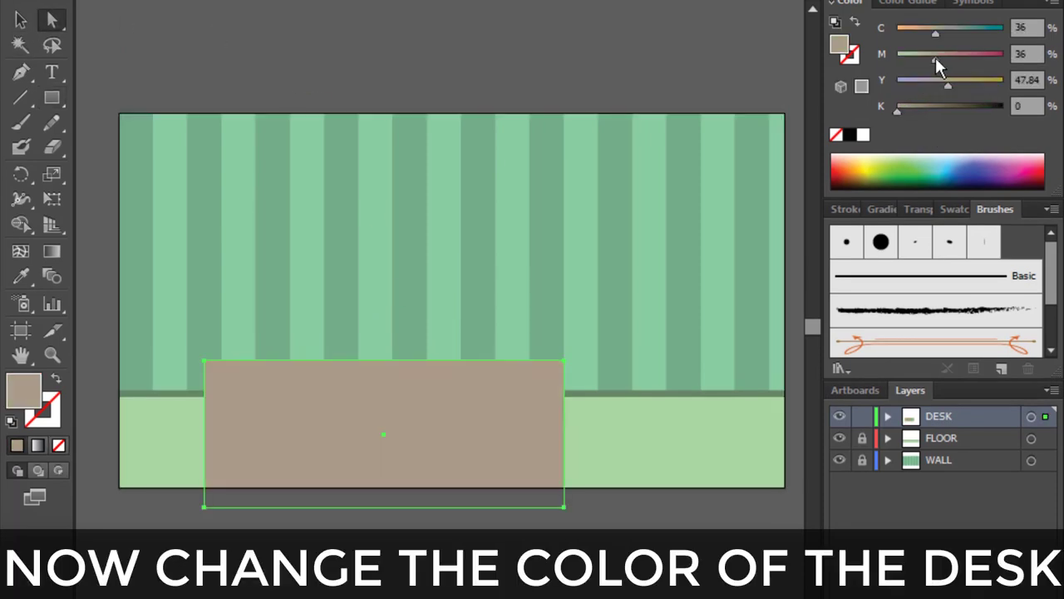
left_click_drag(936, 58, 931, 59)
left_click(205, 360)
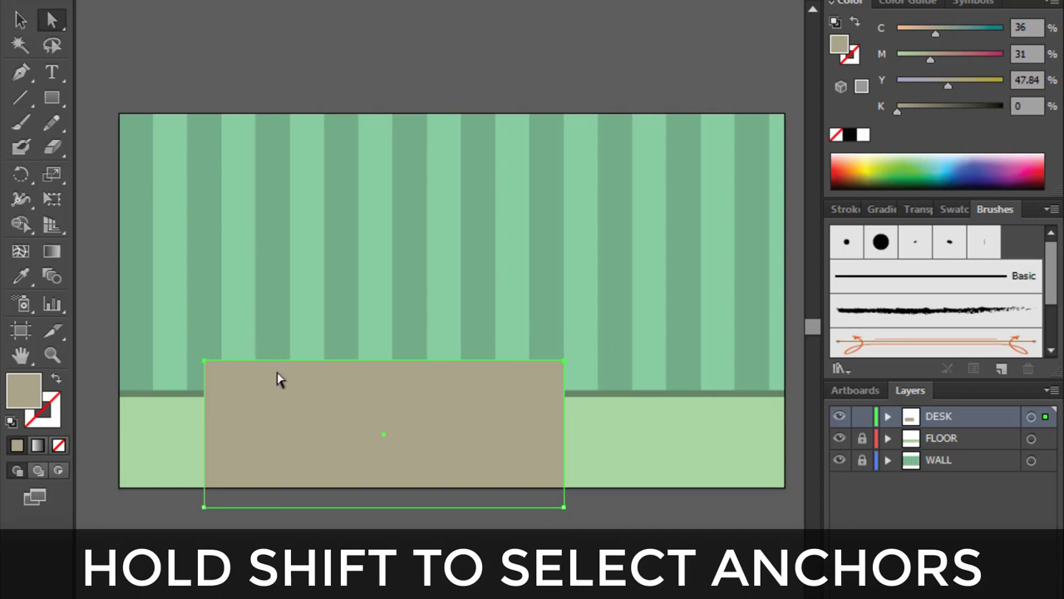
left_click_drag(268, 358, 349, 364)
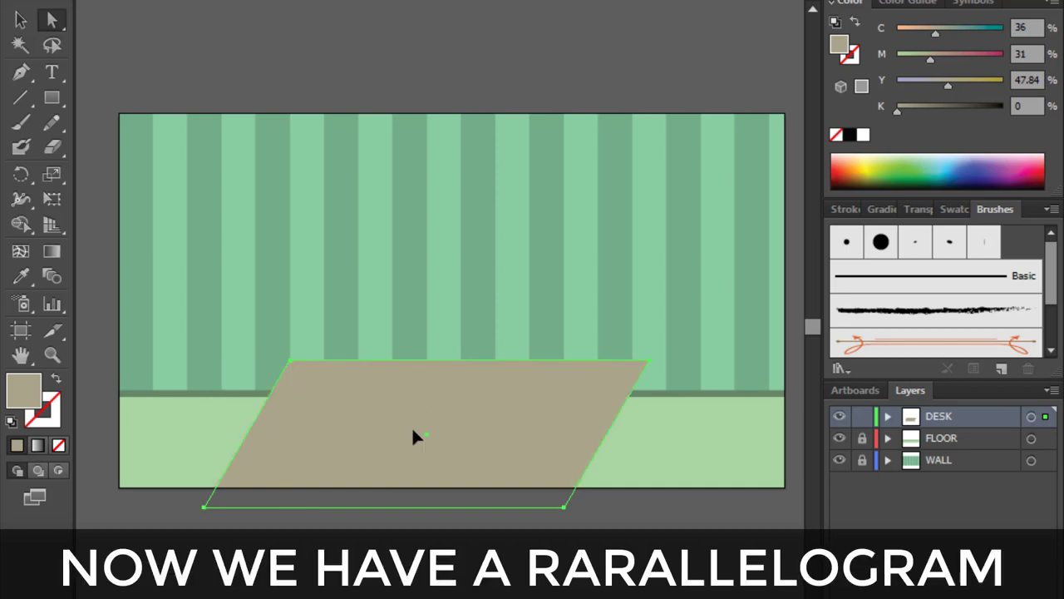
Move the slanted desk left, widen it to the right, and shift it further left
left_click_drag(414, 438, 389, 437)
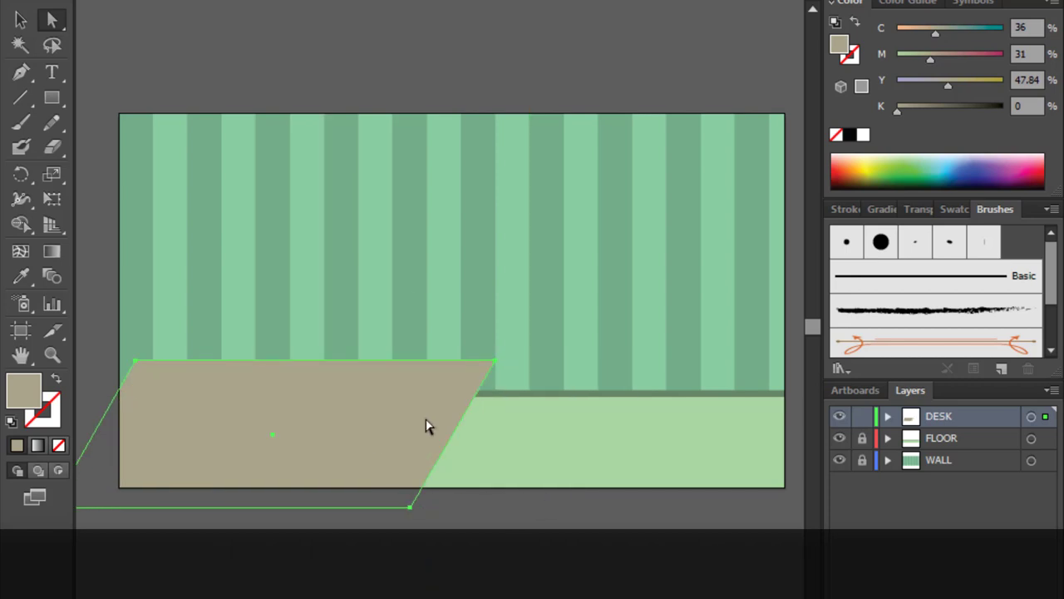
left_click(21, 19)
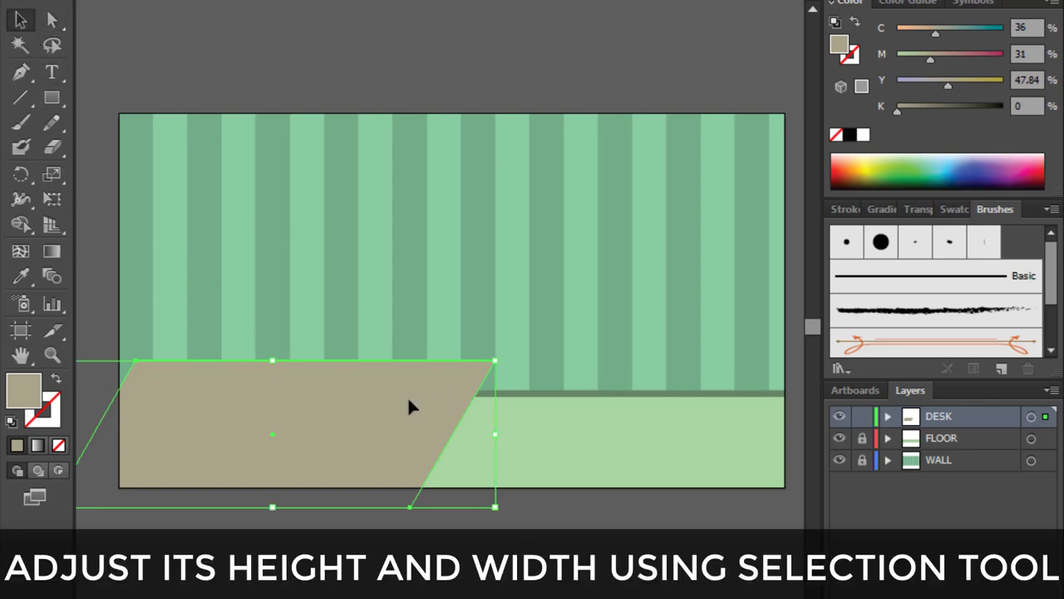
left_click_drag(495, 434, 649, 434)
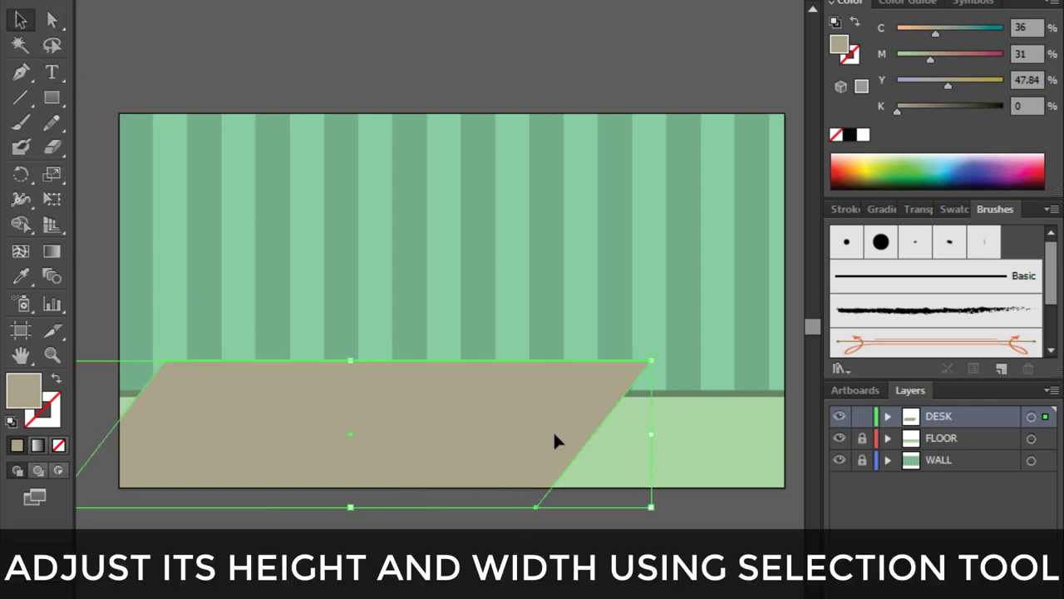
left_click_drag(553, 430, 458, 425)
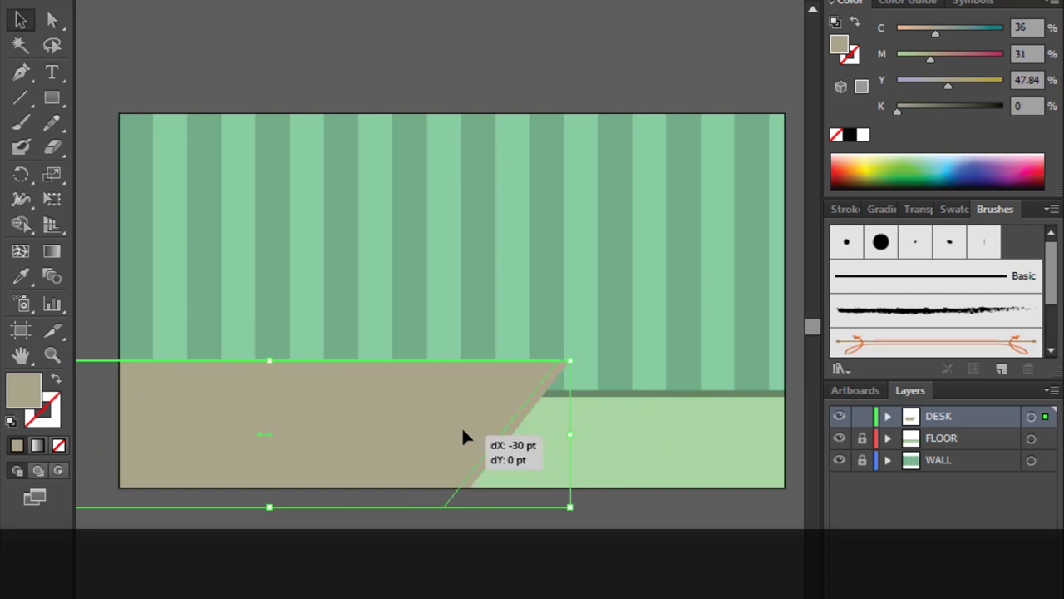
double_click(452, 426)
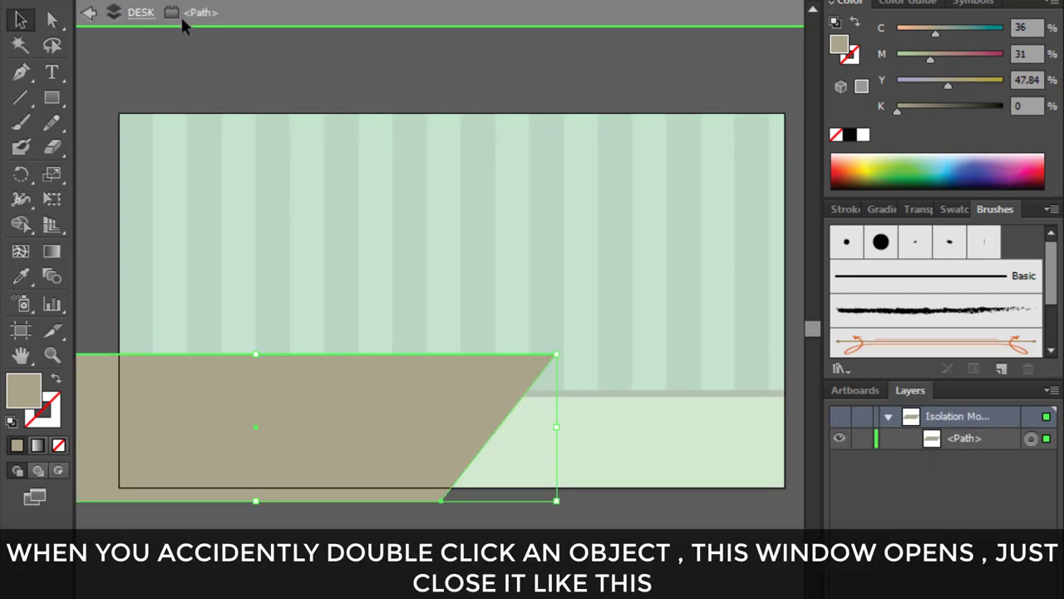
Exit isolation mode, then widen the desk, lower its top edge, and nudge it left
left_click(89, 13)
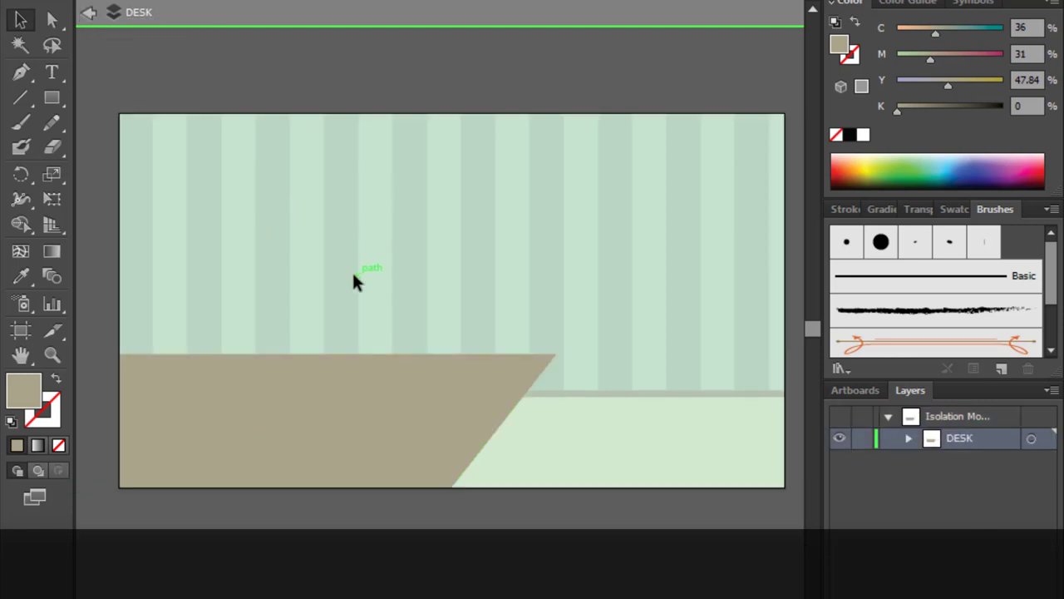
left_click(89, 13)
left_click(382, 379)
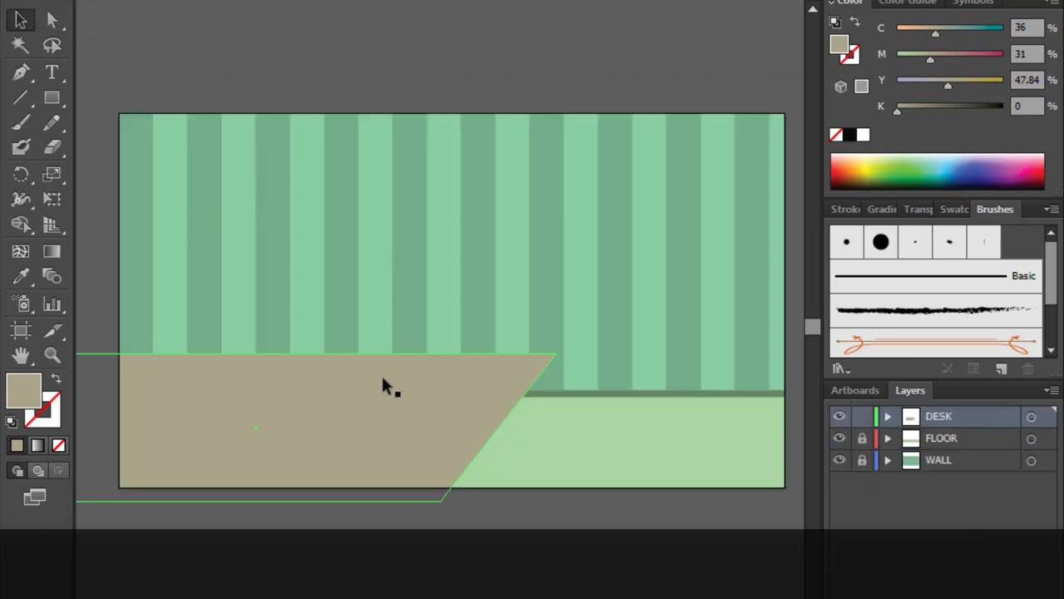
left_click_drag(557, 428, 597, 427)
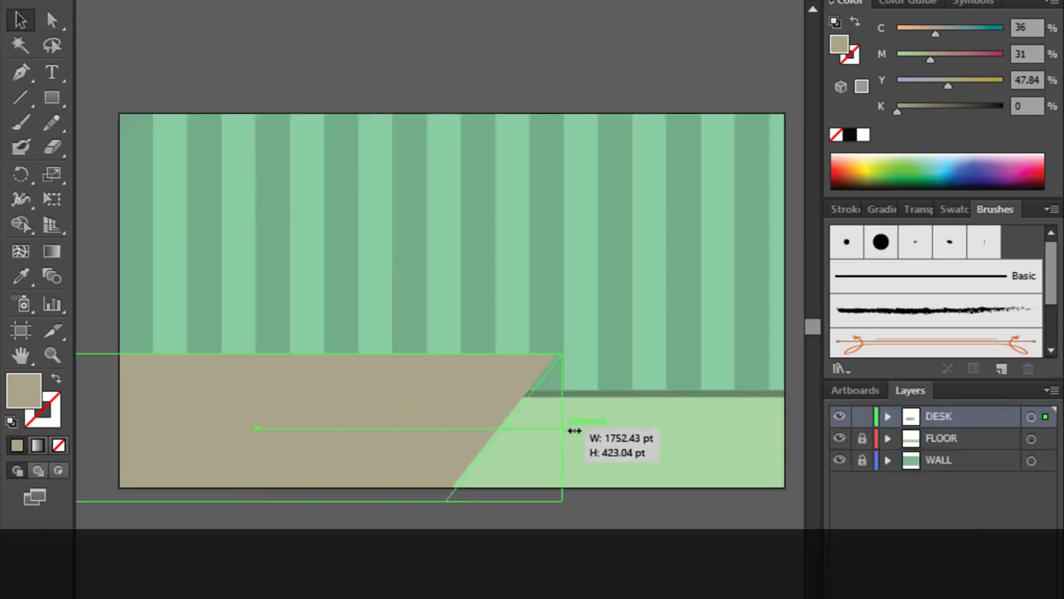
left_click_drag(274, 353, 276, 375)
mouse_move(391, 422)
left_mouse_down()
mouse_move(363, 428)
mouse_move(393, 432)
left_mouse_up()
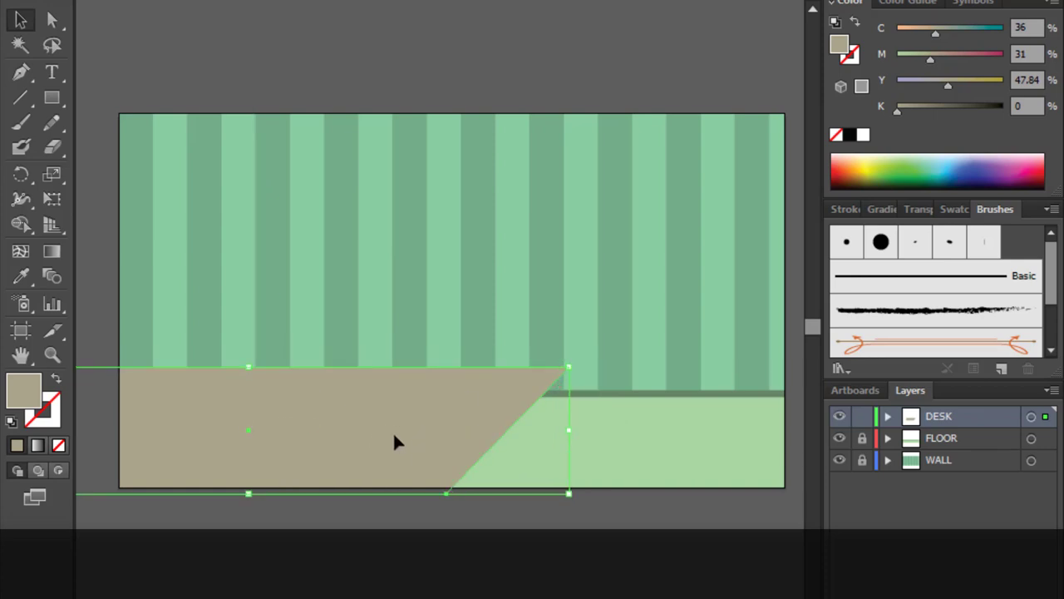
left_click(376, 245)
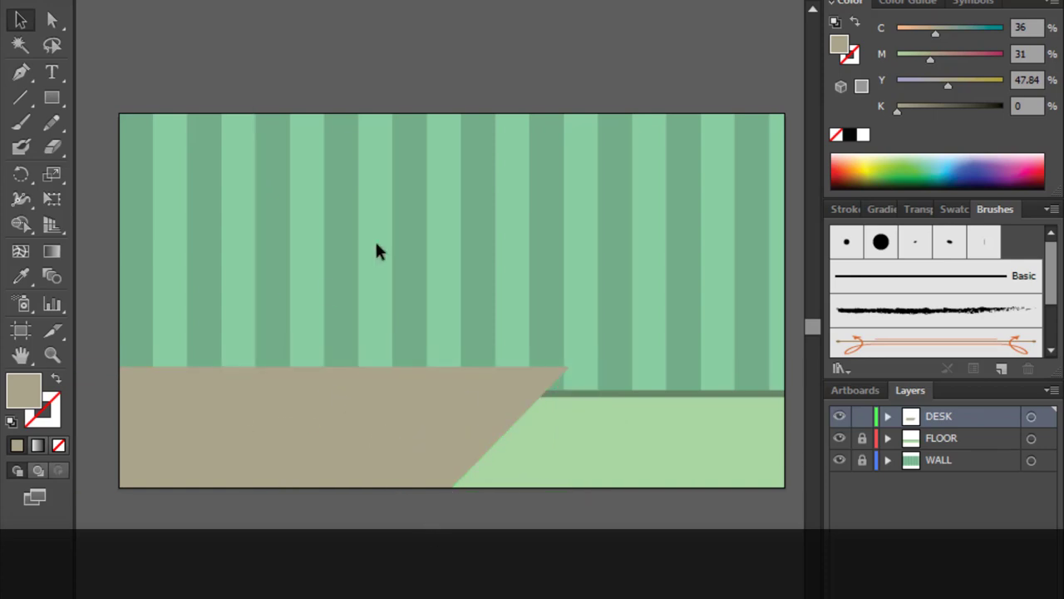
left_click(472, 385)
key("ctrl+plus")
key("ctrl+shift+a")
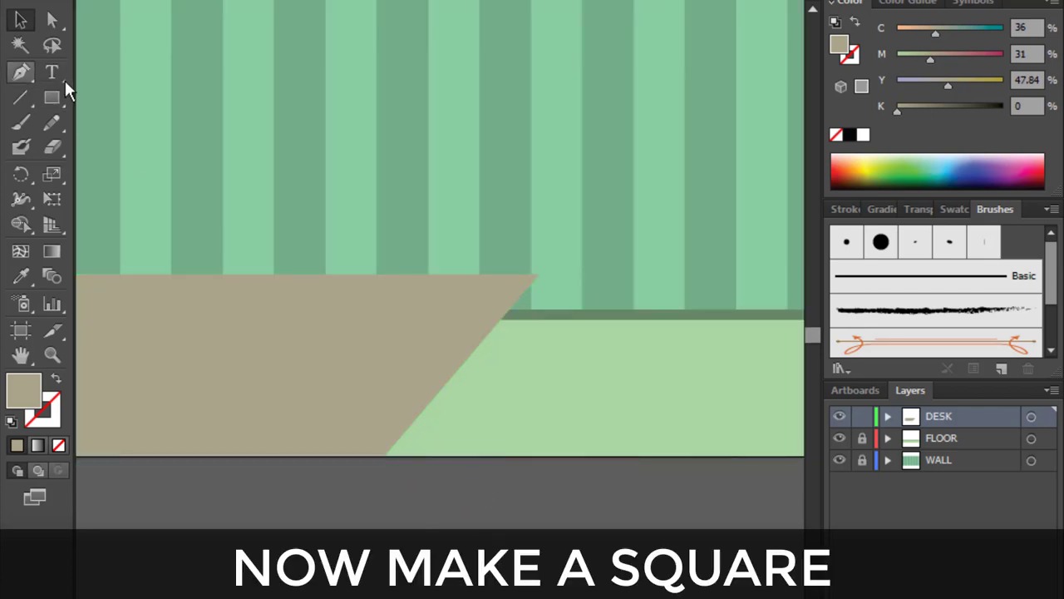
Draw a square at the desk's right end and drag its top-left anchor into a triangle
left_click(51, 97)
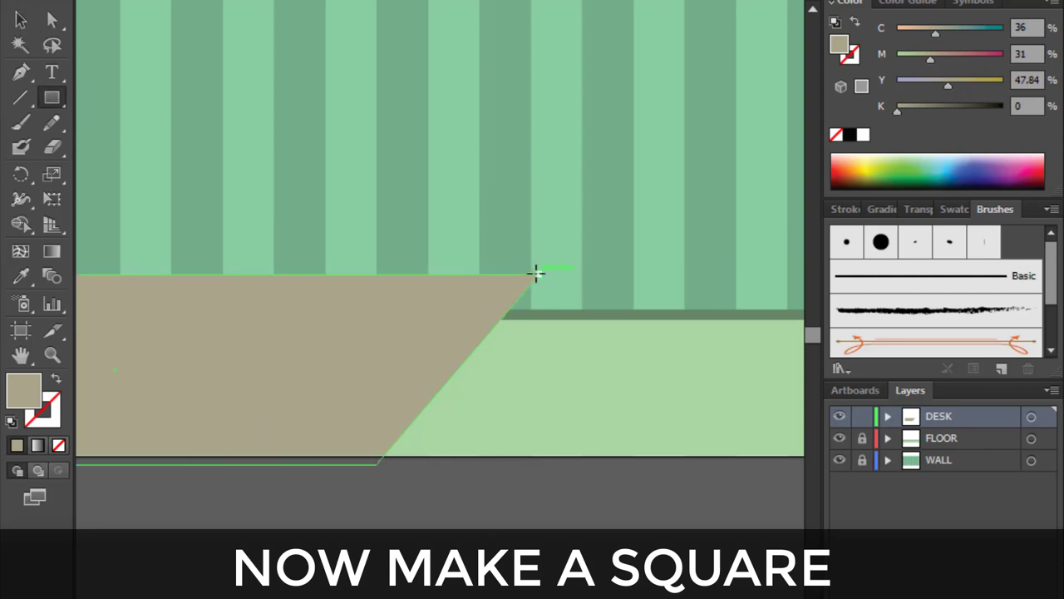
mouse_move(538, 274)
left_mouse_down()
mouse_move(369, 464)
mouse_move(380, 458)
left_mouse_up()
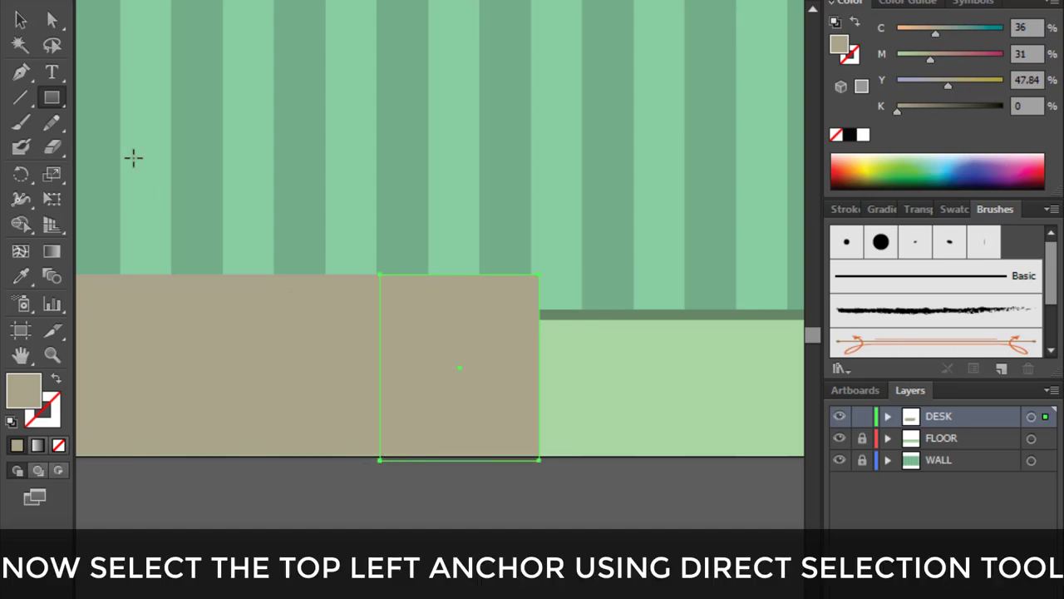
left_click(45, 23)
left_click(380, 276)
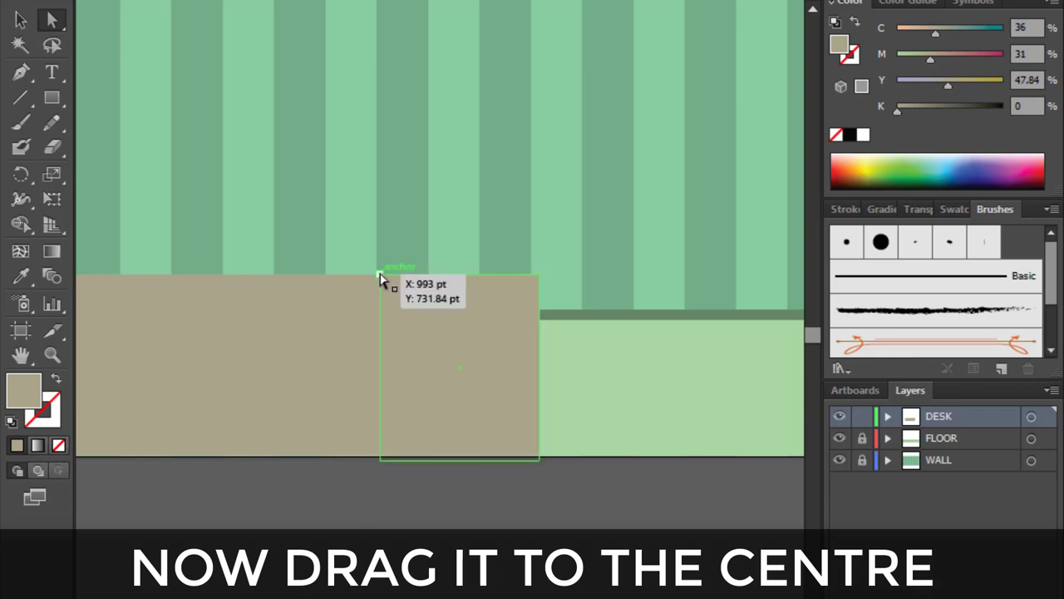
left_click_drag(379, 276, 459, 367)
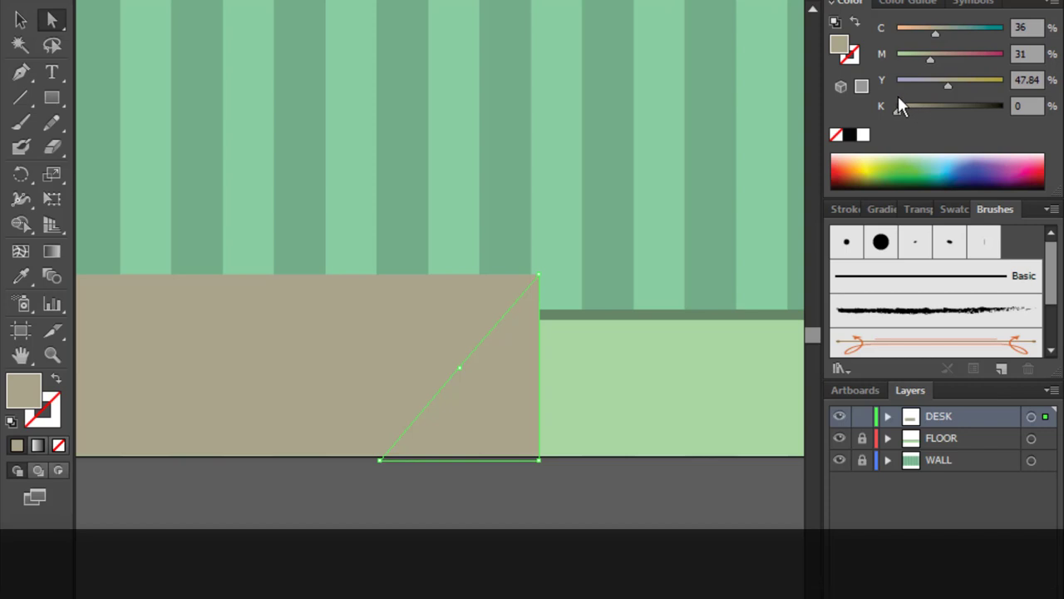
Darken the side triangle's tan fill to K 14, then deselect it
left_click_drag(906, 112, 912, 106)
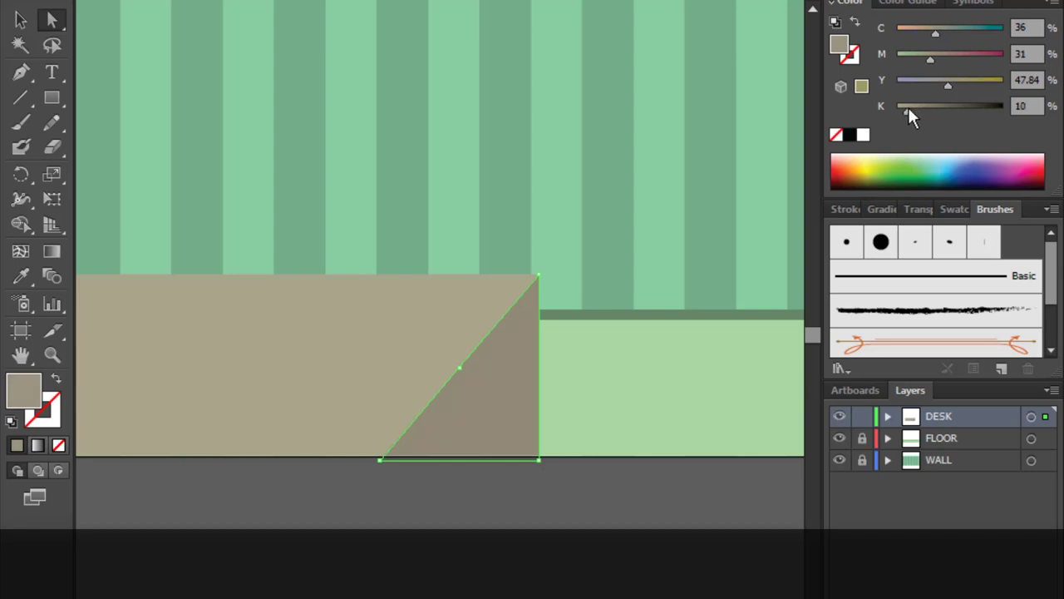
left_click(912, 108)
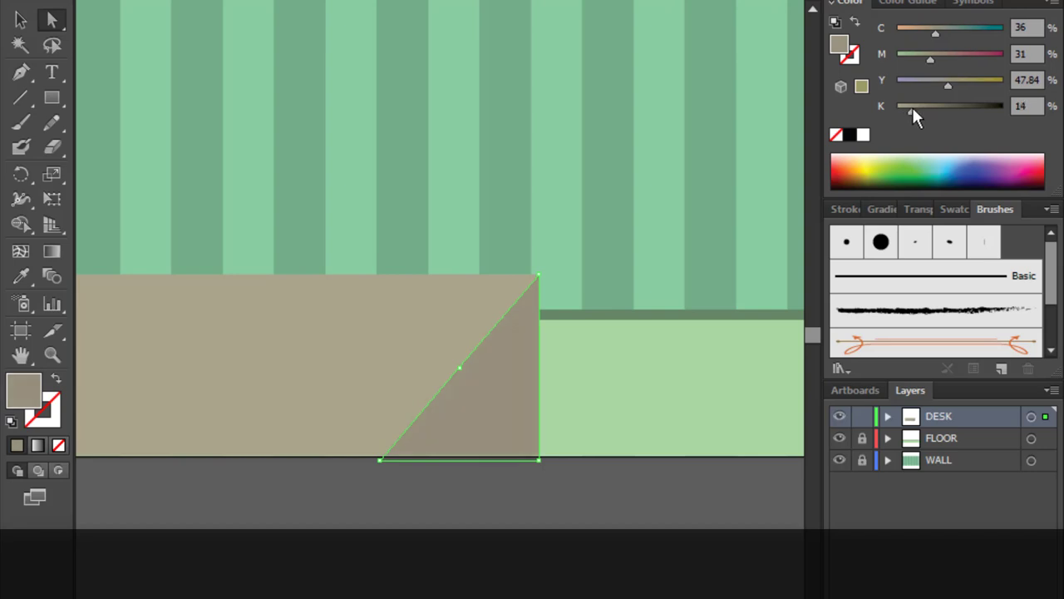
left_click(550, 557)
key("ctrl+minus")
Group the desk's top shape and side triangle together
scroll(720, 153, "up", 3)
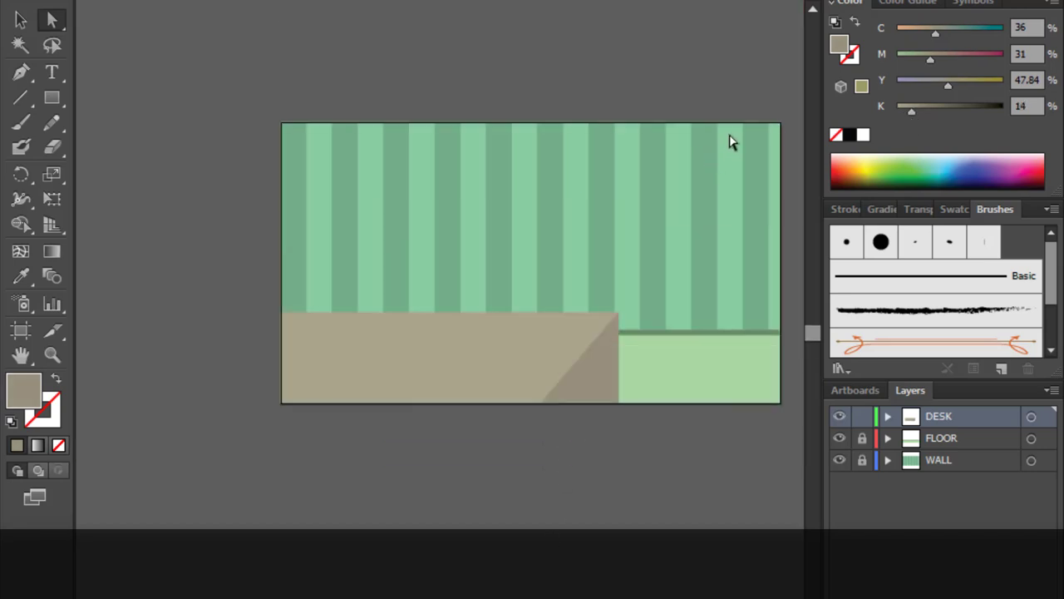
key("ctrl+plus")
key("ctrl+plus")
scroll(707, 215, "down", 1)
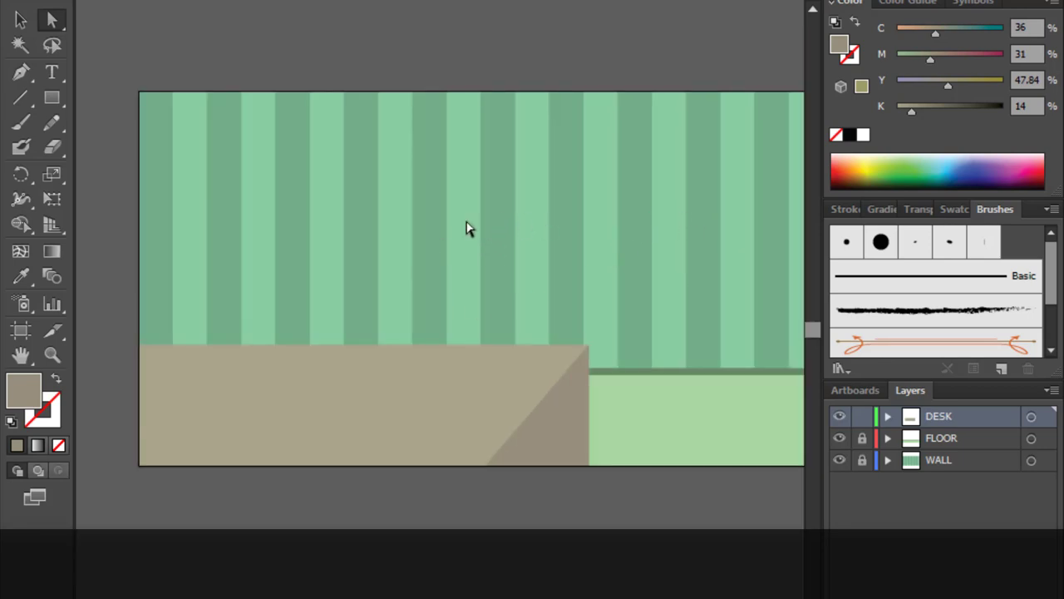
left_click(21, 19)
left_click(400, 405)
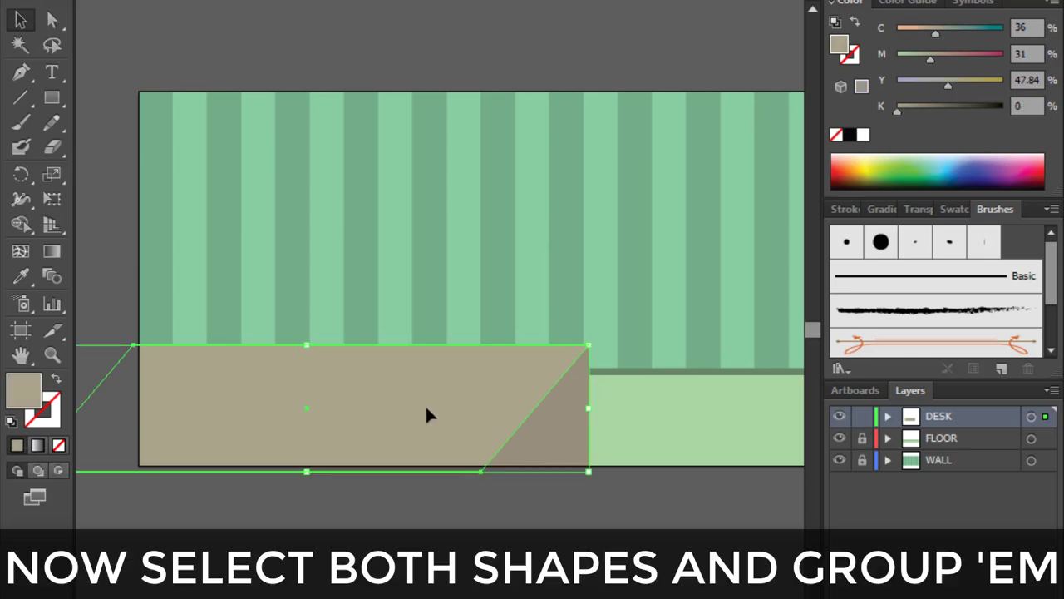
left_click(555, 436, "shift")
right_click(556, 434)
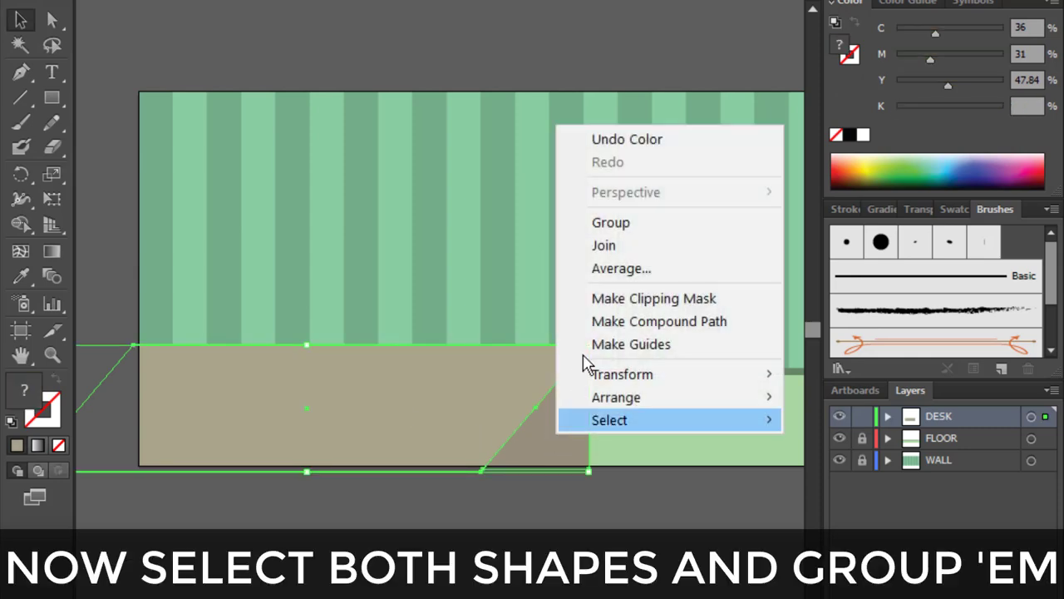
left_click(618, 223)
Make the grouped desk slightly shorter and narrower, shifting it left
left_click_drag(309, 344, 308, 356)
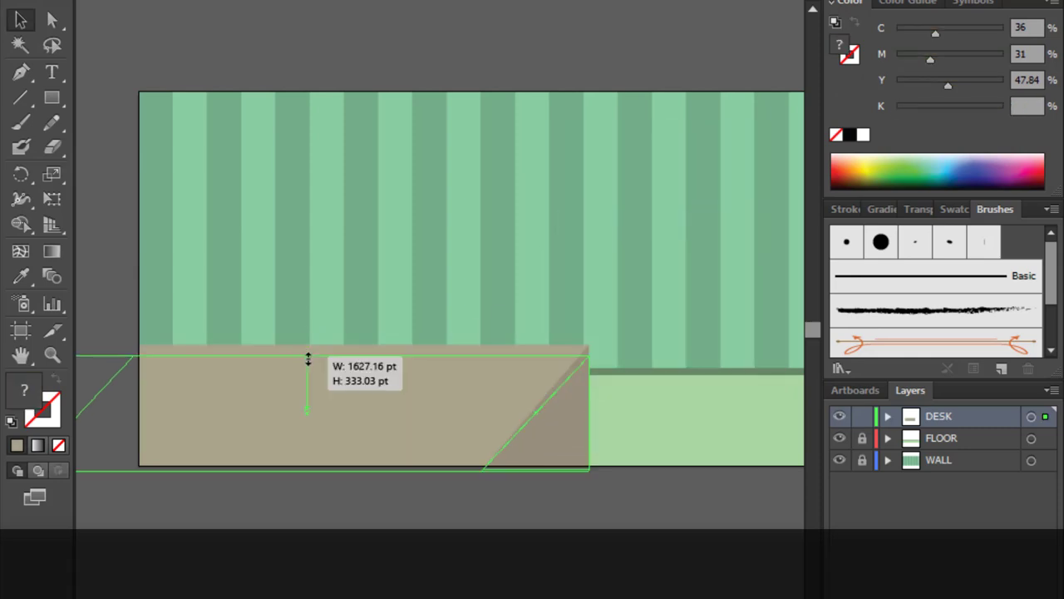
mouse_move(594, 420)
left_mouse_down()
mouse_move(444, 409)
mouse_move(438, 394)
mouse_move(503, 416)
mouse_move(479, 440)
mouse_move(476, 410)
mouse_move(359, 409)
mouse_move(490, 464)
mouse_move(274, 396)
mouse_move(356, 411)
left_mouse_up()
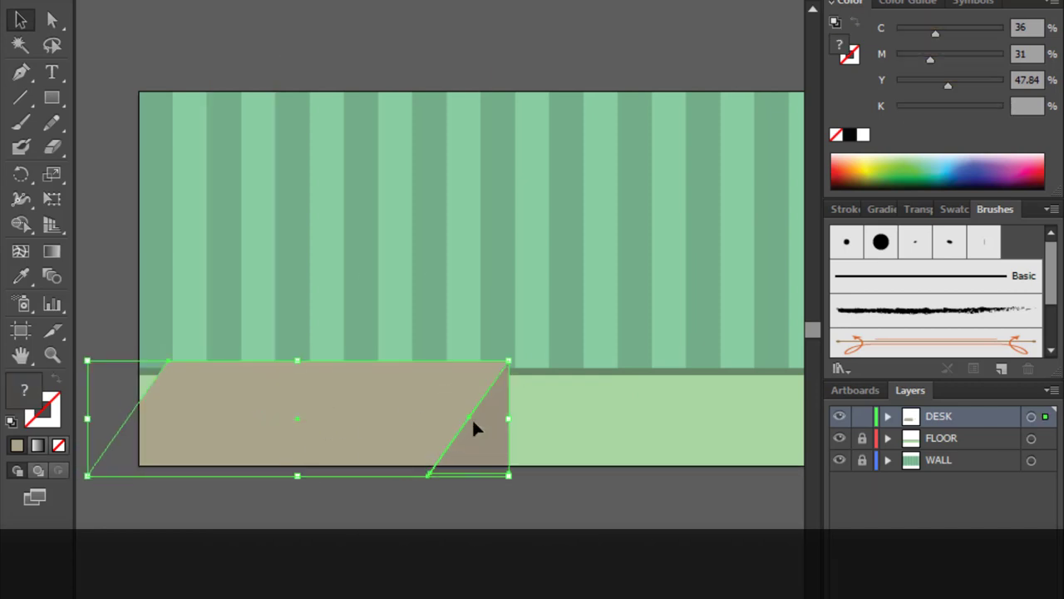
mouse_move(512, 418)
left_mouse_down()
mouse_move(601, 420)
mouse_move(433, 416)
left_mouse_up()
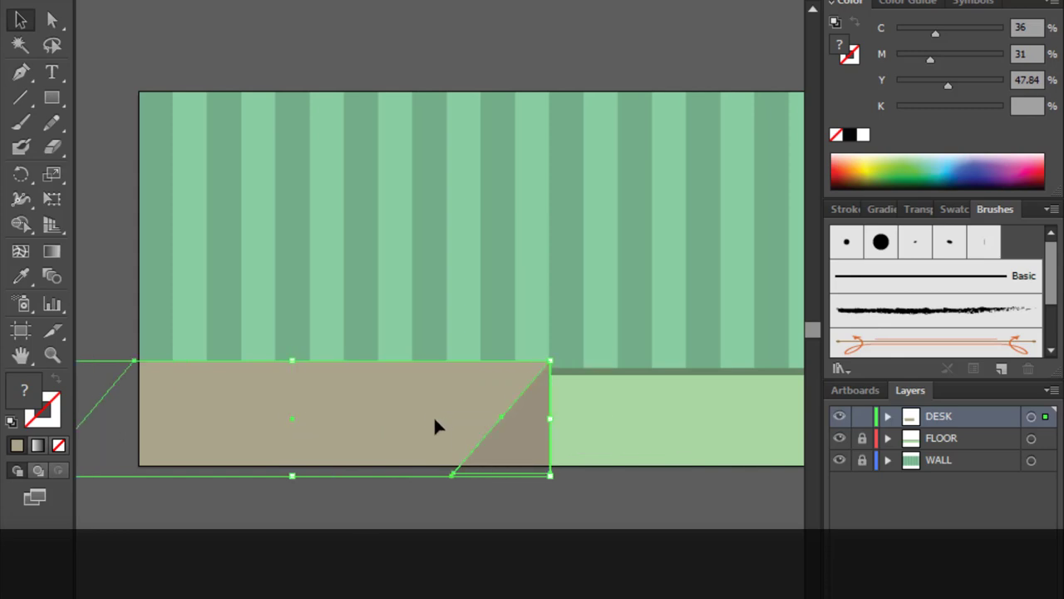
Lock the DESK layer and rename the new layer to DOOR OUTSIDE
left_click(863, 417)
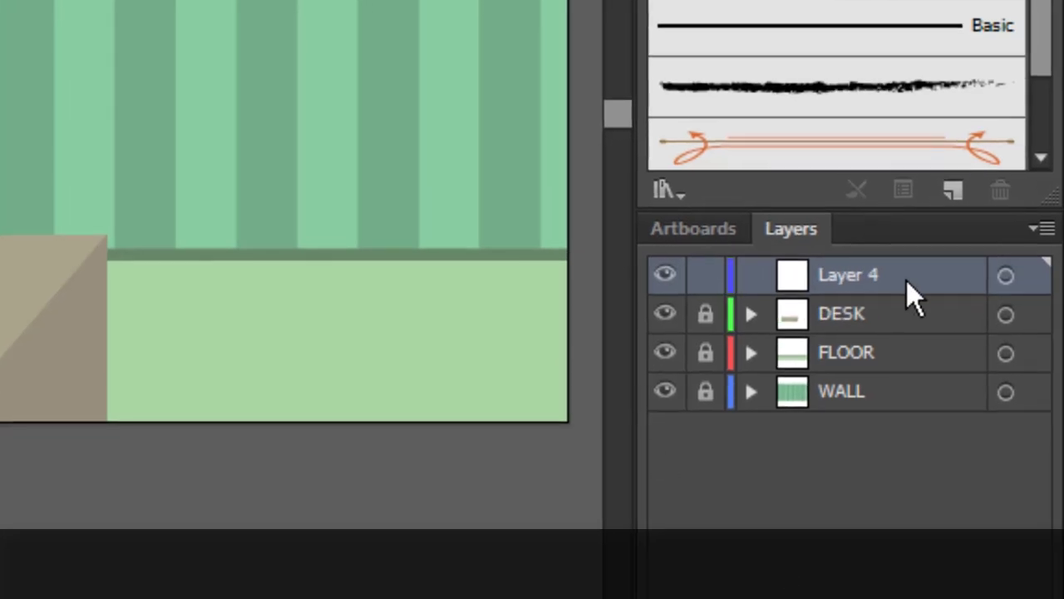
double_click(913, 295)
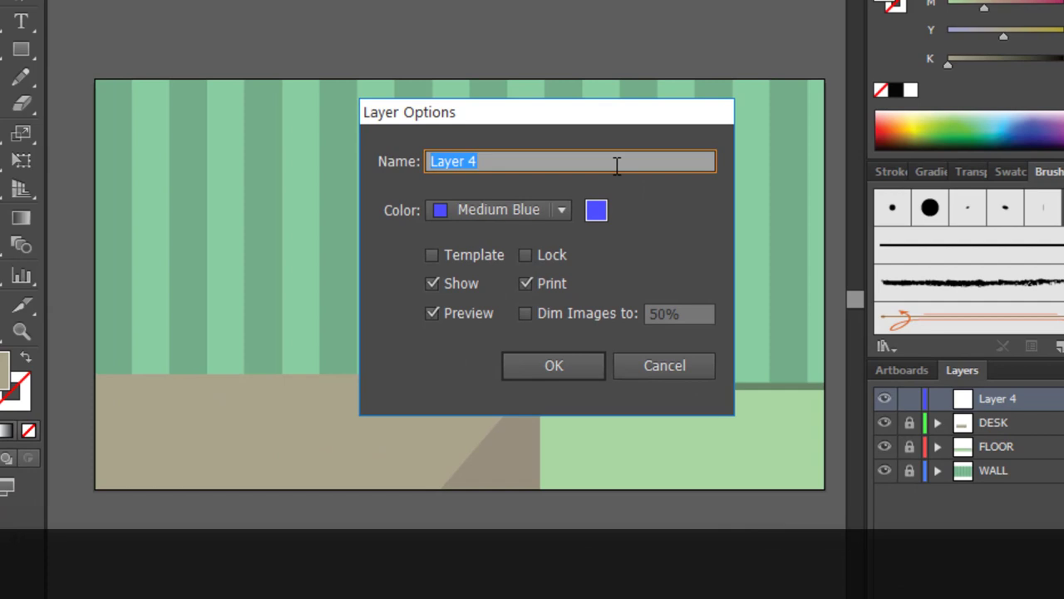
type("DOOR OUTSIDE")
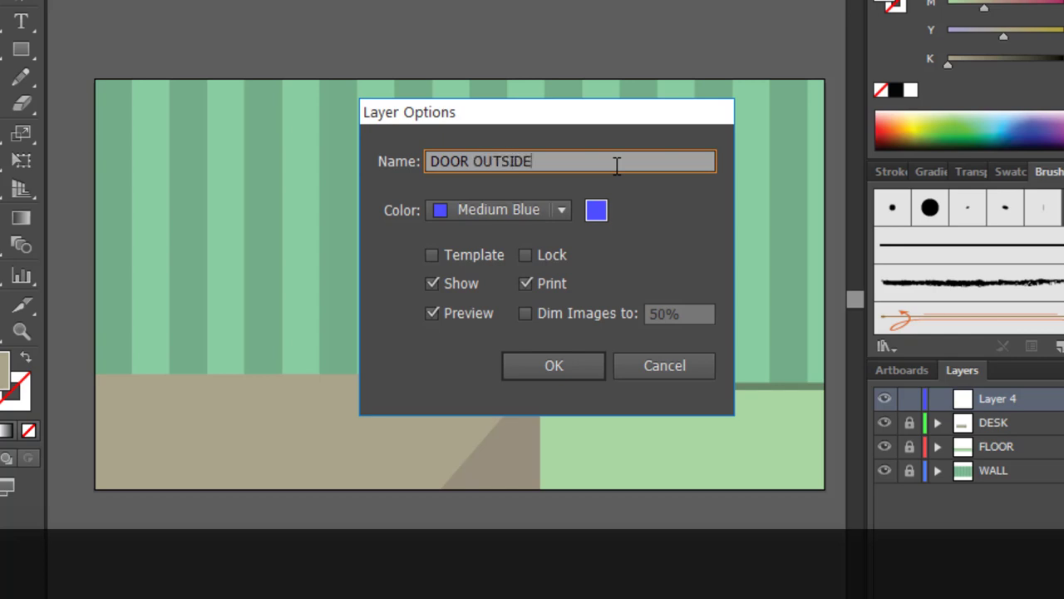
key("Return")
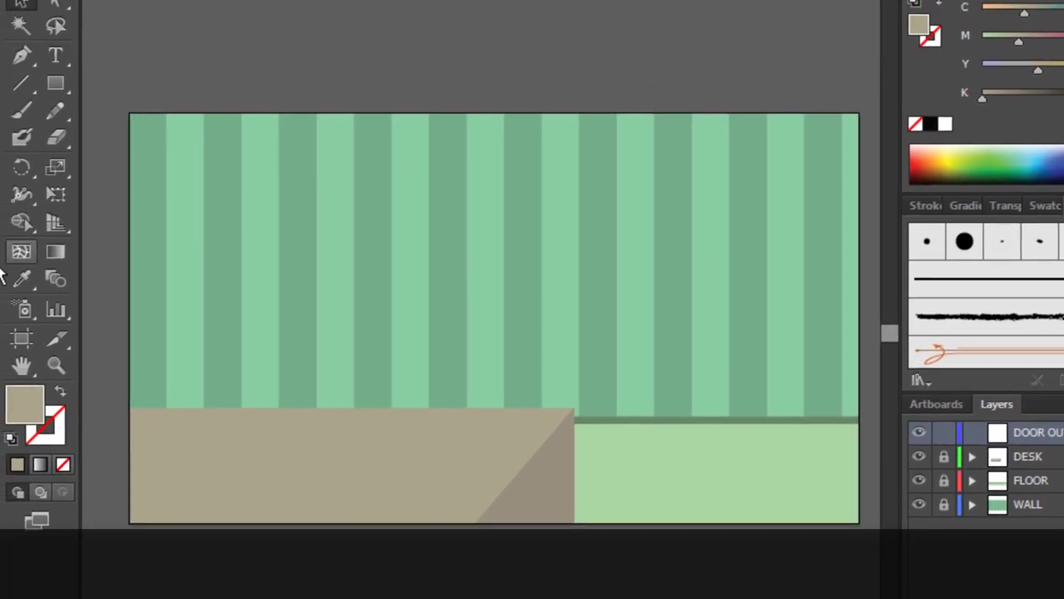
Draw a tan door rectangle on the wall's right end, reaching the floor line
key("h")
scroll(499, 302, "right", 3)
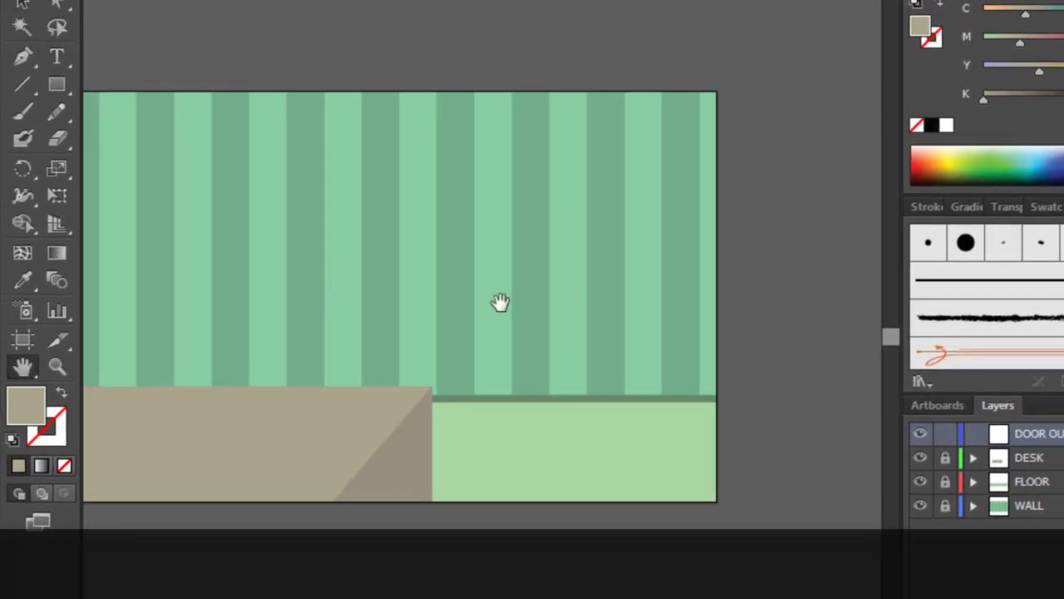
scroll(574, 311, "right", 2)
scroll(566, 300, "up", 2)
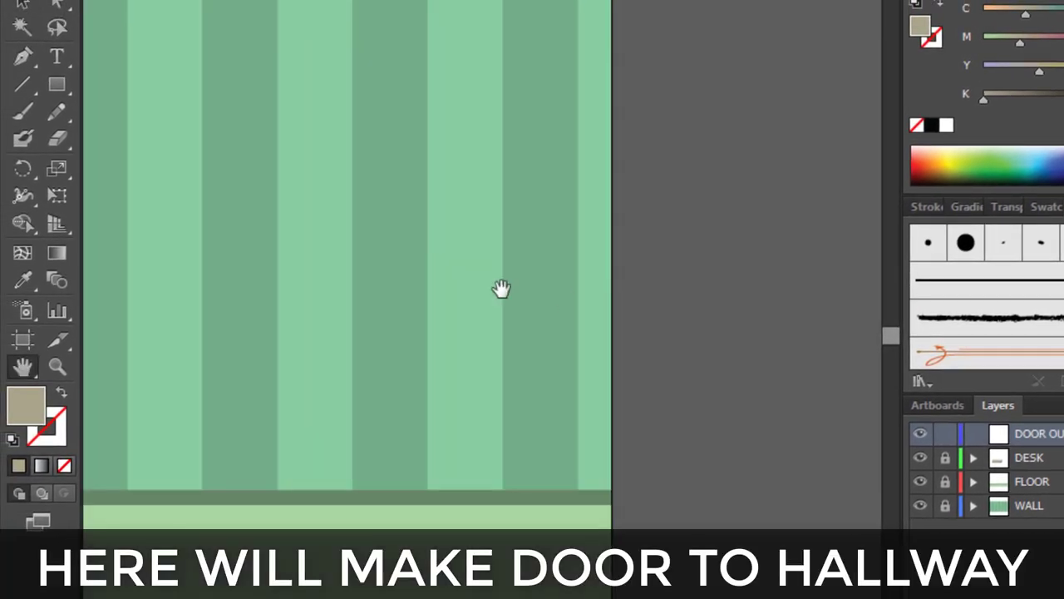
scroll(516, 307, "up", 1)
scroll(499, 304, "down", 1)
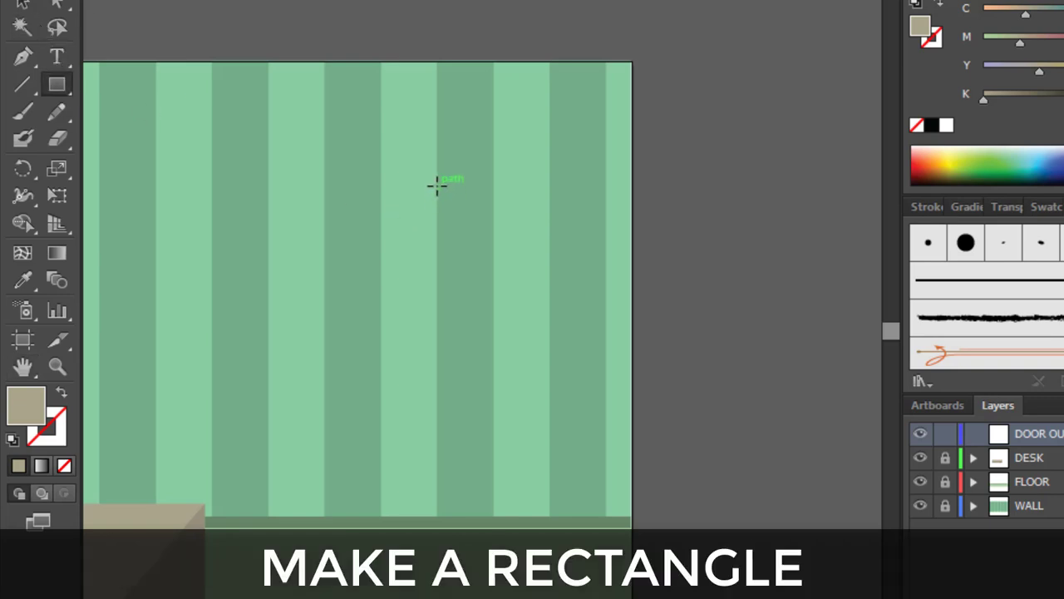
left_click_drag(438, 187, 650, 516)
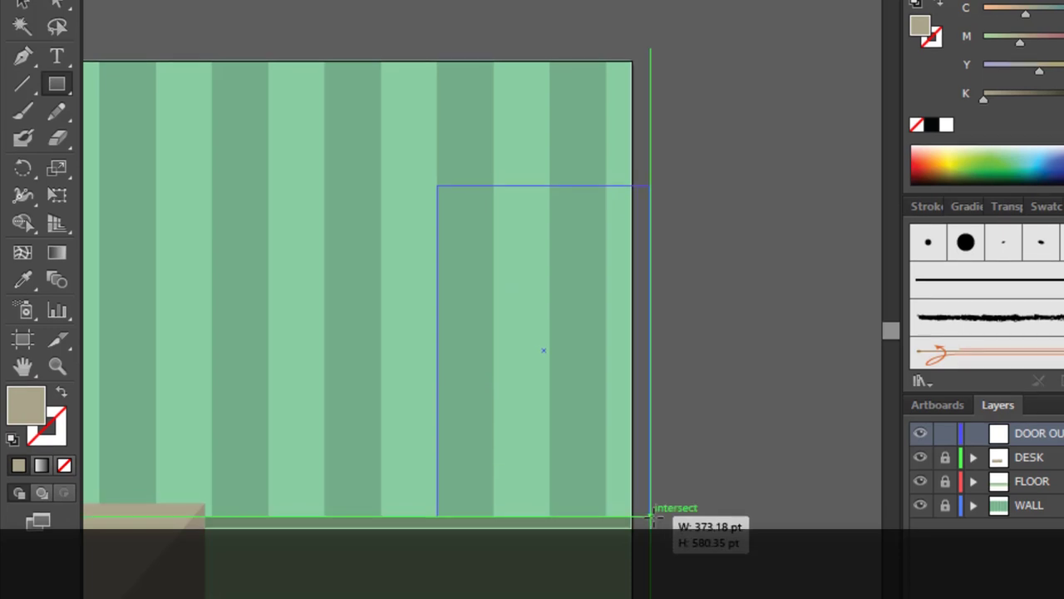
left_click_drag(652, 476, 650, 476)
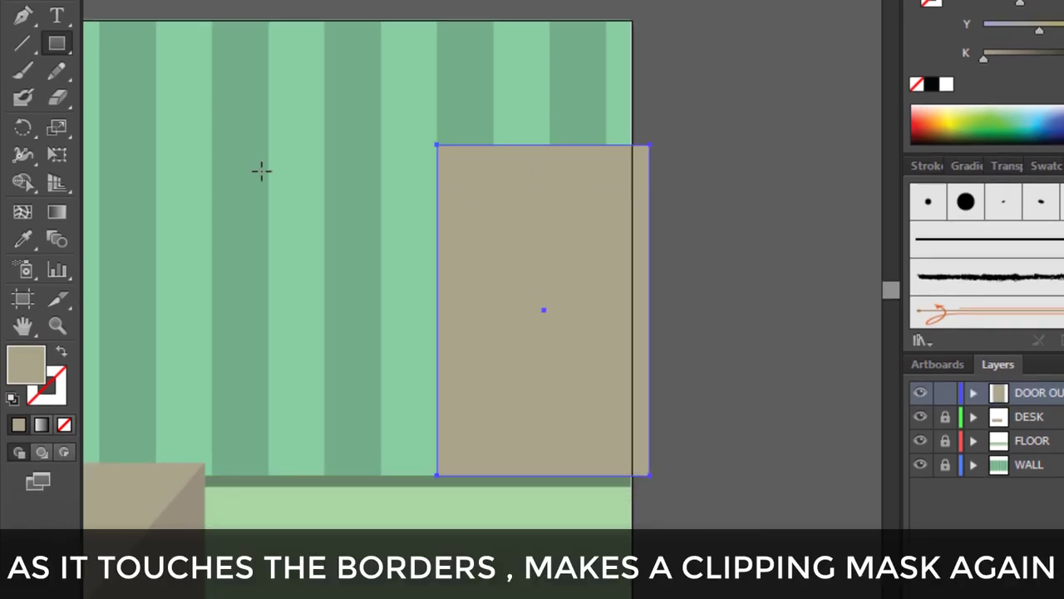
Draw an unfilled 1920 × 1080 pt rectangle covering the whole artboard
scroll(278, 236, "down", 2)
scroll(278, 236, "down", 2)
mouse_move(249, 300)
left_mouse_down()
mouse_move(318, 301)
mouse_move(323, 260)
mouse_move(347, 260)
left_mouse_up()
left_click(56, 43)
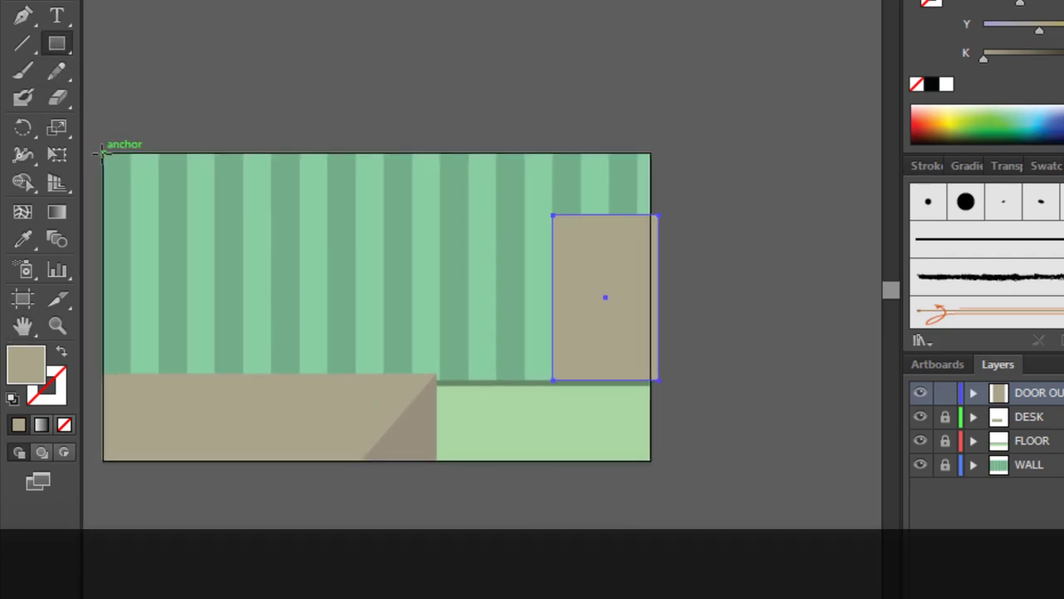
left_click_drag(102, 152, 651, 462)
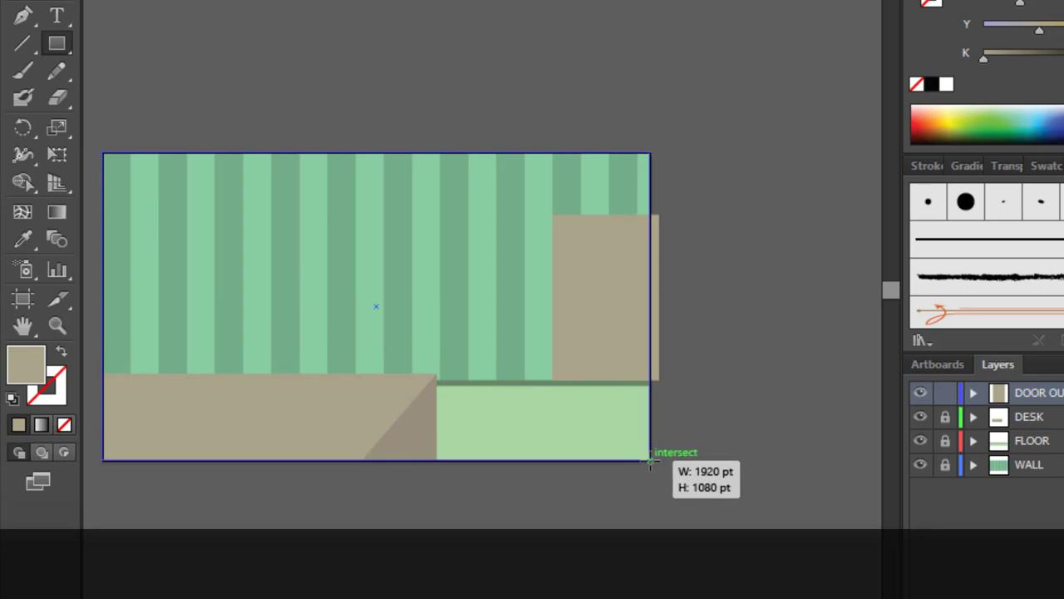
key("slash")
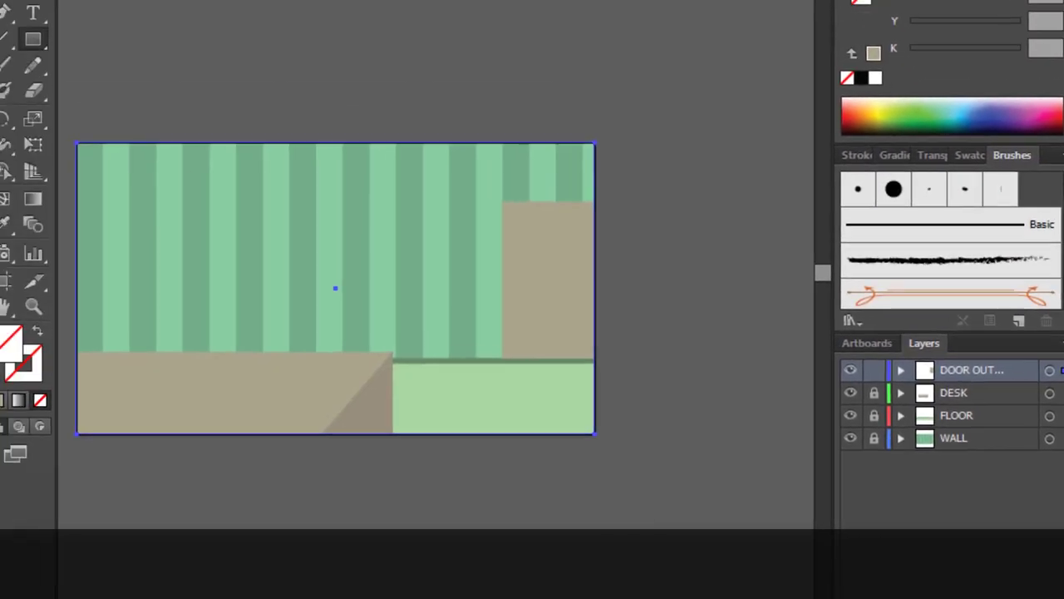
left_click(20, 318)
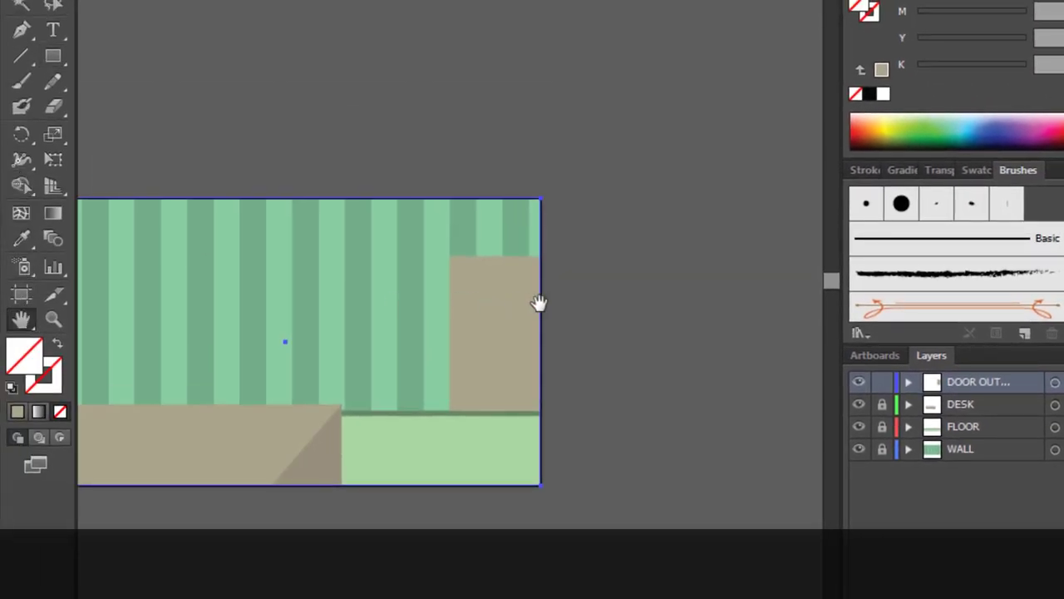
Give the door a dark stripe-green outline with no fill
key("v")
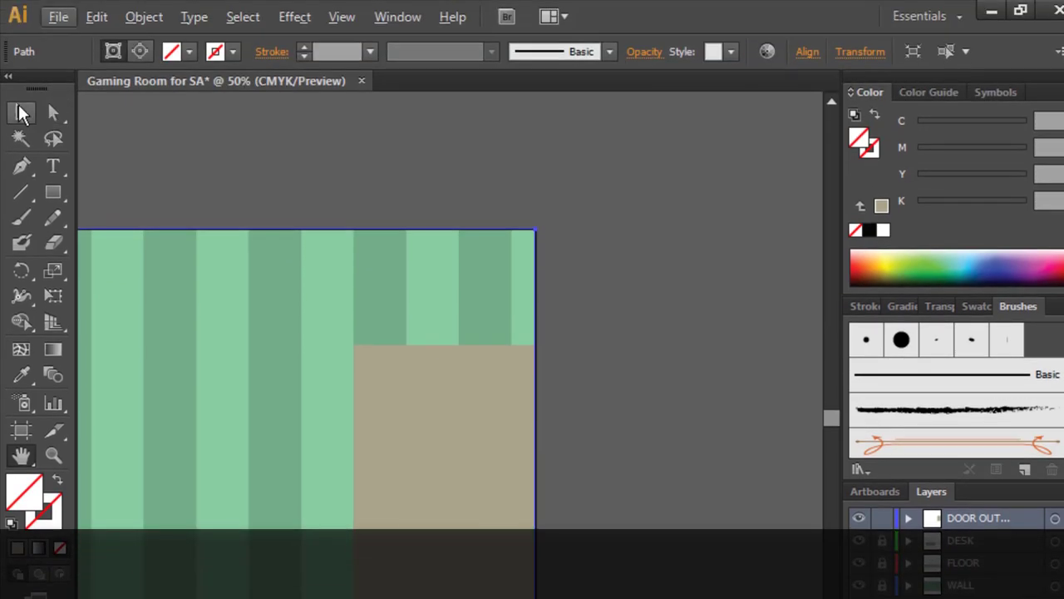
left_click(514, 459)
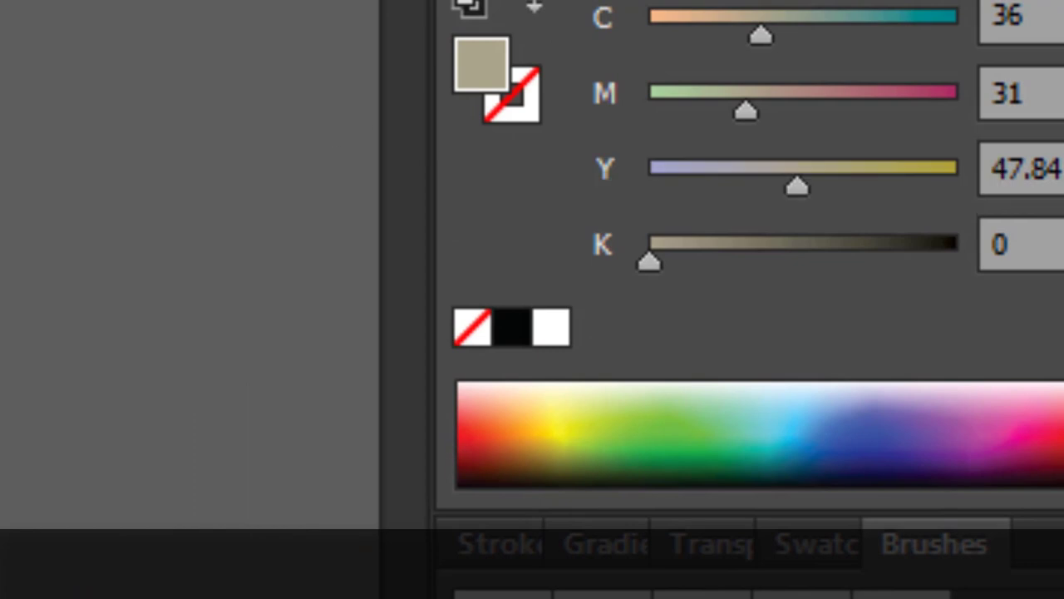
left_click(535, 112)
left_click(23, 251)
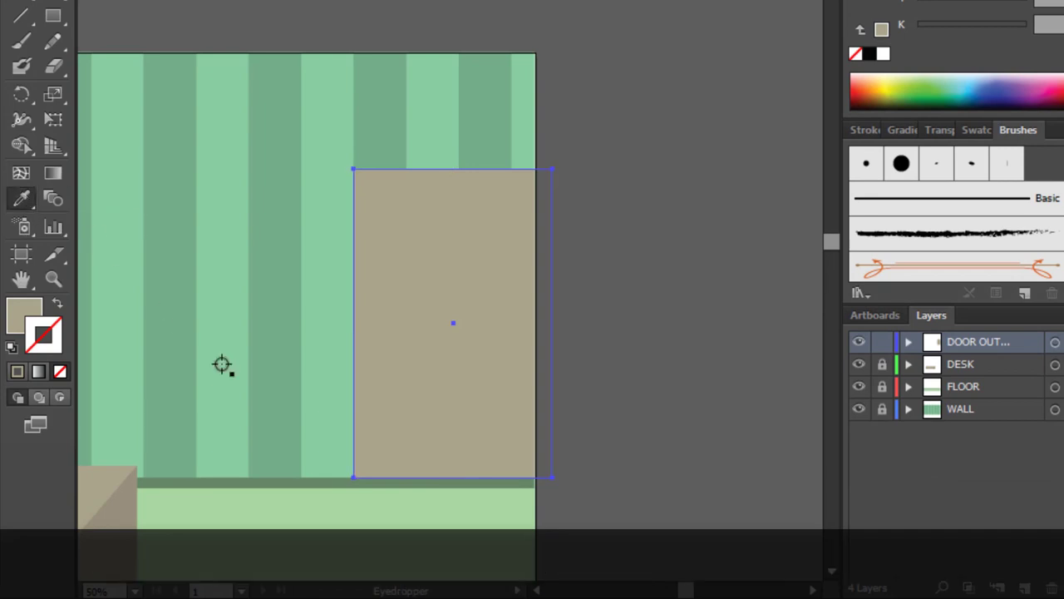
left_click(263, 482)
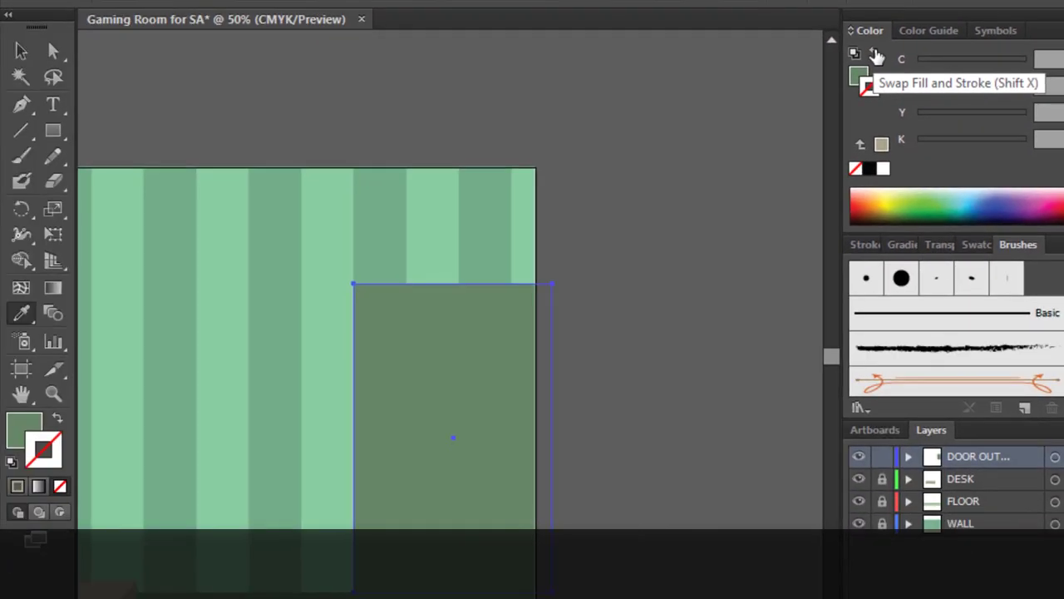
left_click(877, 55)
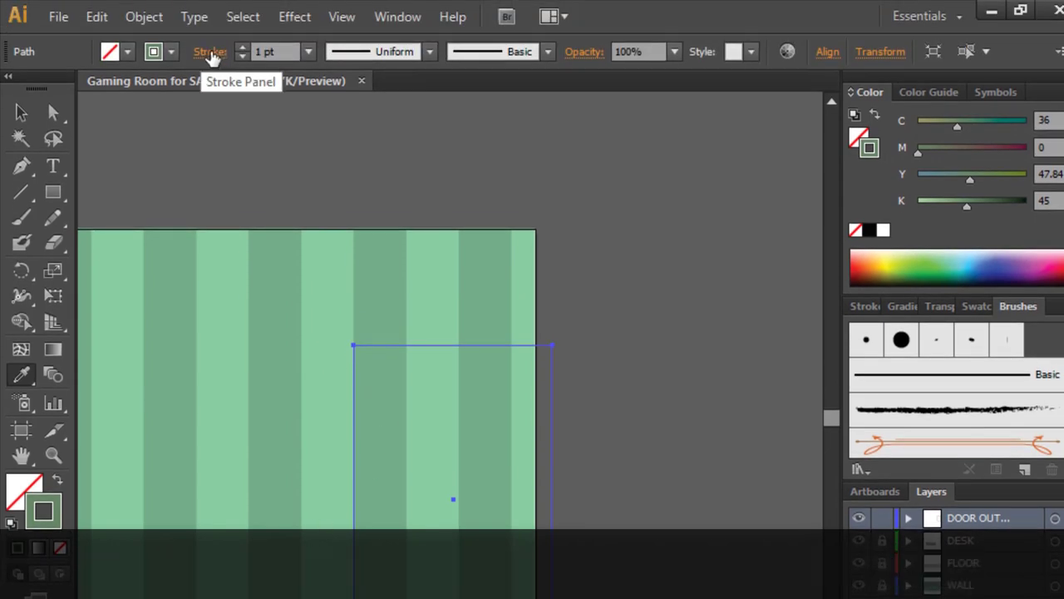
Raise the door outline's stroke weight through 10 and 16 to 20 pt
left_click(308, 52)
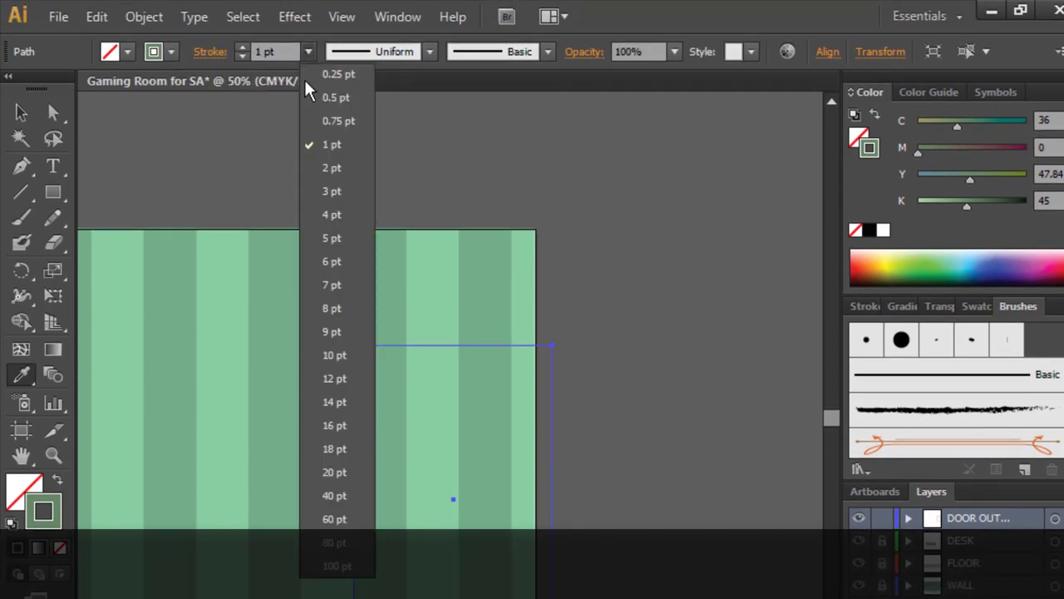
left_click(324, 376)
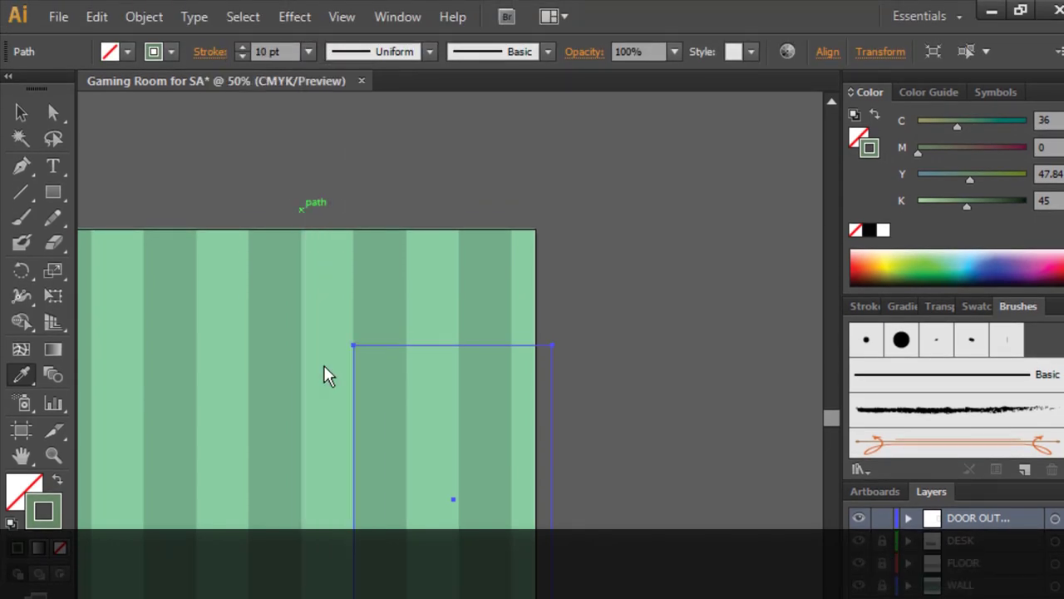
left_click(308, 51)
left_click(329, 436)
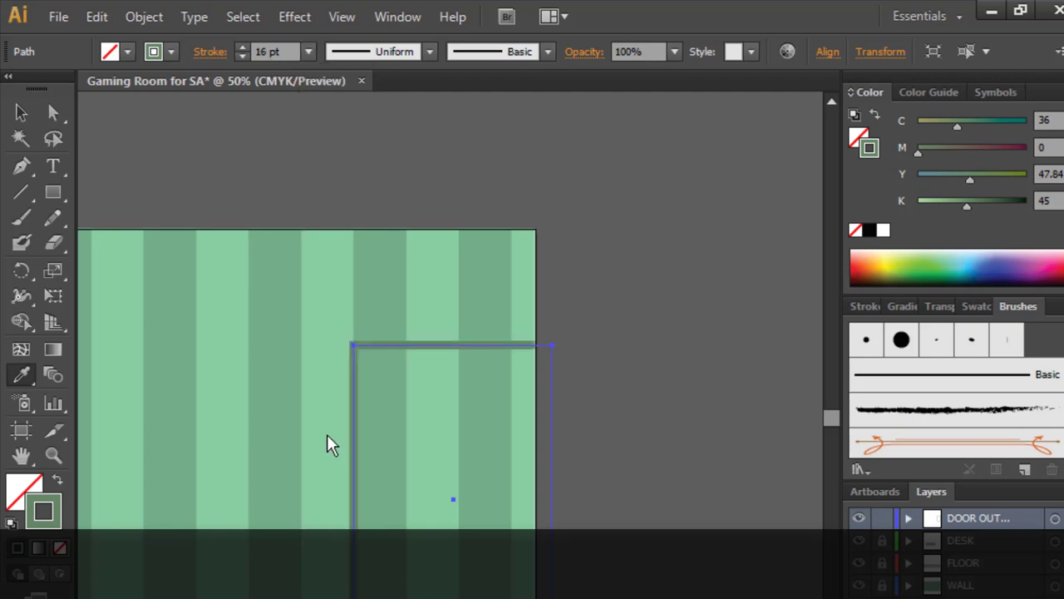
left_click(309, 52)
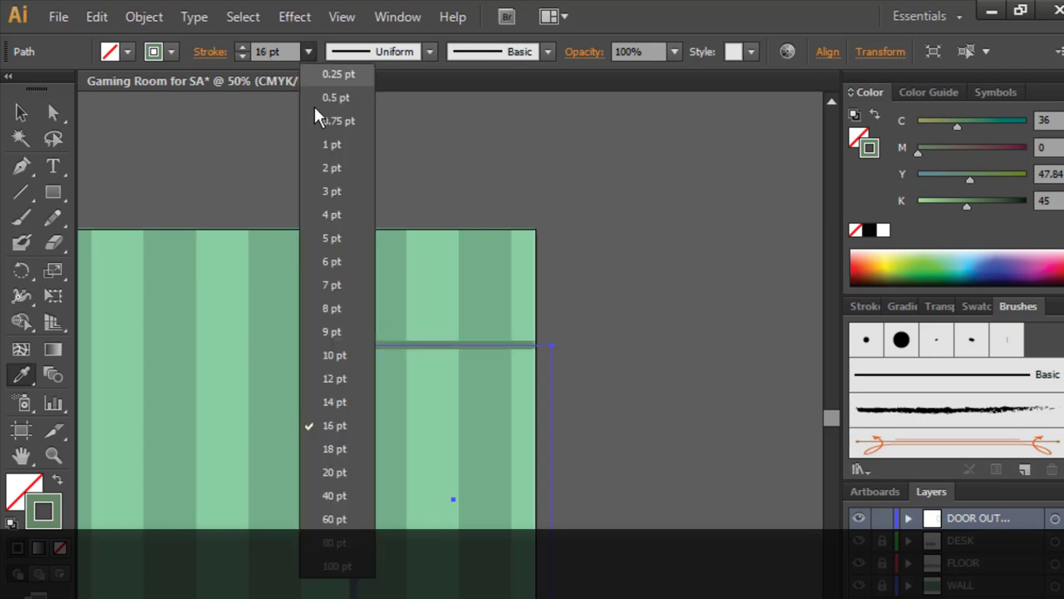
left_click(333, 472)
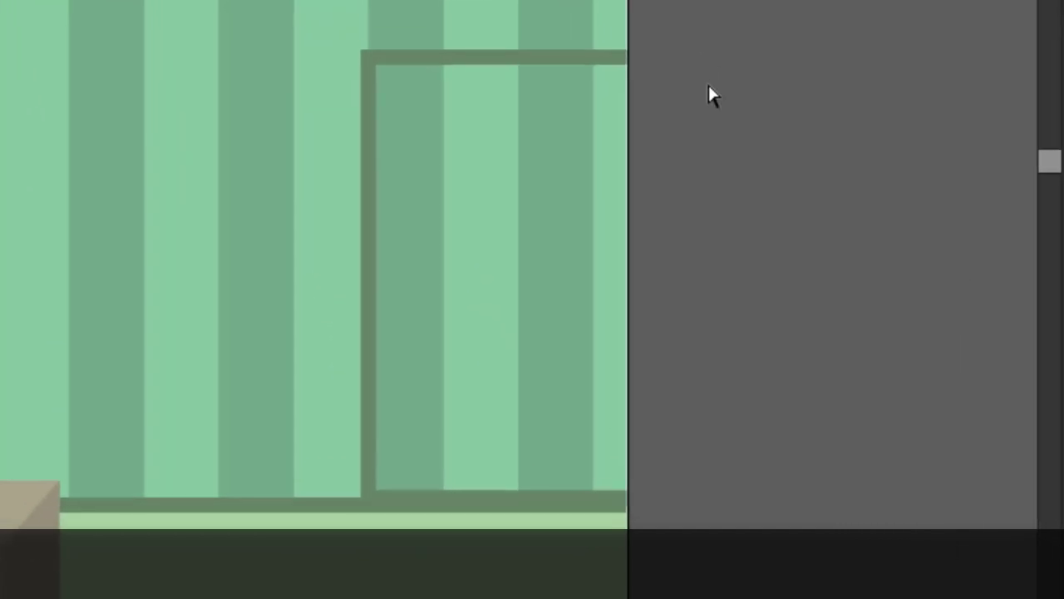
Nudge the door outline down one arrow-key step and reselect it
left_click(442, 25)
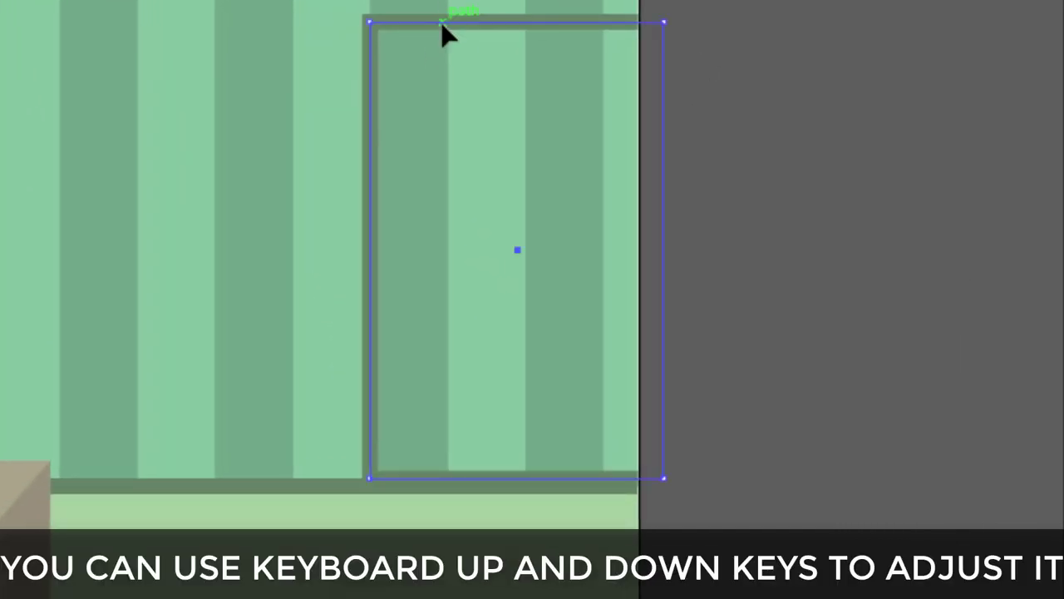
key("Down")
key("Down")
key("Down")
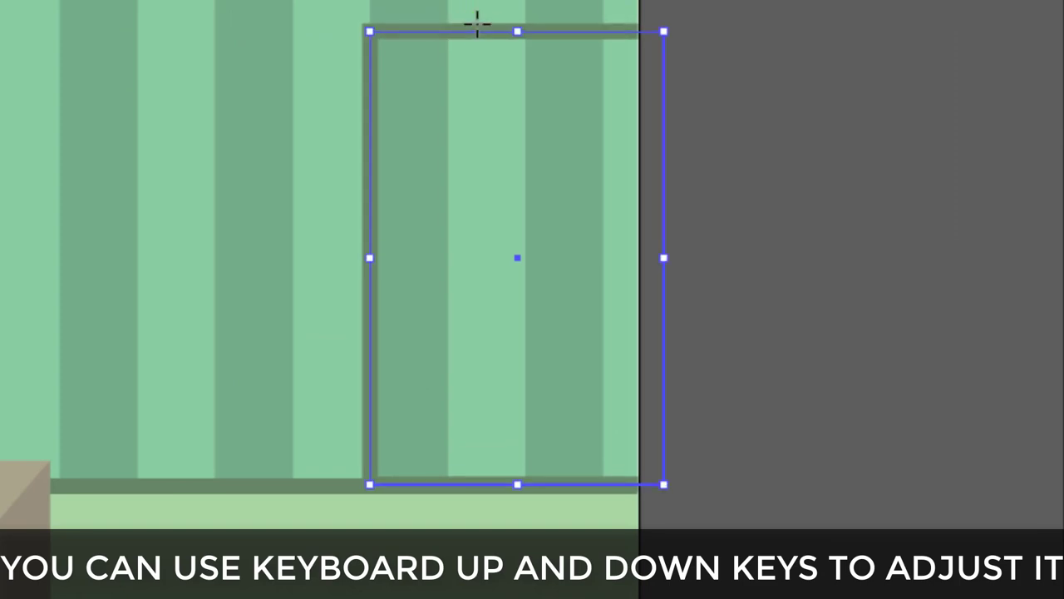
left_click(597, 4)
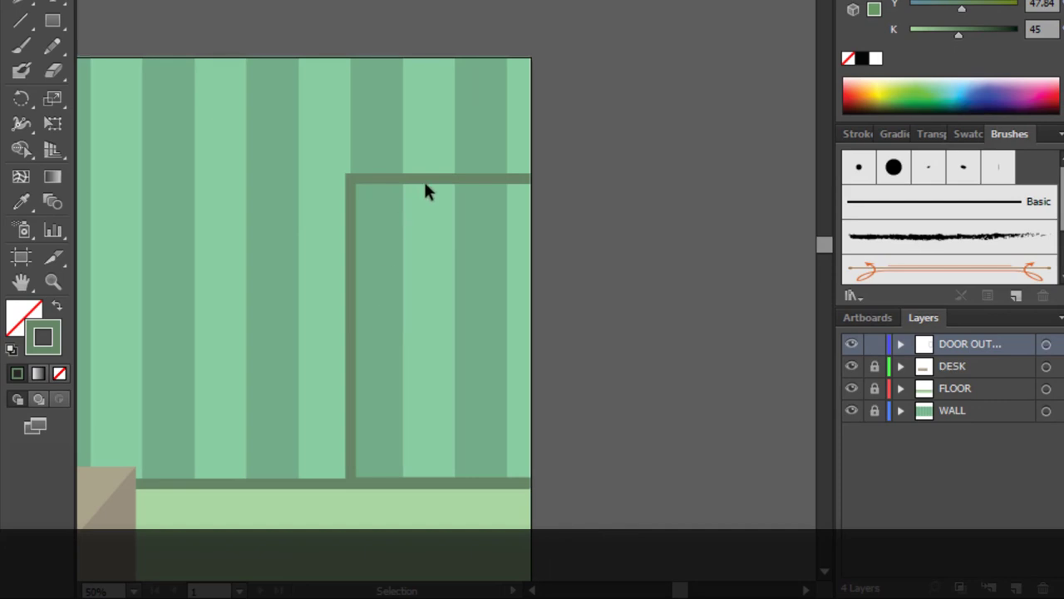
left_click(425, 182)
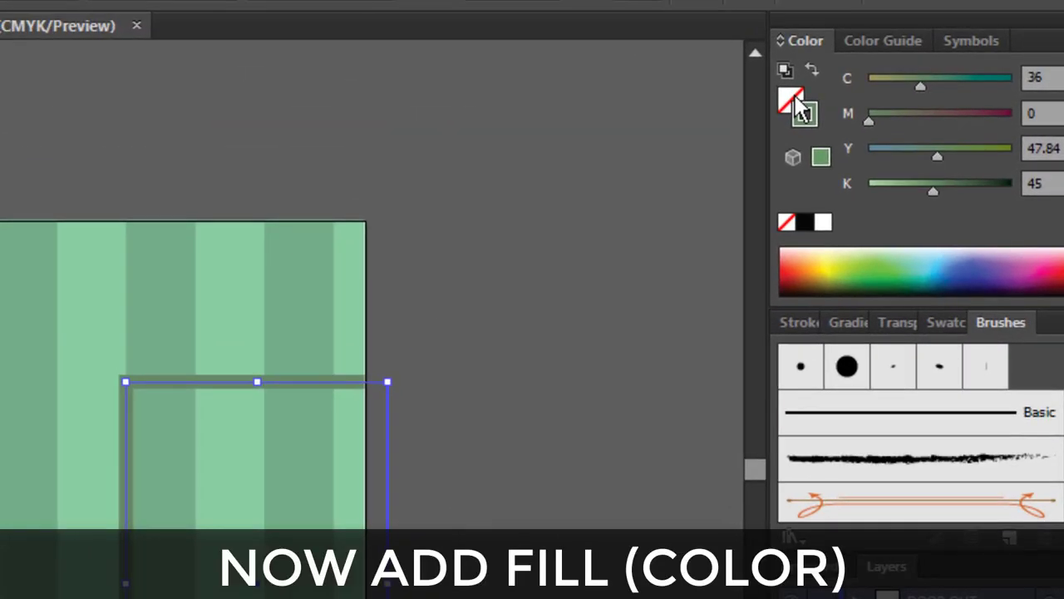
Fill the door with the last-used green lightened to K 3 (C 36, Y 47.84)
left_click(797, 104)
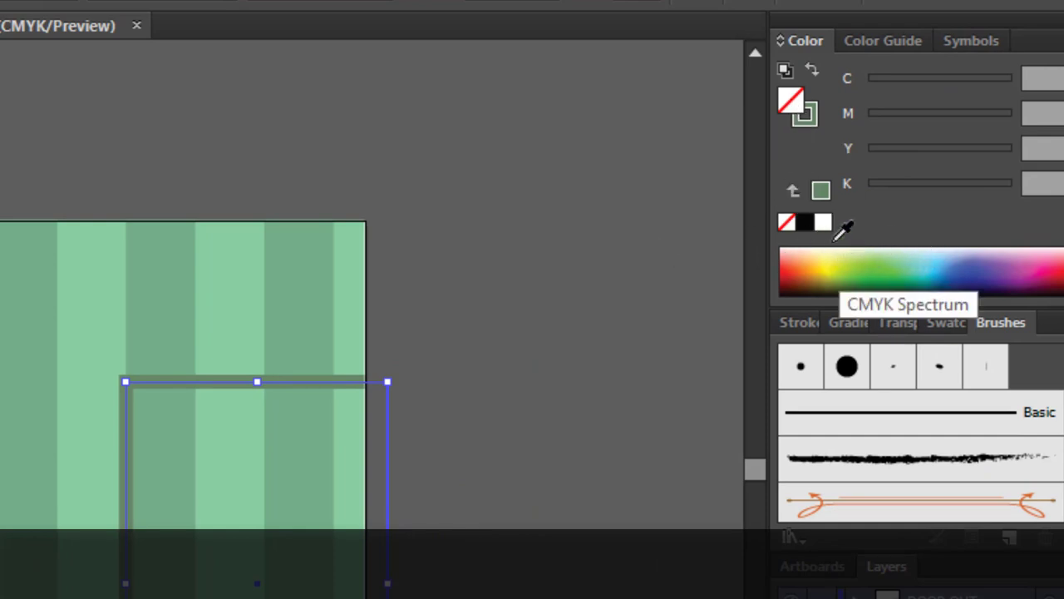
left_click(821, 190)
left_click_drag(933, 190, 873, 191)
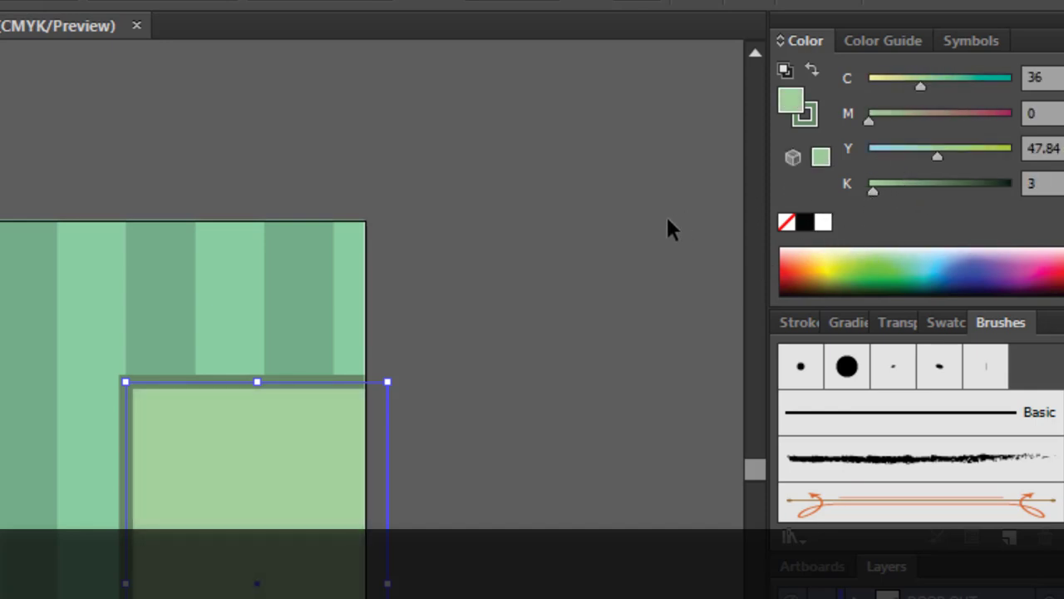
scroll(445, 343, "down", 3)
scroll(468, 344, "down", 1)
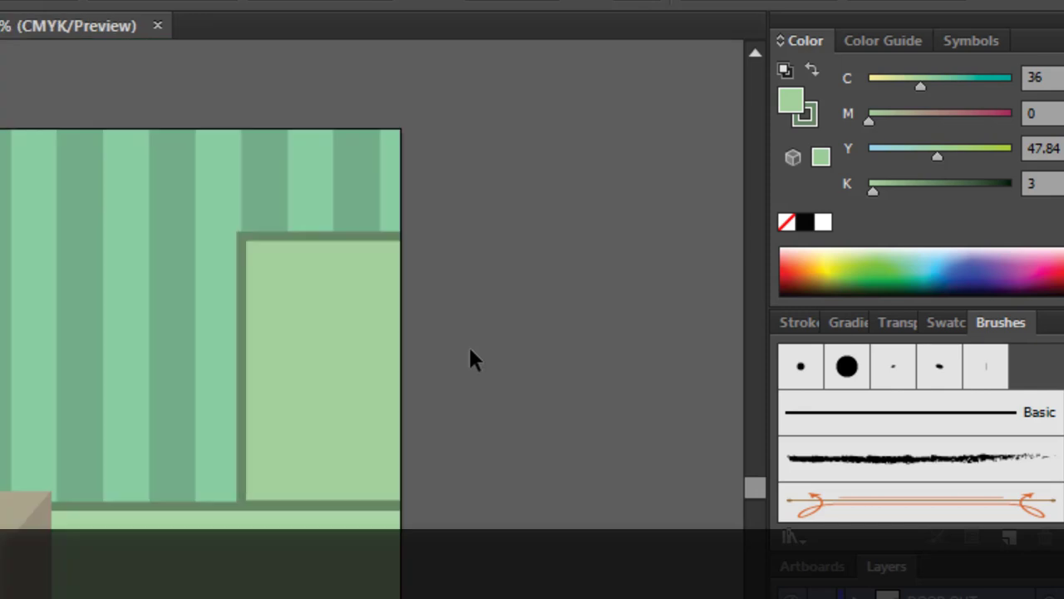
left_click(313, 474)
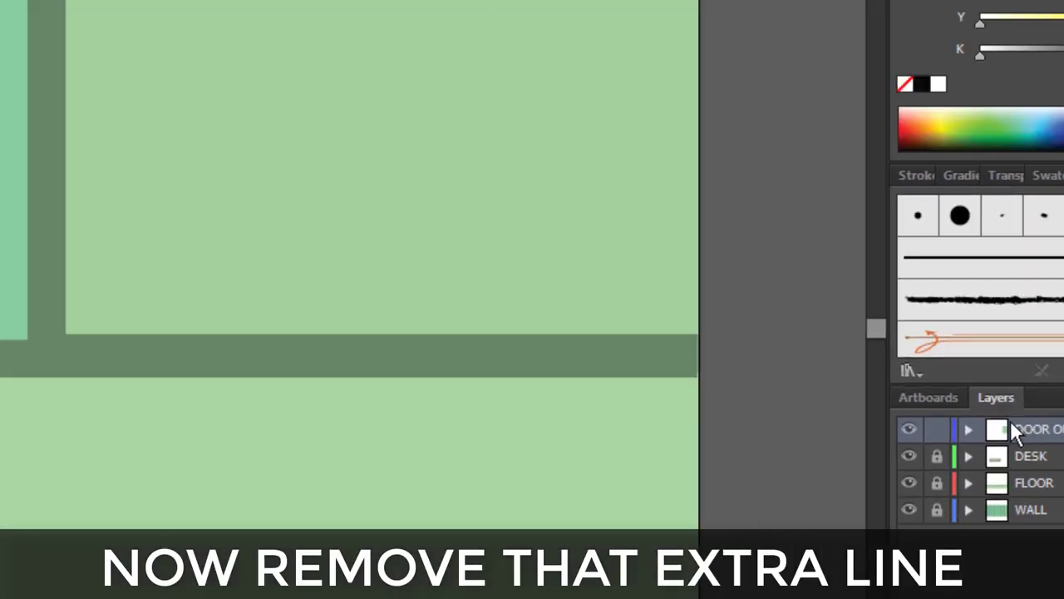
Draw a rectangle over the door's bottom frame line and set its stroke to None
left_click(689, 349)
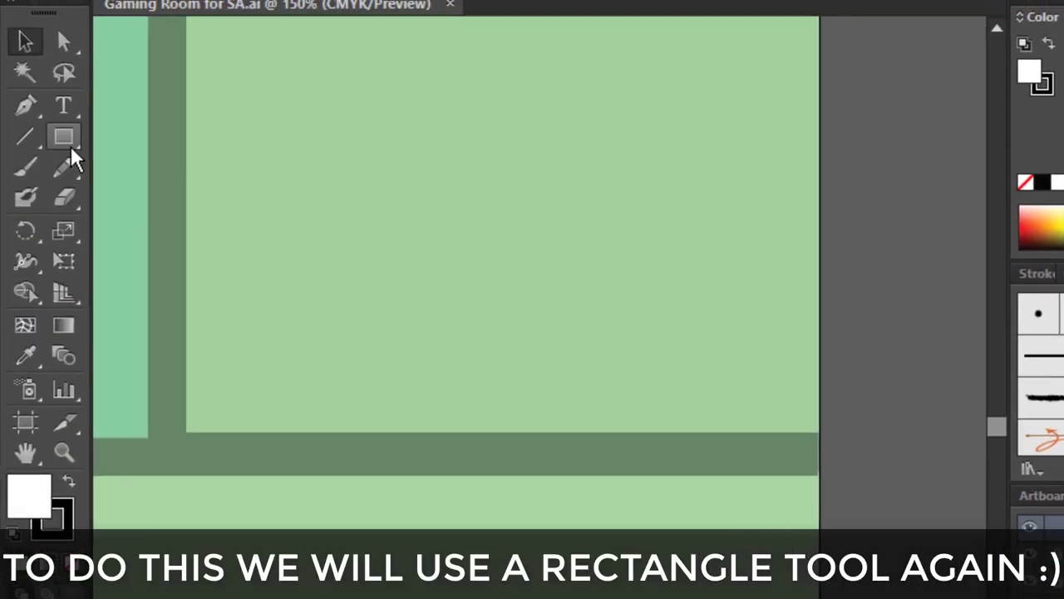
left_click(65, 138)
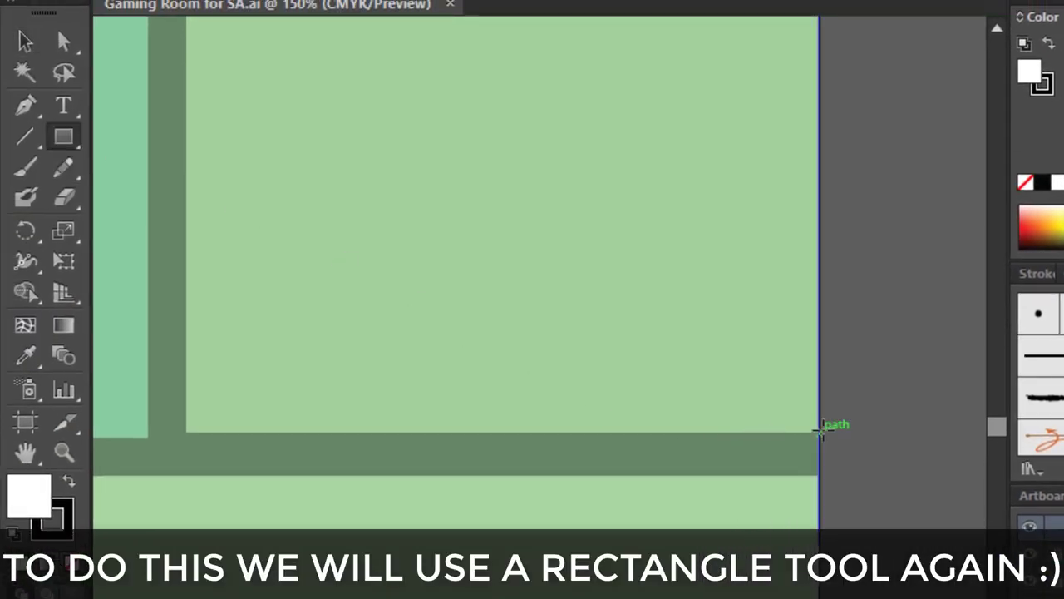
left_click_drag(827, 429, 188, 496)
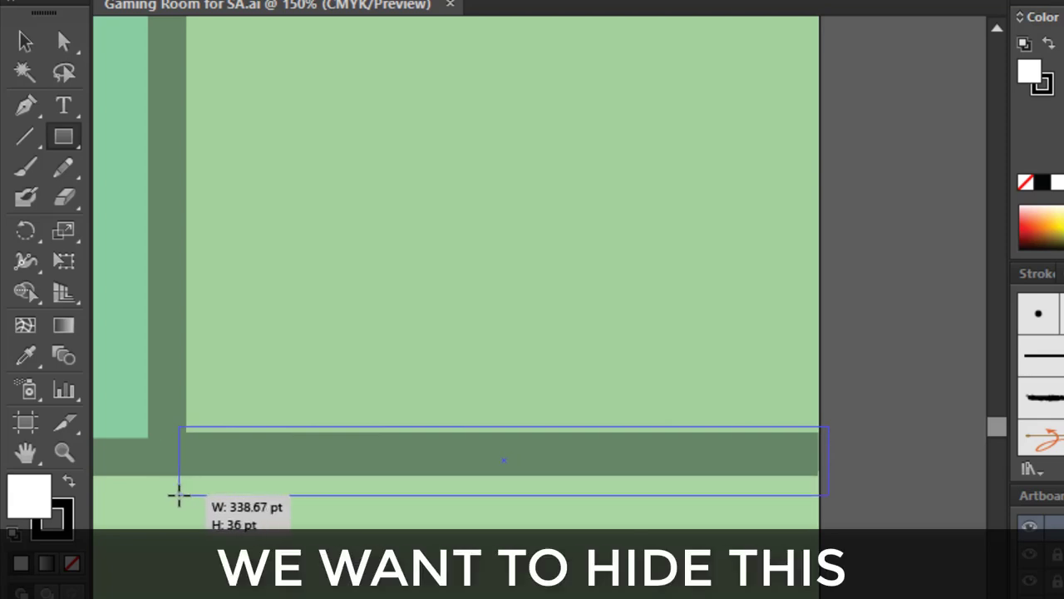
left_click_drag(188, 495, 186, 494)
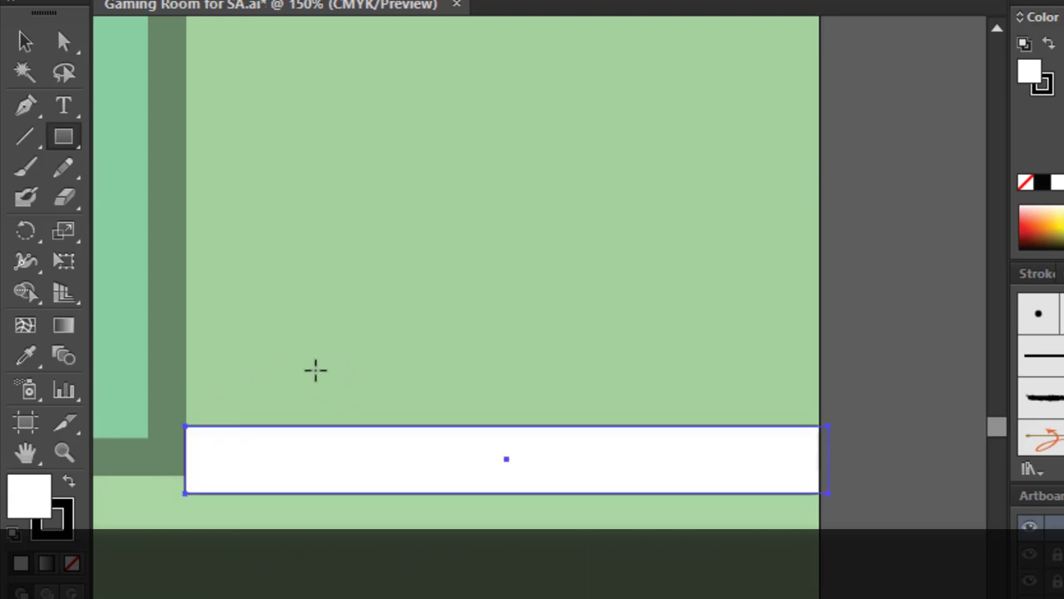
left_click(202, 4)
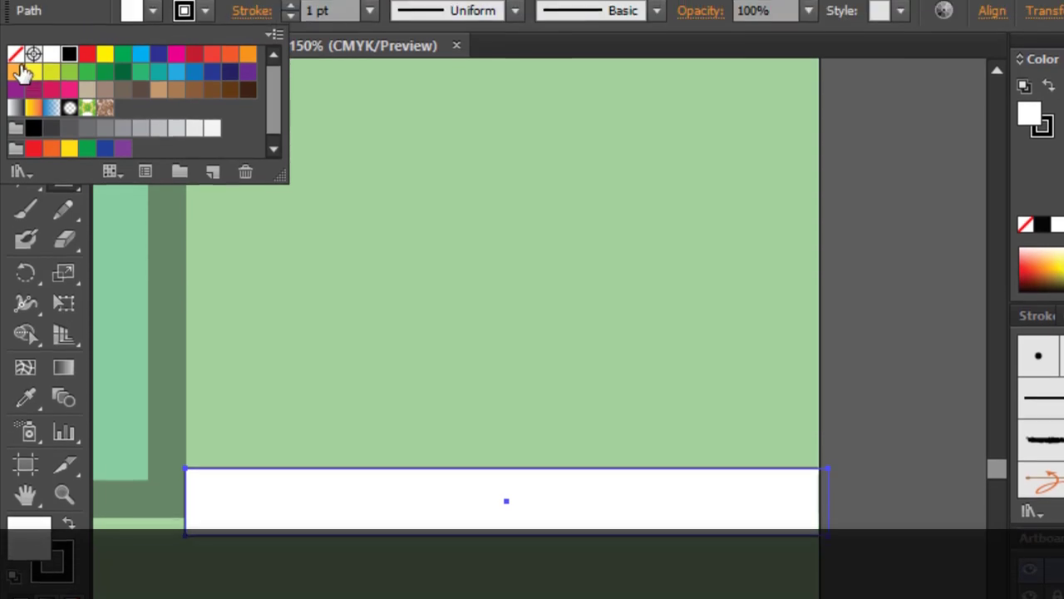
left_click(15, 60)
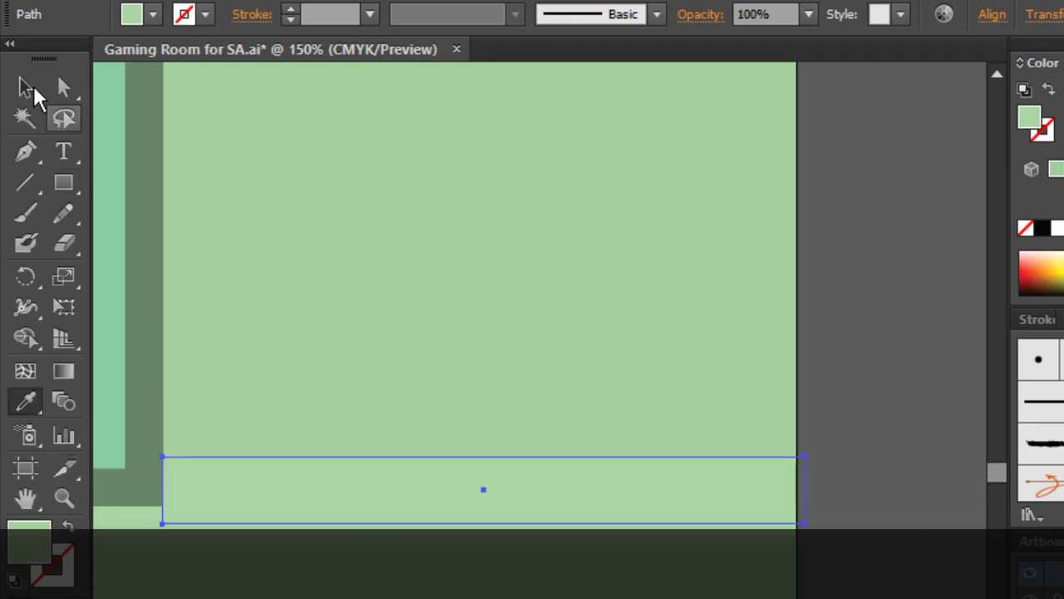
Stretch the covering rectangle's left edge slightly further left
left_click(25, 87)
left_click(901, 338)
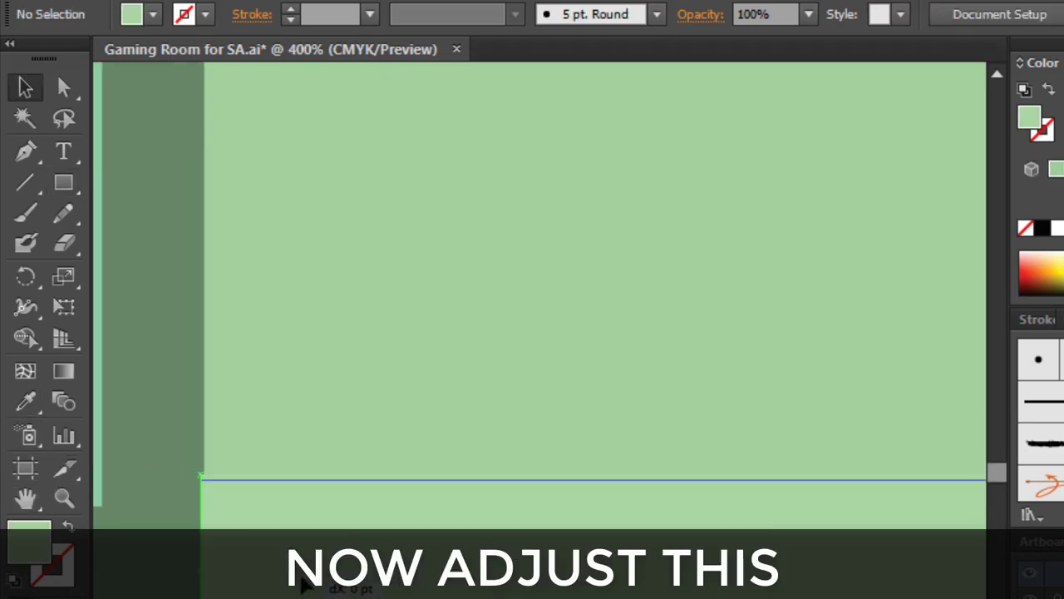
left_click_drag(361, 501, 344, 497)
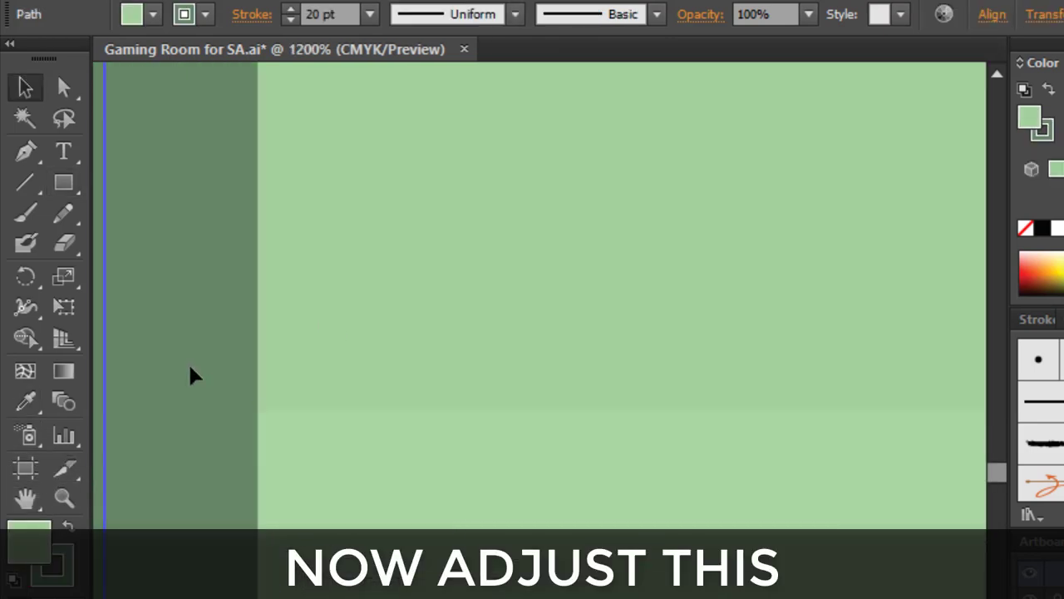
scroll(190, 376, "down", 4)
scroll(192, 373, "down", 3)
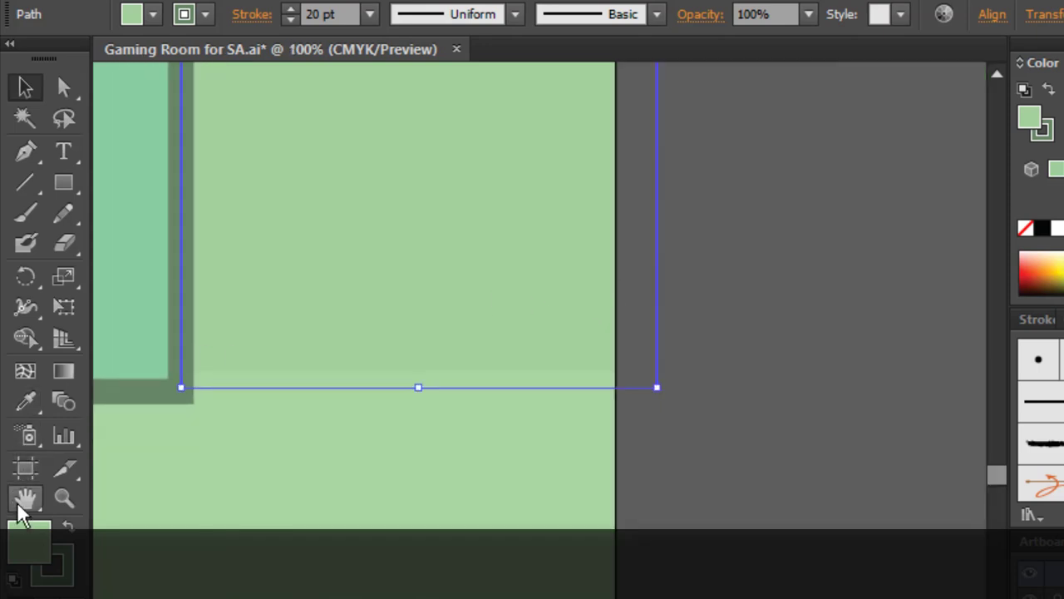
Pan across the room artwork and reselect the door
left_click(25, 497)
mouse_move(247, 430)
left_mouse_down()
mouse_move(380, 508)
mouse_move(437, 511)
left_mouse_up()
scroll(356, 499, "down", 1)
scroll(352, 511, "down", 1)
left_click(25, 87)
key("ctrl+shift+a")
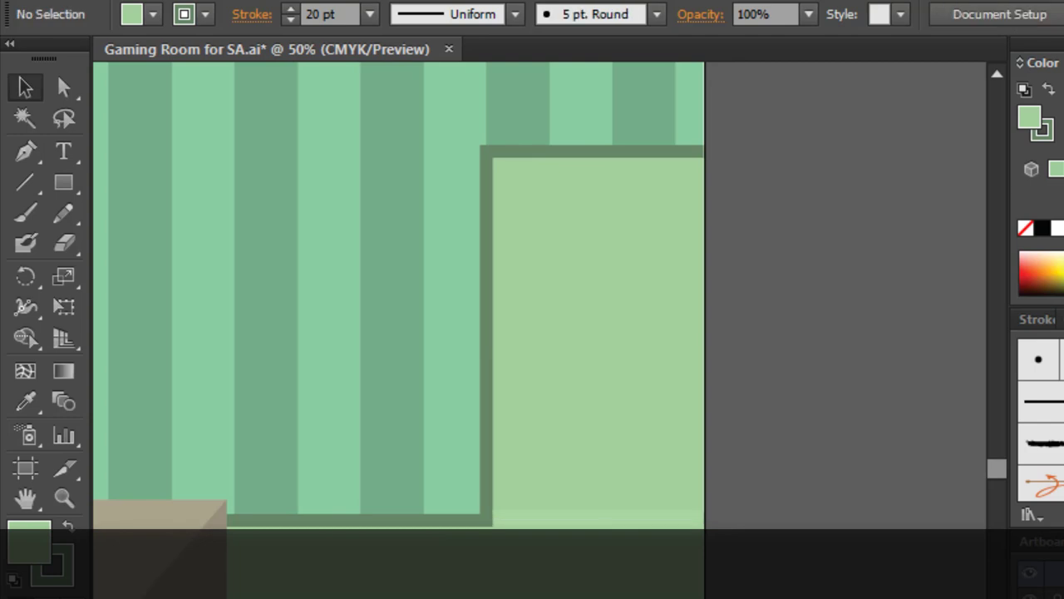
scroll(718, 451, "up", 1)
left_click(589, 404)
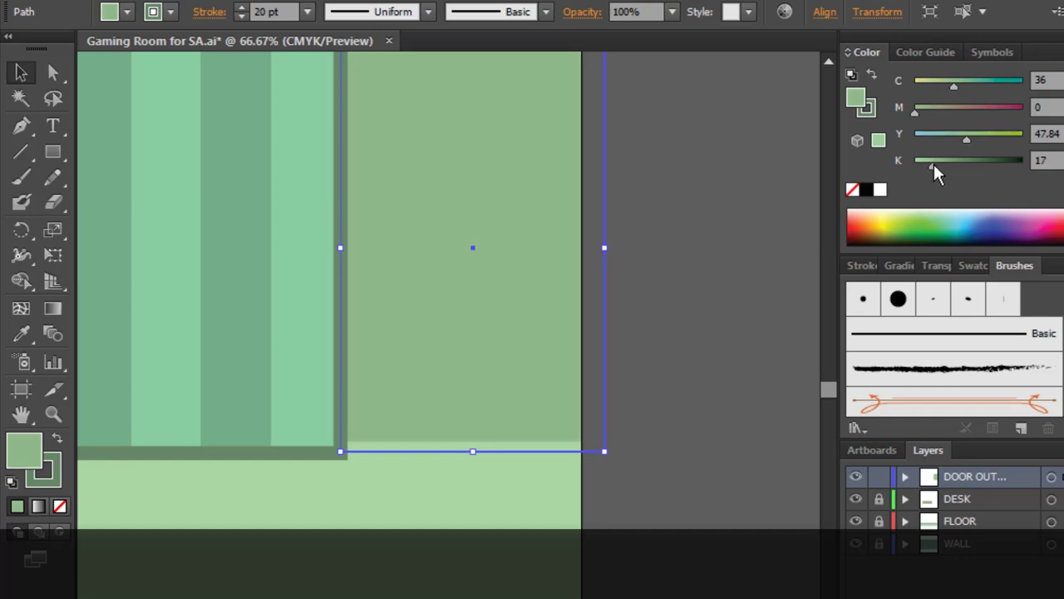
Lighten the door's fill slightly to K 9
left_click_drag(929, 165, 924, 166)
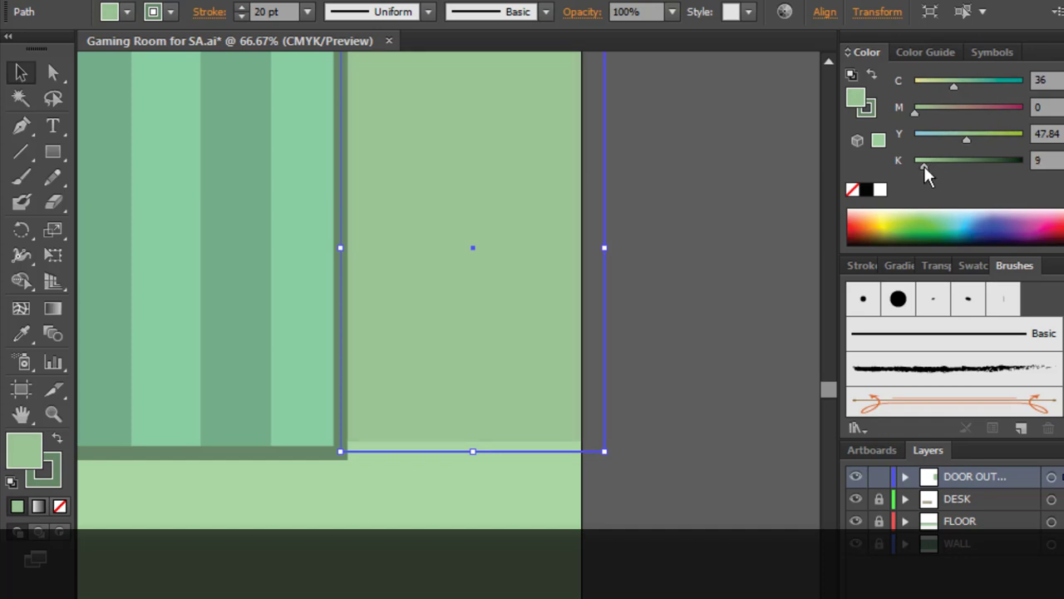
left_click(722, 208)
scroll(450, 459, "up", 2)
Raise the floor patch's top edge up into the doorway
left_click(450, 460)
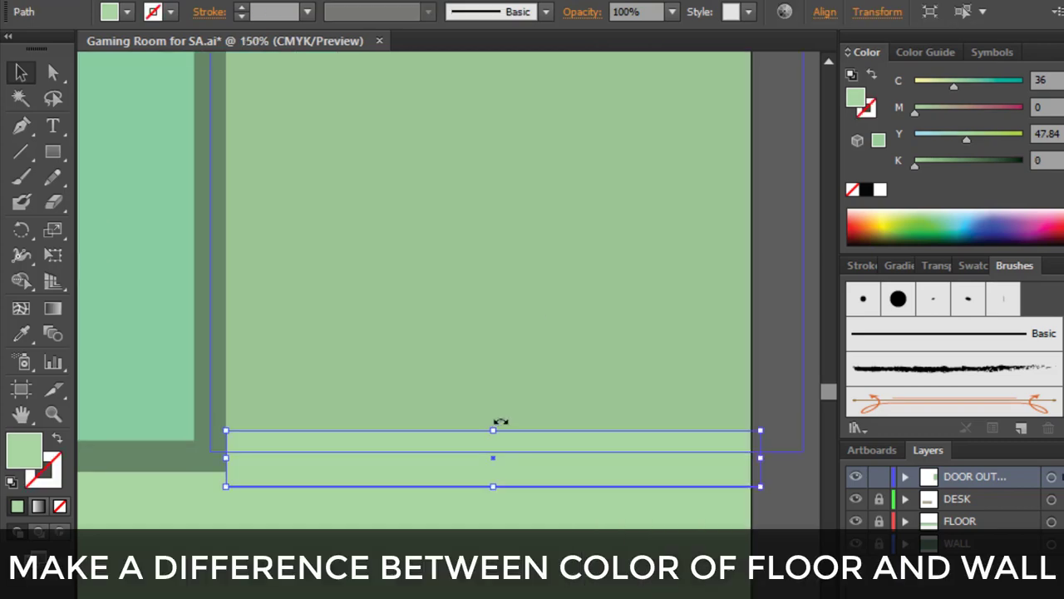
left_click_drag(499, 430, 500, 361)
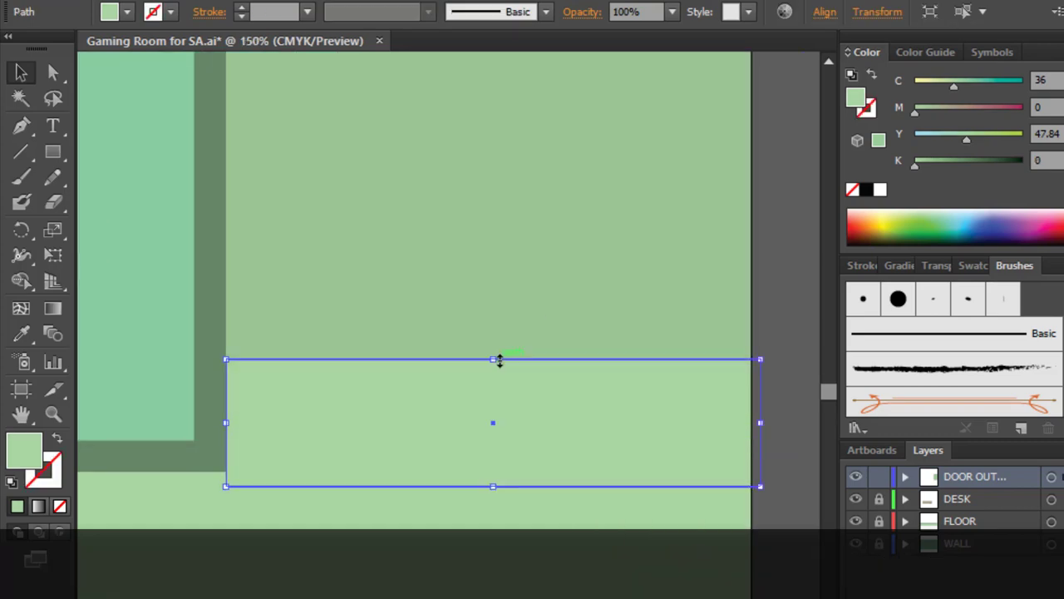
left_click(800, 368)
scroll(799, 367, "down", 3)
left_click(796, 474)
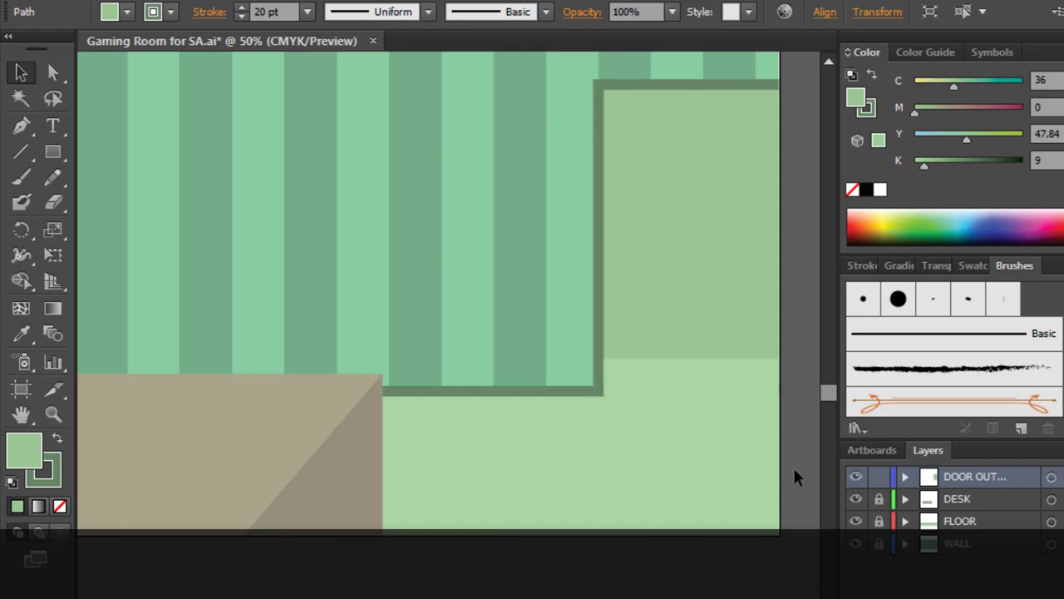
scroll(516, 447, "down", 1)
scroll(313, 420, "down", 1)
scroll(324, 366, "up", 1)
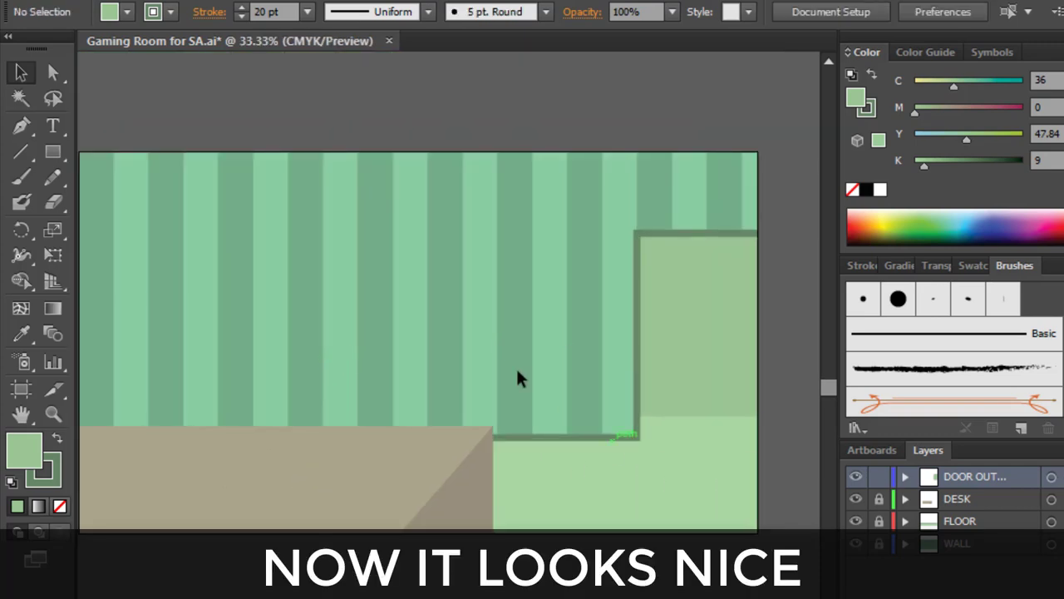
scroll(760, 373, "up", 2)
scroll(760, 373, "up", 1)
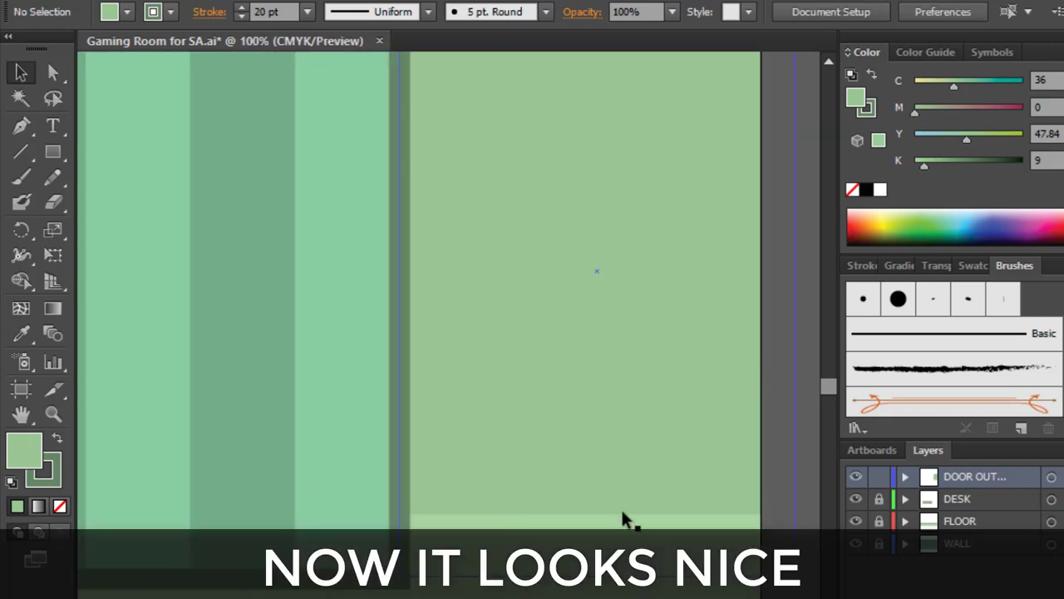
Raise the floor patch's top edge a little higher
left_click(593, 517)
left_click_drag(588, 515, 581, 496)
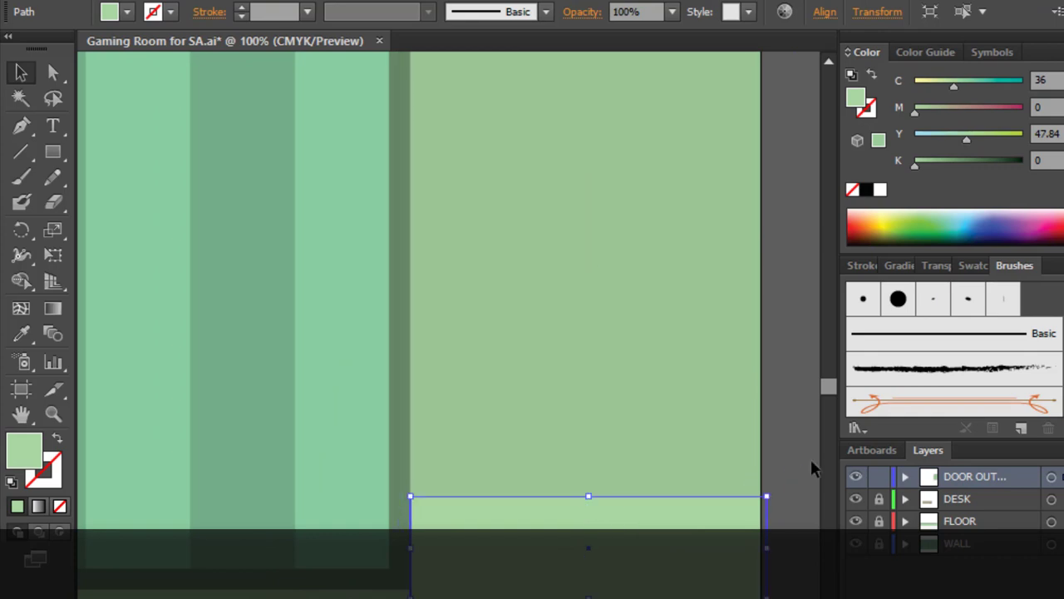
left_click(679, 381)
scroll(682, 357, "up", 3)
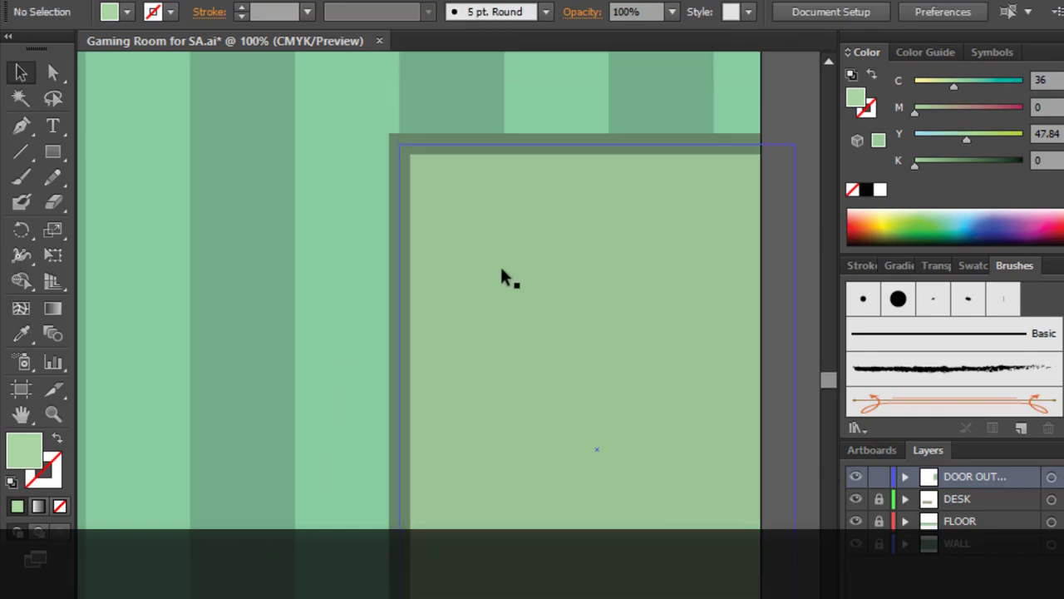
left_click(55, 152)
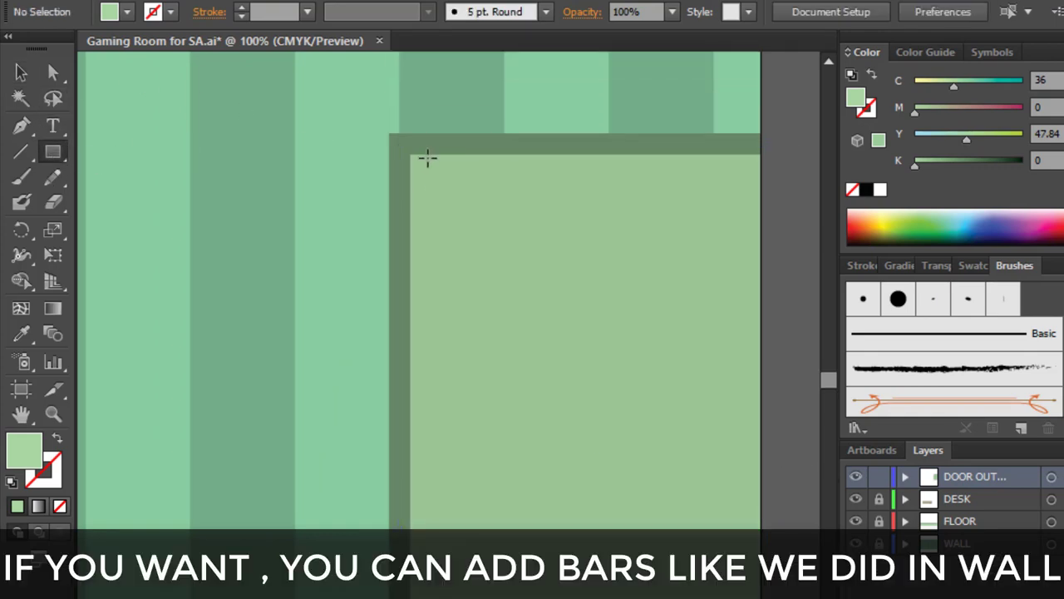
Draw a darker tall strip at the door's left and duplicate it across the door
left_click_drag(412, 154, 437, 585)
left_click(24, 31)
left_click_drag(938, 127, 958, 129)
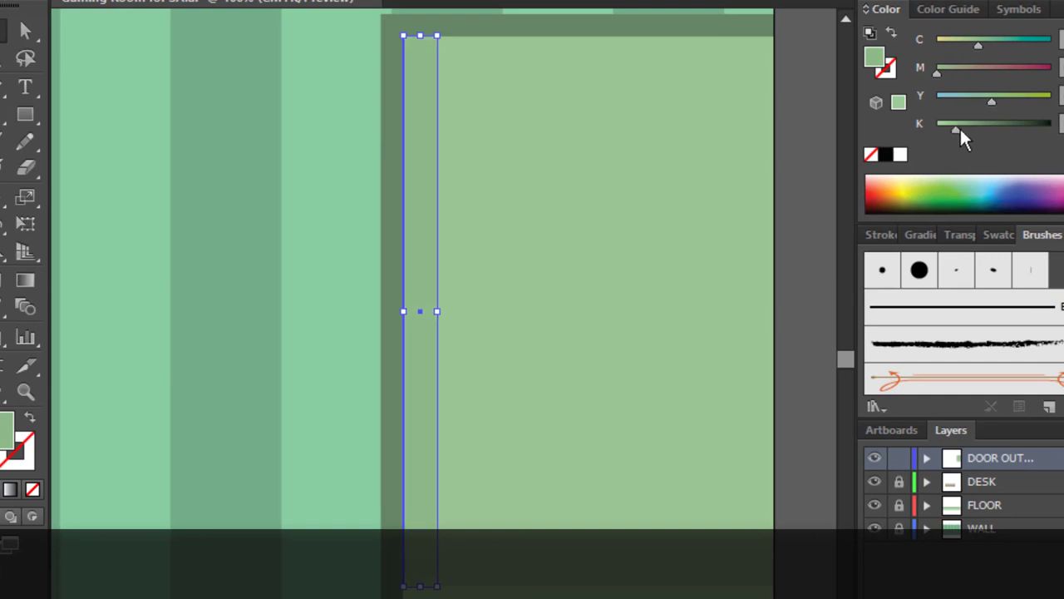
left_click_drag(413, 317, 448, 315)
key("ctrl+d")
key("ctrl+d")
key("ctrl+d")
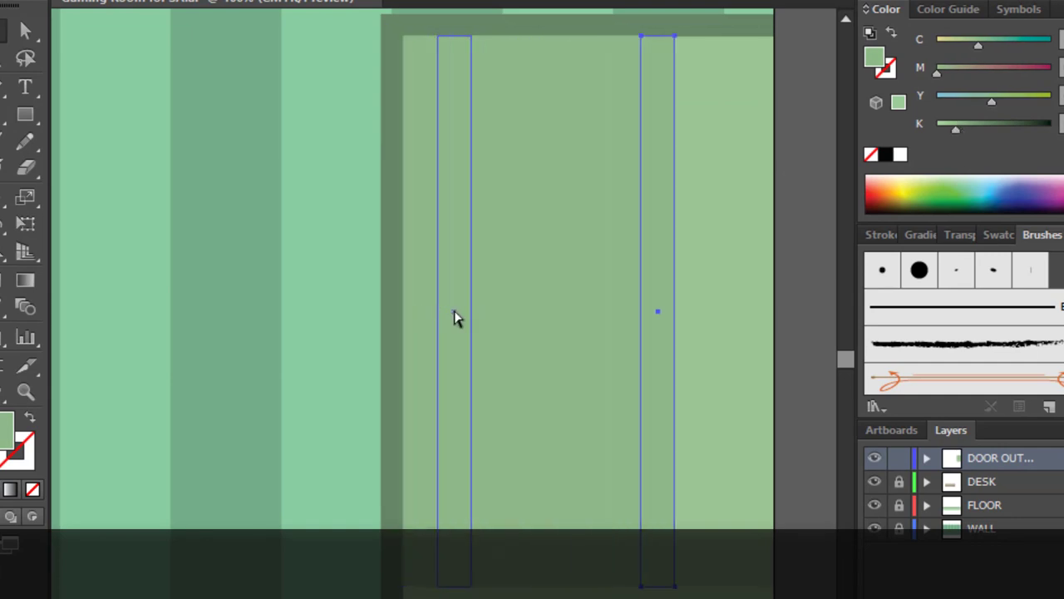
key("ctrl+d")
key("ctrl+d")
key("ctrl+d")
Lighten every other door strip to create alternating stripes, then recentre the room
left_click(454, 249)
left_click(523, 237)
left_click(590, 229)
left_click(657, 221)
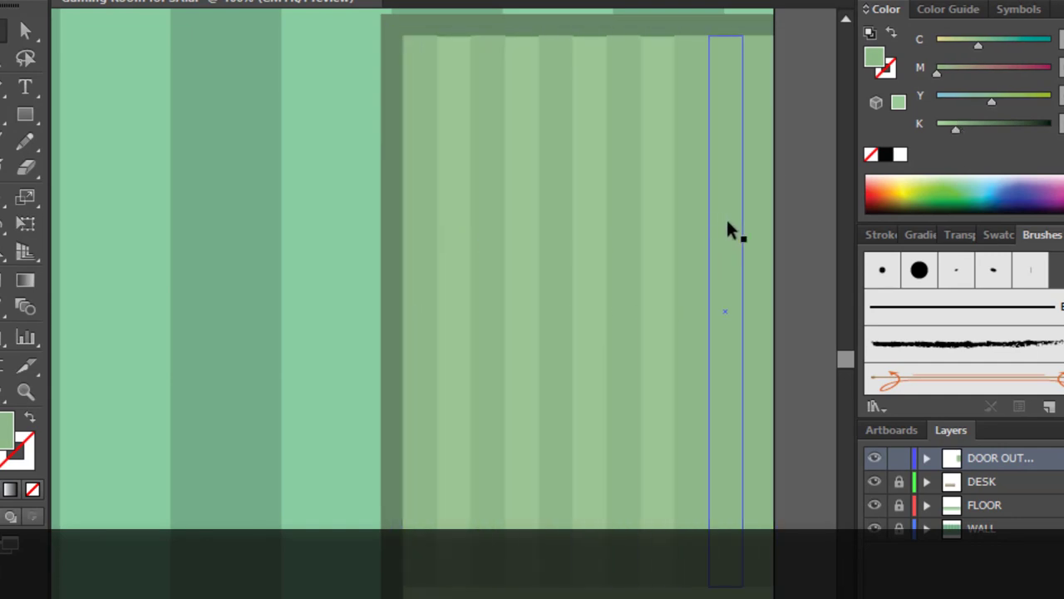
left_click(726, 217)
left_click(616, 239)
scroll(612, 226, "down", 3)
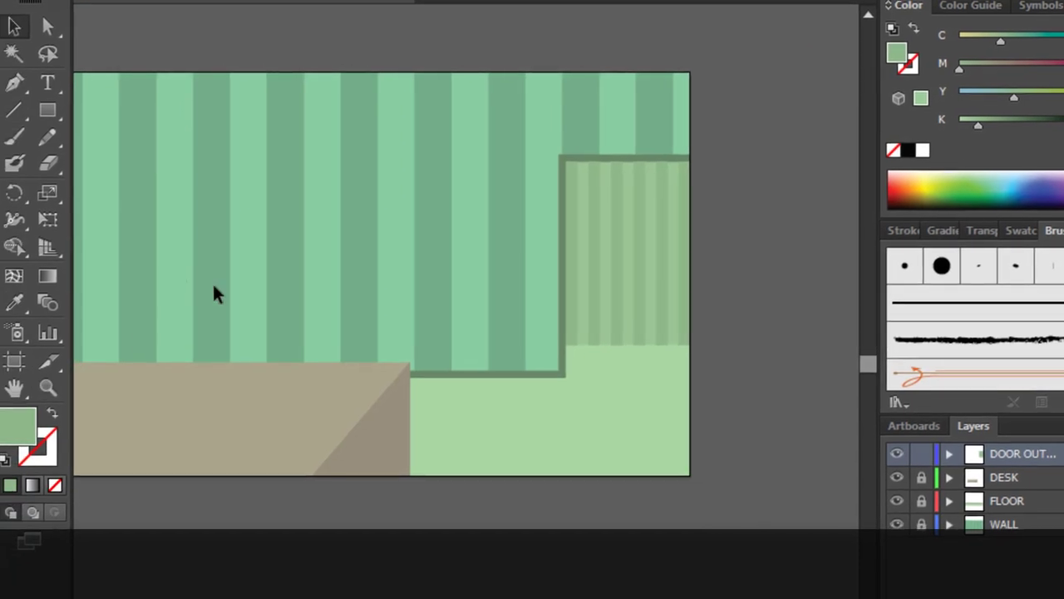
left_click(22, 386)
mouse_move(265, 326)
left_mouse_down()
mouse_move(323, 328)
mouse_move(391, 352)
mouse_move(257, 354)
left_mouse_up()
Draw a thin rectangle strip along the door's bottom edge
scroll(407, 402, "right", 5)
scroll(539, 399, "up", 3)
scroll(404, 283, "up", 3)
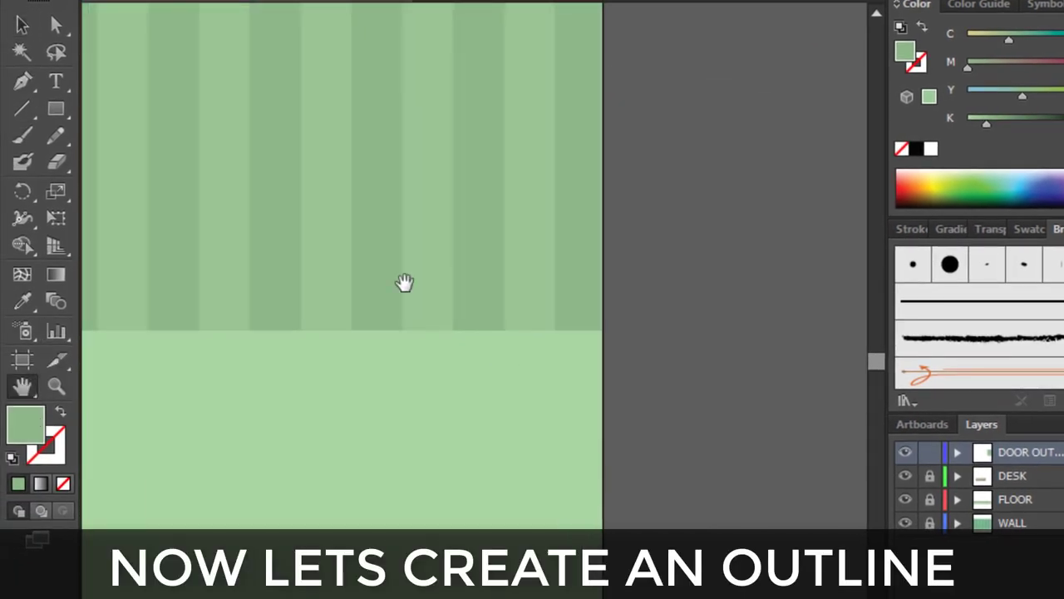
scroll(436, 359, "up", 2)
scroll(436, 359, "down", 2)
scroll(564, 346, "up", 1)
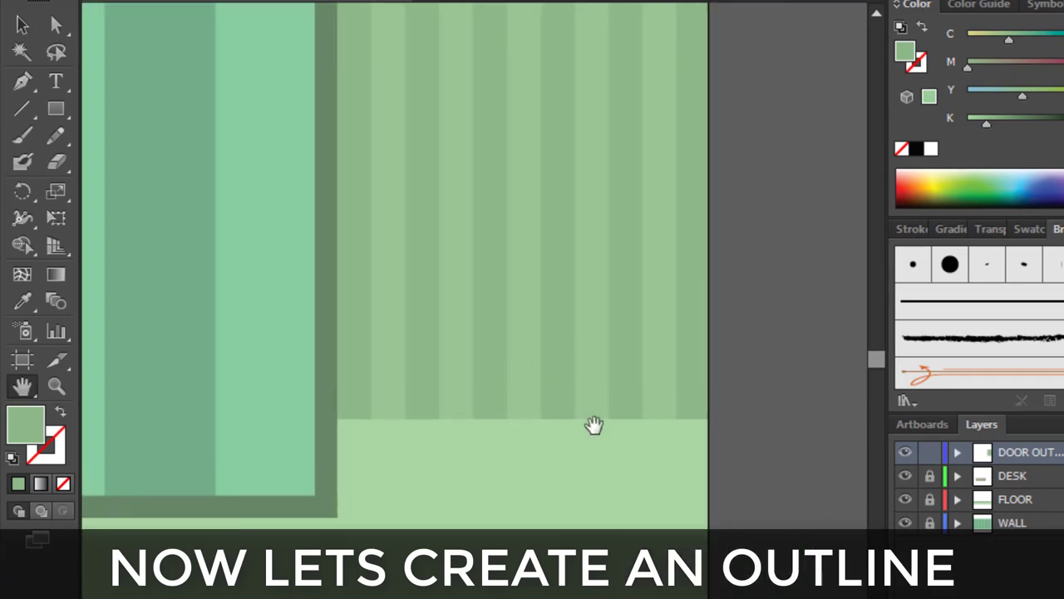
left_click(56, 108)
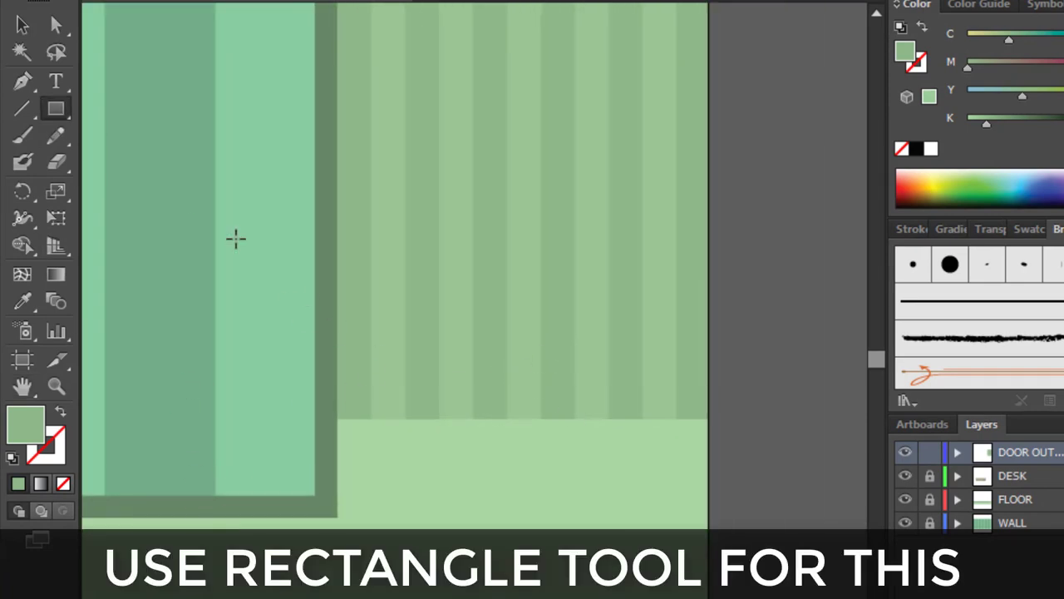
scroll(476, 415, "up", 1)
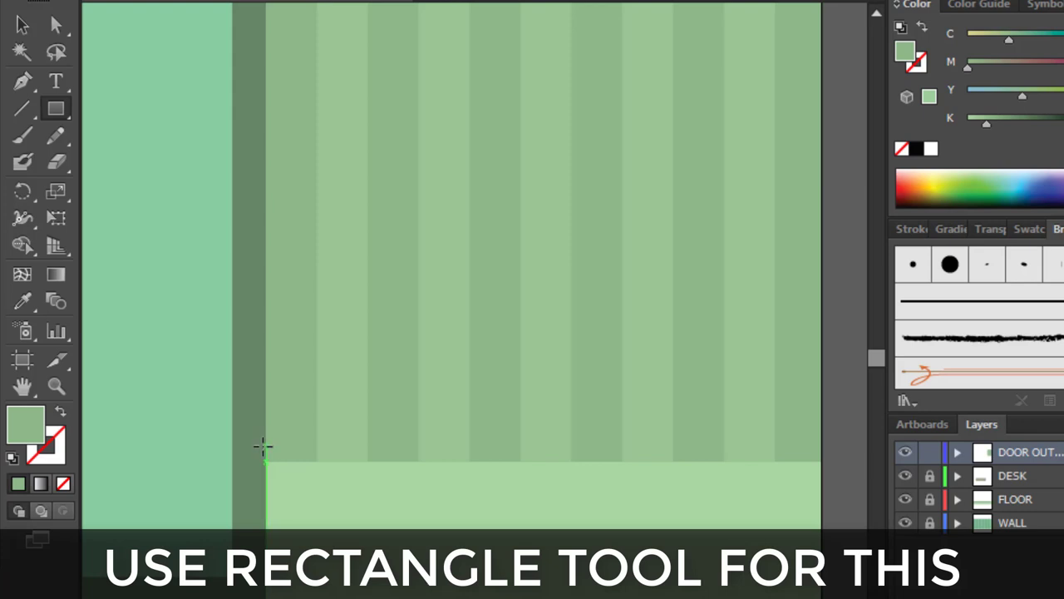
left_click_drag(266, 447, 822, 459)
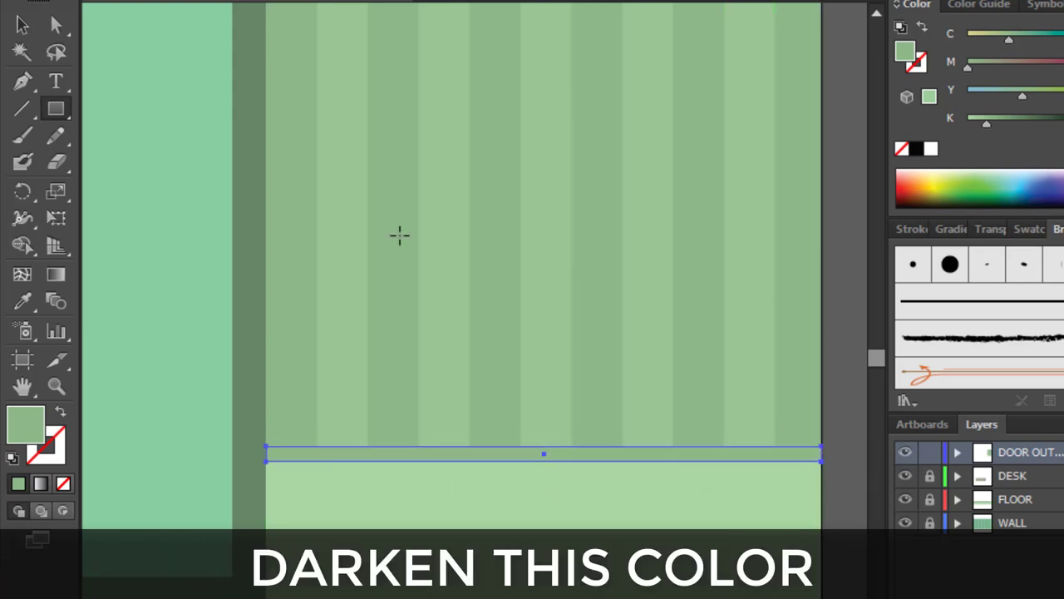
Darken the thin bottom strip's green with the K slider
left_click(56, 25)
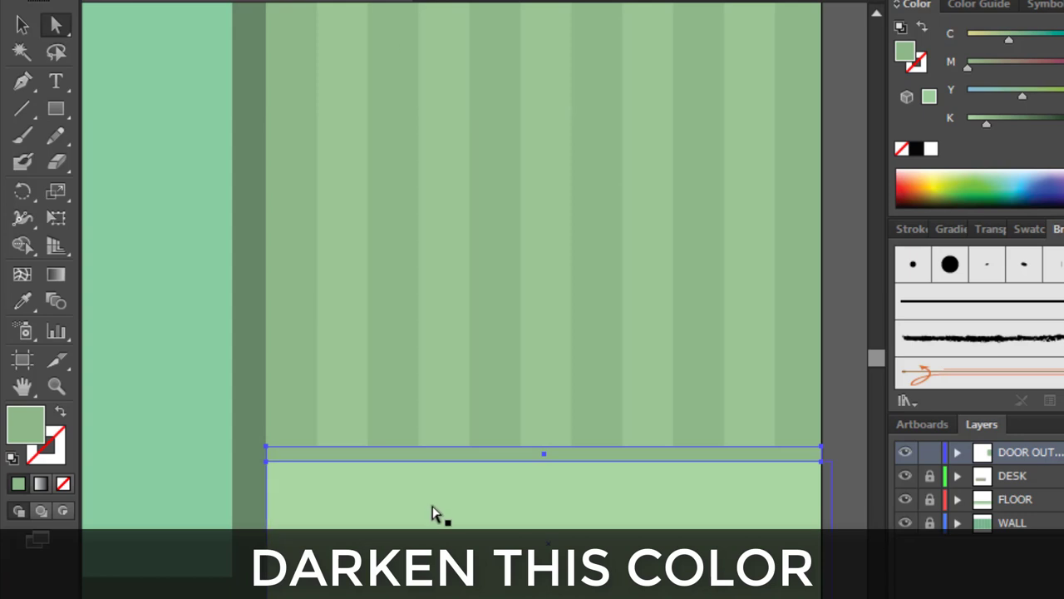
left_click(506, 456)
left_click_drag(995, 125, 1002, 122)
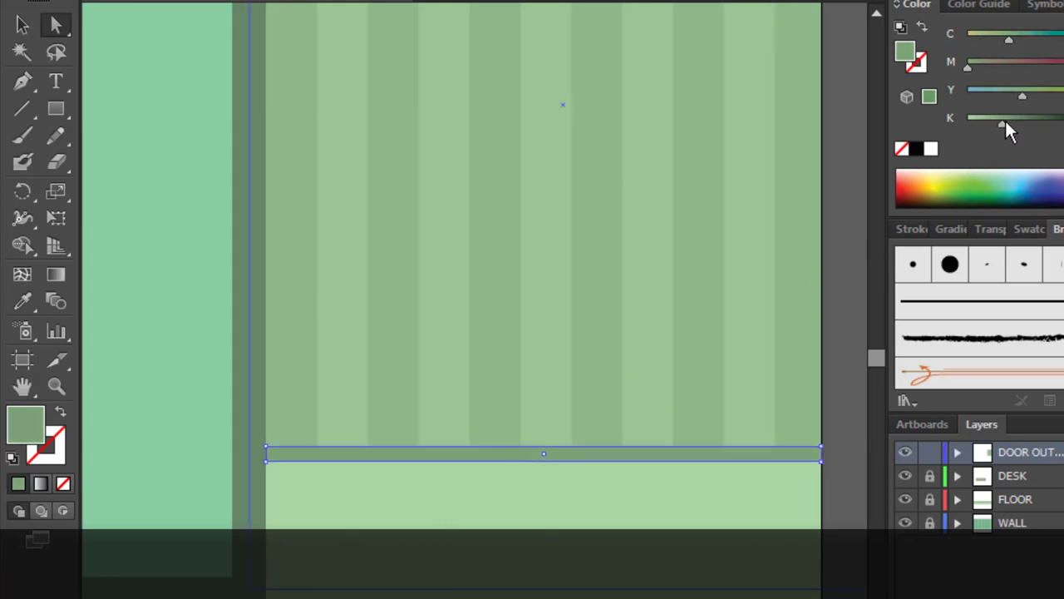
left_click(855, 218)
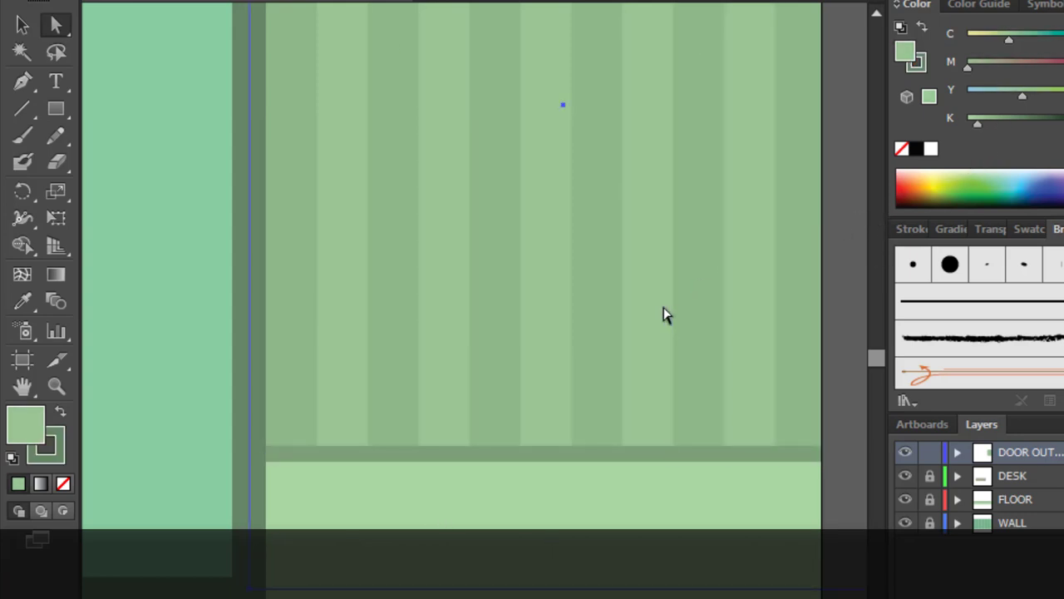
scroll(665, 314, "down", 4)
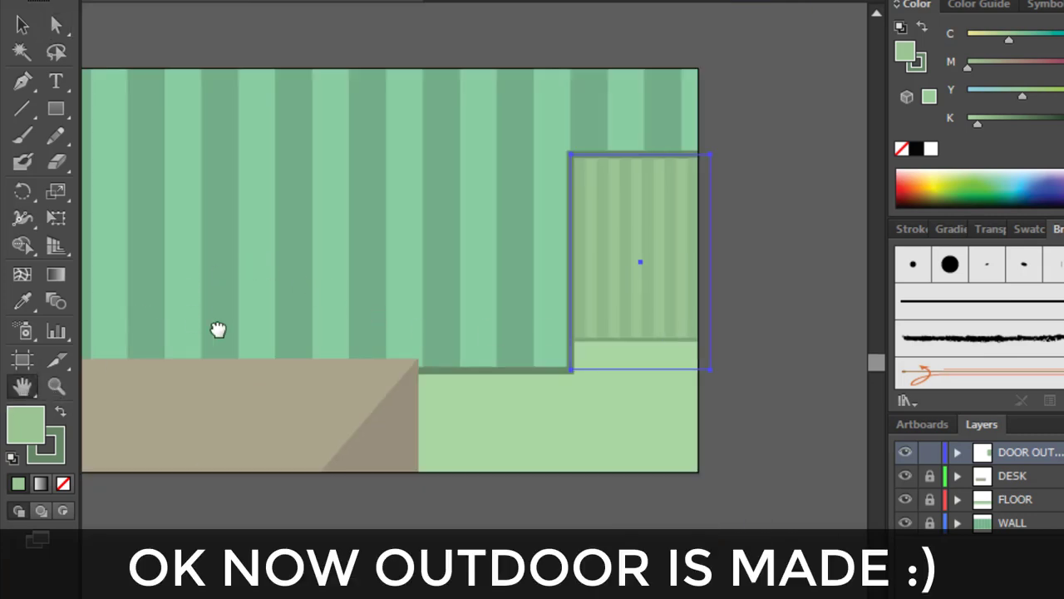
Lock the door layer in the Layers panel
left_click_drag(218, 330, 349, 406)
left_click(23, 25)
left_click(596, 325)
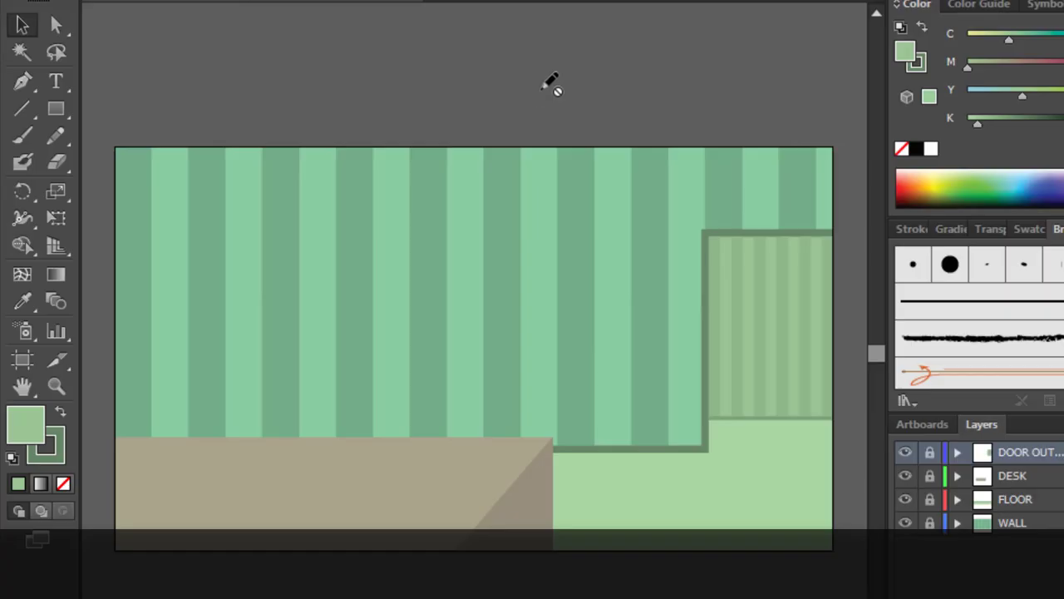
Create a new top layer and name it 'Windows'
key("ctrl+l")
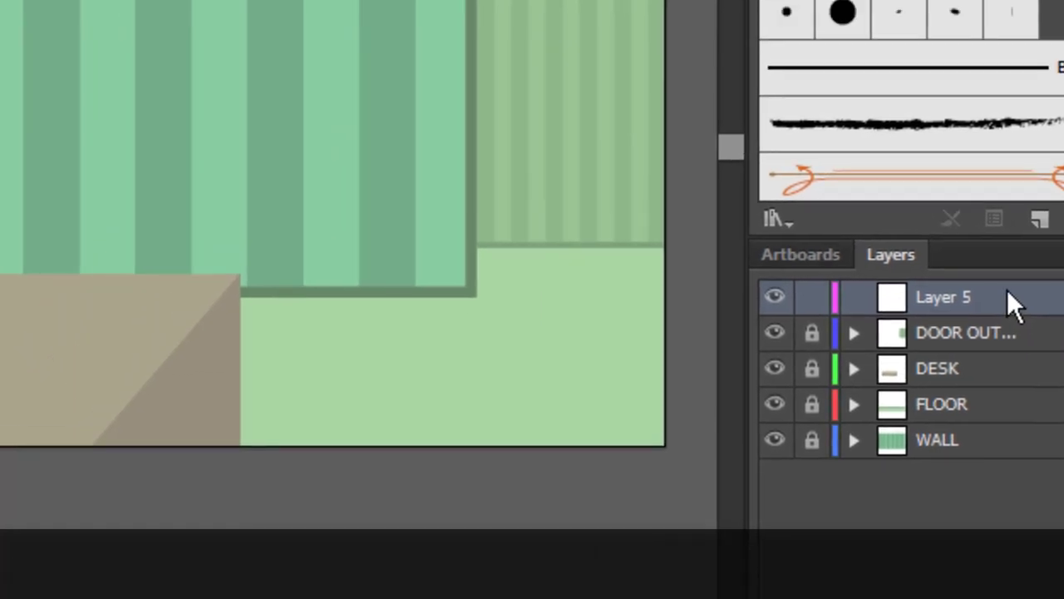
double_click(931, 188)
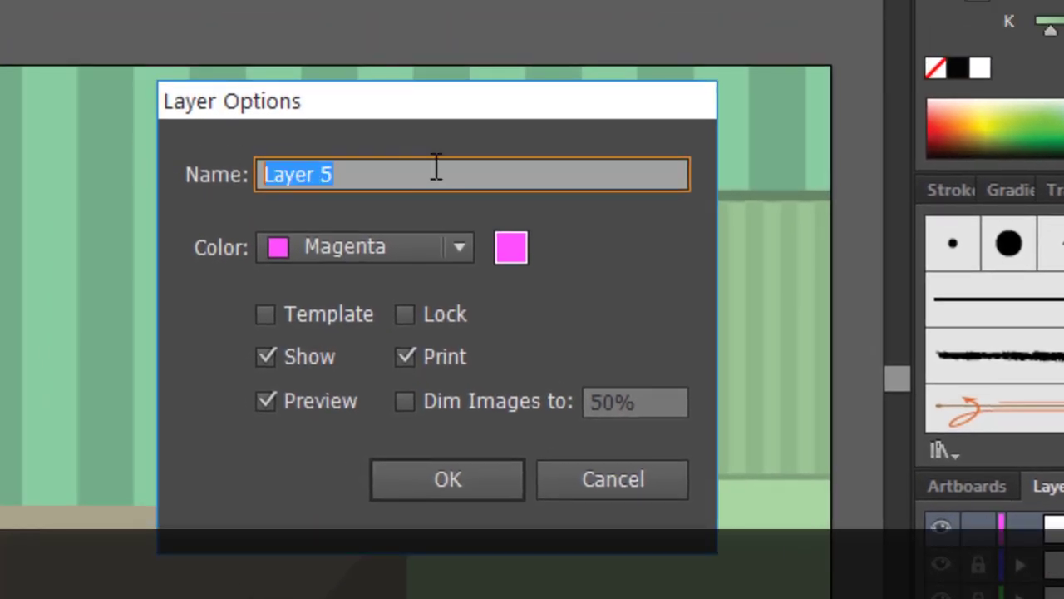
type("wi")
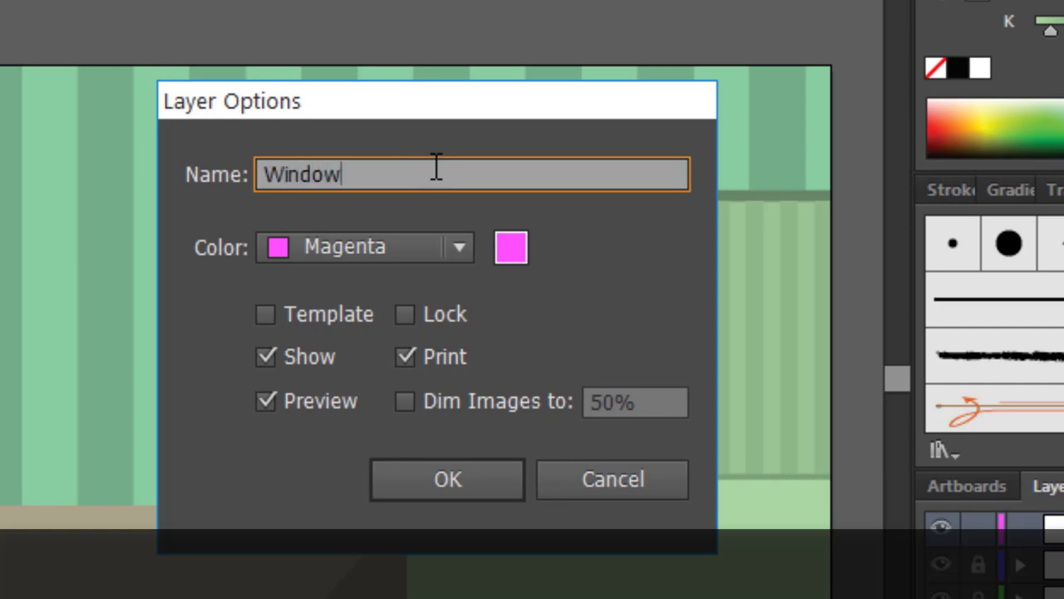
key("Return")
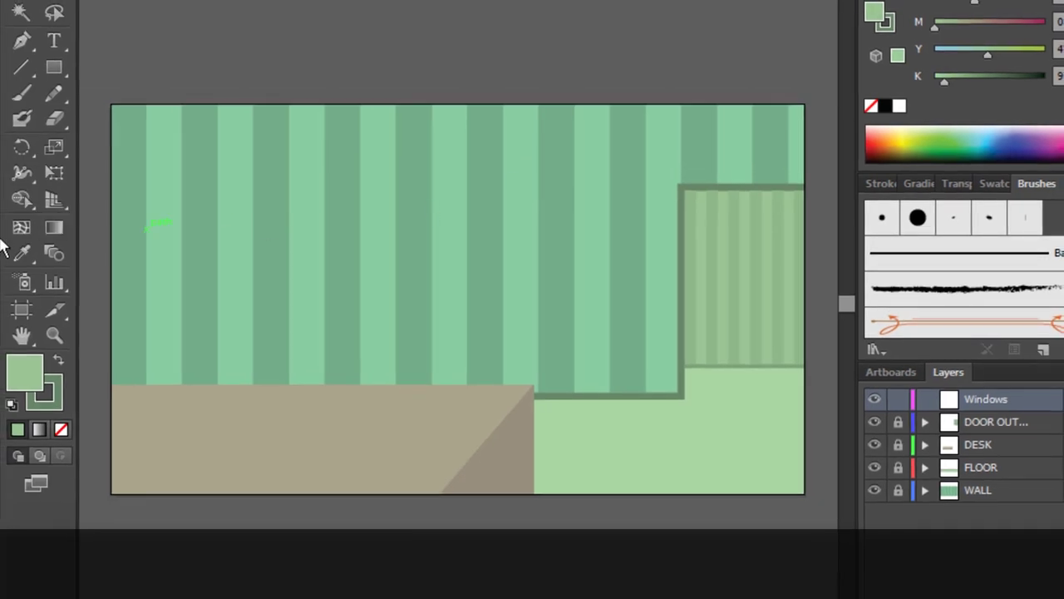
Draw the window rectangle on the upper-left wall
left_click(54, 67)
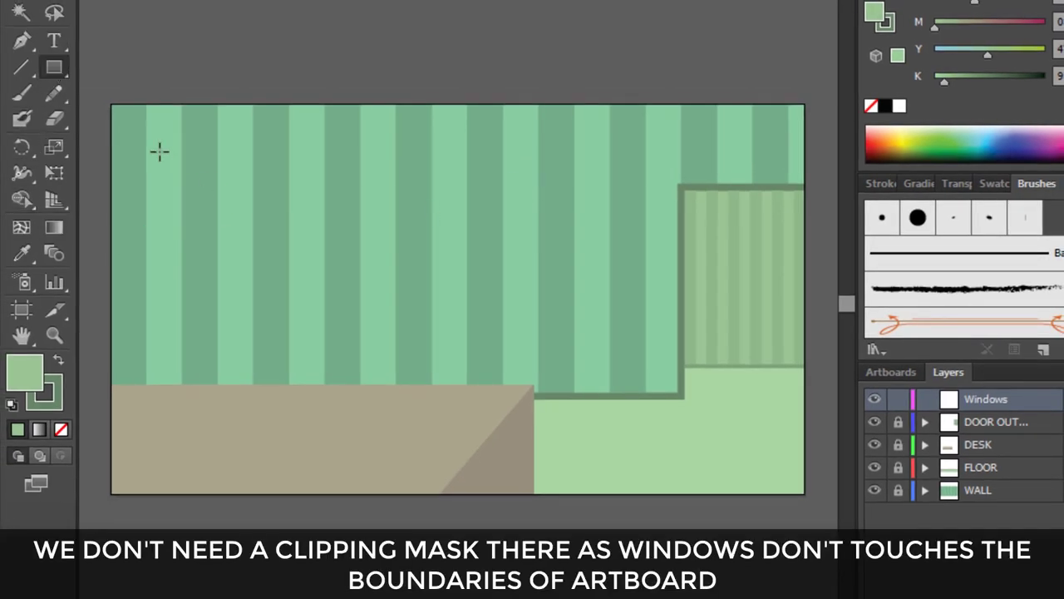
left_click_drag(148, 134, 326, 210)
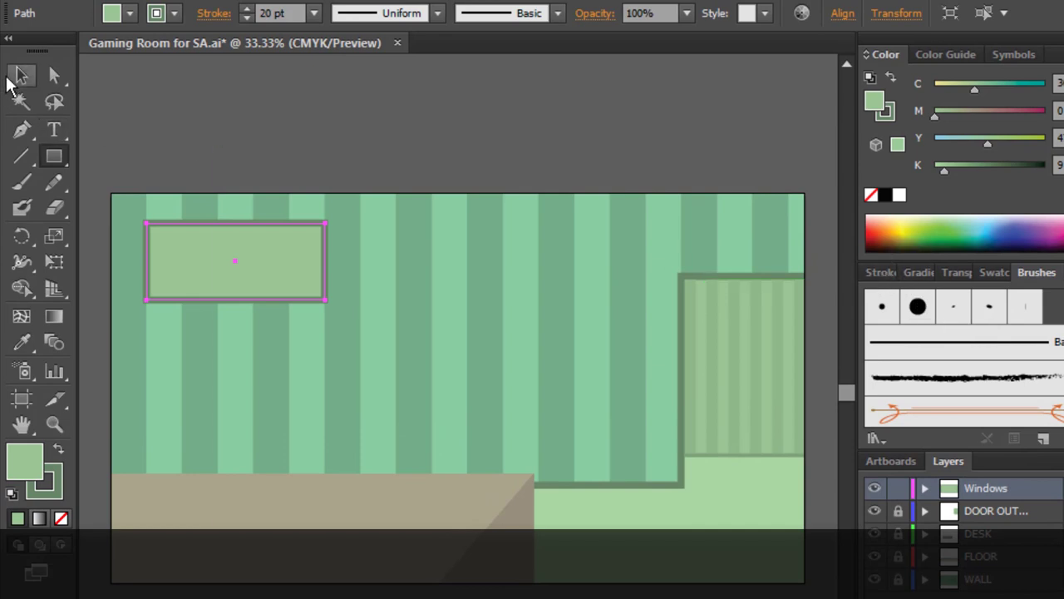
left_click(20, 75)
left_click(241, 162)
scroll(316, 222, "up", 4)
scroll(329, 250, "up", 2)
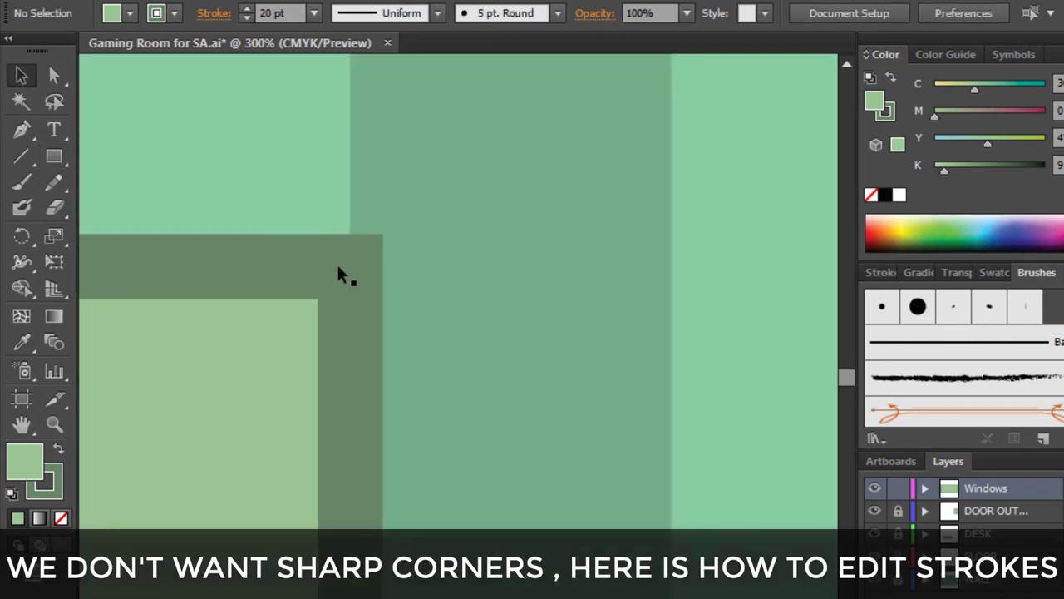
Give the window's 20 pt frame a Round Join for rounded corners
left_click(178, 357)
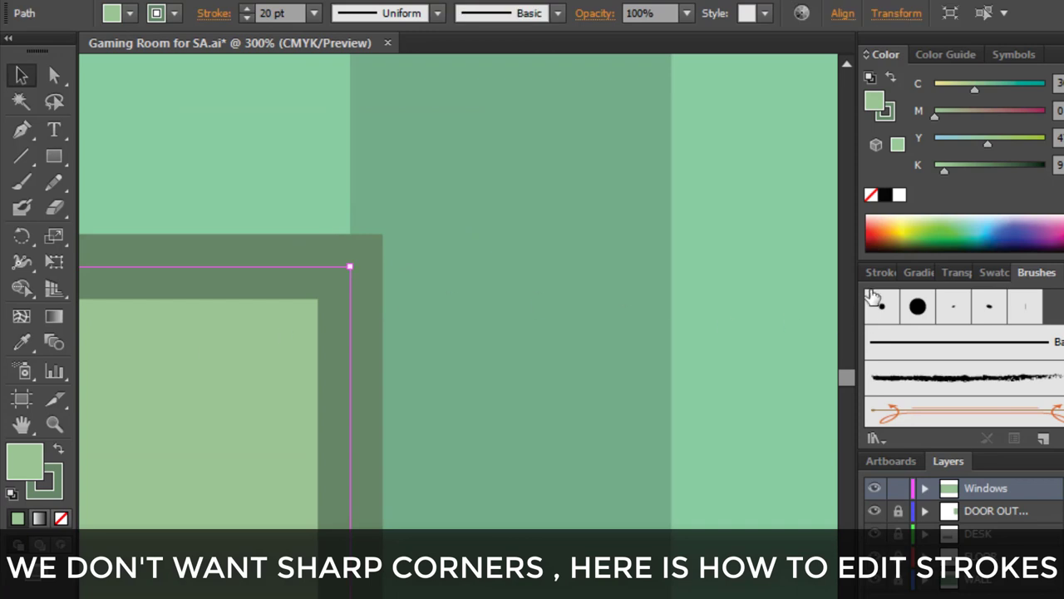
left_click(880, 273)
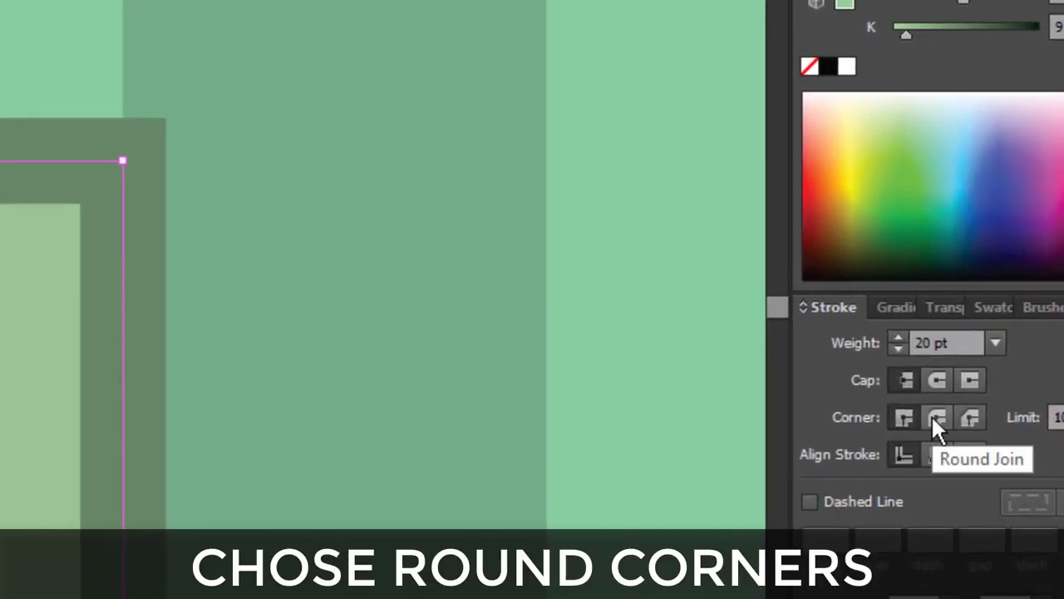
left_click(932, 420)
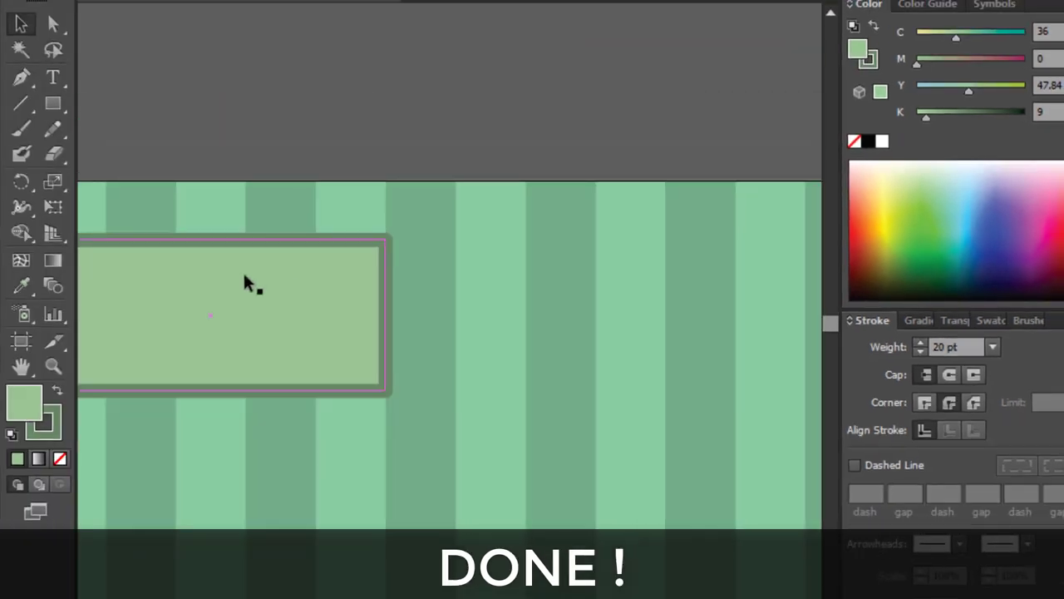
key("ctrl+shift+a")
key("h")
left_click_drag(101, 293, 249, 284)
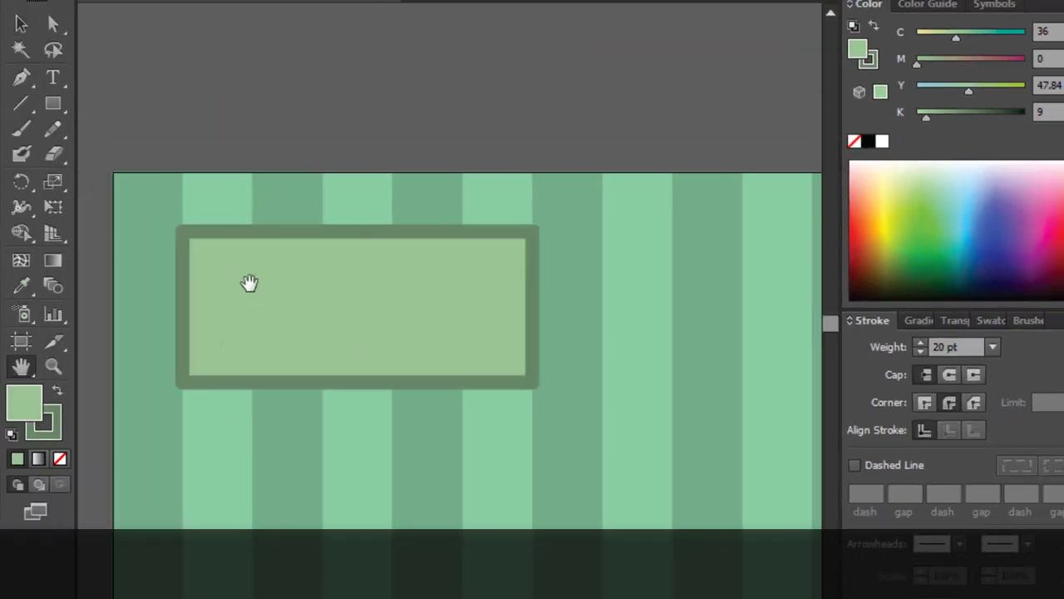
left_click(21, 24)
left_click(315, 270)
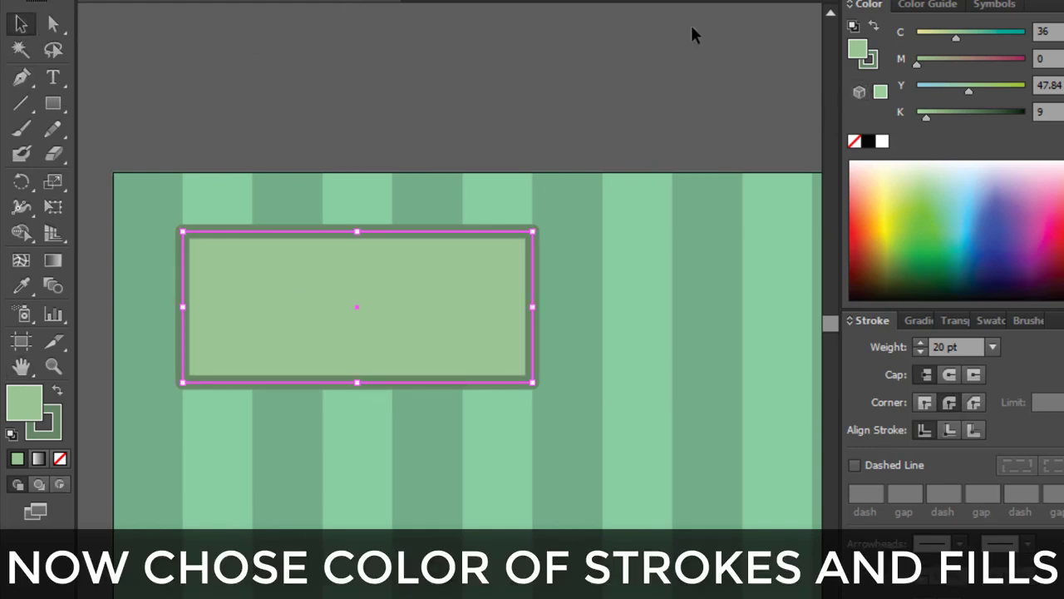
Darken the window frame and thin its stroke to 10 pt
left_click(877, 59)
left_click_drag(970, 111, 984, 113)
left_click(615, 74)
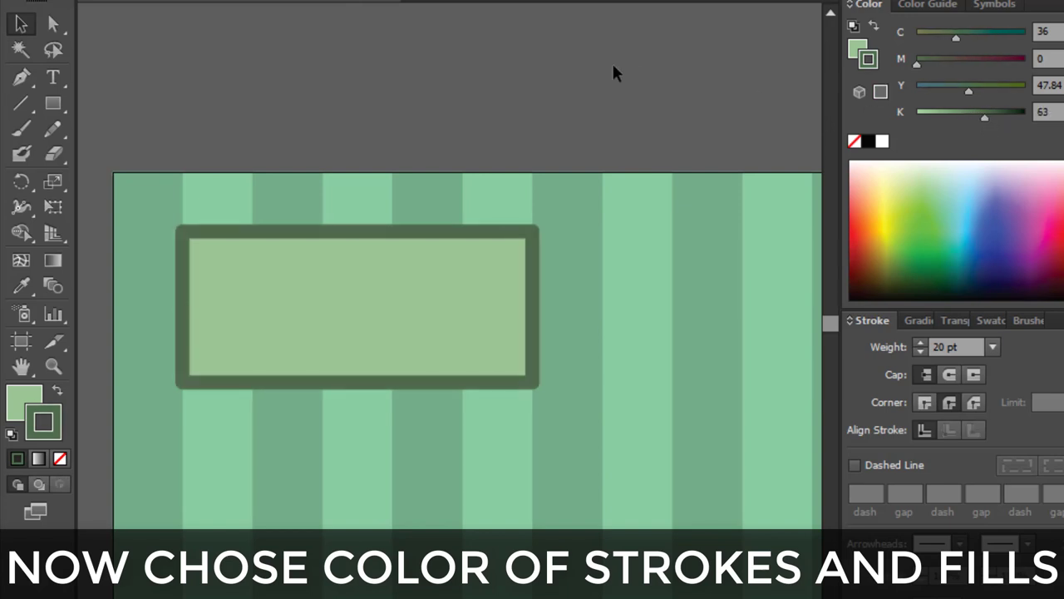
left_click(446, 290)
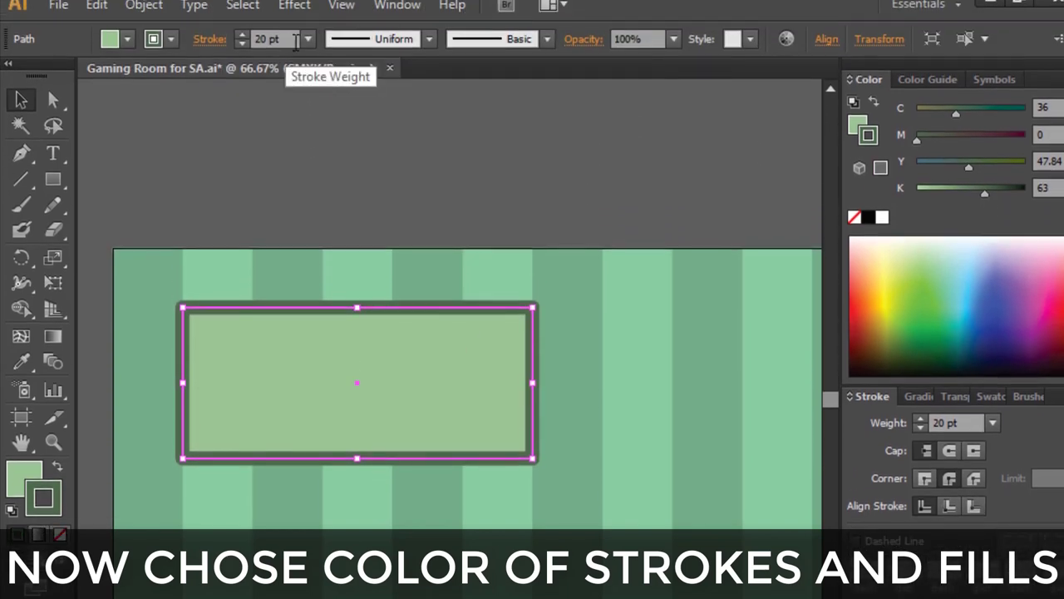
left_click(308, 52)
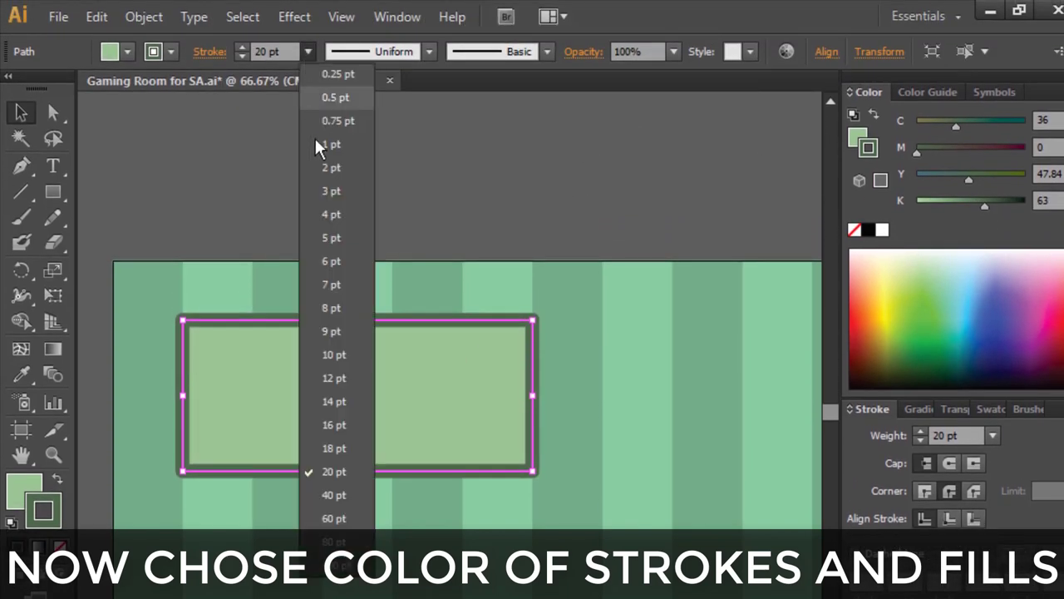
left_click(333, 378)
left_click(385, 208)
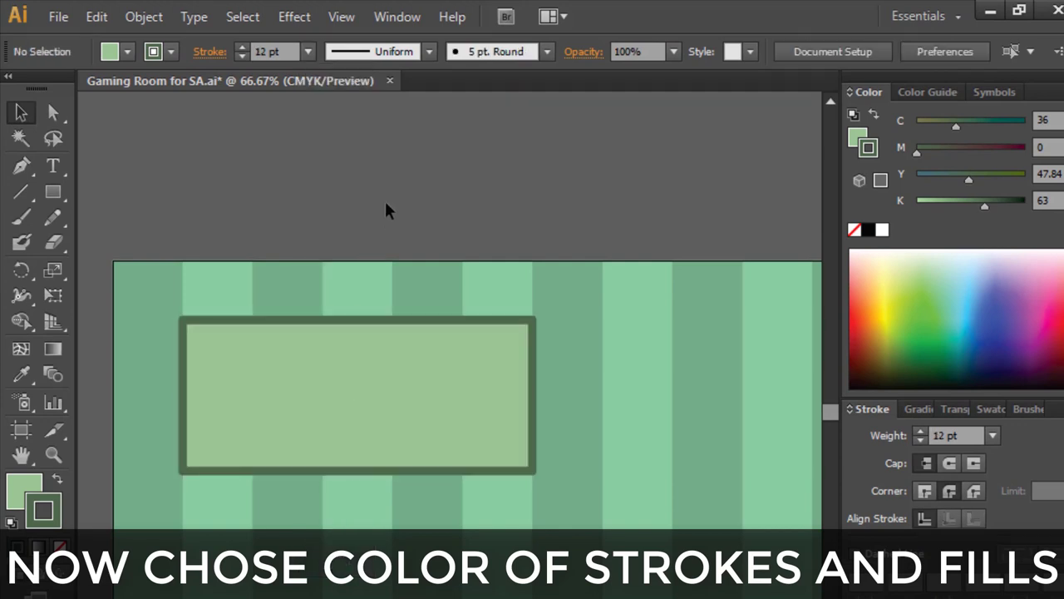
left_click(432, 374)
left_click(308, 52)
left_click(334, 355)
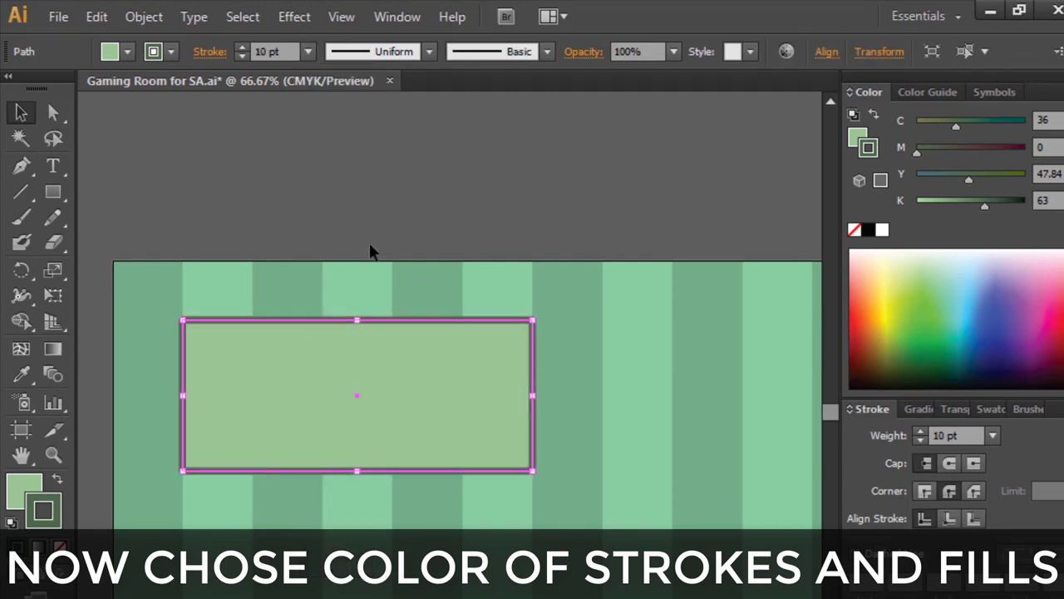
left_click(537, 368)
left_click(498, 366)
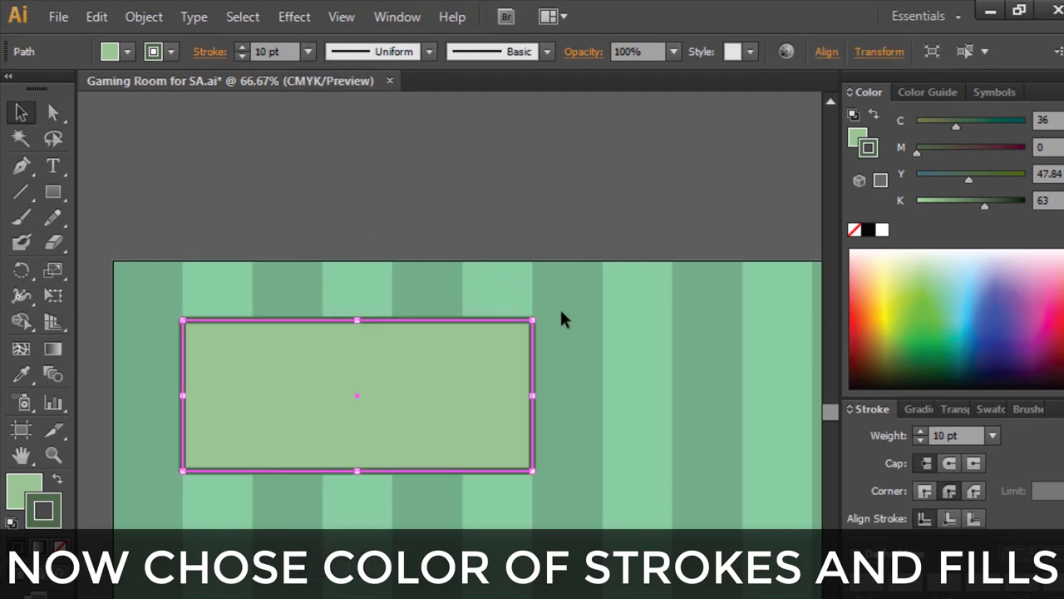
left_click(682, 187)
left_click(444, 374)
Fill the window with pale blue glass (C 36, Y 18, K 9)
left_click(859, 141)
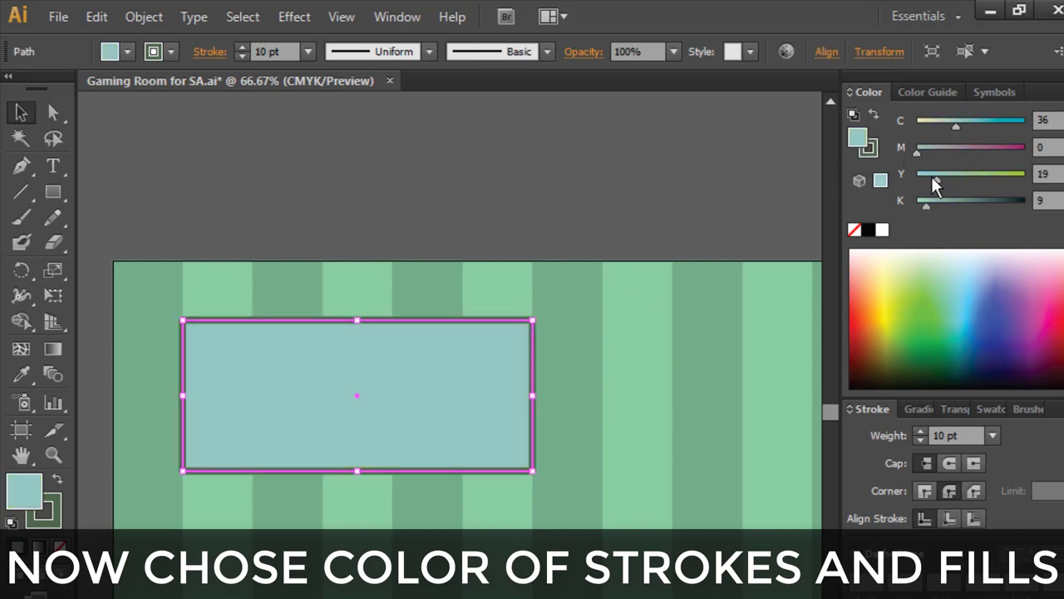
left_click_drag(928, 177, 937, 174)
left_click(325, 148)
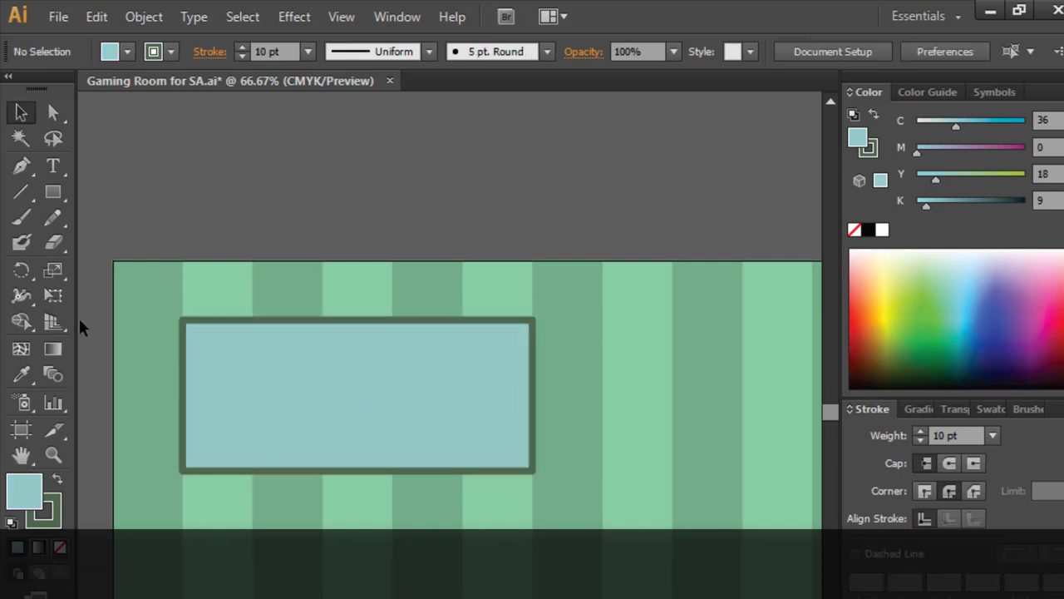
Centre the window in view and switch to the Pen tool
scroll(108, 383, "up", 3)
scroll(333, 416, "up", 1)
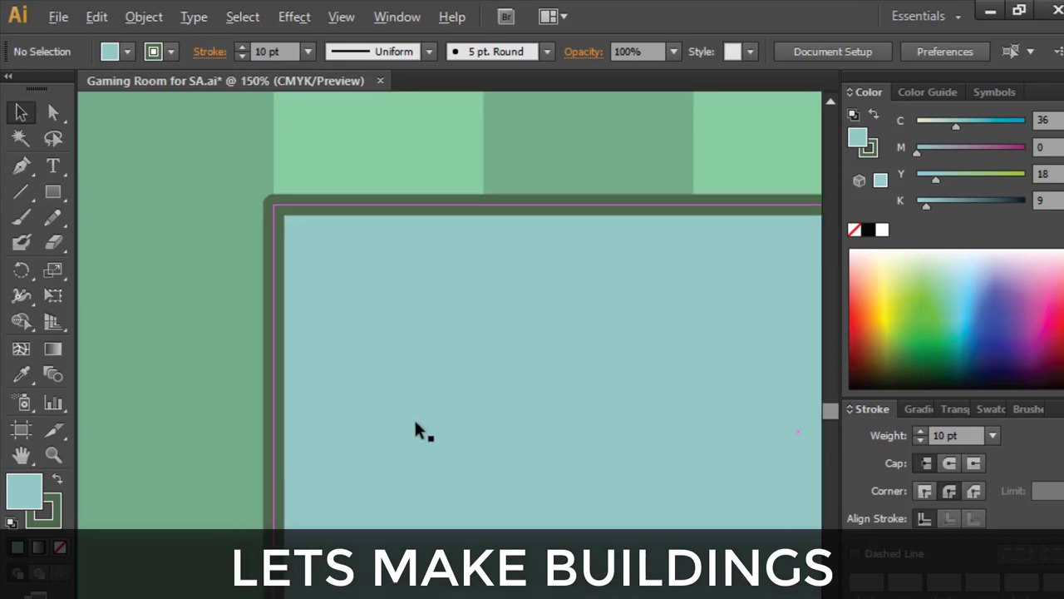
scroll(541, 424, "down", 3)
left_click(22, 455)
left_click_drag(388, 407, 287, 398)
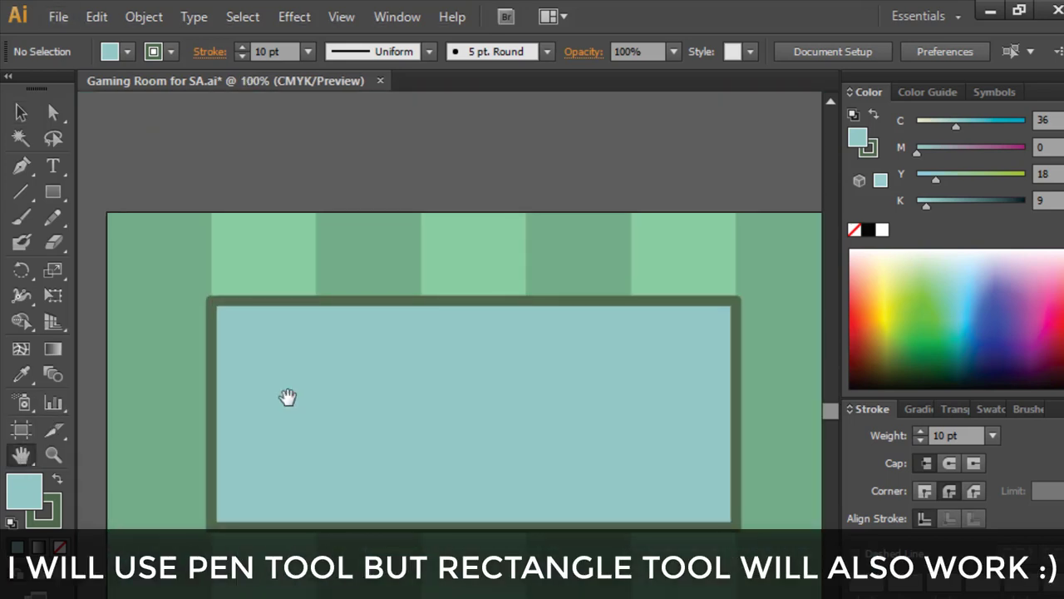
scroll(287, 398, "up", 1)
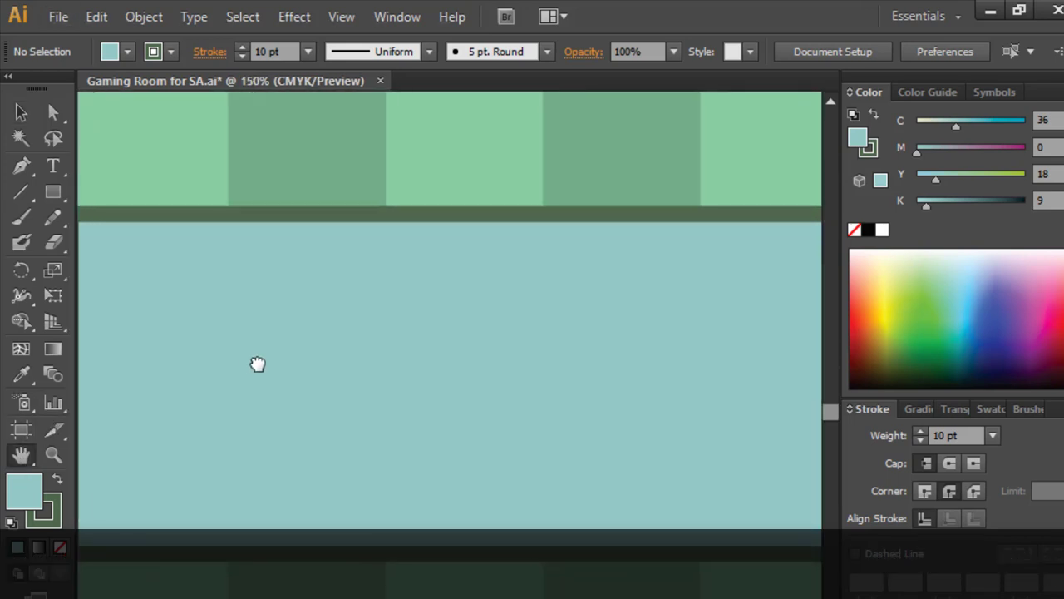
scroll(408, 346, "down", 1)
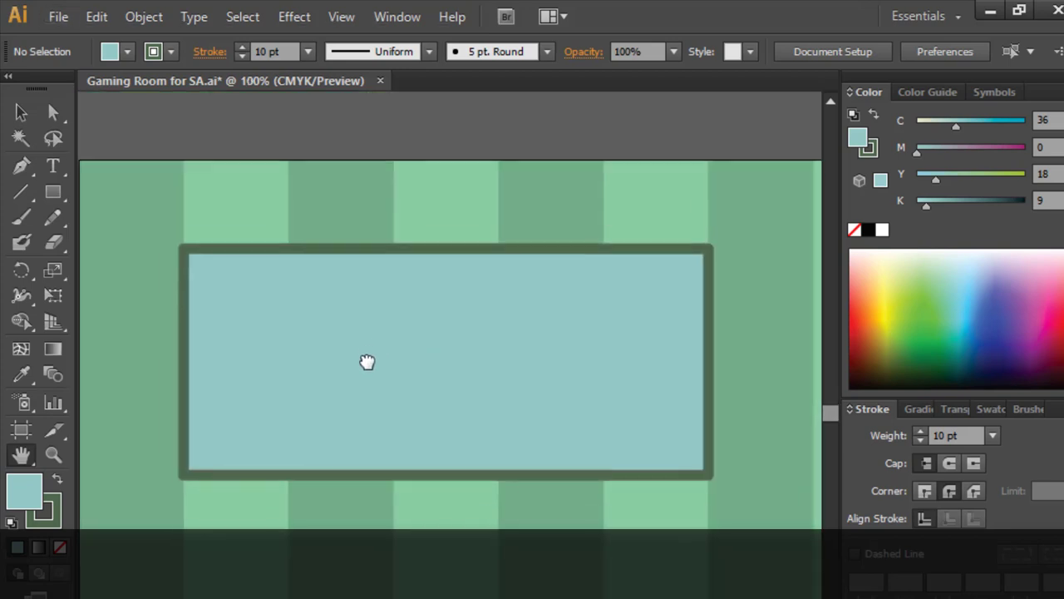
scroll(366, 366, "up", 1)
scroll(361, 373, "up", 1)
scroll(360, 373, "down", 1)
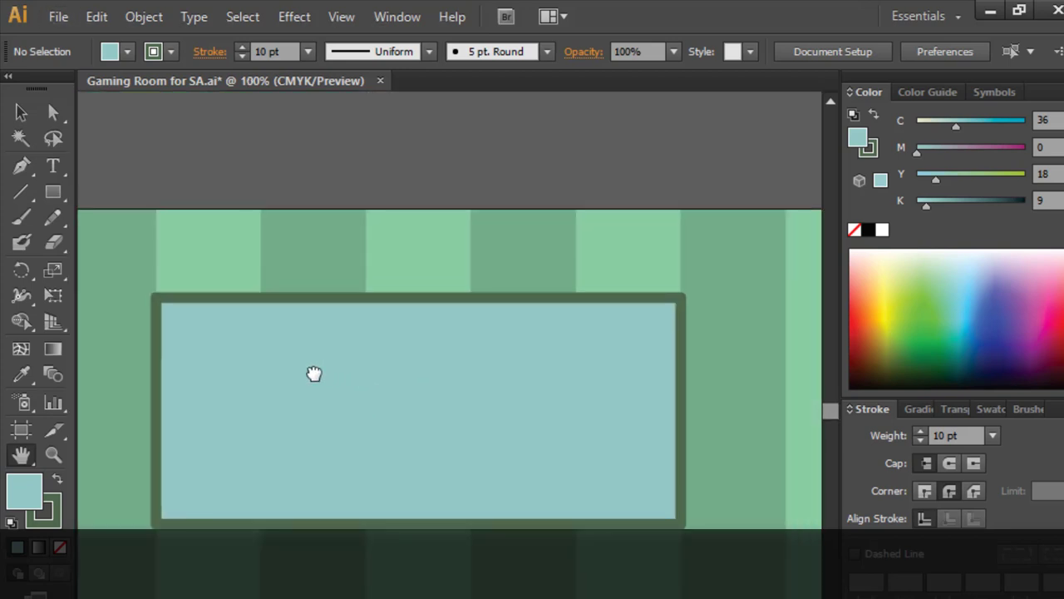
left_click(29, 175)
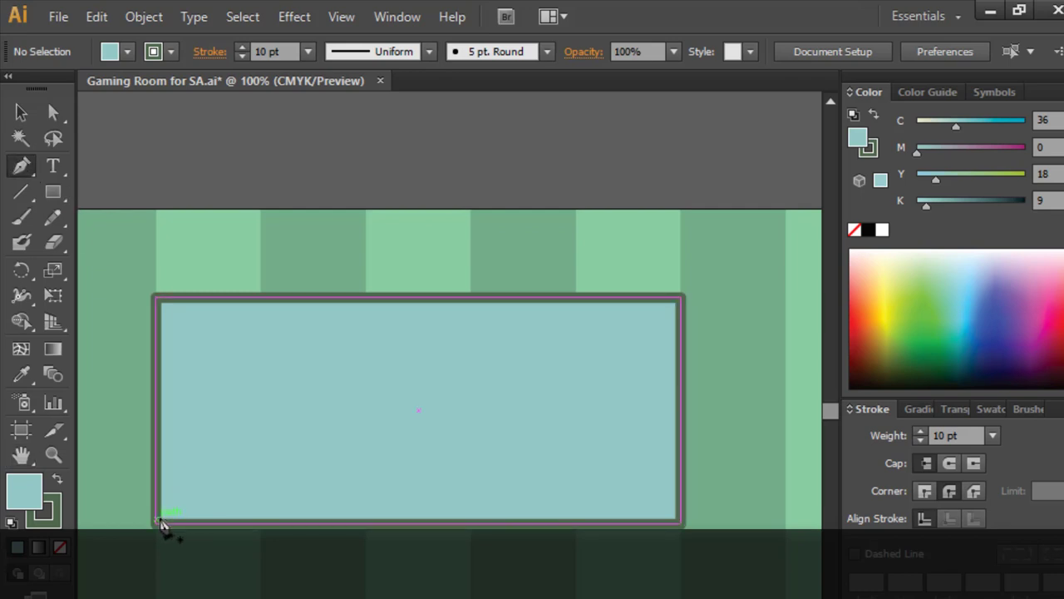
Pen a slanted-roof building outline at the window's bottom-left corner
left_click(161, 521)
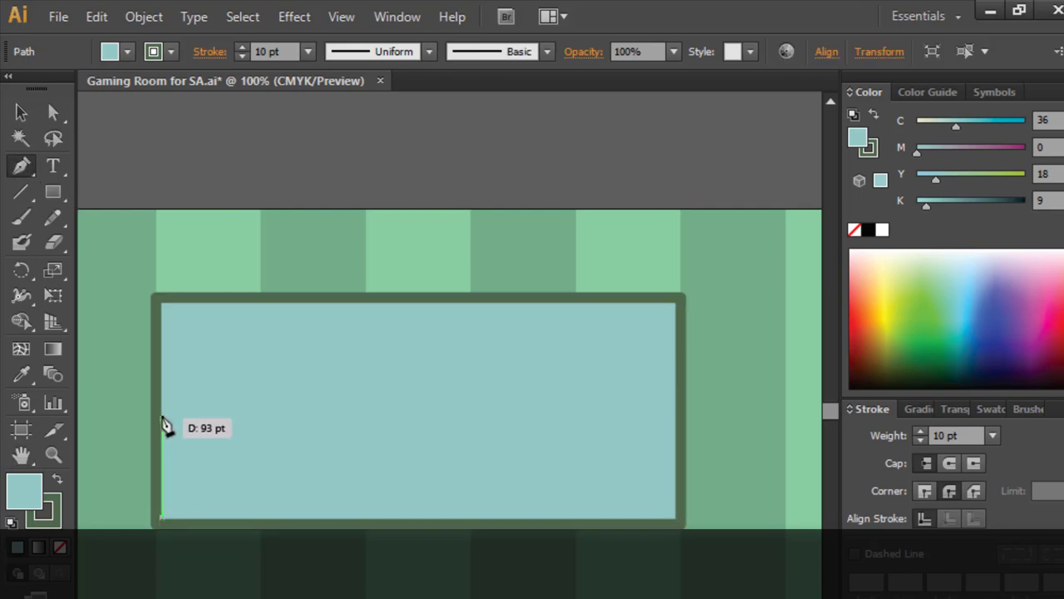
left_click(162, 410)
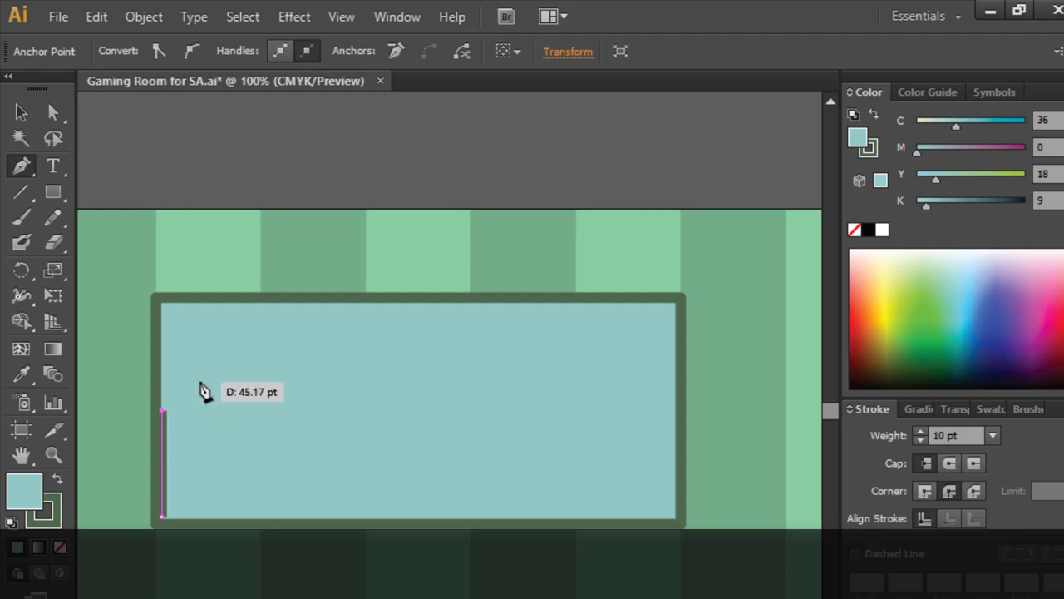
left_click(200, 384)
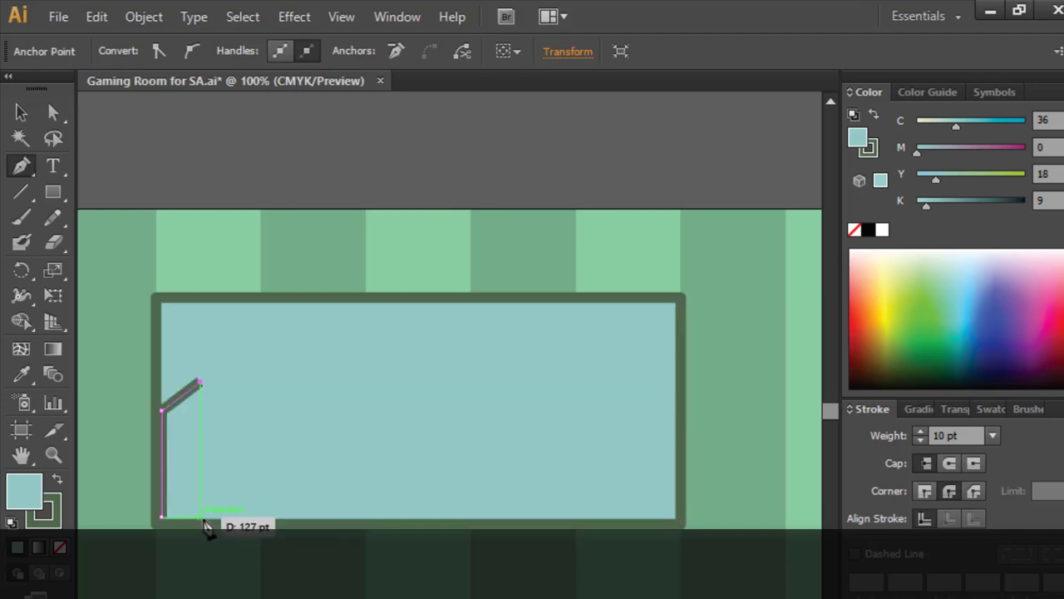
left_click(199, 516)
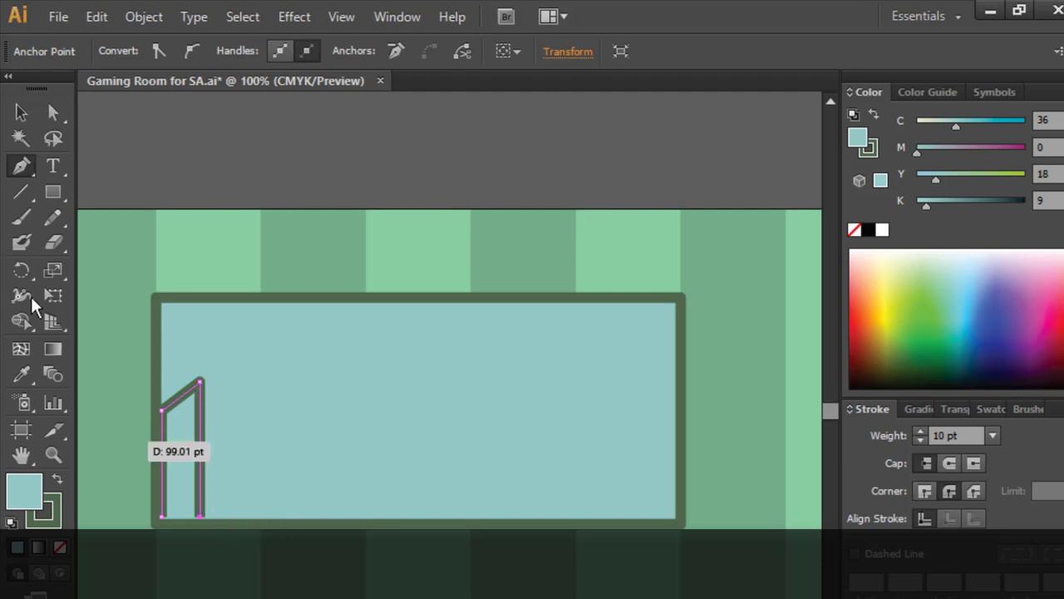
left_click(23, 113)
left_click(190, 403)
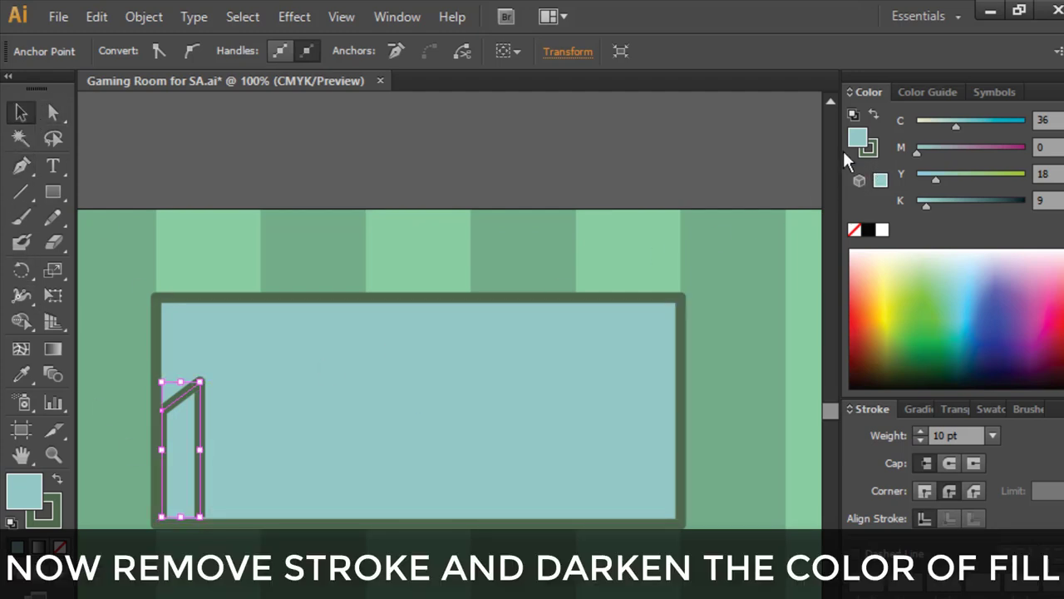
Remove the building's stroke and darken its blue fill to K 18
left_click(854, 229)
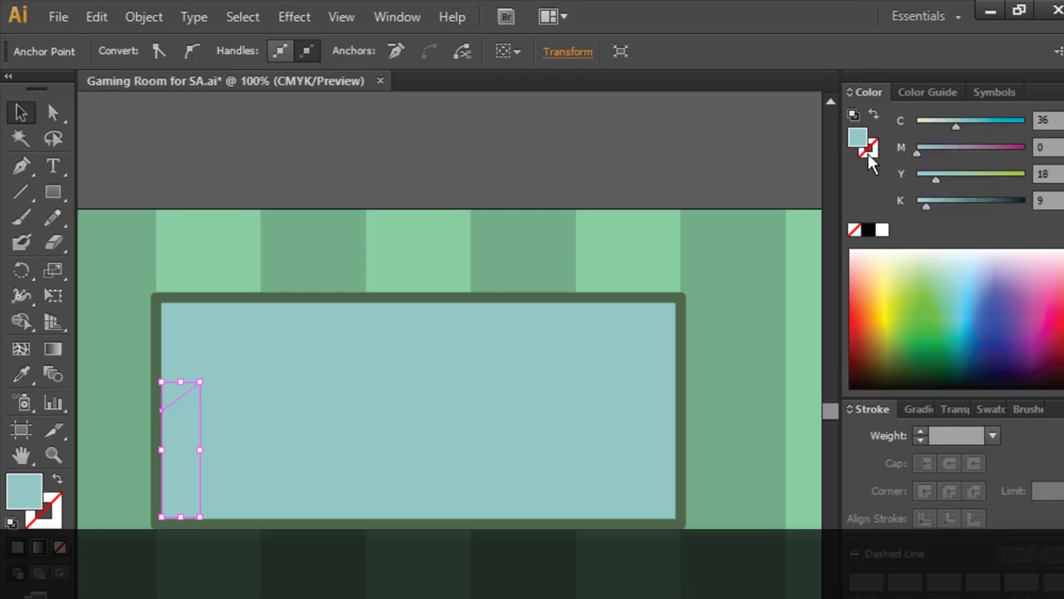
left_click_drag(933, 210, 939, 211)
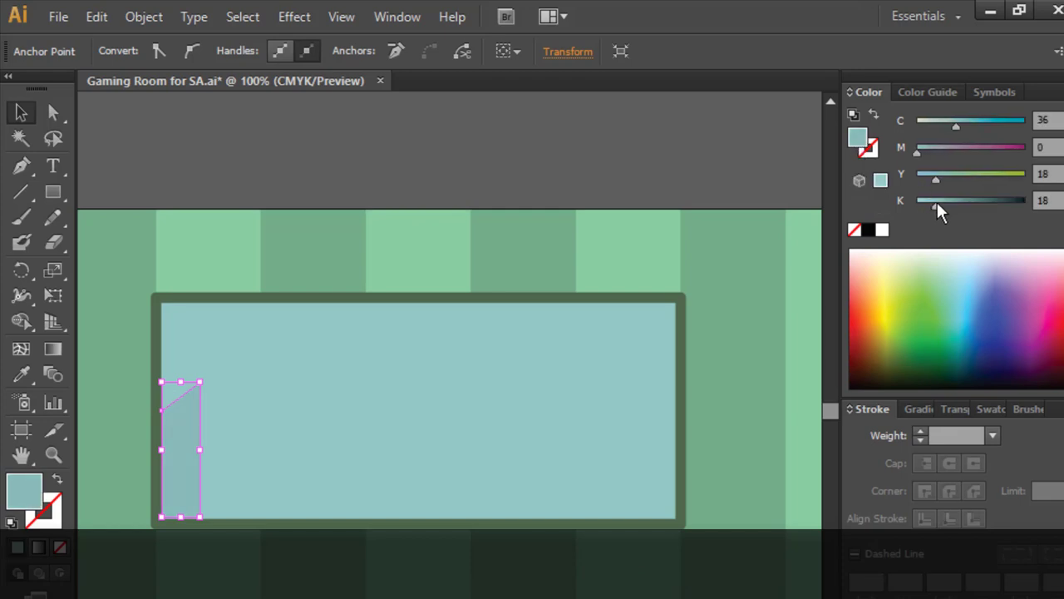
left_click(384, 165)
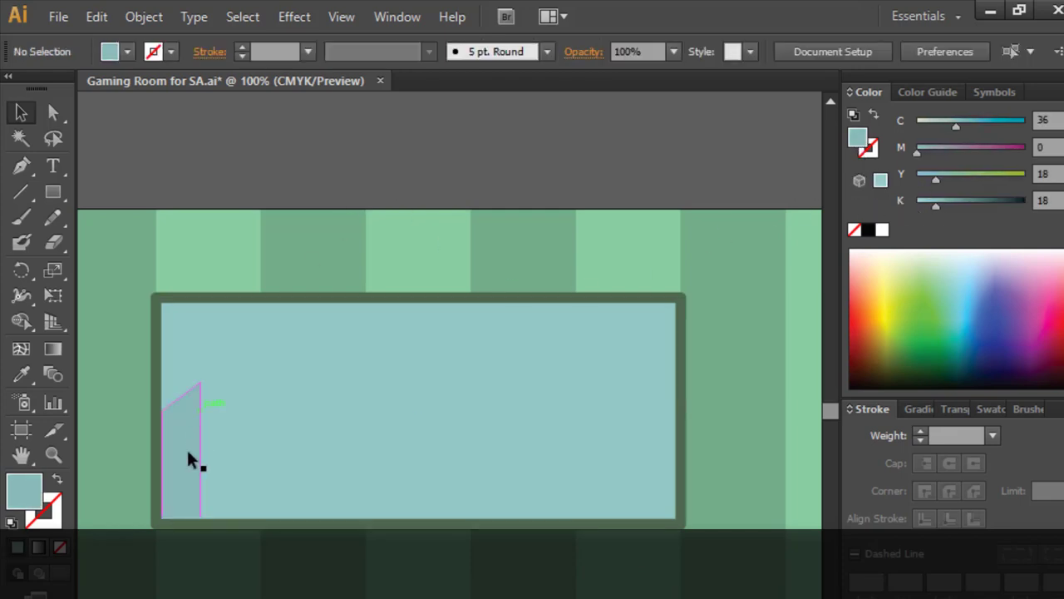
left_click(190, 452)
left_click(305, 209)
left_click(183, 517)
scroll(183, 517, "up", 3)
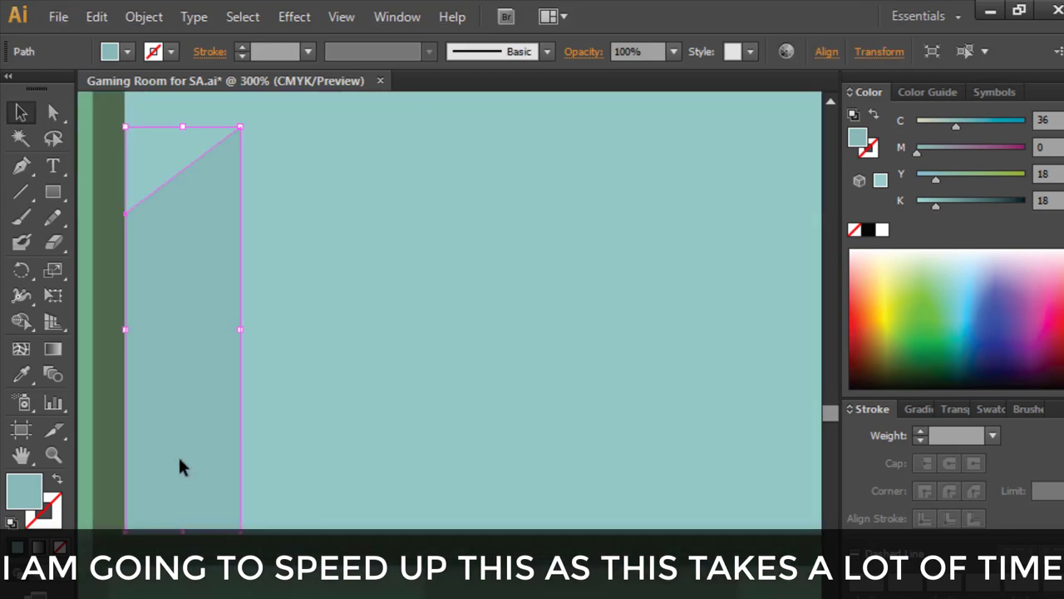
scroll(524, 364, "down", 2)
scroll(524, 364, "down", 2)
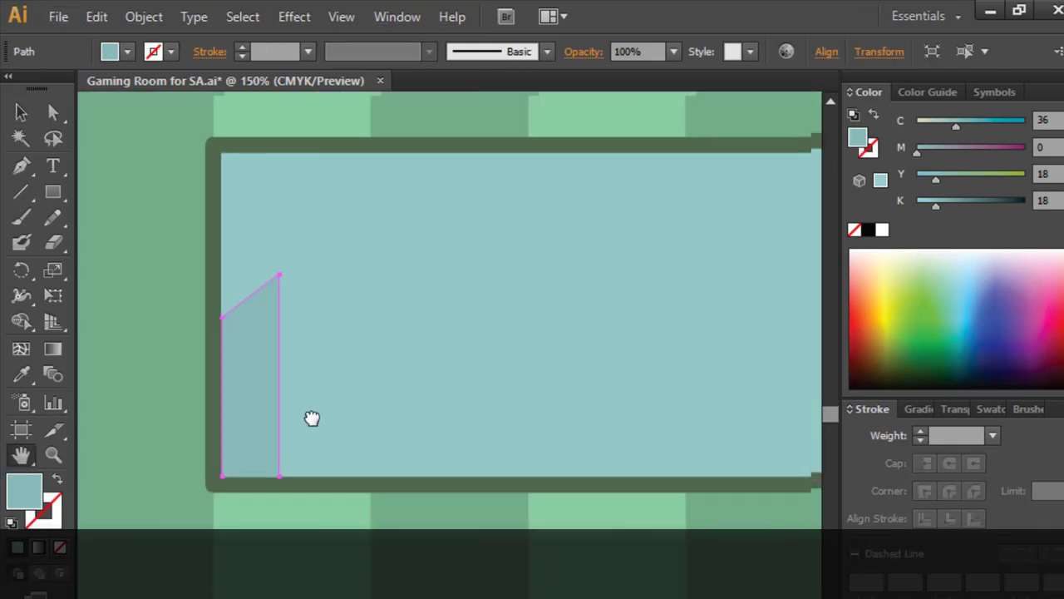
scroll(308, 418, "down", 1)
left_click(140, 126)
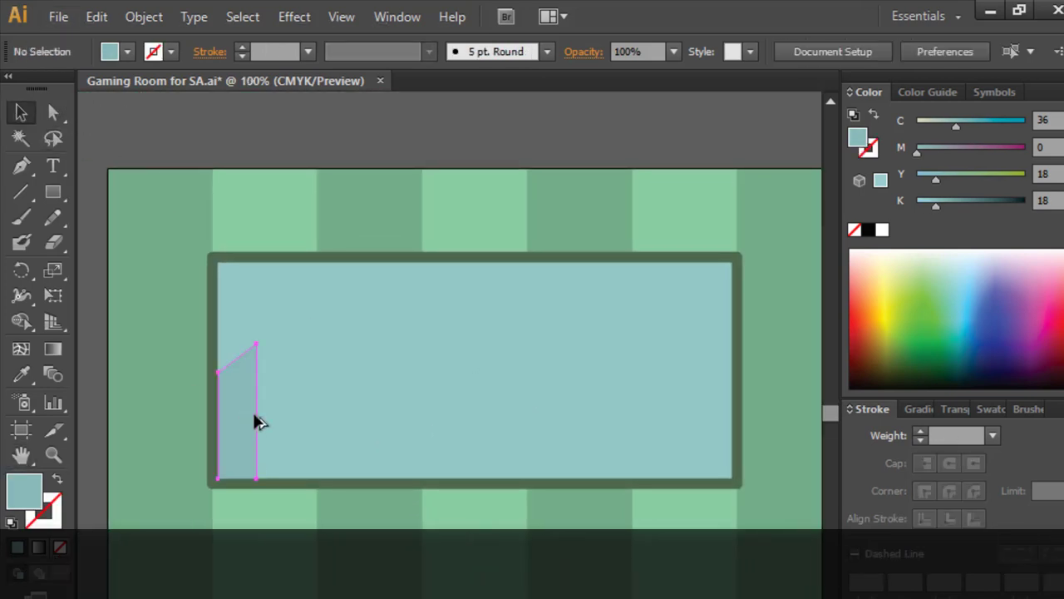
Alt-drag two building copies to the right and give them different heights
mouse_move(254, 421)
left_mouse_down()
mouse_move(291, 417)
mouse_move(281, 411)
left_mouse_up()
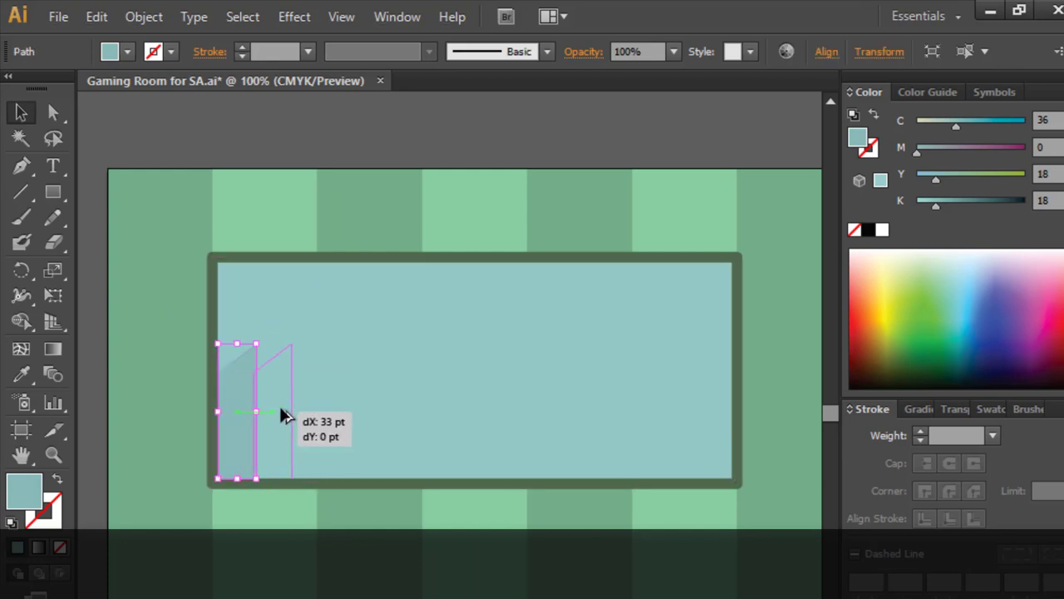
left_click_drag(275, 342, 274, 293)
left_click_drag(284, 394, 324, 398)
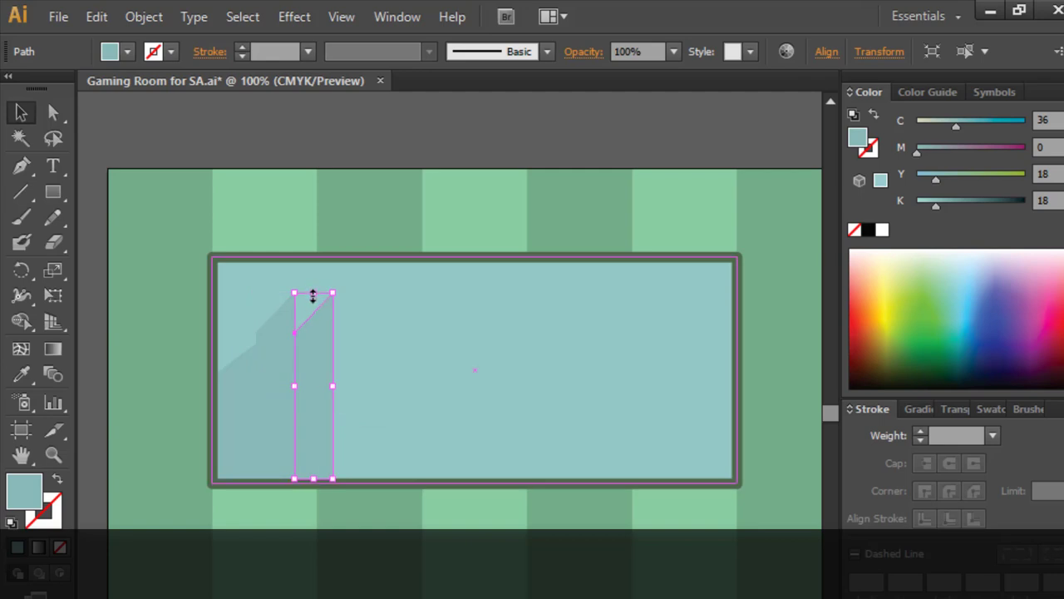
left_click_drag(311, 293, 311, 403)
left_click(269, 304)
left_click(233, 358)
left_click(149, 301)
Select all the building shapes and group them
left_click(249, 424)
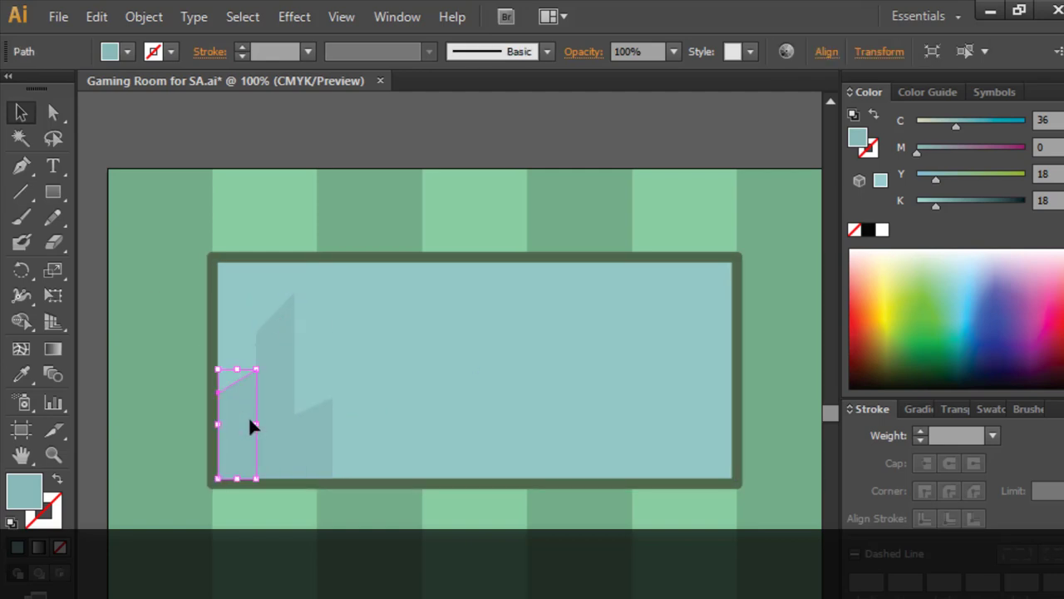
left_click(304, 397)
left_click(323, 453)
left_click(357, 364)
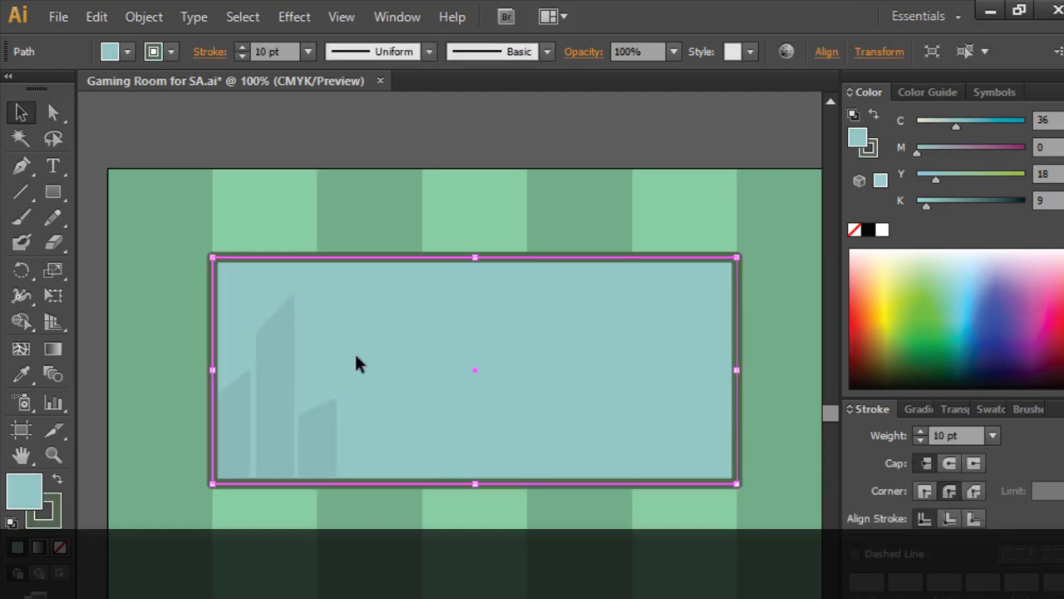
left_click(226, 428, "shift")
right_click(225, 422)
left_click(275, 518)
Alt-drag a copy of the building group right and make one of its buildings taller
left_click_drag(240, 434, 350, 434)
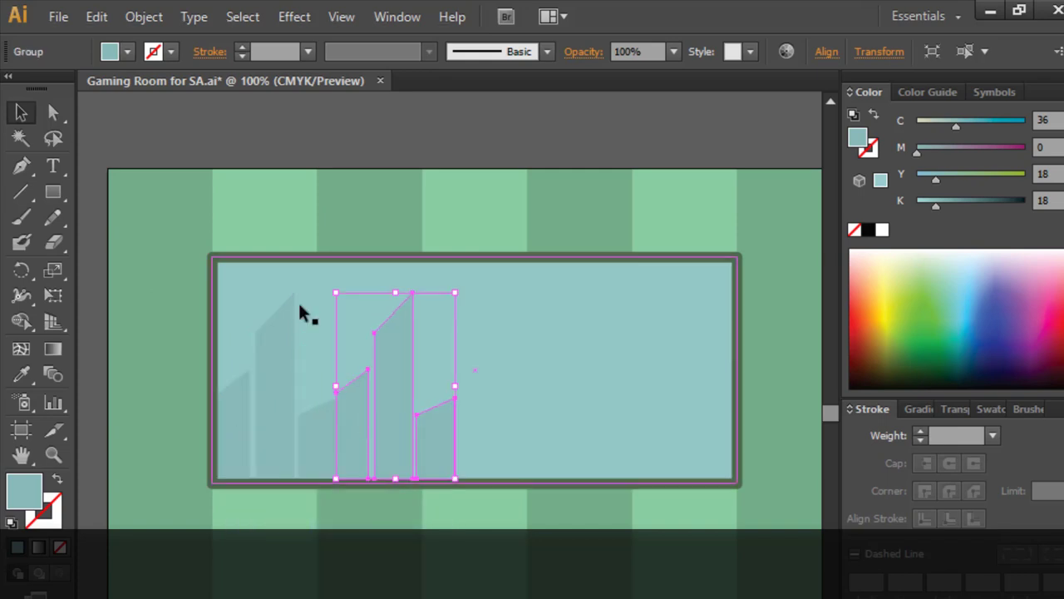
key("a")
left_click(352, 385)
left_click(21, 112)
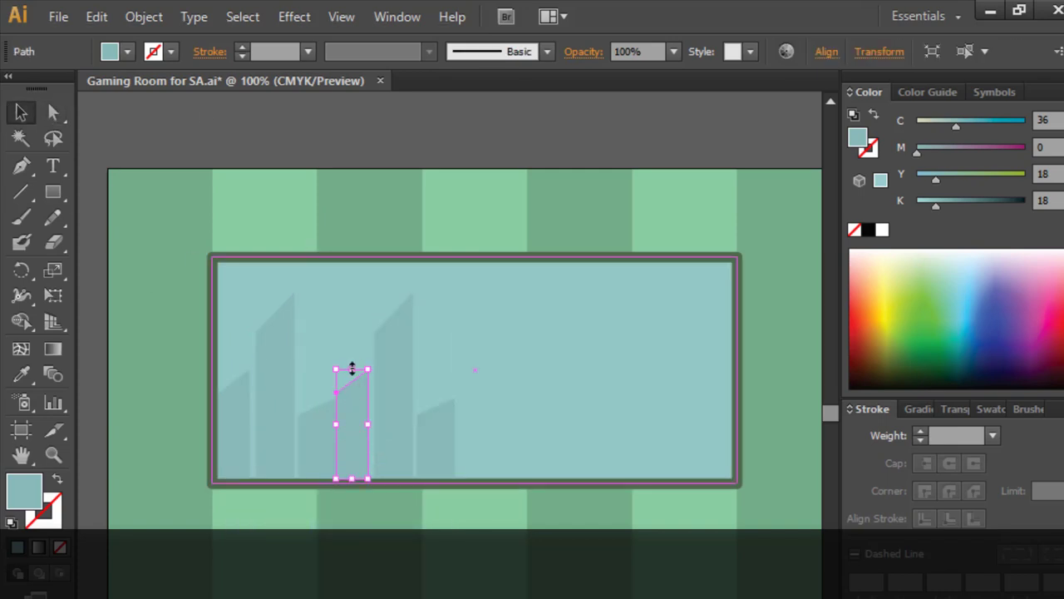
left_click_drag(351, 369, 351, 346)
left_click_drag(408, 432, 414, 433)
left_click(167, 161)
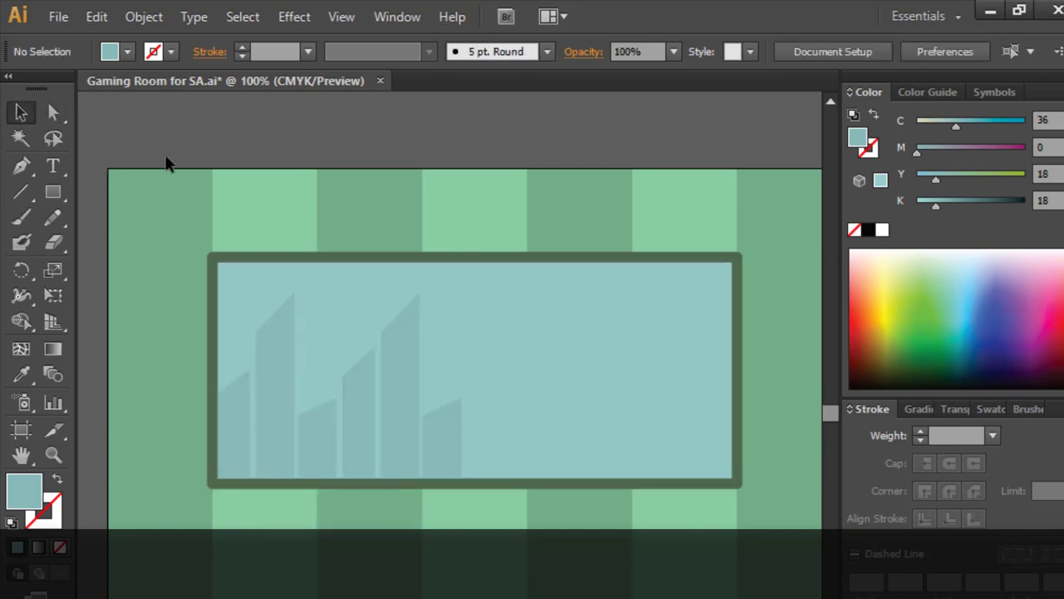
In the copied group, shorten the tall building and stretch the short one much taller
key("a")
left_click(402, 369)
key("v")
left_click_drag(399, 293, 400, 441)
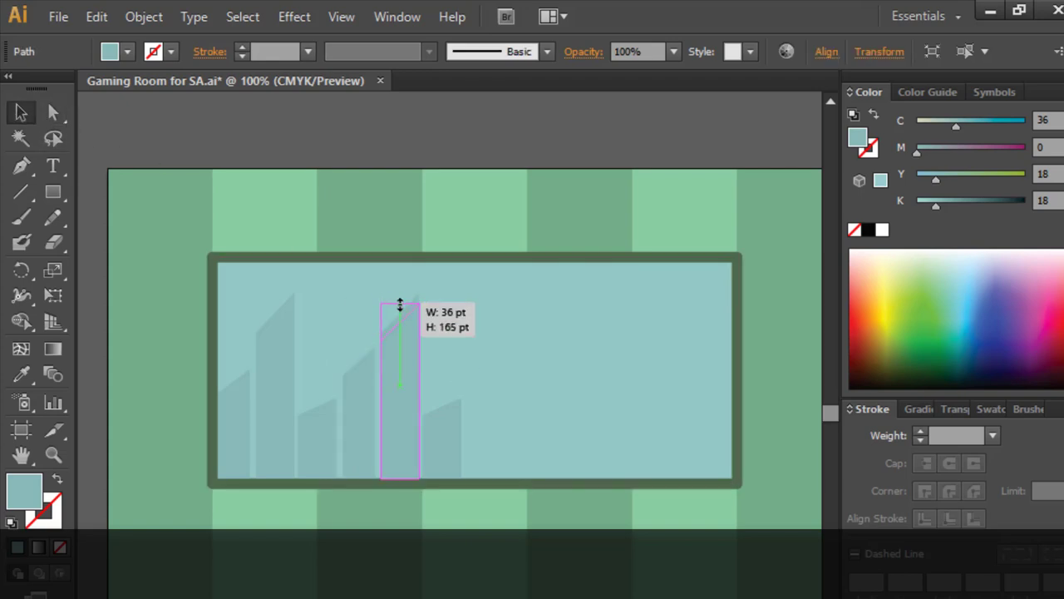
left_click(53, 113)
left_click(440, 441)
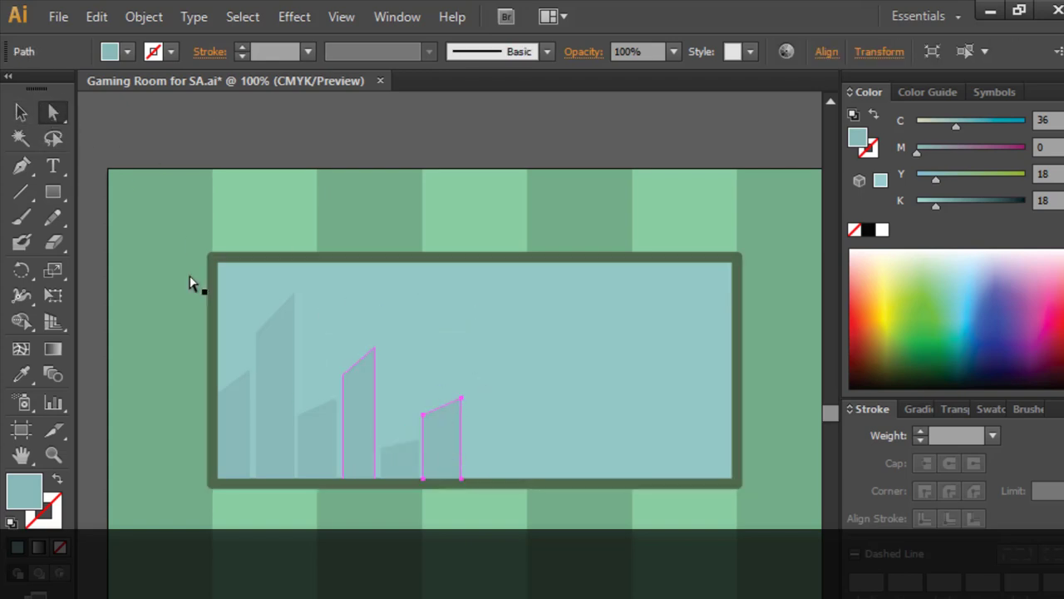
key("v")
left_click_drag(444, 397, 446, 297)
left_click(147, 199)
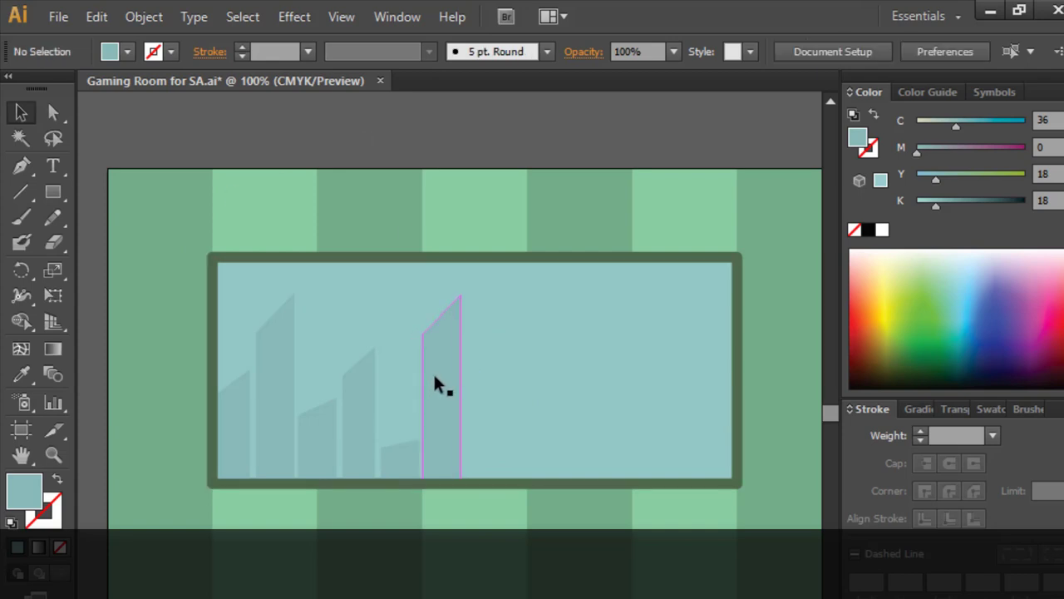
Alt-drag another group copy further right and move its small building to the right
mouse_move(273, 435)
left_mouse_down()
mouse_move(511, 434)
mouse_move(582, 419)
left_mouse_up()
left_click(510, 191)
scroll(523, 259, "down", 2)
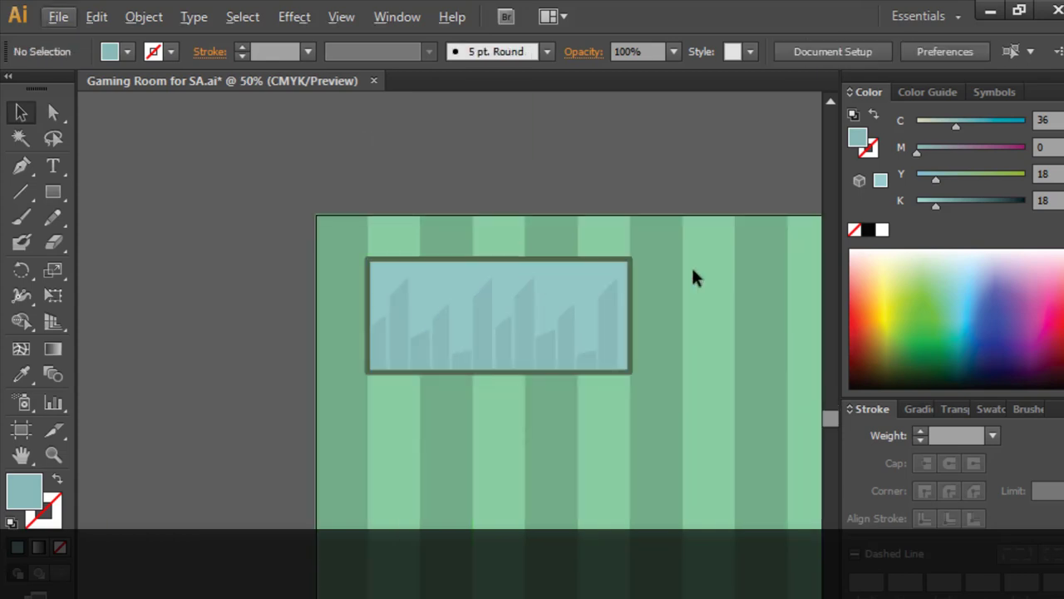
scroll(694, 277, "up", 2)
scroll(471, 444, "up", 2)
key("a")
mouse_move(494, 447)
left_mouse_down()
mouse_move(661, 457)
mouse_move(628, 477)
left_mouse_up()
Pull the last building's right edge back inside the window frame with Direct Selection
scroll(658, 459, "up", 2)
key("ctrl+shift+a")
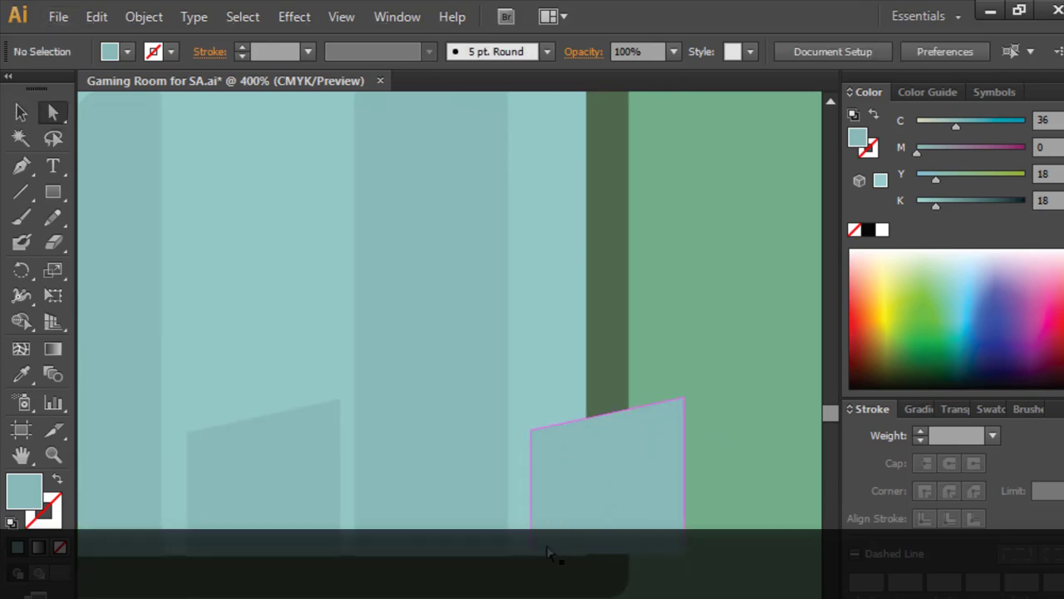
scroll(545, 549, "up", 2)
scroll(700, 446, "down", 1)
left_click(787, 295)
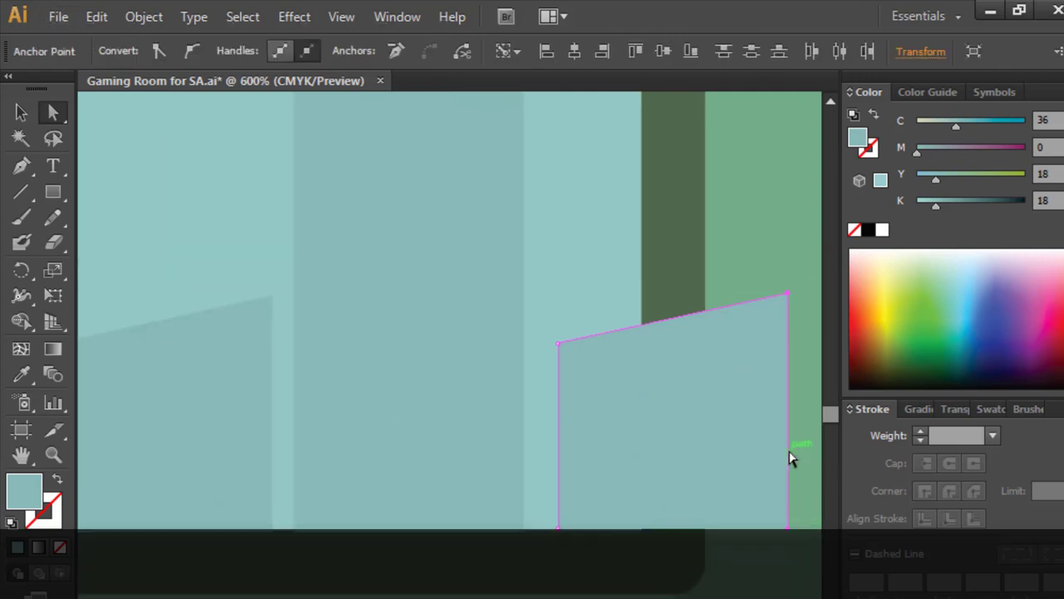
left_click_drag(789, 457, 638, 460)
key("ctrl+shift+a")
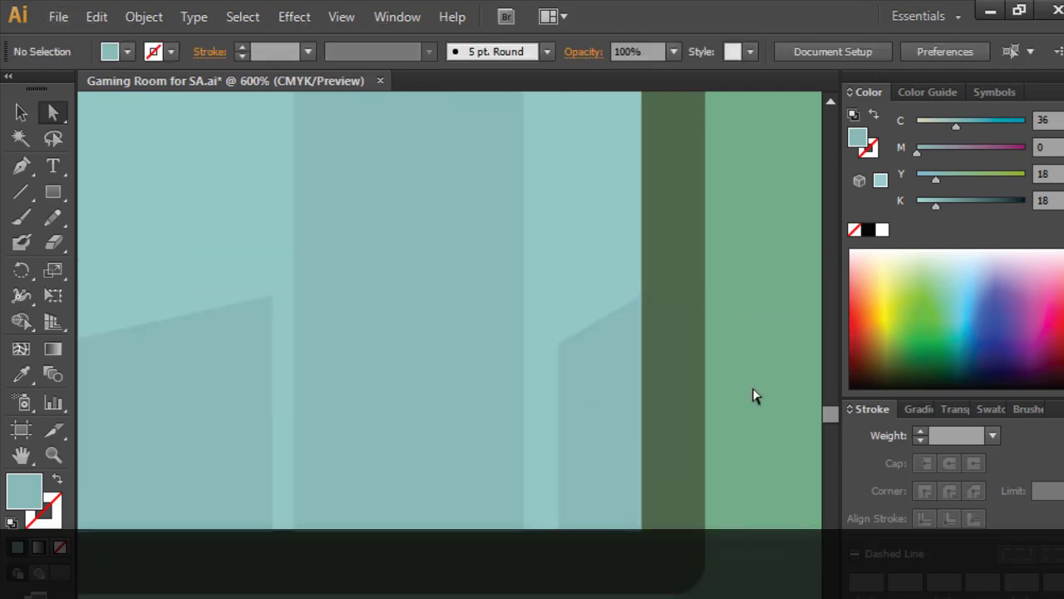
scroll(753, 396, "down", 4)
scroll(374, 450, "down", 2)
Lighten the window rectangle's glass colour with the K slider
key("v")
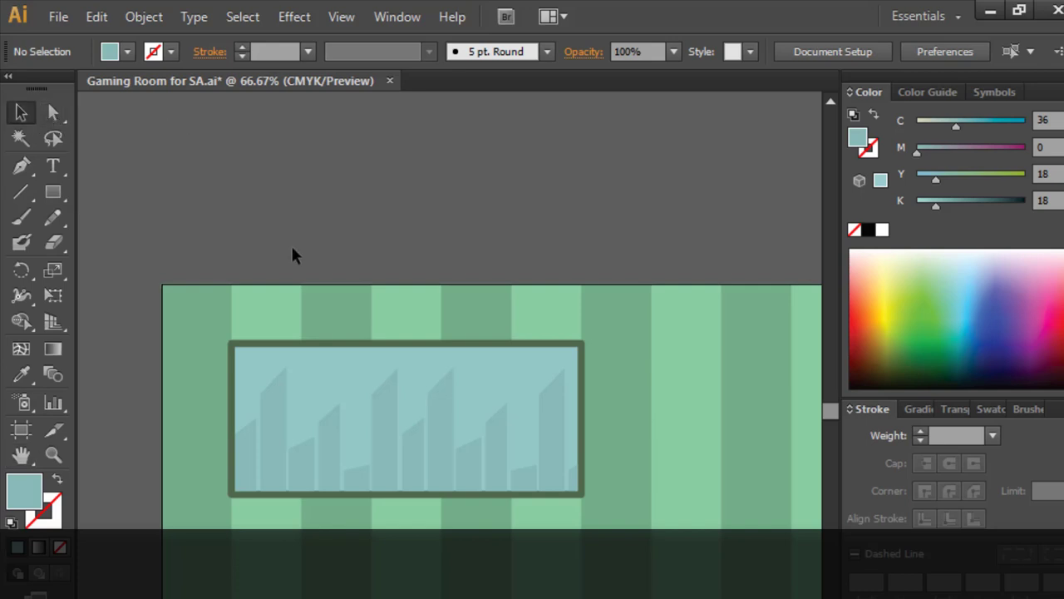
left_click(297, 375)
key("ctrl+1")
left_click_drag(923, 177, 927, 177)
left_click_drag(925, 205, 920, 206)
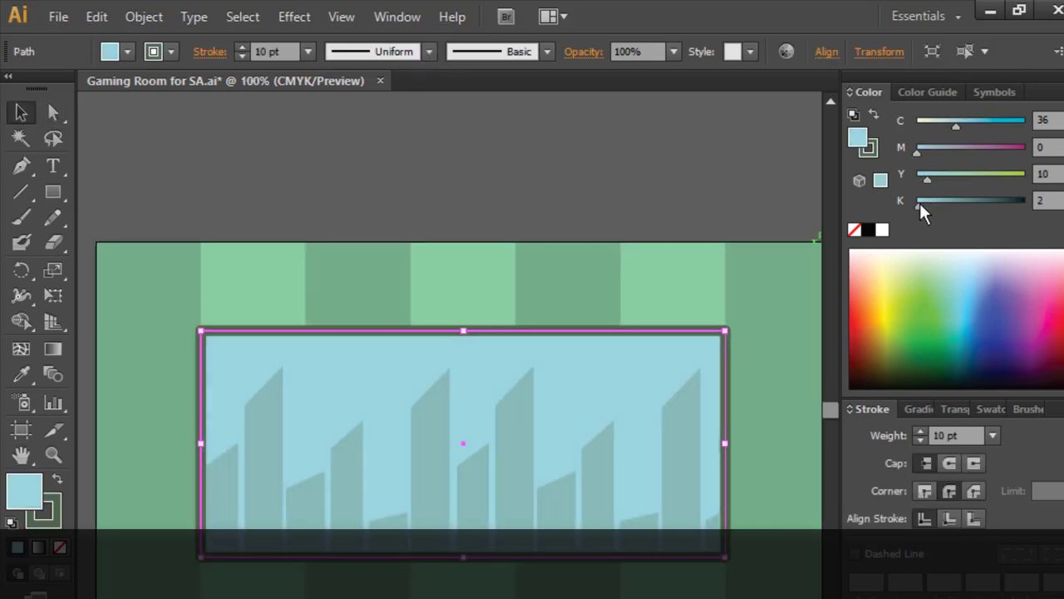
Lighten several individual building silhouettes slightly with the K slider
key("ctrl+shift+a")
left_click(53, 112)
left_click(262, 449)
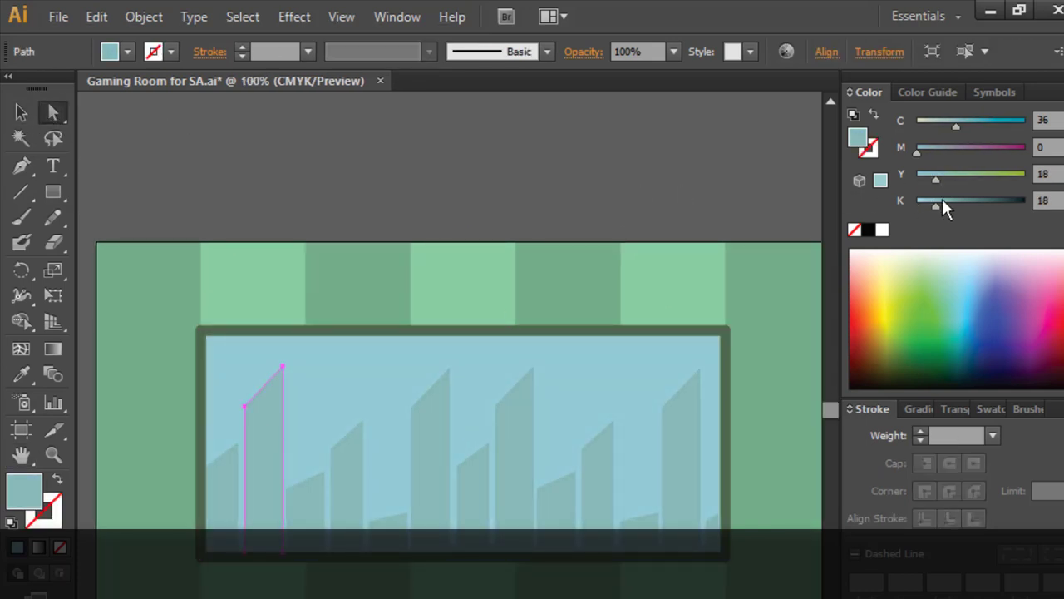
left_click(337, 491)
left_click_drag(939, 206, 935, 207)
left_click(430, 449)
left_click(472, 474)
left_click(555, 499)
left_click(634, 525)
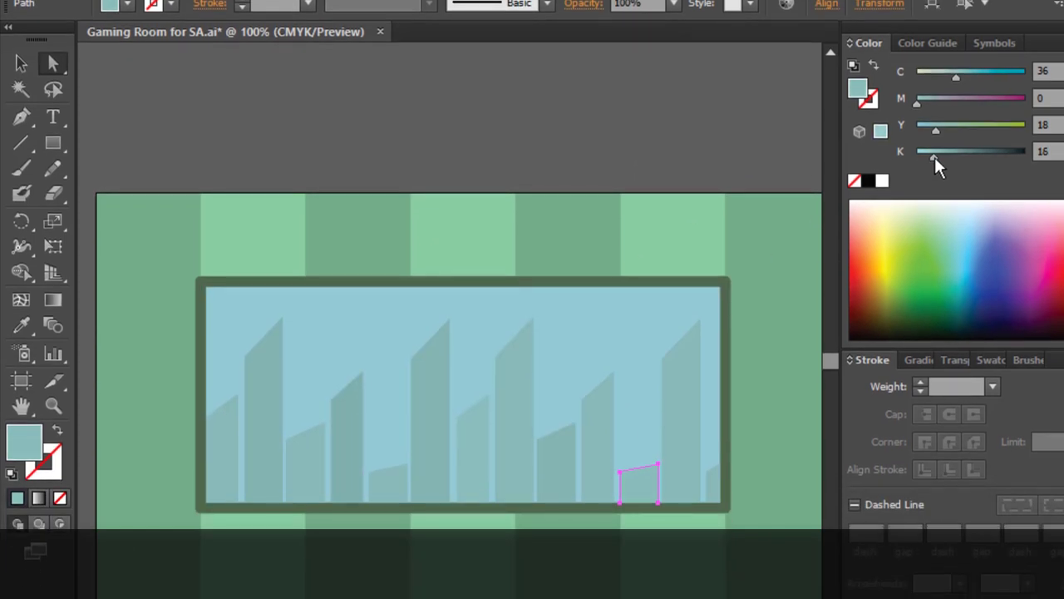
Darken the small building at the window's right edge, then zoom out to the whole room
left_click(712, 486)
left_click_drag(939, 156, 948, 157)
left_click(708, 147)
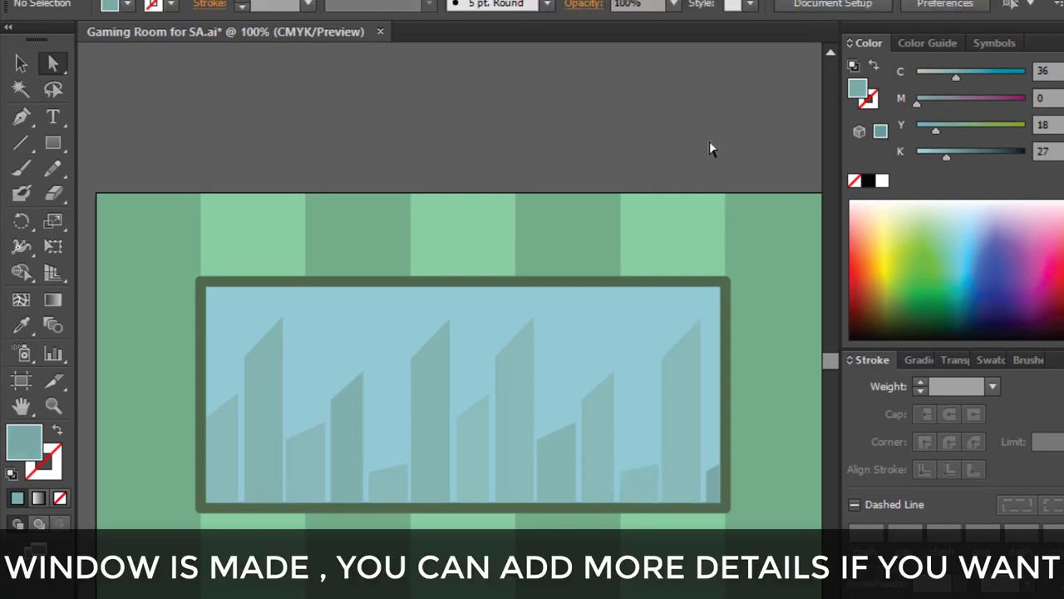
key("ctrl+minus")
key("ctrl+minus")
left_click_drag(770, 504, 502, 337)
key("ctrl+minus")
key("v")
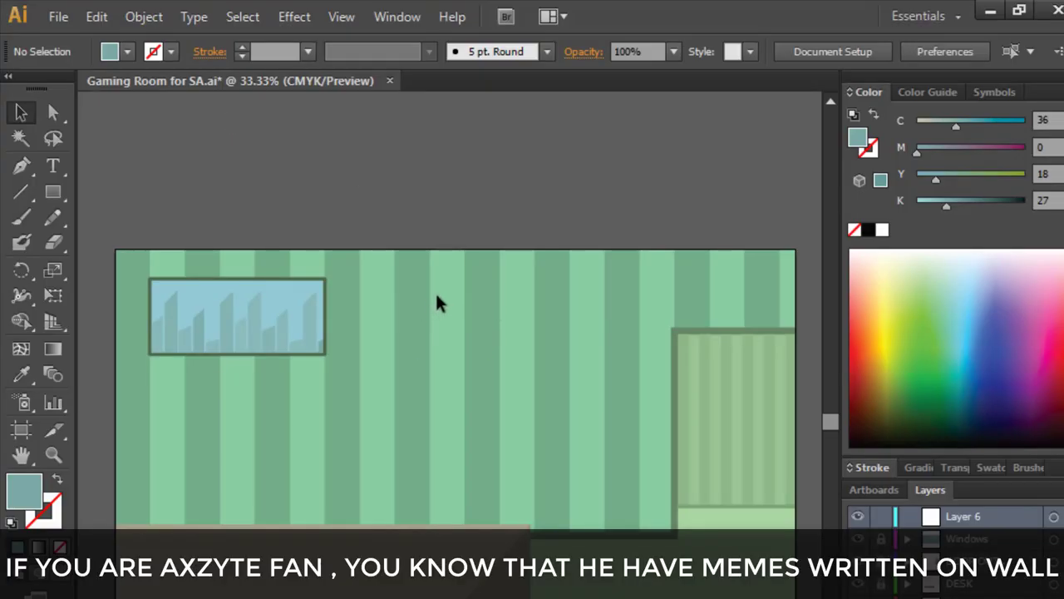
Name Layer 6 'MEME WINDOW!' in its Layer Options
double_click(971, 516)
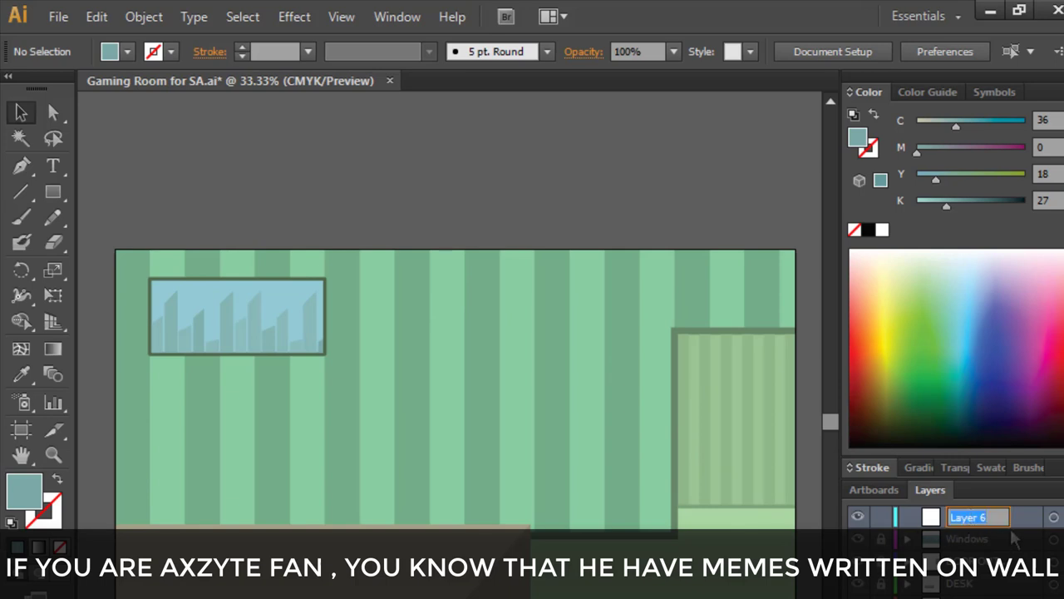
double_click(992, 522)
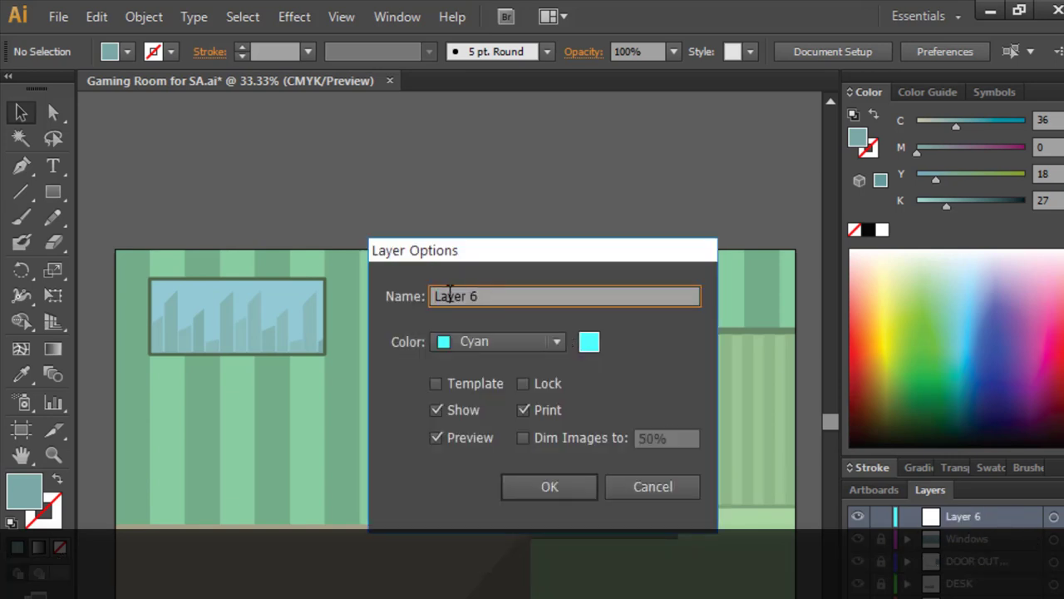
type("em")
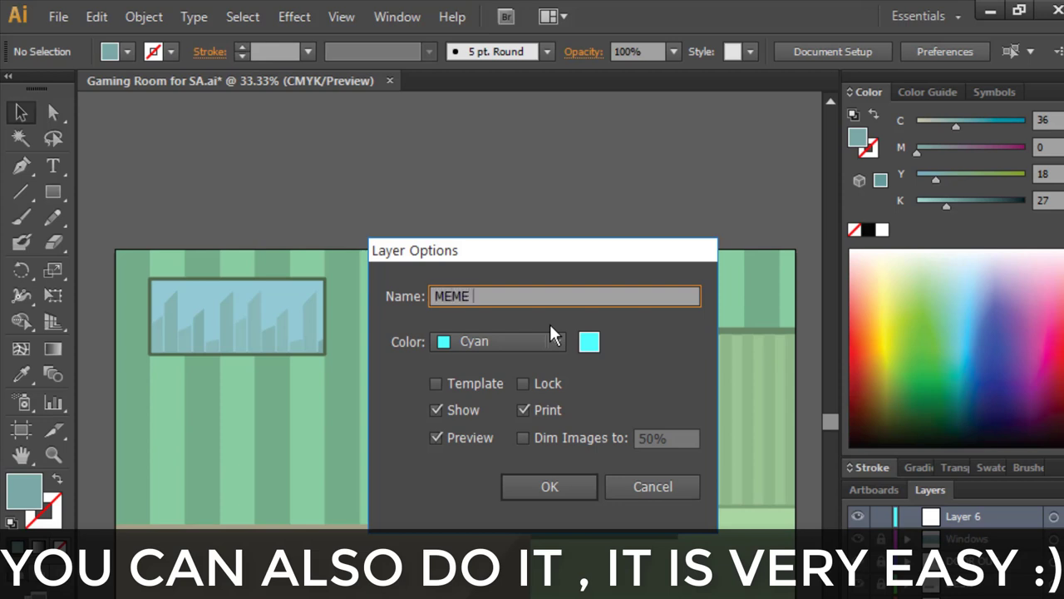
type("NDOW!")
key("Return")
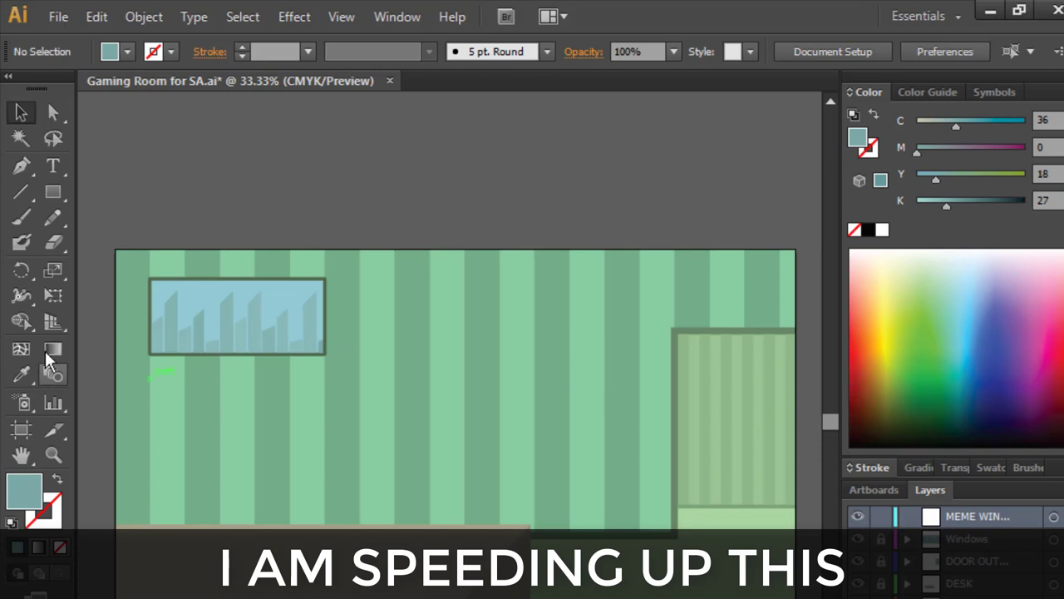
Draw a rectangle right of the window and fill it with a darkened stripe green
key("m")
mouse_move(466, 280)
left_mouse_down()
mouse_move(661, 358)
mouse_move(640, 352)
left_mouse_up()
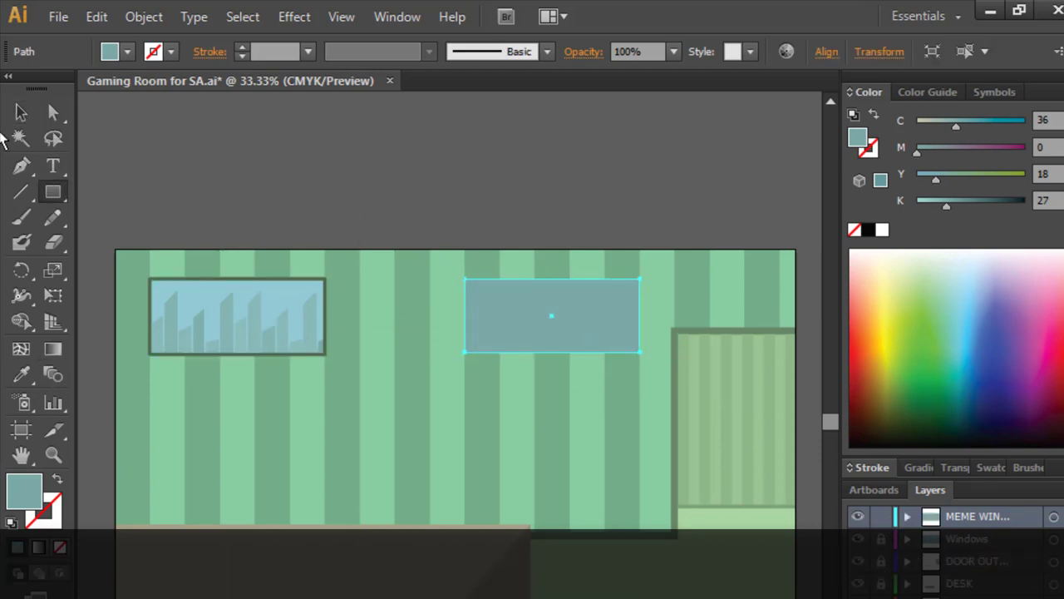
key("v")
left_click(21, 373)
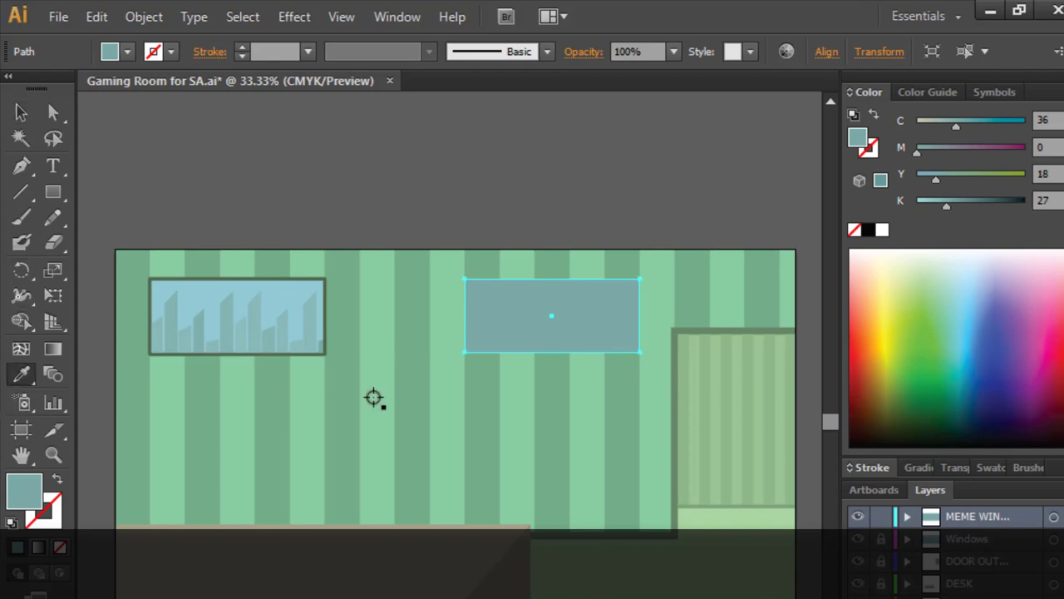
left_click(408, 397)
key("v")
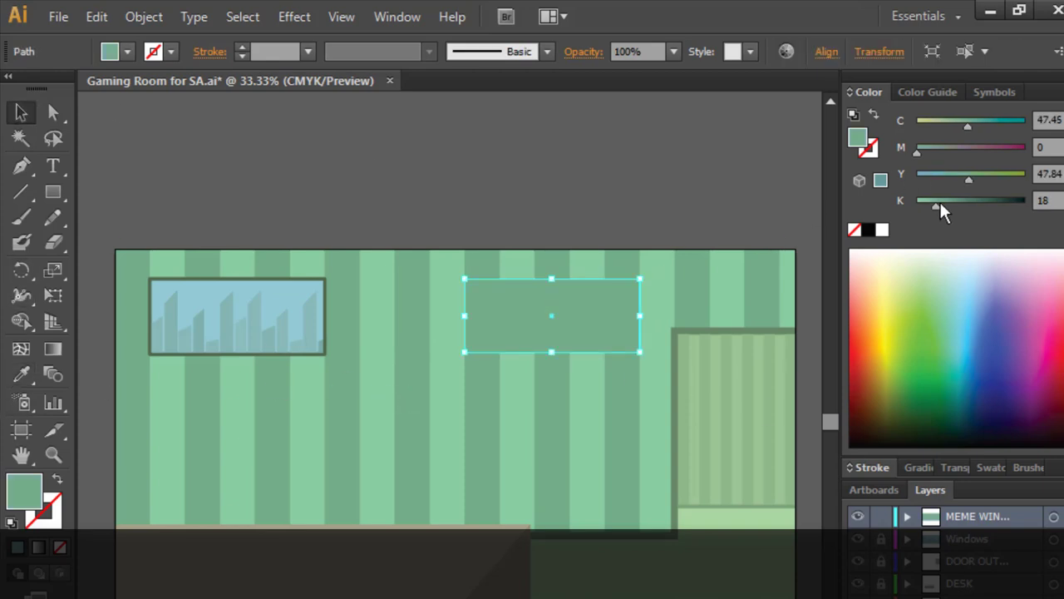
left_click_drag(941, 204, 998, 218)
Give the rectangle a 10 pt dark green (K 70) border
left_click(869, 148)
left_click(307, 51)
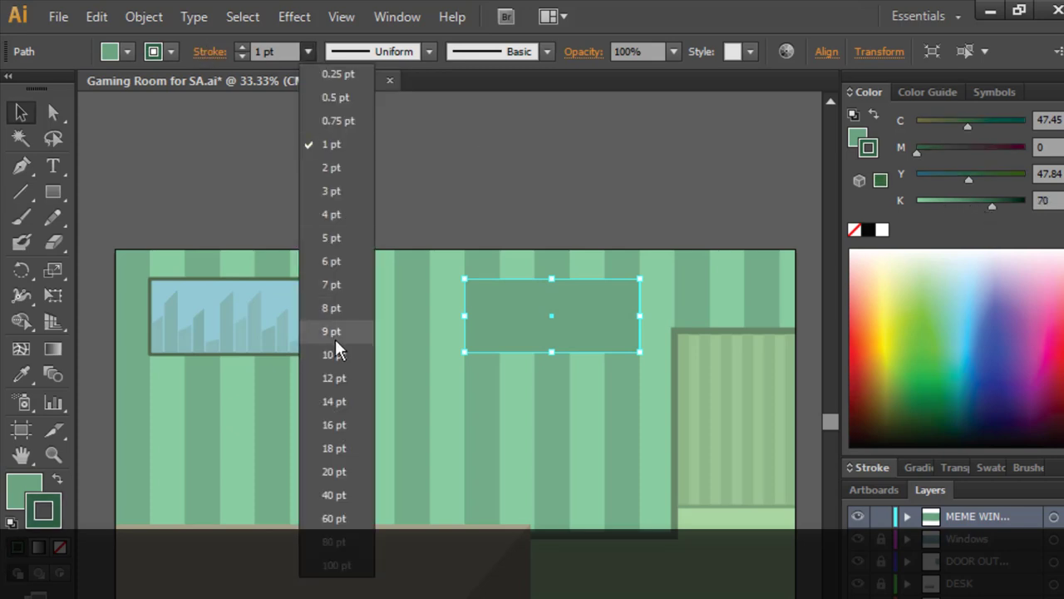
left_click(337, 356)
left_click(461, 214)
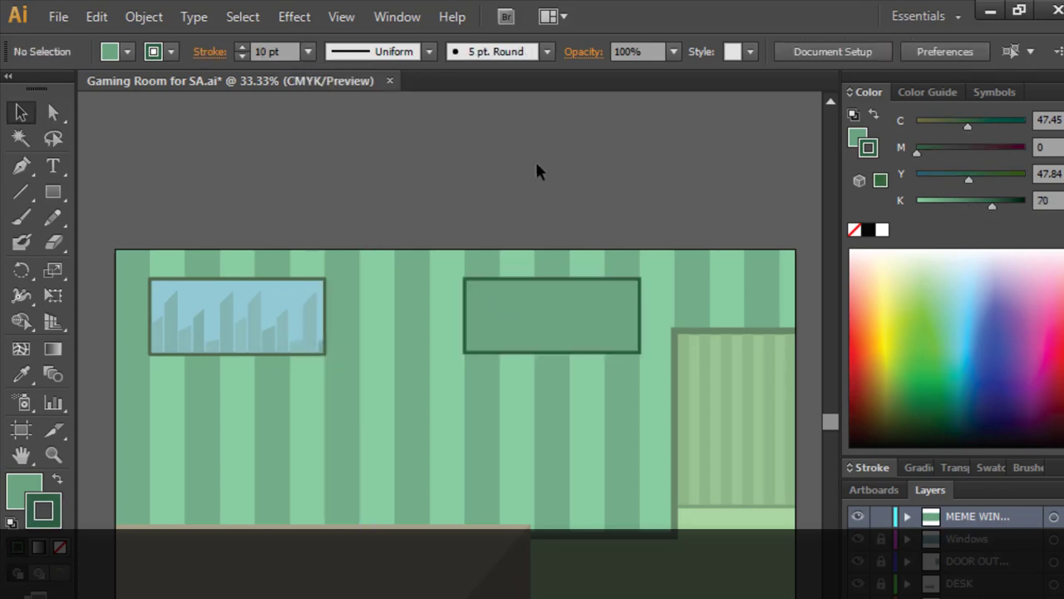
Set the board's border to Round Join
left_click(599, 303)
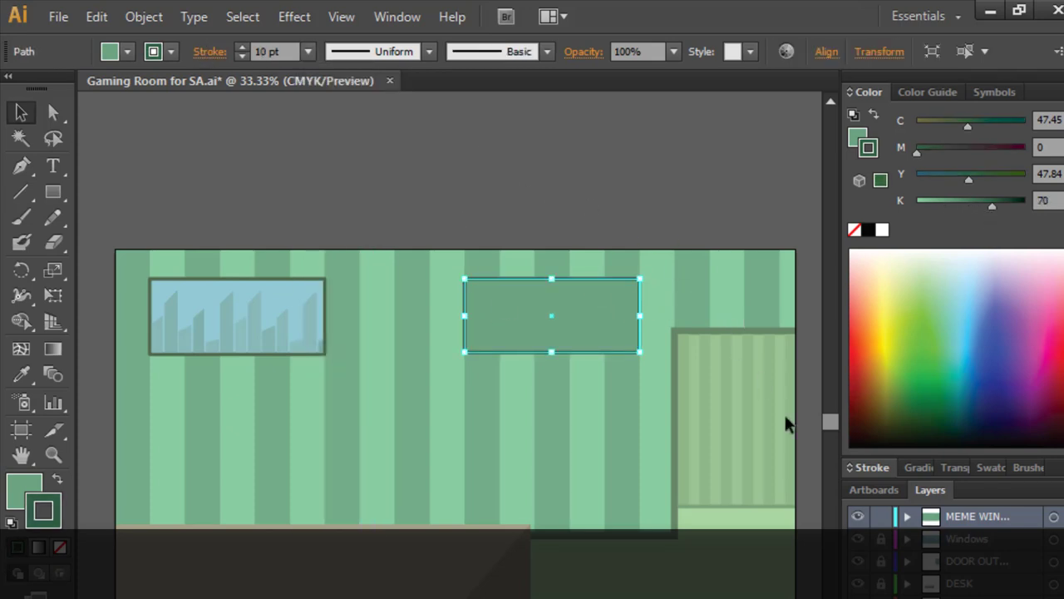
left_click(877, 469)
left_click(950, 491)
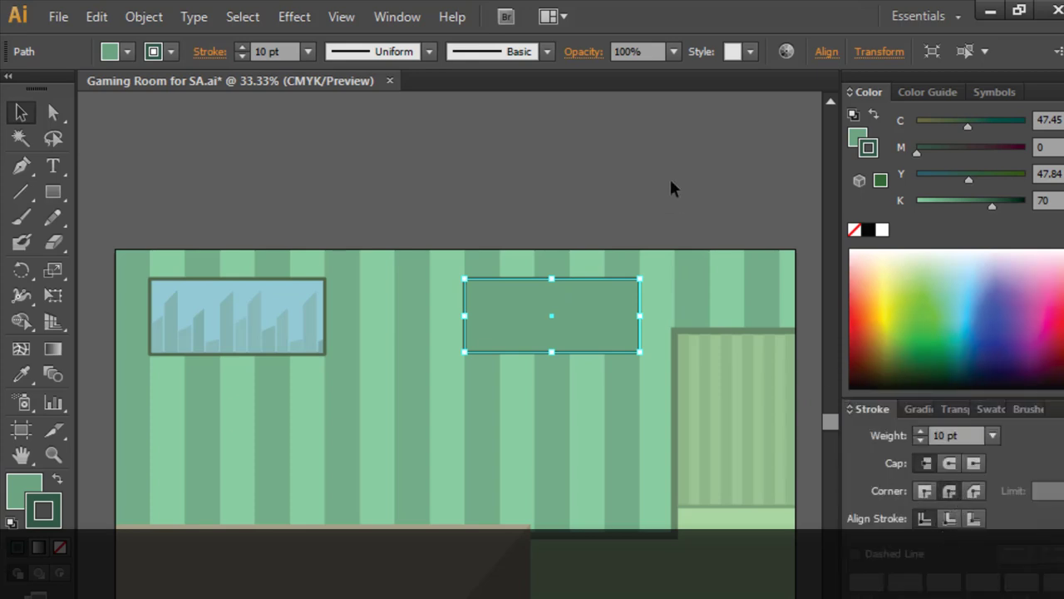
left_click(664, 212)
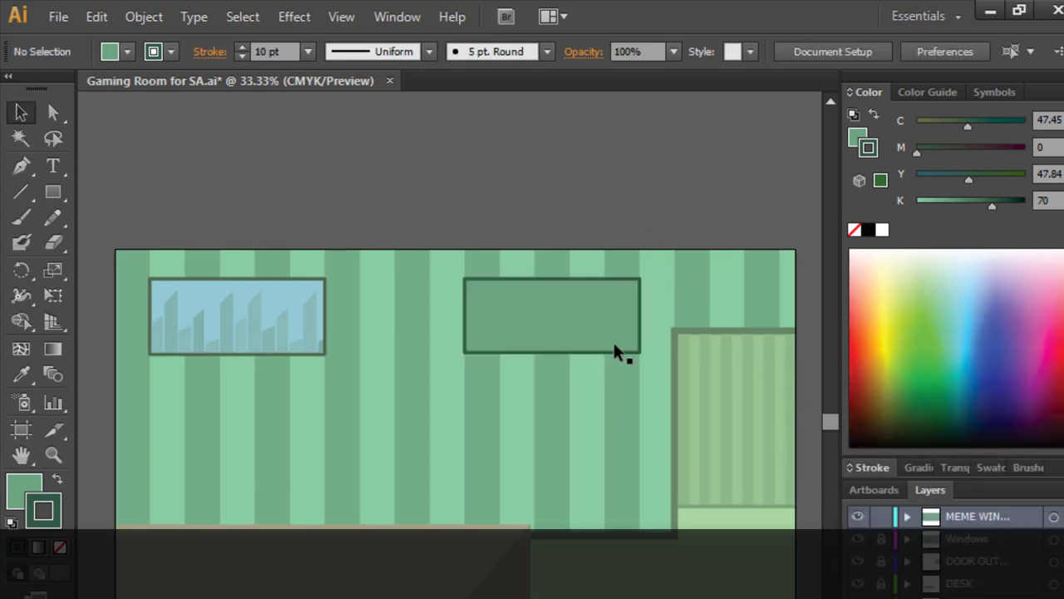
scroll(615, 351, "up", 2)
scroll(618, 280, "up", 2)
scroll(618, 283, "down", 3)
scroll(469, 259, "up", 1)
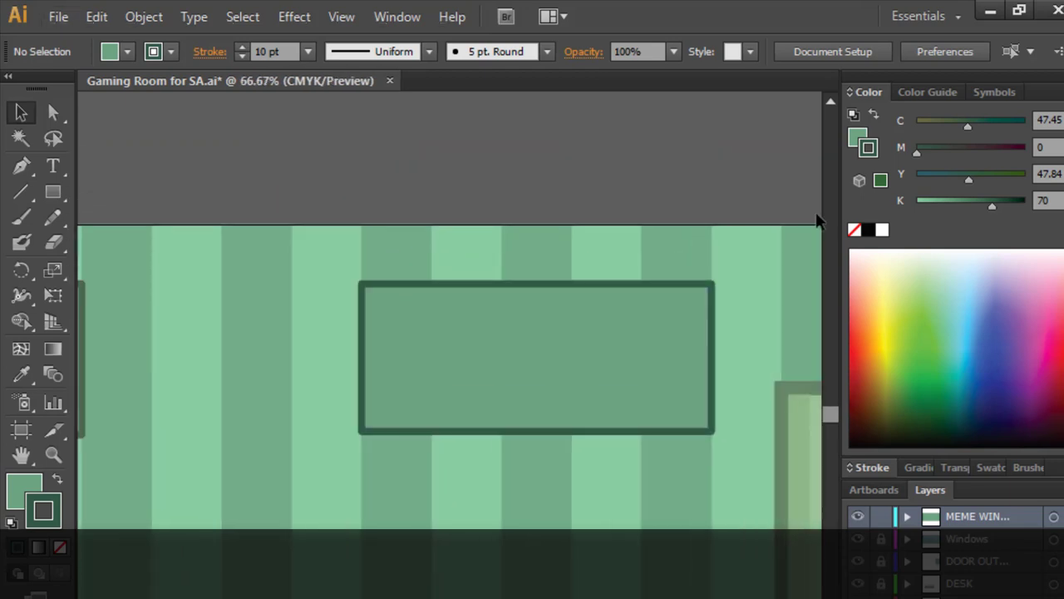
Collapse the panel dock to icons and peek at Transparency, Brushes, Layers and Color
left_click(1054, 94)
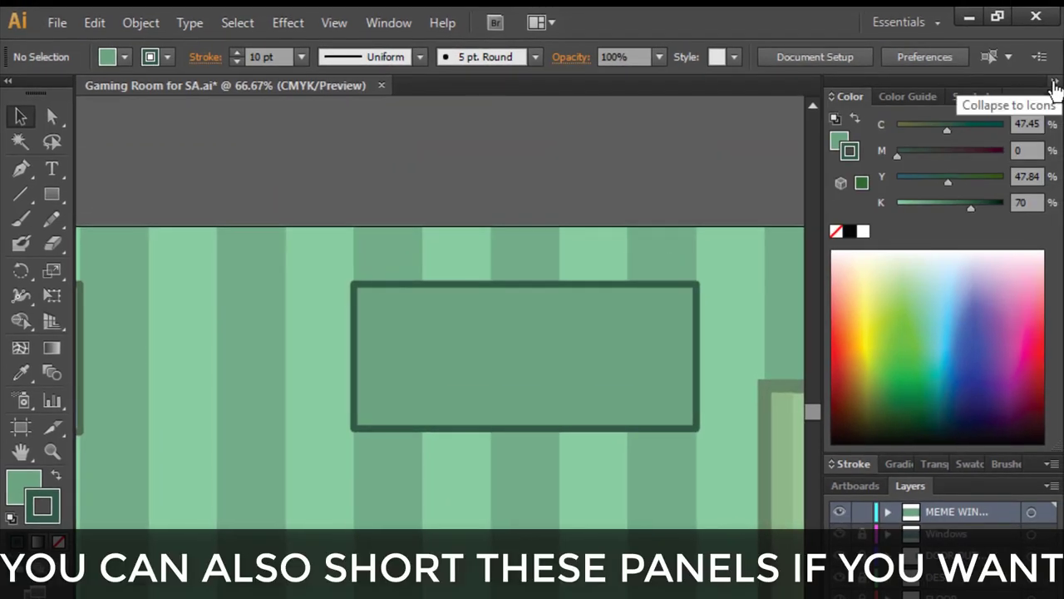
left_click(1055, 85)
left_click(1045, 272)
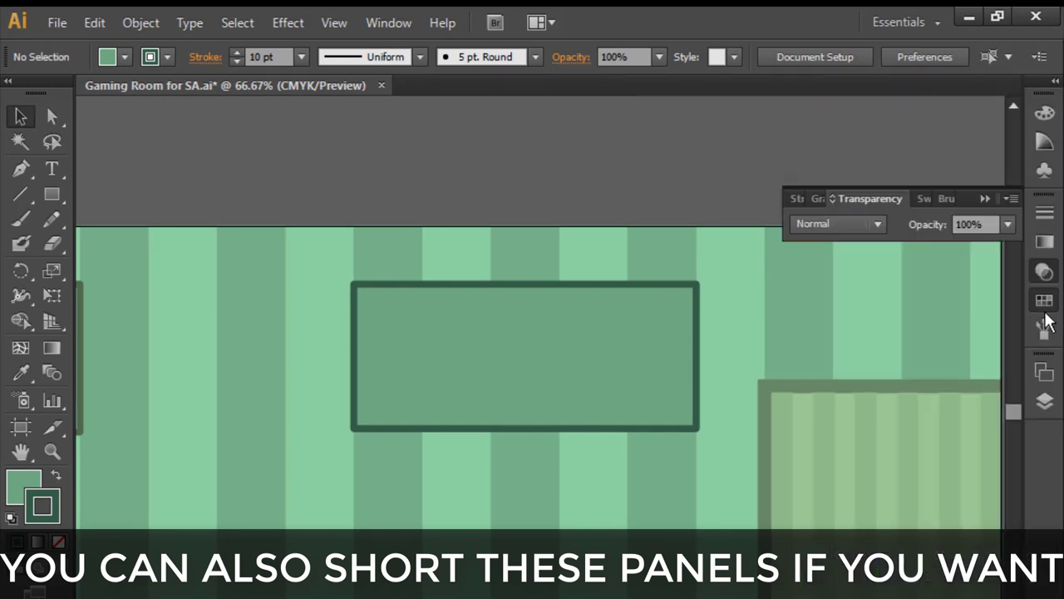
left_click(1045, 329)
left_click(1046, 374)
left_click(1046, 398)
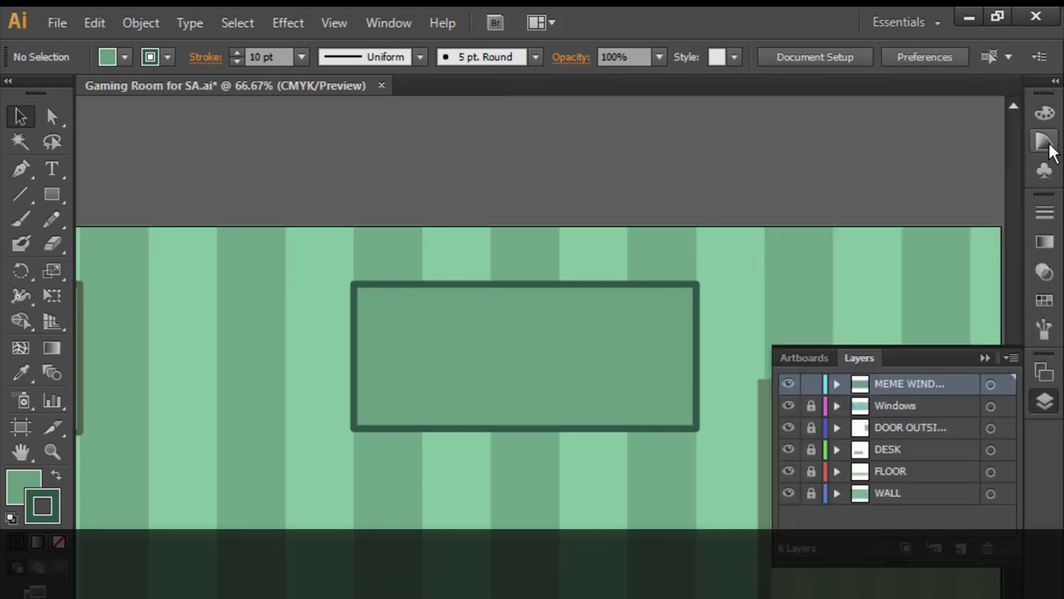
left_click(1046, 114)
left_click(1046, 118)
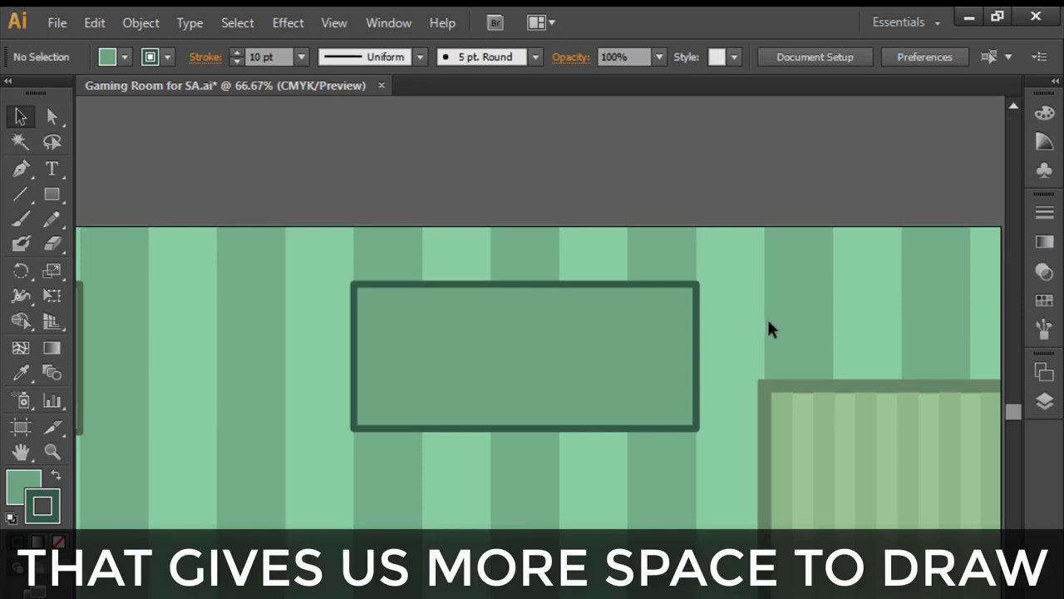
With the board selected, try the Color, Symbols, Stroke, Gradient, Transparency, Swatches and Layers icons
left_click(632, 315)
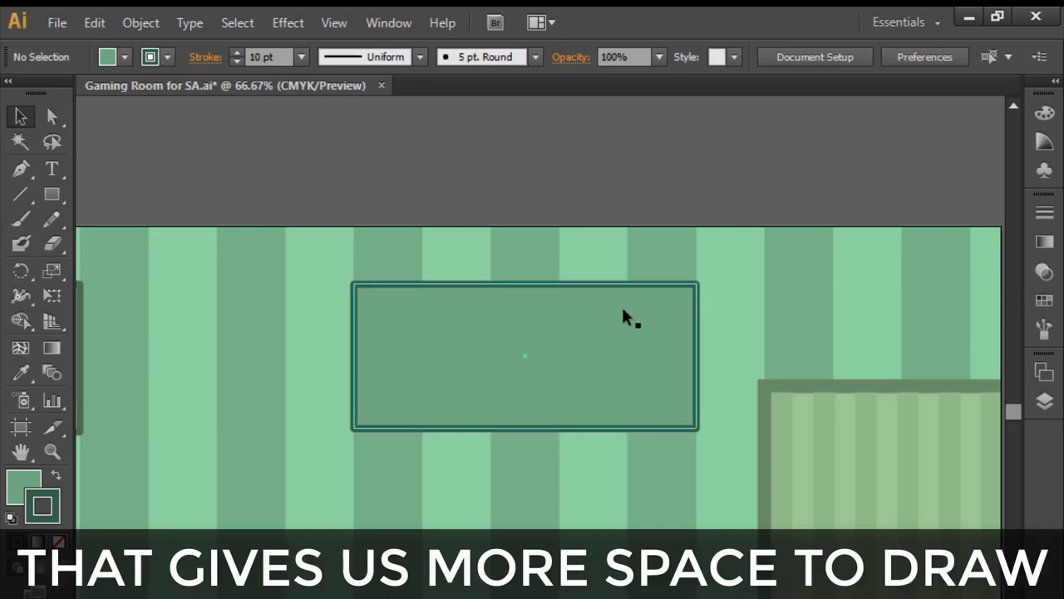
left_click(1045, 114)
left_click(1045, 171)
left_click(1045, 214)
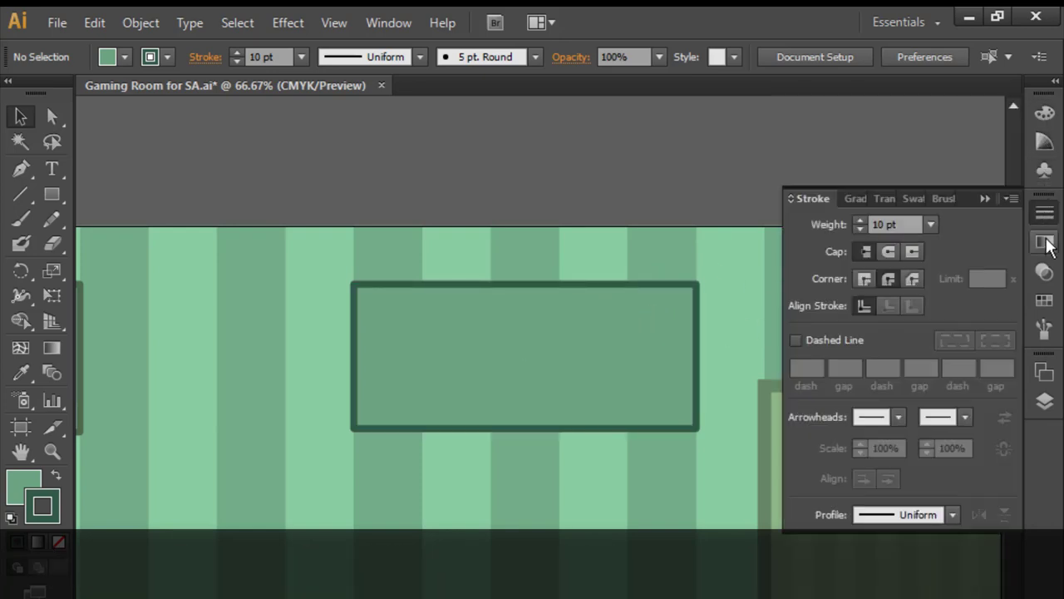
left_click(1046, 241)
left_click(1045, 270)
left_click(1046, 300)
left_click(1045, 328)
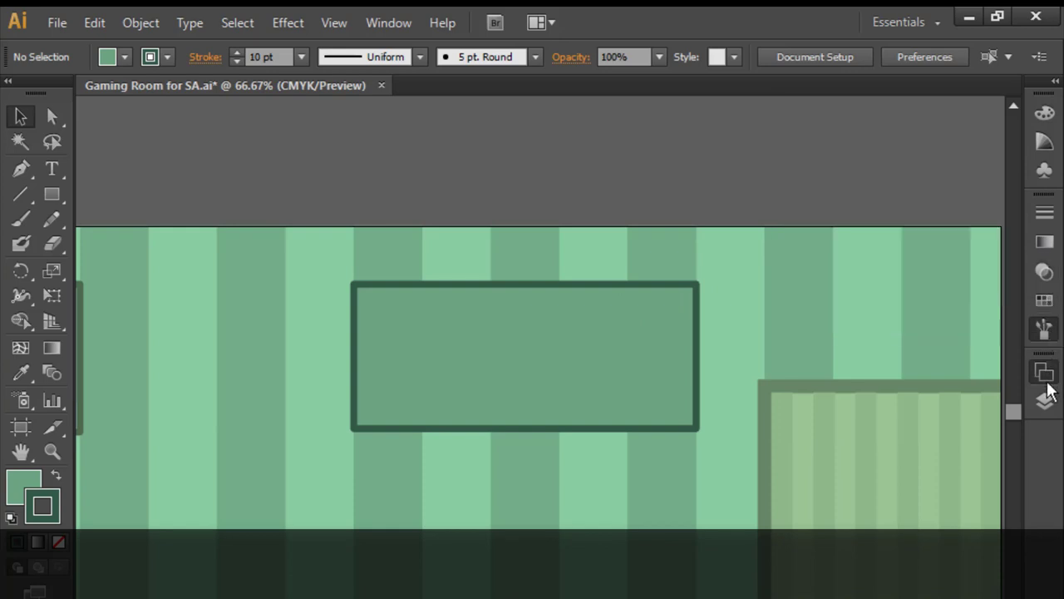
left_click(1046, 402)
left_click(1045, 113)
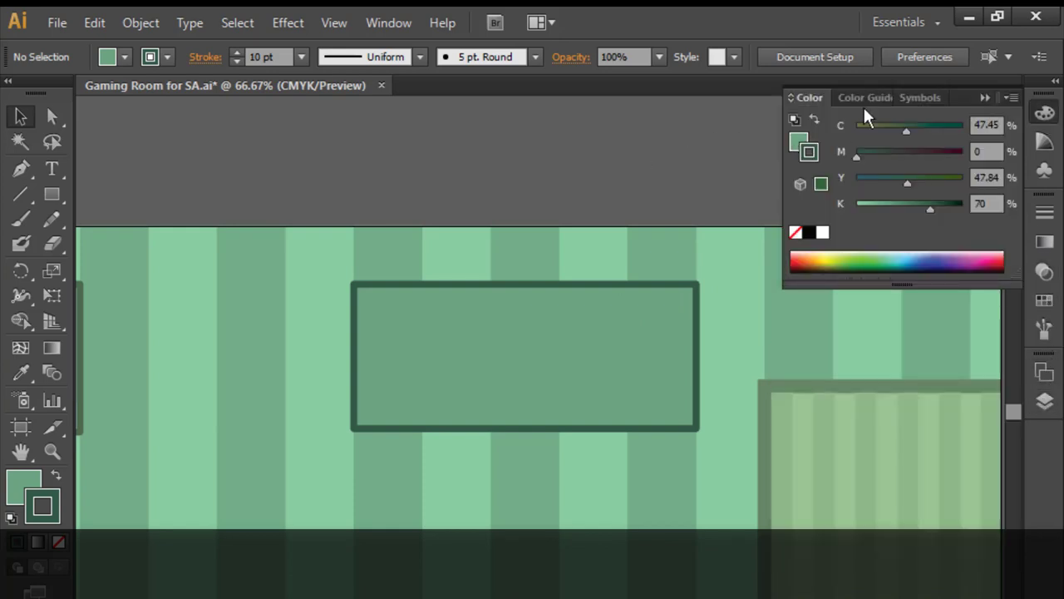
left_click(1046, 117)
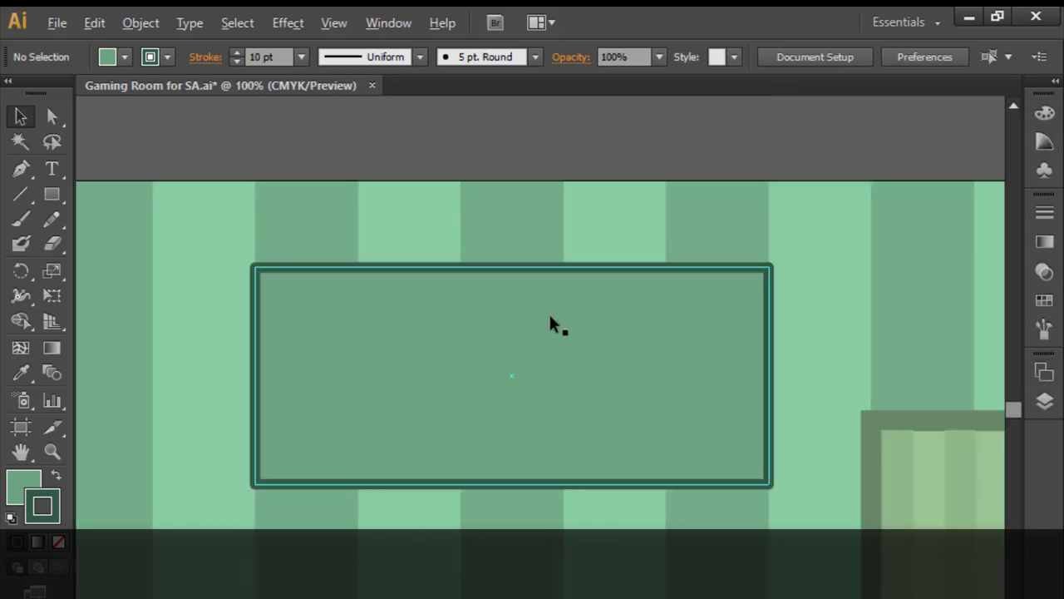
Zoom in on the green board and switch to the Type tool
key("ctrl+plus")
left_click(491, 304)
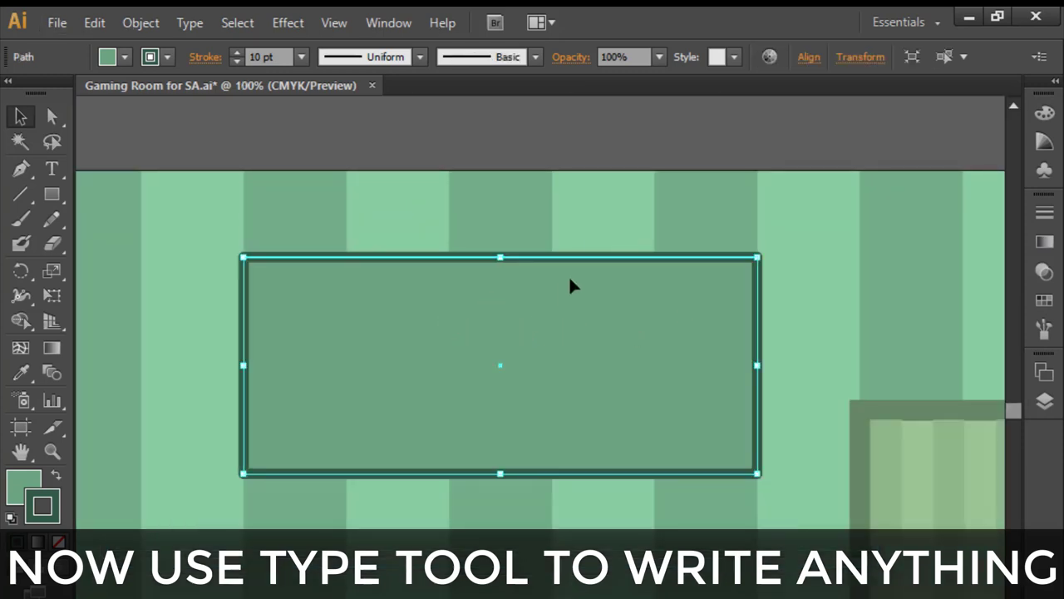
left_click(628, 143)
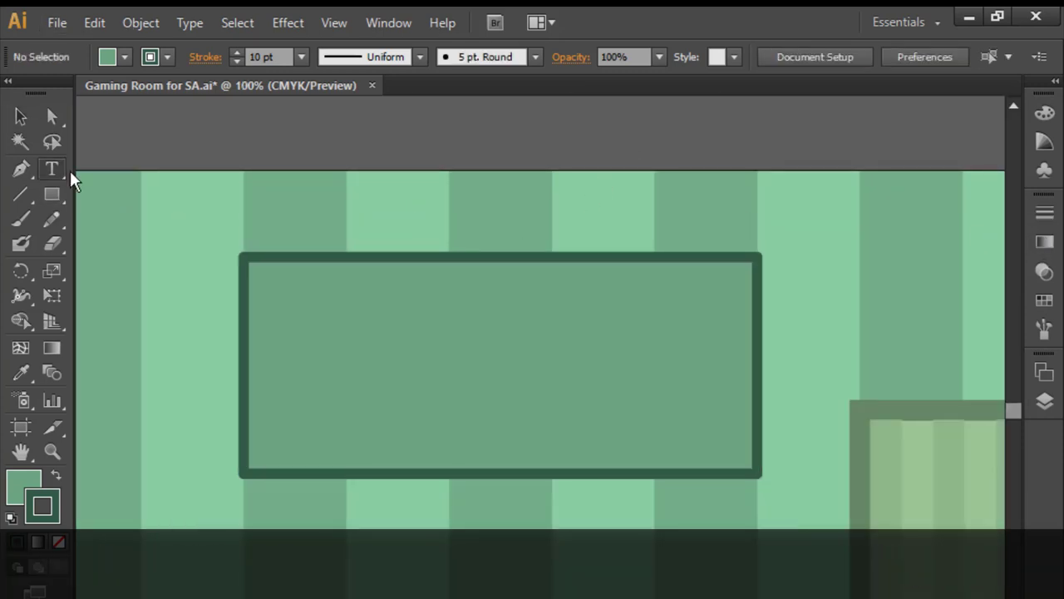
left_click(53, 170)
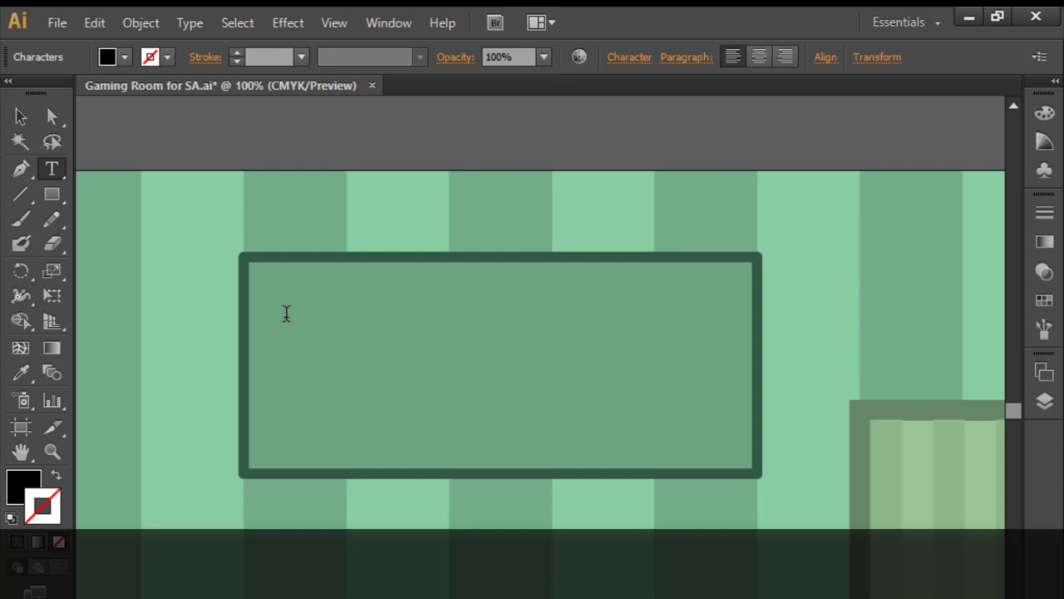
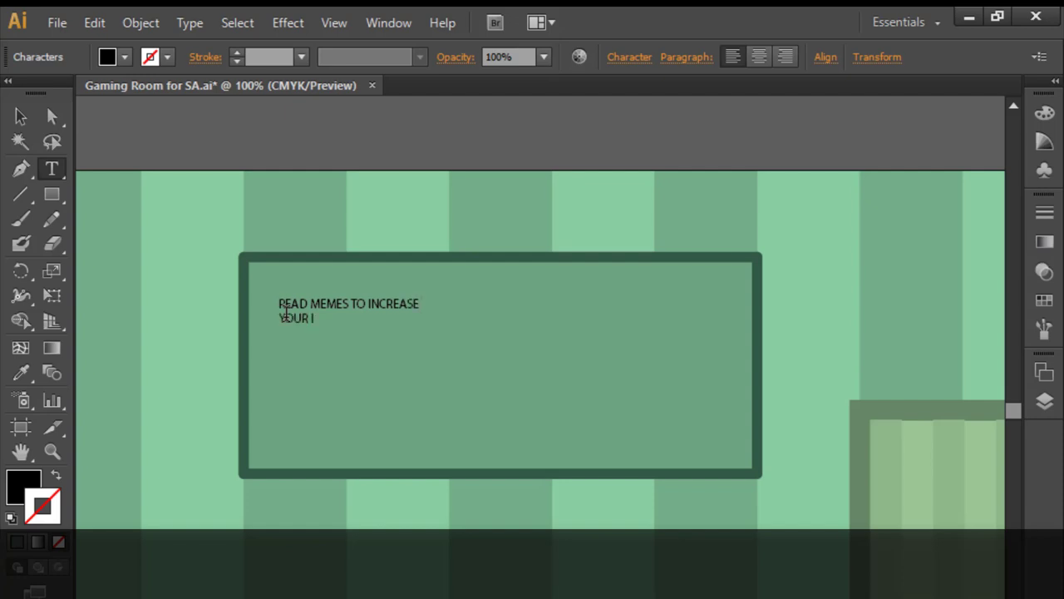
Centre-align both lines of the meme sign text
left_click(735, 58)
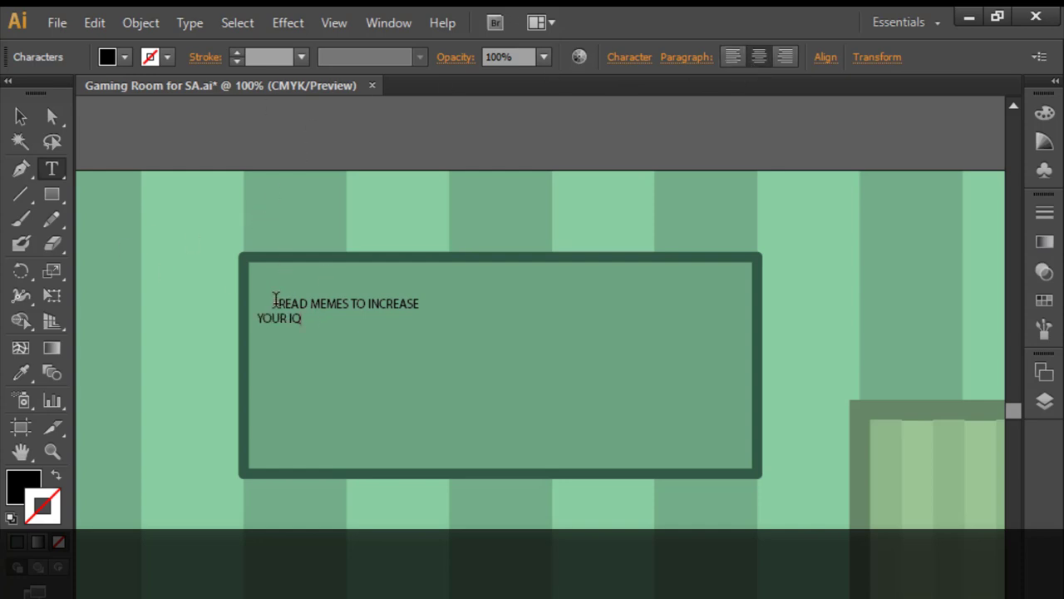
key("ctrl+z")
left_click(324, 319)
mouse_move(324, 319)
left_mouse_down()
mouse_move(275, 319)
mouse_move(272, 288)
left_mouse_up()
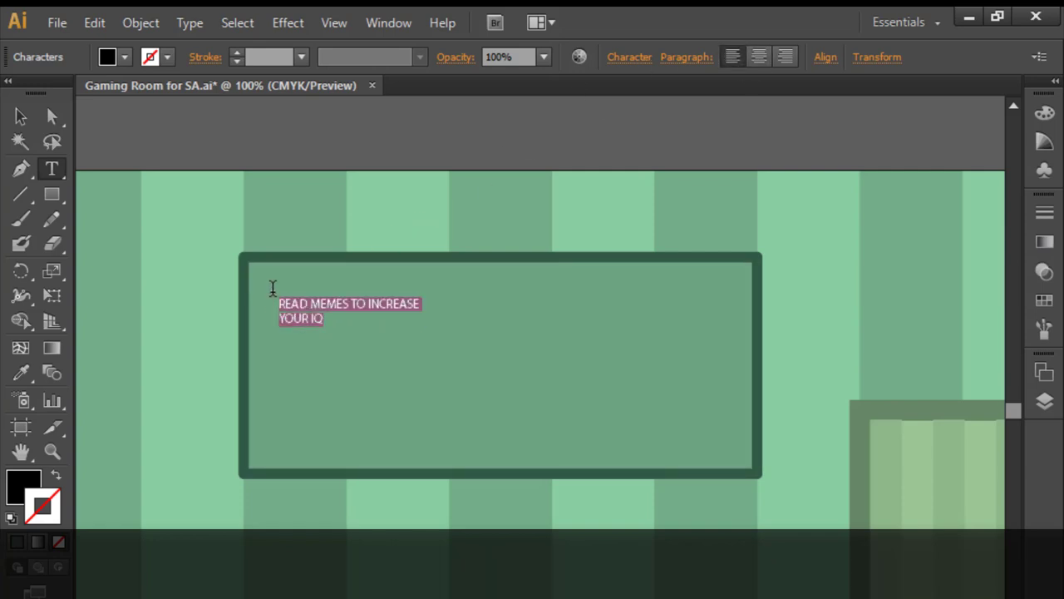
left_click(764, 57)
key("Escape")
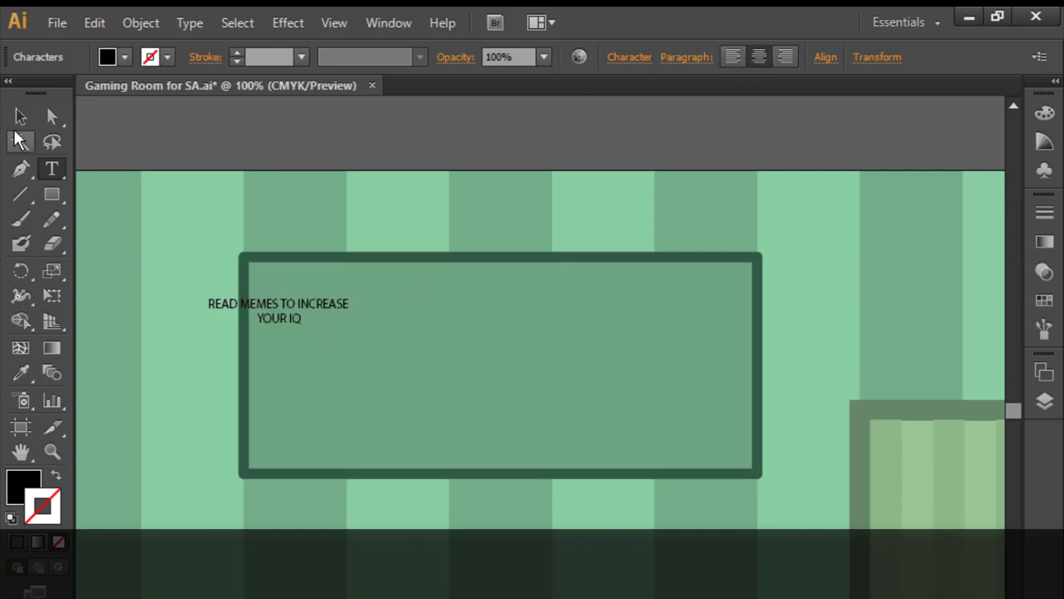
Move the sign text into the dark green frame and enlarge it proportionally to fill it
left_click(250, 323)
left_click_drag(250, 323, 405, 323)
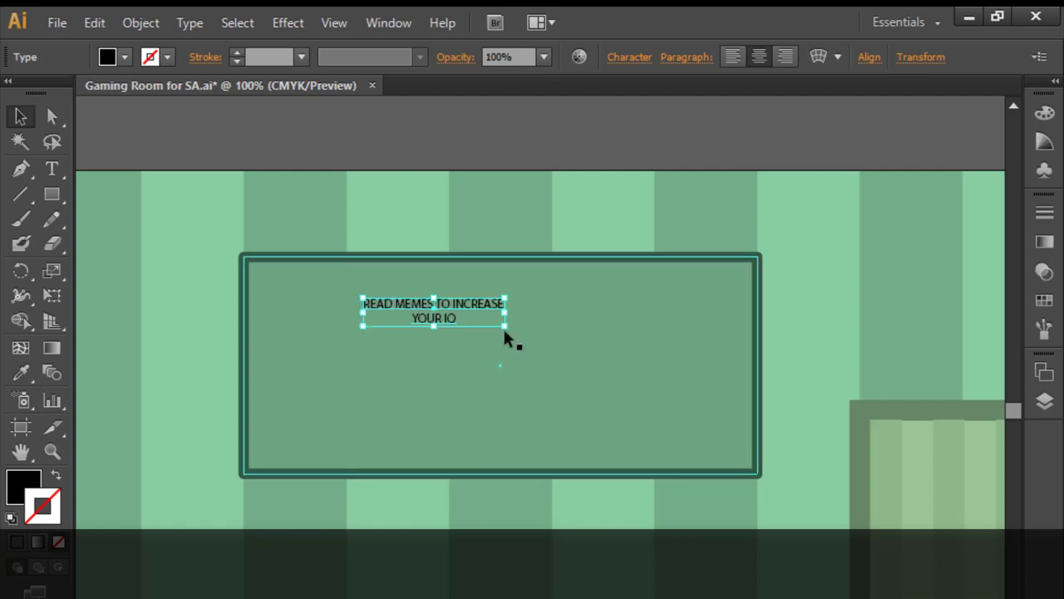
mouse_move(504, 325)
left_mouse_down()
mouse_move(745, 504)
mouse_move(744, 526)
left_mouse_up()
left_click_drag(630, 325, 555, 343)
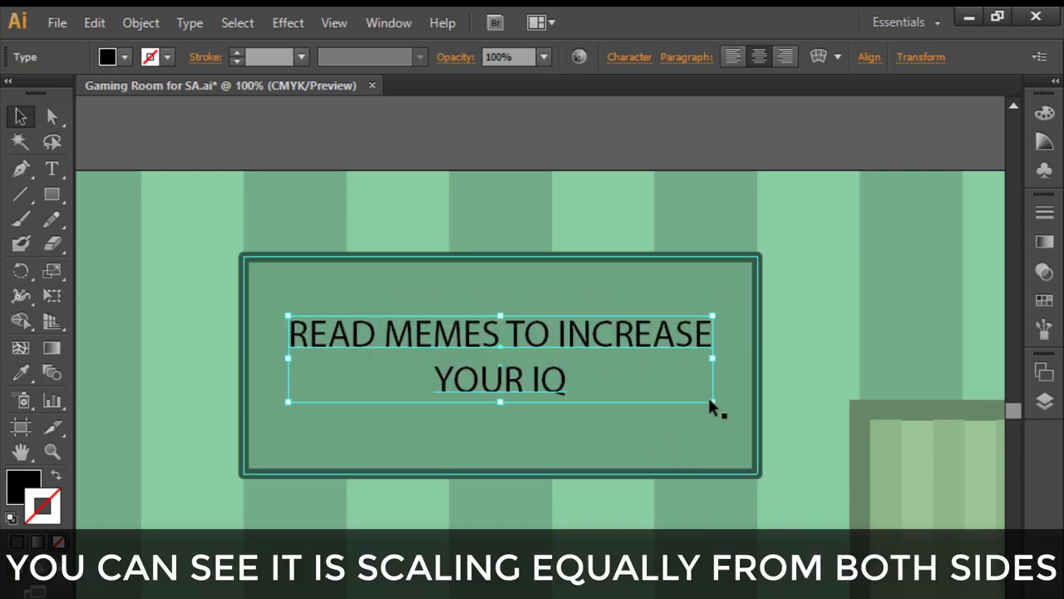
mouse_move(713, 402)
left_mouse_down()
mouse_move(697, 458)
mouse_move(682, 441)
left_mouse_up()
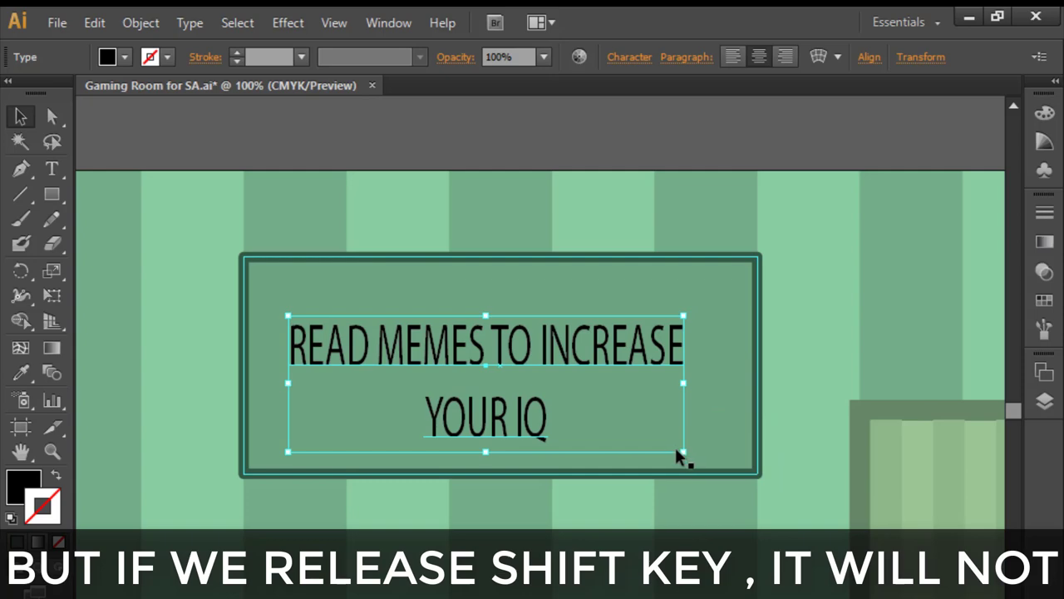
mouse_move(708, 404)
left_mouse_down()
mouse_move(462, 383)
mouse_move(589, 414)
mouse_move(756, 535)
left_mouse_up()
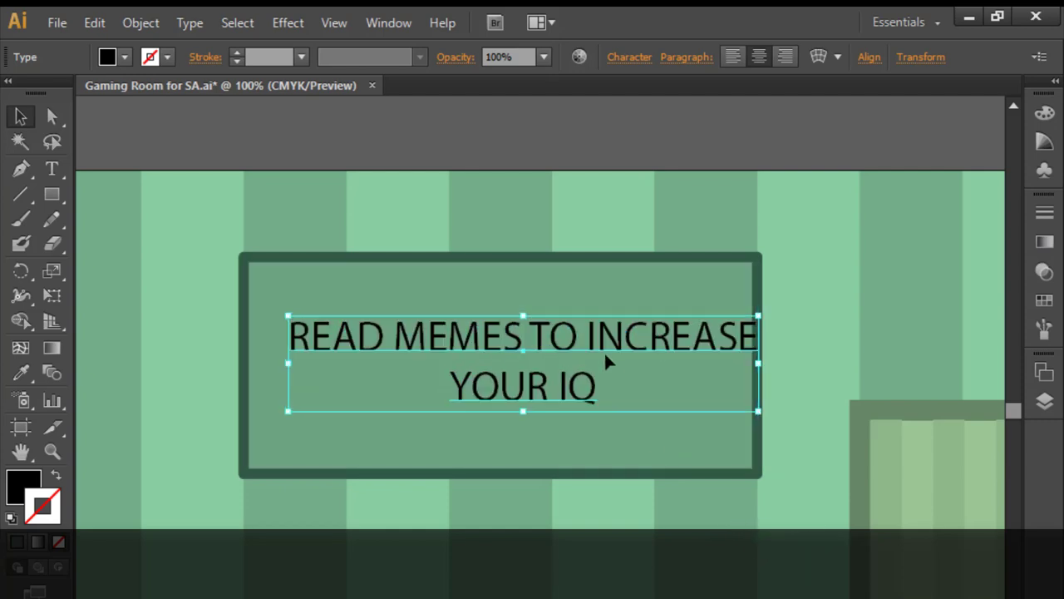
left_click_drag(608, 361, 587, 347)
Give the sign text a white outline and a white fill
left_click(581, 285, "shift")
left_click(533, 190)
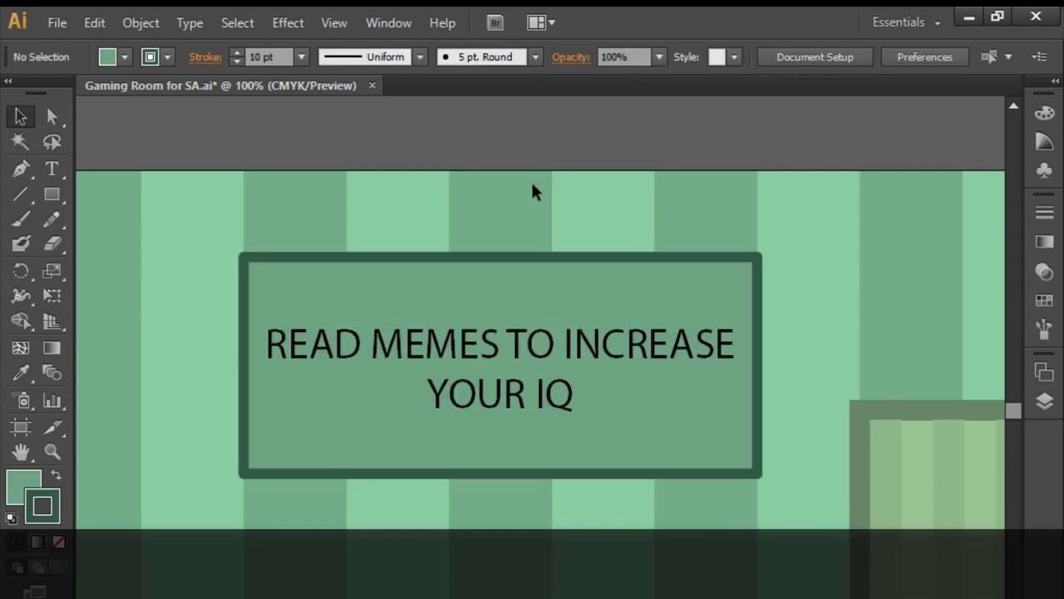
left_click(483, 398)
left_click(487, 390)
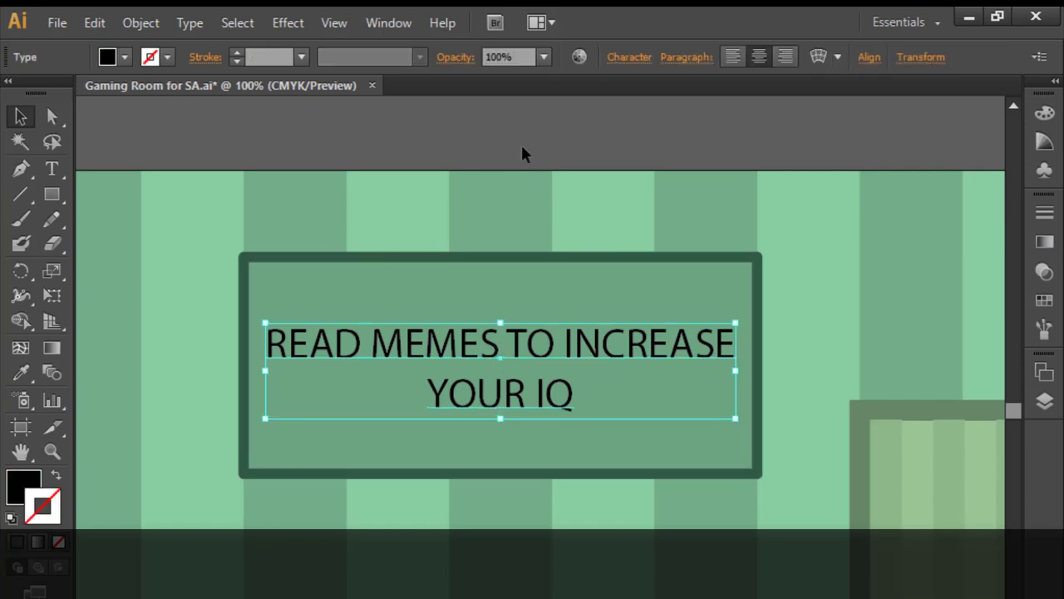
left_click(1044, 112)
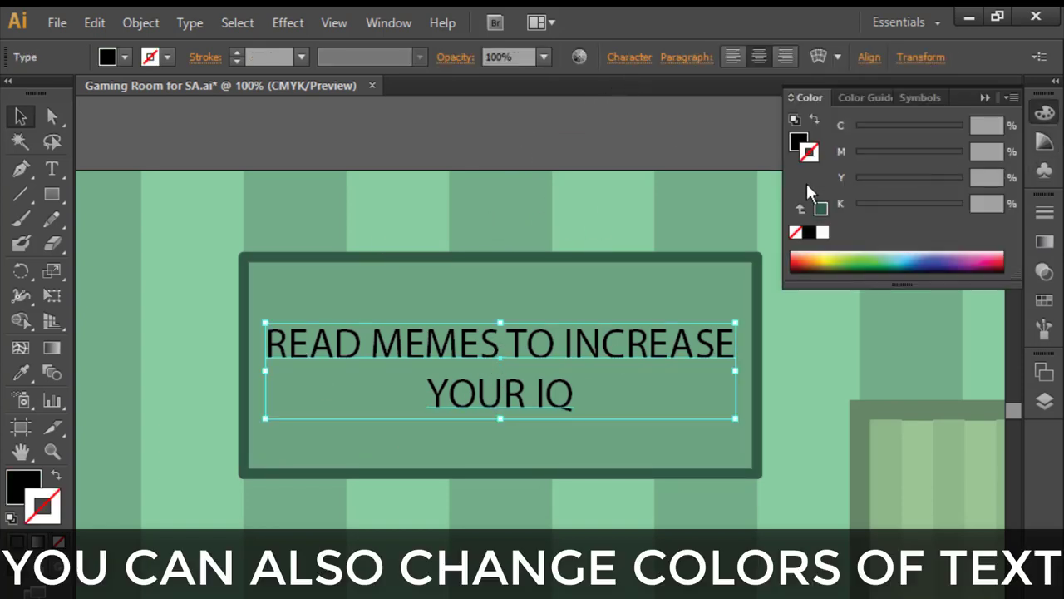
left_click(823, 234)
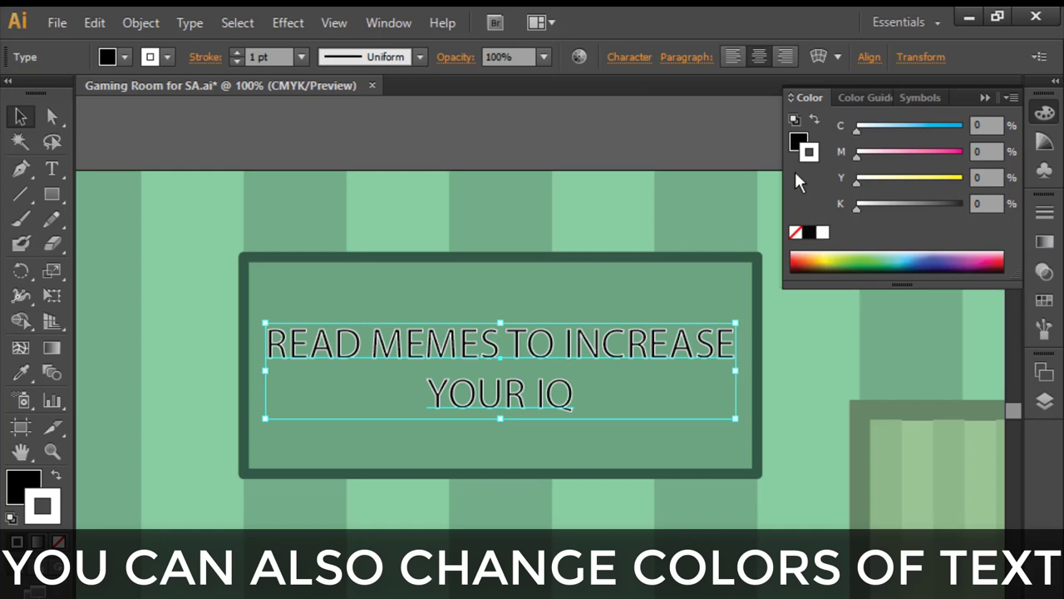
left_click(798, 141)
left_click(823, 234)
Remove the sign text's fill, leaving only the white outline
left_click(651, 114)
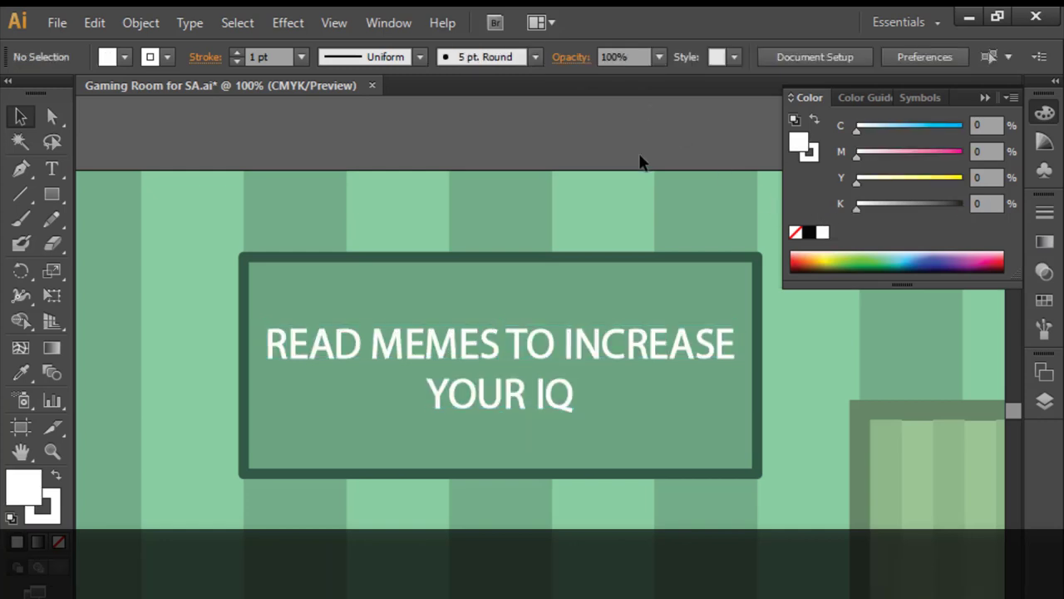
left_click(603, 357)
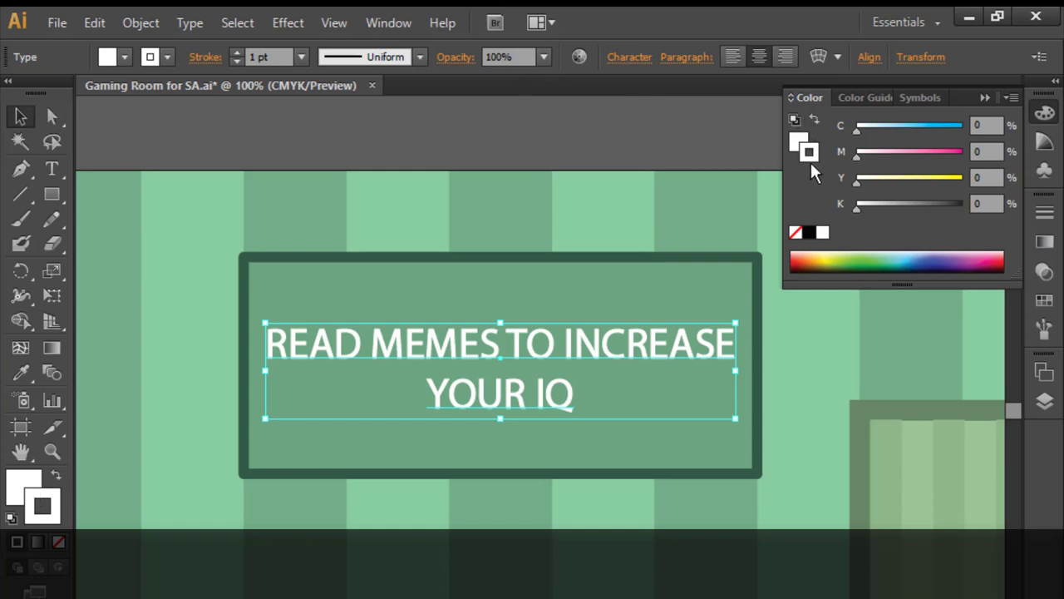
left_click(796, 232)
left_click(679, 146)
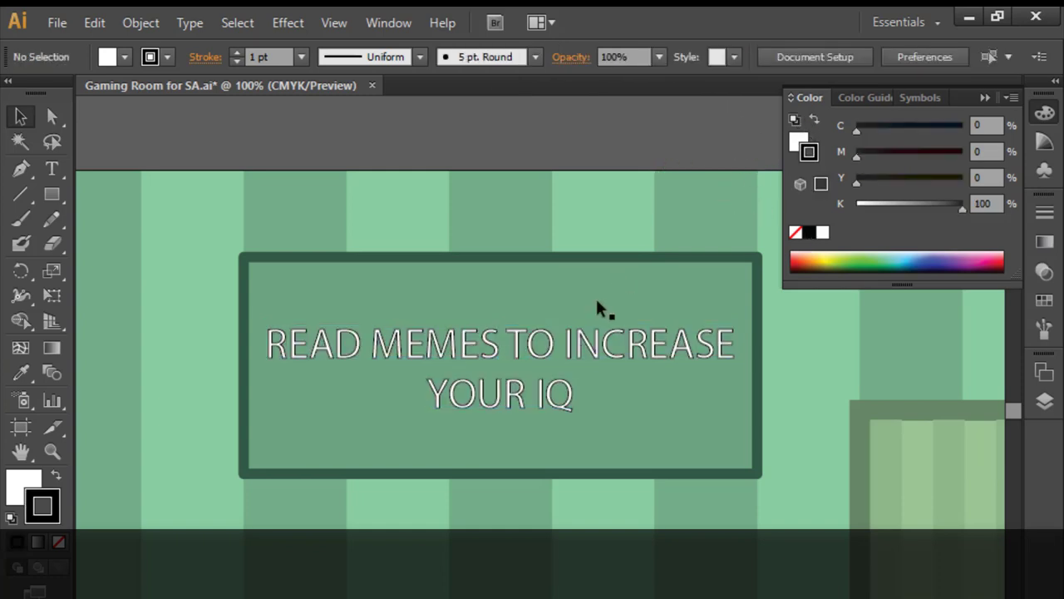
left_click(581, 348)
Set the text outline weight to 0.75 pt after trying 0.5 pt
left_click(301, 56)
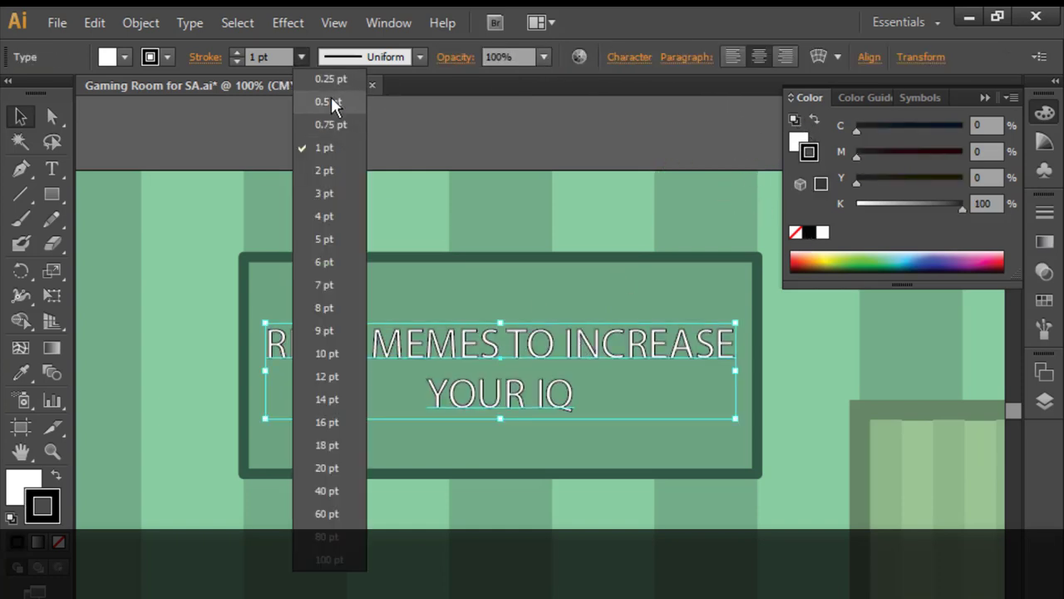
left_click(331, 101)
left_click(500, 176)
left_click(568, 338)
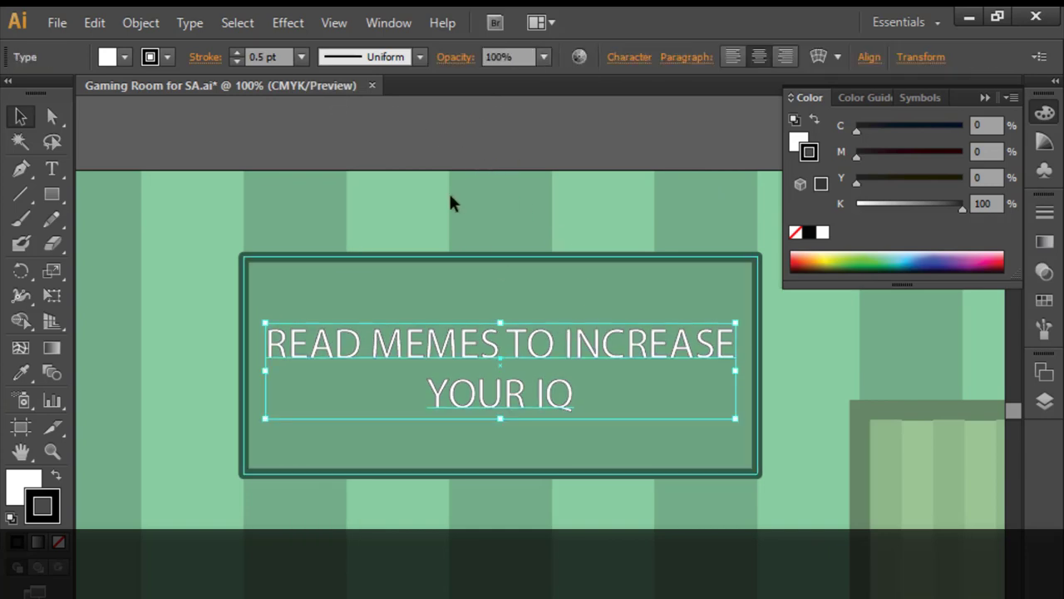
left_click(301, 56)
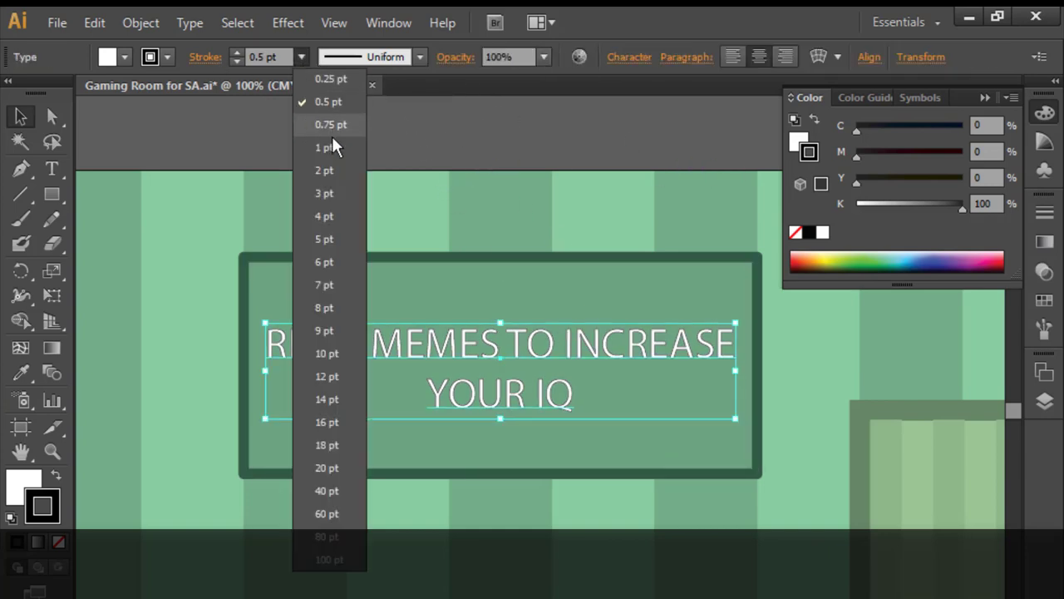
left_click(327, 124)
left_click(436, 133)
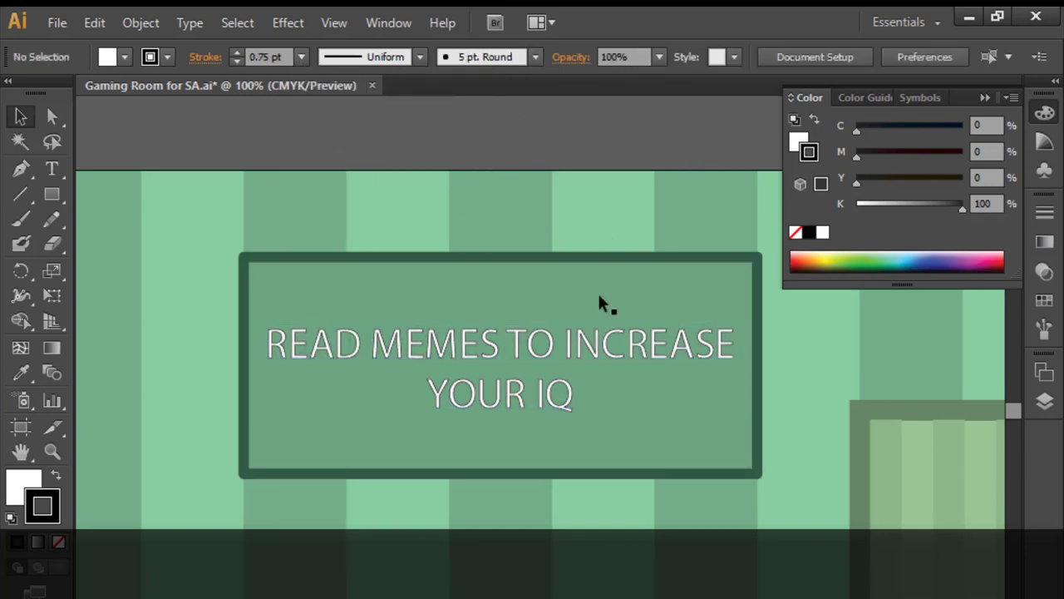
left_click(515, 349)
left_click(653, 167)
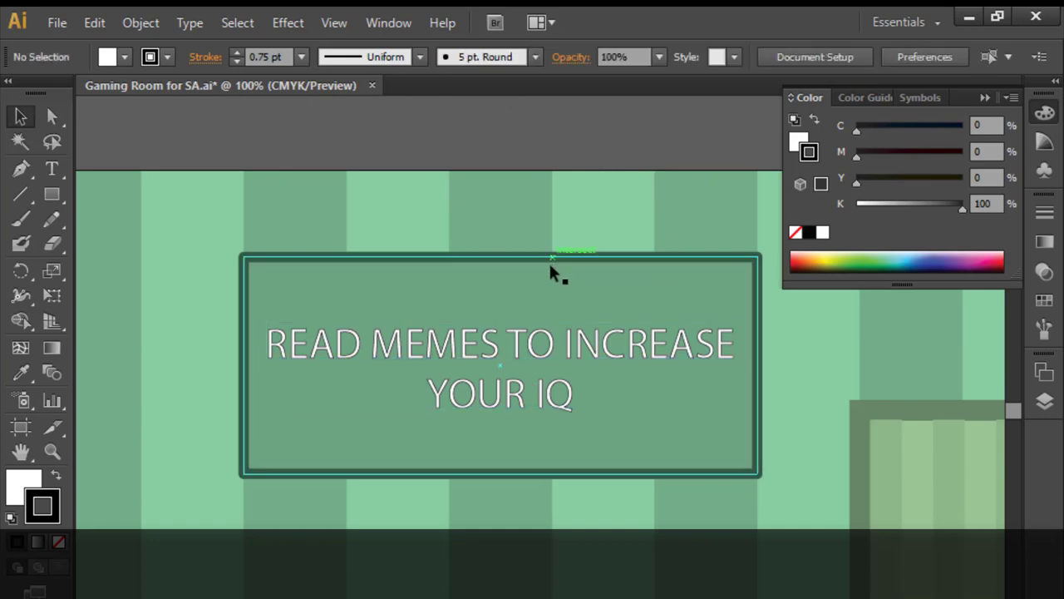
left_click(1045, 113)
left_click(48, 170)
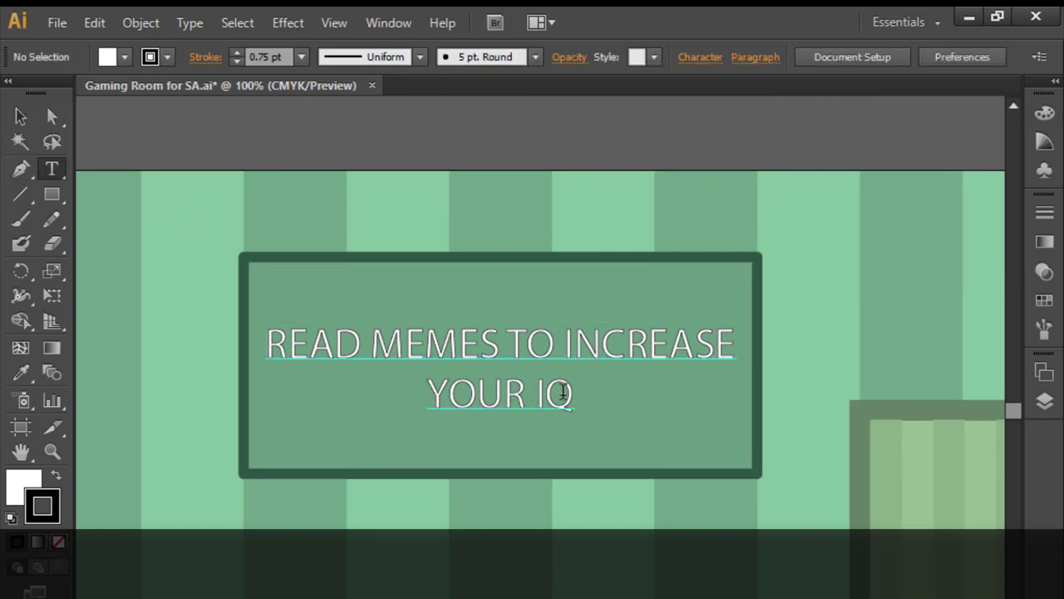
Colour the outline of the word IQ red and the word MEMES green
left_click_drag(541, 384, 573, 392)
left_click(540, 391)
left_click(628, 60)
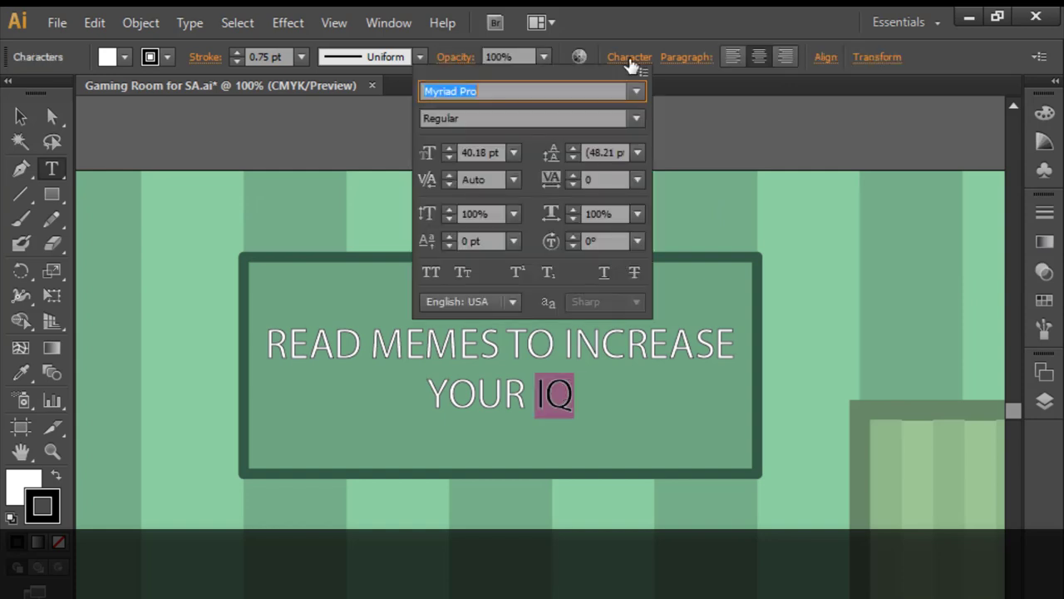
left_click(635, 61)
left_click(1044, 114)
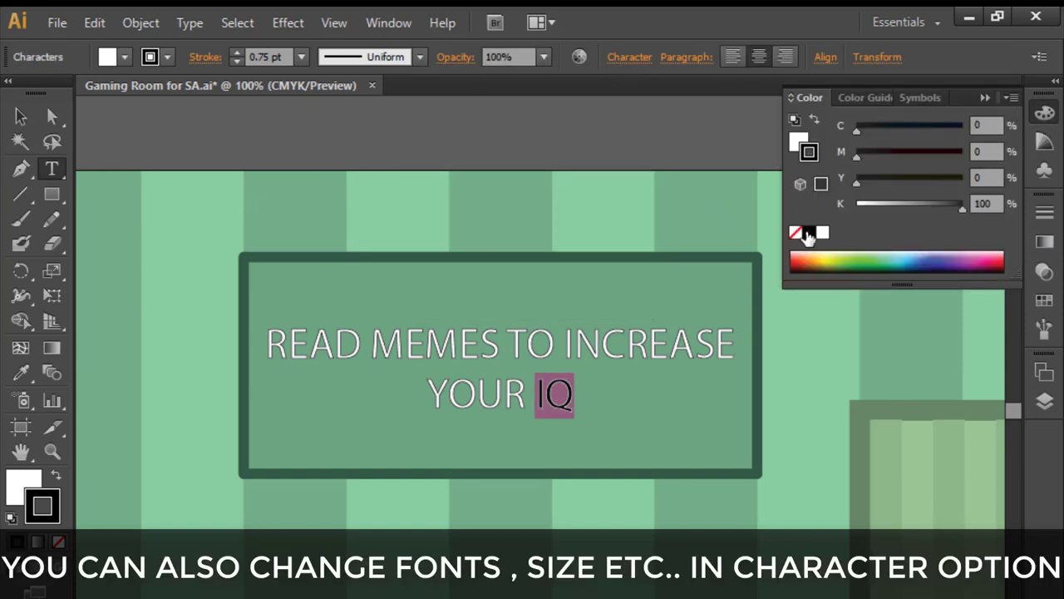
left_click(799, 261)
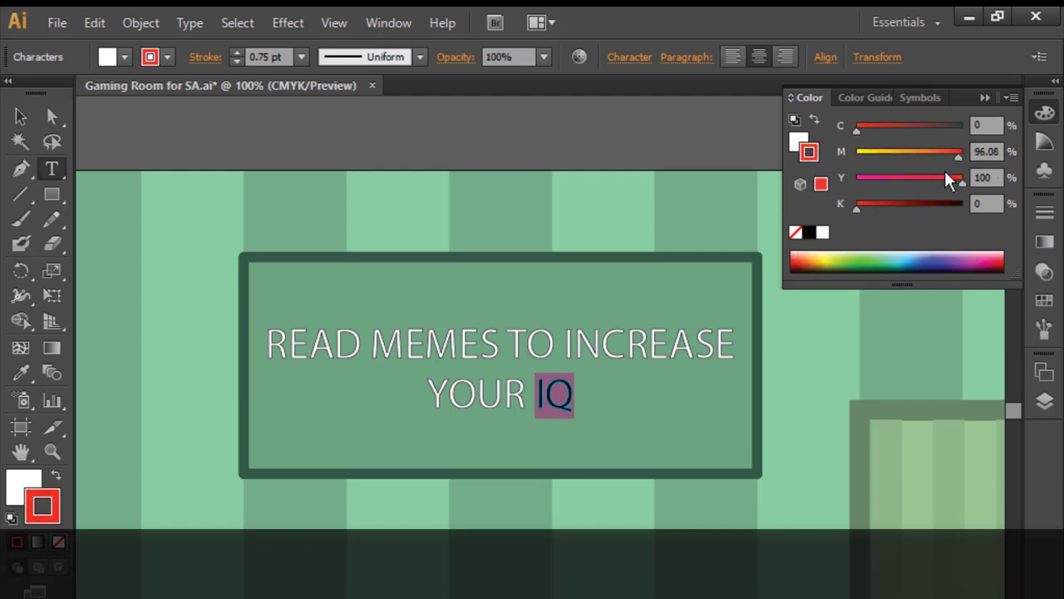
left_click(648, 345)
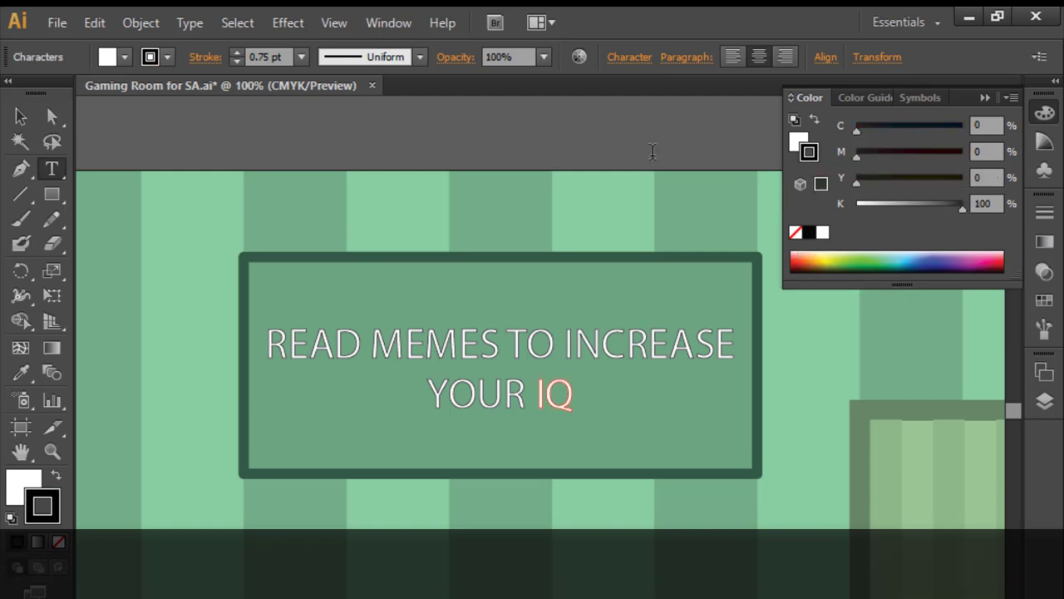
left_click_drag(497, 342, 373, 341)
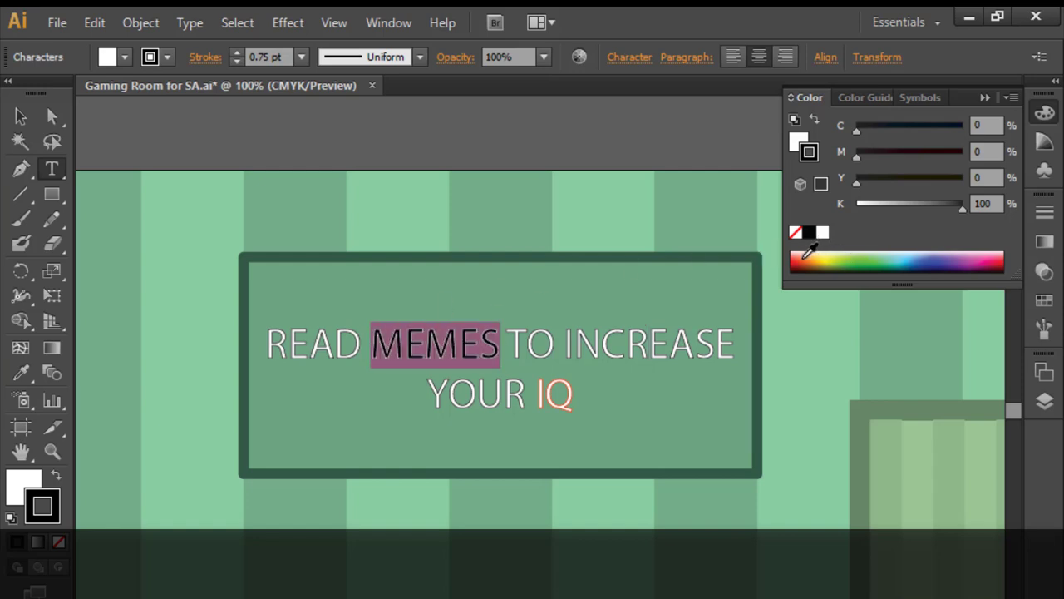
left_click(864, 257)
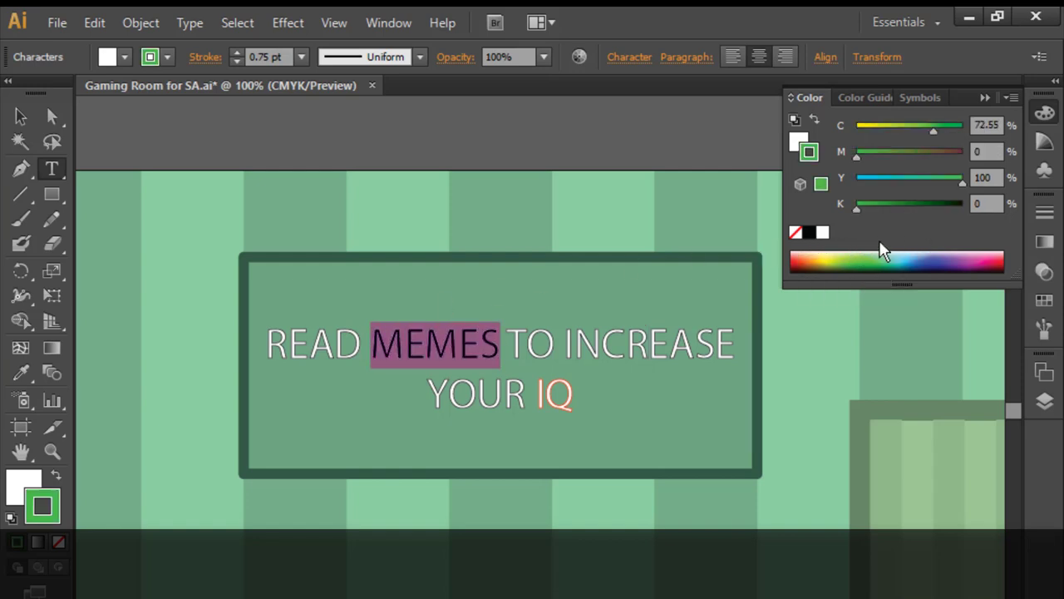
left_click(649, 345)
Change the whole sign text to the Impact font
key("Escape")
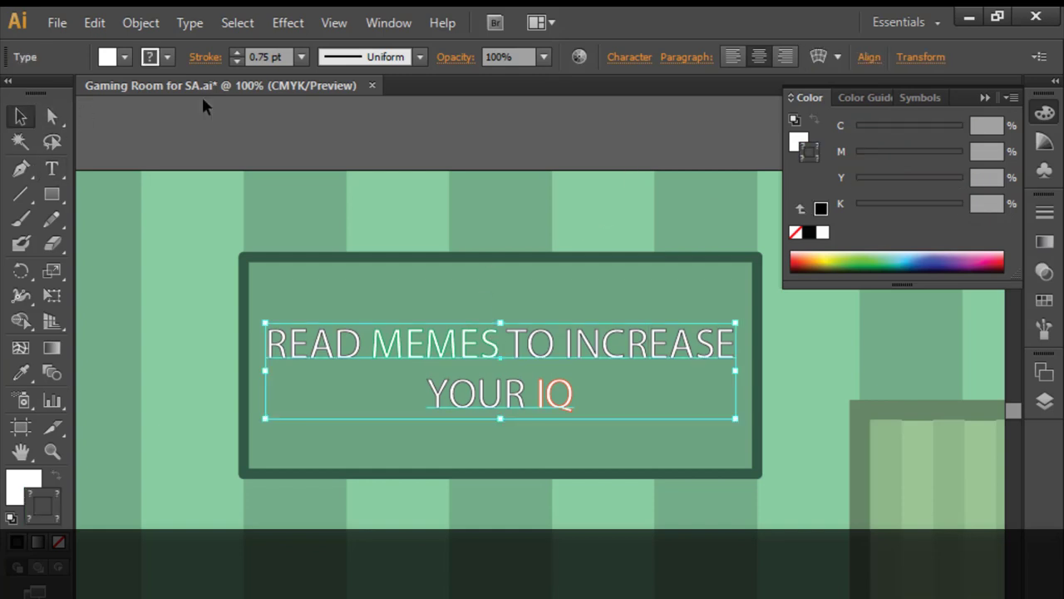
left_click(938, 171)
scroll(437, 379, "down", 3)
scroll(416, 346, "up", 4)
left_click(622, 470)
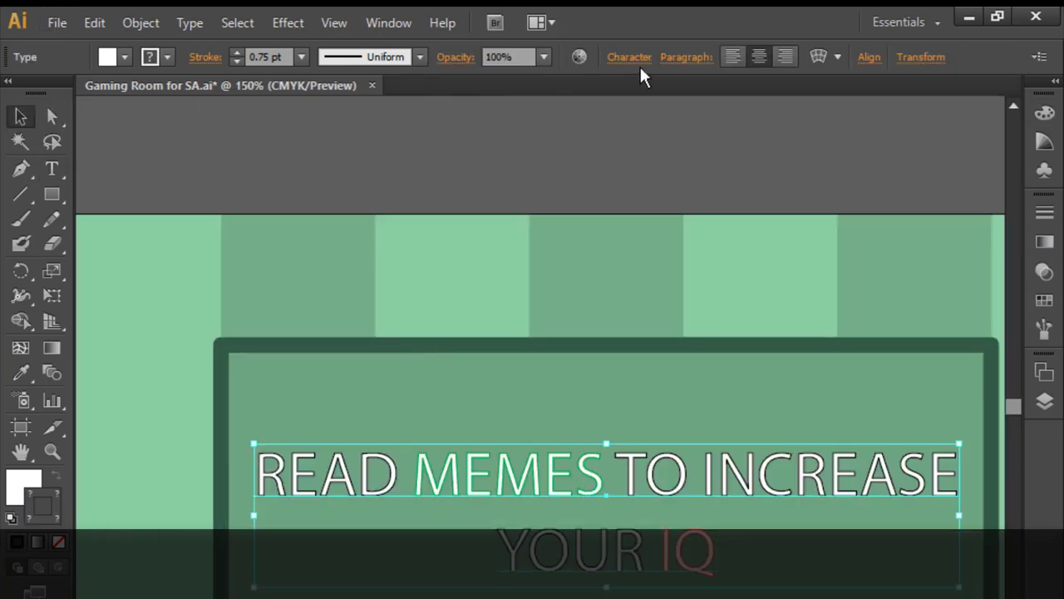
left_click(629, 56)
type("Impact")
key("Return")
Enlarge the Impact text to fill the sign and zoom out to check it
scroll(524, 233, "down", 1)
left_click_drag(781, 461, 796, 468)
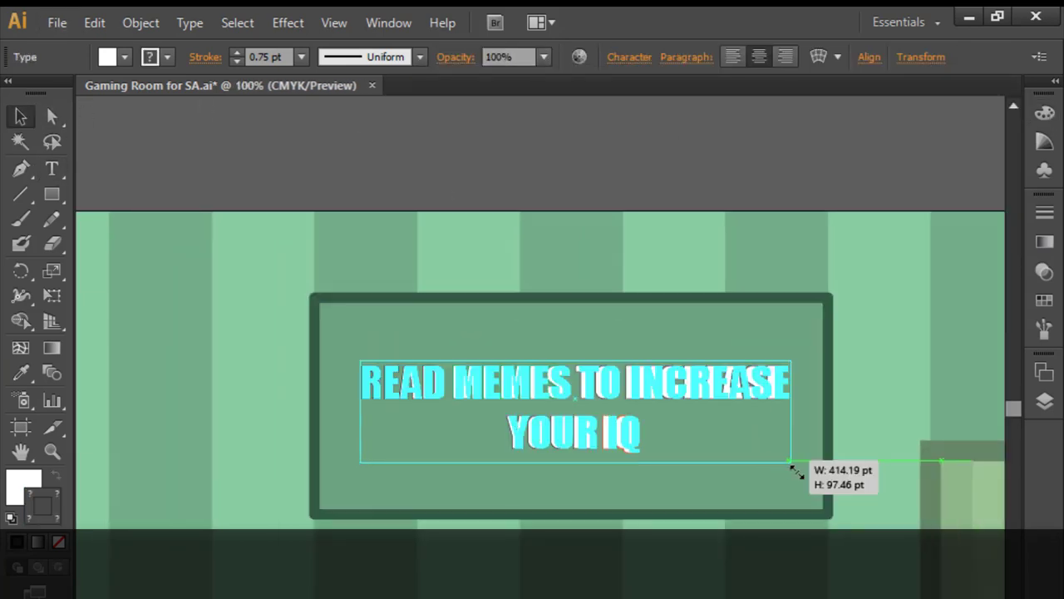
left_click_drag(703, 383, 704, 380)
key("ctrl+shift+a")
scroll(703, 380, "down", 2)
scroll(620, 384, "up", 2)
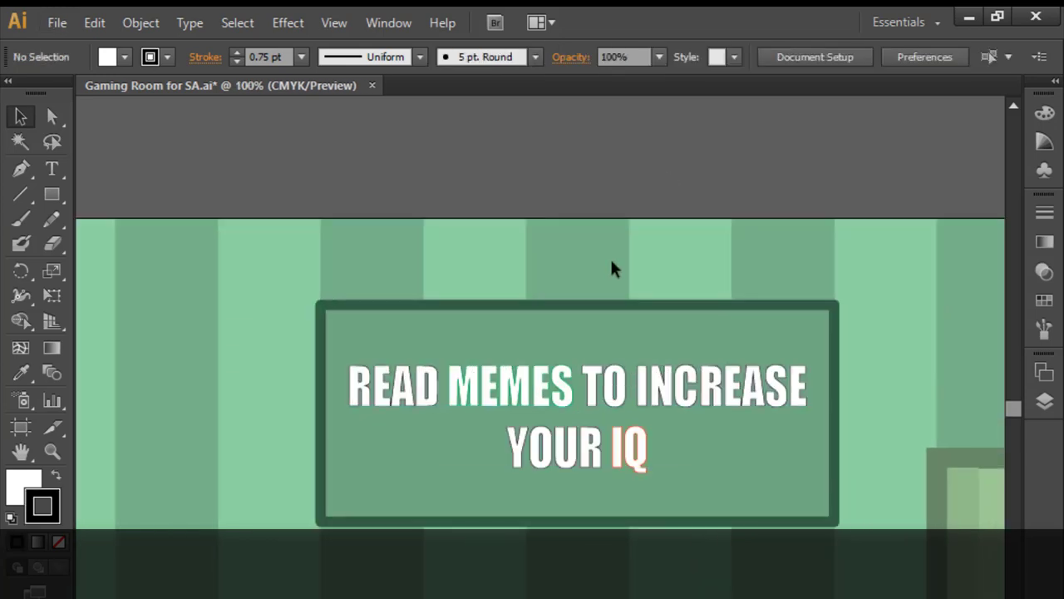
left_click_drag(615, 393, 611, 356)
key("ctrl+z")
Lock the MEME WINDOW layer and create an empty Layer 7 above it with Ctrl+L
left_click(535, 174)
scroll(443, 420, "down", 3)
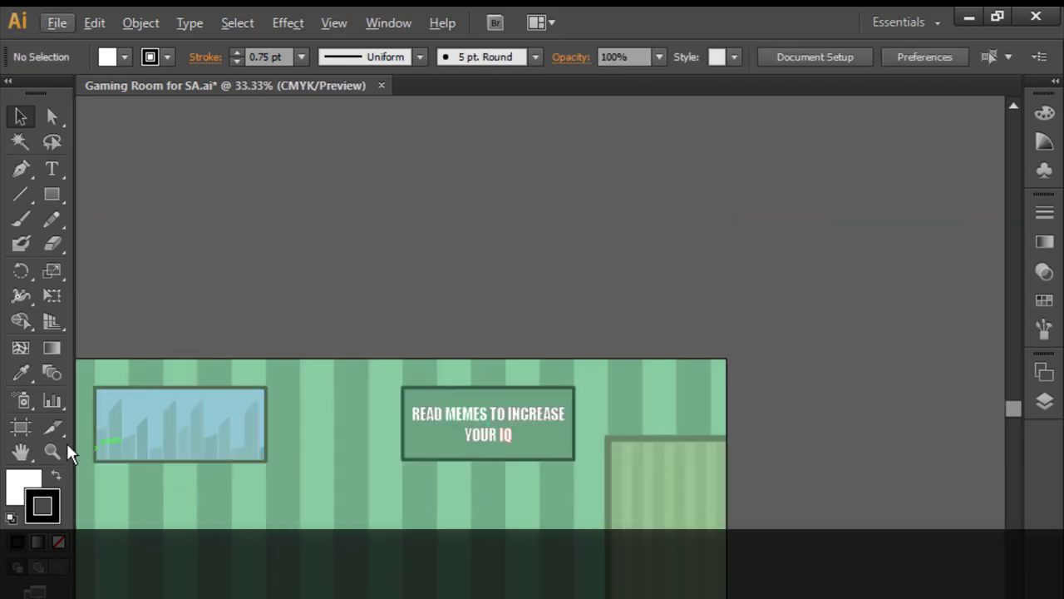
left_click_drag(67, 443, 408, 438)
left_click(1044, 400)
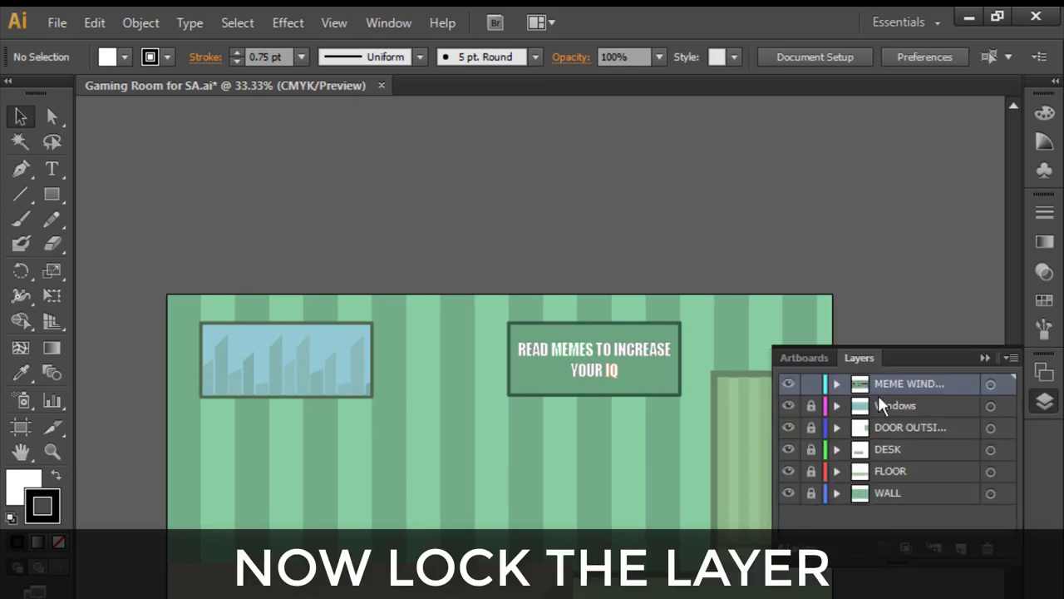
left_click(812, 384)
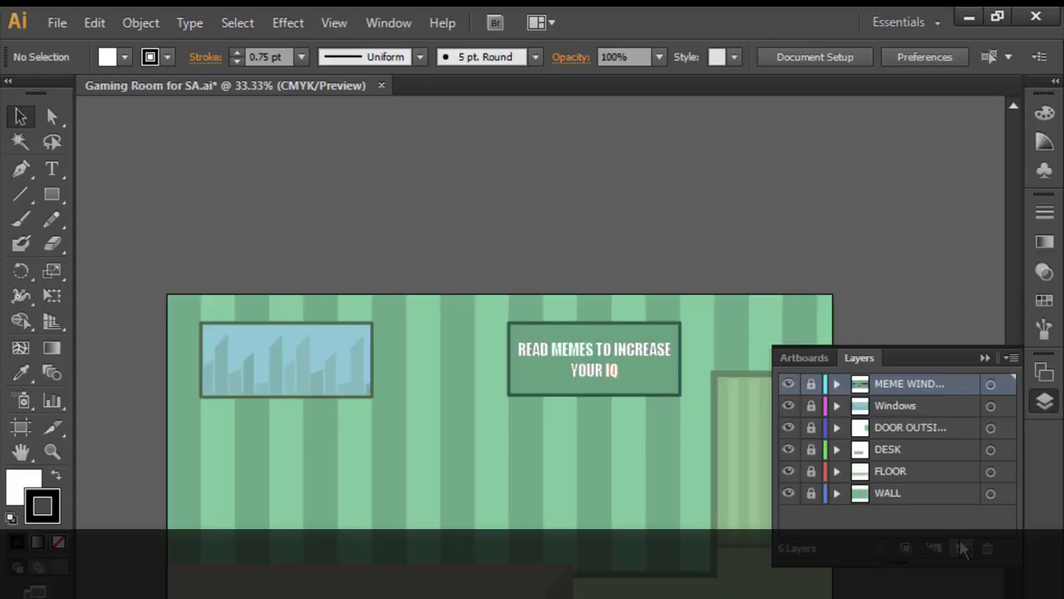
key("ctrl+l")
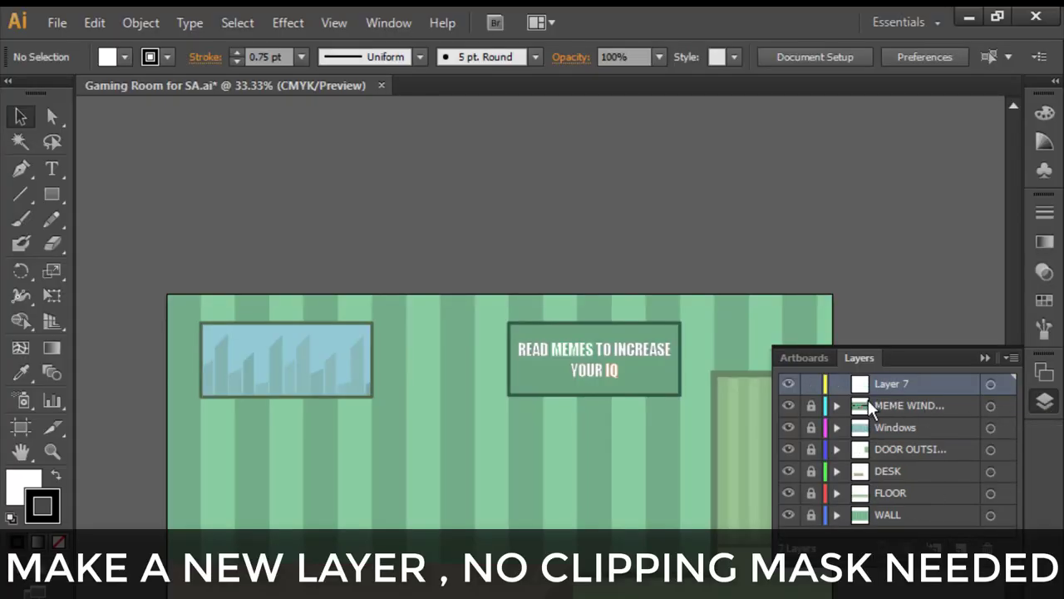
left_click(1037, 413)
Draw a small rectangle below the striped wall for the monitor stand base
key("ctrl+plus")
key("ctrl+plus")
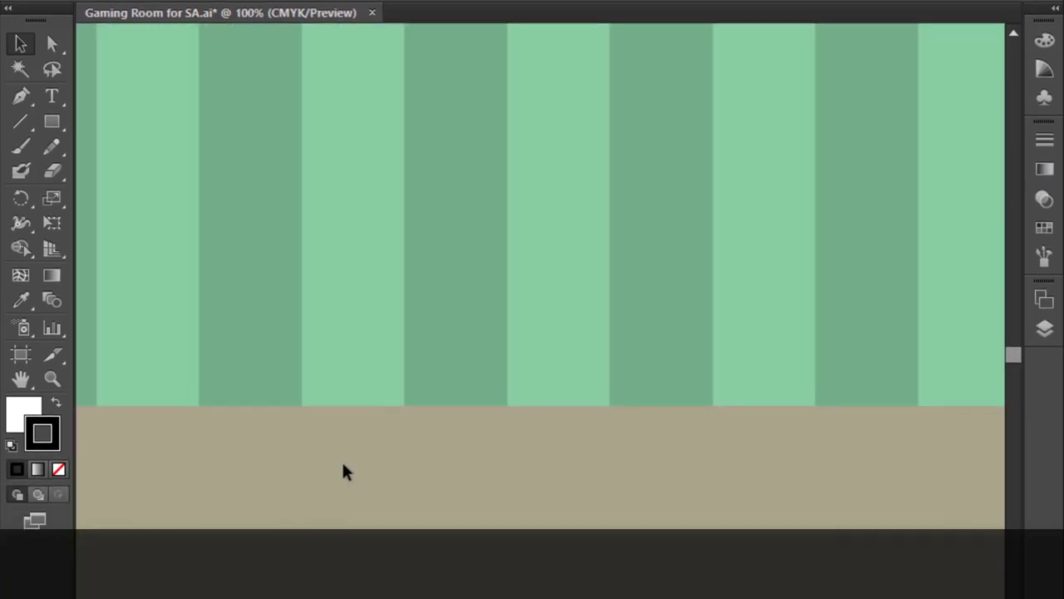
scroll(348, 471, "down", 1)
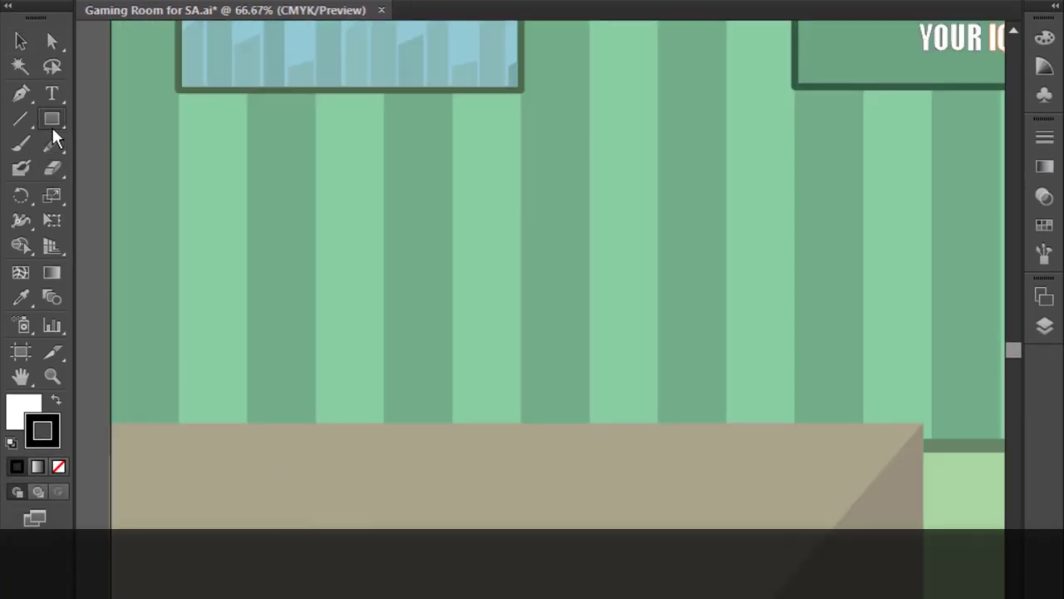
left_click_drag(52, 120, 127, 122)
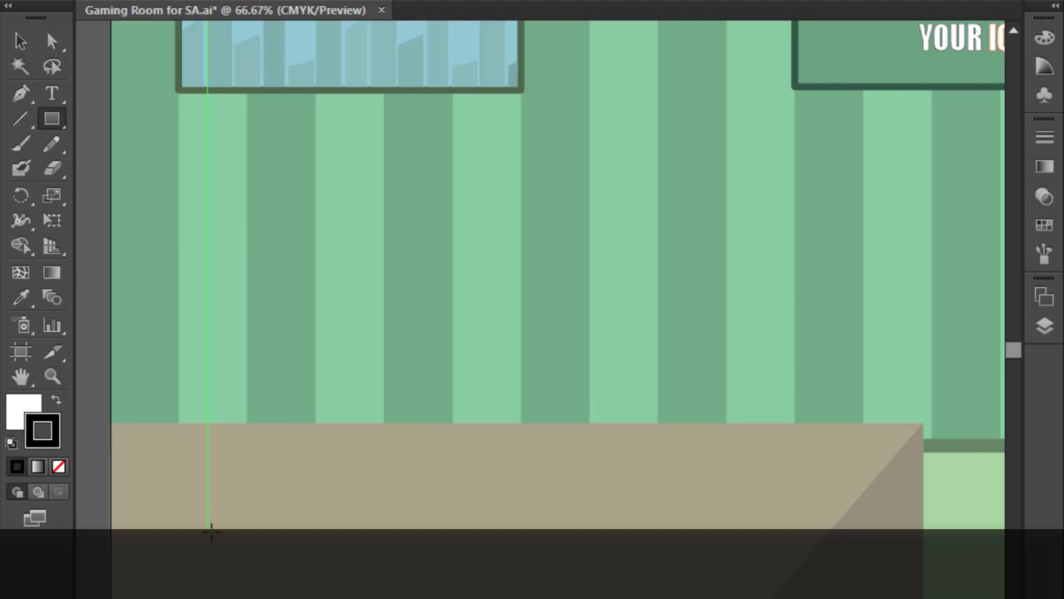
scroll(208, 524, "up", 1)
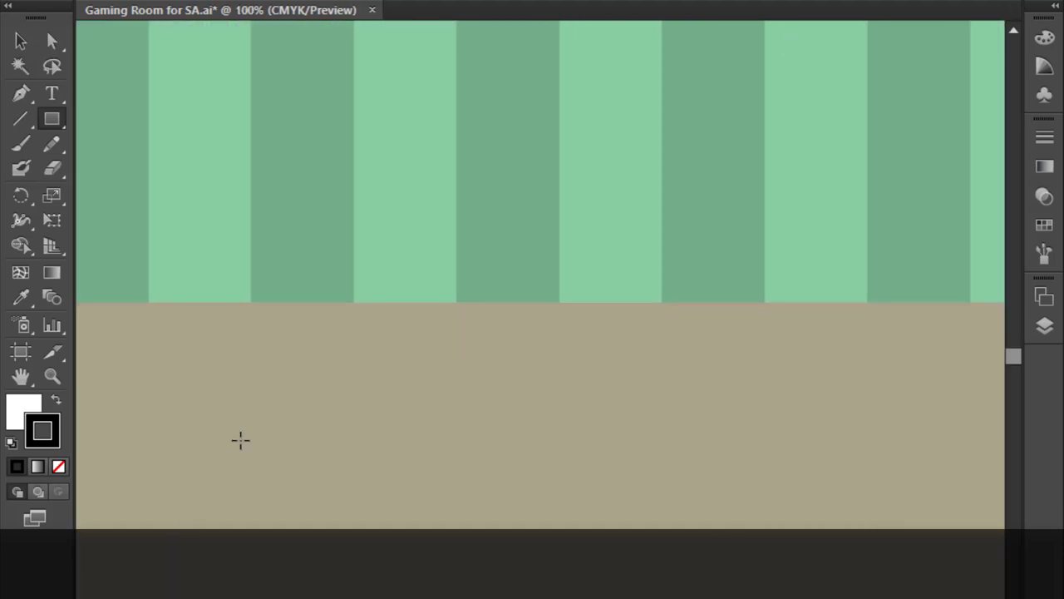
left_click_drag(241, 440, 456, 489)
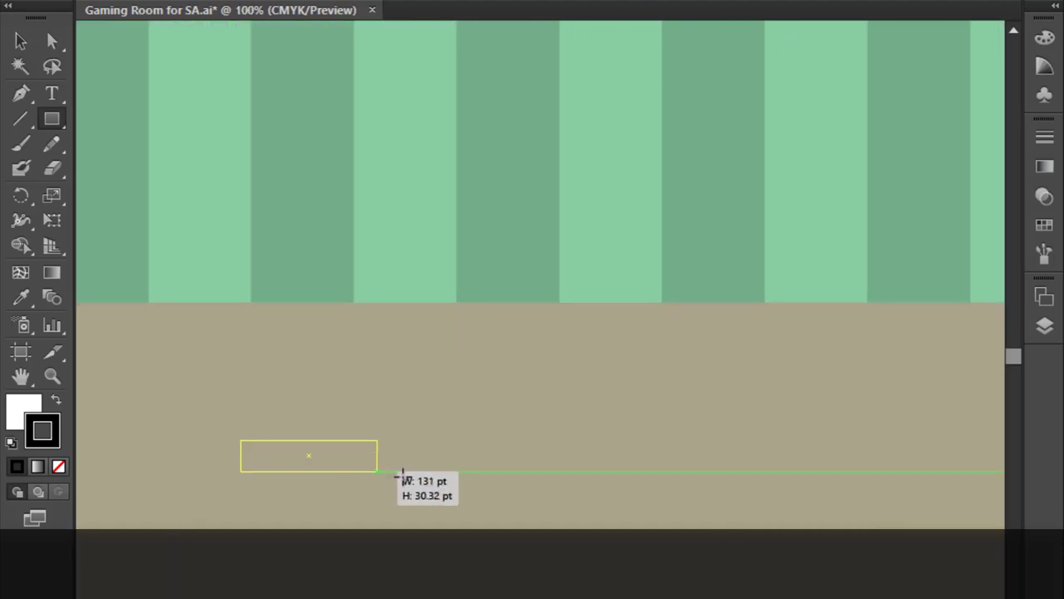
key("v")
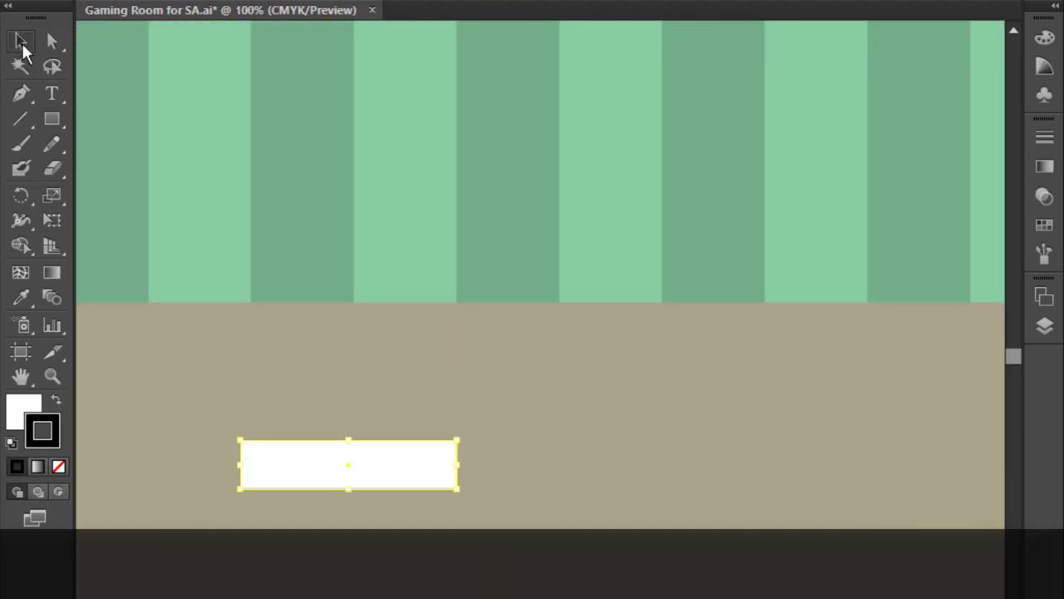
key("a")
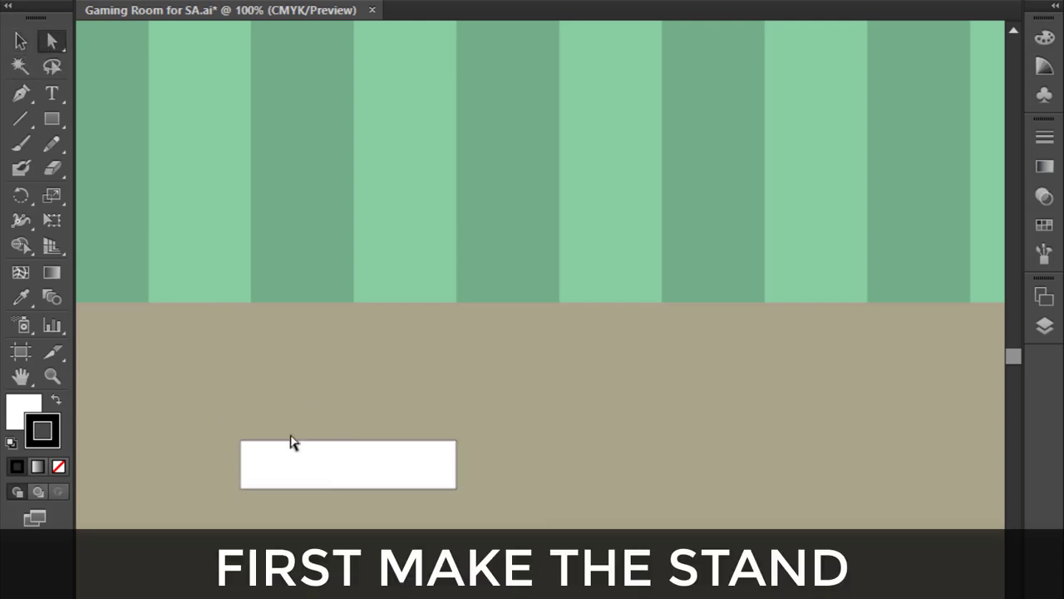
Fill the rectangle with 83% K dark grey and remove its outline
left_click(1044, 38)
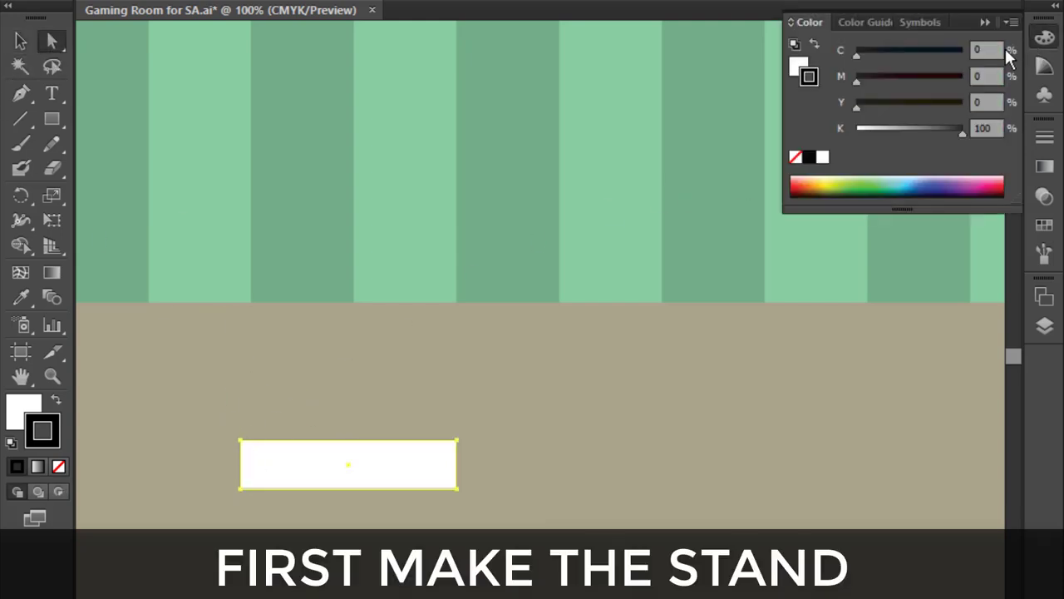
left_click(947, 131)
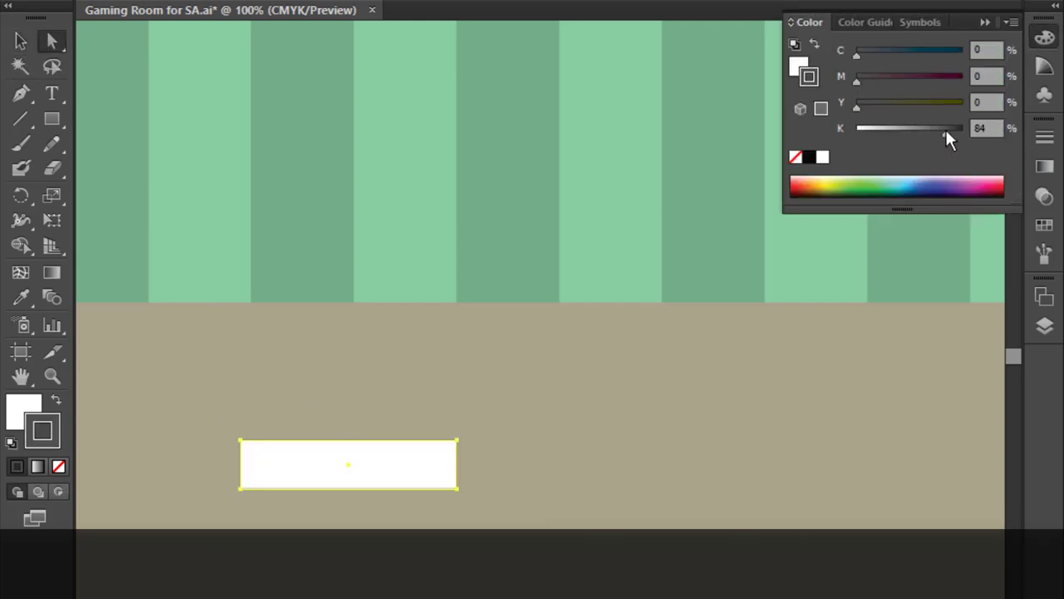
left_click(815, 44)
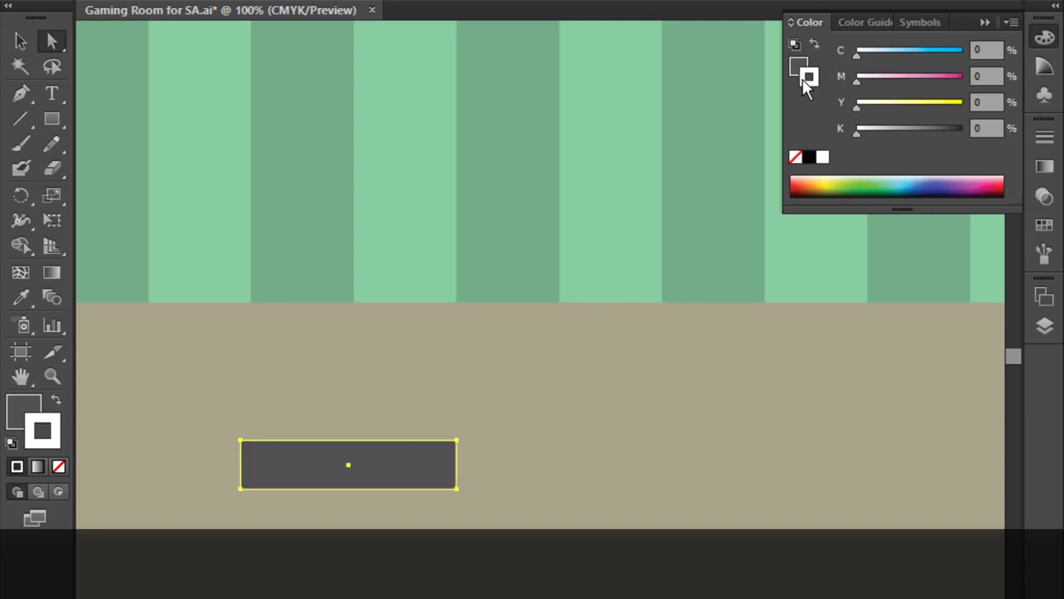
left_click(795, 156)
left_click(707, 164)
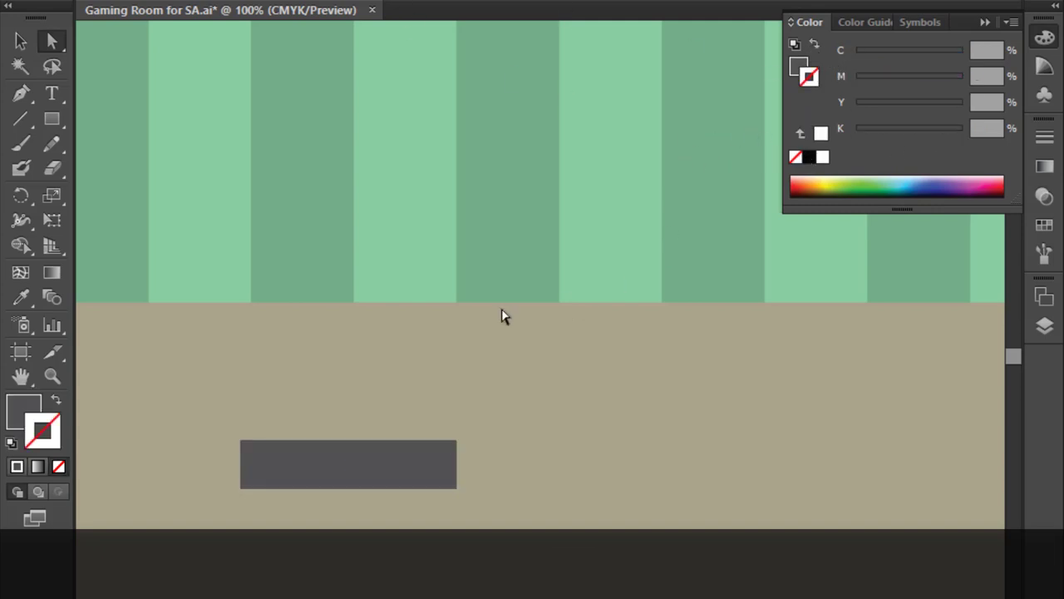
left_click(392, 470)
left_click(649, 237)
left_click(1045, 39)
scroll(279, 440, "up", 1)
Slide both top corners inward to turn the rectangle into a trapezium
left_click(306, 489)
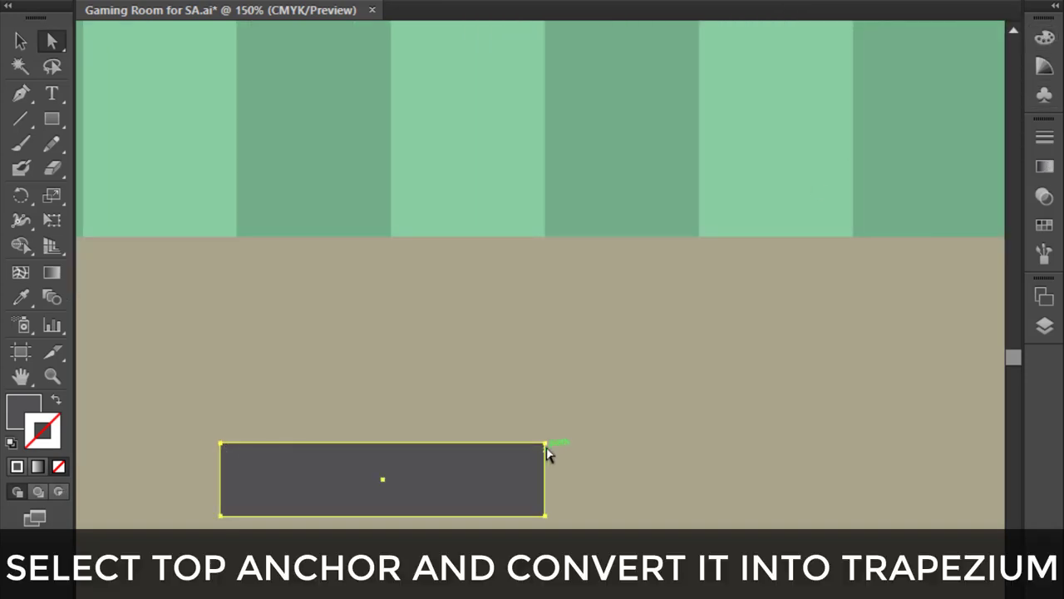
left_click_drag(221, 443, 267, 443)
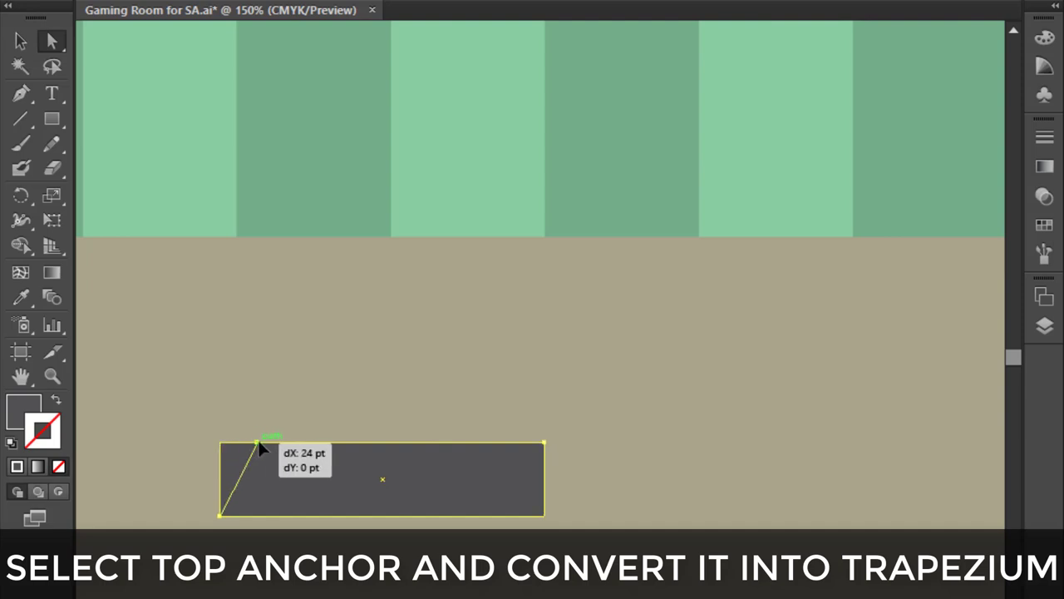
left_click_drag(545, 444, 507, 444)
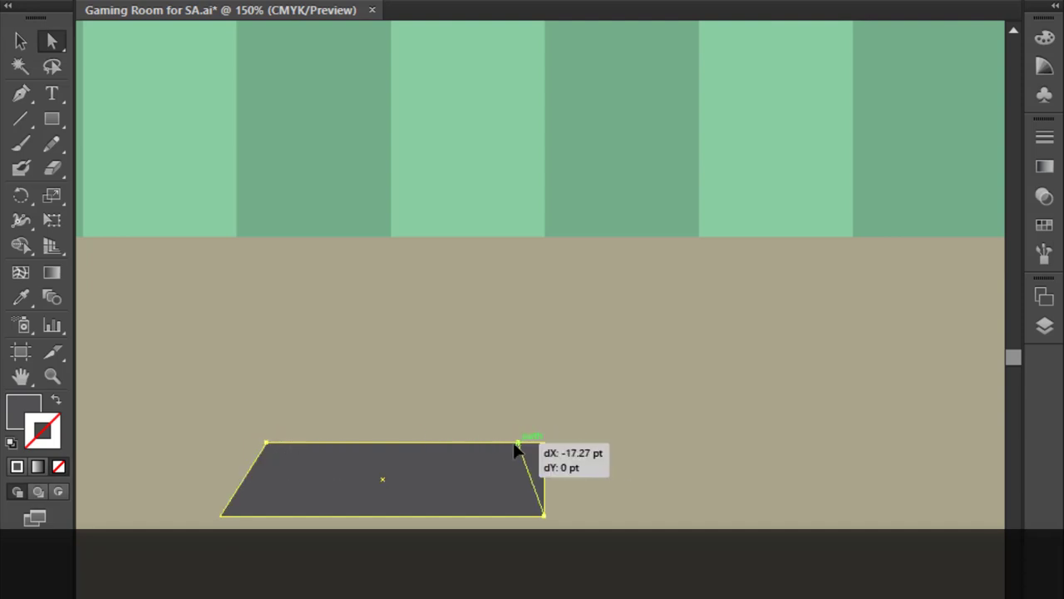
left_click(511, 408)
Make the trapezium shorter and sit it lower on the floor
key("v")
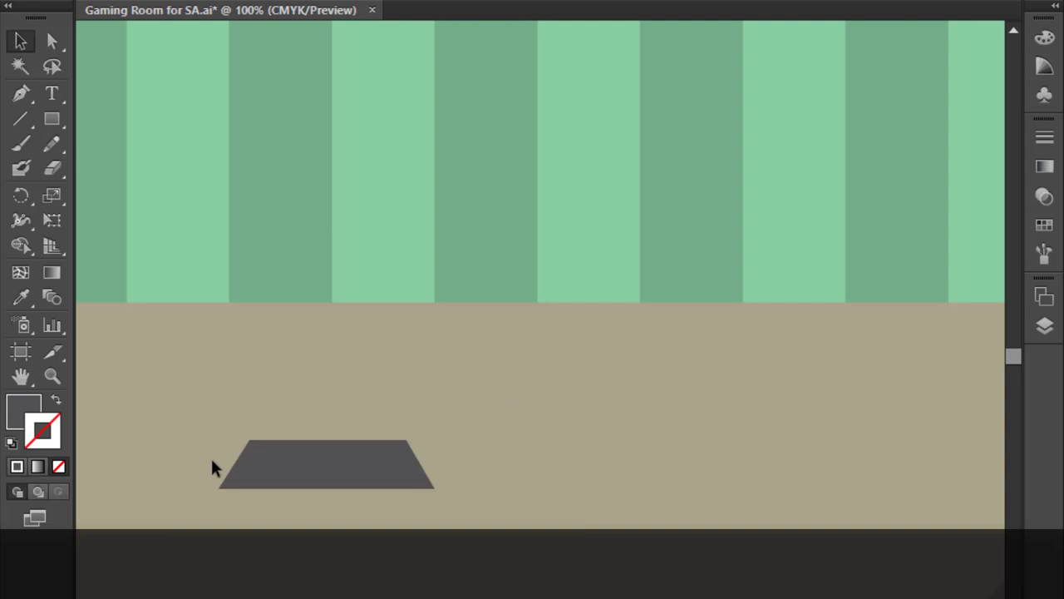
key("ctrl+plus")
left_click(287, 429)
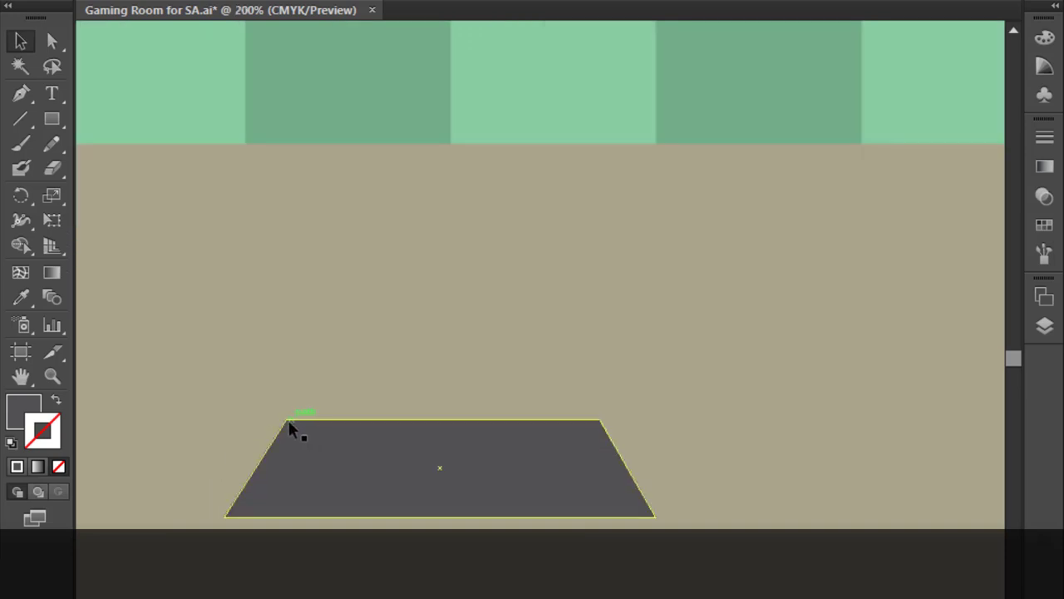
key("ctrl+minus")
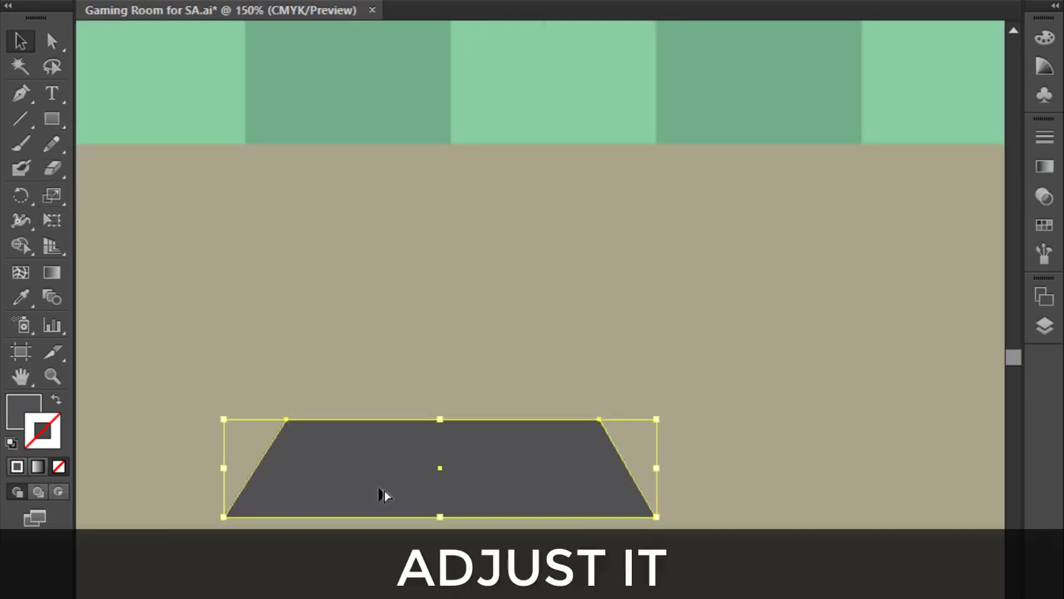
key("ctrl+minus")
left_click_drag(409, 453, 433, 510)
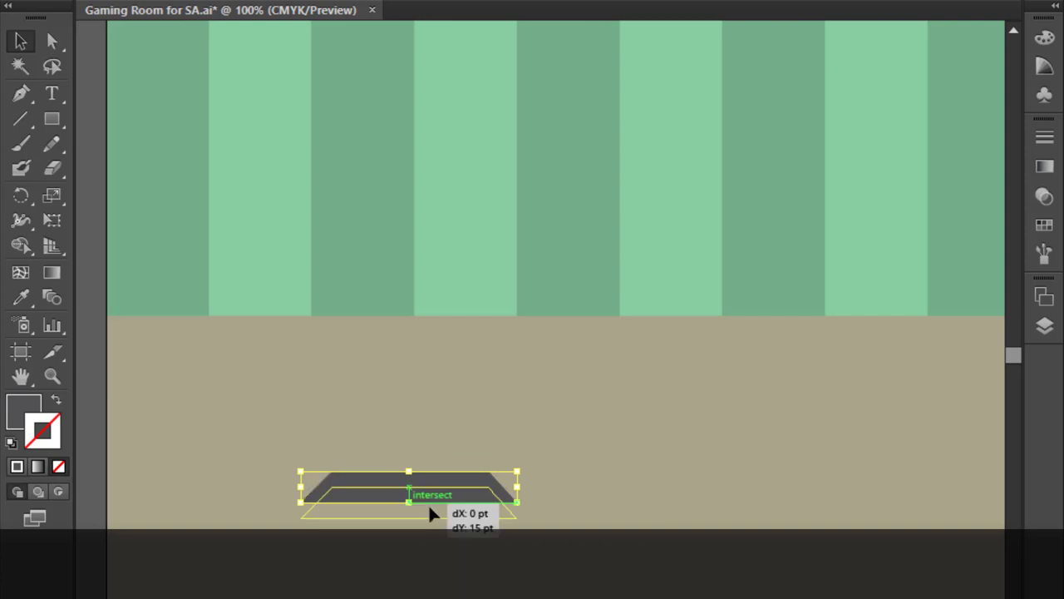
left_click(440, 452)
key("ctrl+plus")
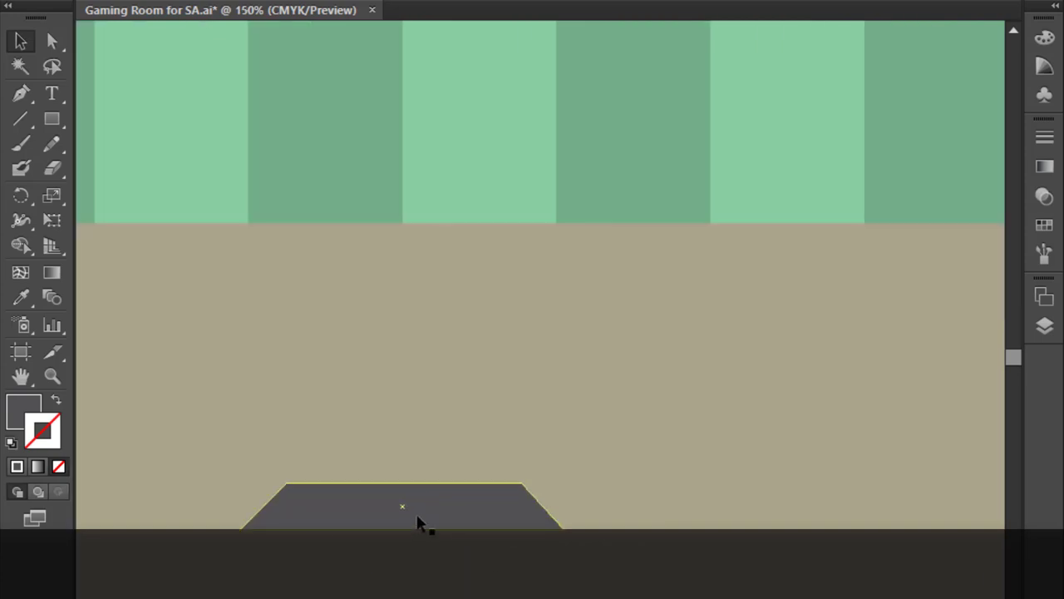
left_click(339, 492)
scroll(326, 489, "up", 1)
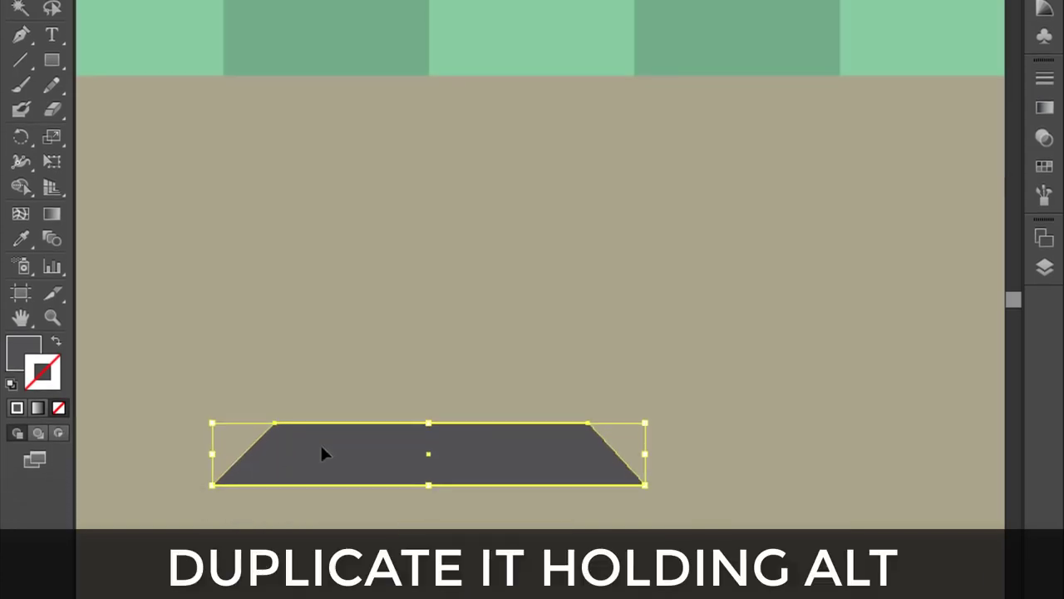
Duplicate the trapezium, enlarge the copy and send it behind the original
mouse_move(320, 449)
left_mouse_down()
mouse_move(241, 430)
mouse_move(204, 405)
left_mouse_up()
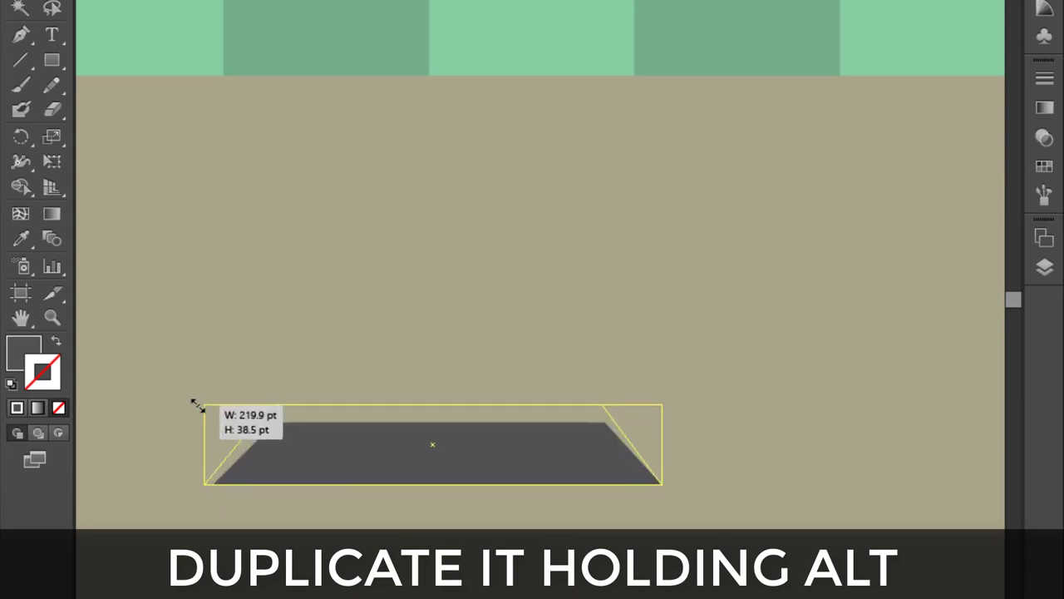
left_click_drag(268, 457, 278, 464)
right_click(279, 464)
mouse_move(339, 420)
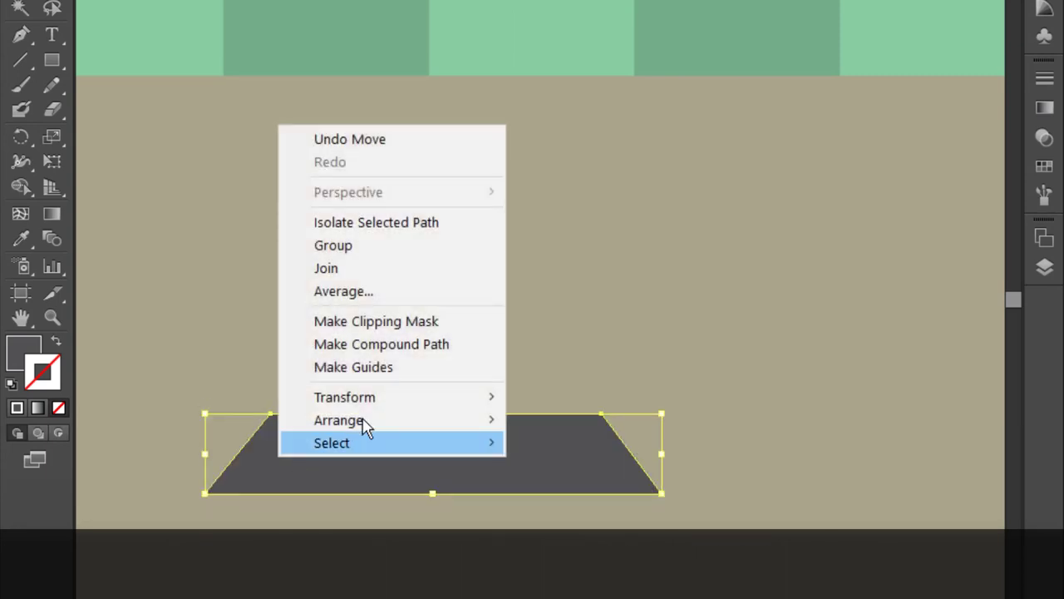
left_click(572, 489)
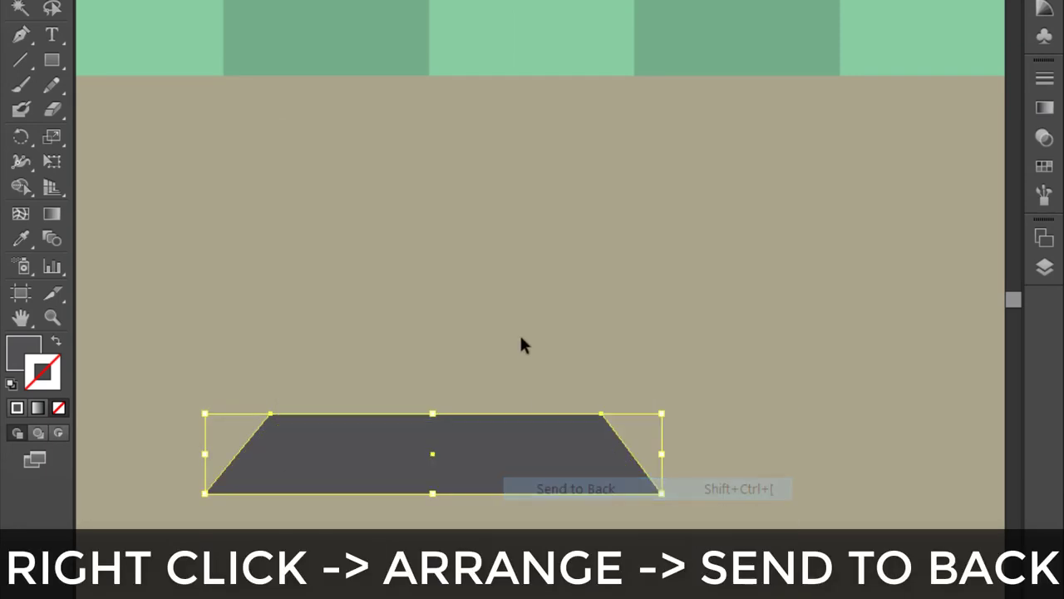
left_click(520, 332)
Lighten the inner trapezoid's fill to 78% K and nudge it slightly right
left_click(521, 454)
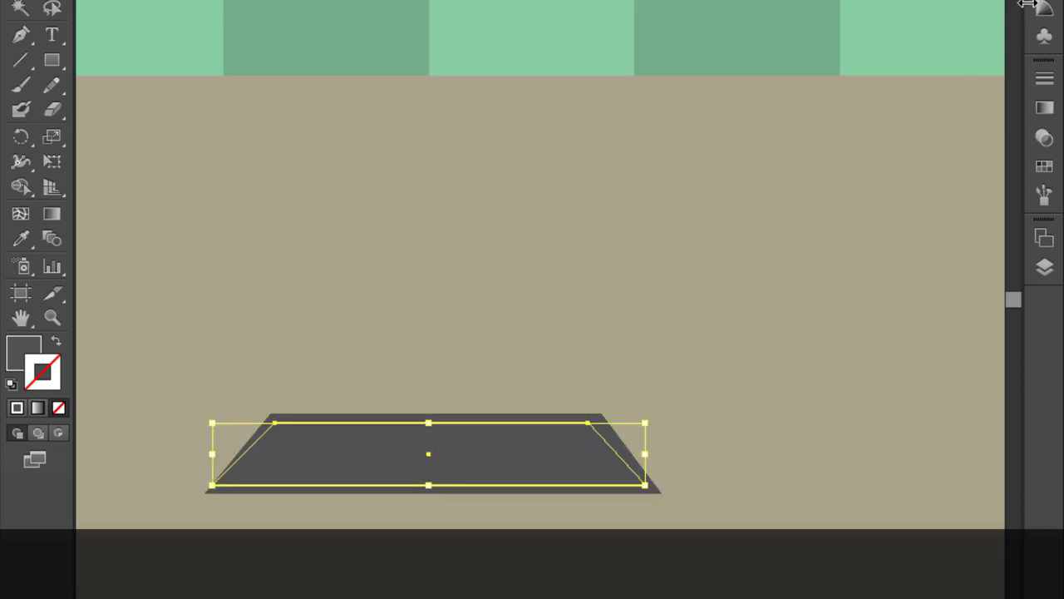
key("F6")
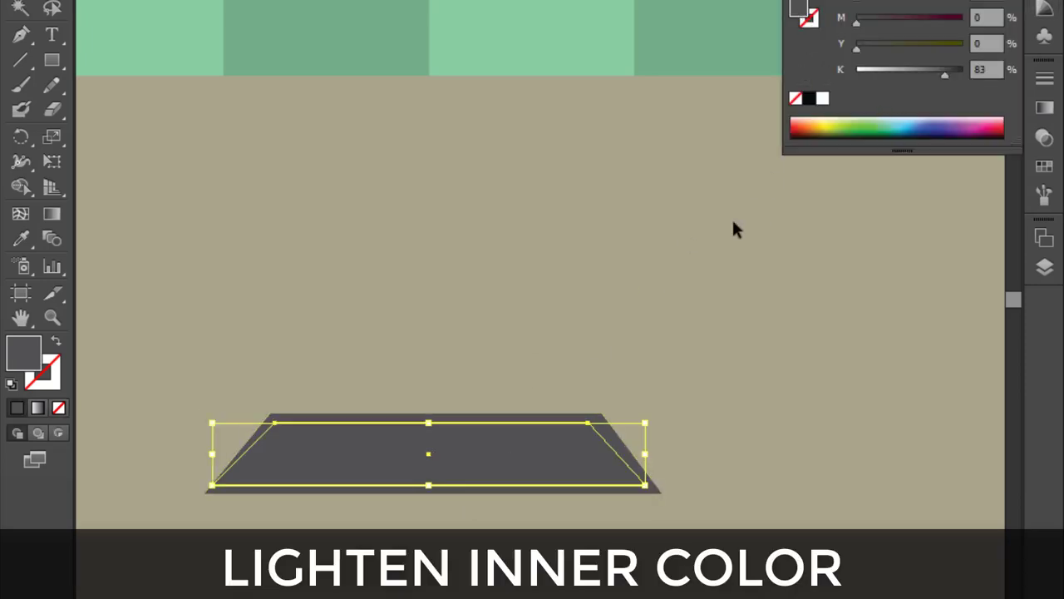
left_click_drag(940, 73, 939, 70)
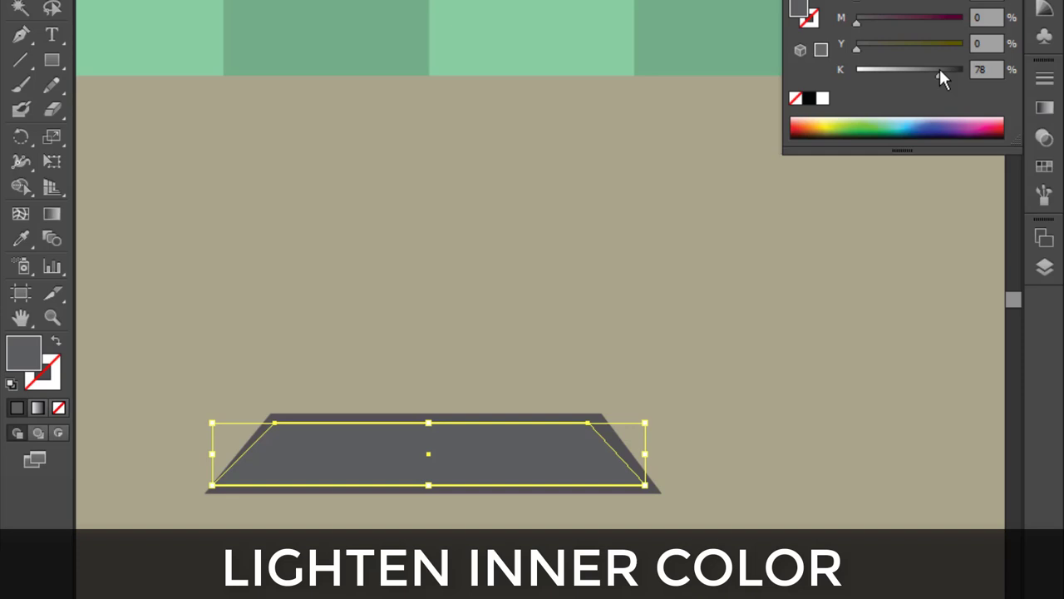
left_click(695, 155)
left_click_drag(506, 466, 514, 460)
left_click(521, 358)
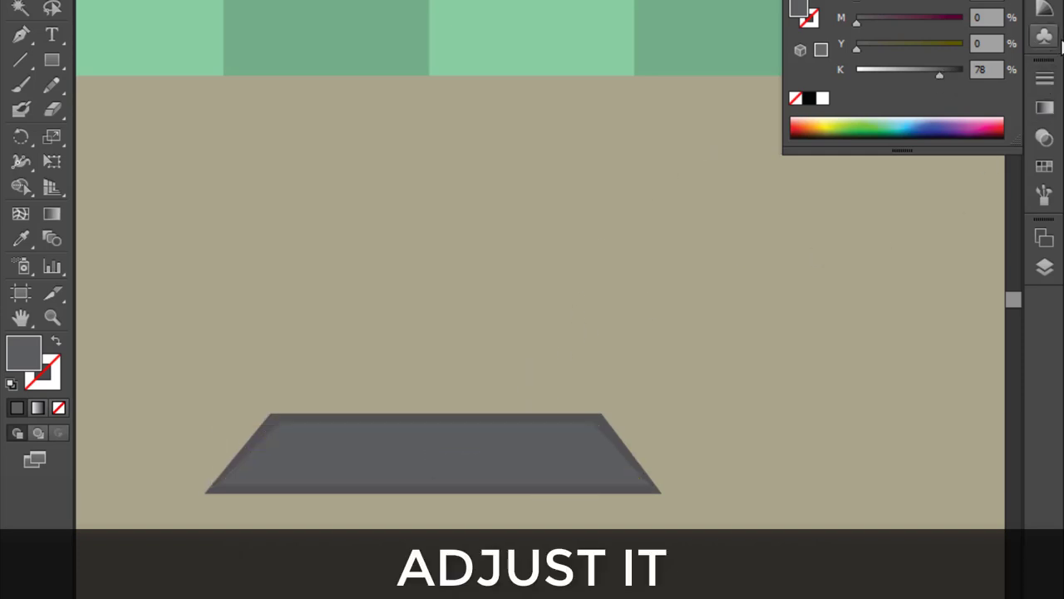
left_click(773, 271)
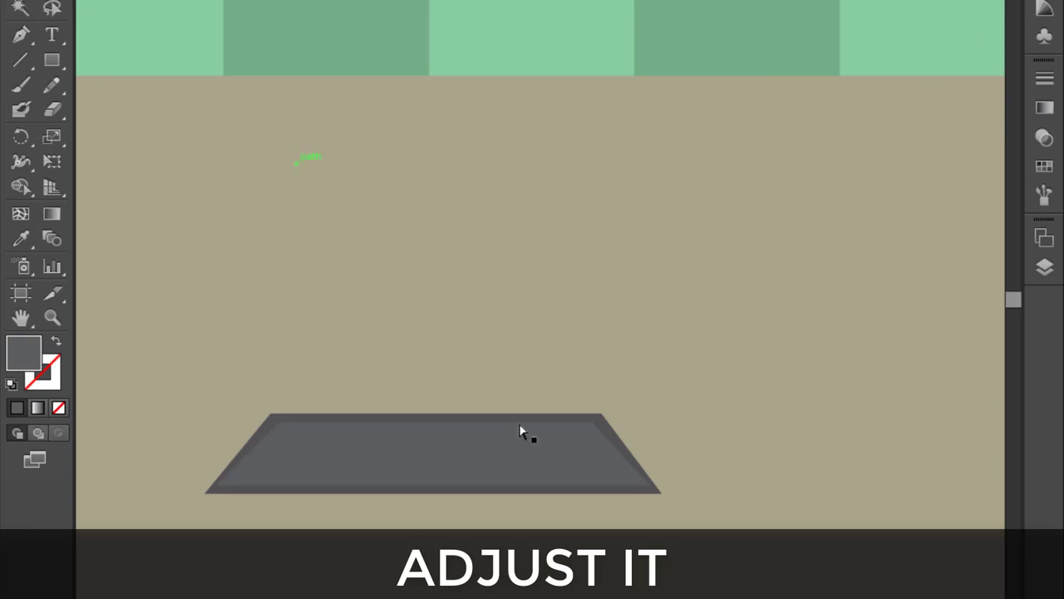
Pull the inner trapezoid's bottom corners inward to sit inside the darker rim
scroll(628, 499, "up", 2)
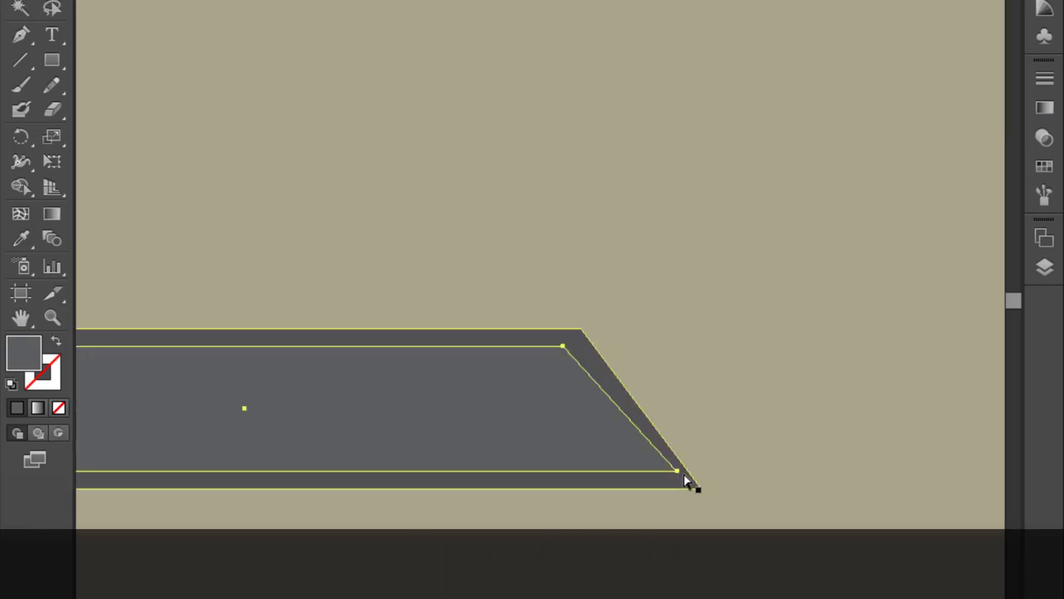
left_click(651, 440)
left_click_drag(677, 482, 665, 474)
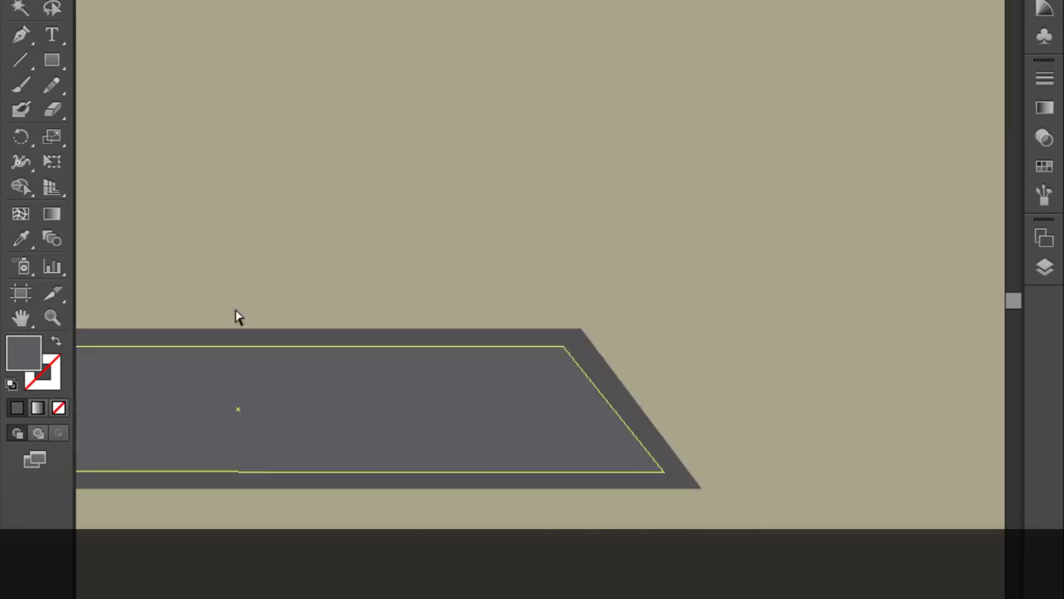
left_click_drag(235, 316, 521, 306)
left_click_drag(174, 459, 195, 468)
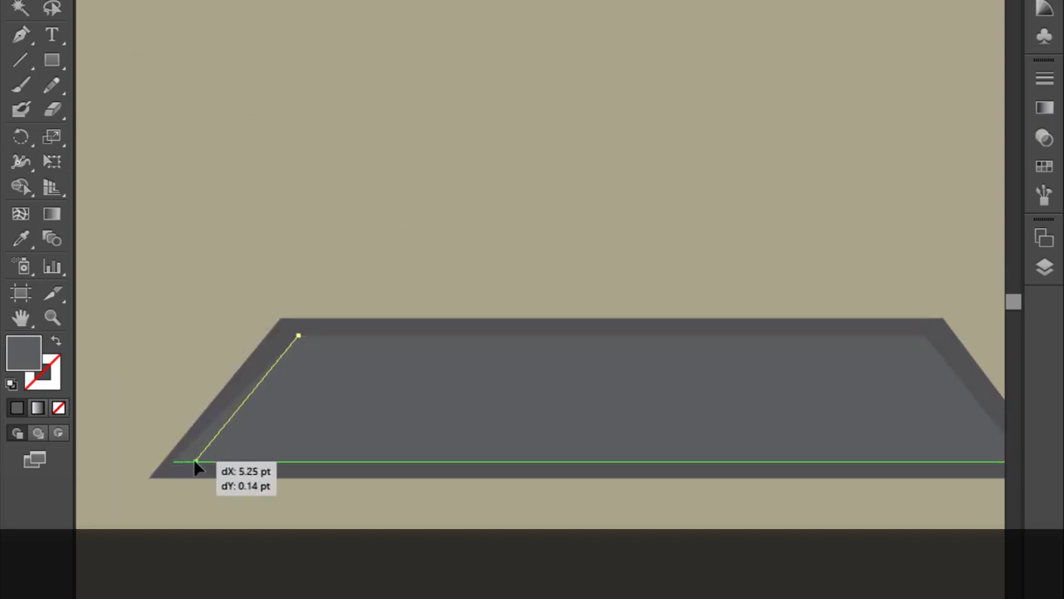
scroll(603, 356, "down", 2)
left_click(720, 225)
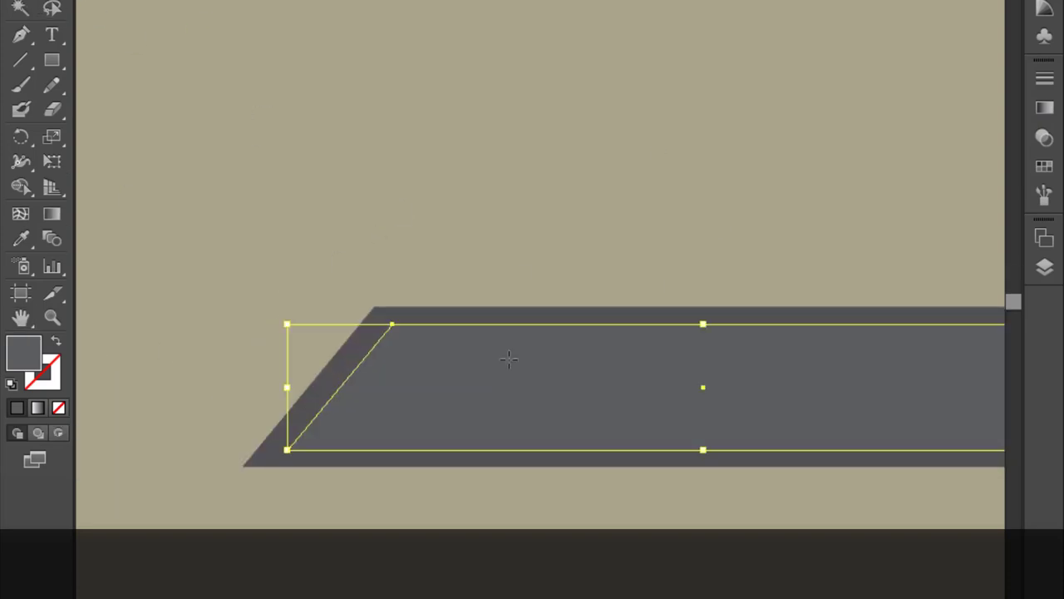
Group the inner and outer trapezoids into one stand base
right_click(492, 314)
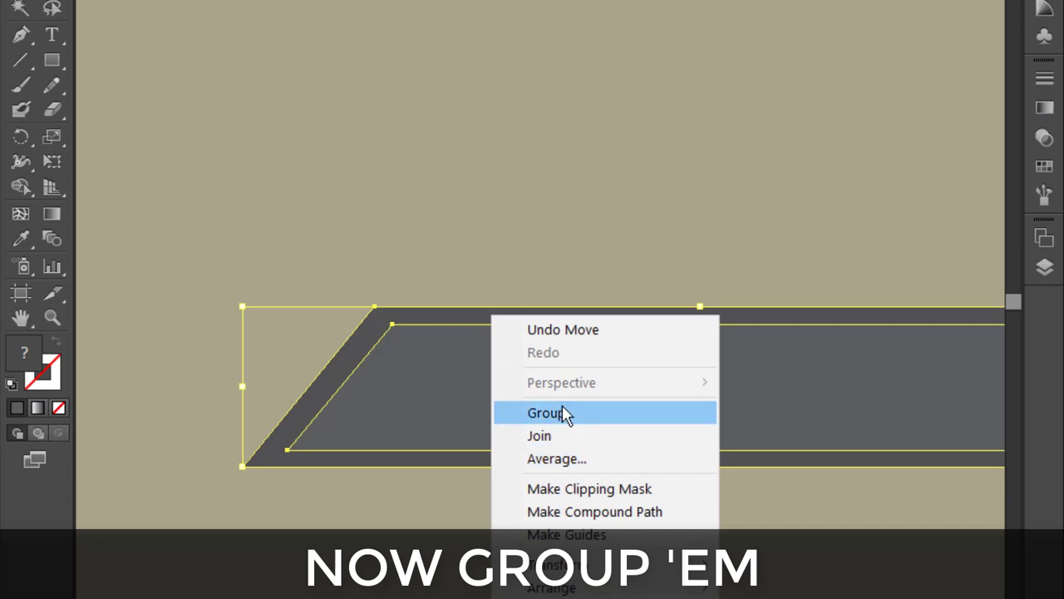
left_click(562, 408)
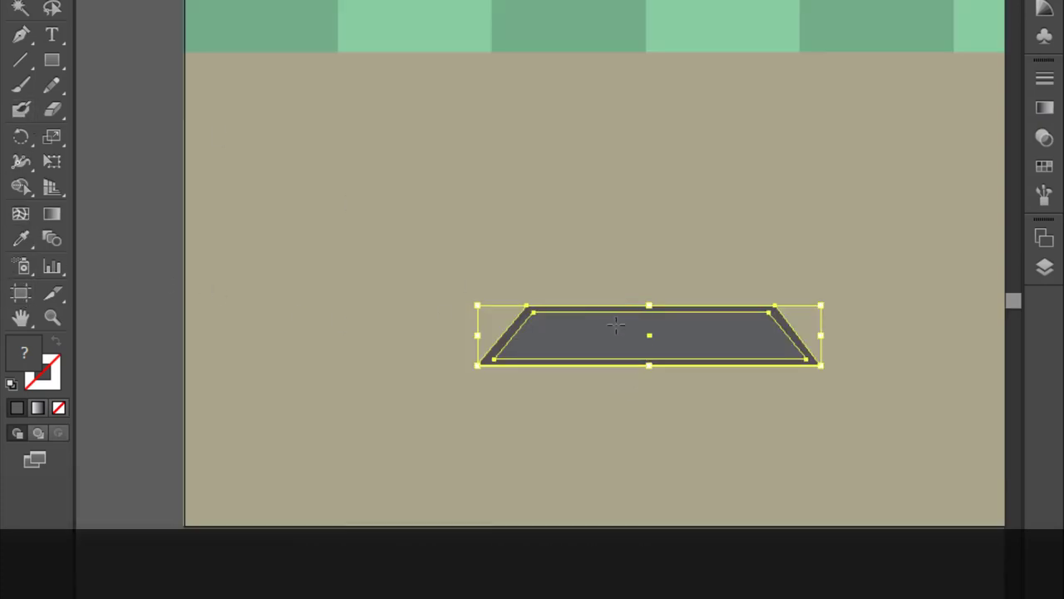
left_click(566, 266)
left_click(568, 338)
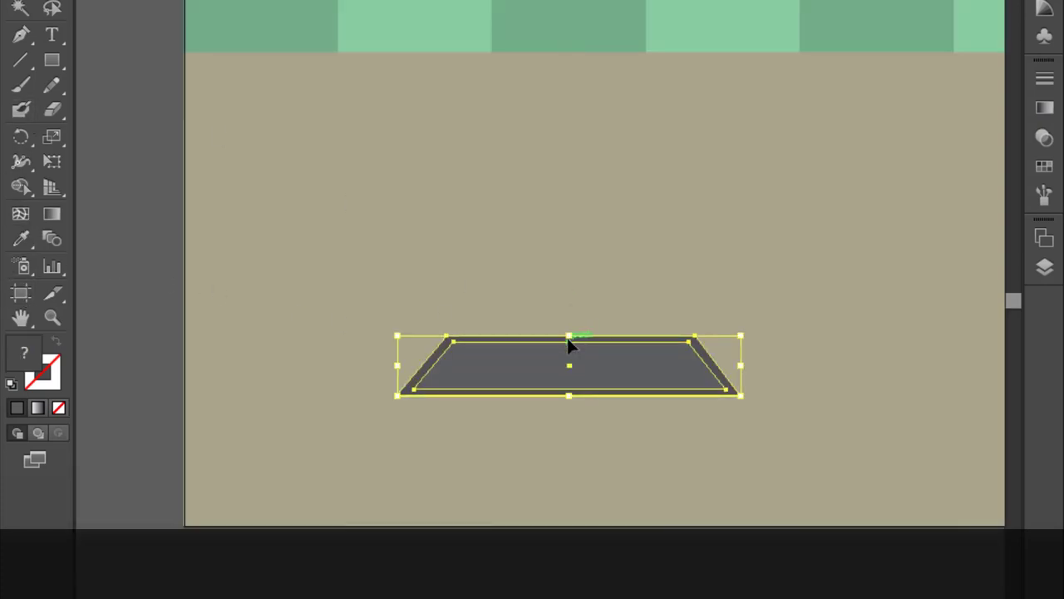
left_click(332, 299)
left_click(21, 317)
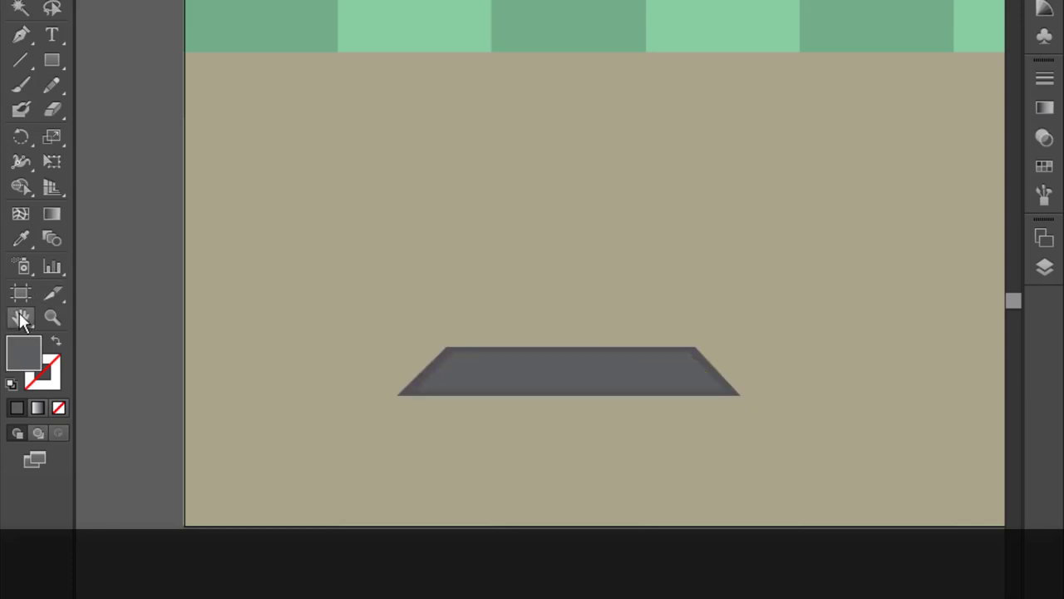
left_click_drag(379, 261, 256, 300)
scroll(391, 325, "down", 1)
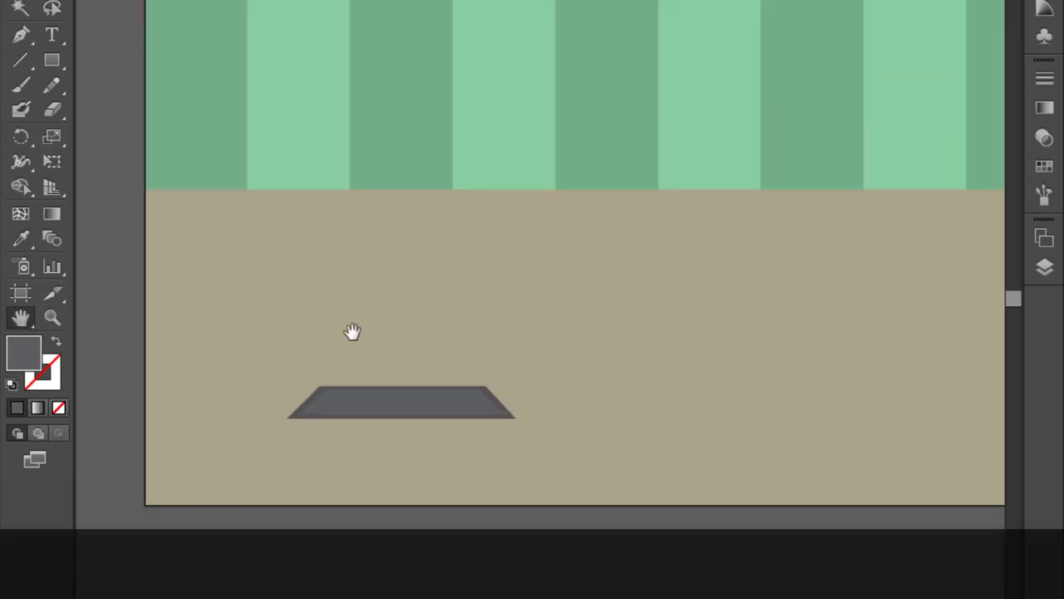
Draw a tall narrow grey rectangle standing on the stand base
key("v")
left_click(50, 60)
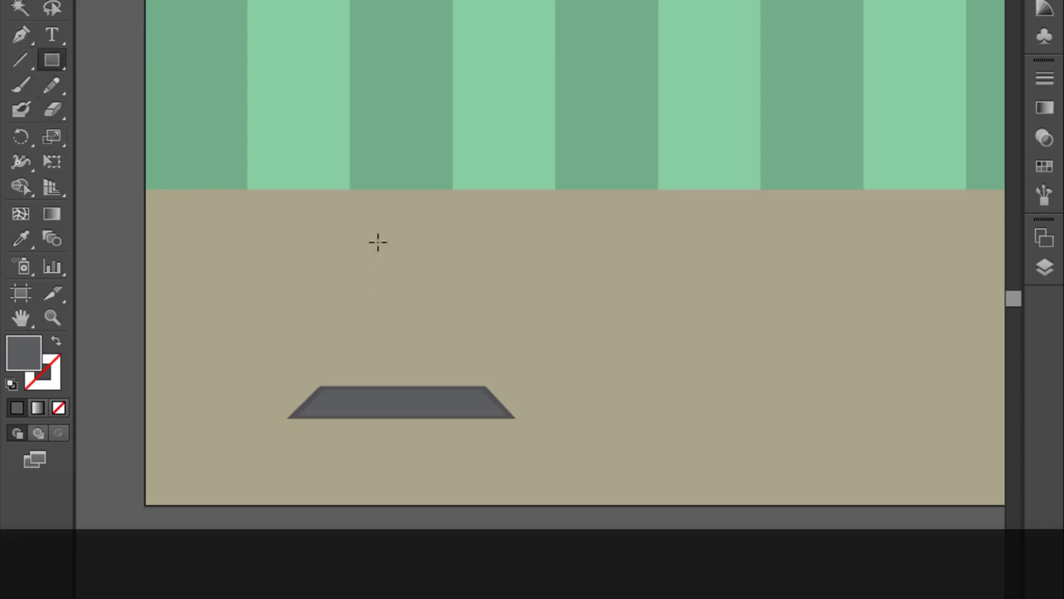
left_click_drag(376, 223, 403, 401)
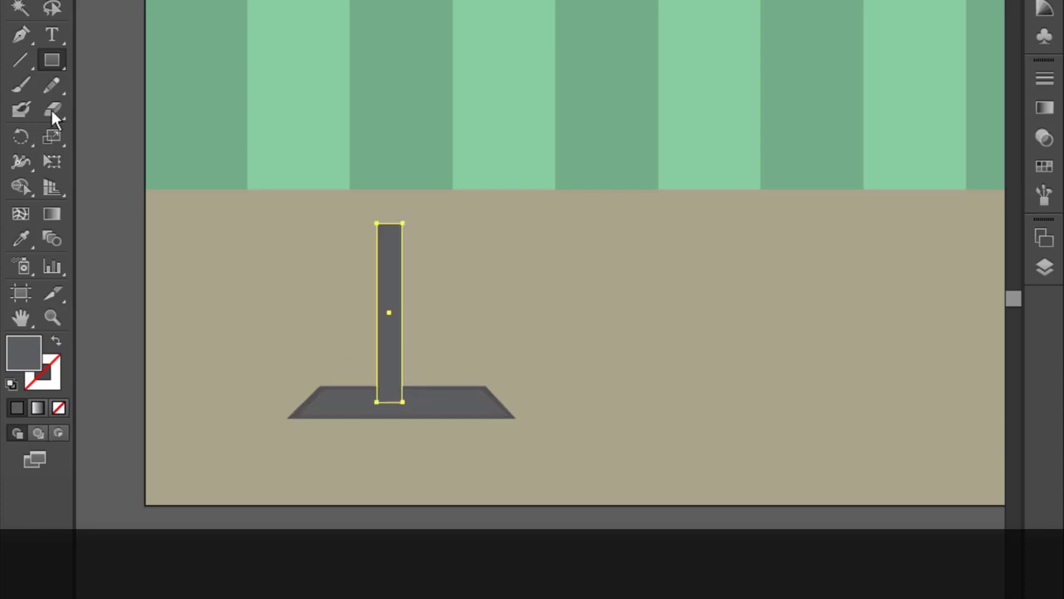
left_click(47, 3)
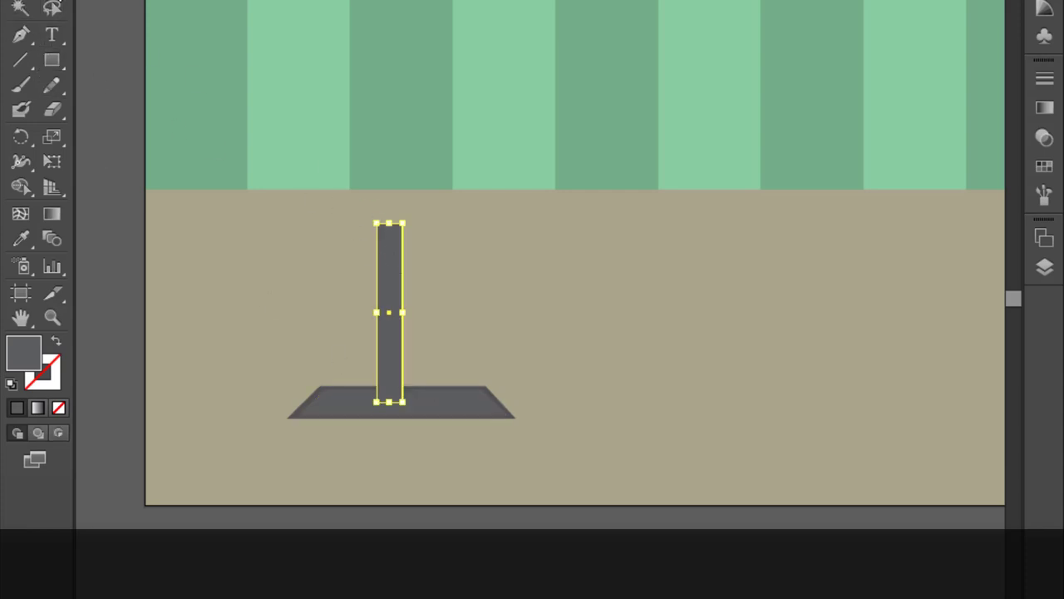
key("a")
scroll(385, 218, "up", 2)
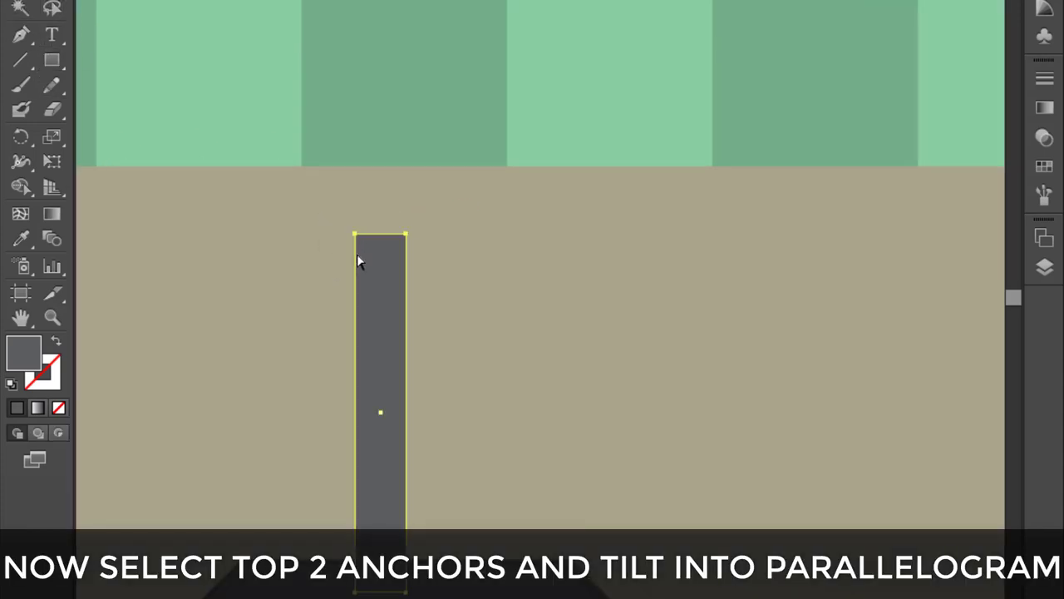
scroll(366, 241, "down", 1)
scroll(362, 275, "down", 1)
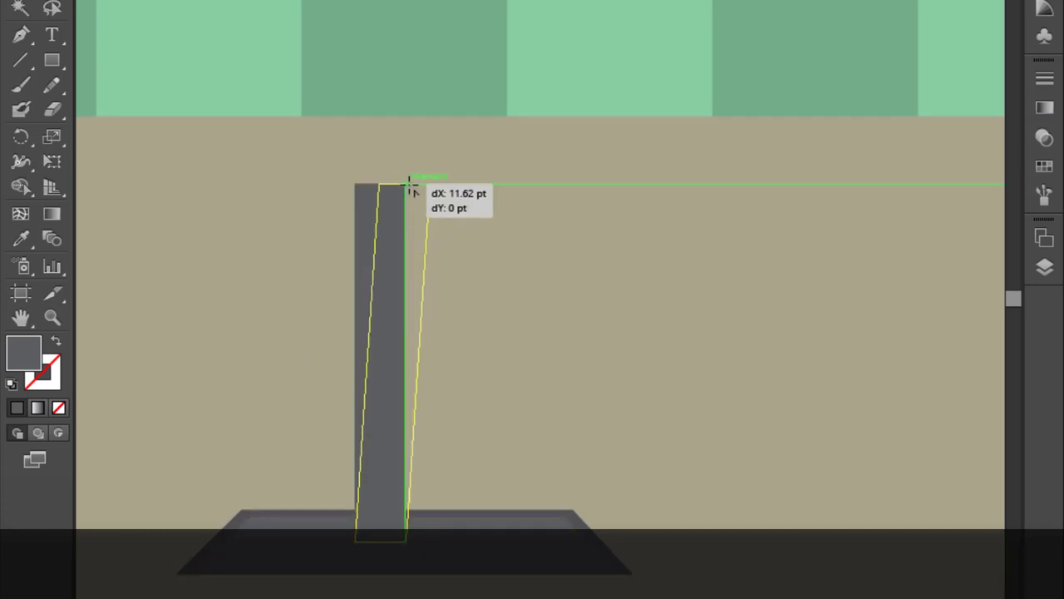
Slant the bar by shifting its top anchors right, and darken its fill to about 83% K
left_click_drag(400, 190, 408, 186)
left_click_drag(398, 363, 406, 364)
left_click(533, 325)
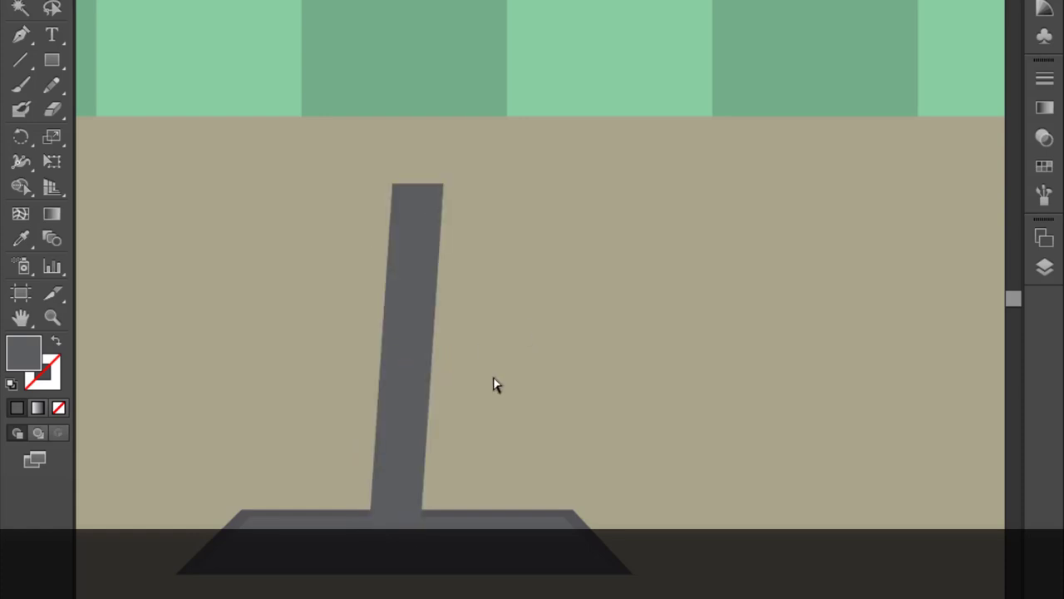
left_click(396, 332)
left_click(606, 252)
left_click(392, 306)
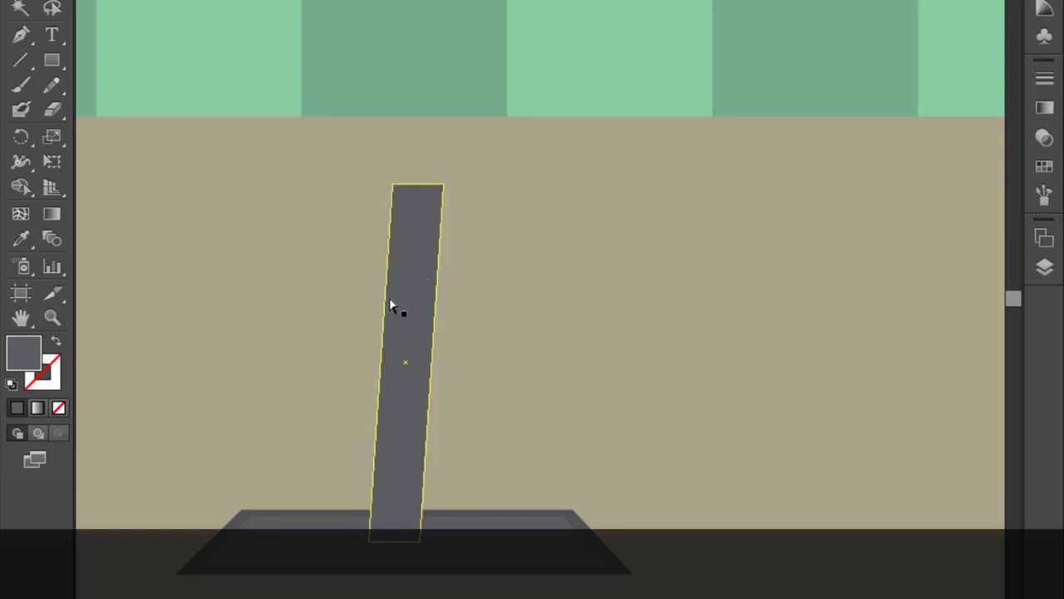
left_click(1048, 12)
left_click(1046, 6)
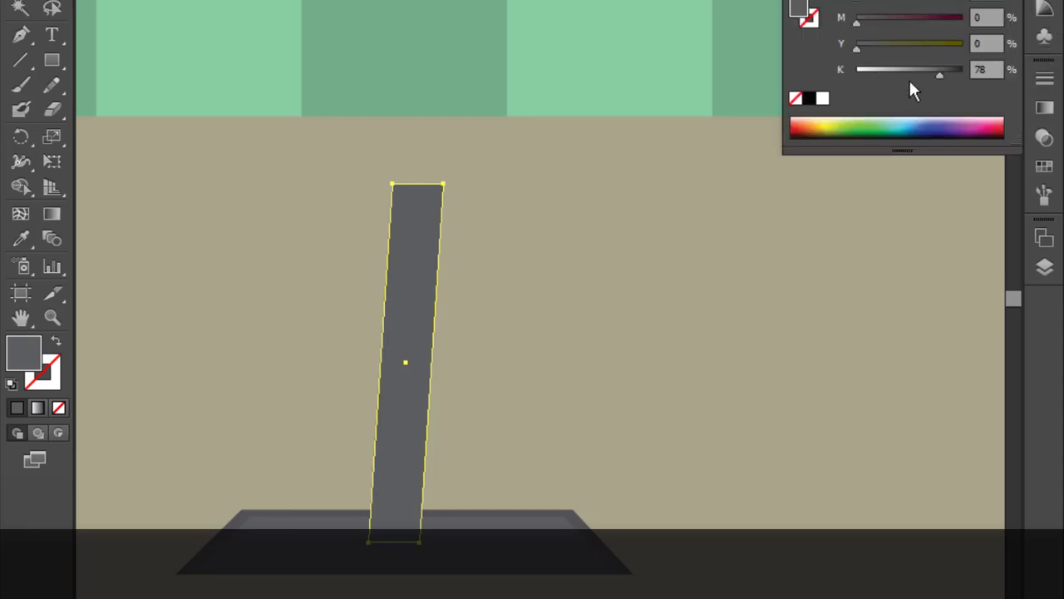
left_click_drag(938, 67, 945, 69)
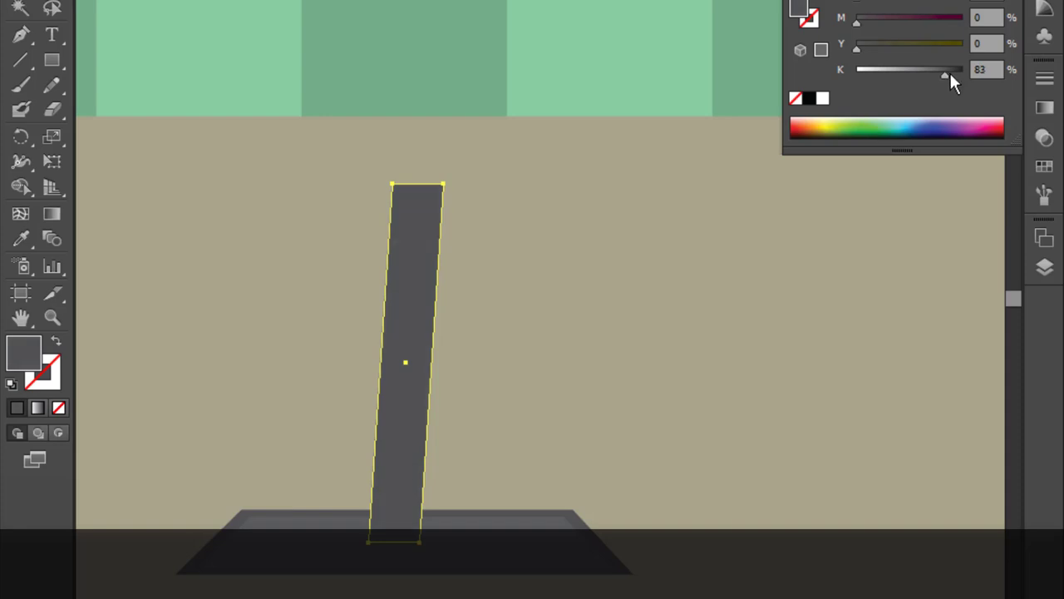
Duplicate the bar slightly upward and bring the front bar ahead of its copy
left_click(820, 81)
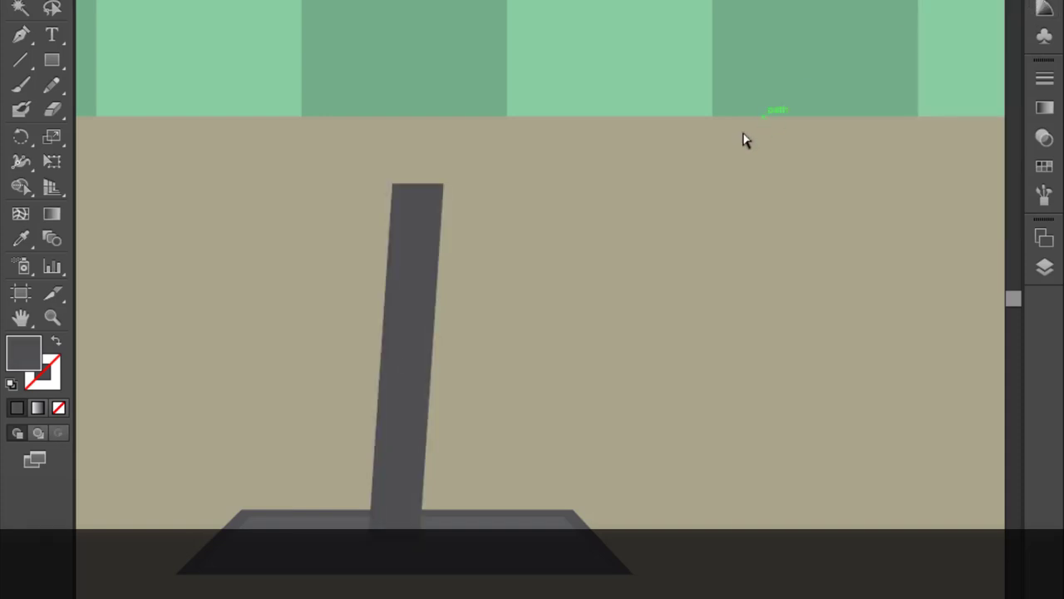
left_click(416, 220)
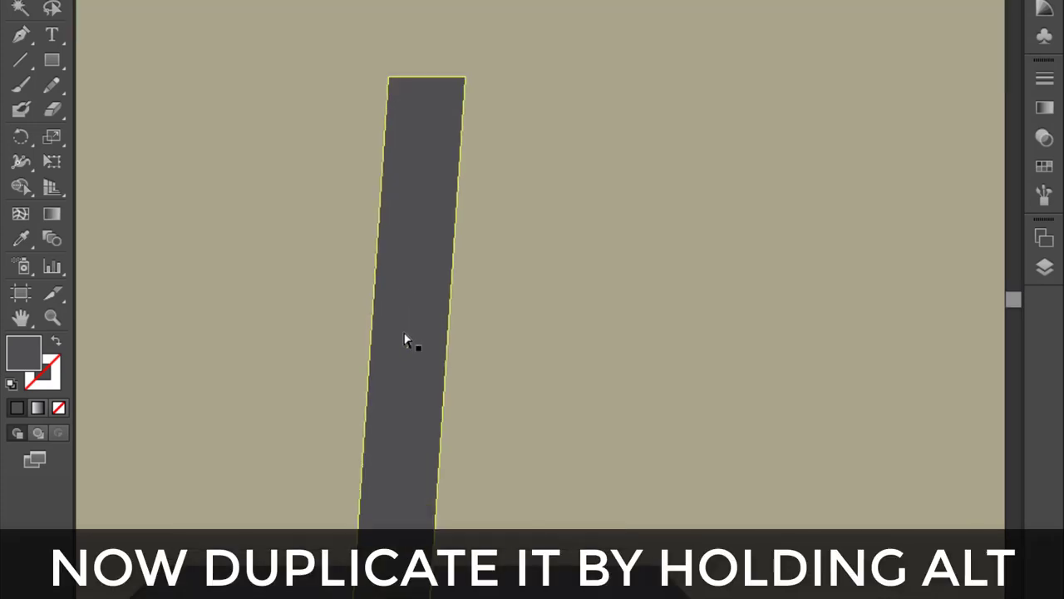
left_click_drag(408, 345, 413, 332)
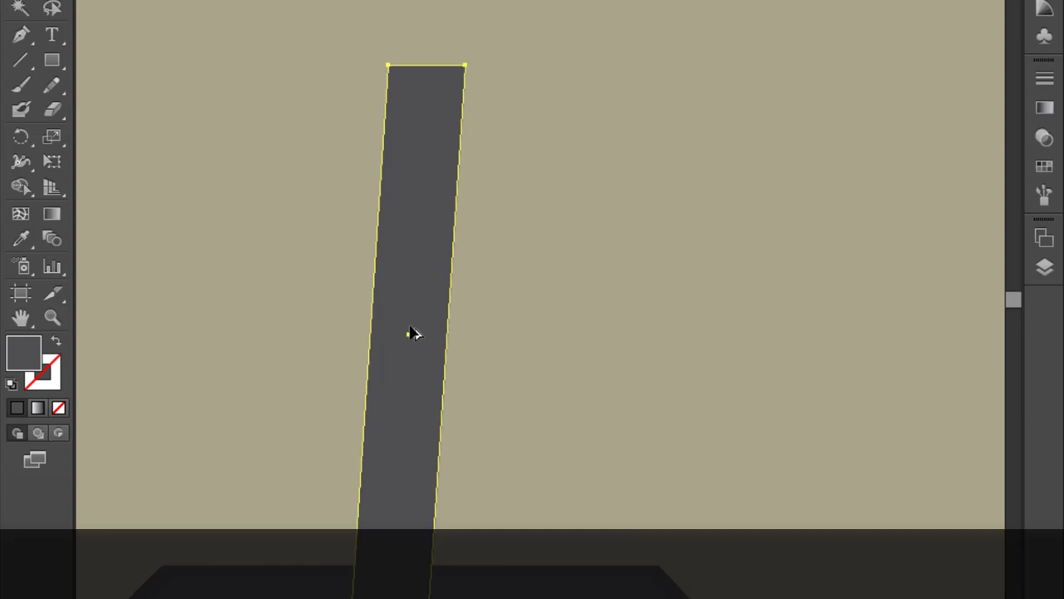
key("ctrl+shift+bracketright")
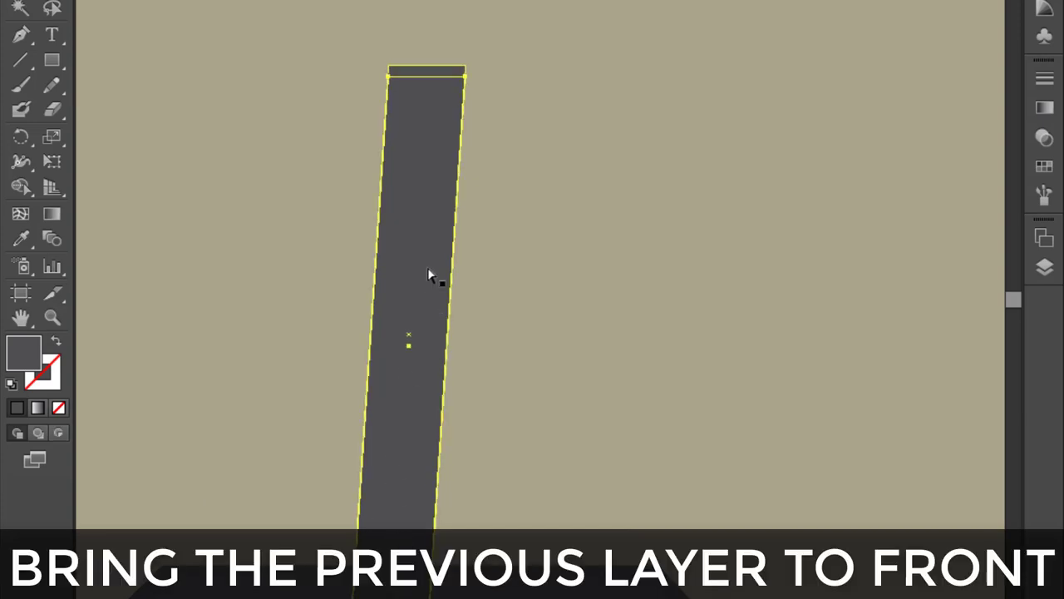
right_click(423, 257)
mouse_move(484, 541)
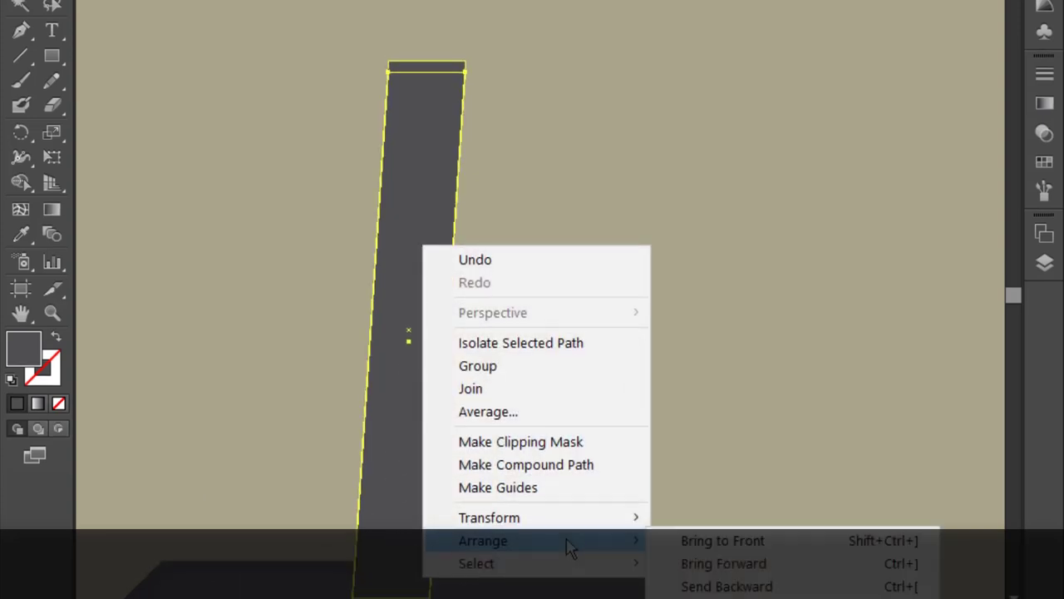
left_click(687, 518)
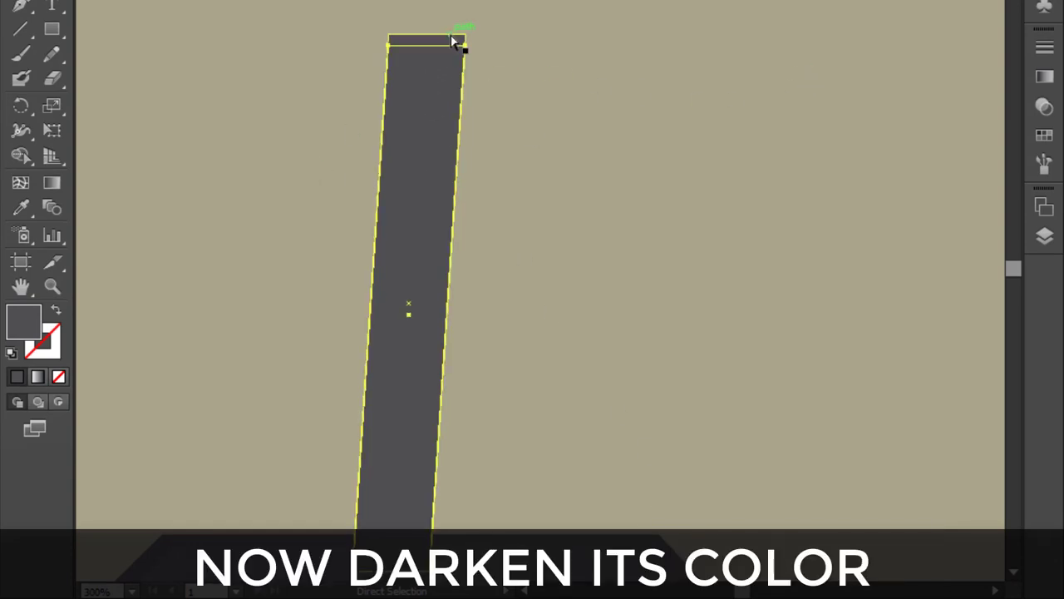
Darken the back bar's fill to K 89%, lighten the front face, and nudge its top edge
left_click(1045, 60)
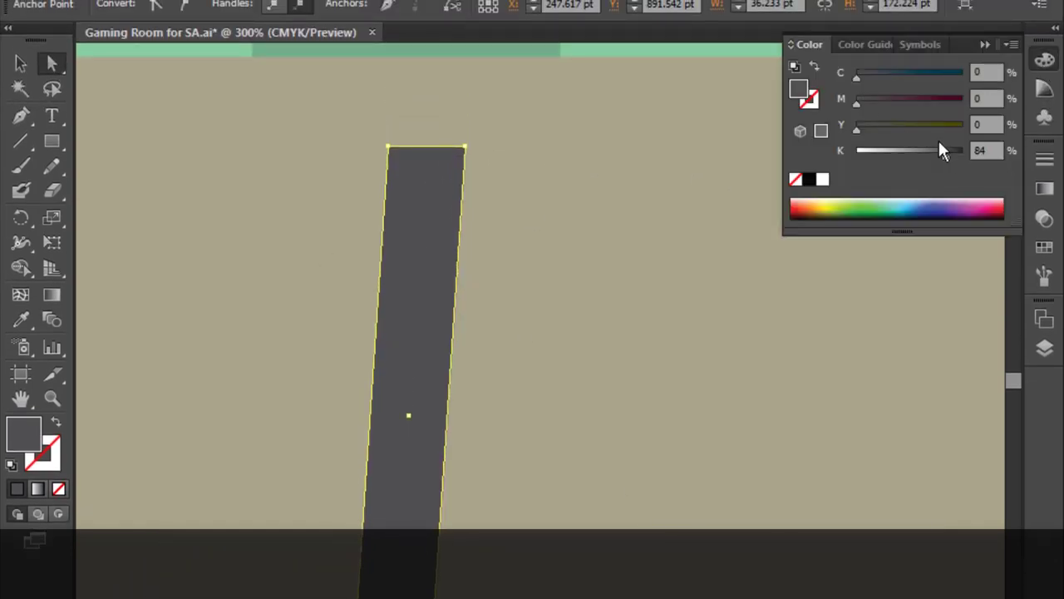
left_click_drag(939, 146, 948, 154)
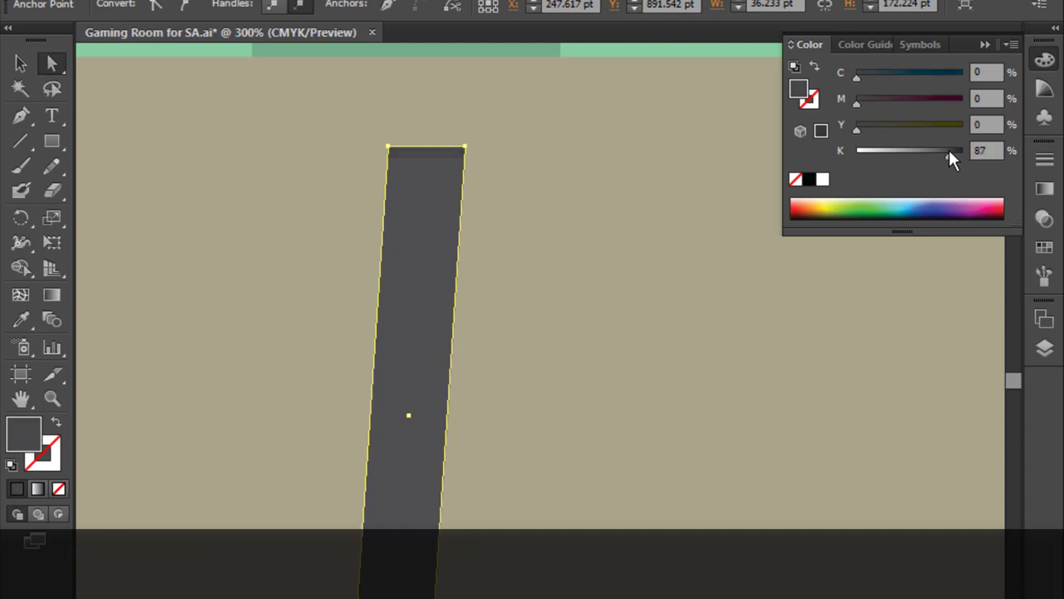
left_click(1044, 60)
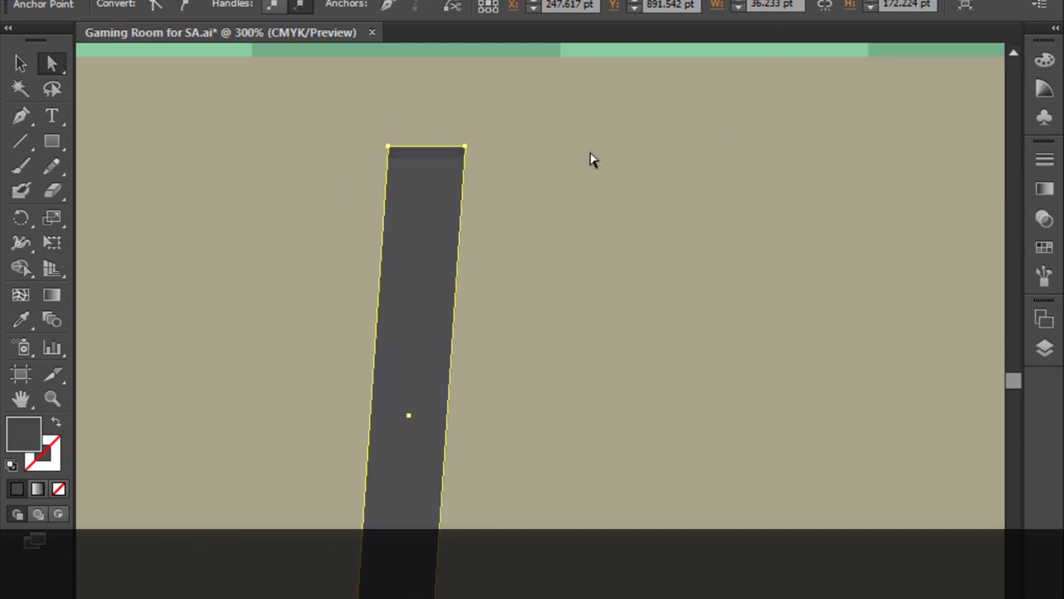
key("Right")
key("Right")
key("Right")
key("Right")
key("Right")
key("Right")
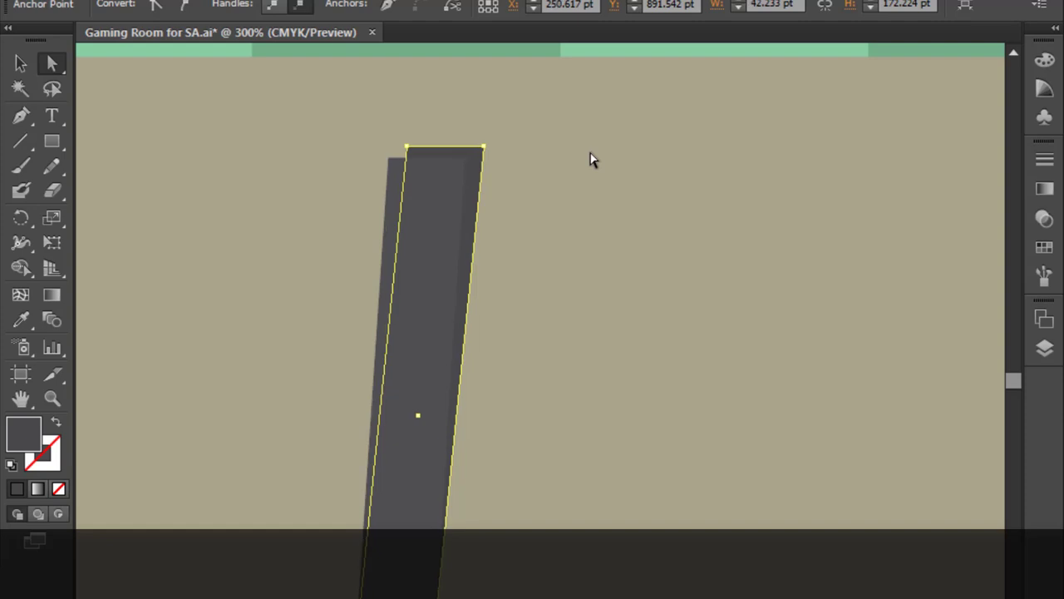
key("Left")
key("Left")
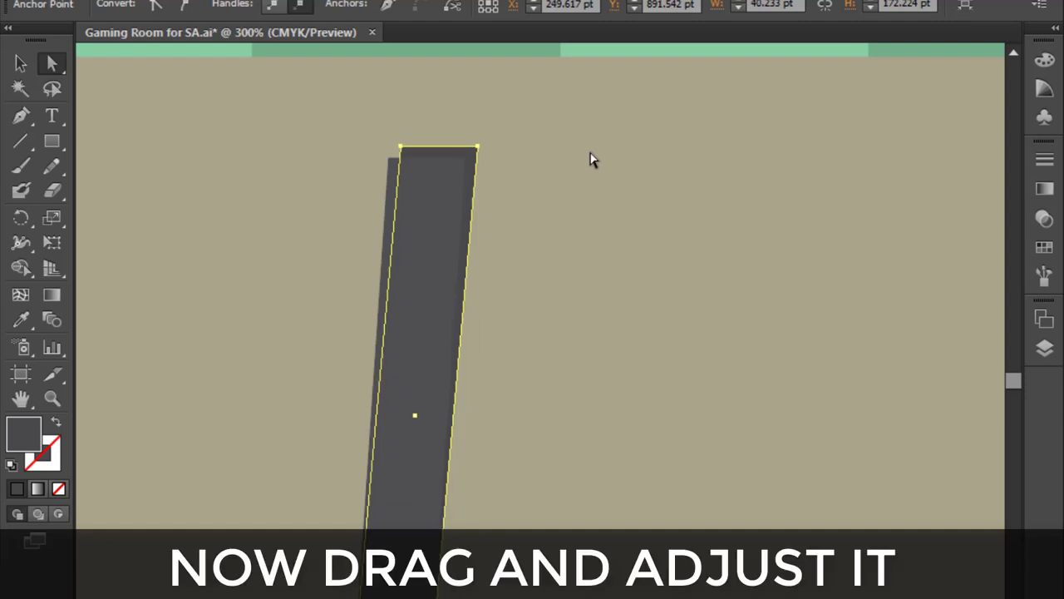
Move the front face's top-left corner leftward along the top edge
left_click(536, 137)
scroll(405, 136, "up", 2, "alt")
scroll(404, 149, "up", 1, "alt")
left_click(444, 178)
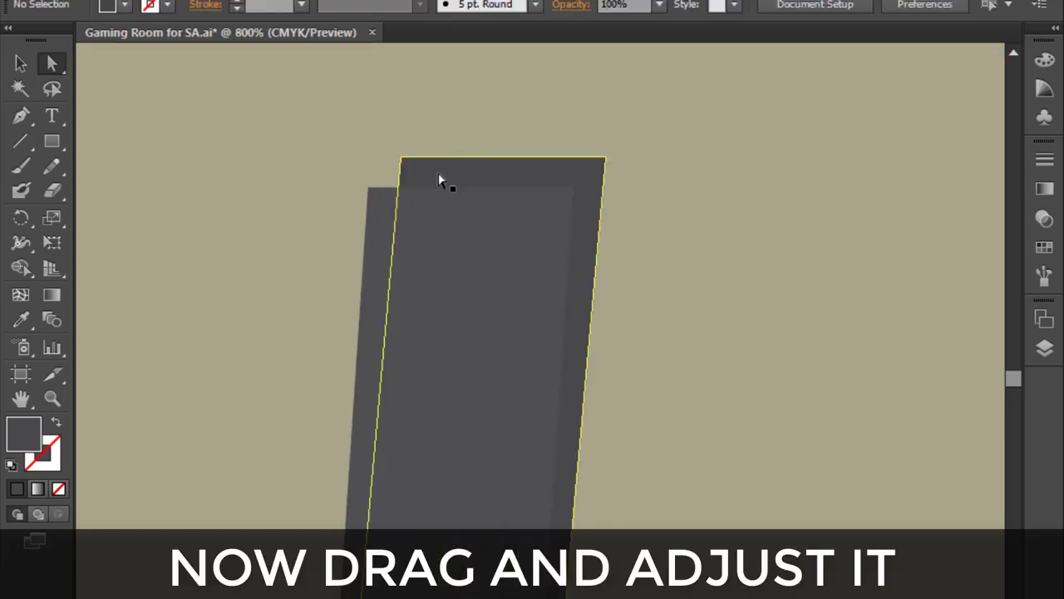
left_click(403, 163)
left_click_drag(406, 165, 375, 165)
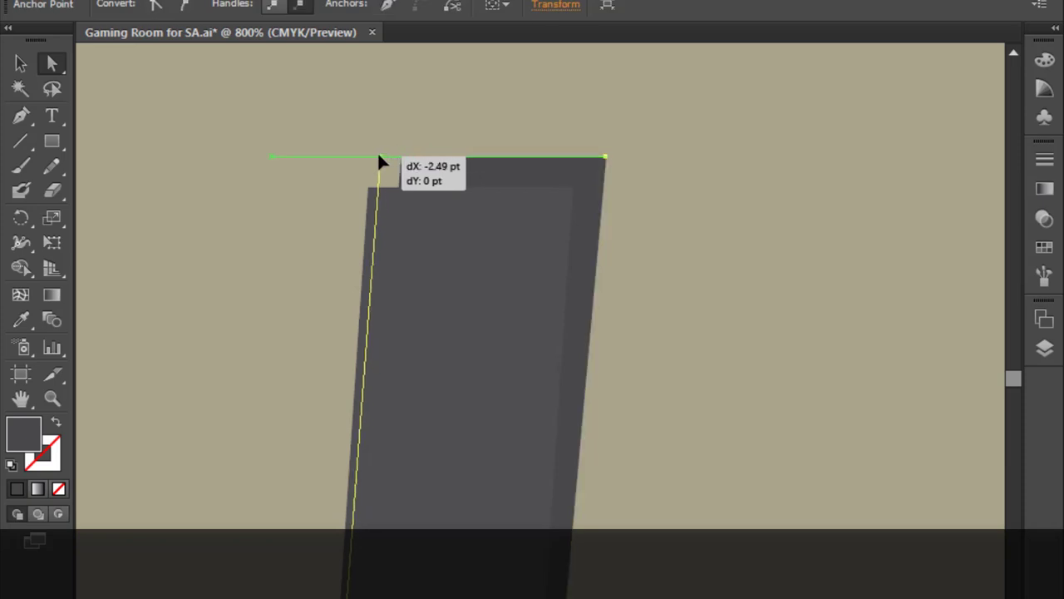
left_click(423, 121)
Lower both bottom corners of the front face into the base, shifting the right one slightly right
scroll(548, 223, "down", 2, "alt")
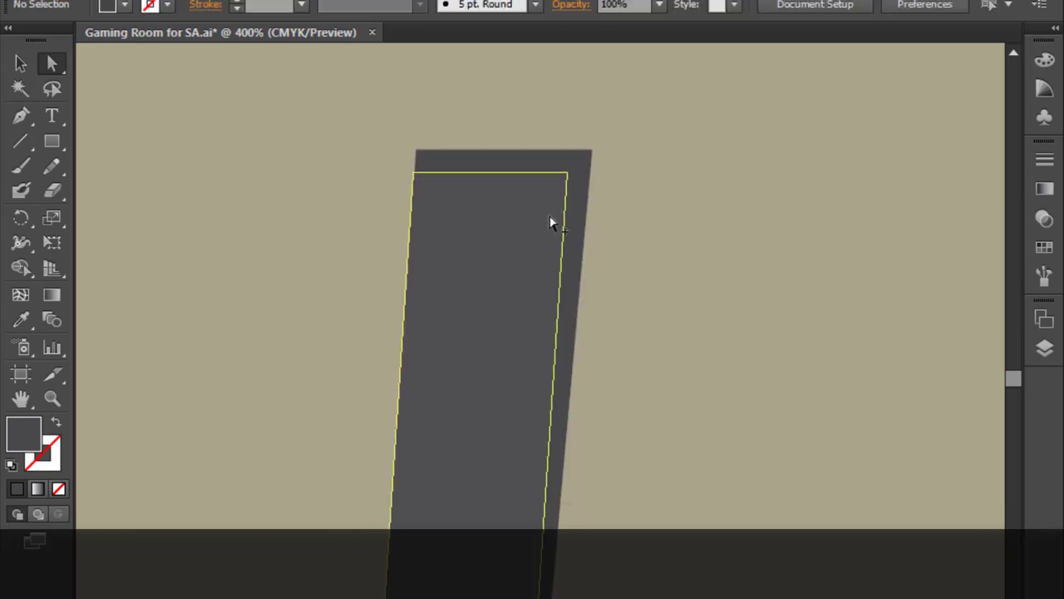
scroll(552, 221, "down", 1, "alt")
scroll(560, 357, "down", 2)
scroll(537, 393, "down", 2)
scroll(516, 583, "up", 1, "alt")
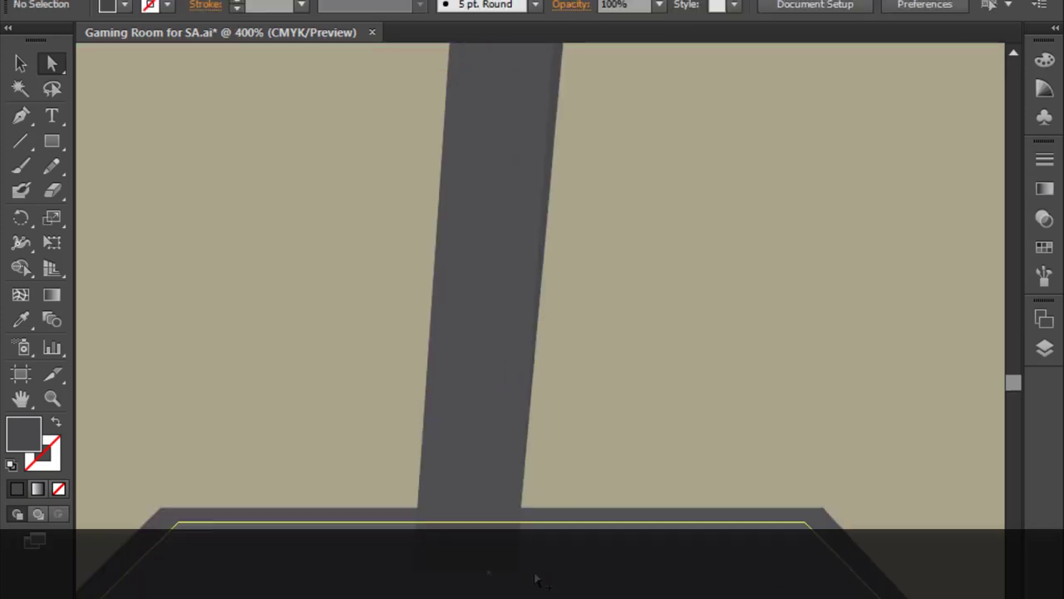
scroll(535, 577, "up", 1, "alt")
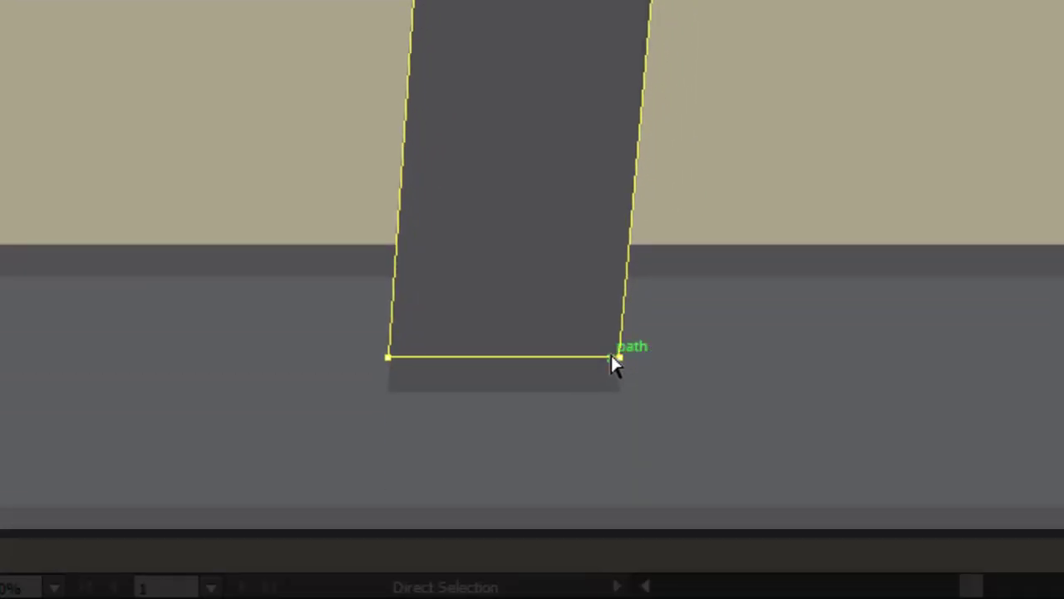
left_click_drag(619, 357, 620, 391)
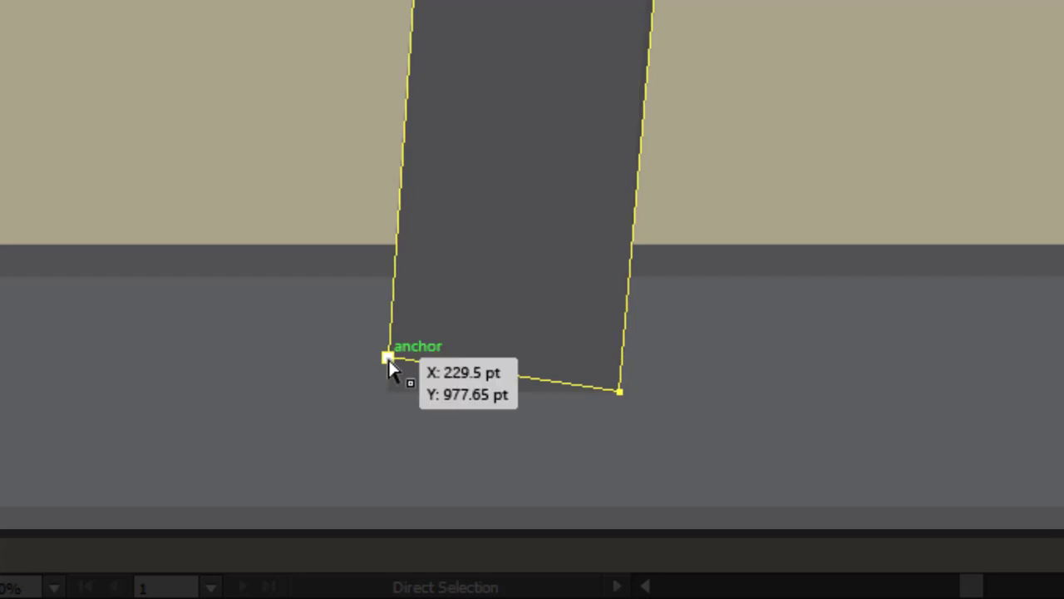
left_click_drag(388, 358, 388, 391)
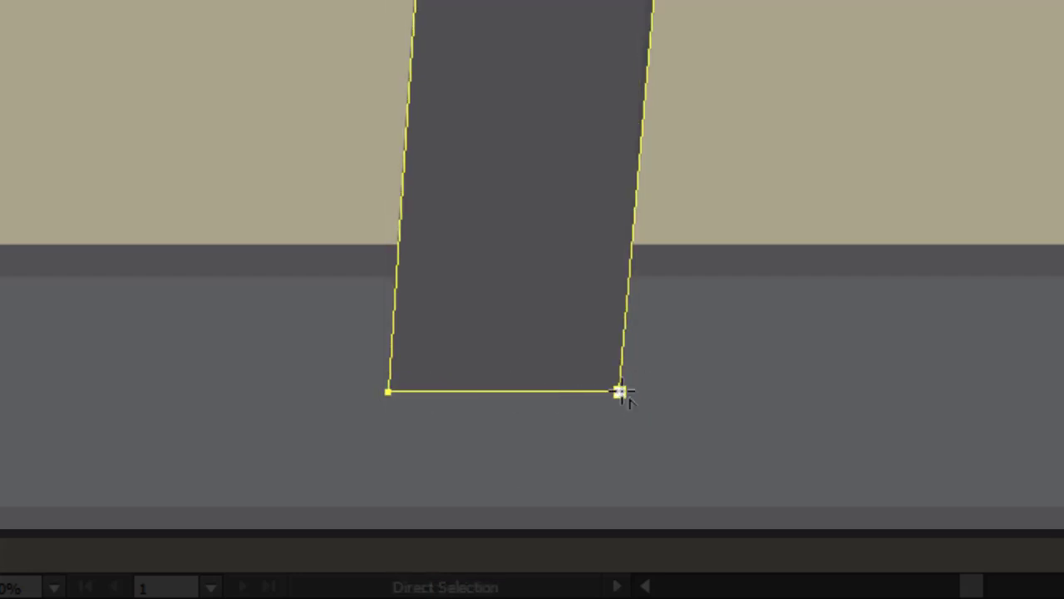
left_click_drag(619, 391, 650, 392)
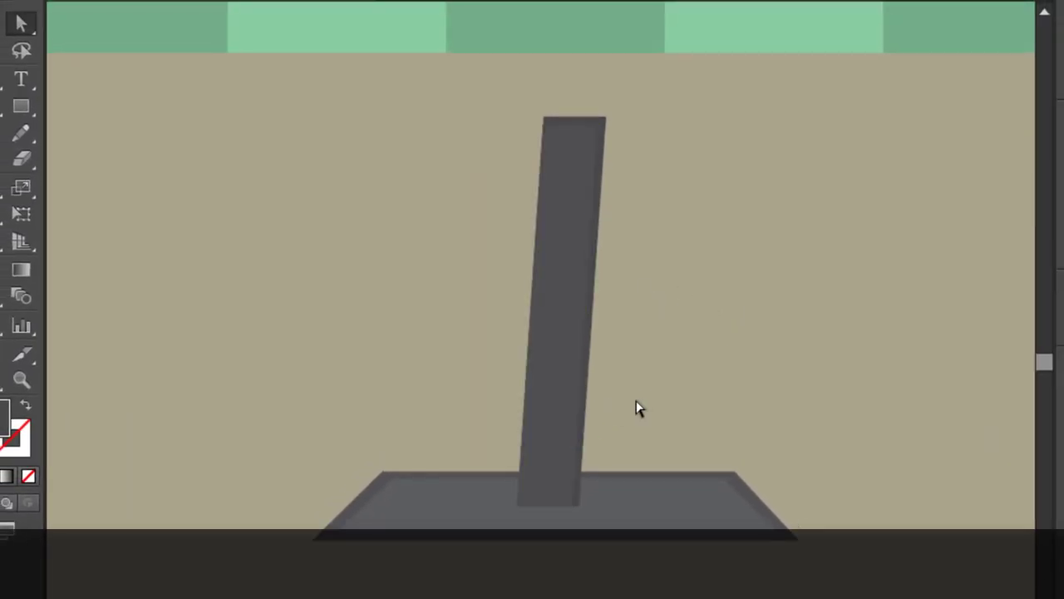
Extend the other pole shape's bottom edge down into the base
scroll(582, 475, "up", 2)
scroll(551, 539, "up", 2)
scroll(504, 582, "up", 1)
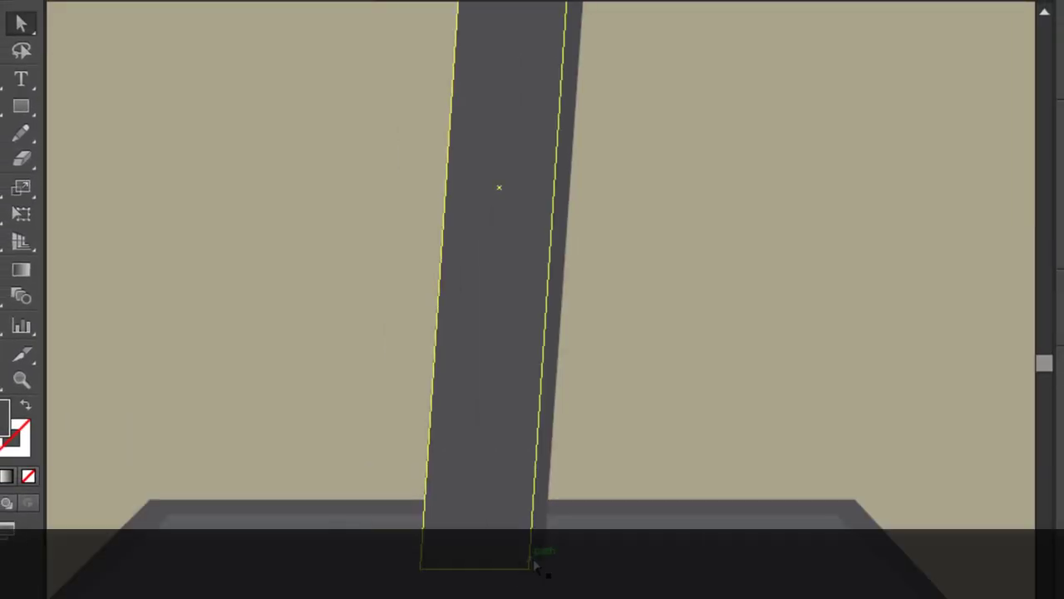
scroll(532, 570, "up", 1)
left_click(540, 552)
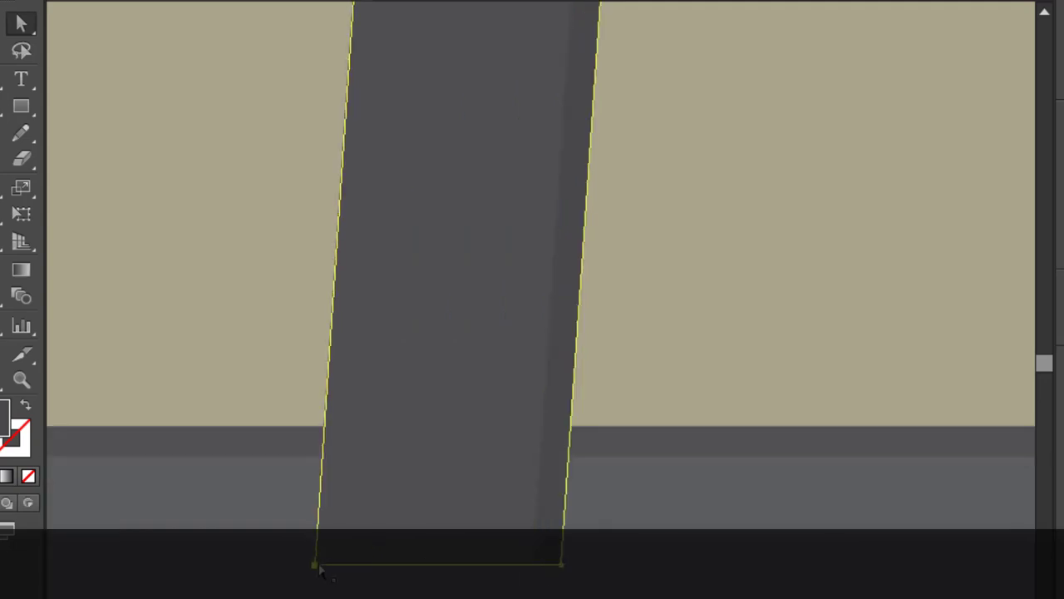
left_click_drag(557, 565, 464, 581)
left_click(499, 587)
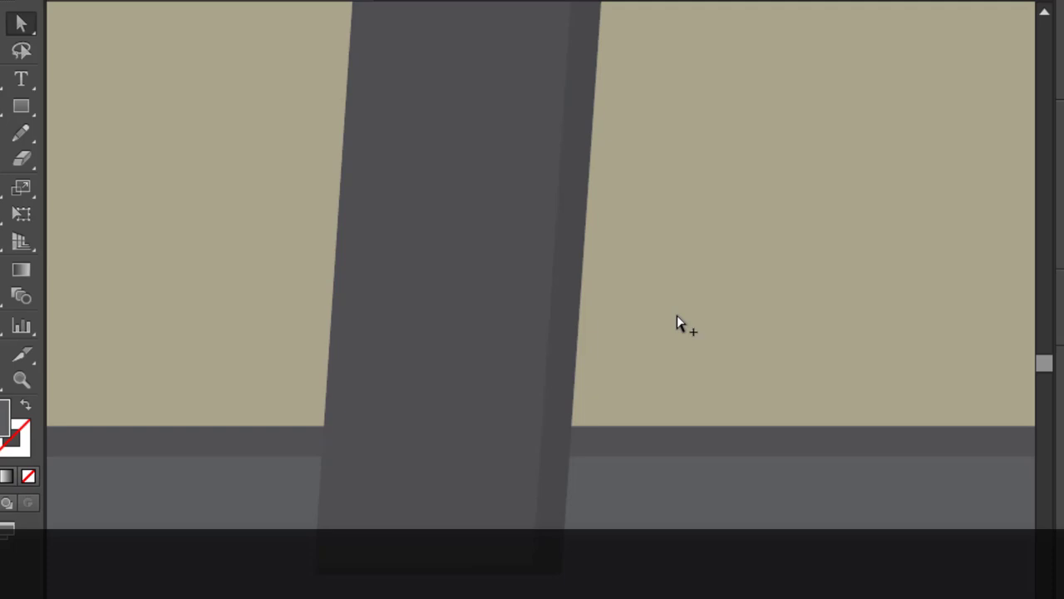
scroll(678, 323, "down", 3)
scroll(720, 290, "down", 1)
Group the two pole shapes and nudge the front face into place
scroll(737, 266, "up", 1)
left_click(568, 202)
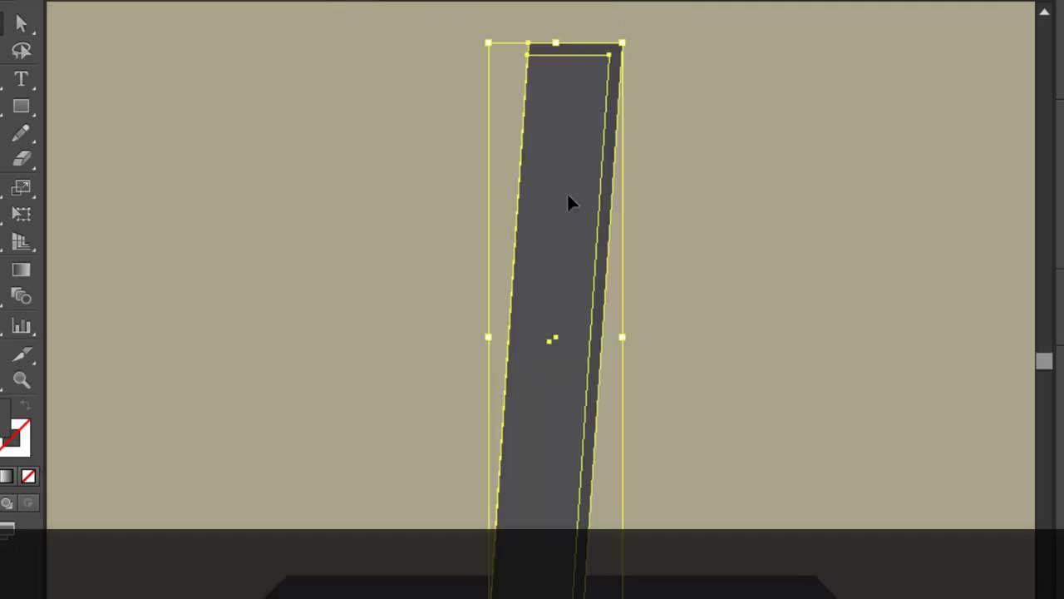
right_click(568, 200)
left_click(629, 307)
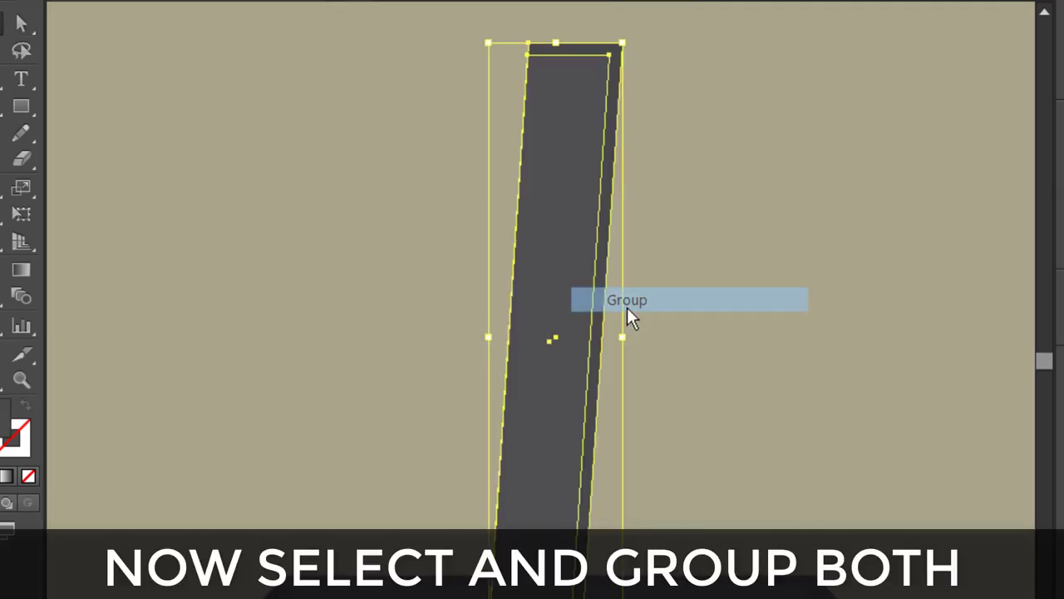
left_click(697, 262)
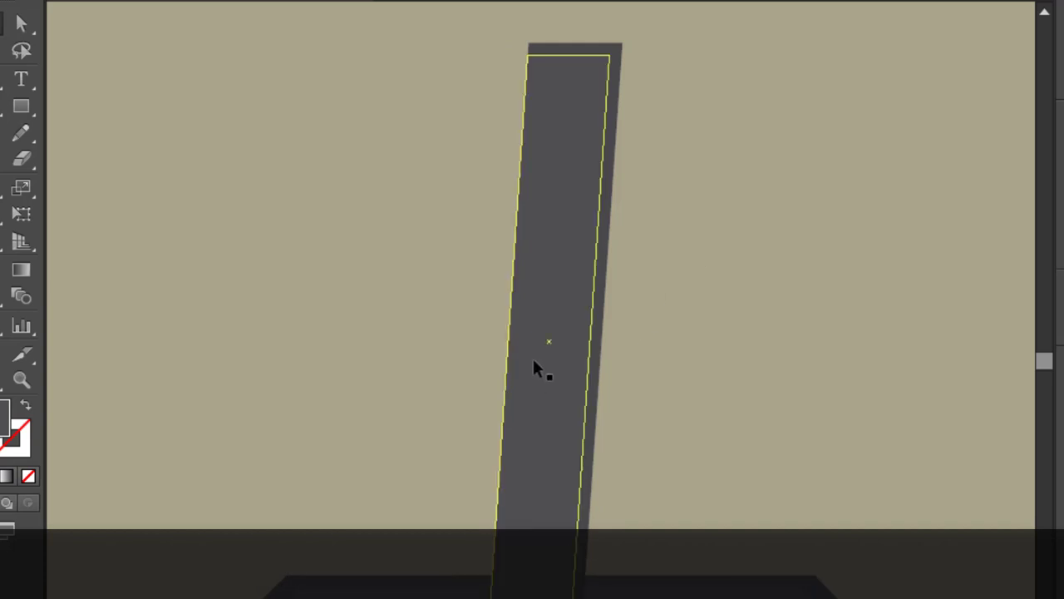
left_click_drag(533, 365, 541, 365)
left_click(696, 436)
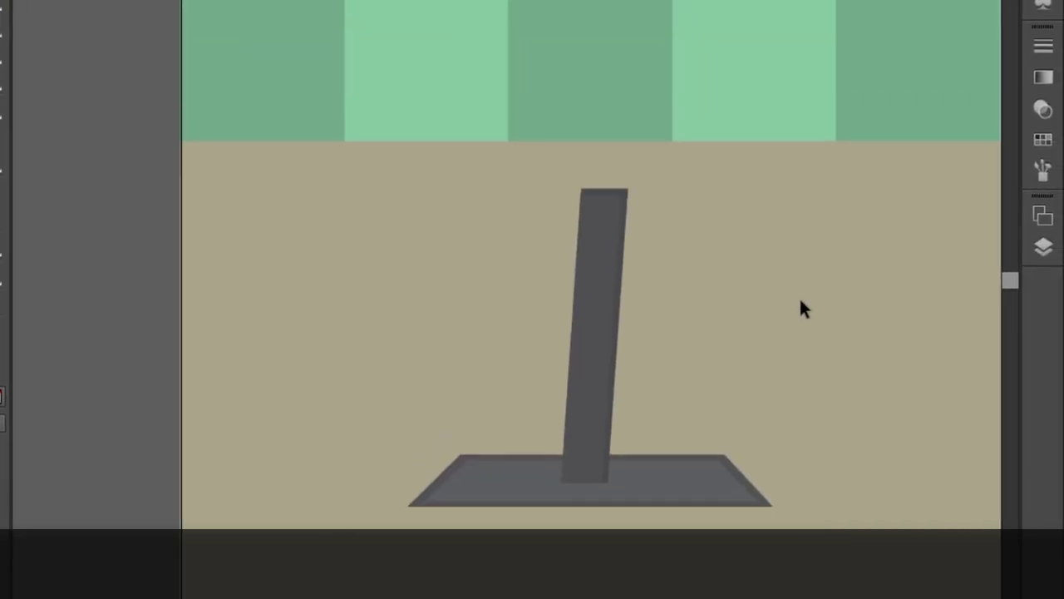
scroll(799, 308, "down", 2)
scroll(870, 278, "up", 5)
scroll(870, 278, "down", 5)
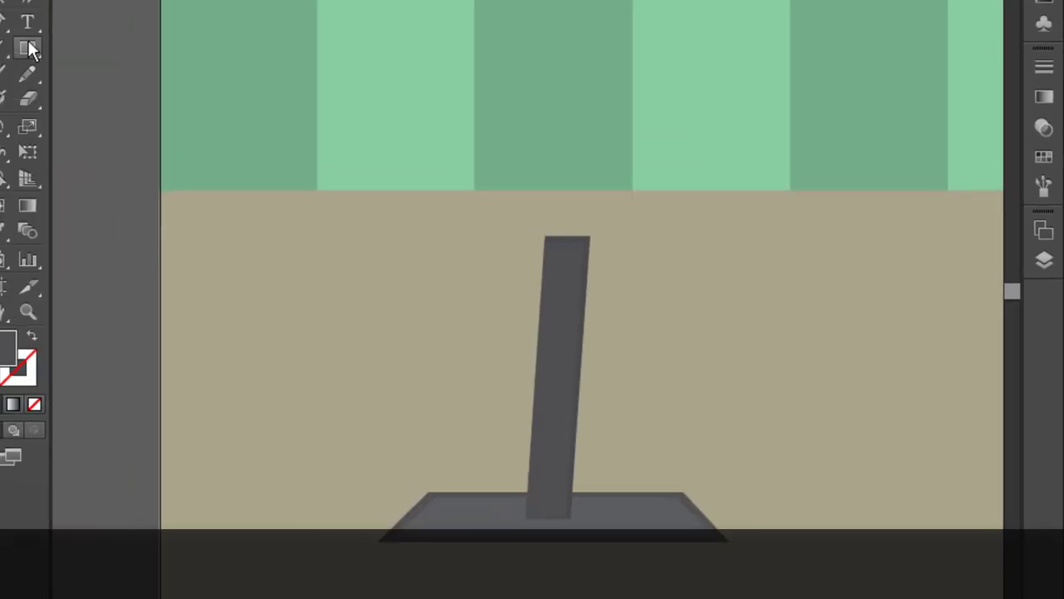
Hide the pole group inside the MONITOR layer so only the base shows
left_click(568, 291)
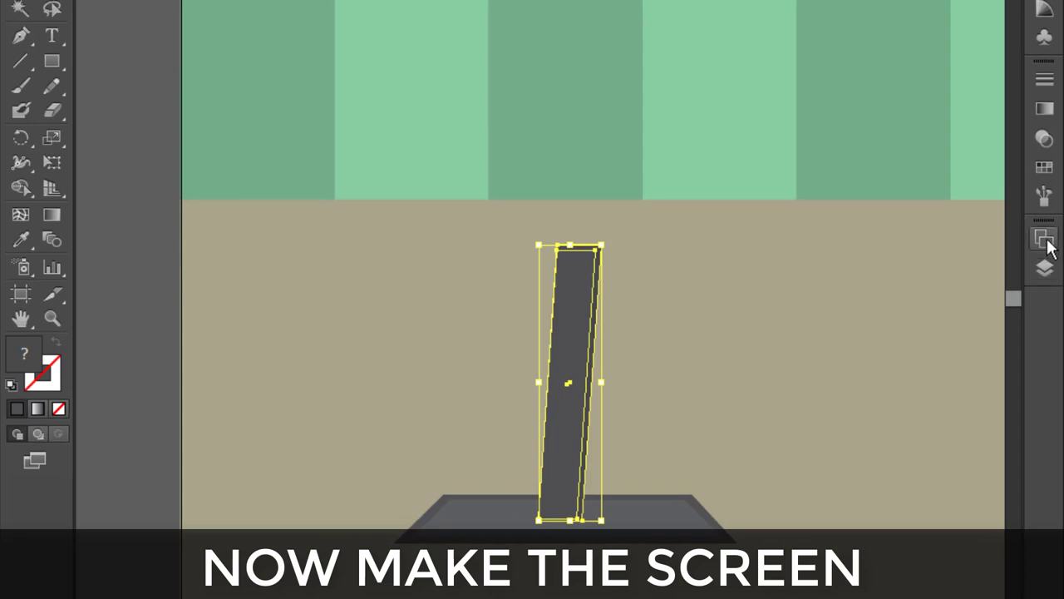
left_click(1044, 268)
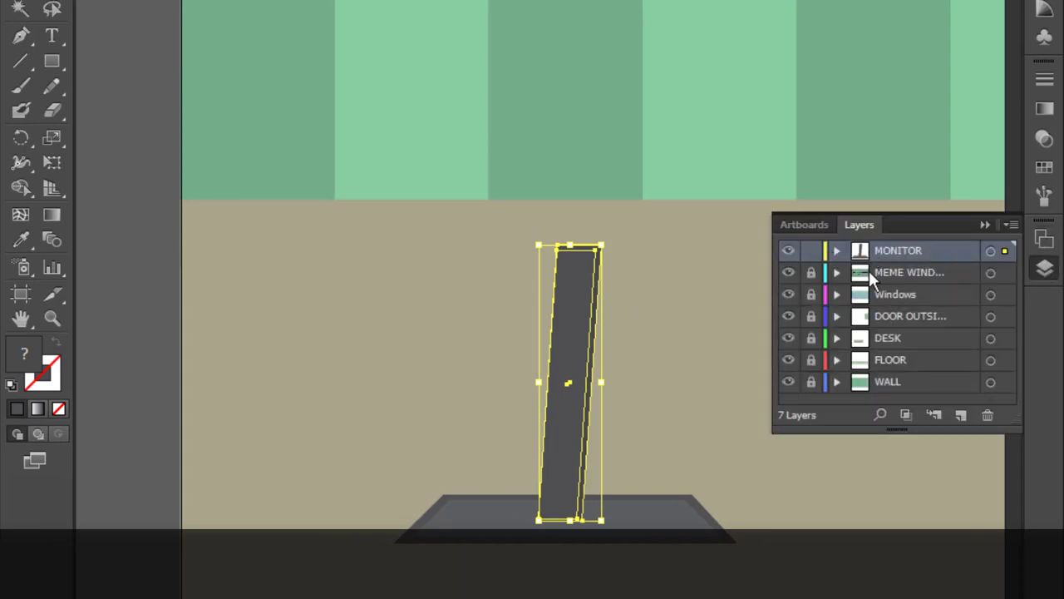
left_click(839, 251)
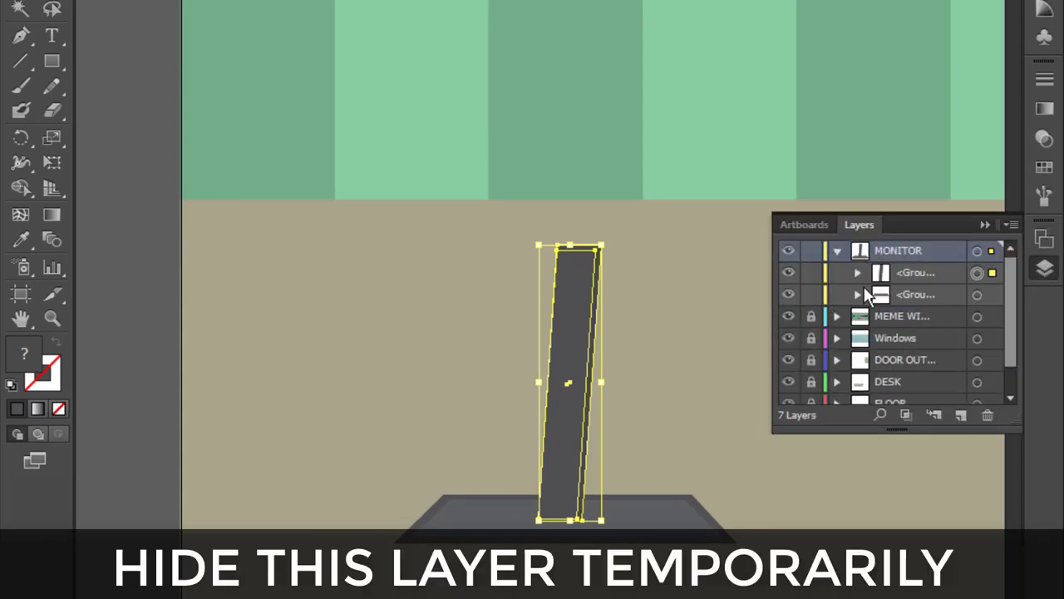
left_click(789, 274)
left_click(1044, 268)
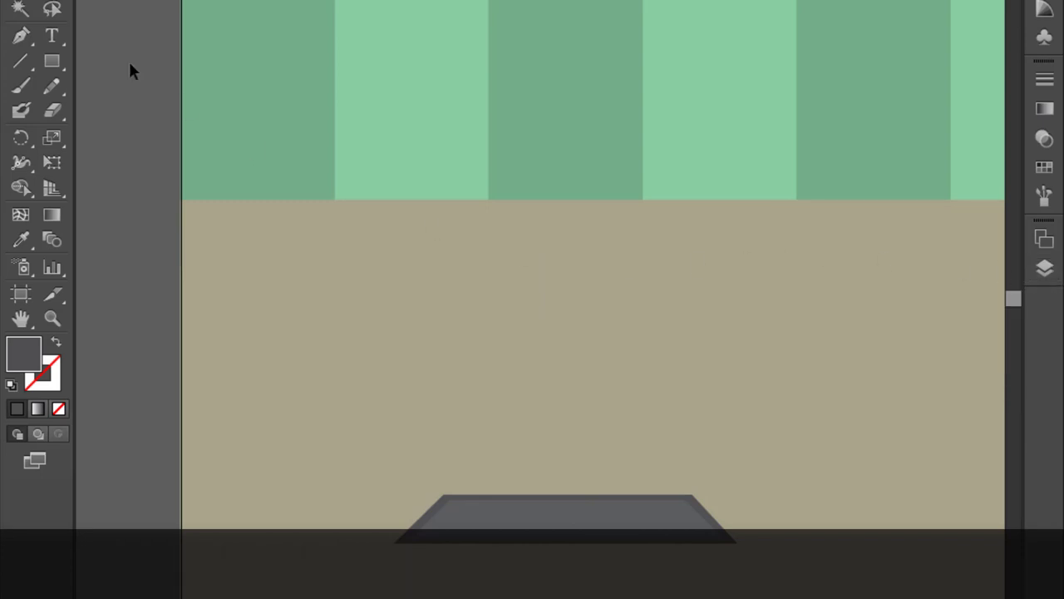
left_click(1045, 240)
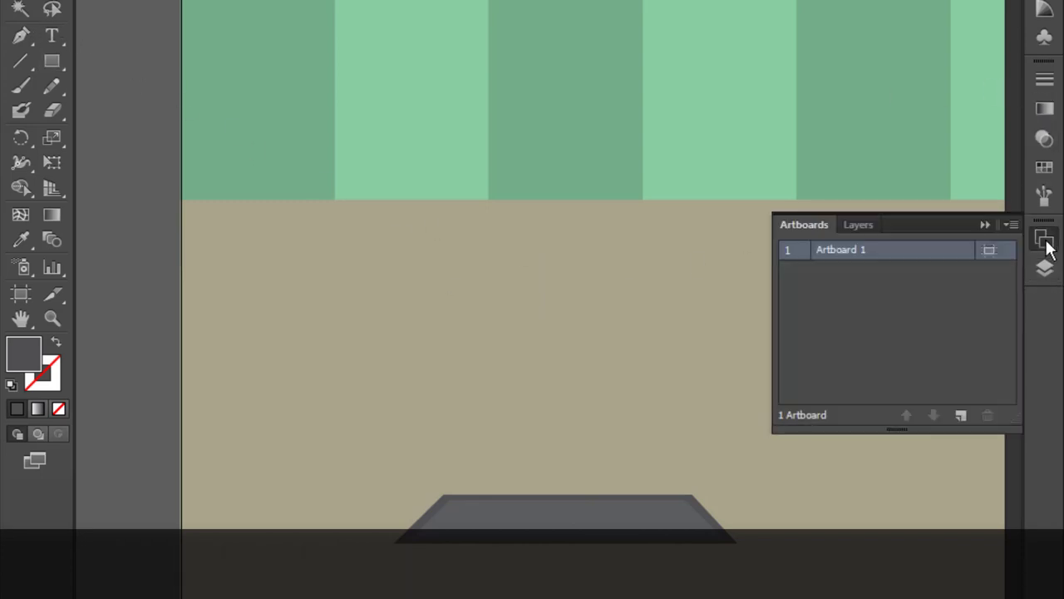
left_click(1045, 241)
left_click(1045, 268)
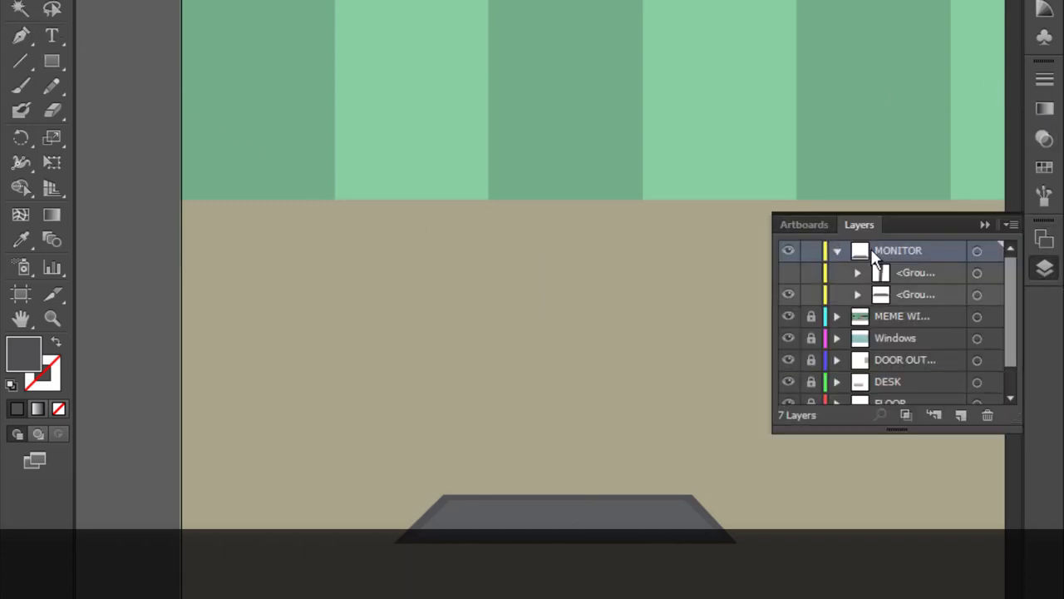
Draw a large dark screen rectangle and skew its top edge left into a parallelogram
left_click(1053, 273)
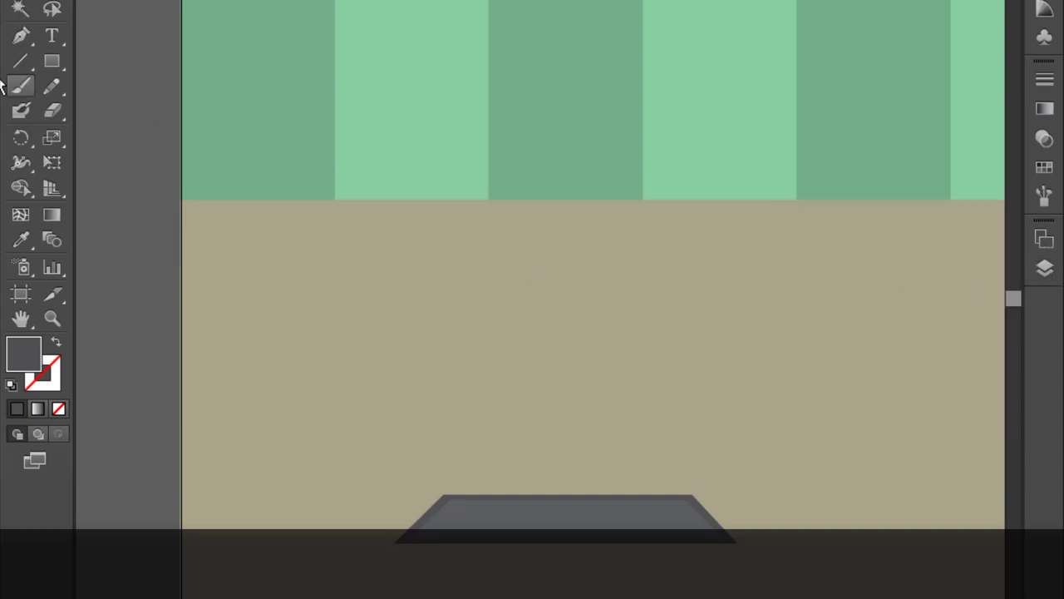
left_click_drag(336, 220, 785, 419)
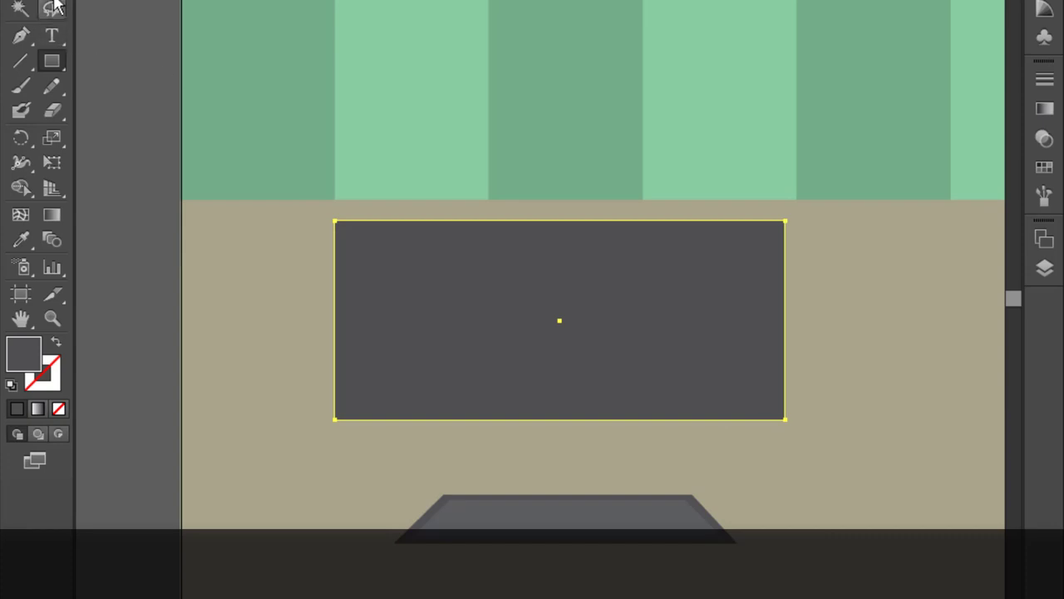
key("v")
left_click_drag(439, 312, 468, 308)
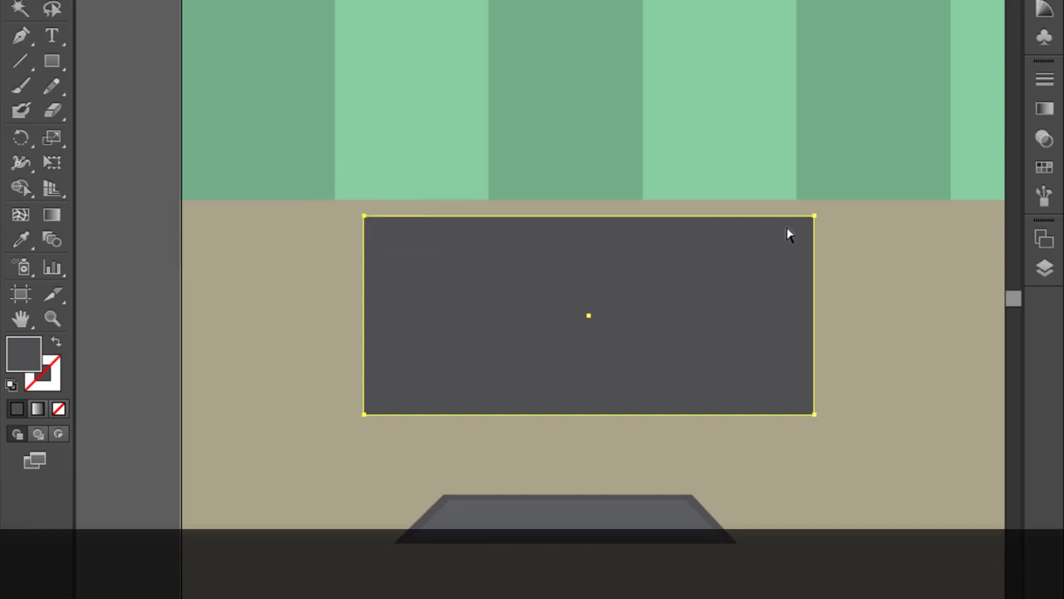
left_click_drag(766, 218, 696, 216)
left_click_drag(672, 287, 697, 288)
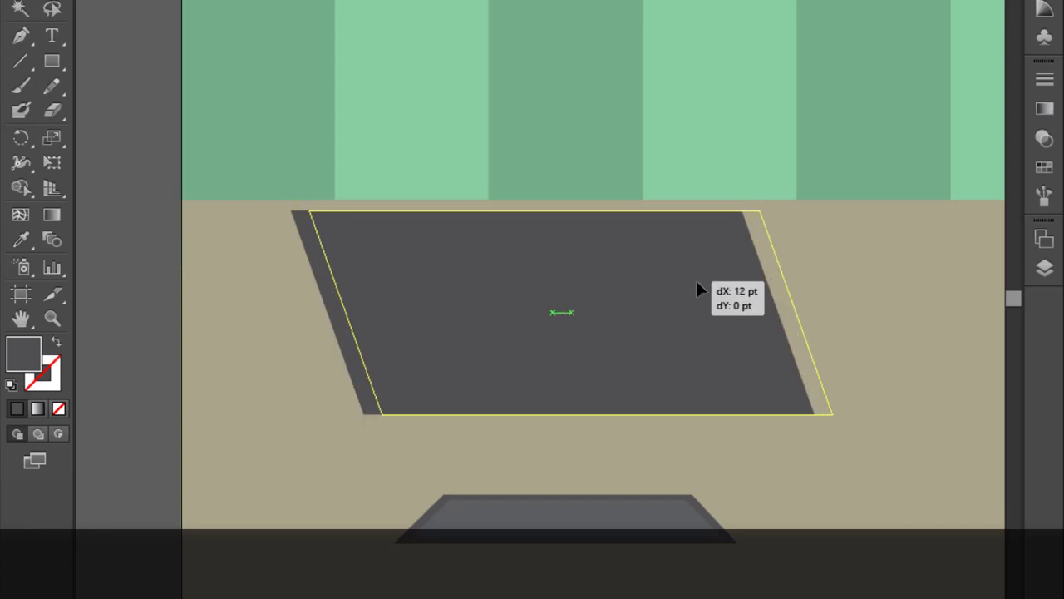
Unhide the stand group and move the screen path below it in the MONITOR layer
left_click(1046, 268)
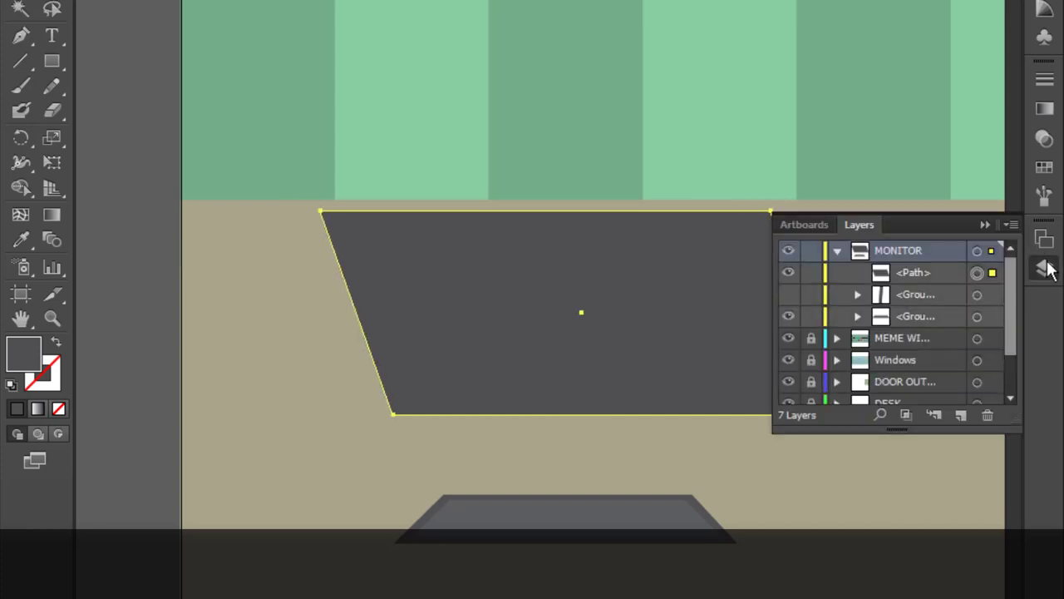
left_click(788, 295)
left_click_drag(902, 271, 903, 300)
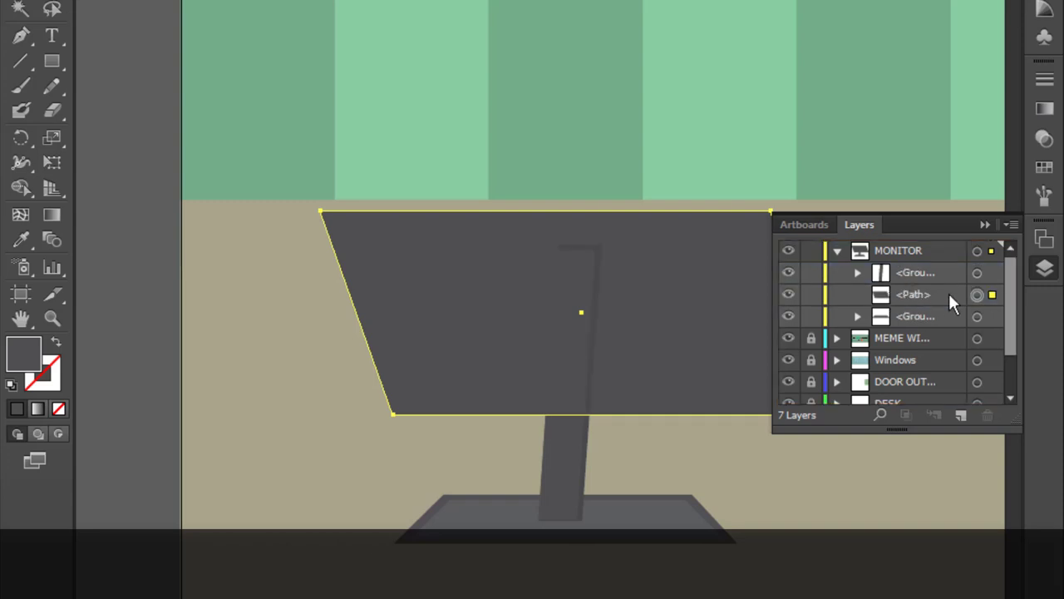
left_click(1044, 278)
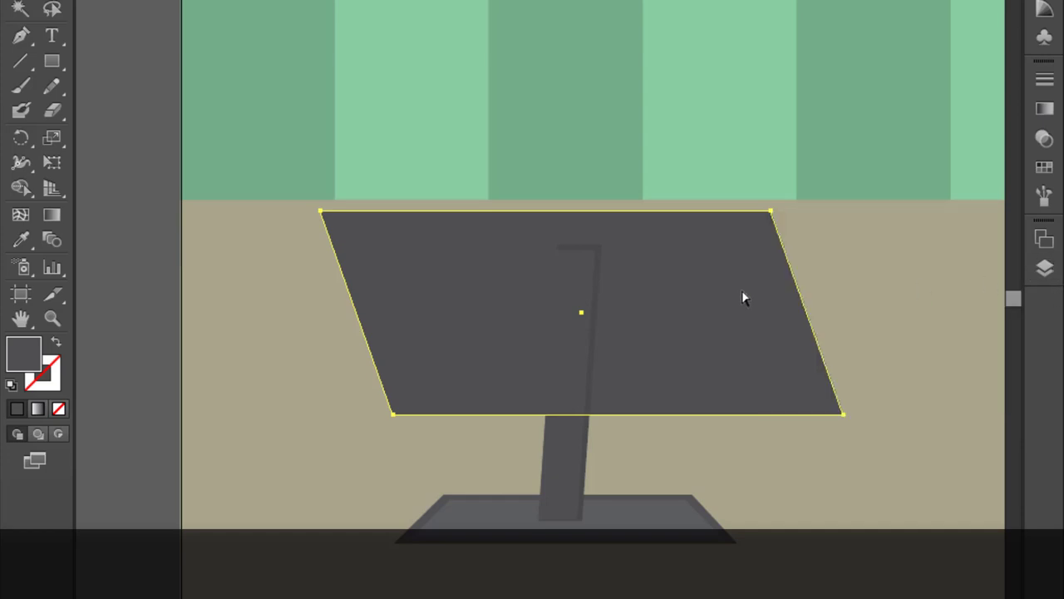
left_click(1045, 10)
Lighten the screen's grey fill to about 80% K
left_click_drag(926, 70, 950, 74)
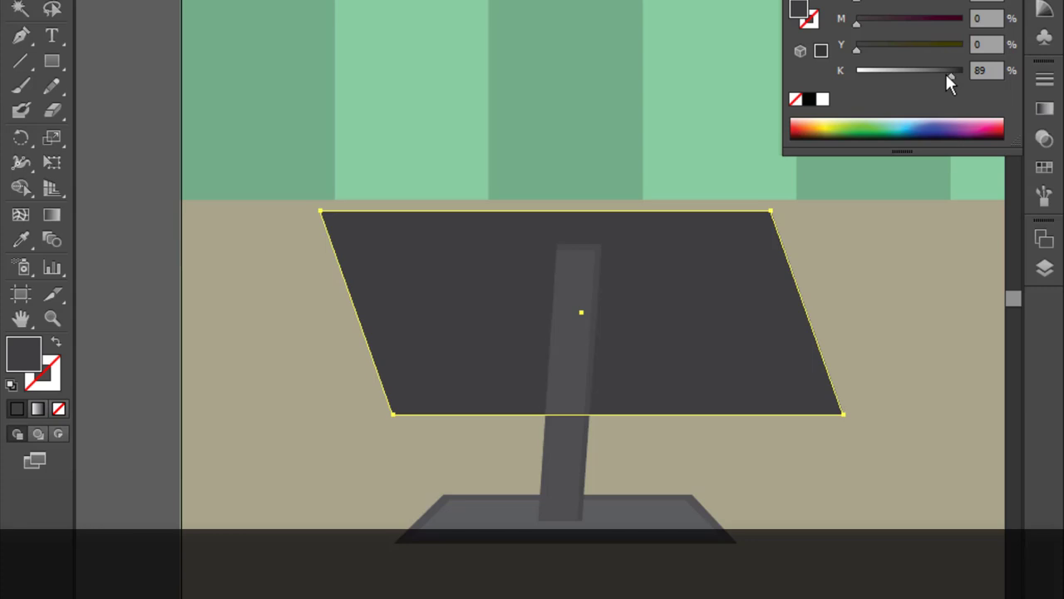
left_click_drag(945, 71, 941, 70)
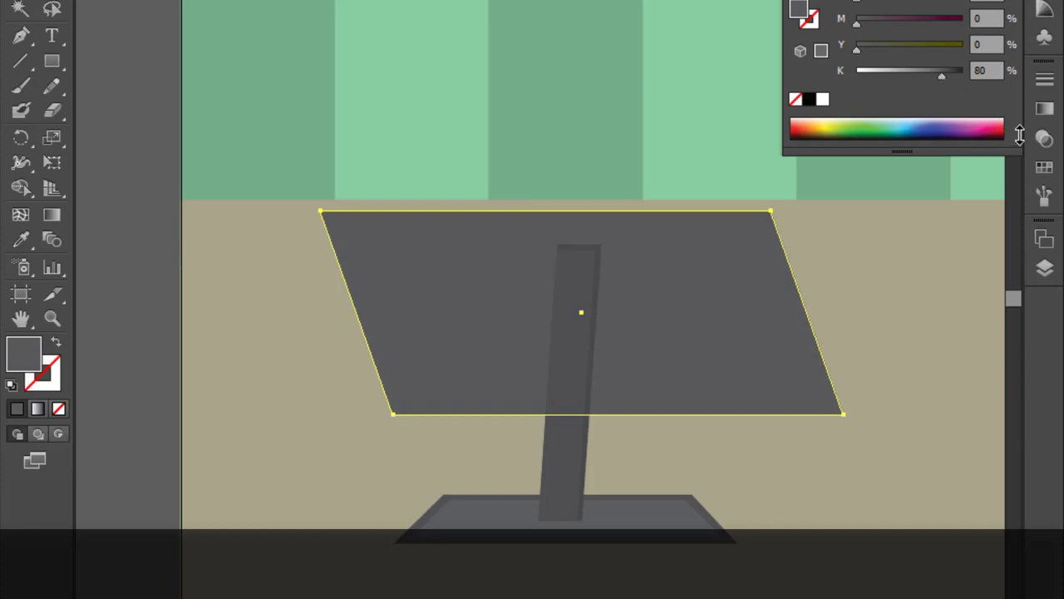
left_click(1049, 8)
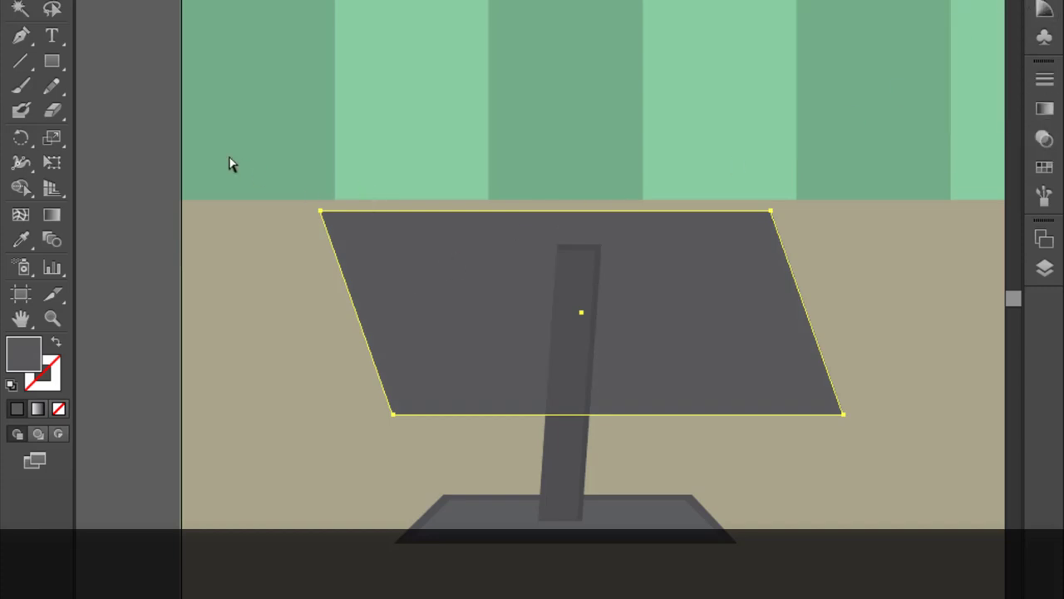
Enlarge the screen shape and raise it above the stand
left_click(321, 211)
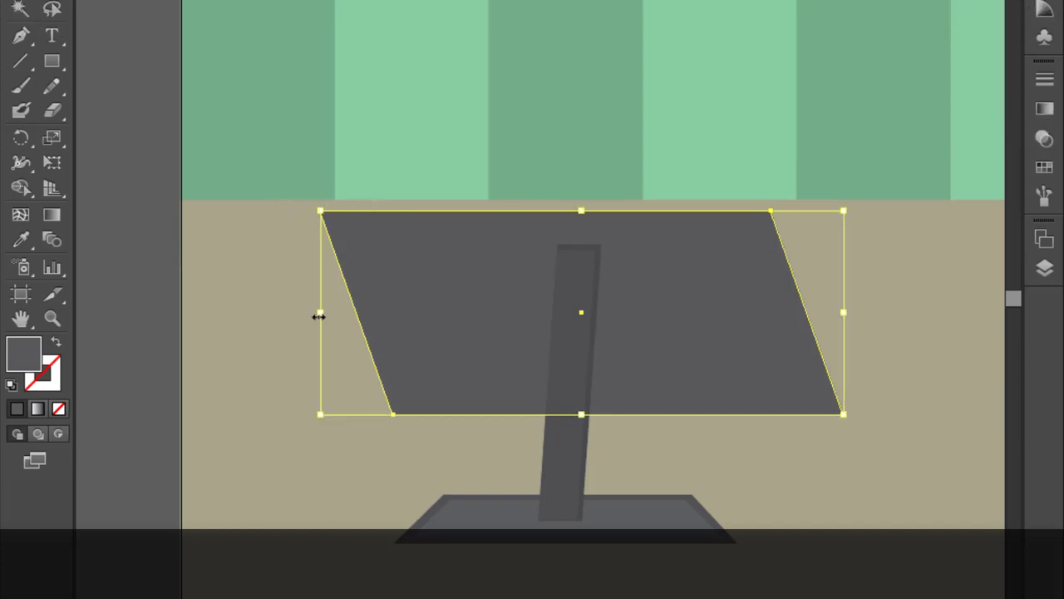
left_click_drag(318, 316, 394, 312)
mouse_move(459, 286)
left_mouse_down()
mouse_move(408, 286)
mouse_move(438, 277)
mouse_move(442, 230)
left_mouse_up()
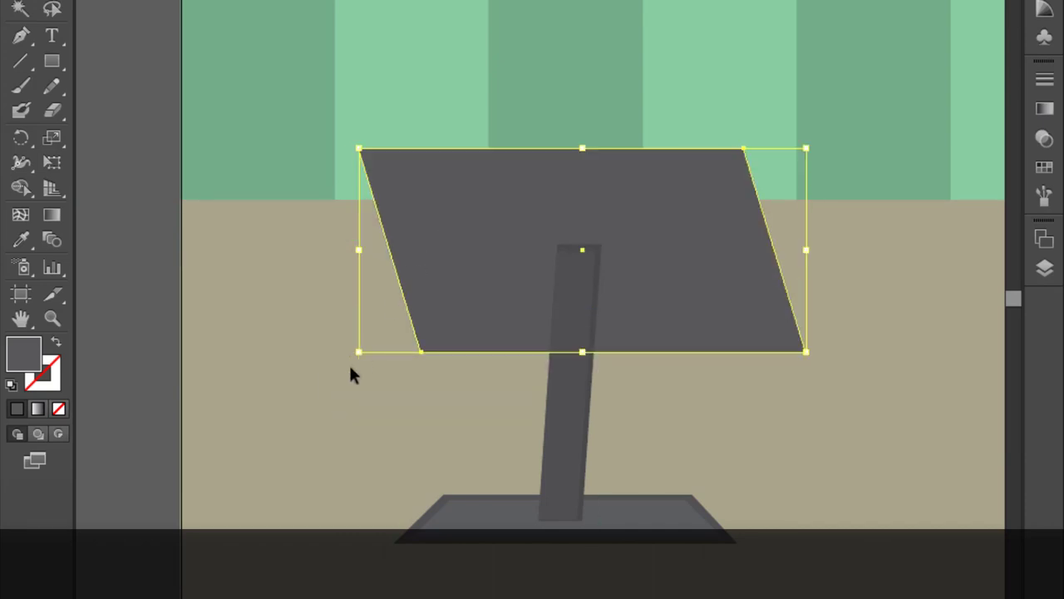
left_click_drag(358, 350, 242, 430)
left_click_drag(366, 328, 397, 297)
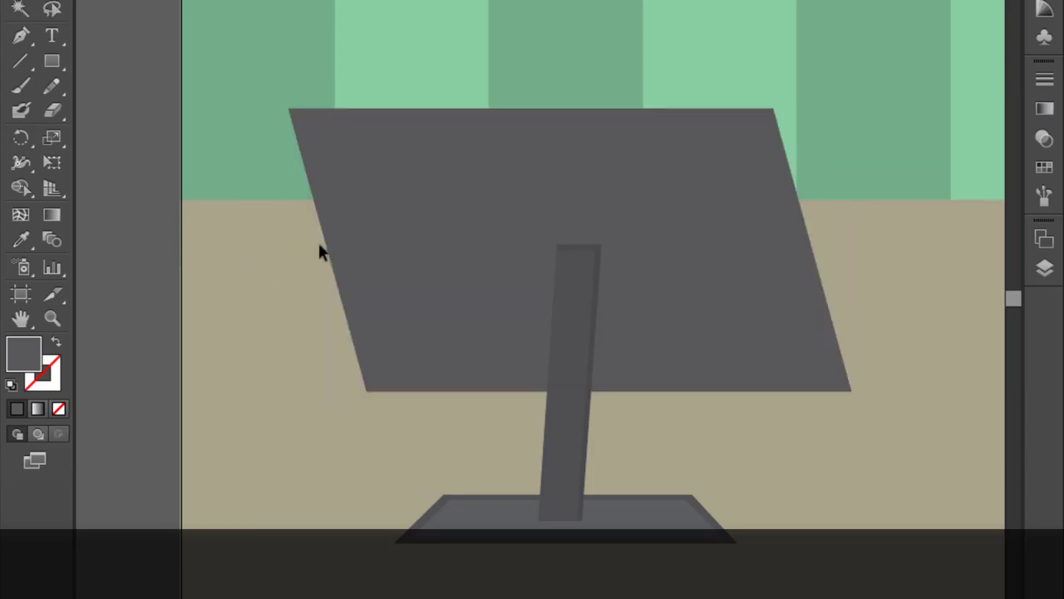
left_click_drag(565, 109, 565, 190)
left_click_drag(641, 236, 641, 207)
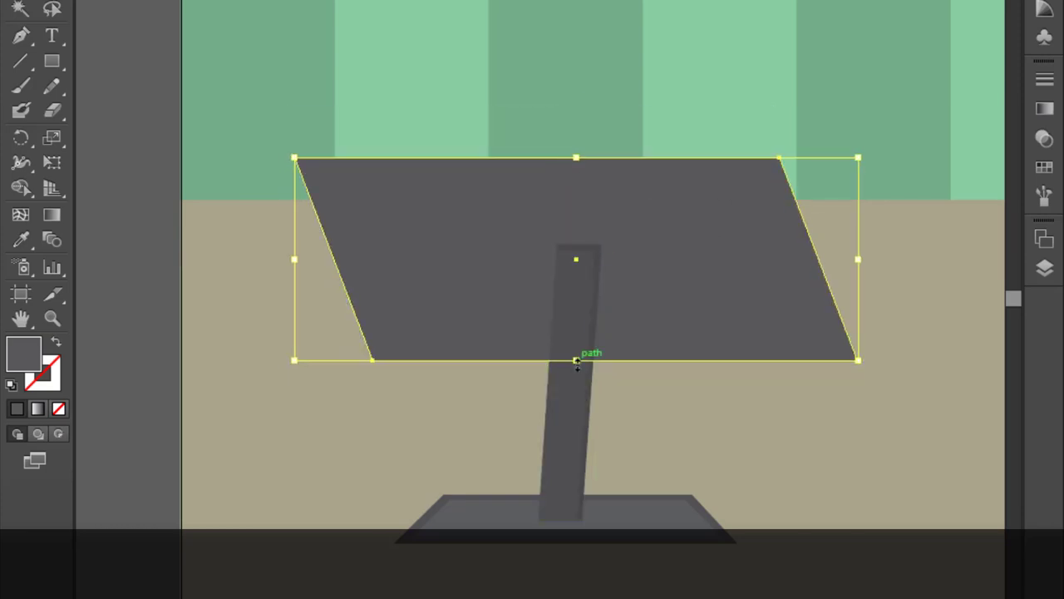
left_click_drag(577, 358, 576, 404)
left_click_drag(688, 320, 693, 290)
Shorten the stand from its top and fine-tune the screen's position and top-left corner
left_click(577, 373)
left_click_drag(570, 247, 570, 294)
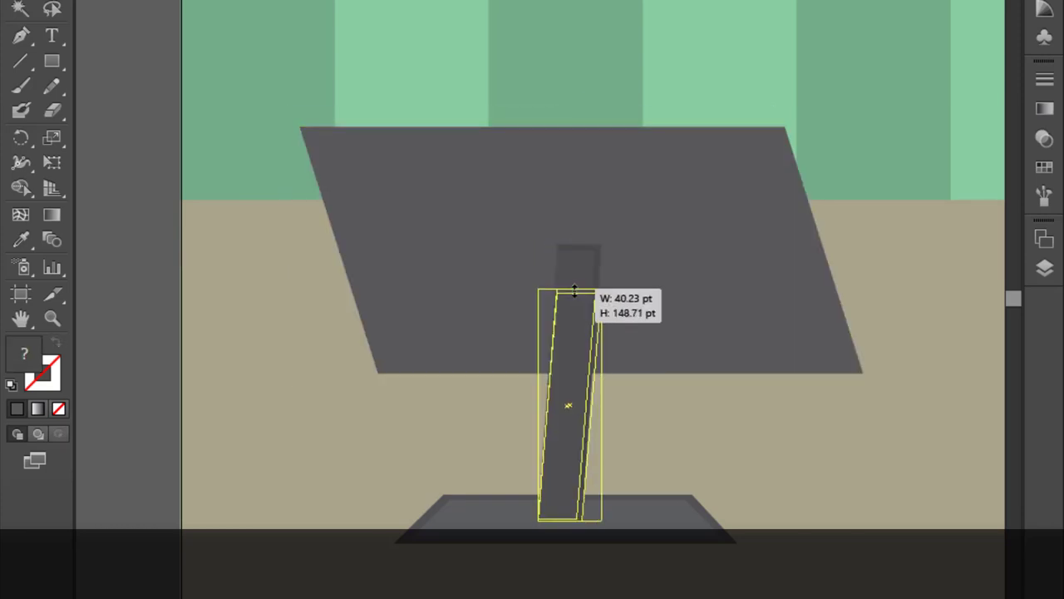
left_click_drag(687, 256, 676, 303)
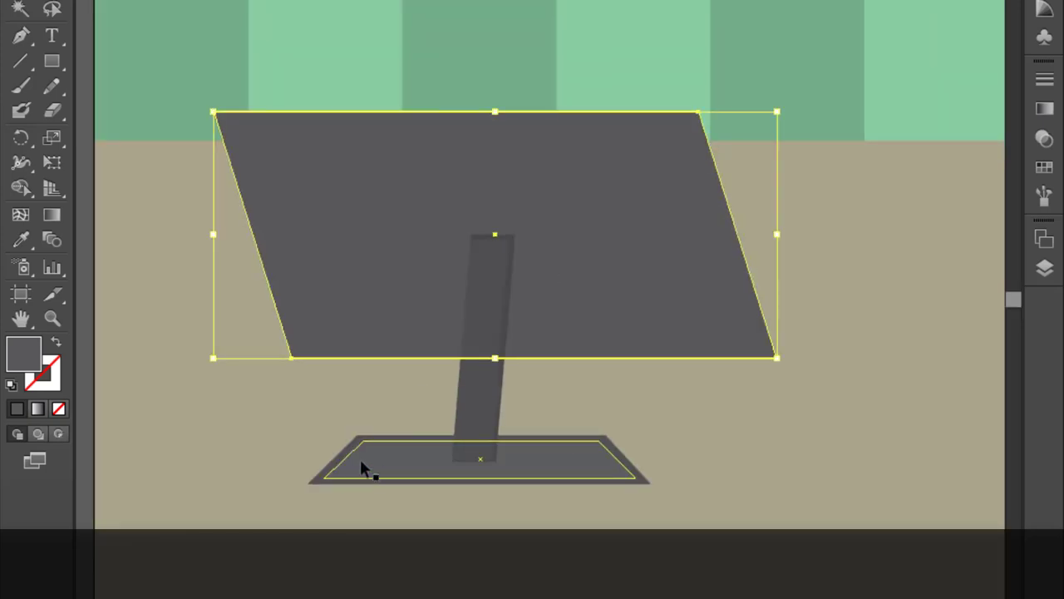
left_click_drag(215, 112, 233, 121)
left_click(454, 66)
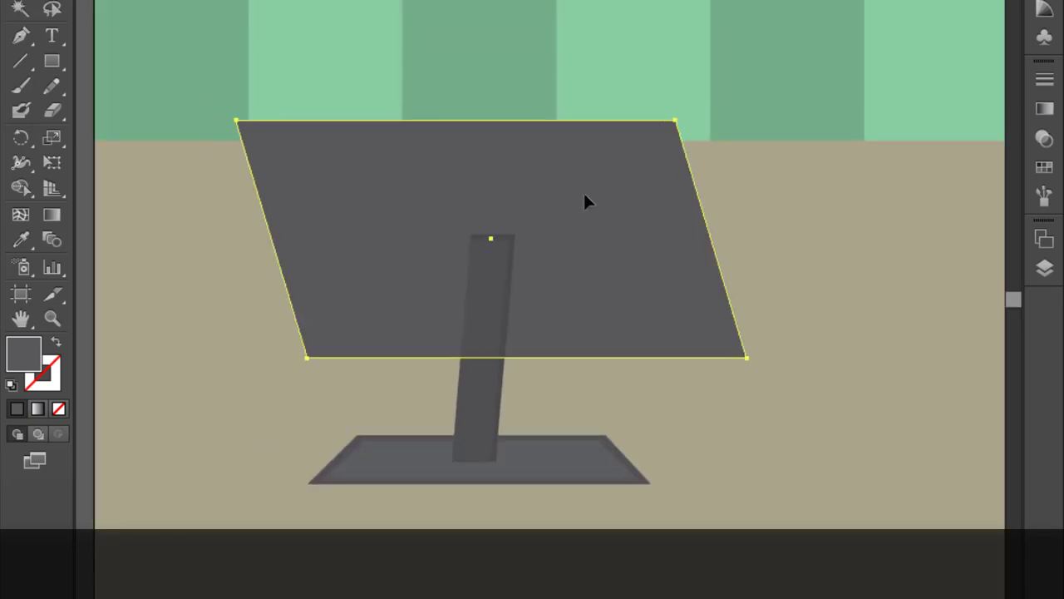
left_click_drag(546, 183, 558, 204)
left_click(532, 81)
left_click(383, 166)
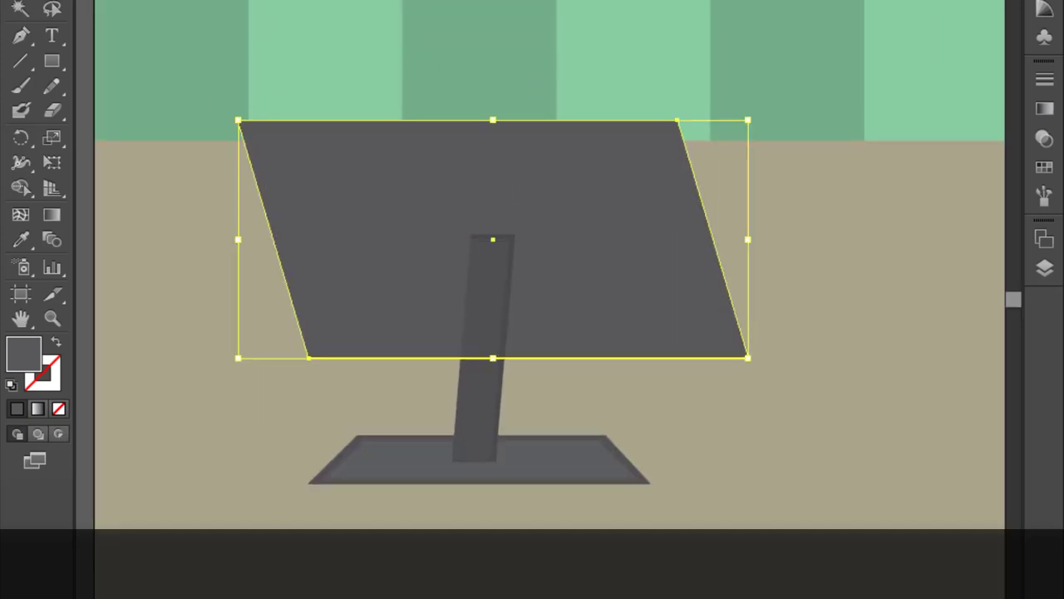
left_click(383, 167)
Offset a screen copy up and right, bring a screen to the front, and set its K to 88
left_click_drag(381, 159, 395, 155)
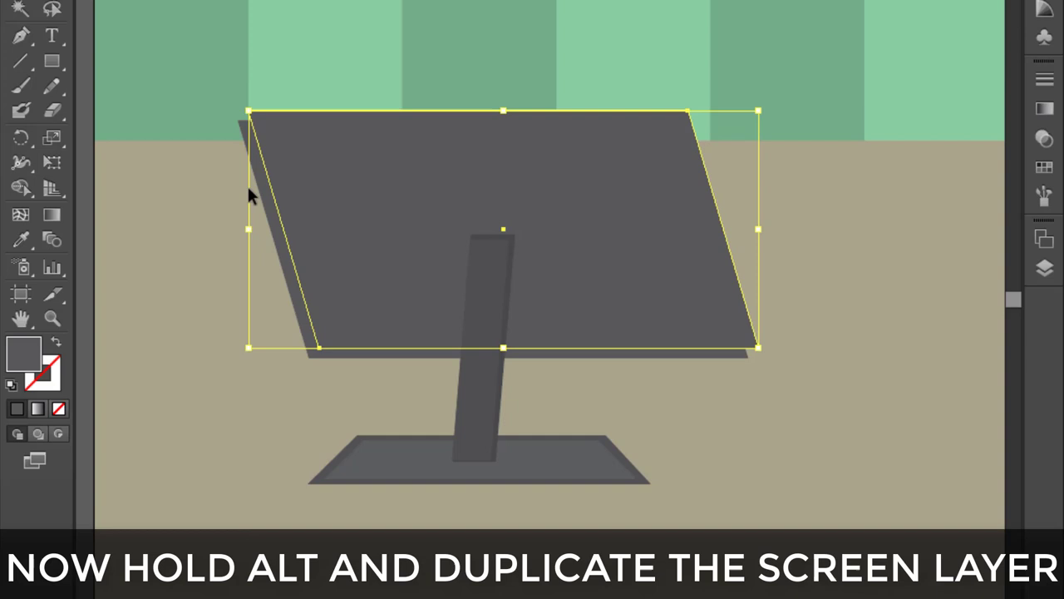
left_click(237, 139)
right_click(243, 129)
mouse_move(306, 427)
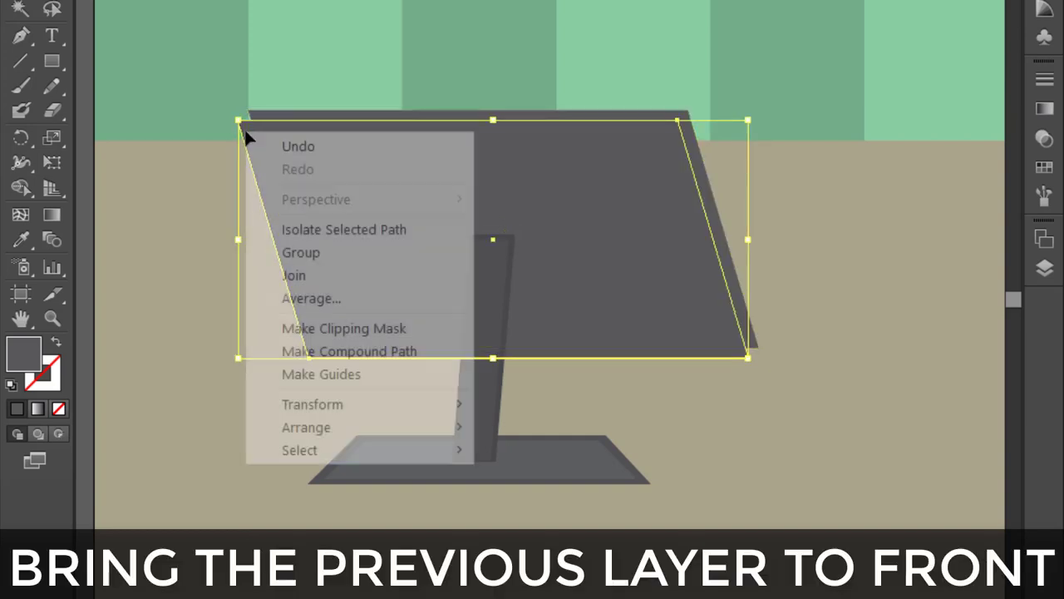
left_click(507, 426)
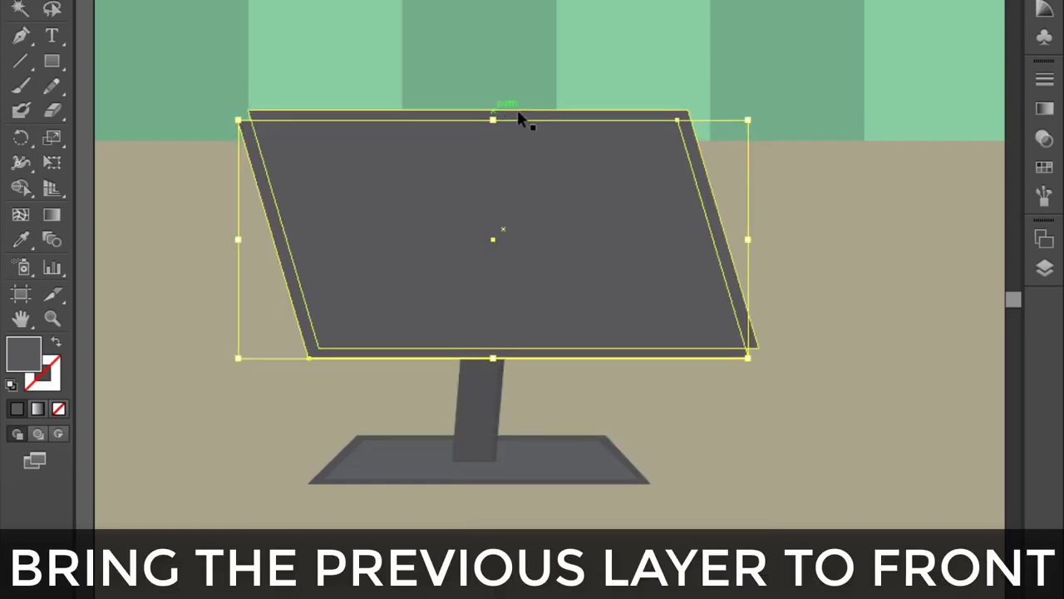
left_click(1044, 12)
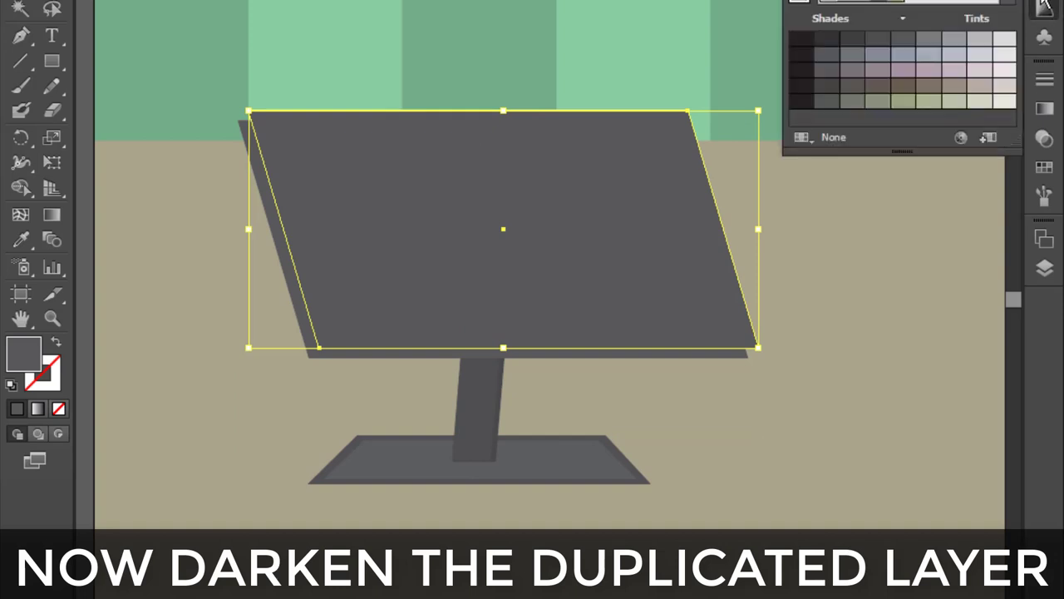
left_click_drag(947, 70, 952, 70)
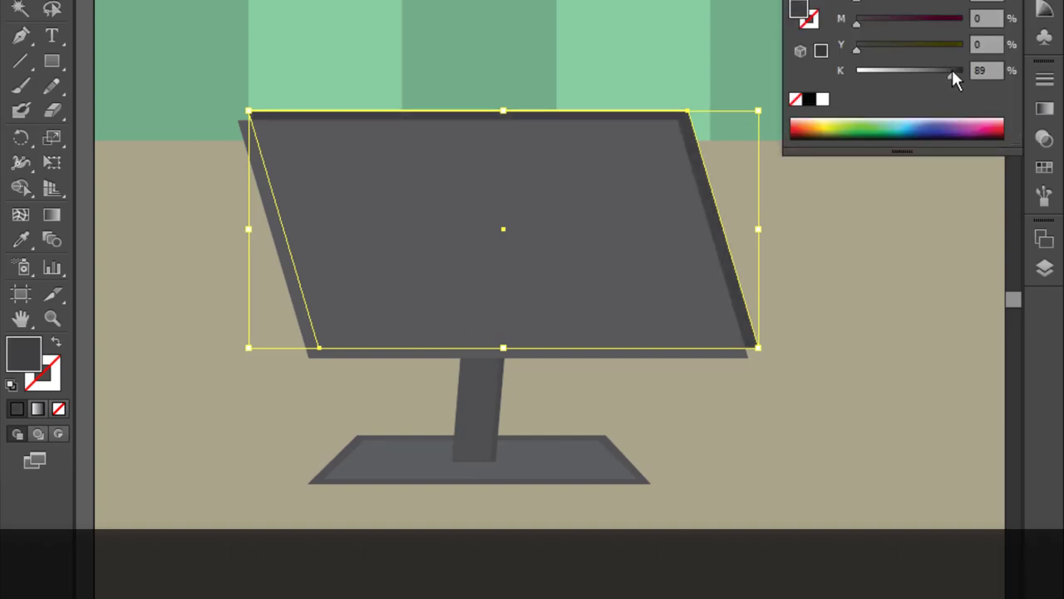
left_click(914, 52)
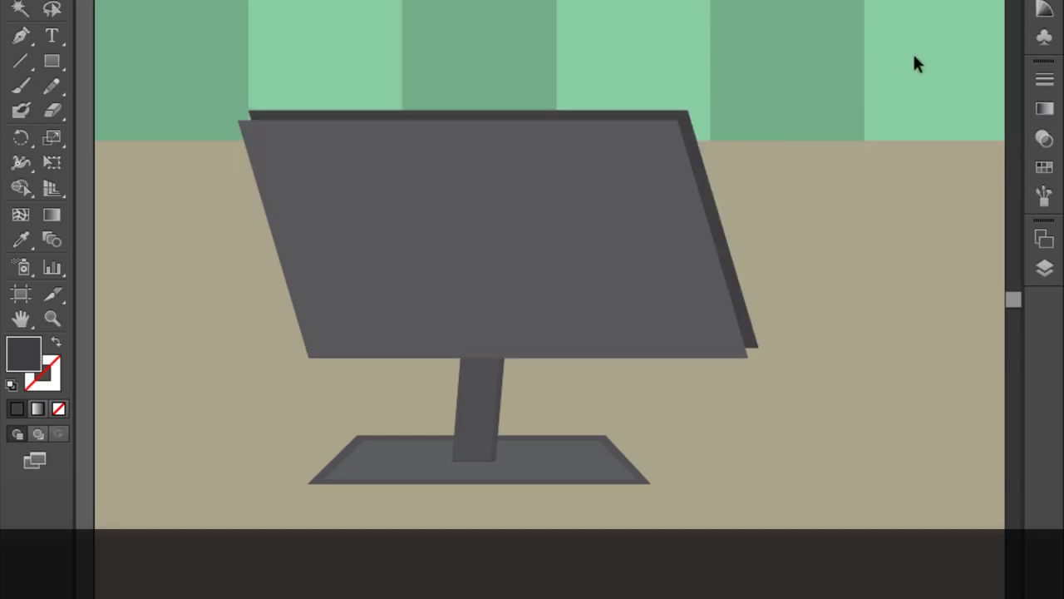
Resize the front screen down to the stand and widen it to about 335 pt
left_click(584, 116)
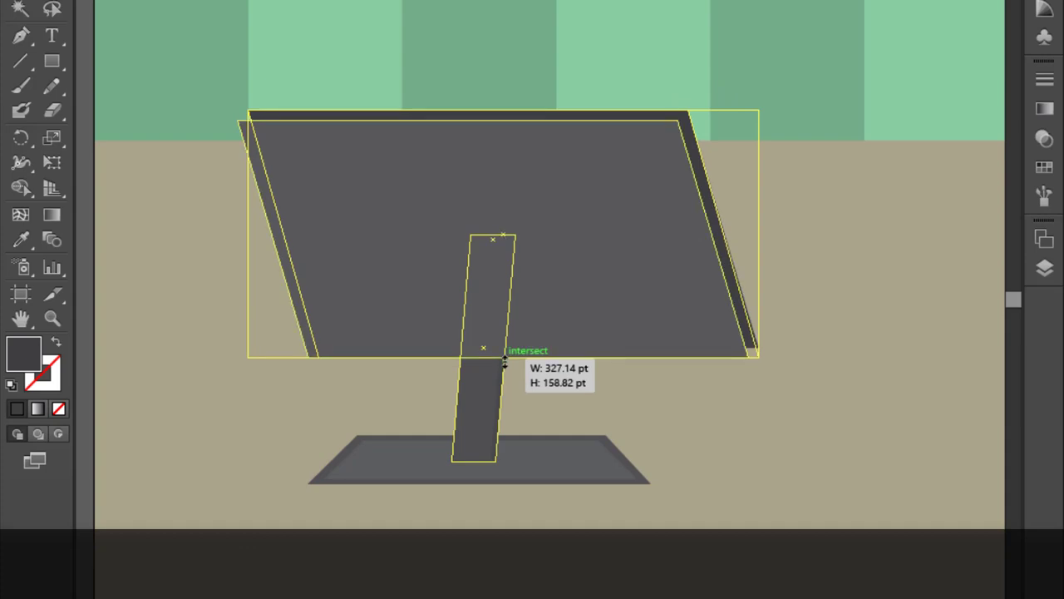
left_click_drag(504, 353, 504, 358)
left_click_drag(247, 233, 238, 237)
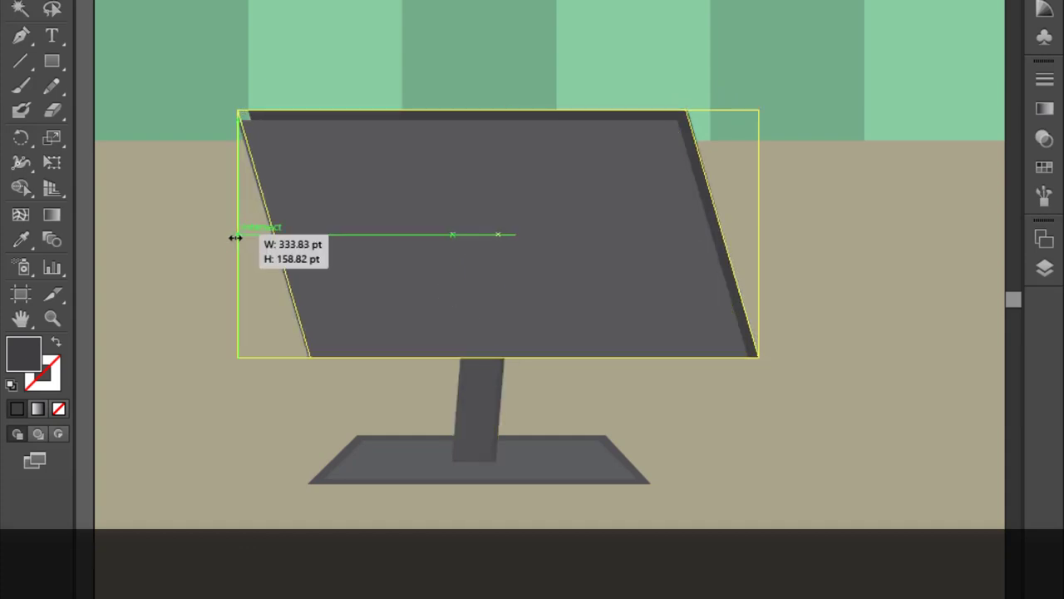
left_click(338, 29)
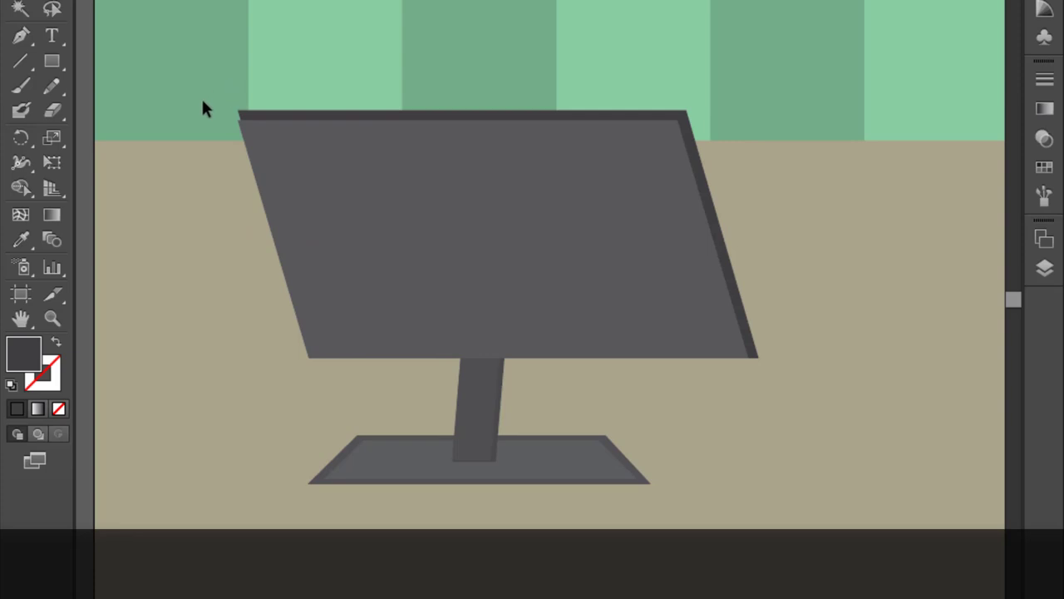
left_click(263, 113)
scroll(190, 106, "up", 1)
scroll(190, 105, "up", 1)
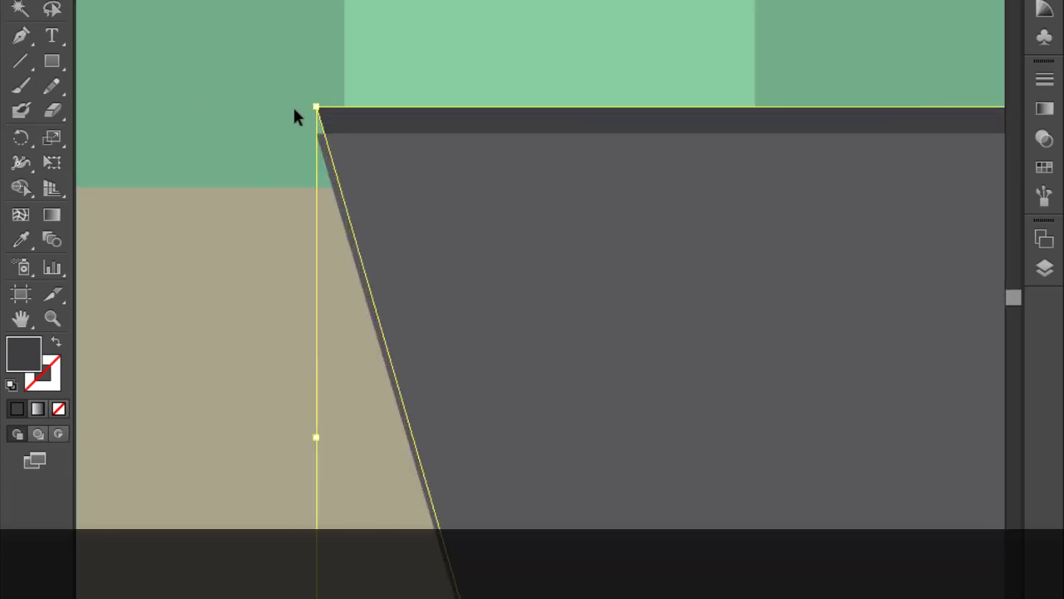
left_click_drag(314, 437, 309, 437)
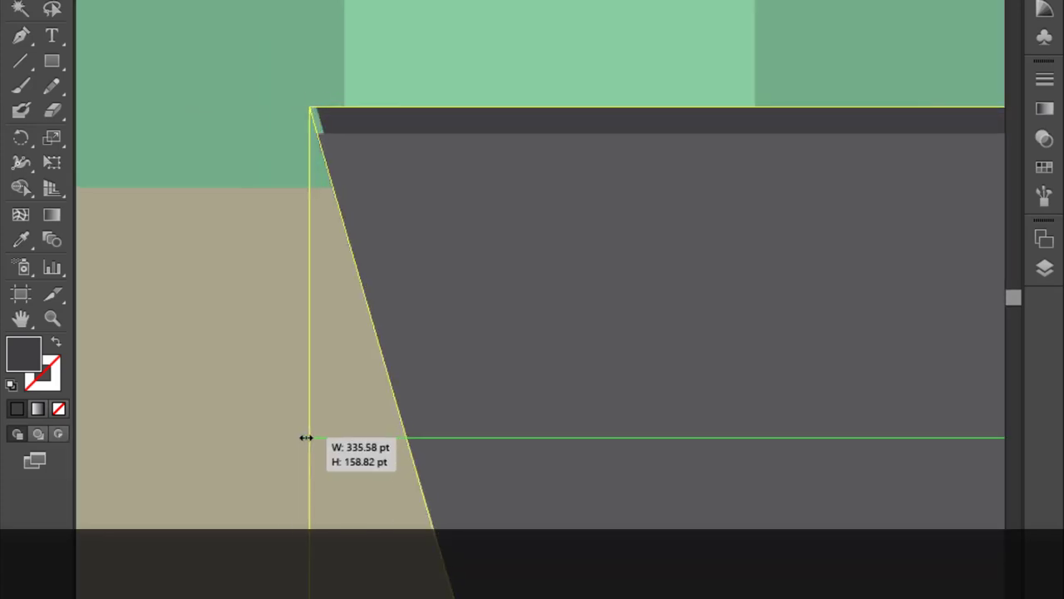
Pan to inspect the dark rim at the screen's top-right corner
left_click(400, 54)
scroll(517, 146, "down", 1)
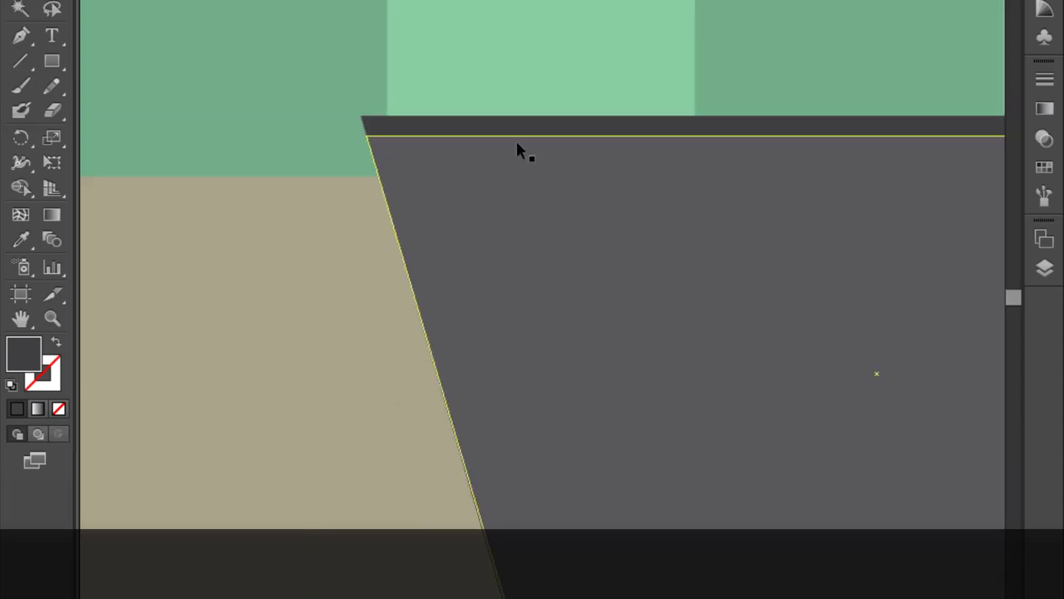
left_click(21, 318)
mouse_move(580, 295)
left_mouse_down()
mouse_move(361, 273)
mouse_move(385, 252)
mouse_move(286, 250)
mouse_move(339, 239)
left_mouse_up()
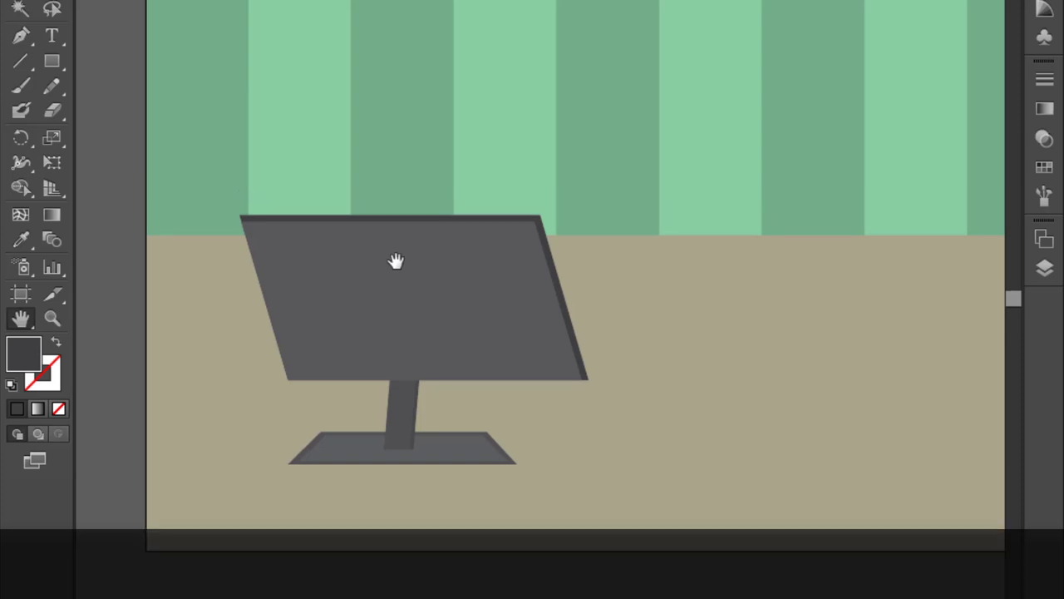
scroll(394, 259, "up", 2)
Bring the monitor's stand stem in front of the screen
scroll(325, 457, "up", 1)
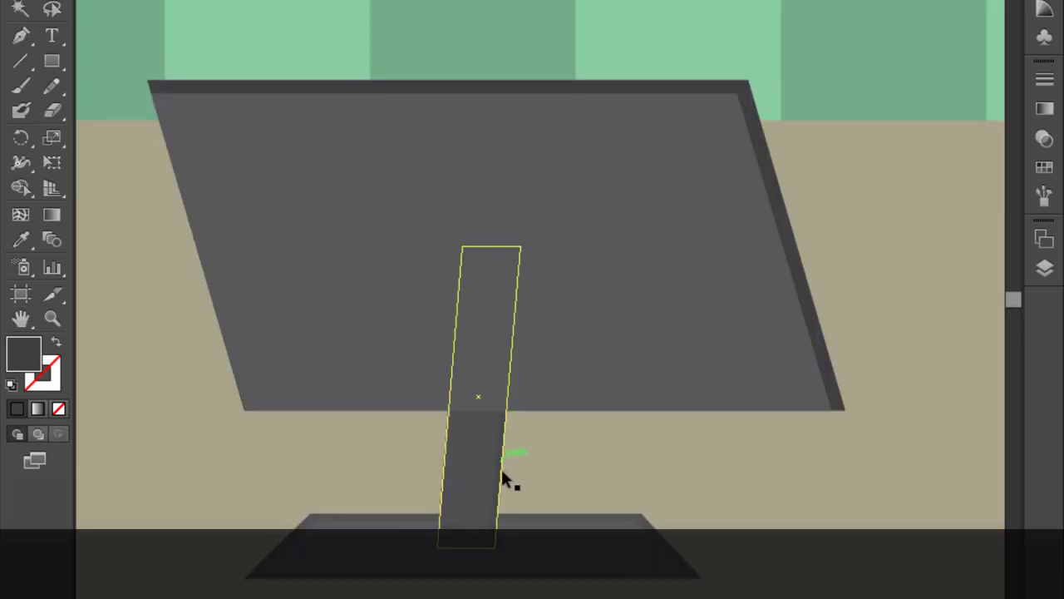
left_click(491, 466)
right_click(463, 455)
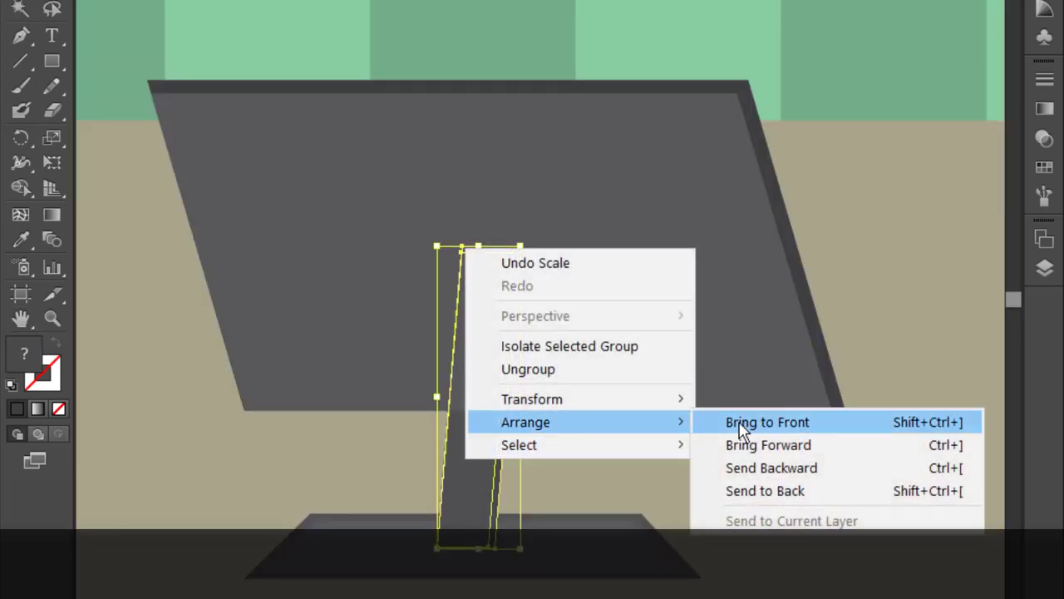
left_click(739, 426)
left_click(854, 236)
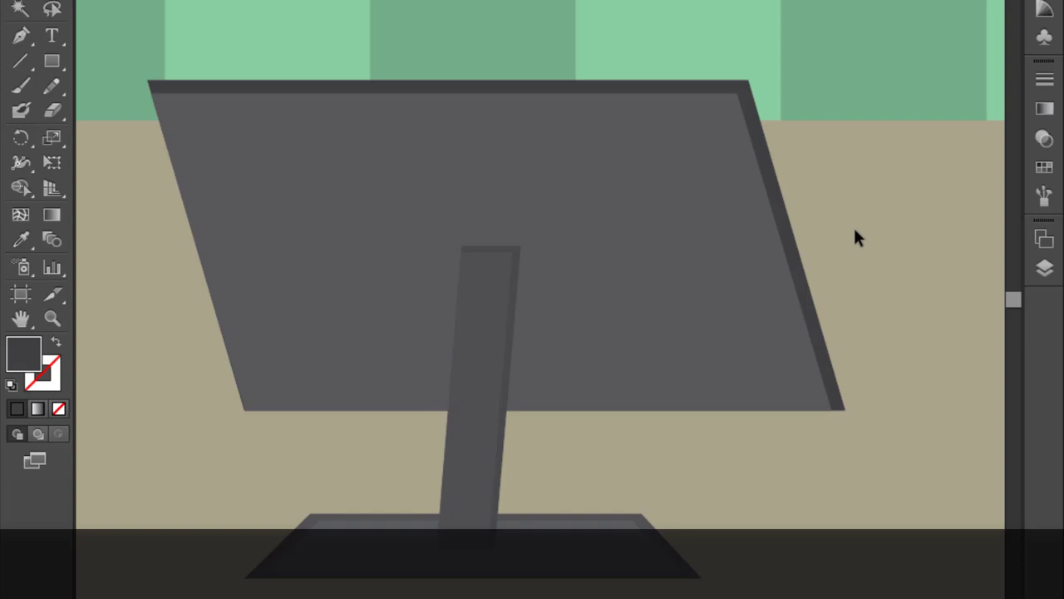
Move the stand base so it sits under the stem
scroll(829, 261, "down", 3)
scroll(891, 269, "up", 2)
scroll(890, 268, "up", 1)
left_click_drag(337, 411, 460, 422)
left_click_drag(640, 420, 571, 423)
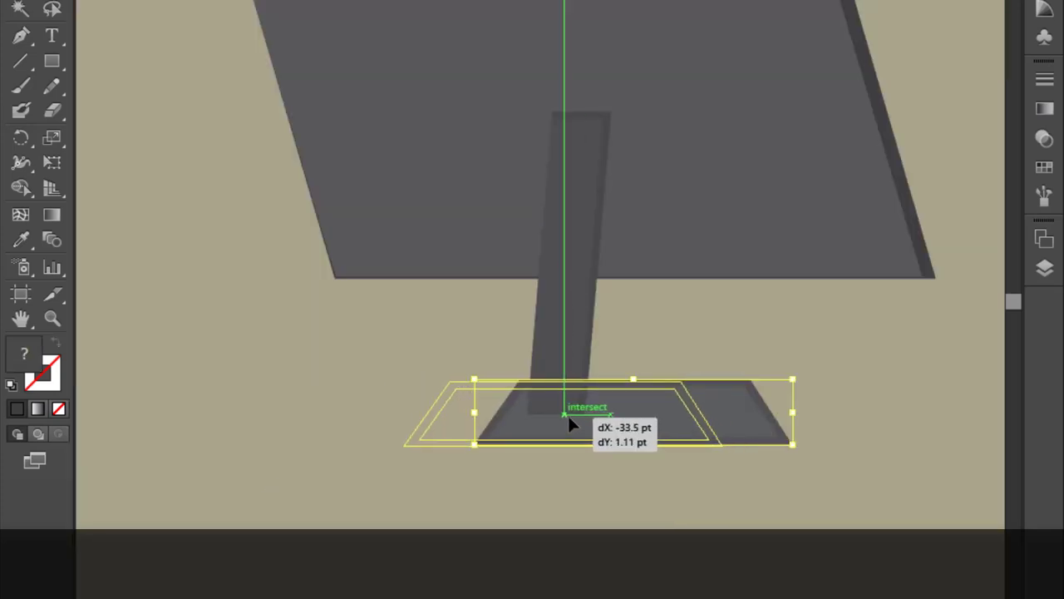
scroll(775, 342, "down", 3)
scroll(848, 181, "up", 2)
scroll(348, 52, "up", 1)
Lighten the stem's grey slightly by lowering its black (K) amount
left_click(350, 63)
scroll(351, 62, "up", 1)
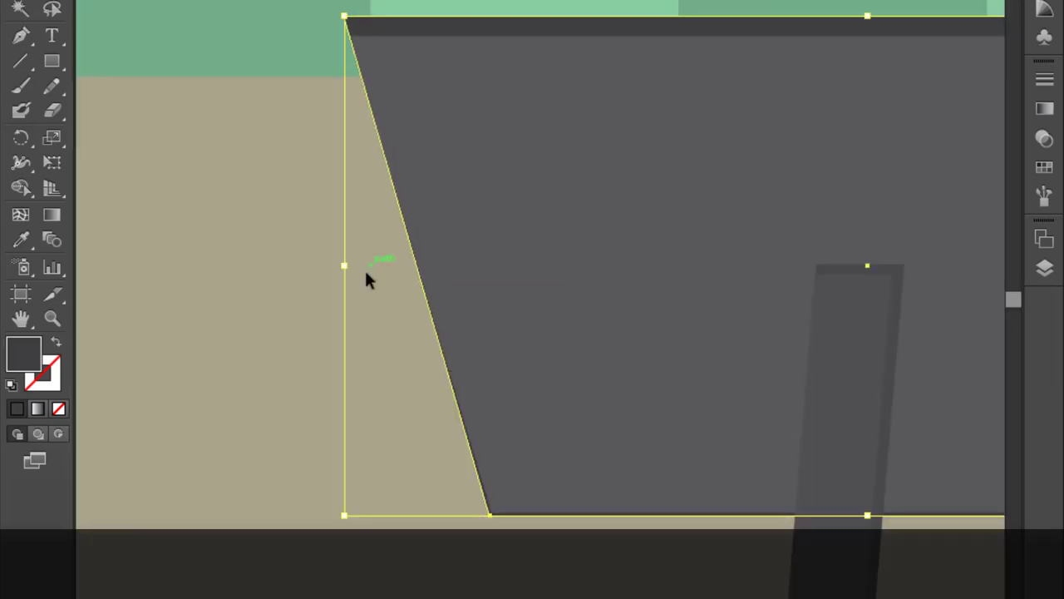
scroll(195, 254, "down", 2)
scroll(519, 357, "right", 2)
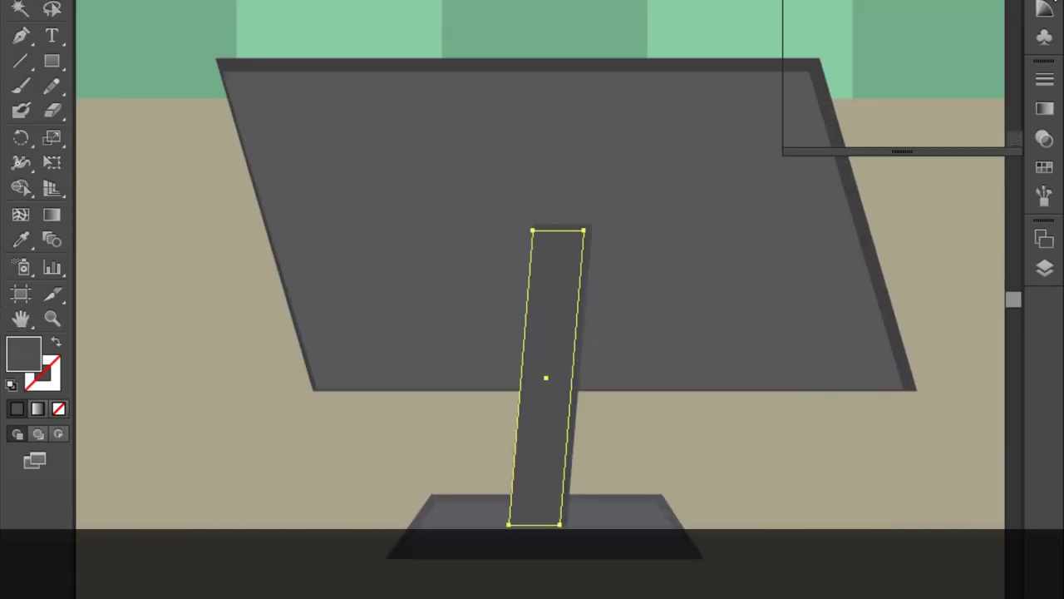
left_click(731, 475)
scroll(569, 222, "up", 3)
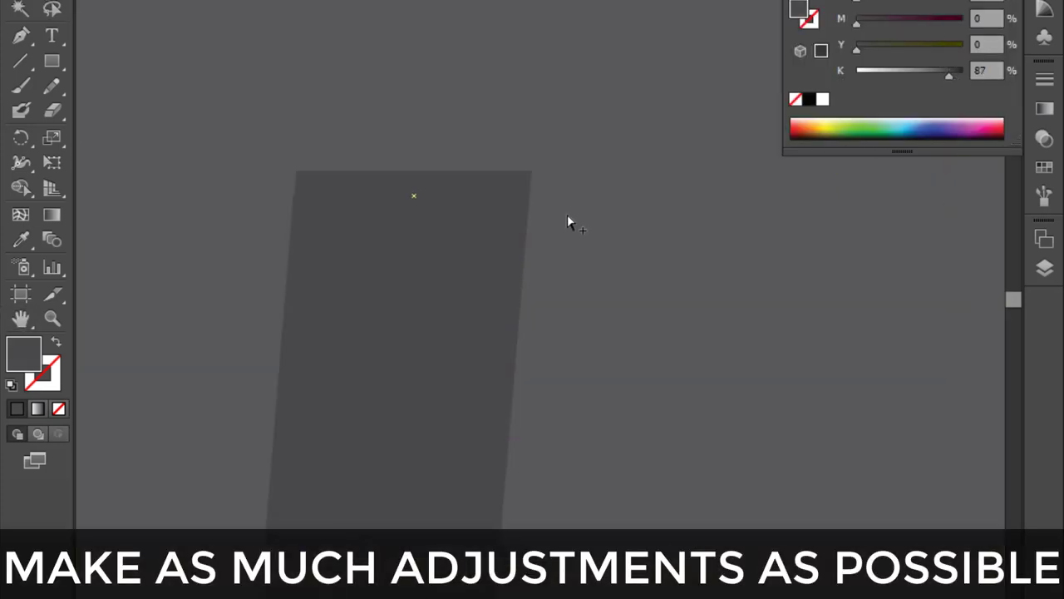
left_click_drag(954, 73, 952, 72)
scroll(815, 245, "down", 3)
left_click(589, 504)
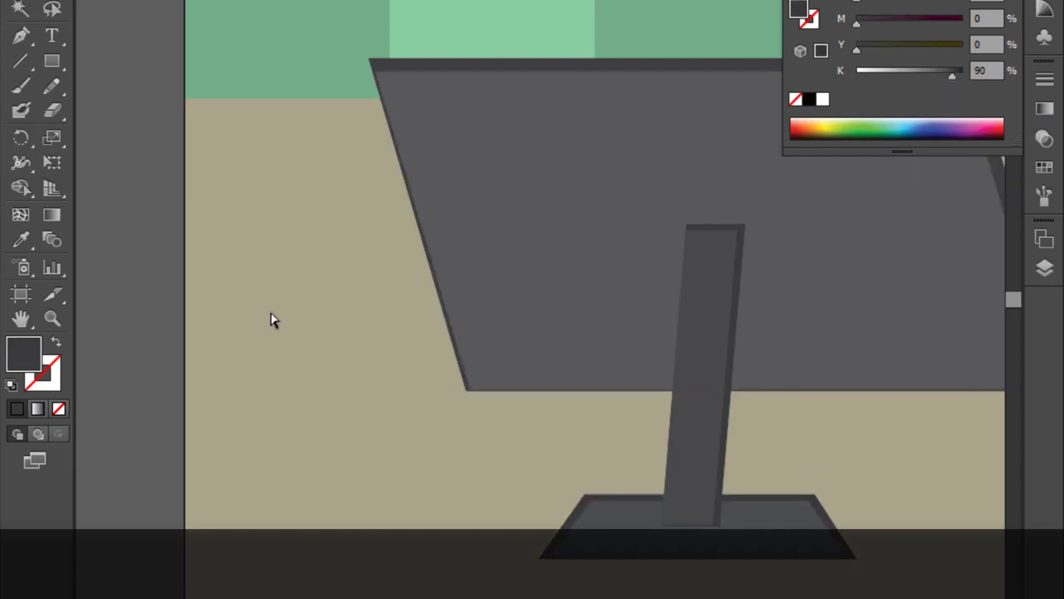
scroll(428, 313, "down", 3)
left_click(481, 227)
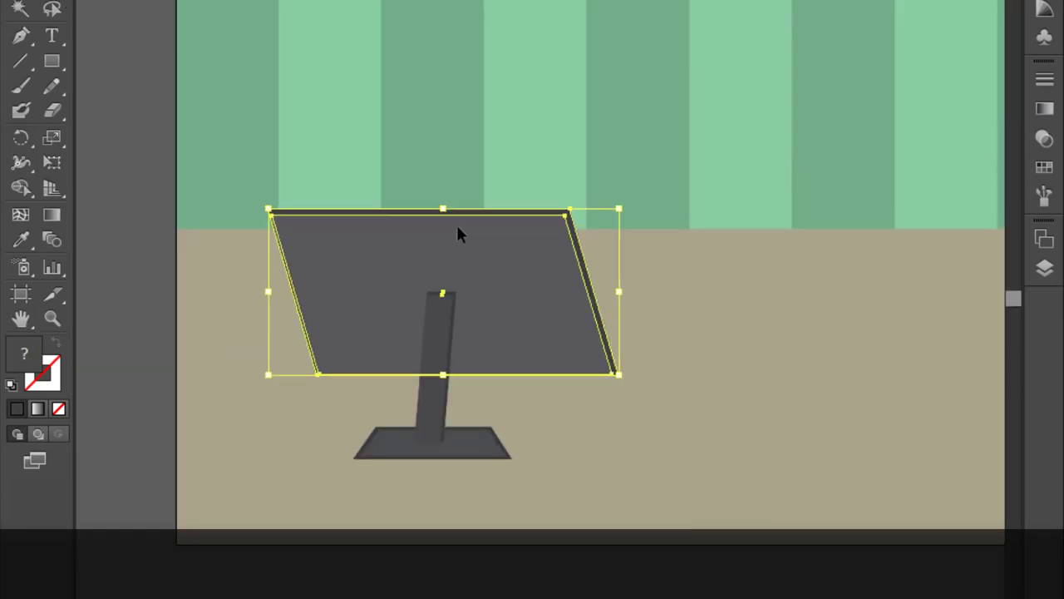
Resize the monitor screen, adjusting its width and height
left_click_drag(442, 217, 441, 228)
left_click_drag(618, 385, 677, 388)
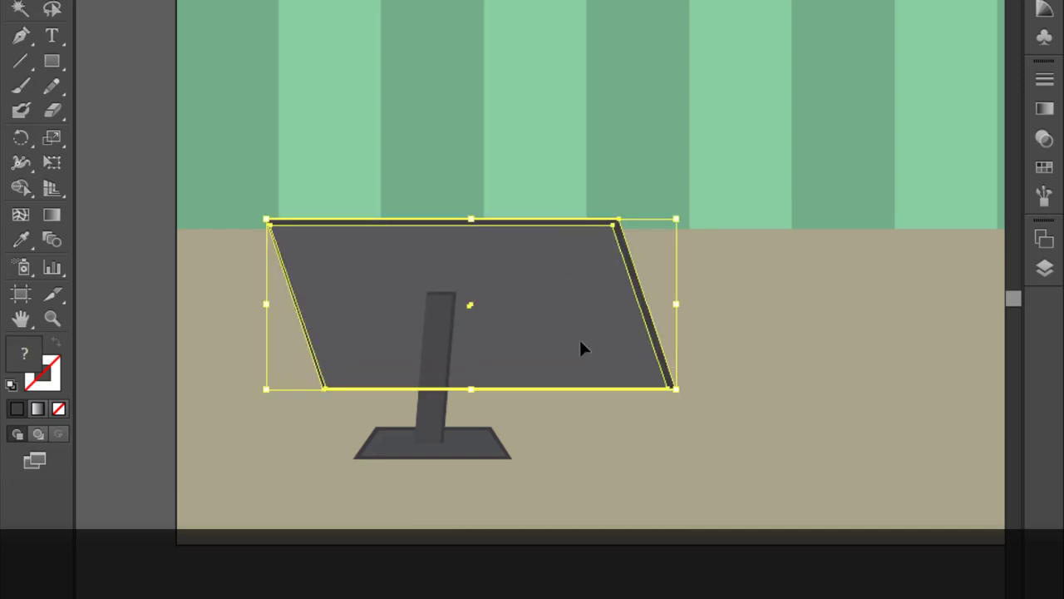
key("ctrl+z")
left_click_drag(238, 295, 249, 292)
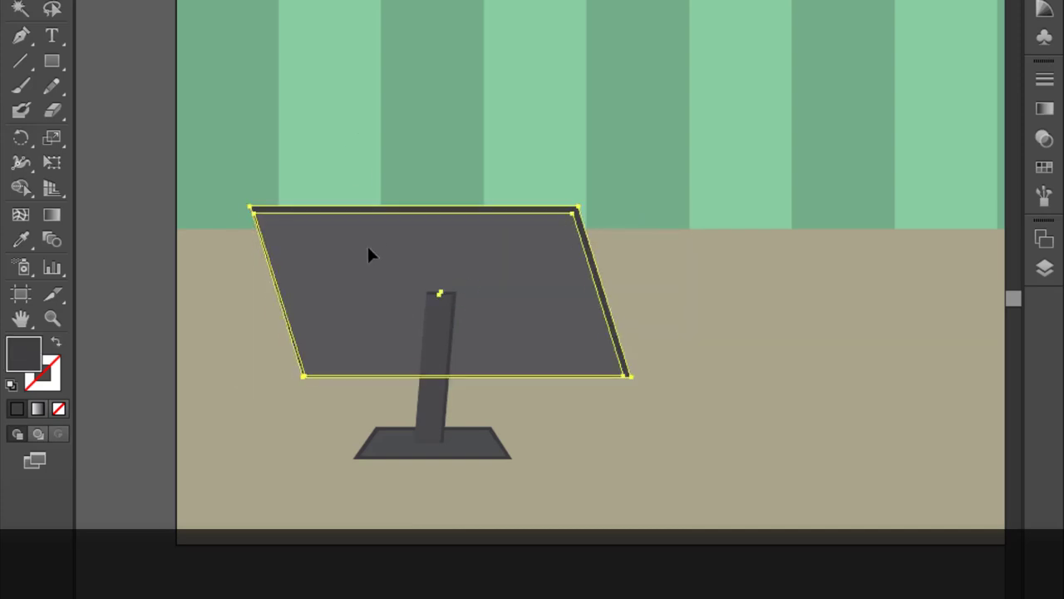
left_click(330, 243)
key("v")
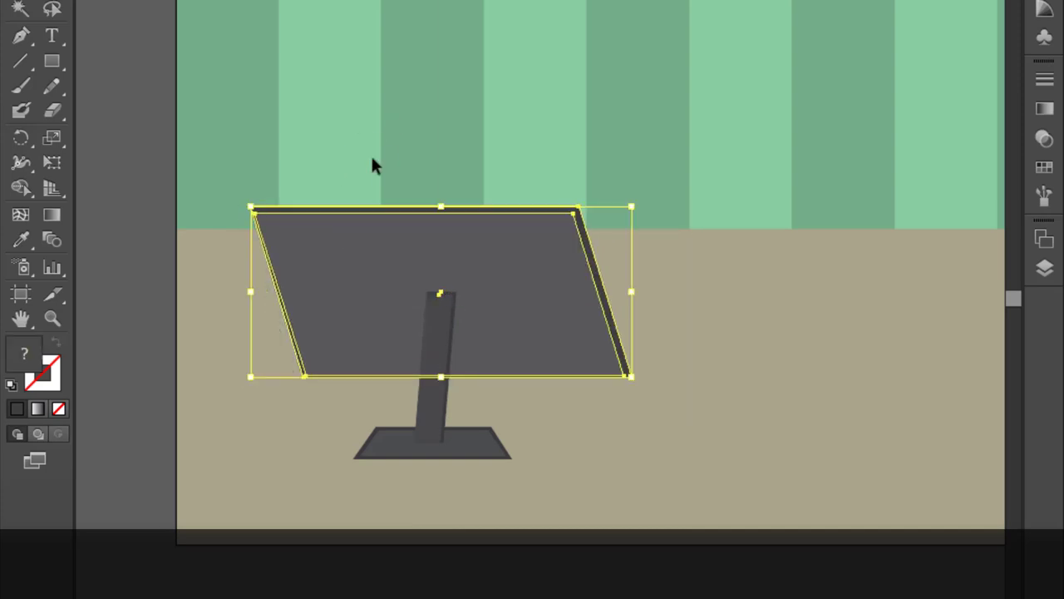
left_click_drag(440, 206, 441, 250)
left_click_drag(501, 295, 501, 271)
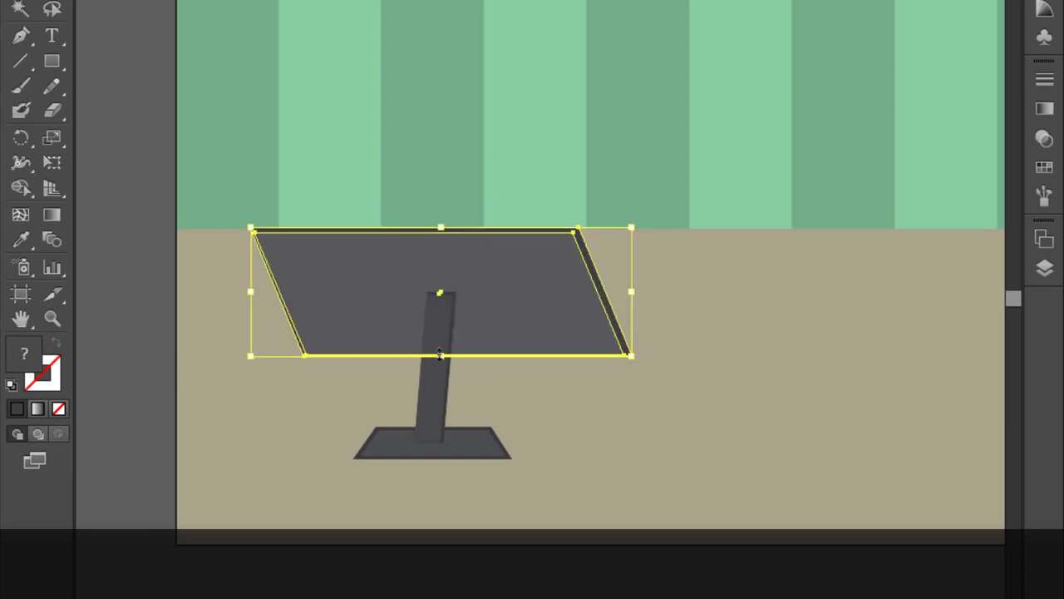
left_click_drag(441, 356, 441, 371)
left_click(490, 148)
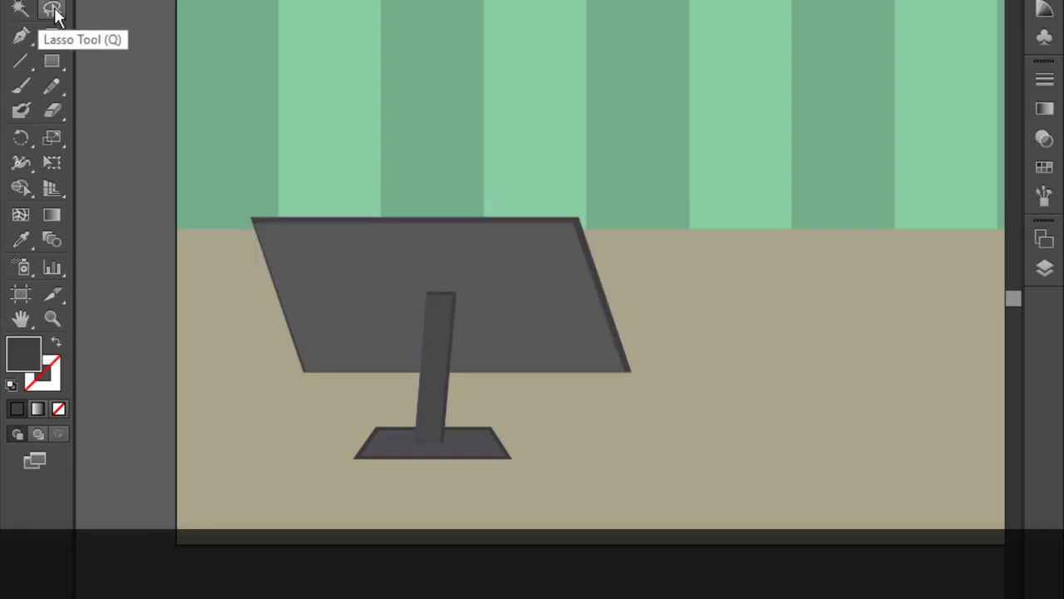
Lock the monitor stand group in the Layers panel
left_click(434, 366)
left_click(1044, 138)
left_click(1045, 267)
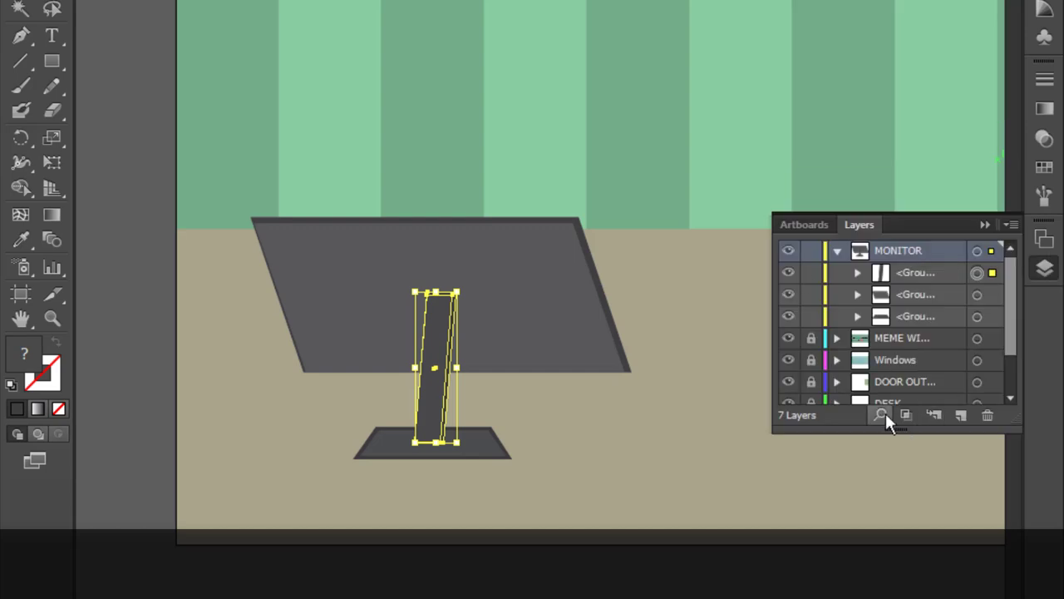
left_click(811, 272)
left_click_drag(589, 350, 599, 382)
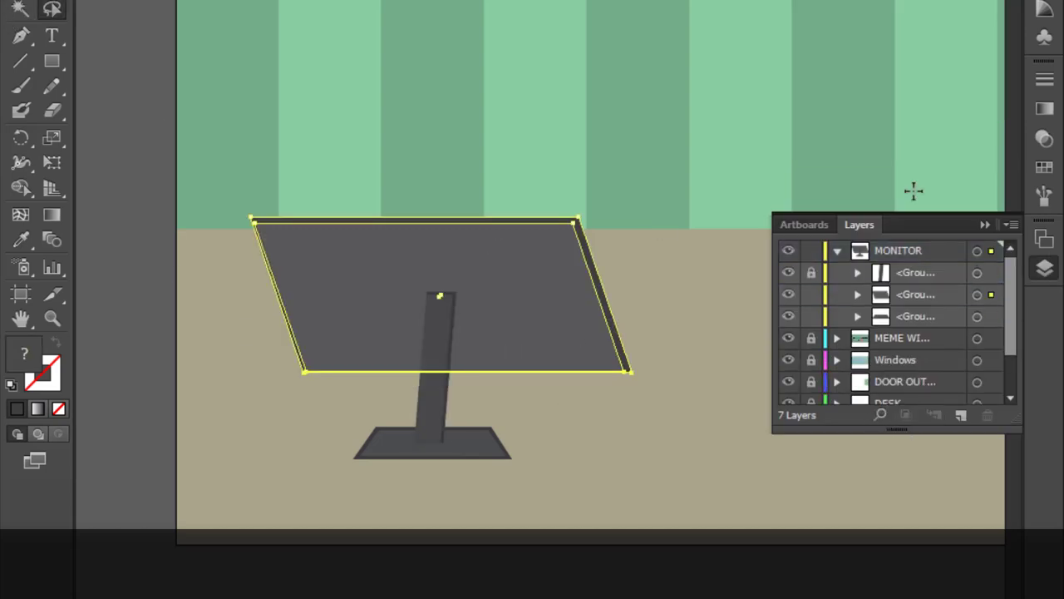
left_click(1045, 268)
Select the screen face and bezel paths together
left_click(430, 370)
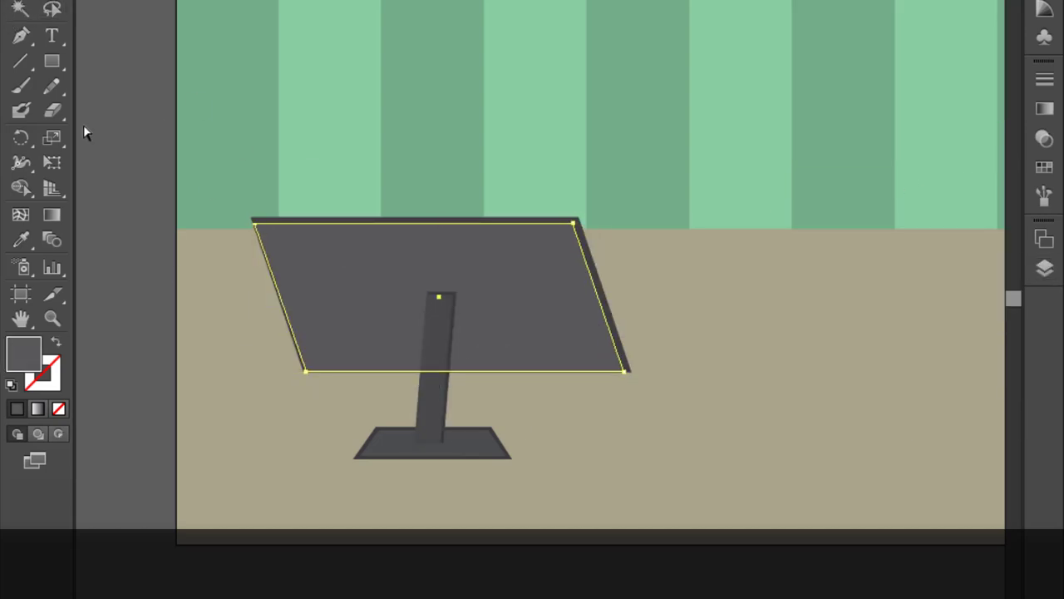
left_click_drag(356, 394, 420, 369)
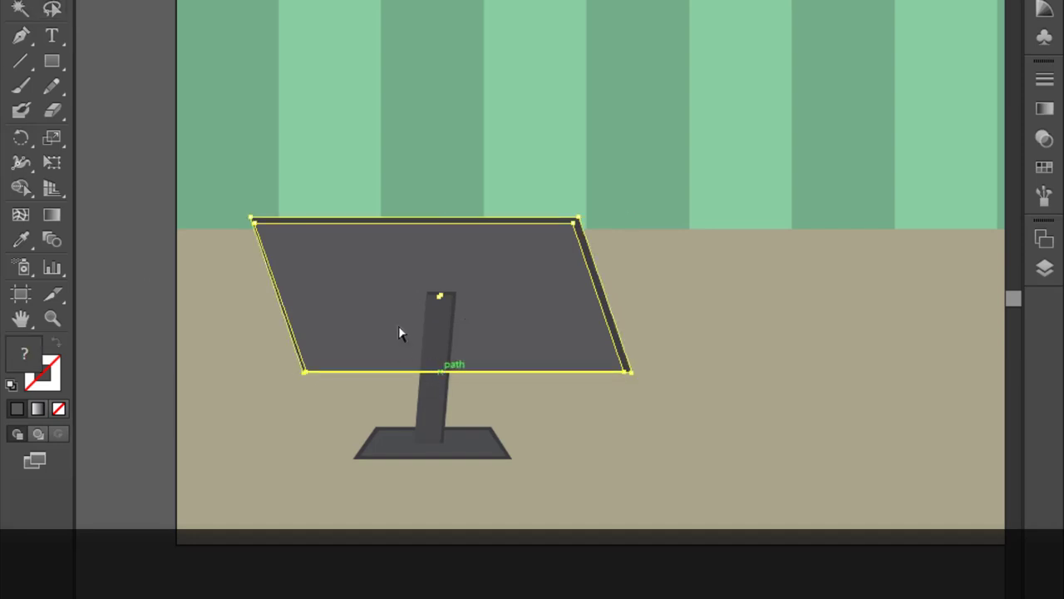
left_click(399, 332)
left_click_drag(521, 416, 257, 353)
scroll(630, 373, "up", 2)
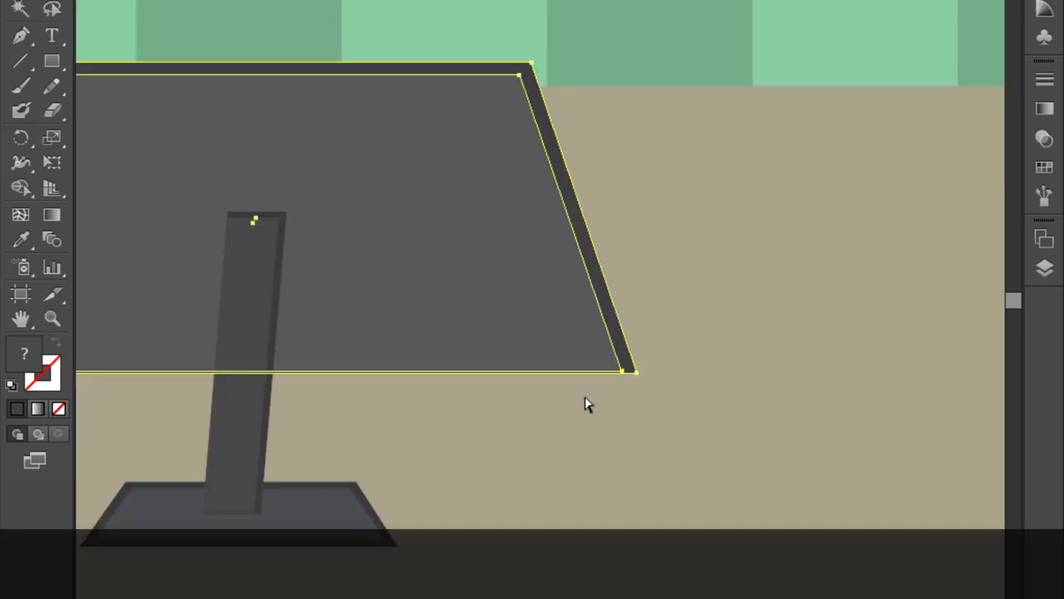
scroll(605, 408, "up", 2)
left_click(605, 407)
scroll(606, 407, "down", 3)
scroll(605, 407, "down", 1)
scroll(761, 405, "up", 2)
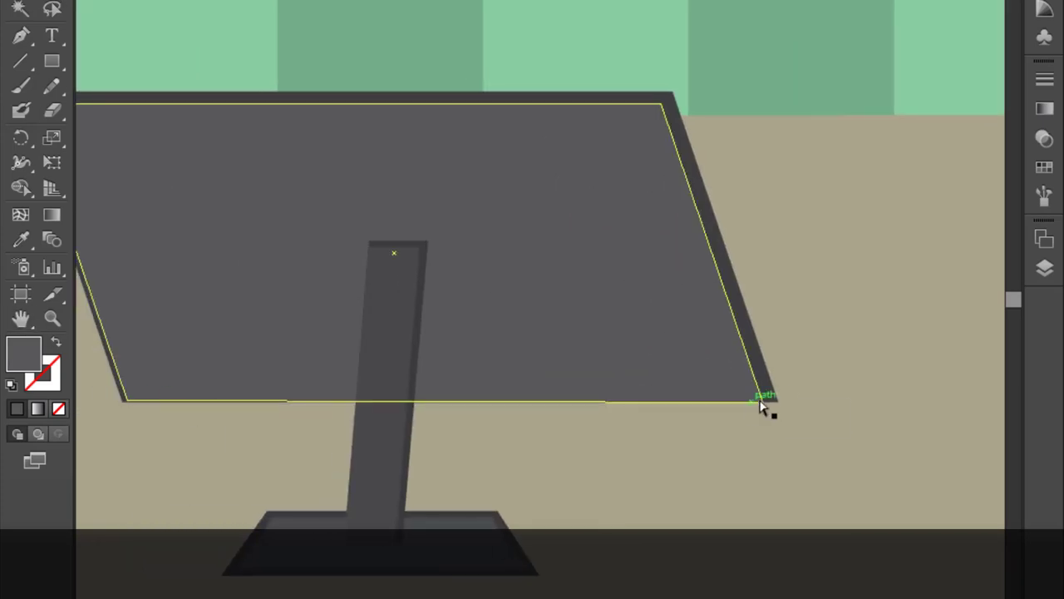
left_click(761, 405, "shift")
scroll(761, 405, "down", 2)
scroll(190, 416, "up", 3)
scroll(569, 398, "down", 3)
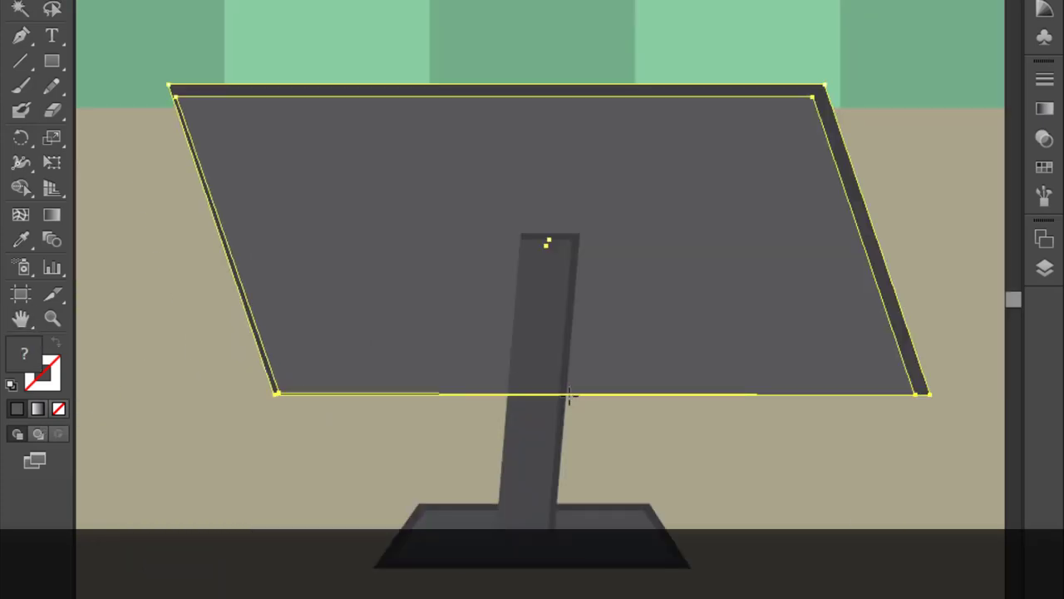
Shift the screen and bezel to reduce the monitor's tilt
left_click_drag(570, 397, 510, 407)
left_click_drag(305, 284, 348, 273)
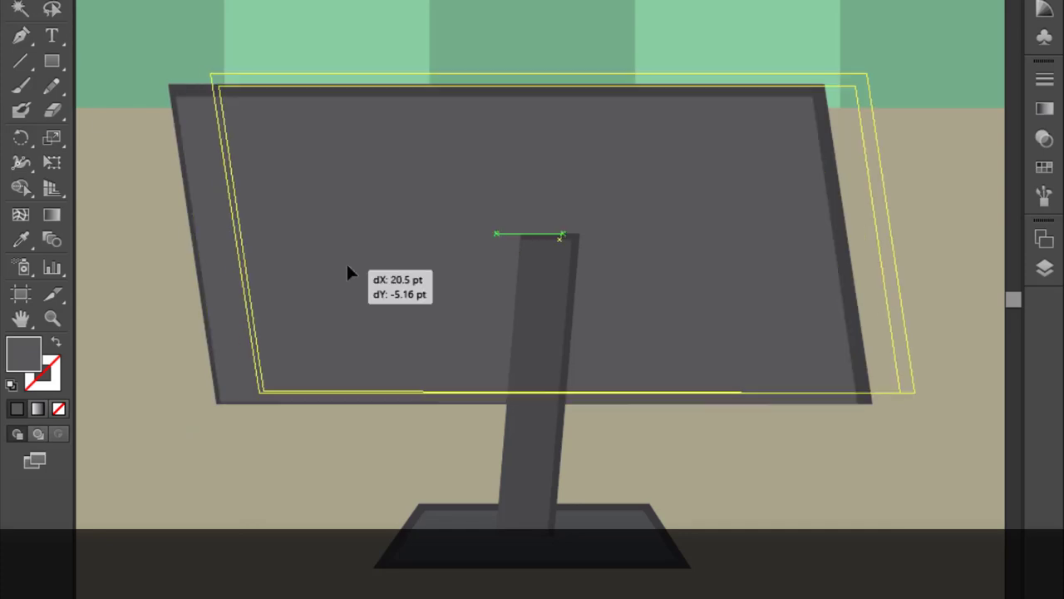
scroll(249, 392, "up", 3)
scroll(363, 414, "down", 2)
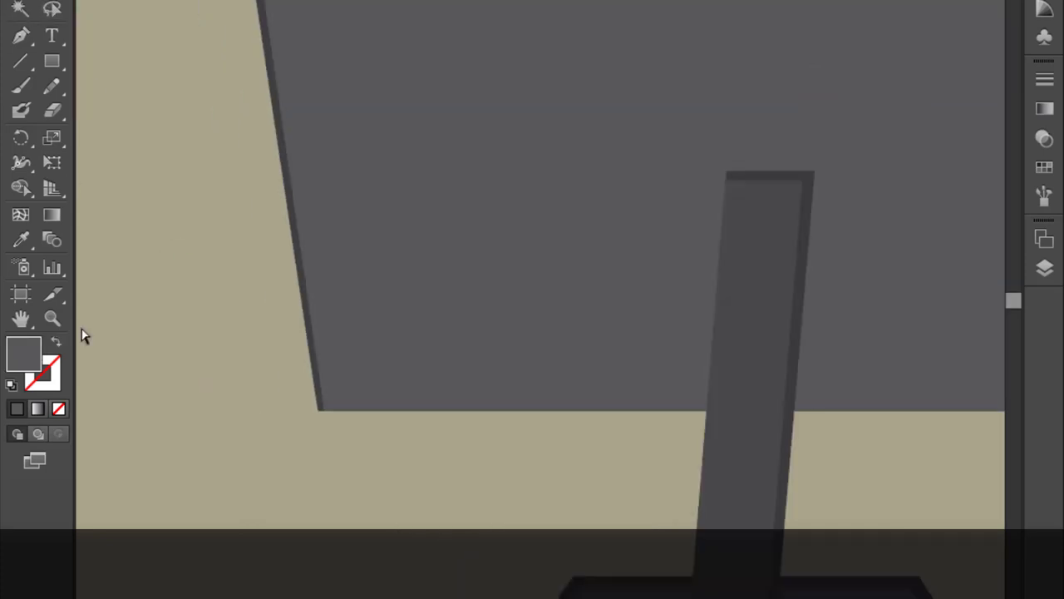
scroll(352, 339, "down", 3)
left_click(352, 340)
scroll(352, 339, "up", 1)
scroll(163, 330, "up", 2)
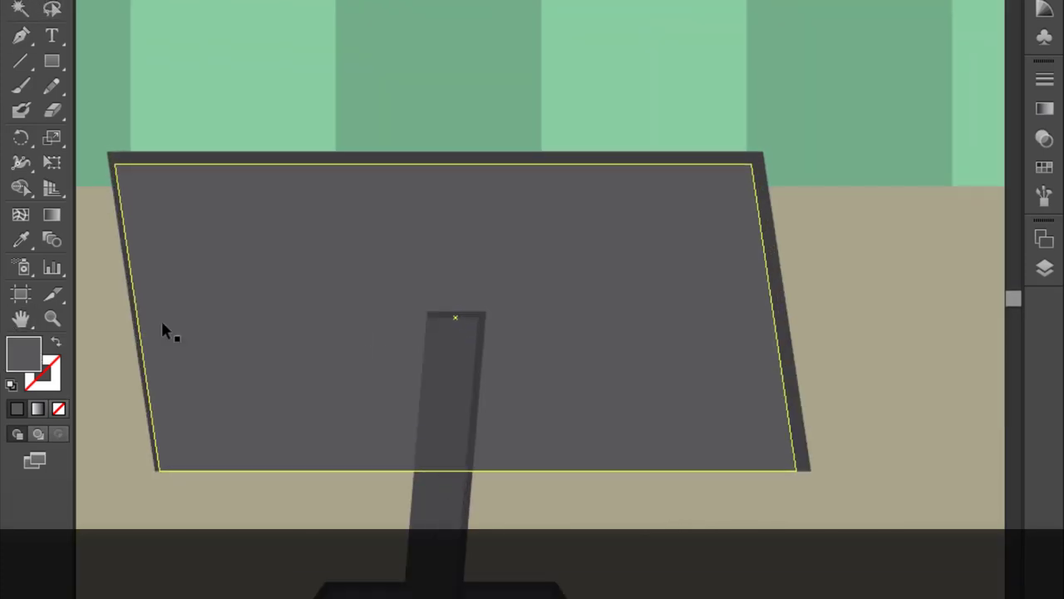
scroll(288, 278, "up", 2)
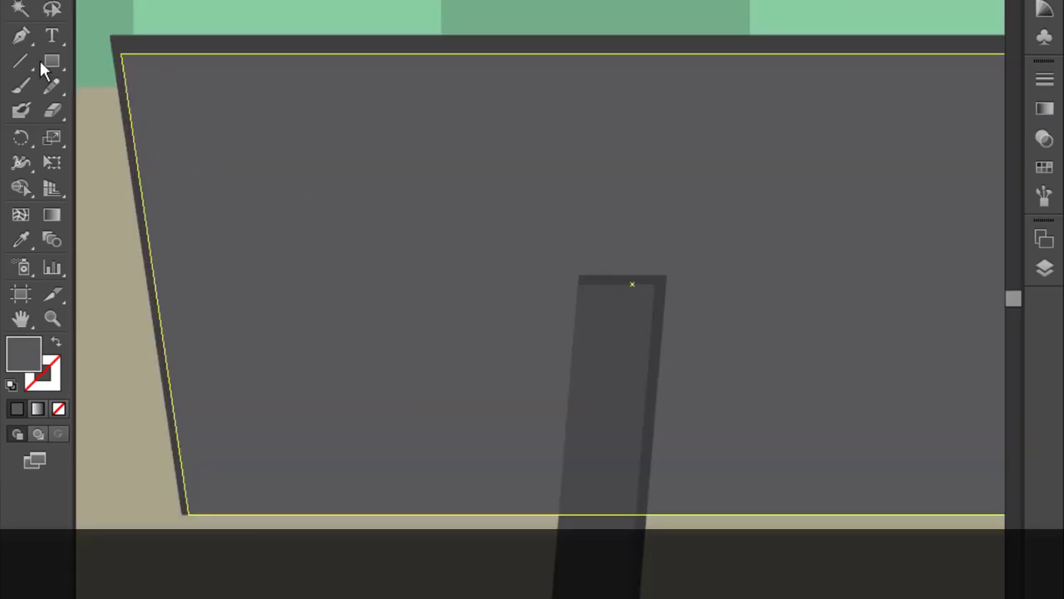
left_click(43, 61)
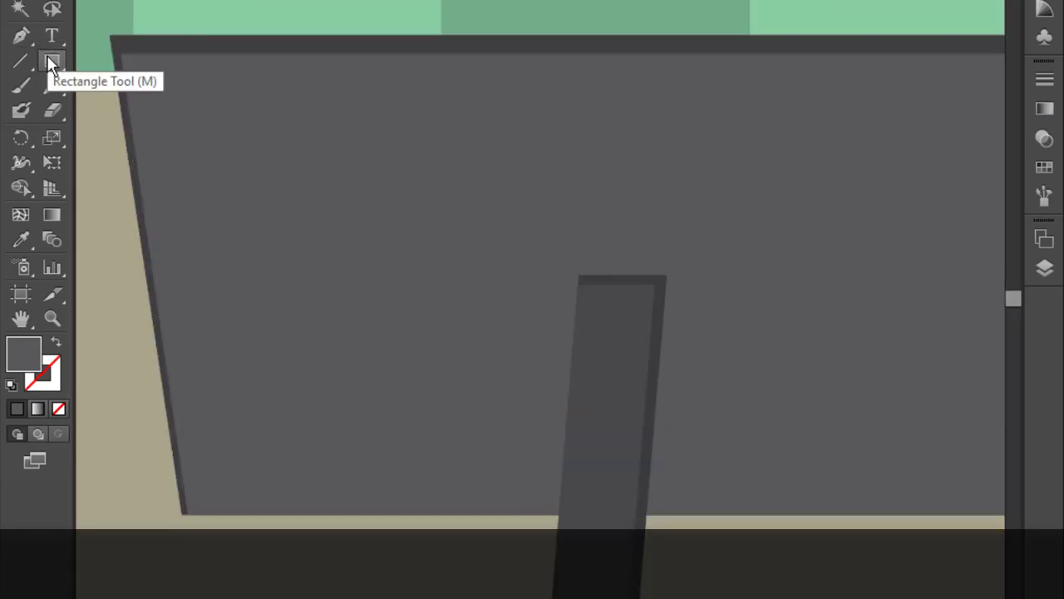
left_click(21, 35)
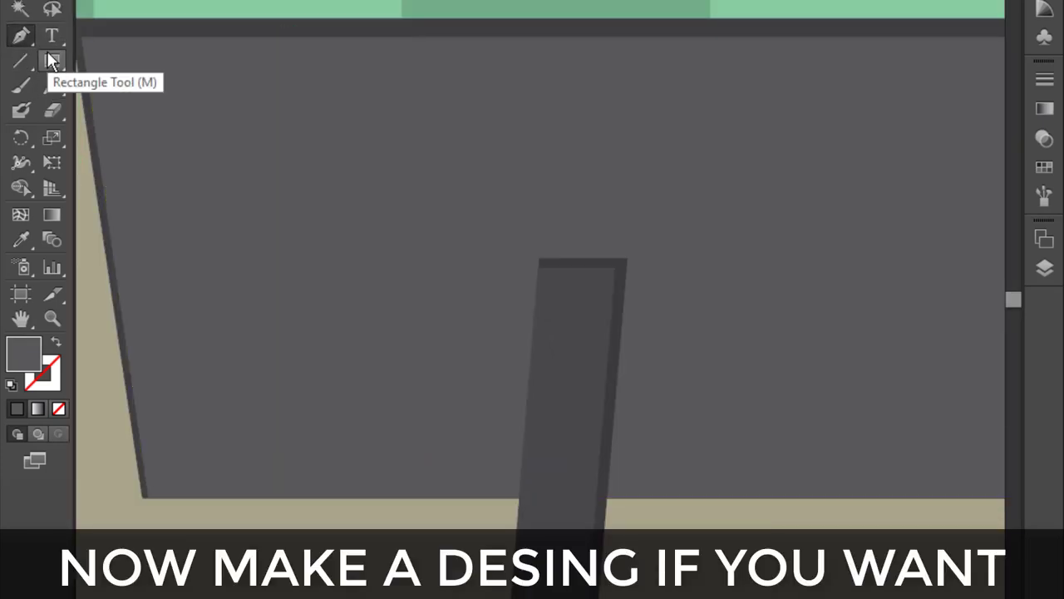
Draw a dark grey hexagon on the striped wall and position it
left_click_drag(51, 61, 100, 125)
scroll(380, 238, "down", 3)
scroll(525, 221, "up", 3)
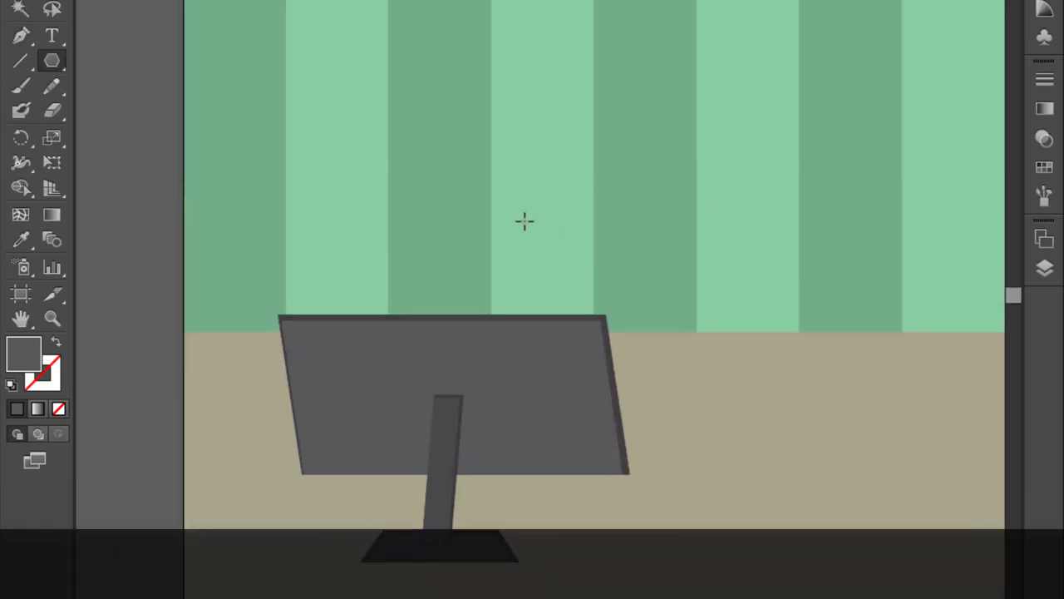
scroll(351, 150, "up", 3)
scroll(374, 311, "up", 3)
scroll(321, 287, "up", 2)
left_click_drag(288, 268, 409, 337)
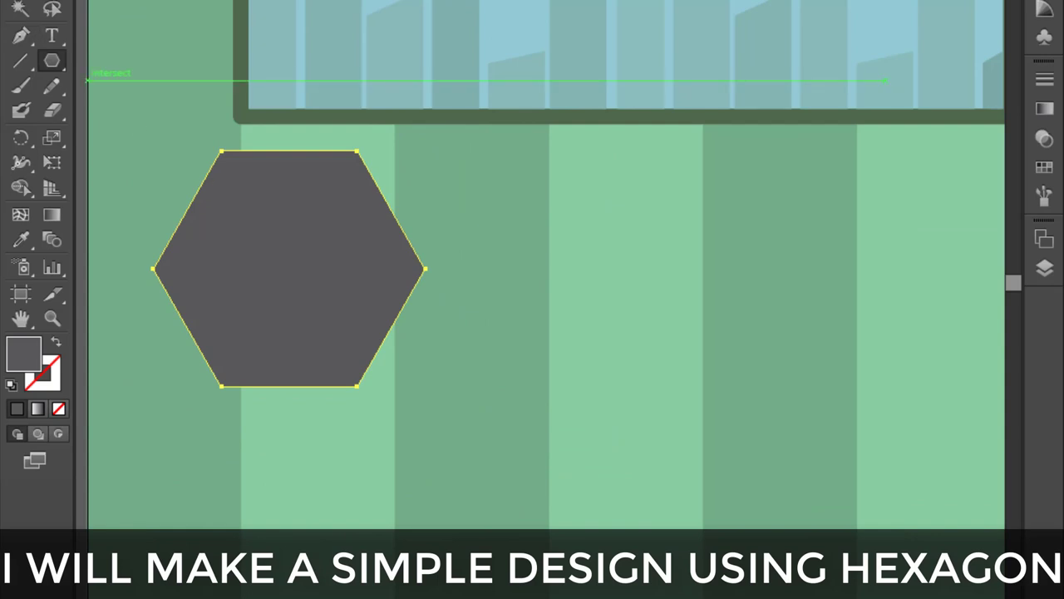
mouse_move(329, 278)
left_mouse_down()
mouse_move(494, 359)
mouse_move(367, 340)
mouse_move(400, 341)
left_mouse_up()
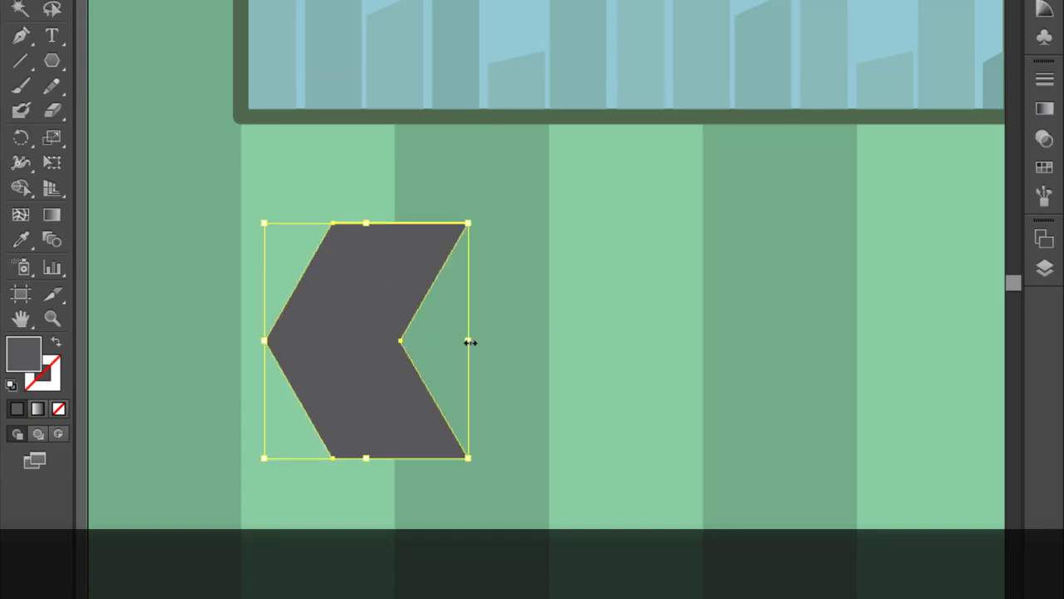
Narrow the shape to 91.4 pt and offset a copy left to form a thin chevron
left_click_drag(470, 341, 422, 341)
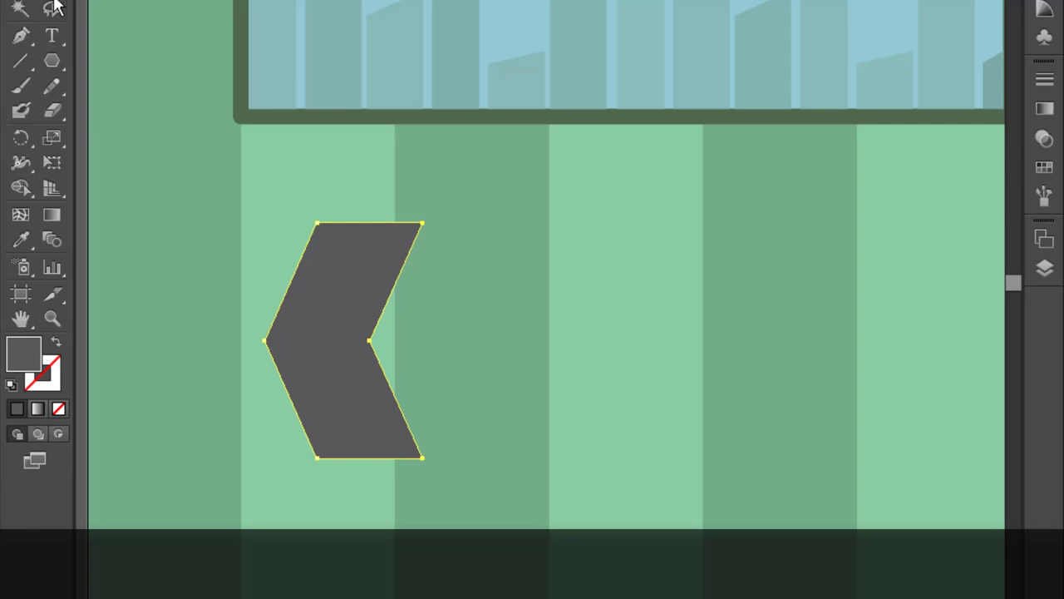
left_click_drag(338, 339, 320, 340)
left_click(382, 329)
scroll(332, 279, "down", 2)
scroll(332, 280, "down", 1)
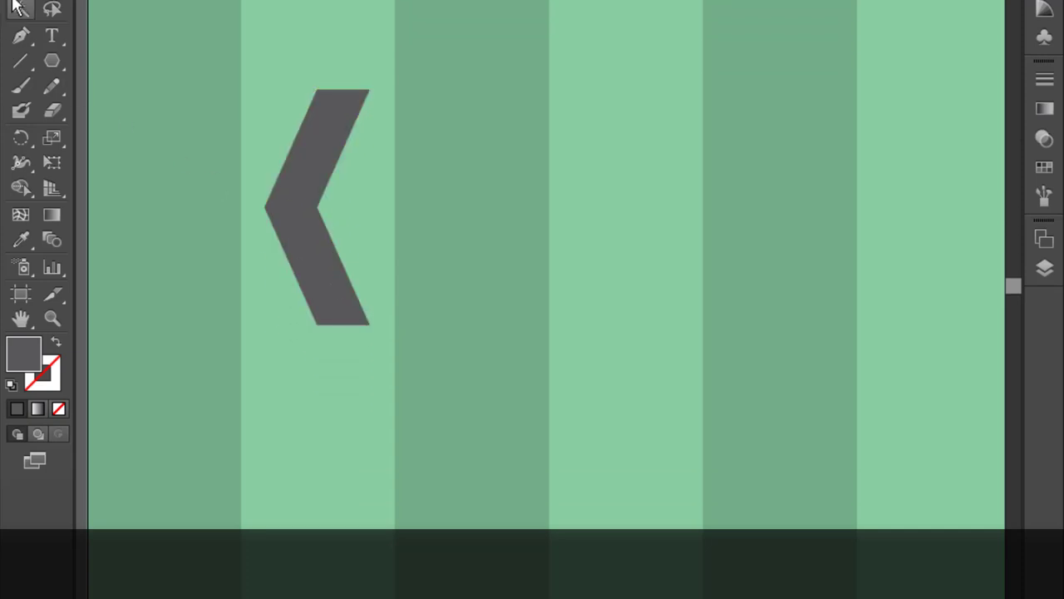
Drag the chevron onto the monitor's back panel
left_click_drag(306, 199, 355, 235)
scroll(395, 275, "down", 3)
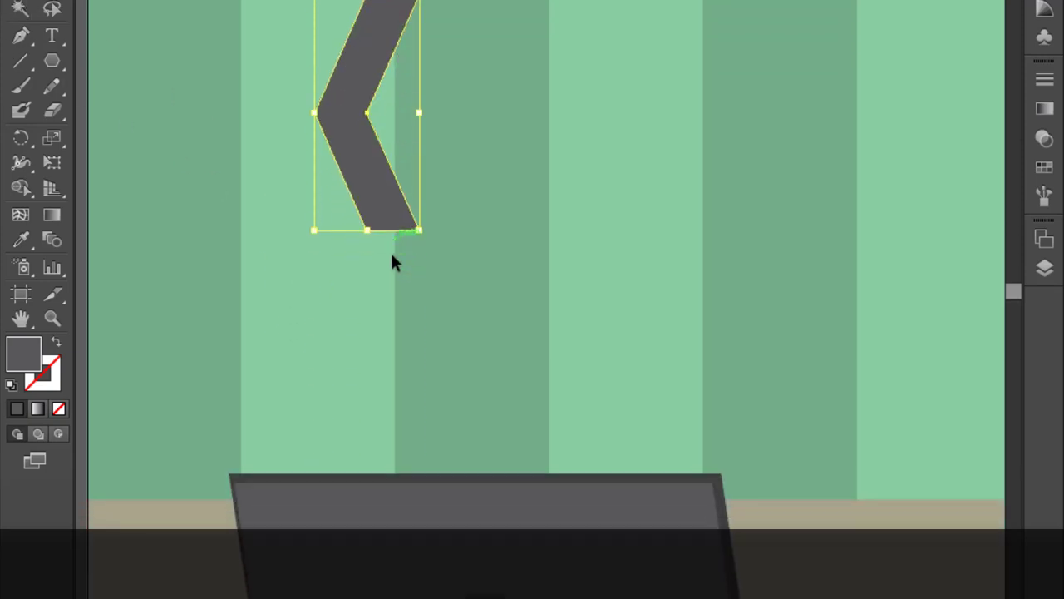
scroll(390, 250, "down", 1)
left_click_drag(391, 17, 435, 300)
scroll(435, 299, "down", 5)
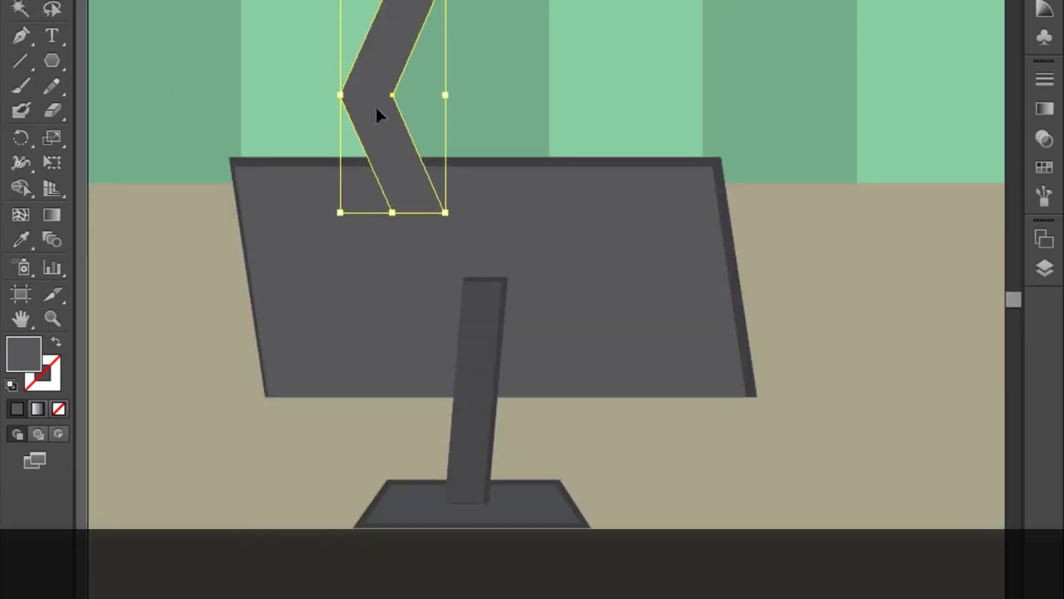
mouse_move(378, 111)
left_mouse_down()
mouse_move(356, 280)
mouse_move(341, 275)
left_mouse_up()
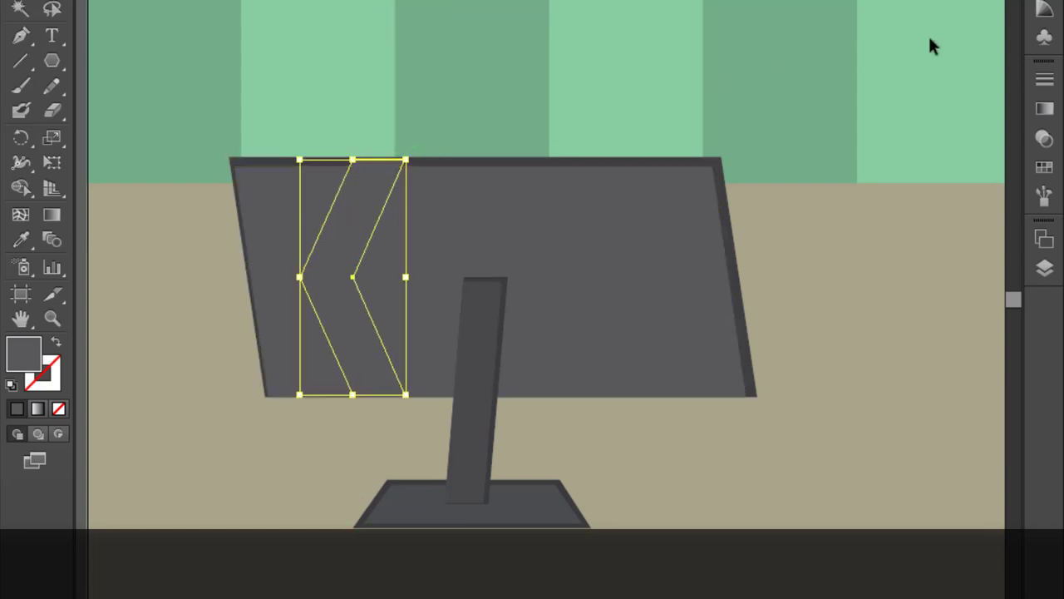
Darken the chevron fill to 93% black
left_click(1048, 5)
left_click_drag(944, 66, 950, 66)
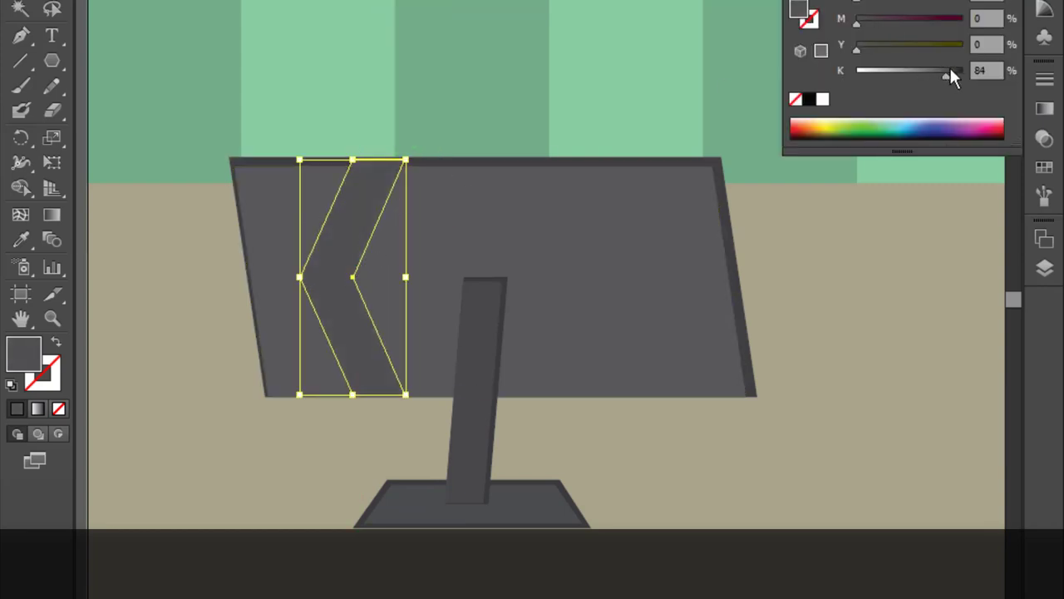
left_click(956, 70)
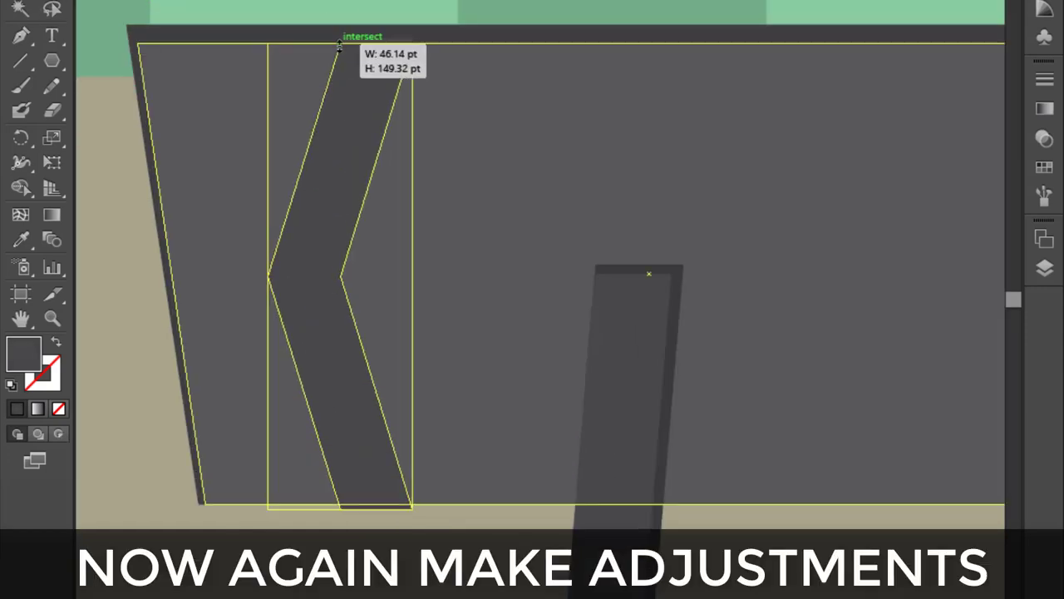
Shift the chevron left on the monitor back and recentre the view
left_click(488, 375)
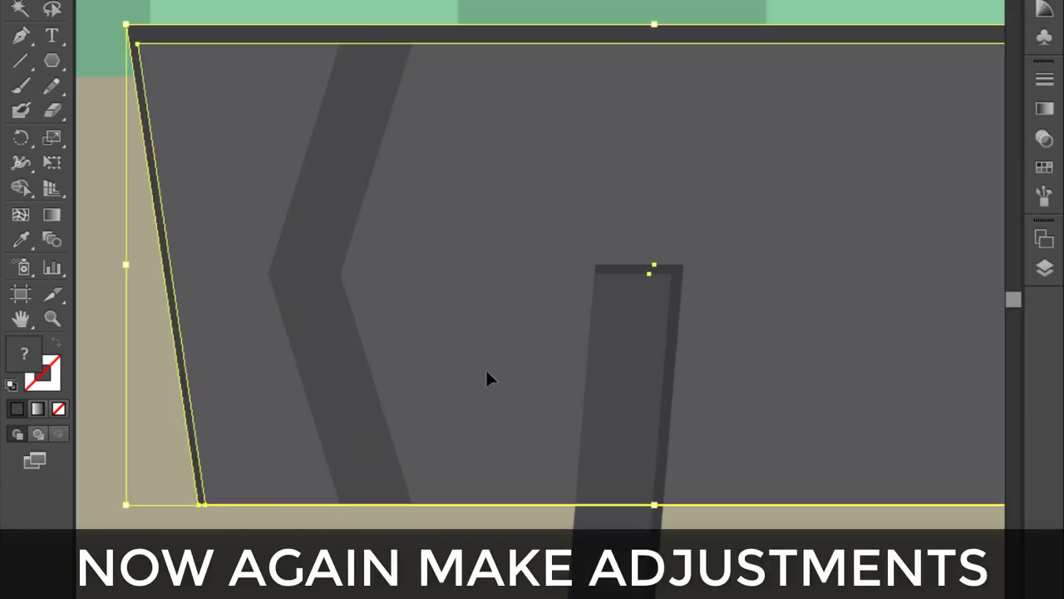
left_click(339, 273)
left_click_drag(339, 273, 238, 280)
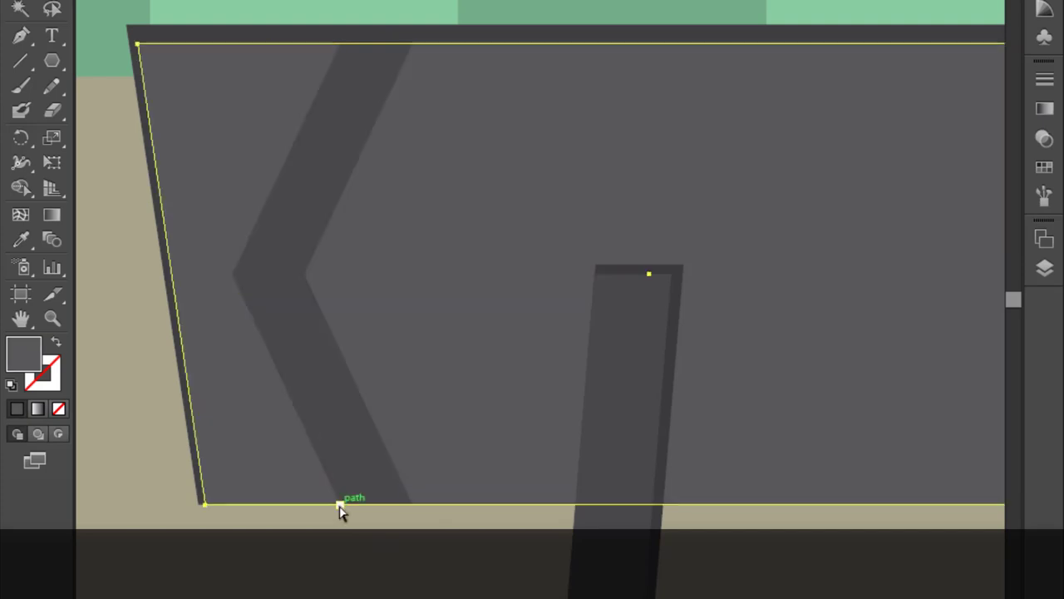
left_click(435, 487)
scroll(632, 124, "right", 3)
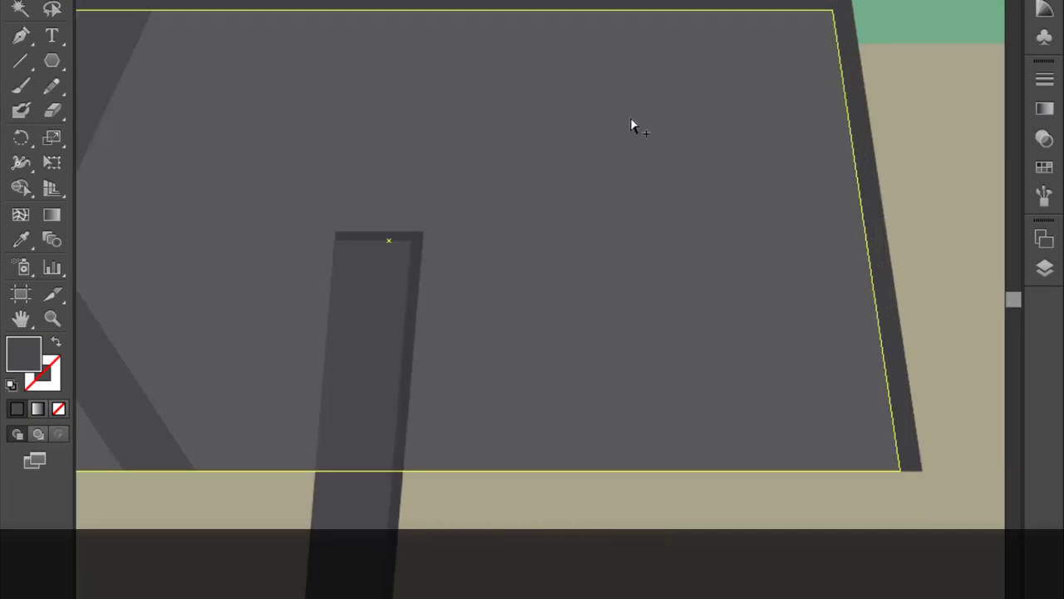
key("ctrl+minus")
left_click(139, 165)
left_click(158, 292)
key("h")
left_click_drag(178, 409, 233, 396)
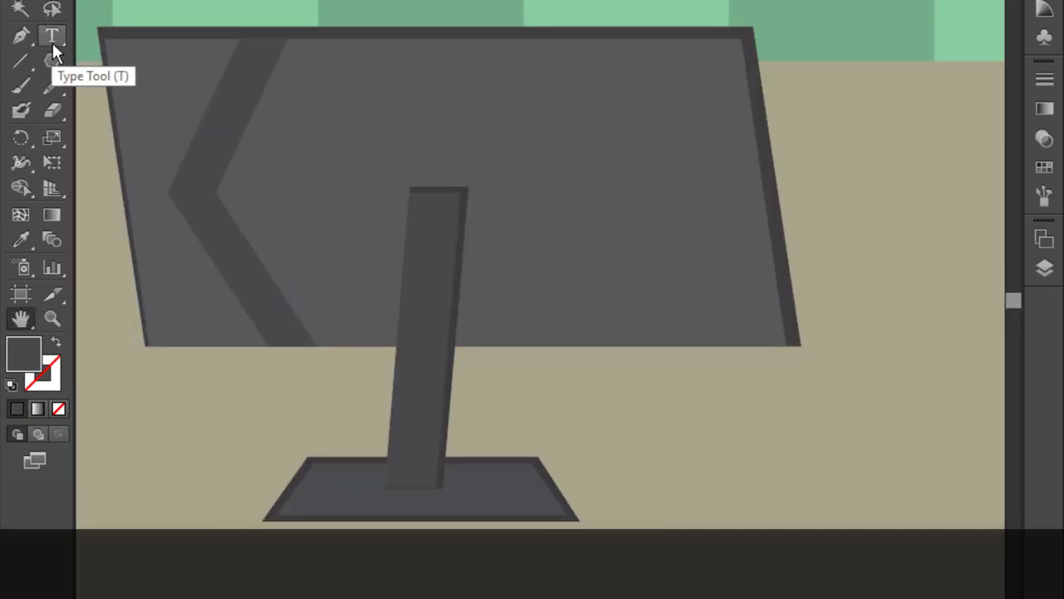
Extend the back's bottom edge slightly, then duplicate the chevron rightward and reflect it vertically
key("a")
left_click_drag(558, 347, 558, 353)
left_click_drag(198, 198, 573, 200)
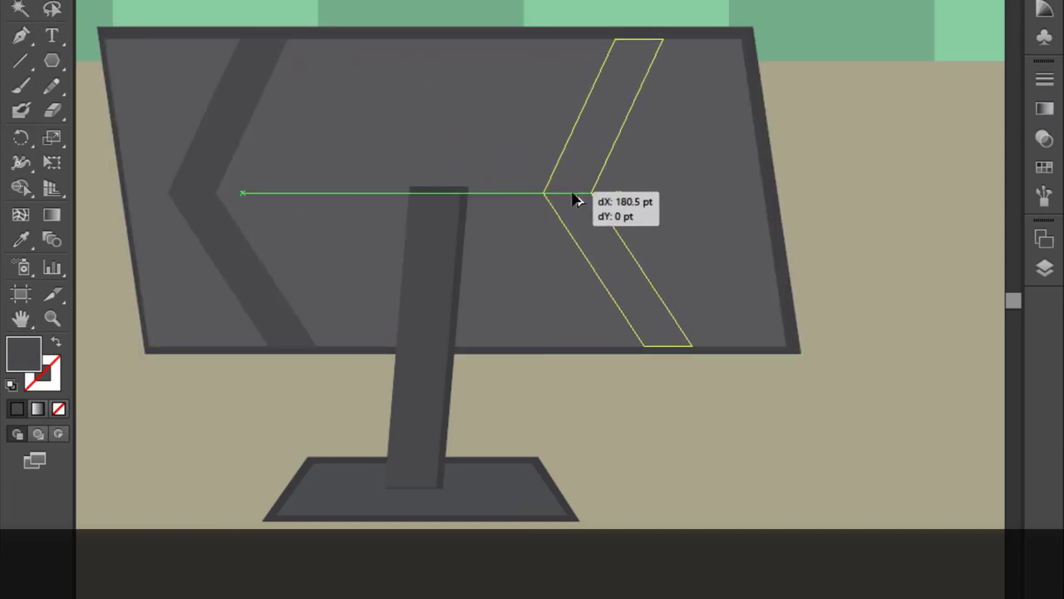
right_click(574, 200)
left_click(309, 539)
key("Return")
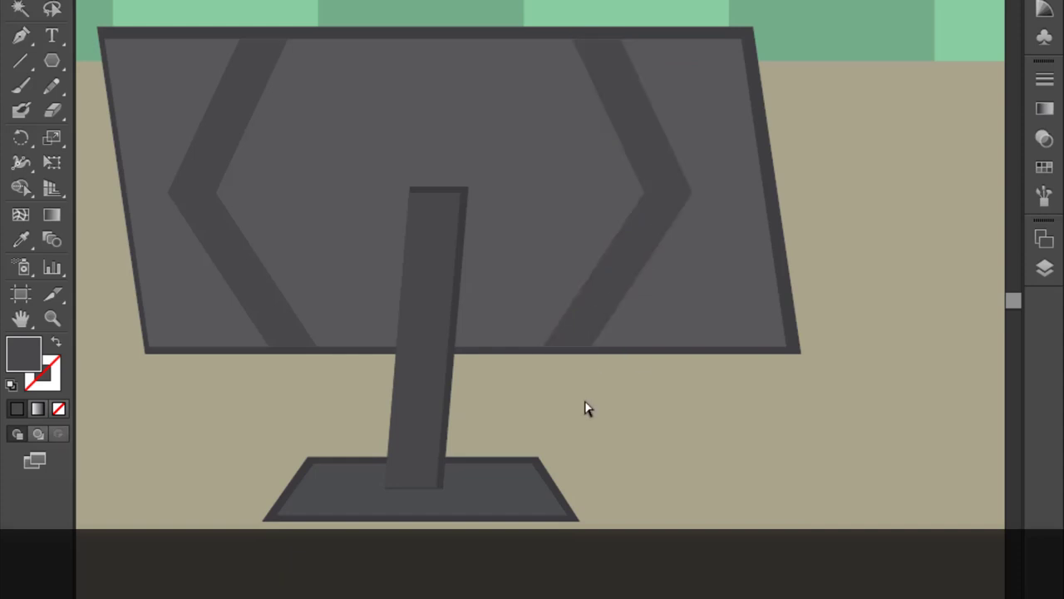
Nudge the monitor screen slightly left and check both chevrons
key("ctrl+minus")
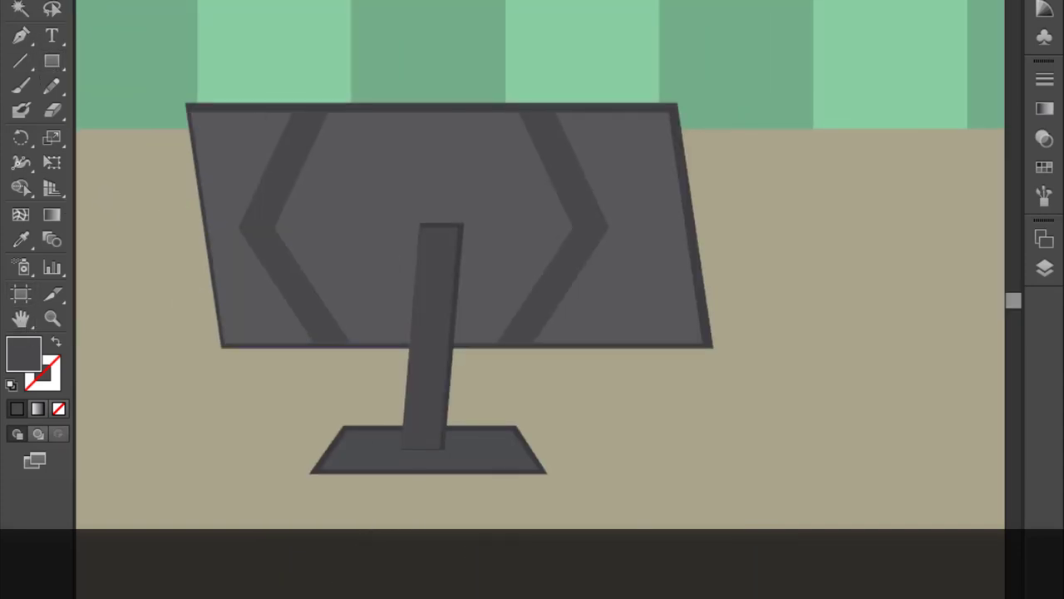
mouse_move(349, 158)
left_mouse_down()
mouse_move(359, 160)
mouse_move(354, 142)
left_mouse_up()
left_click(385, 56)
left_click(363, 55)
left_click_drag(574, 207, 587, 206)
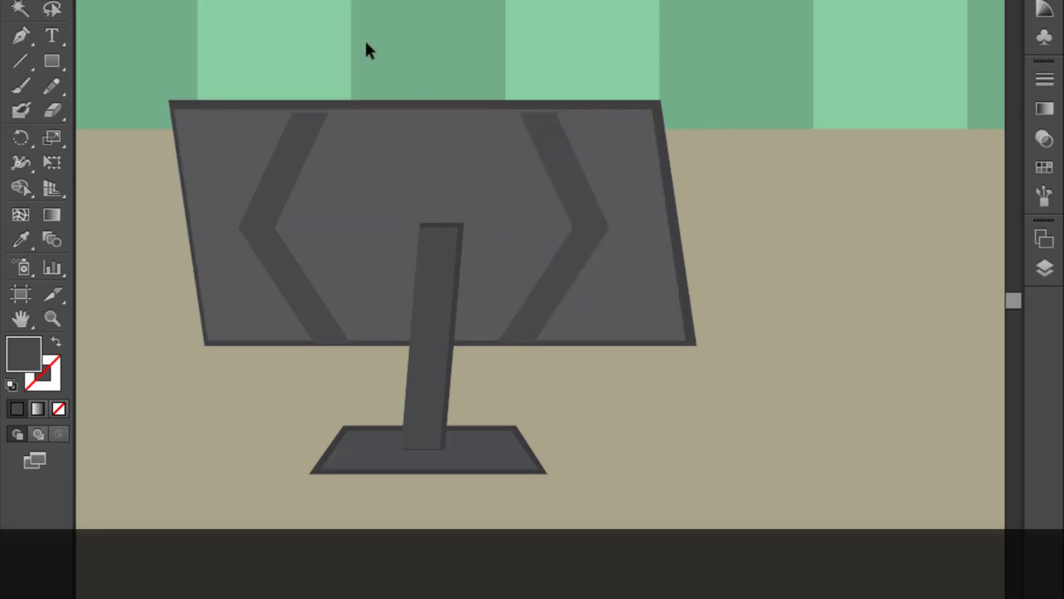
left_click(282, 200)
scroll(367, 315, "up", 4)
left_click(777, 309)
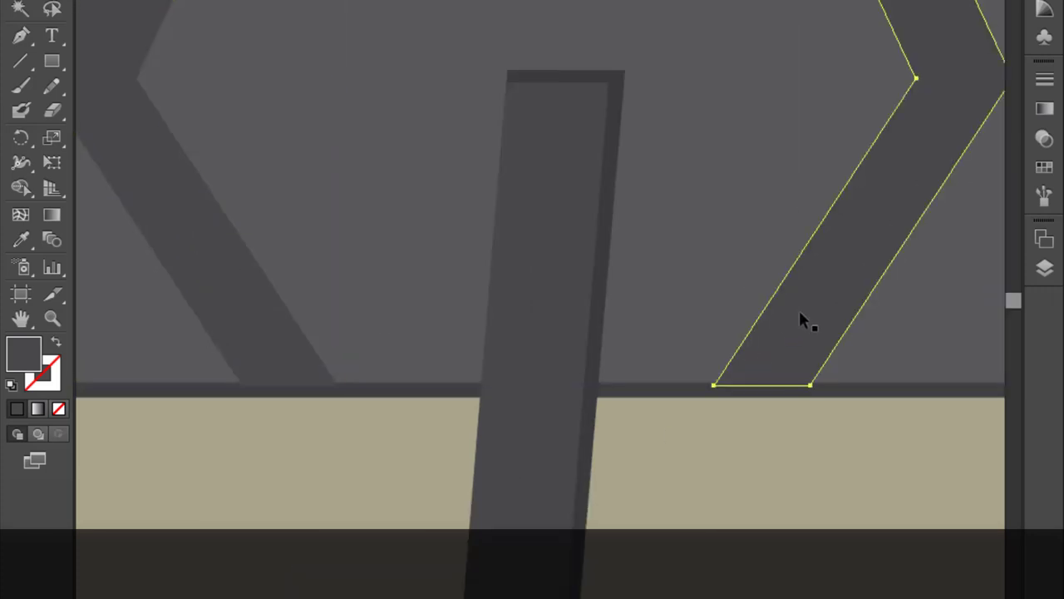
left_click(707, 366)
Snap the shape's bottom flush with the monitor's edge
left_click(594, 418)
scroll(345, 420, "up", 5)
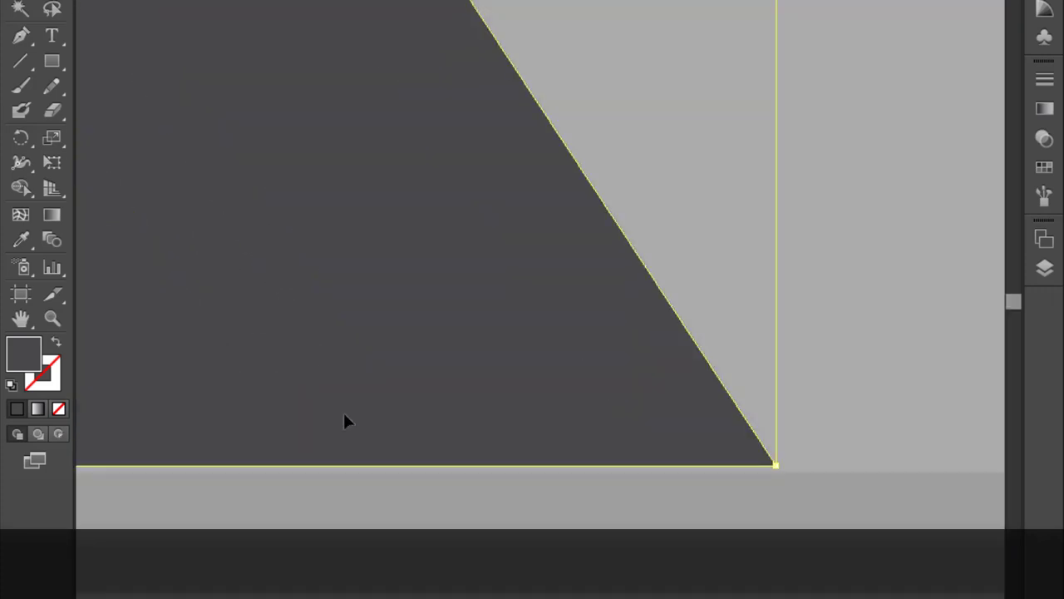
left_click_drag(345, 420, 510, 317)
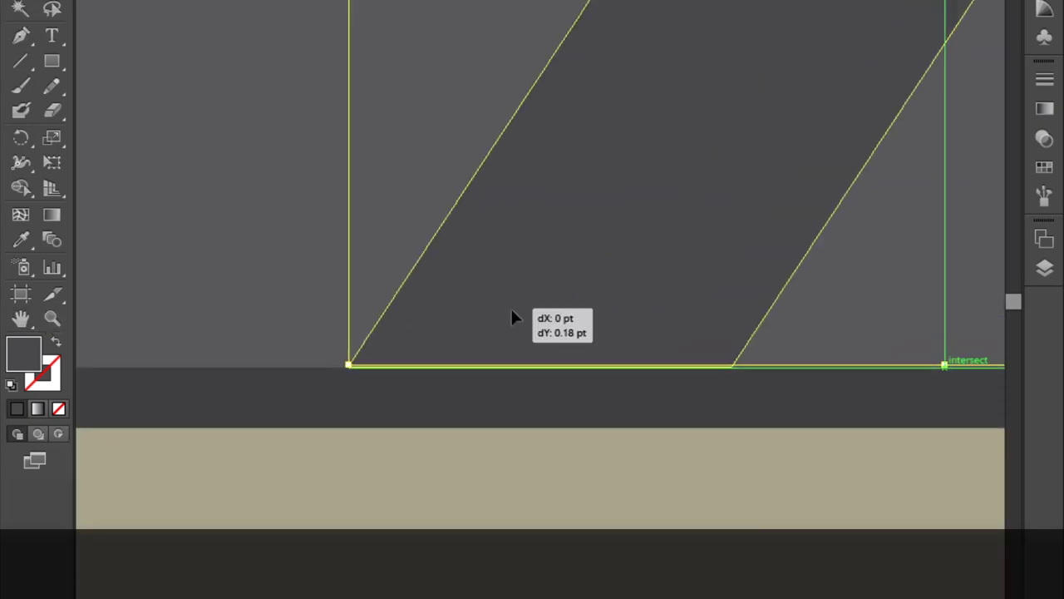
scroll(361, 278, "down", 5)
scroll(227, 256, "down", 2)
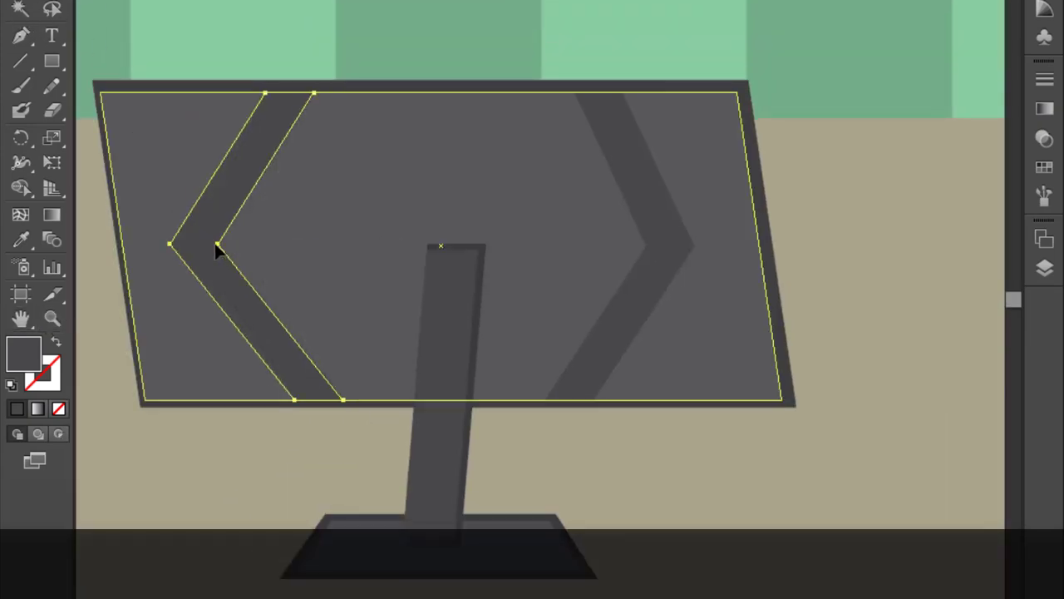
Move the left chevron inward to balance the pair
left_click(653, 250)
left_click(423, 302)
left_click(567, 119)
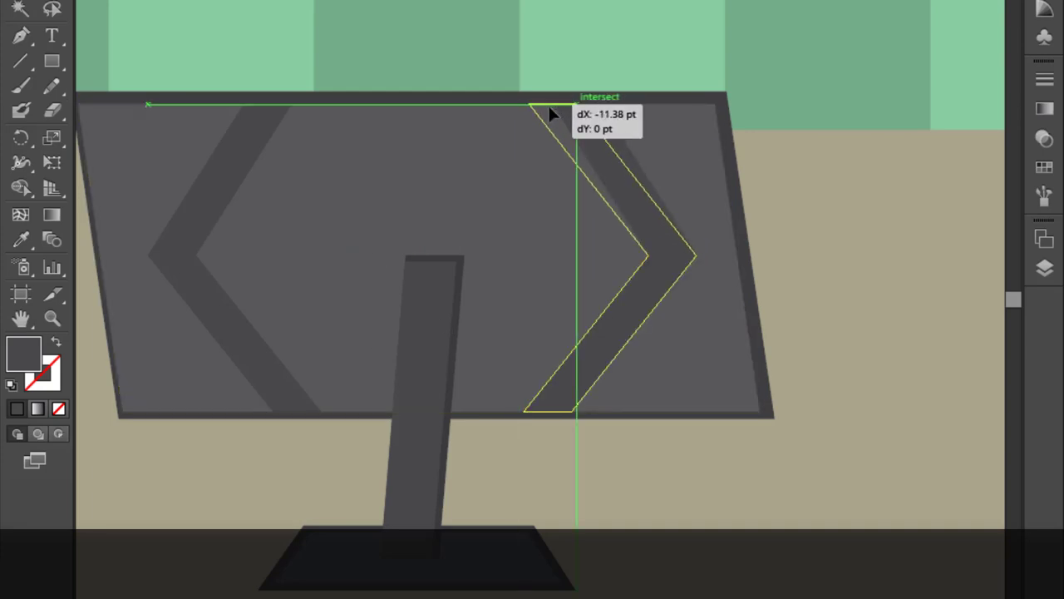
left_click(202, 173)
left_click_drag(273, 112, 290, 112)
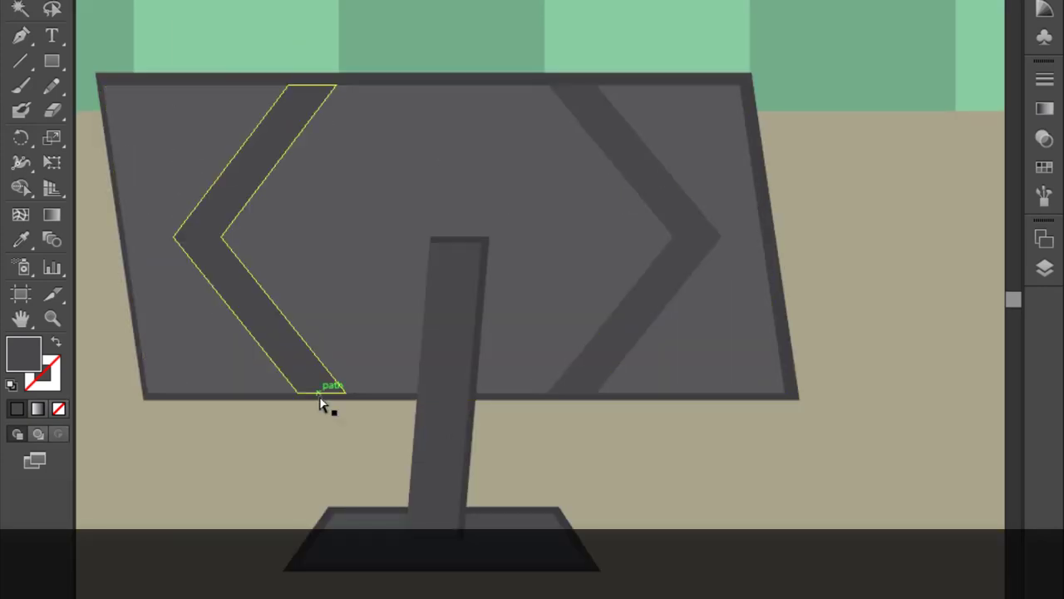
scroll(326, 404, "up", 3)
scroll(787, 341, "up", 2)
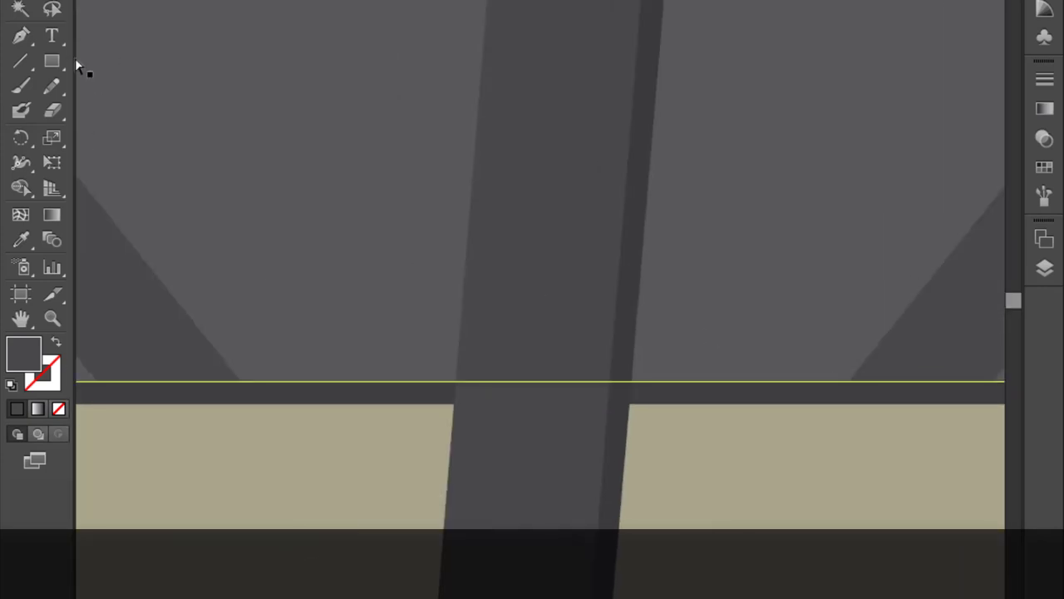
Draw a row of small vent rectangles above the monitor back's bottom edge
left_click_drag(241, 346, 267, 381)
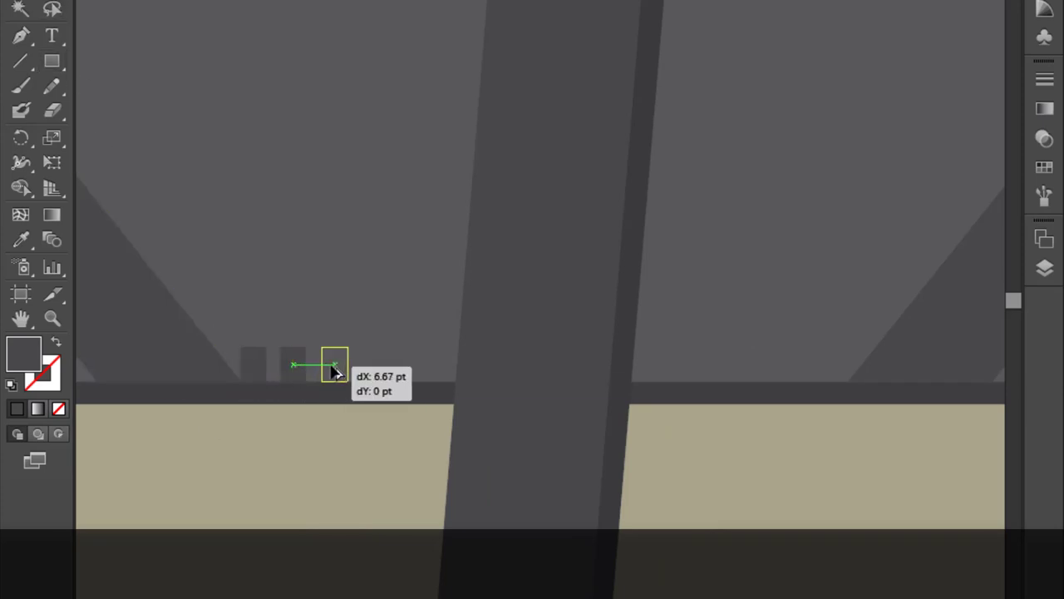
left_click_drag(334, 372, 371, 372)
mouse_move(372, 372)
left_mouse_down()
mouse_move(421, 371)
mouse_move(407, 363)
left_mouse_up()
key("ctrl+z")
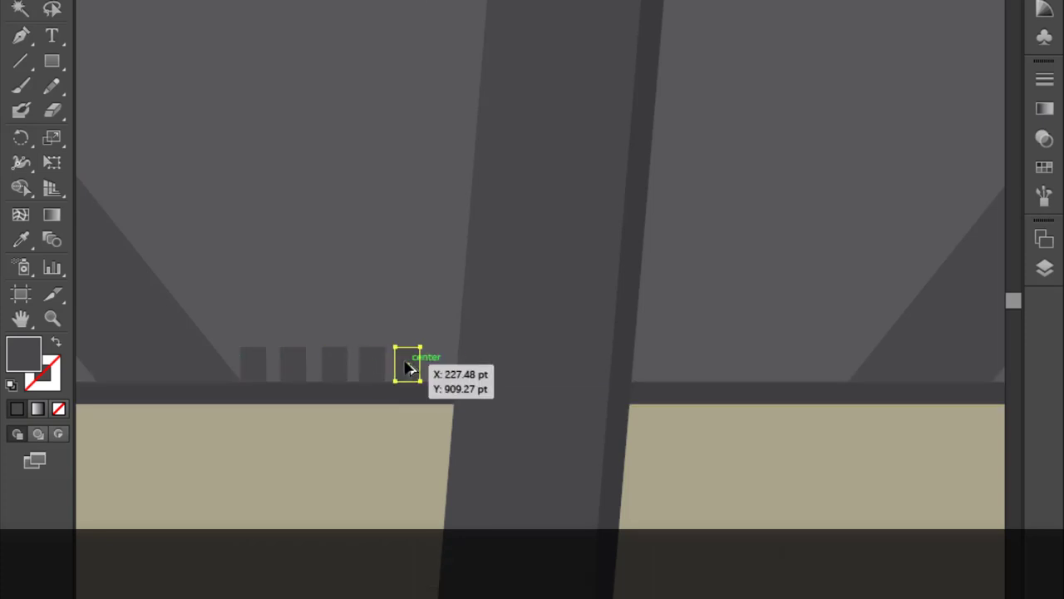
Group the vent row and place a copy to the right of the stand
right_click(369, 376)
left_click(391, 158)
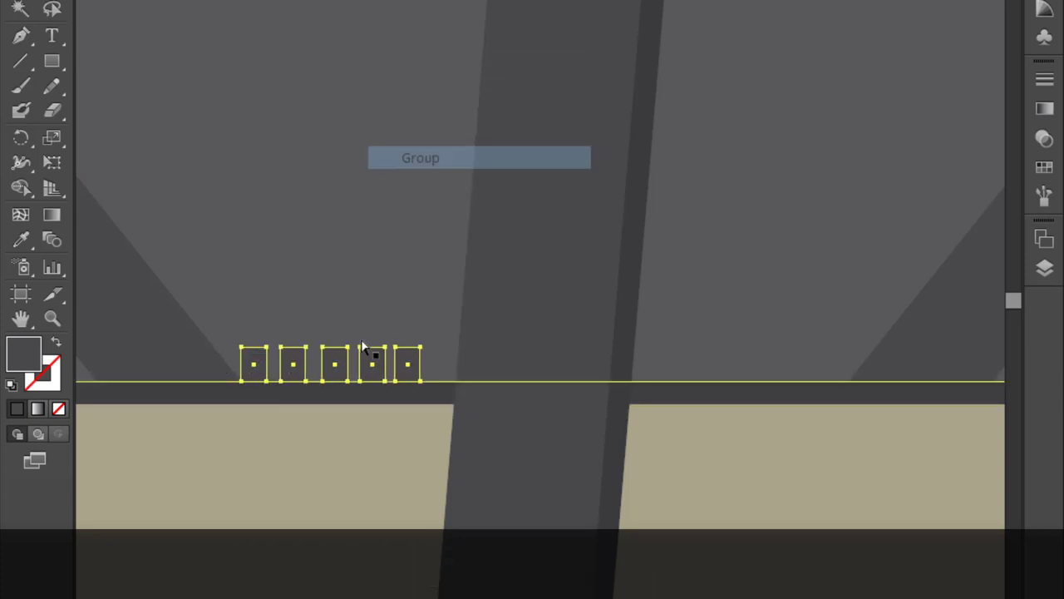
left_click_drag(373, 364, 736, 363)
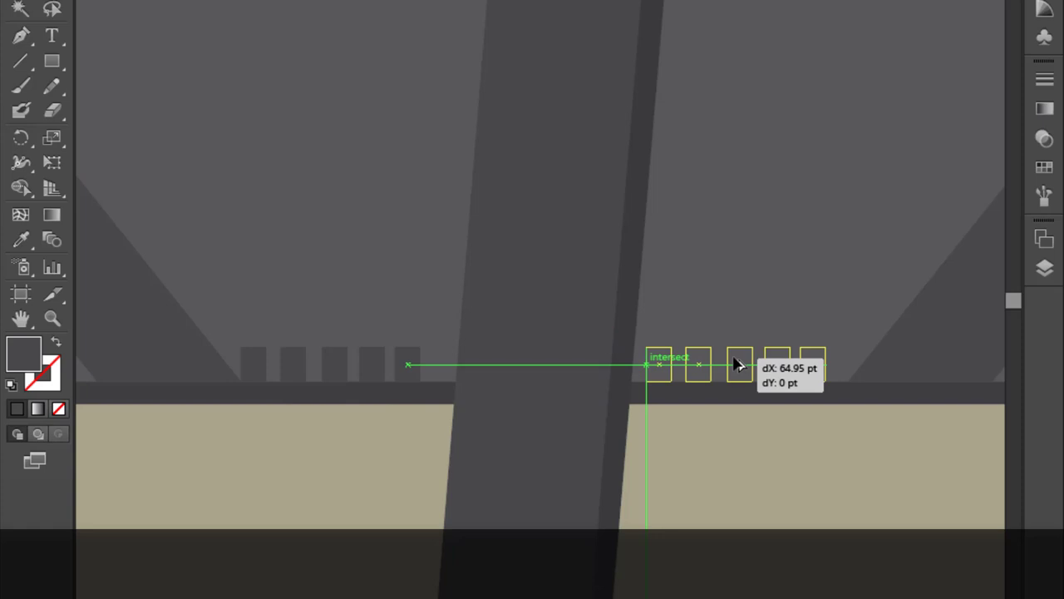
left_click_drag(735, 363, 760, 363)
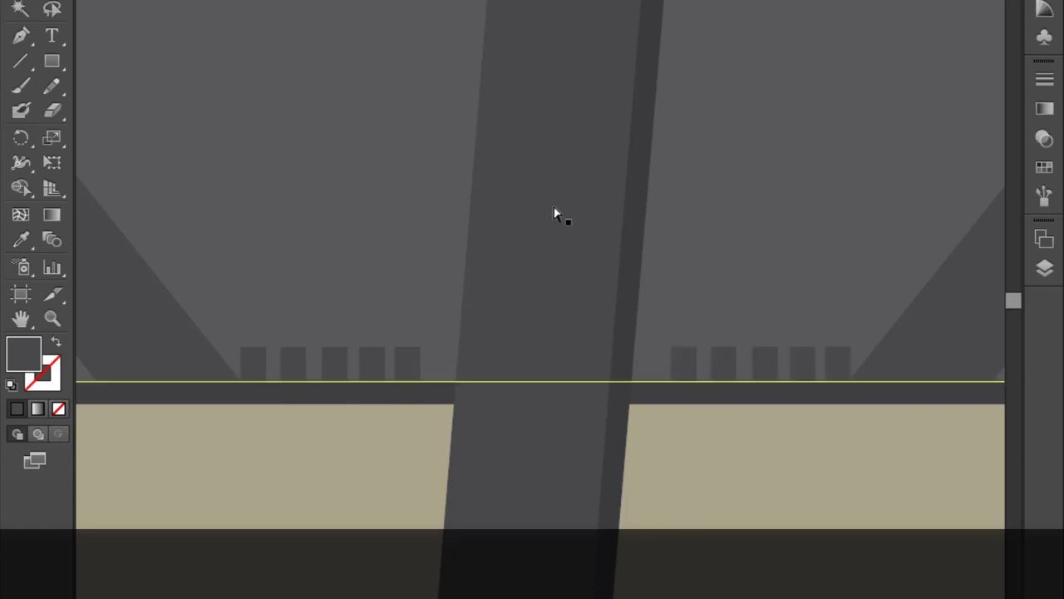
Draw a small circle button in the lower-right corner and Alt-copy it leftward into three buttons
scroll(555, 215, "down", 3)
scroll(596, 487, "down", 2)
scroll(853, 172, "up", 3)
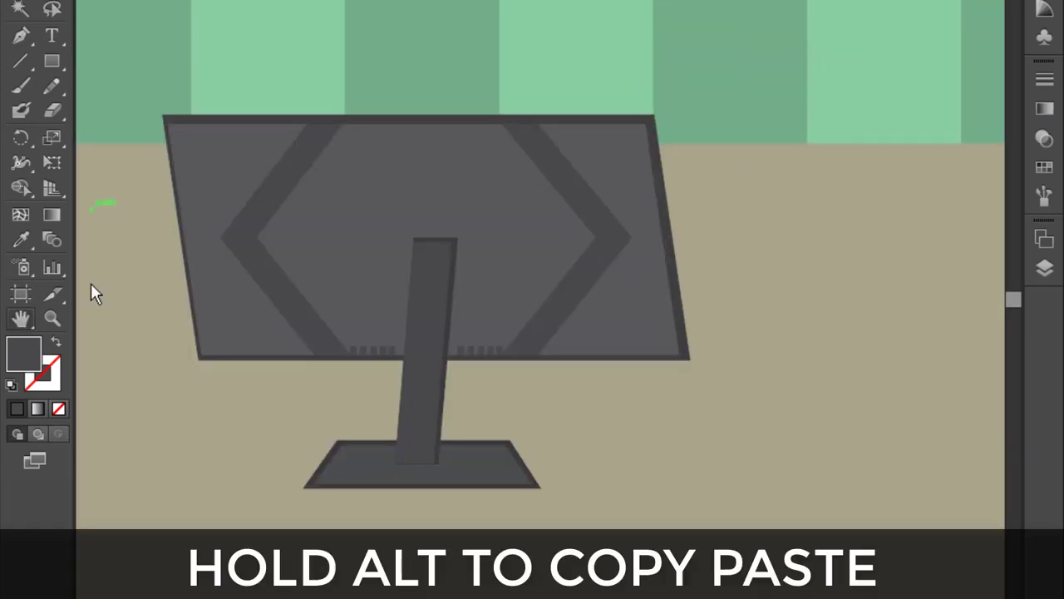
scroll(394, 207, "down", 2)
scroll(458, 282, "down", 1)
scroll(524, 288, "up", 2)
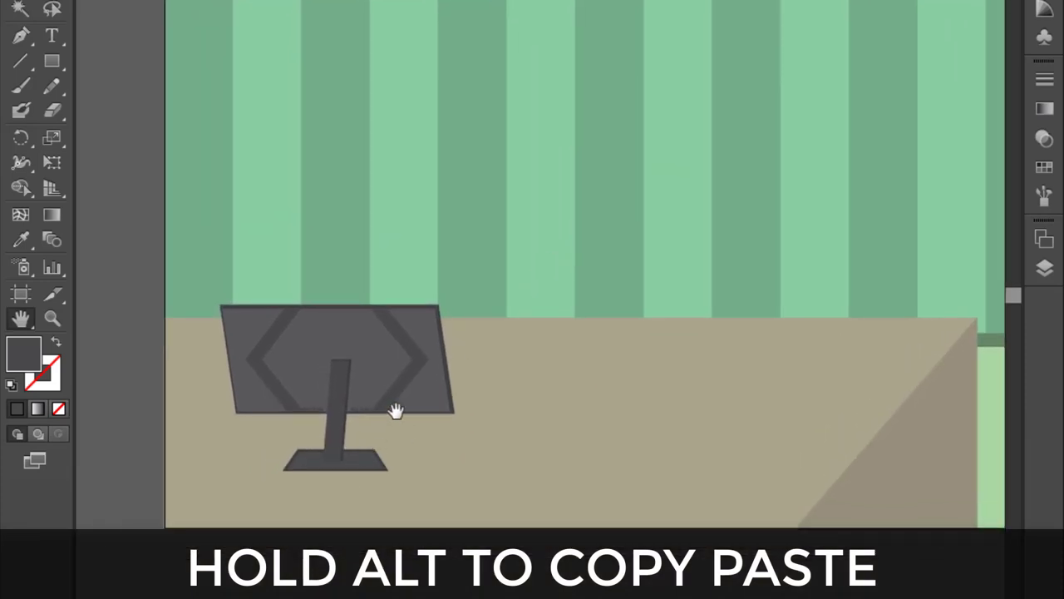
scroll(396, 411, "up", 3)
left_click_drag(51, 61, 150, 110)
left_click_drag(615, 359, 659, 402)
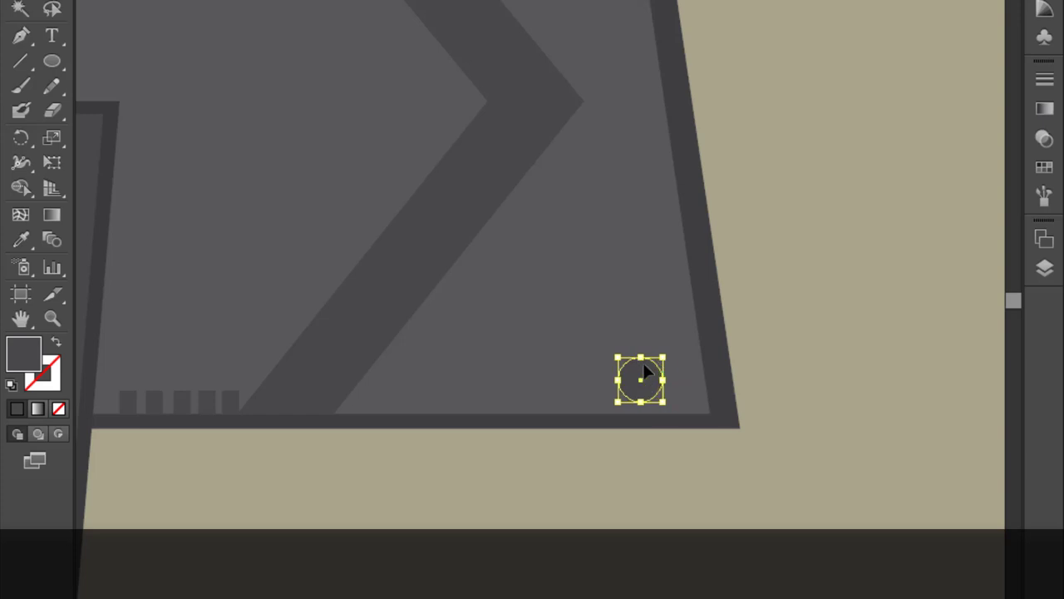
scroll(637, 382, "up", 2)
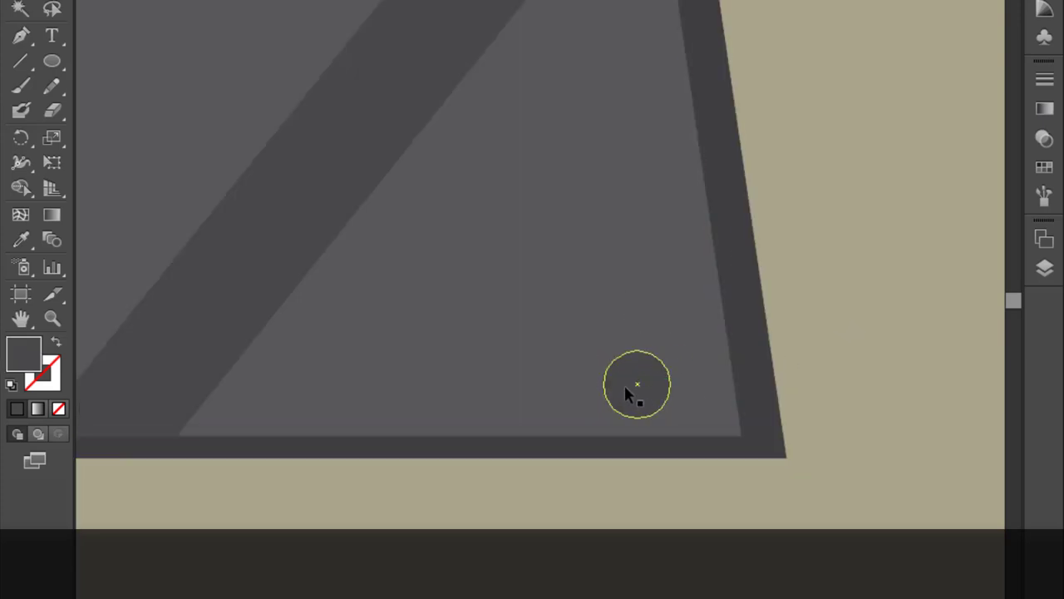
left_click_drag(631, 390, 659, 363)
left_click_drag(645, 398, 492, 397)
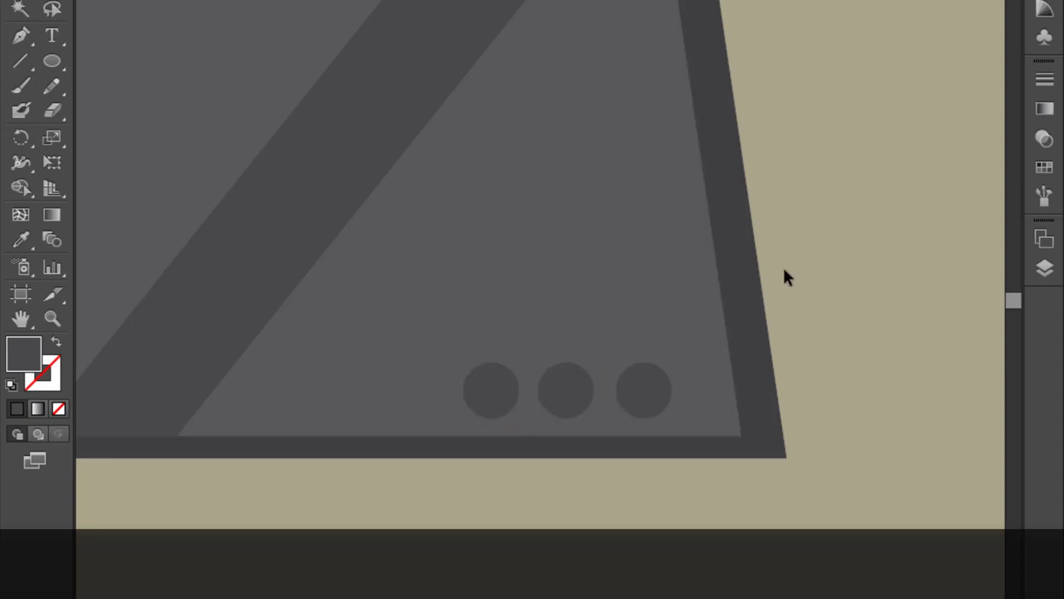
scroll(784, 278, "down", 3)
scroll(842, 277, "up", 2)
Inspect a monitor part's colour values in the colour settings panel
scroll(499, 316, "down", 2)
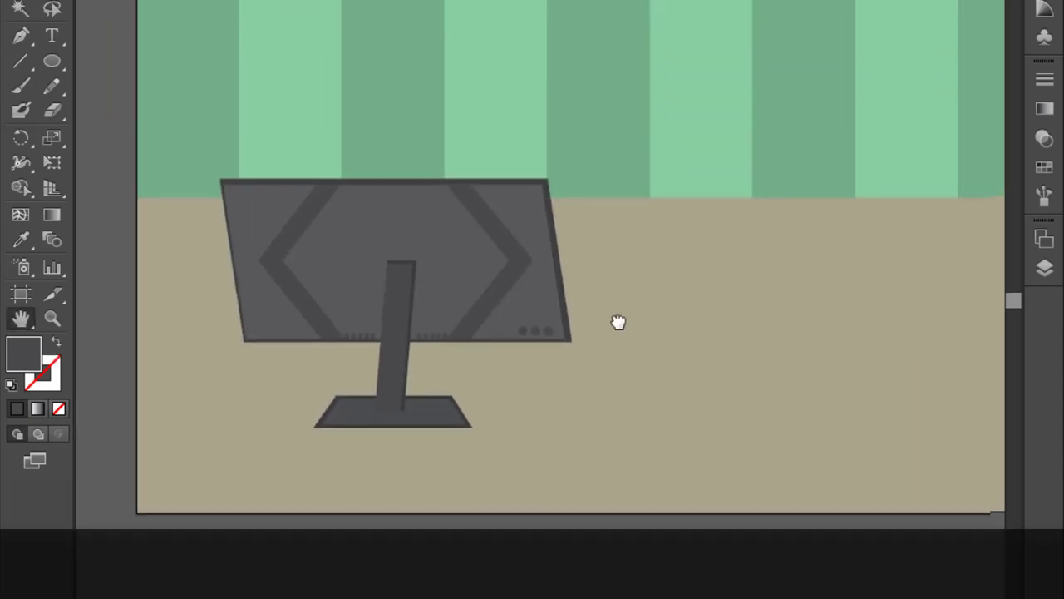
scroll(618, 319, "down", 2)
left_click(249, 358)
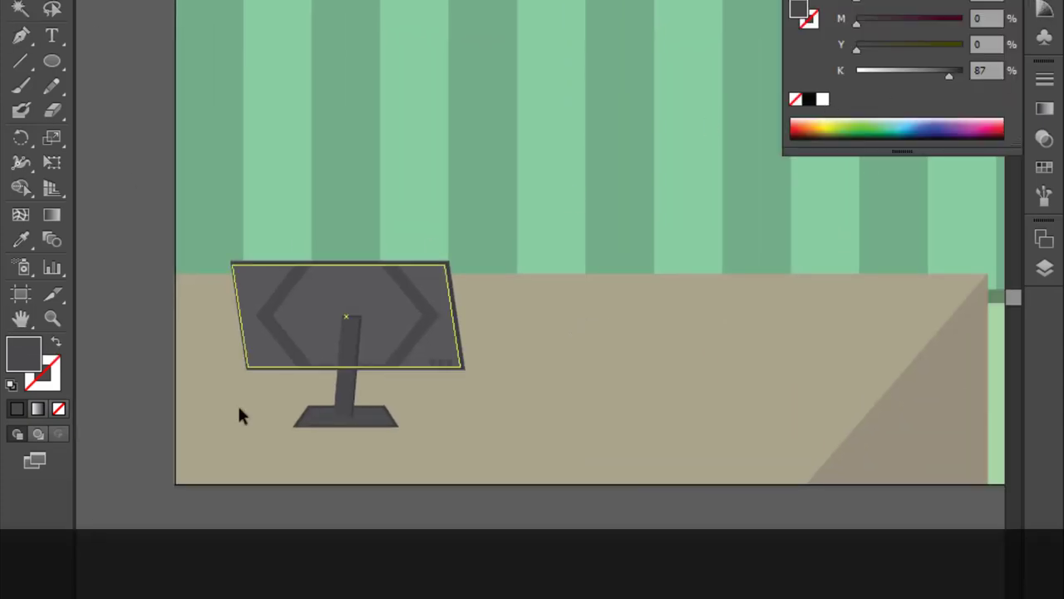
left_click(345, 416)
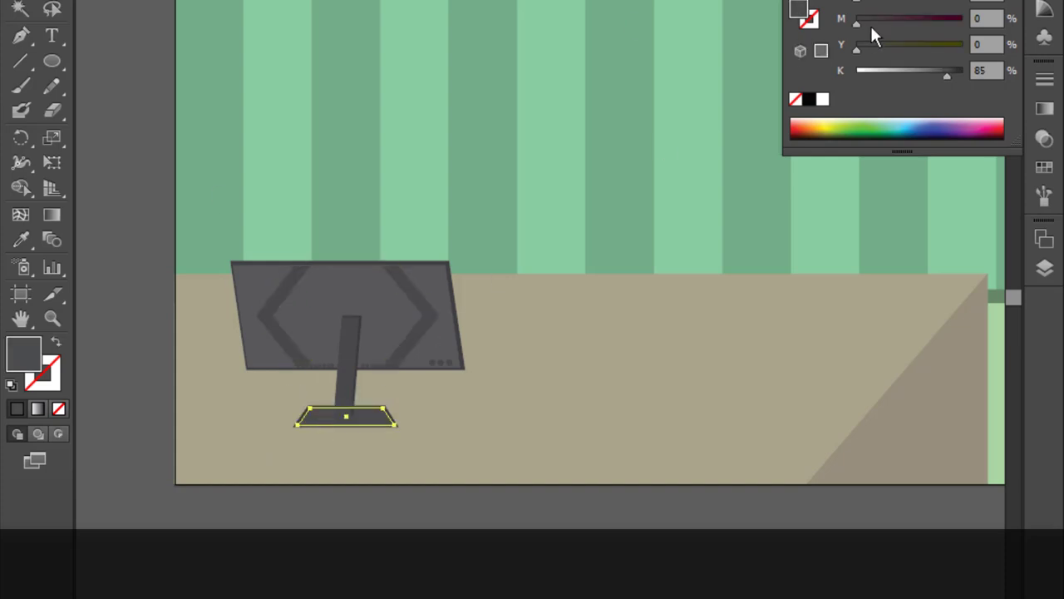
left_click(1045, 32)
scroll(860, 225, "down", 2)
scroll(891, 222, "up", 2)
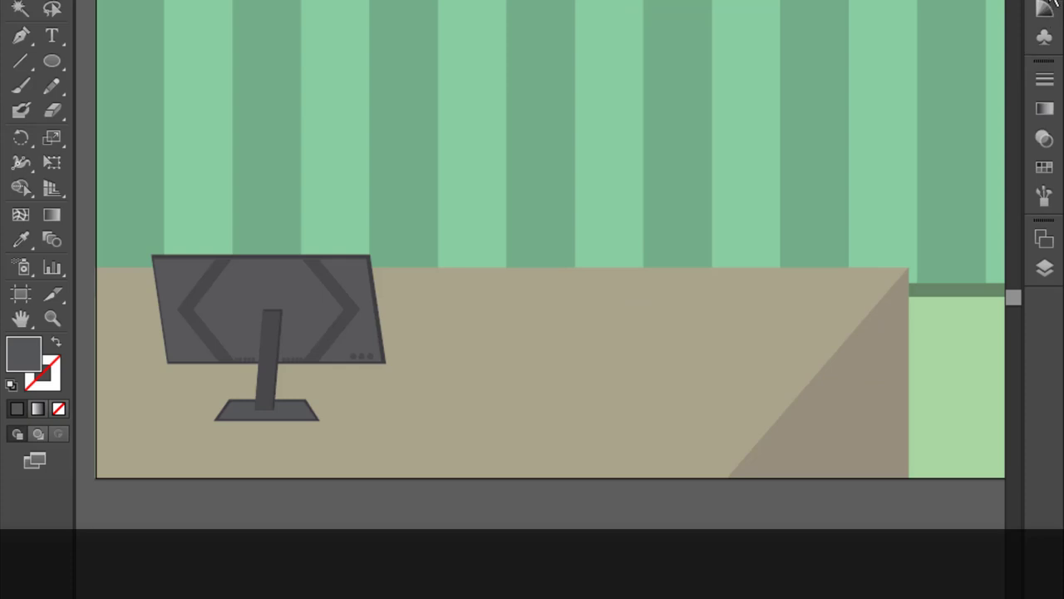
left_click(1048, 7)
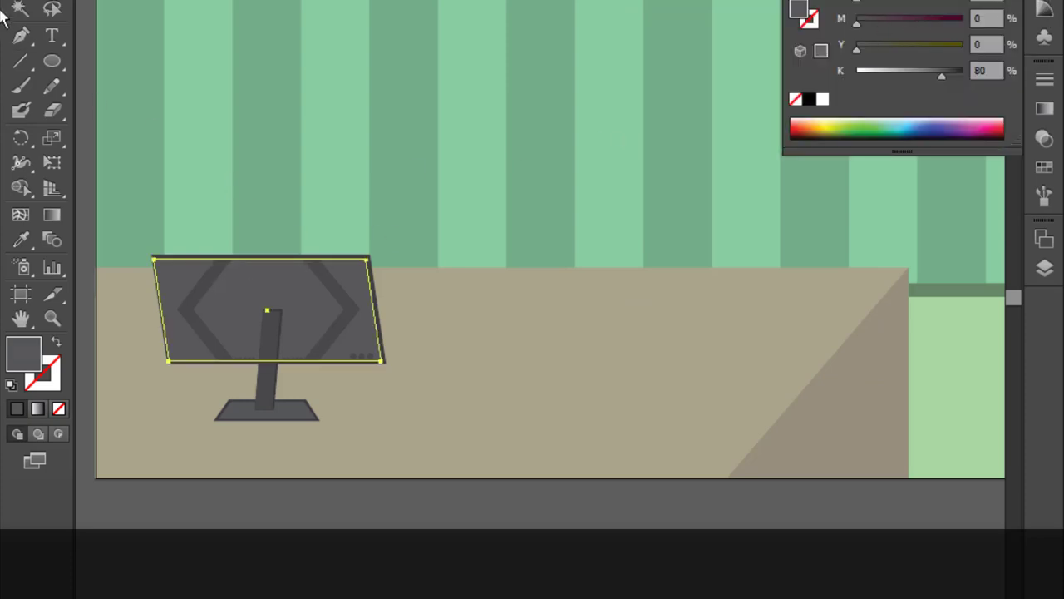
Collapse the MONITOR layer's contents in the Layers panel and start selecting the monitor parts
left_click(237, 283)
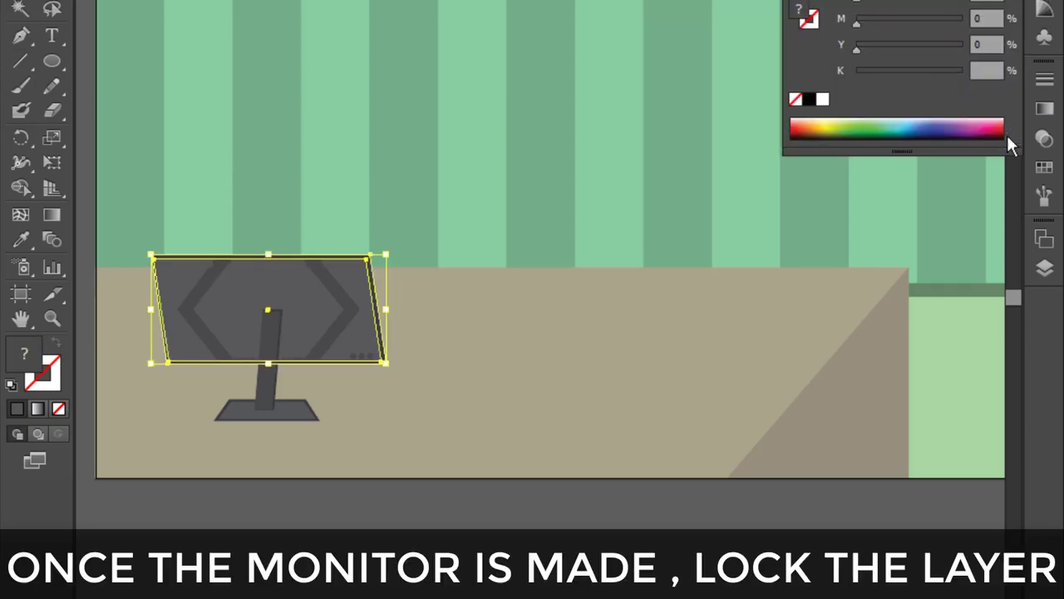
left_click(1045, 268)
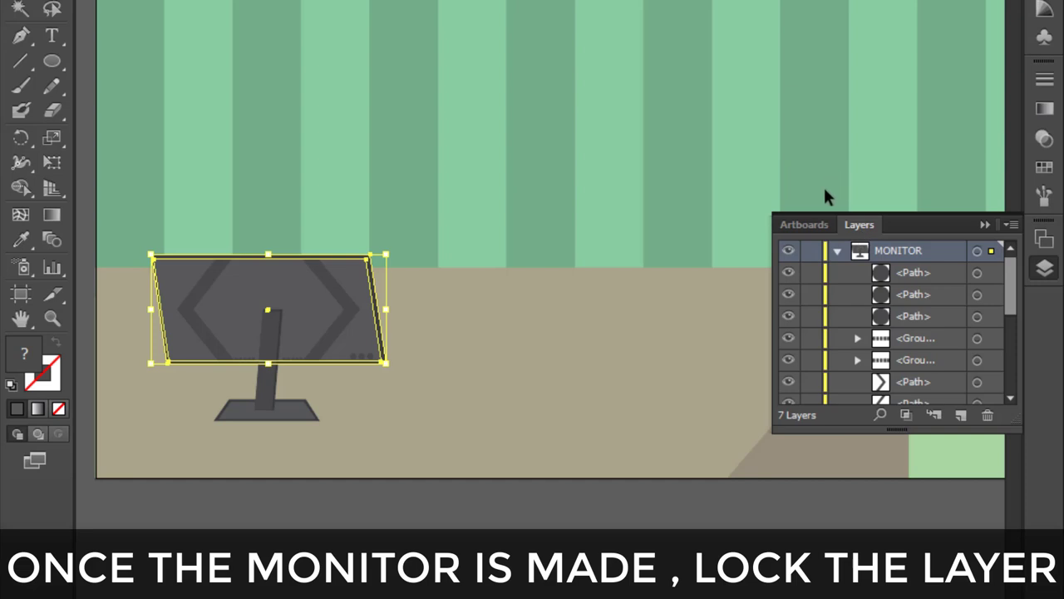
left_click(839, 251)
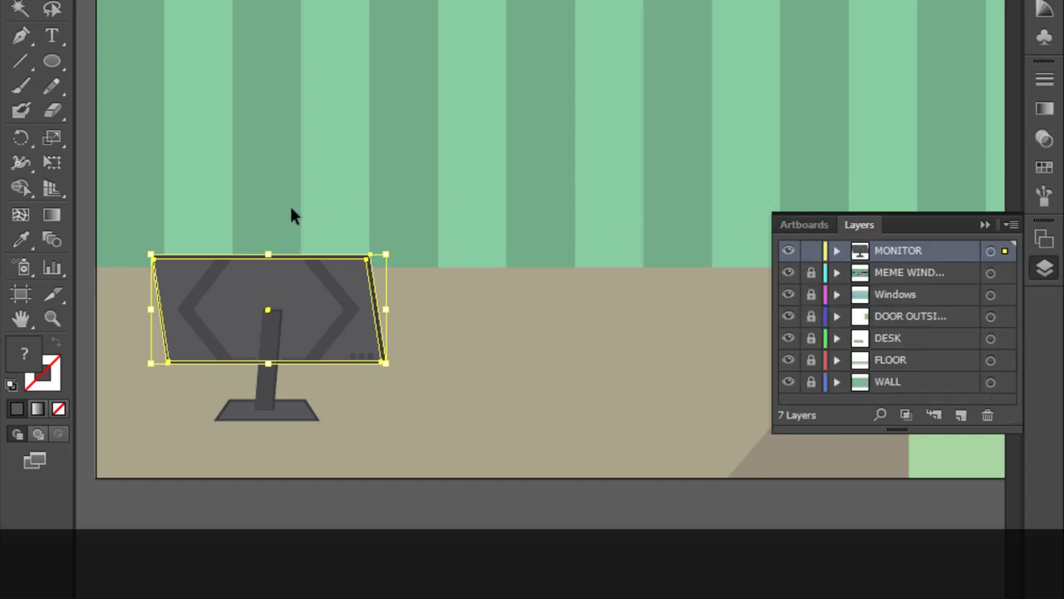
left_click(316, 204)
left_click_drag(178, 449, 179, 448)
left_click_drag(469, 181, 612, 90)
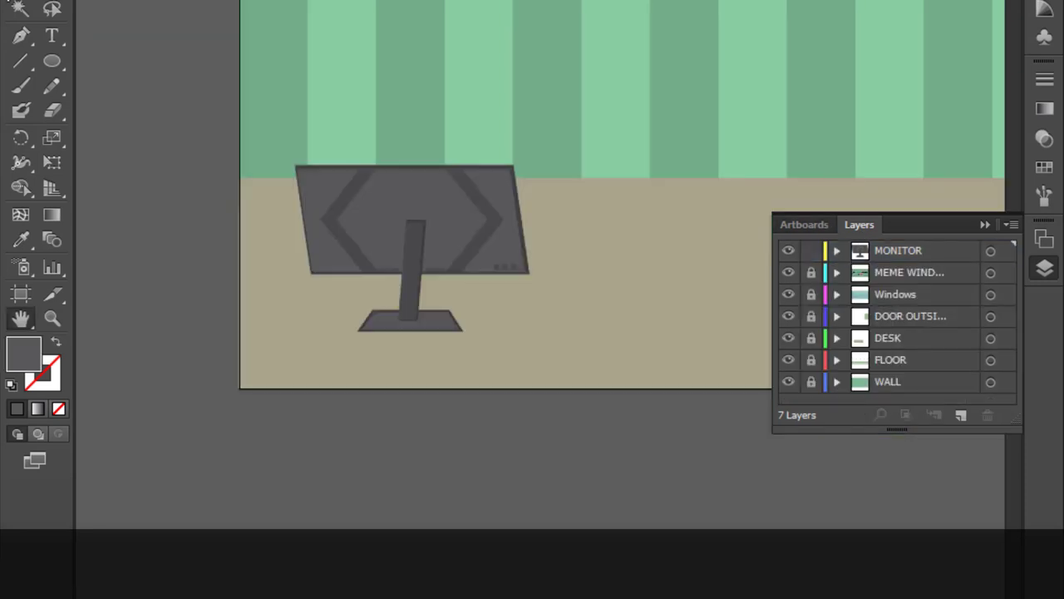
left_click_drag(403, 216, 506, 197)
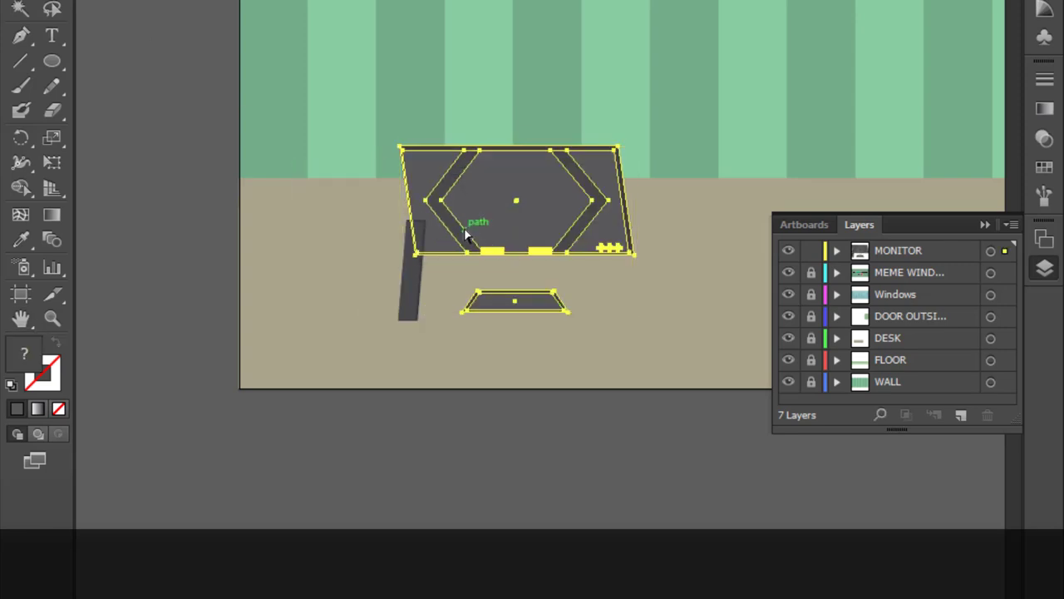
key("ctrl+z")
Group the whole monitor including the stand, and confirm a single <Group> under MONITOR
scroll(405, 253, "up", 3)
left_click(408, 257)
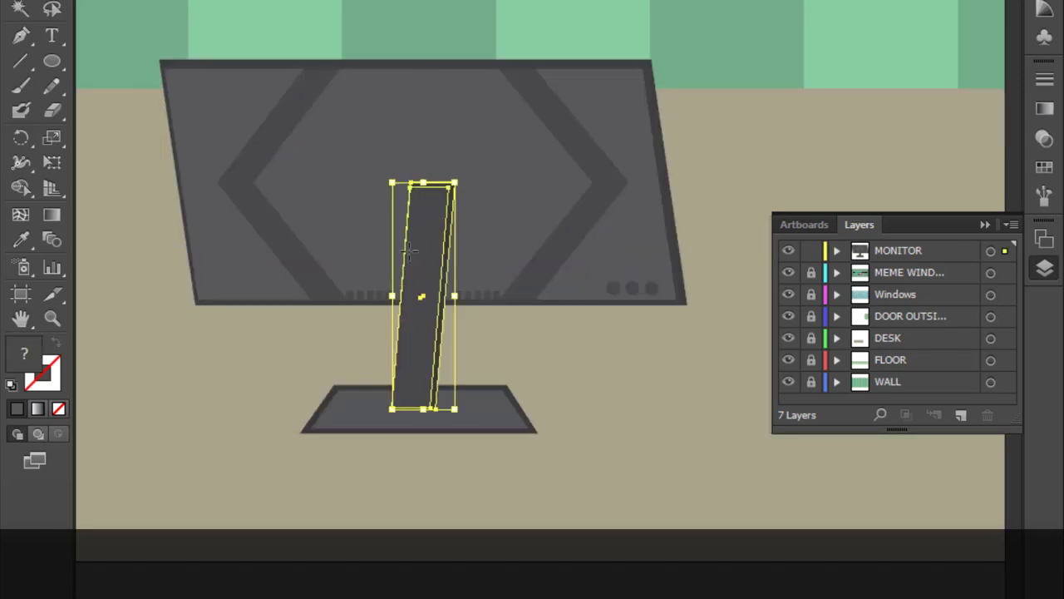
right_click(479, 218)
left_click(528, 314)
scroll(538, 299, "down", 2)
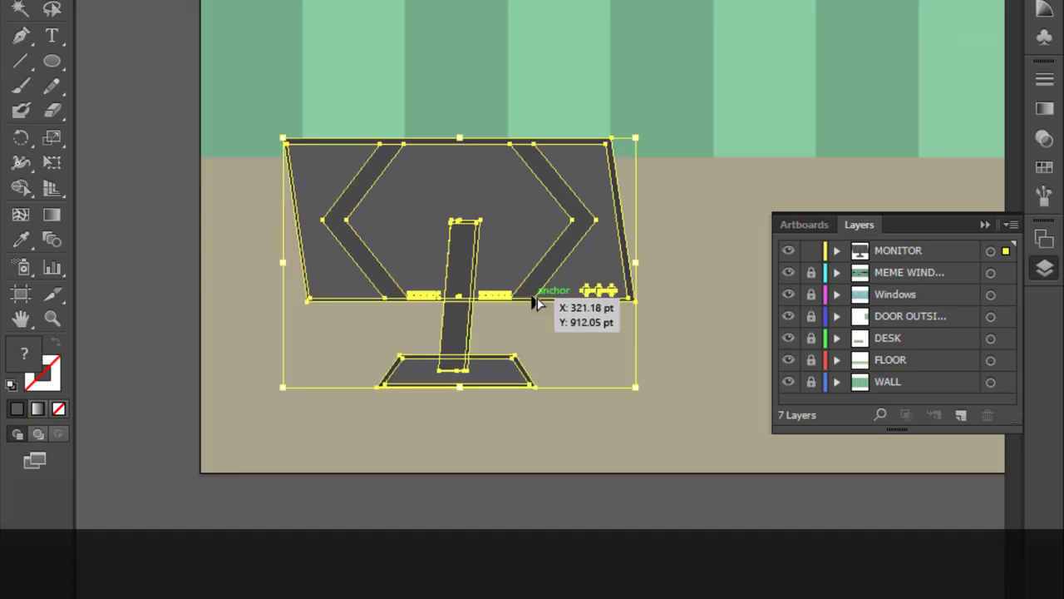
scroll(516, 249, "down", 2)
left_click_drag(497, 220, 615, 215)
key("ctrl+z")
left_click(739, 209)
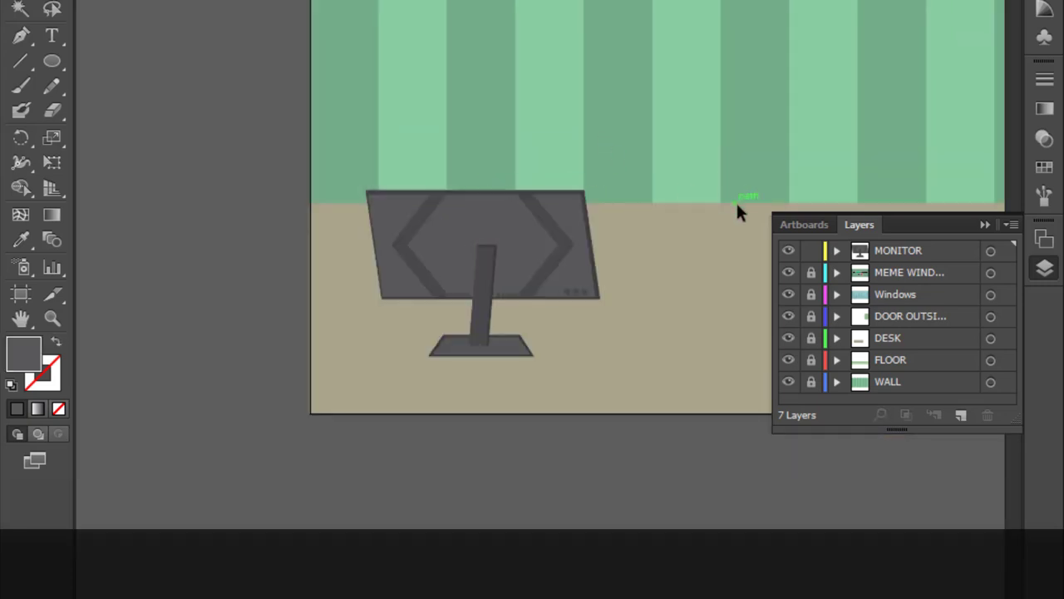
left_click(837, 251)
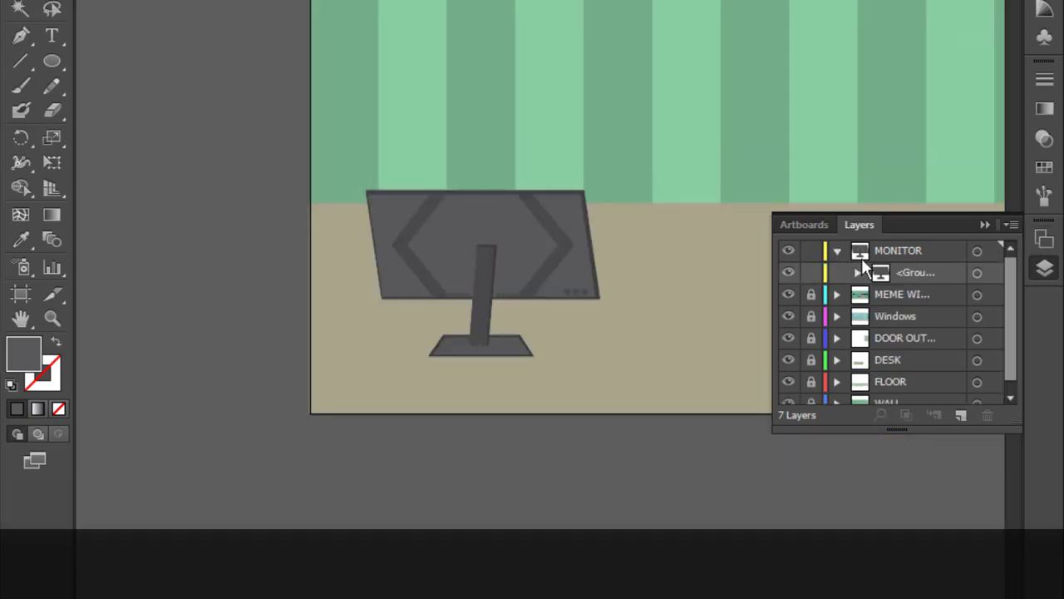
left_click(836, 251)
left_click(1045, 268)
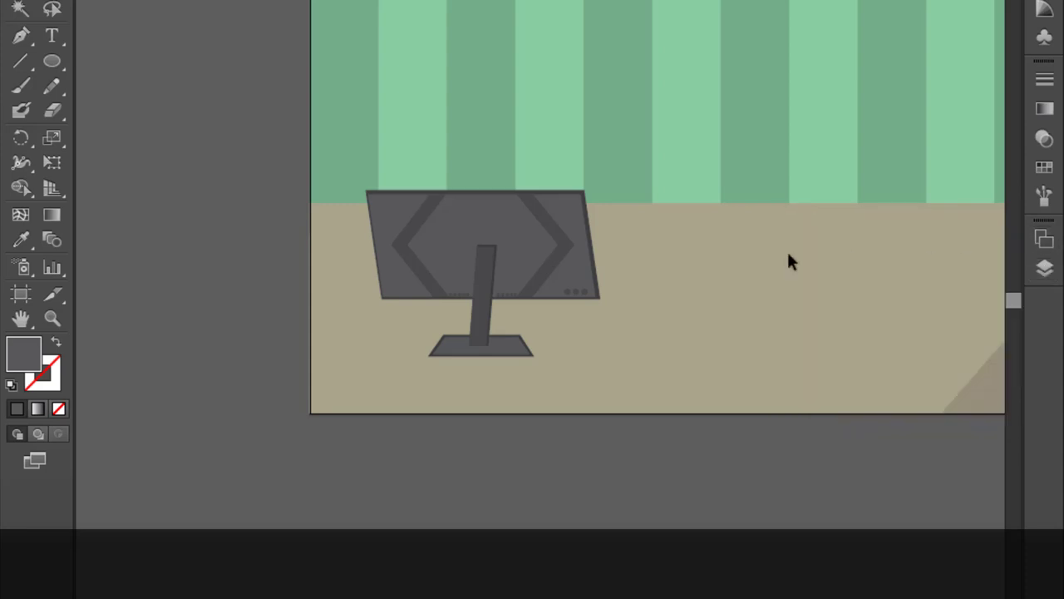
Move the grouped monitor onto the left side of the desk
mouse_move(295, 310)
left_mouse_down()
mouse_move(272, 312)
mouse_move(470, 375)
left_mouse_up()
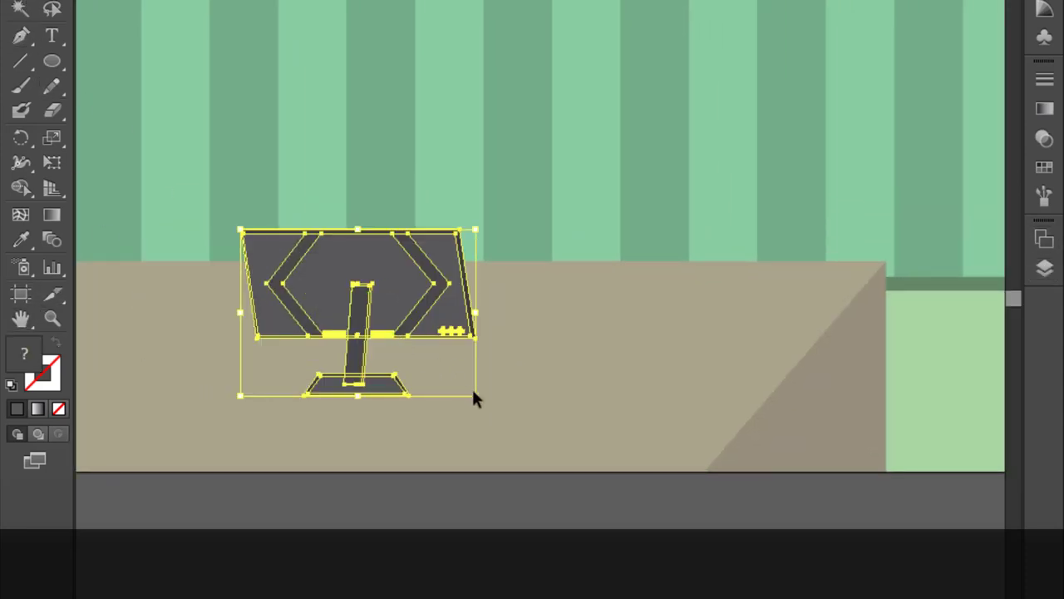
left_click_drag(416, 300, 388, 283)
scroll(446, 291, "down", 2)
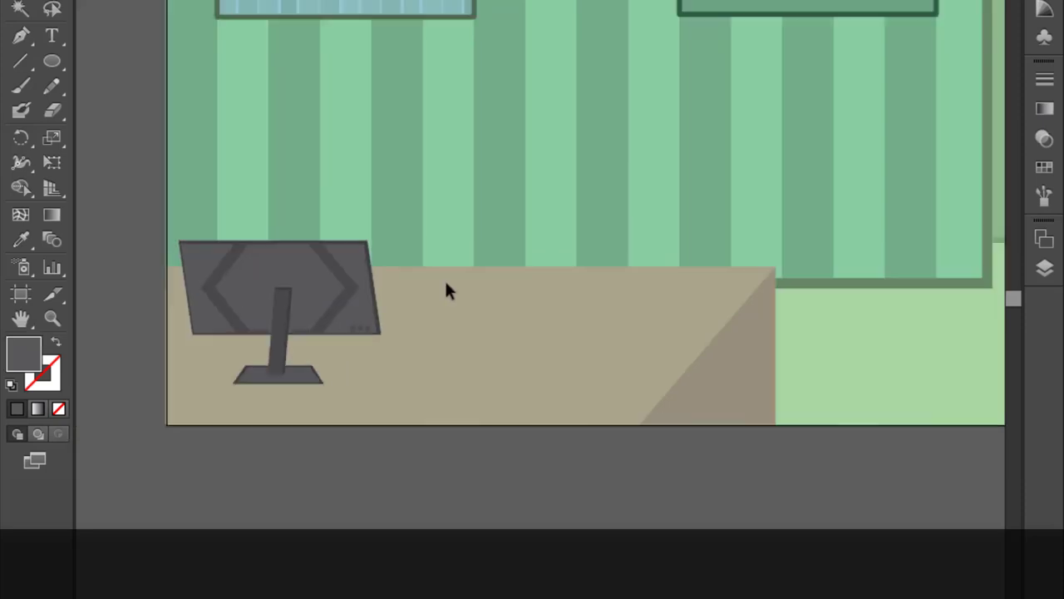
scroll(446, 291, "down", 2)
scroll(446, 288, "up", 2)
Enlarge the monitor proportionally and nudge it slightly right and up into place
left_click(325, 290)
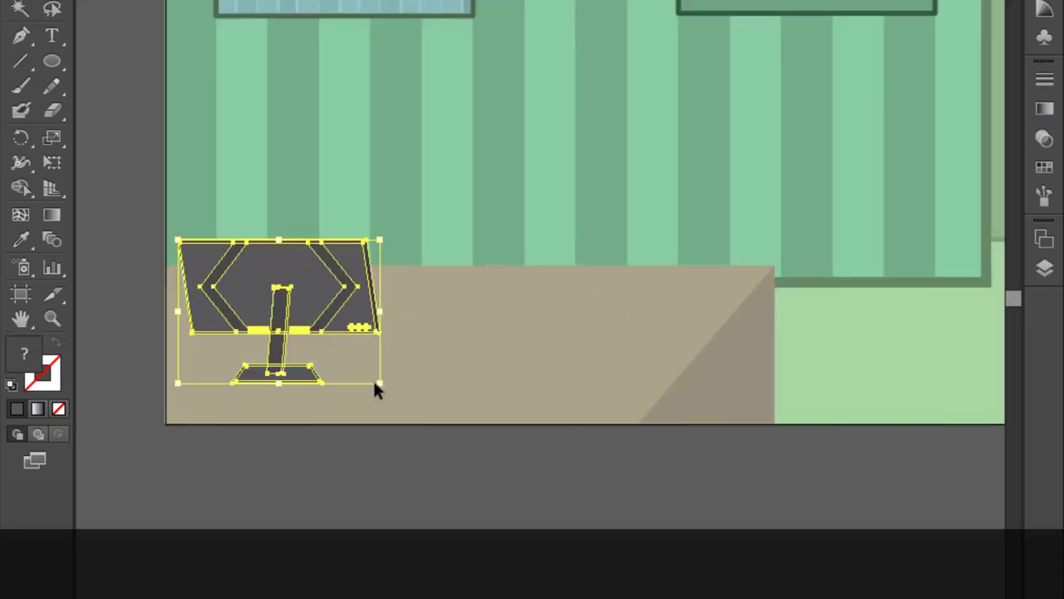
left_click_drag(375, 384, 475, 408)
left_click_drag(316, 277, 335, 270)
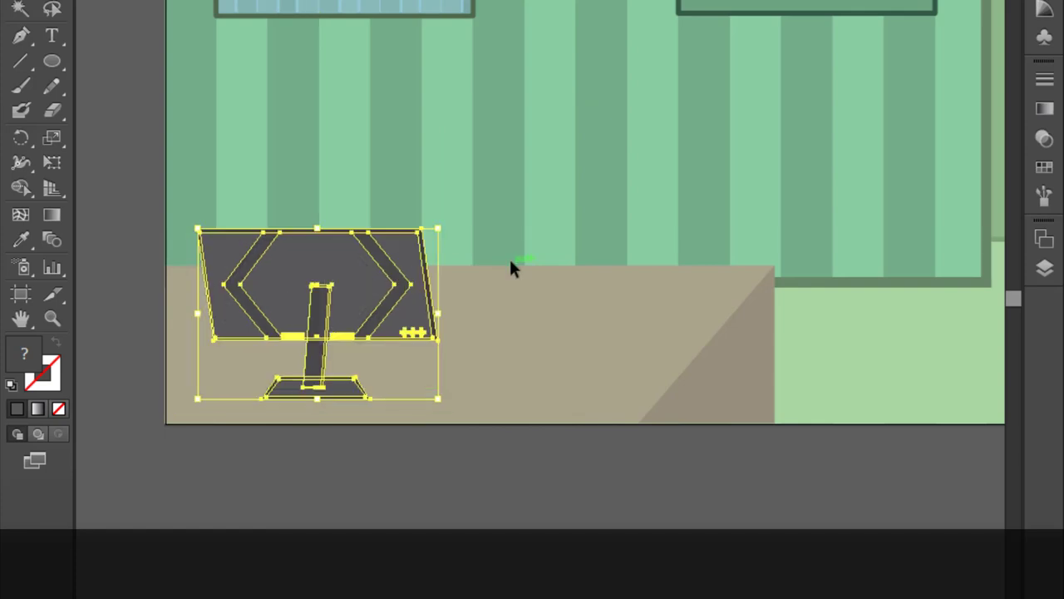
left_click(511, 266)
scroll(511, 266, "down", 2)
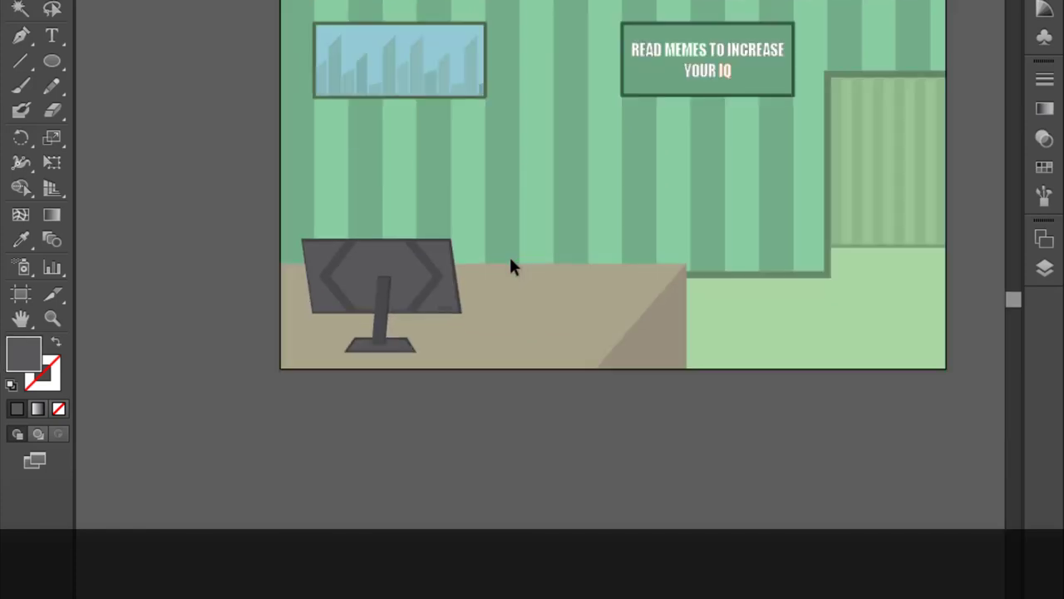
scroll(511, 260, "up", 2)
left_click(340, 342)
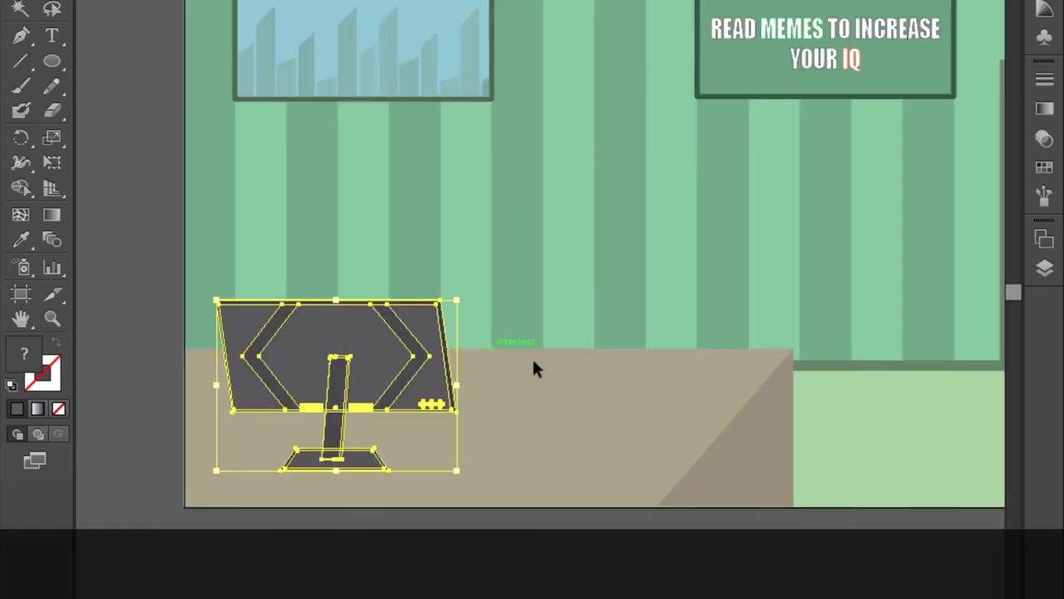
left_click(575, 346)
scroll(574, 349, "up", 2)
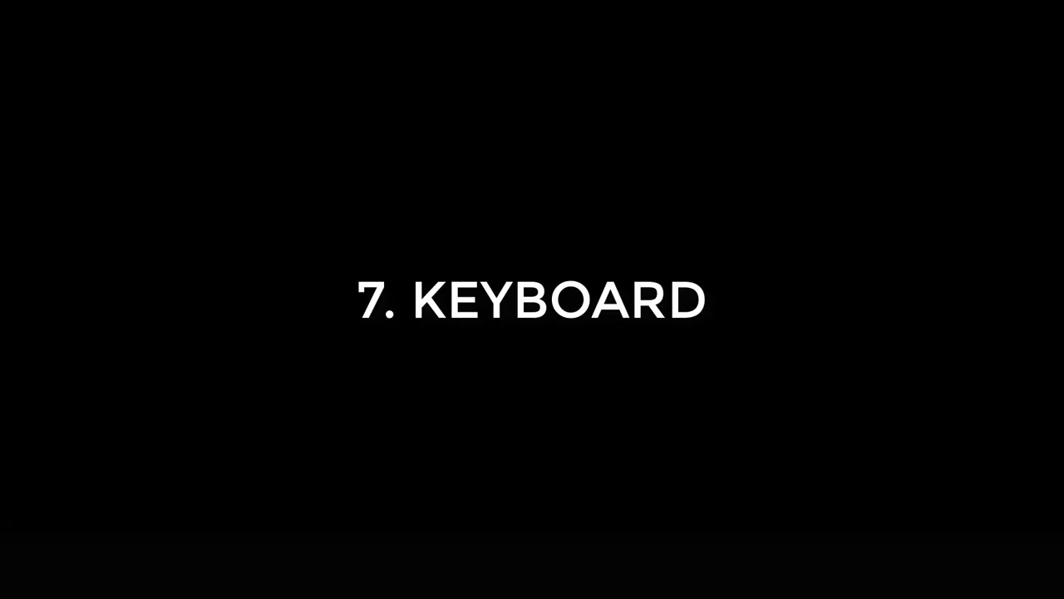
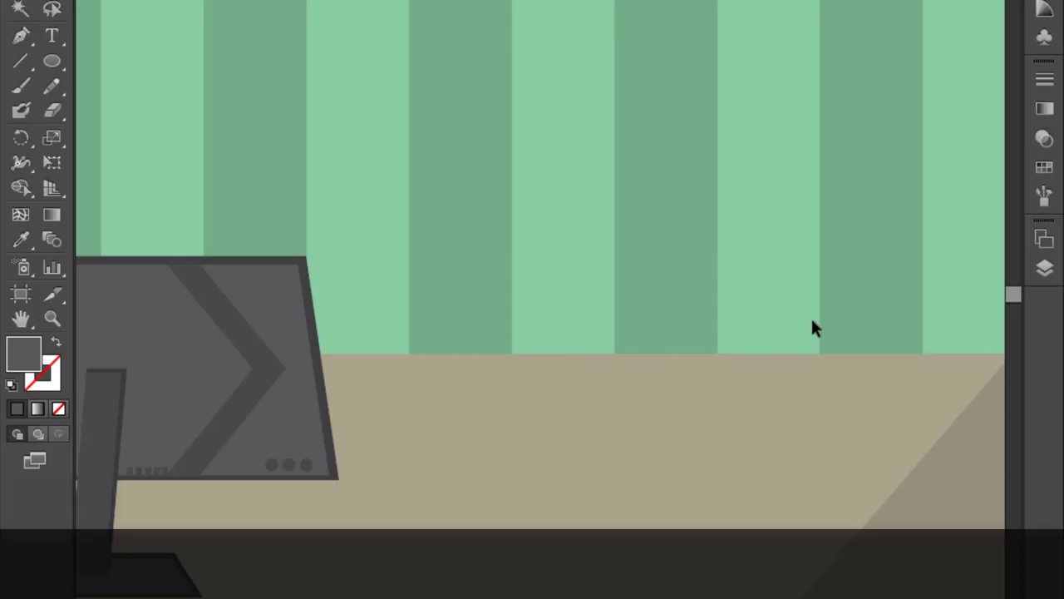
Add a new top layer in the Layers panel named KEYBOARD
left_click(1044, 267)
left_click(961, 414)
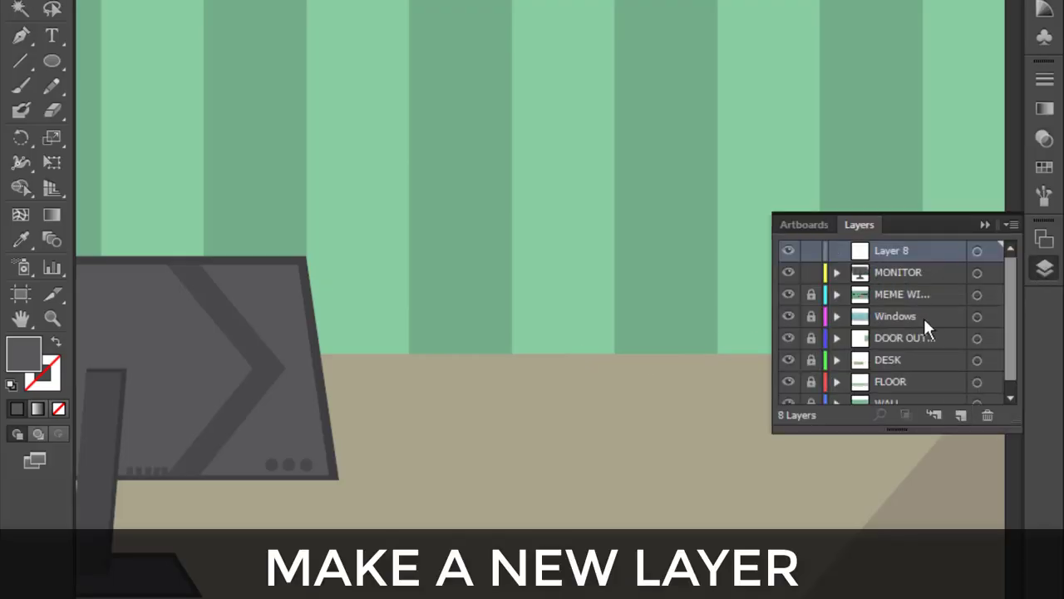
double_click(935, 254)
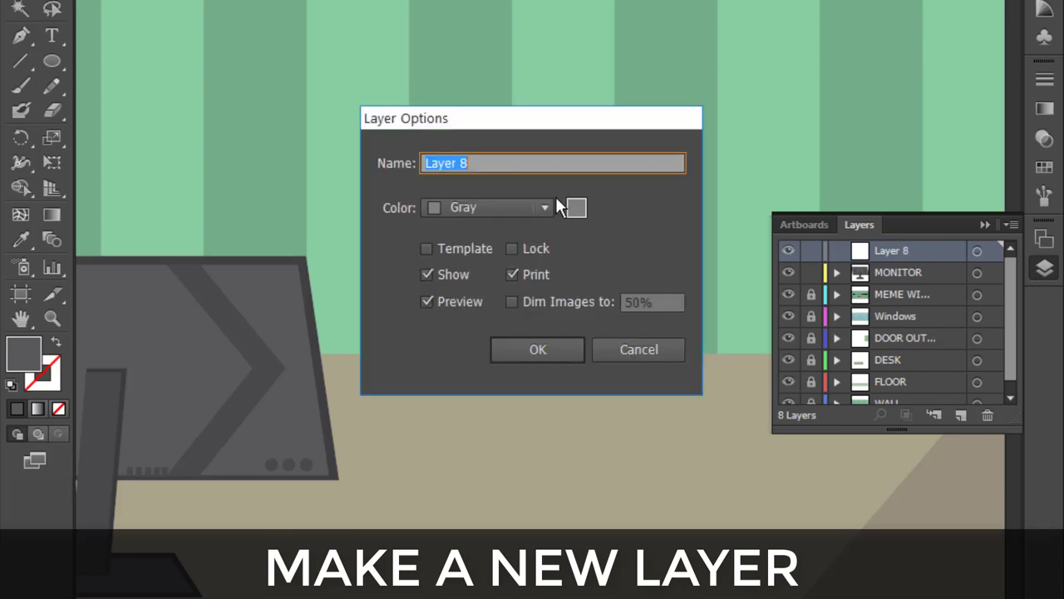
type("KEYBOAR")
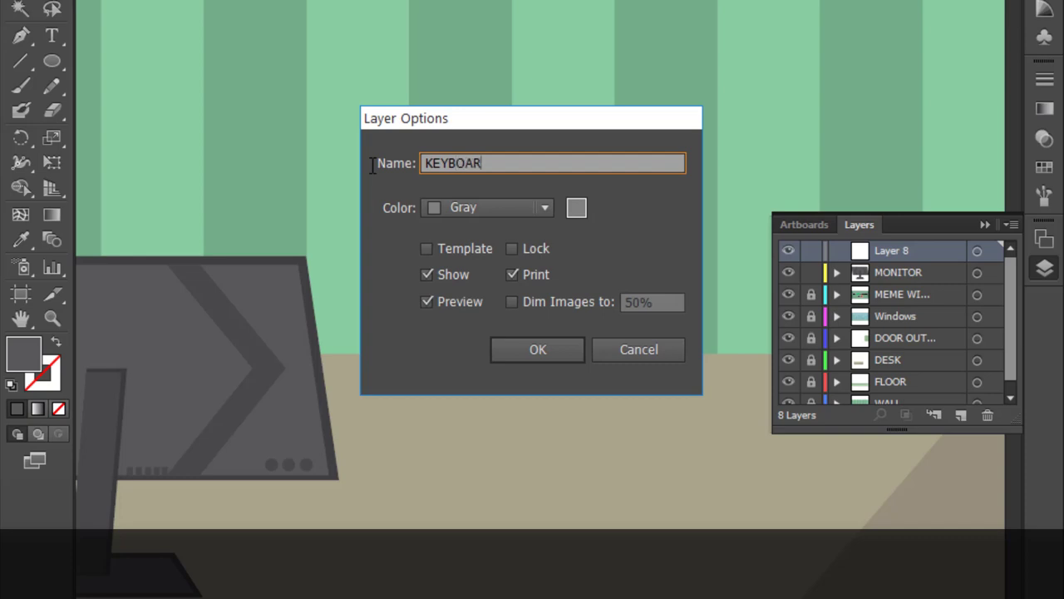
type("D")
key("Return")
left_click(1047, 267)
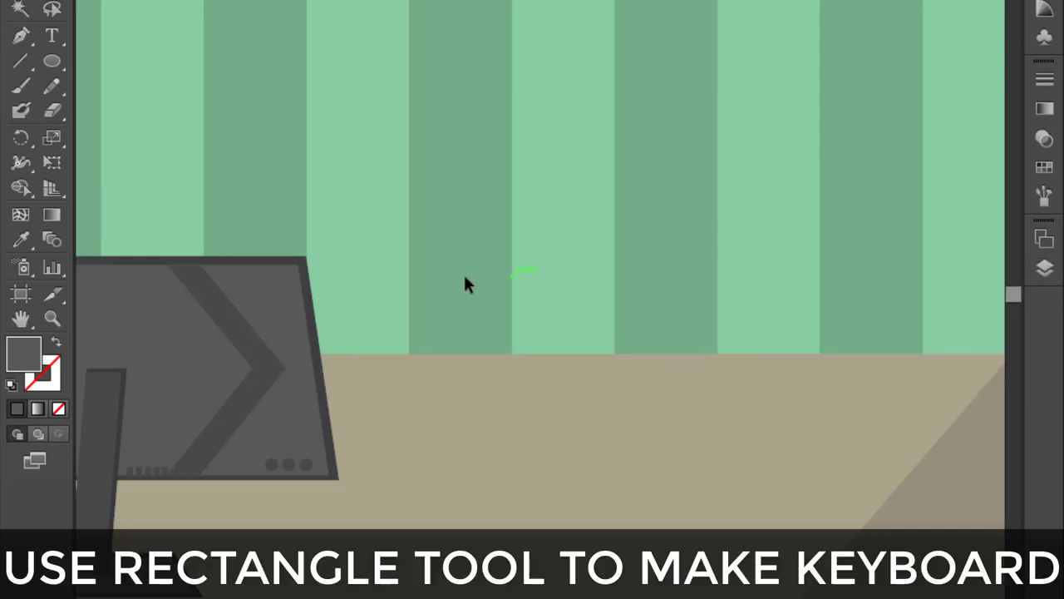
Draw a long rectangle across the desk as the keyboard bar
left_click(65, 63)
left_click(158, 60)
scroll(524, 396, "up", 1)
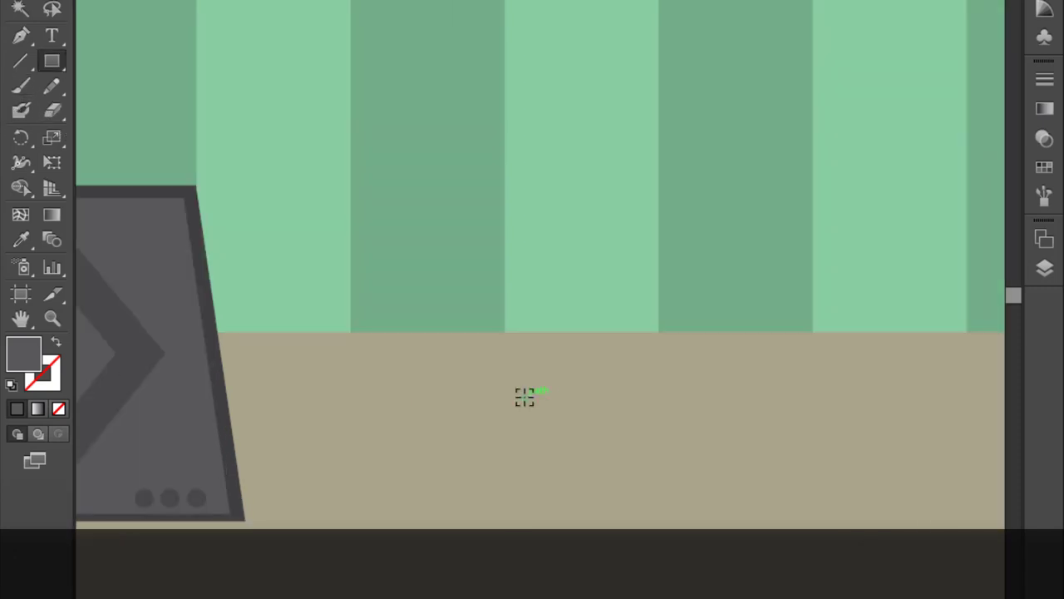
scroll(517, 379, "down", 1)
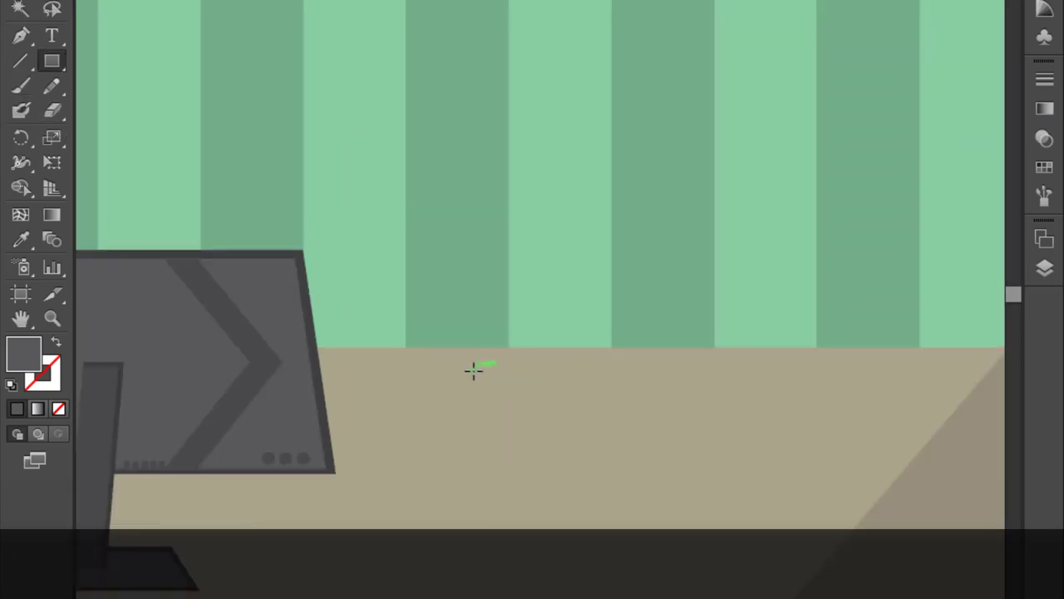
left_click_drag(457, 371, 806, 402)
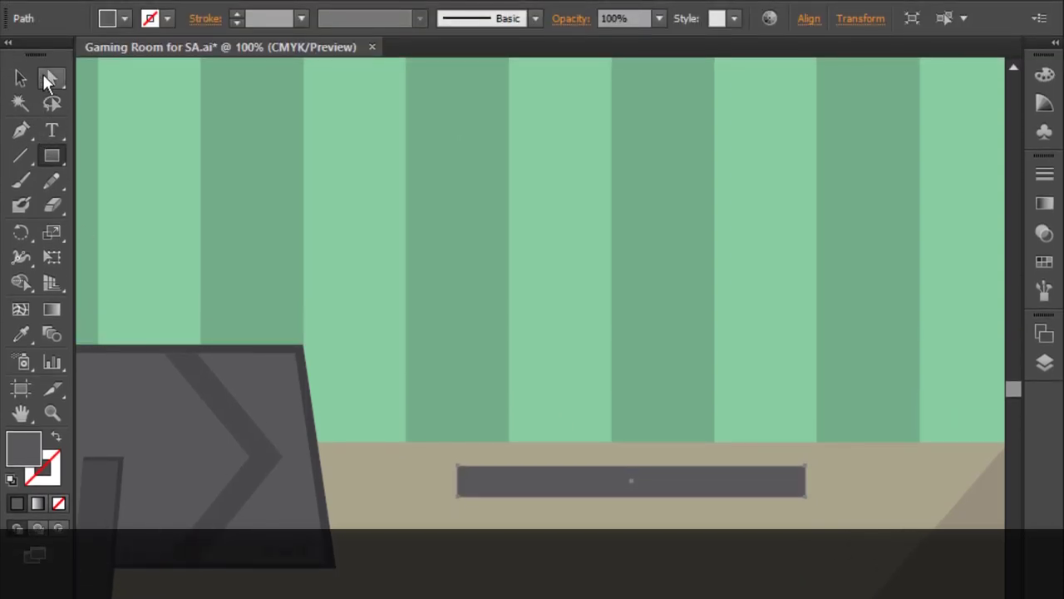
Give the bar a 3 pt black outline lightened to 90% K
left_click(167, 17)
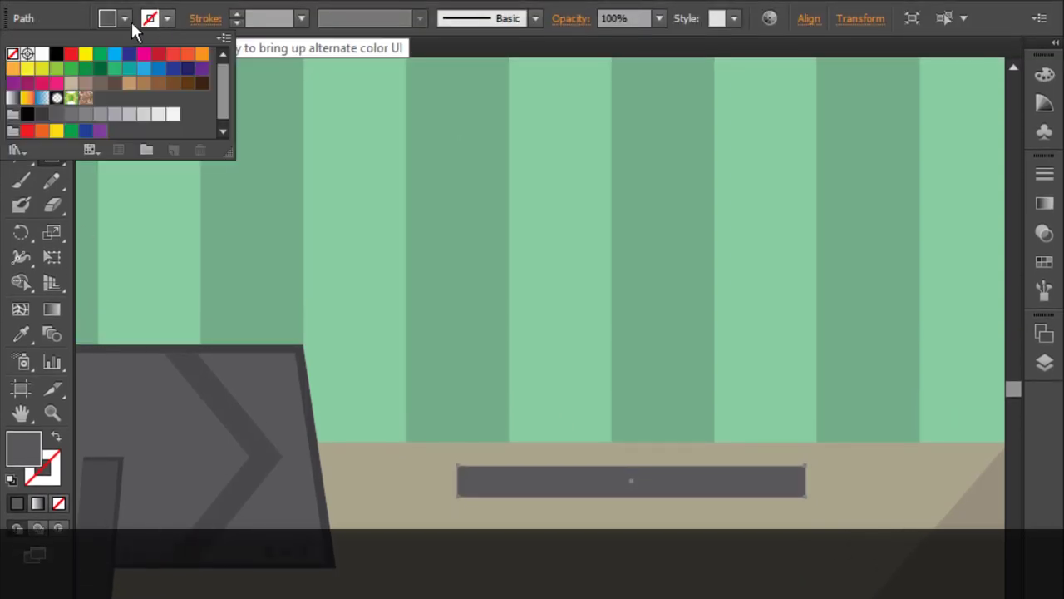
left_click(56, 53)
left_click(301, 18)
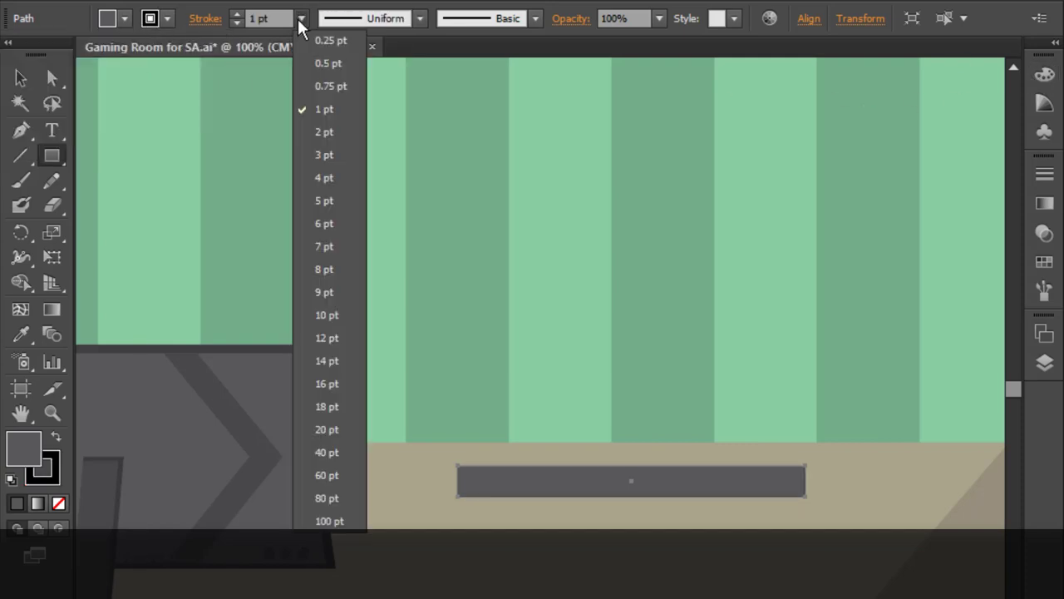
left_click(310, 155)
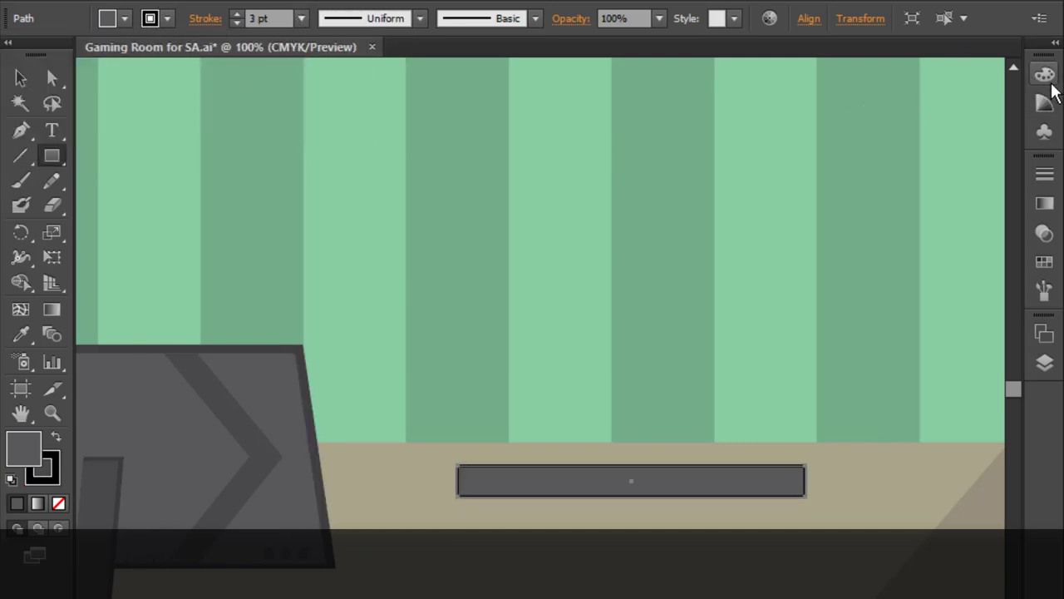
left_click(1044, 75)
left_click(810, 114)
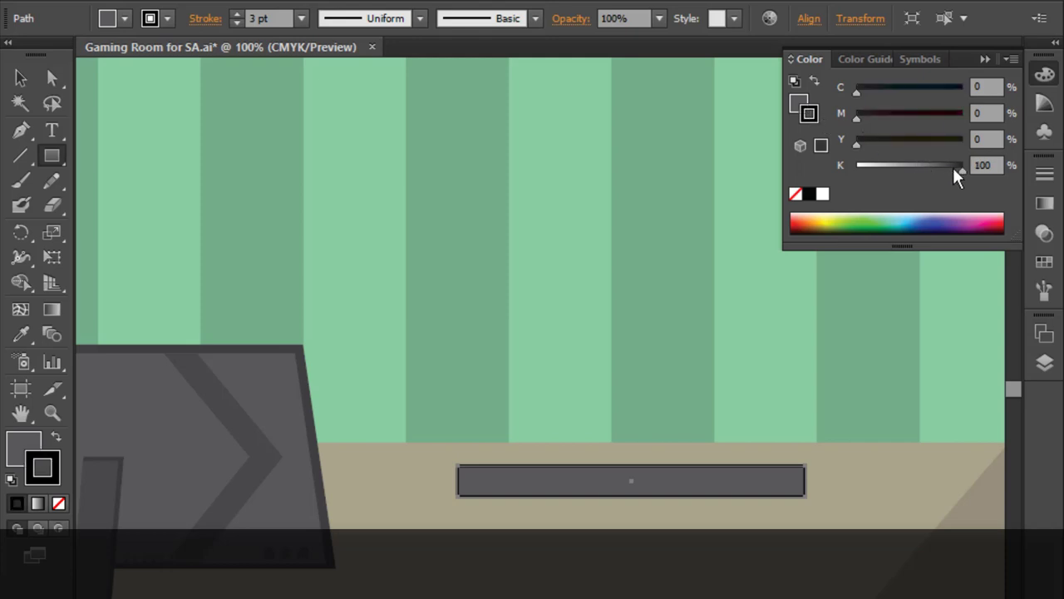
left_click_drag(958, 166, 953, 166)
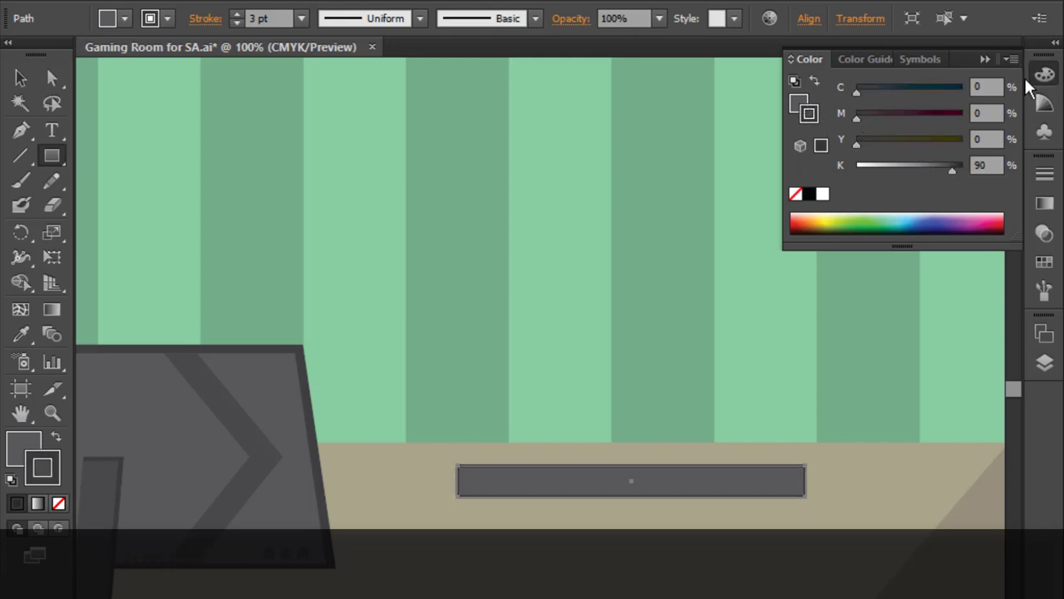
left_click(867, 156)
left_click(581, 390)
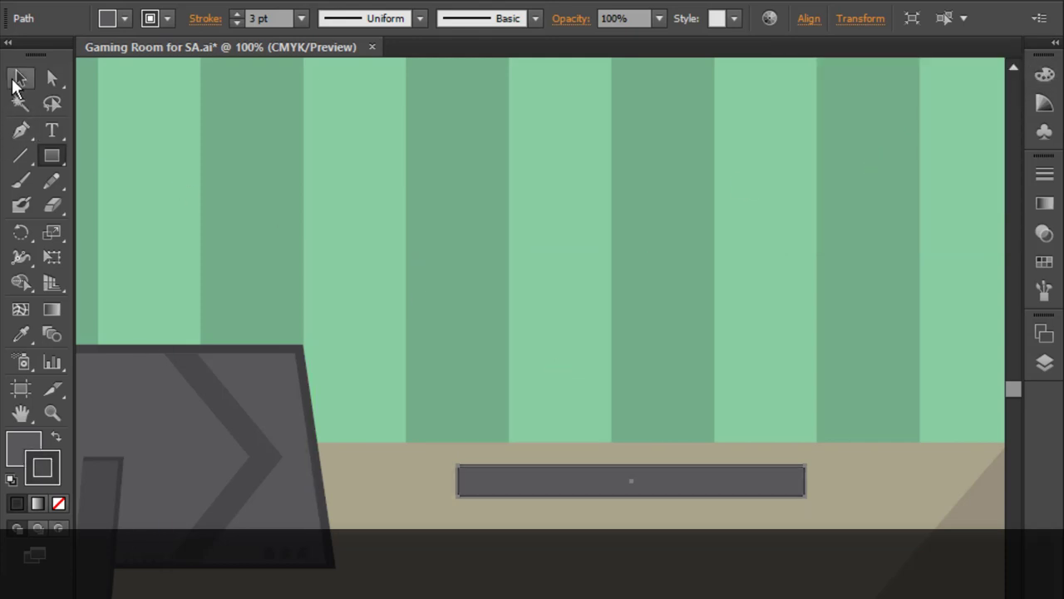
left_click(21, 77)
left_click(571, 285)
Drag the bar's bottom-right anchor about 39 pt to the right
scroll(850, 482, "up", 3)
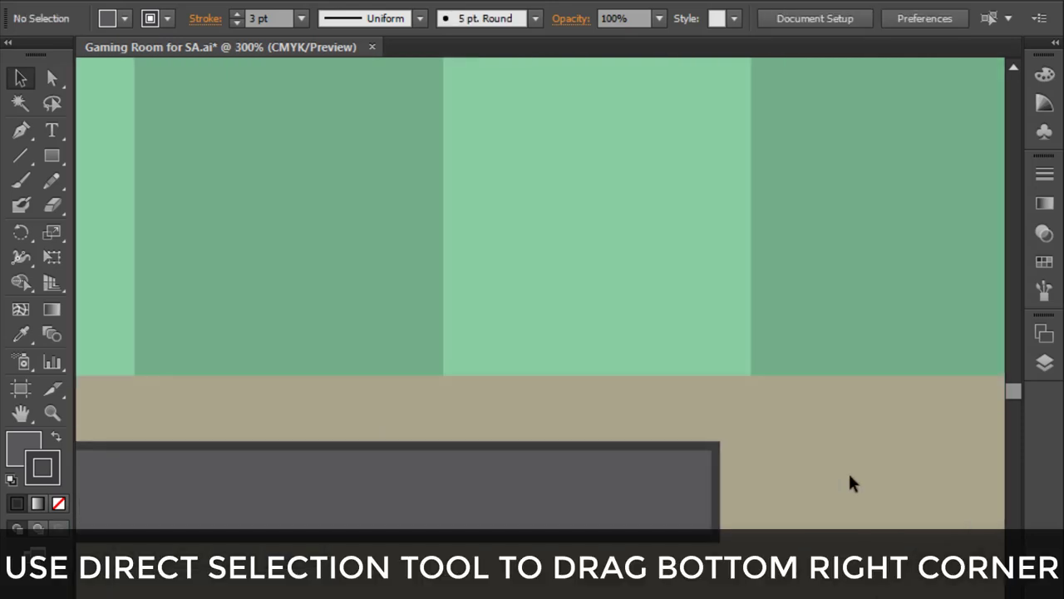
left_click(58, 76)
left_click(717, 477)
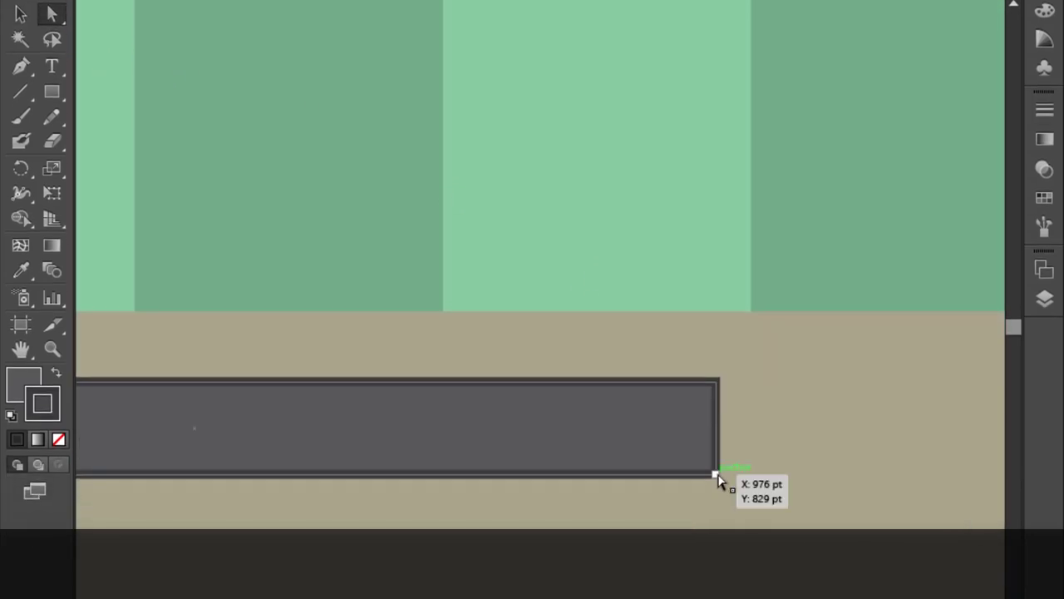
left_click_drag(717, 477, 838, 474)
Pan and zoom to check the slanted keyboard beside the monitor
scroll(529, 333, "down", 3)
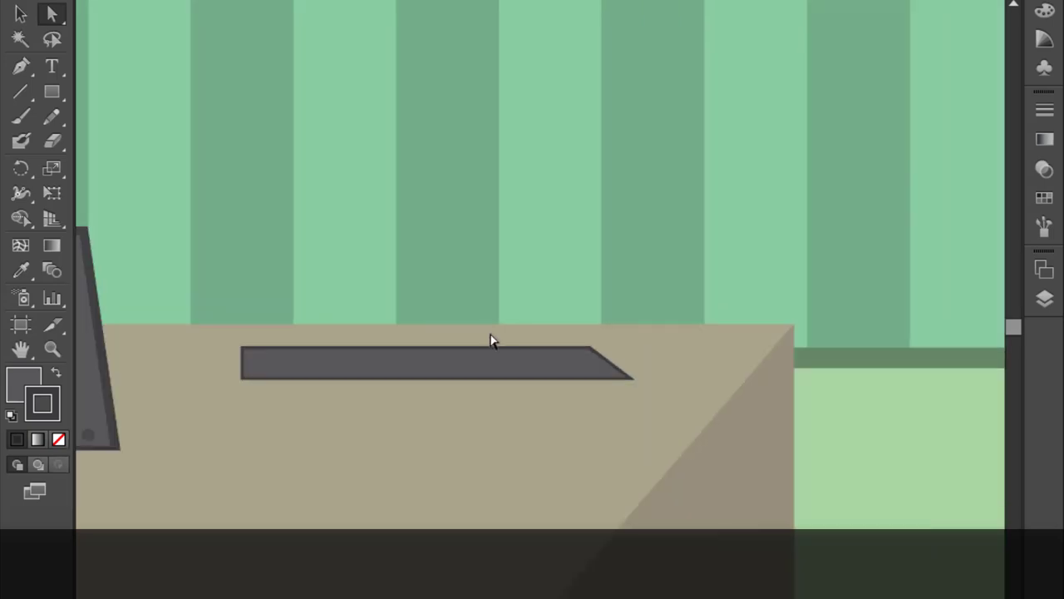
scroll(248, 308, "up", 2)
scroll(256, 306, "down", 2)
scroll(256, 306, "down", 2)
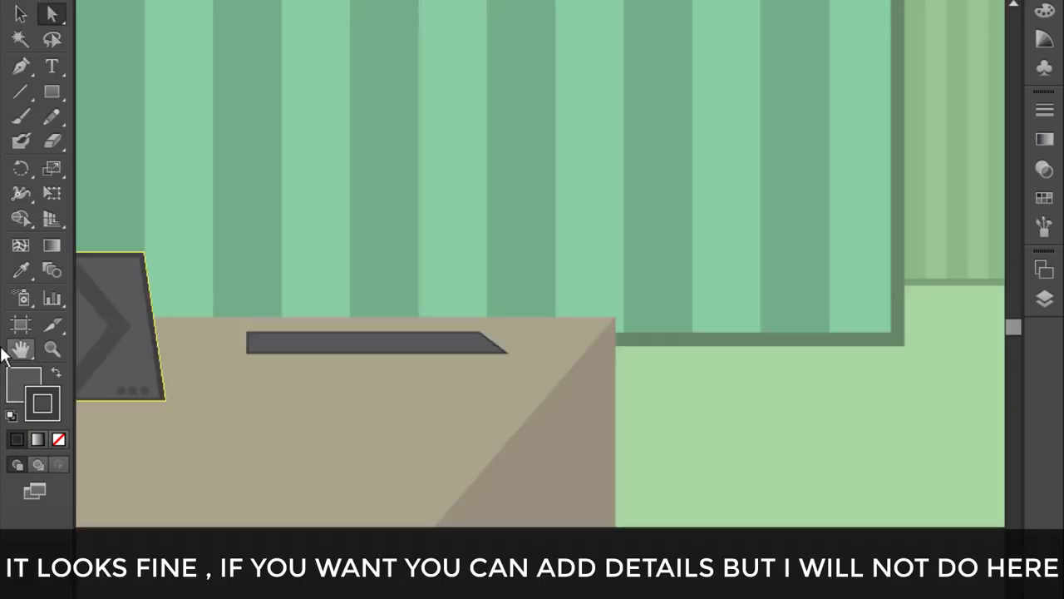
mouse_move(260, 343)
left_mouse_down()
mouse_move(399, 338)
mouse_move(452, 357)
left_mouse_up()
scroll(452, 357, "up", 1)
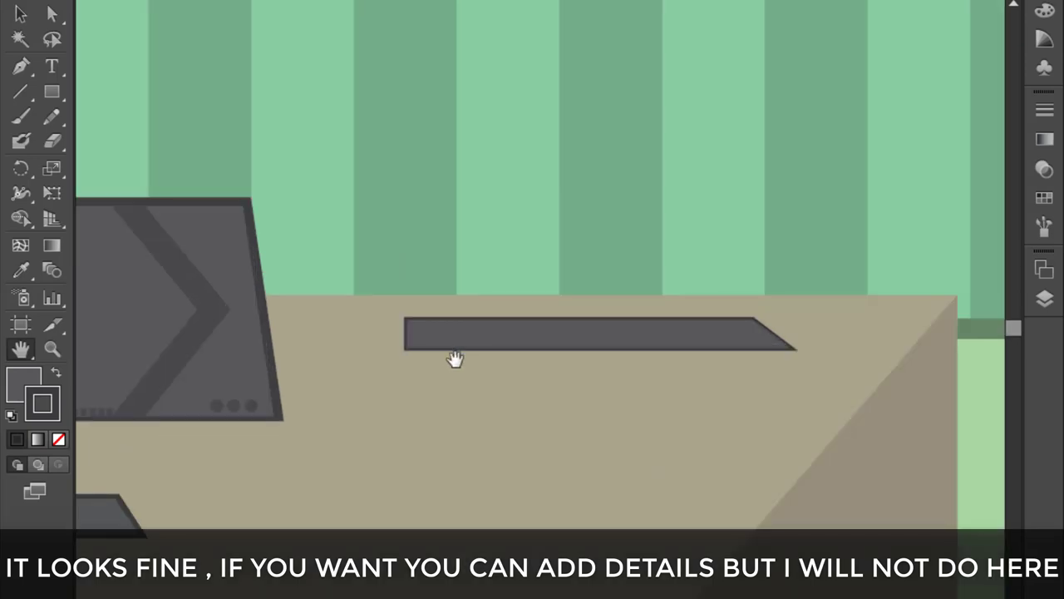
scroll(451, 356, "down", 1)
scroll(460, 364, "up", 2)
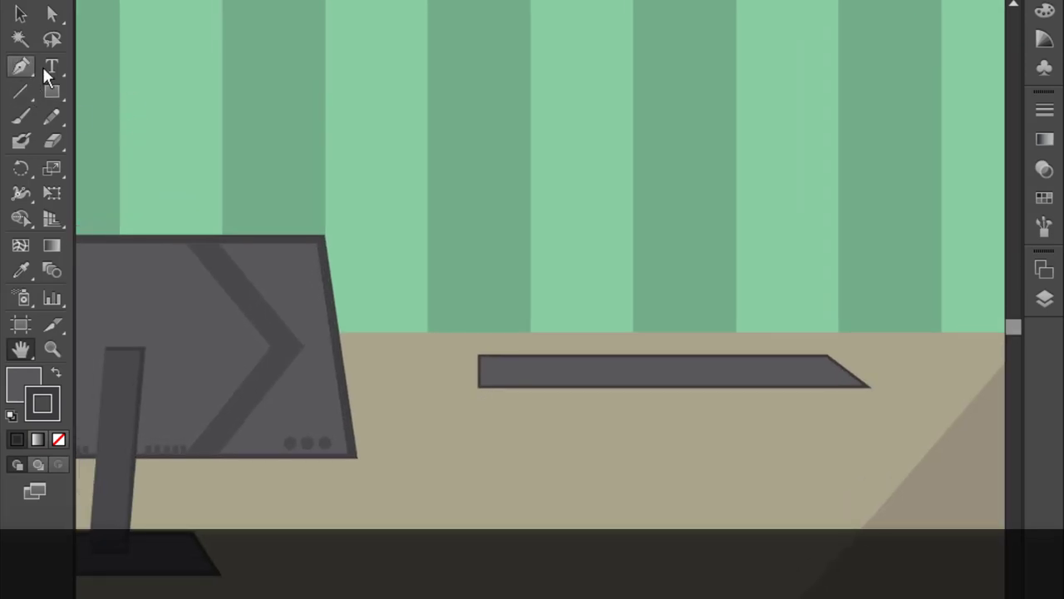
scroll(678, 380, "up", 3)
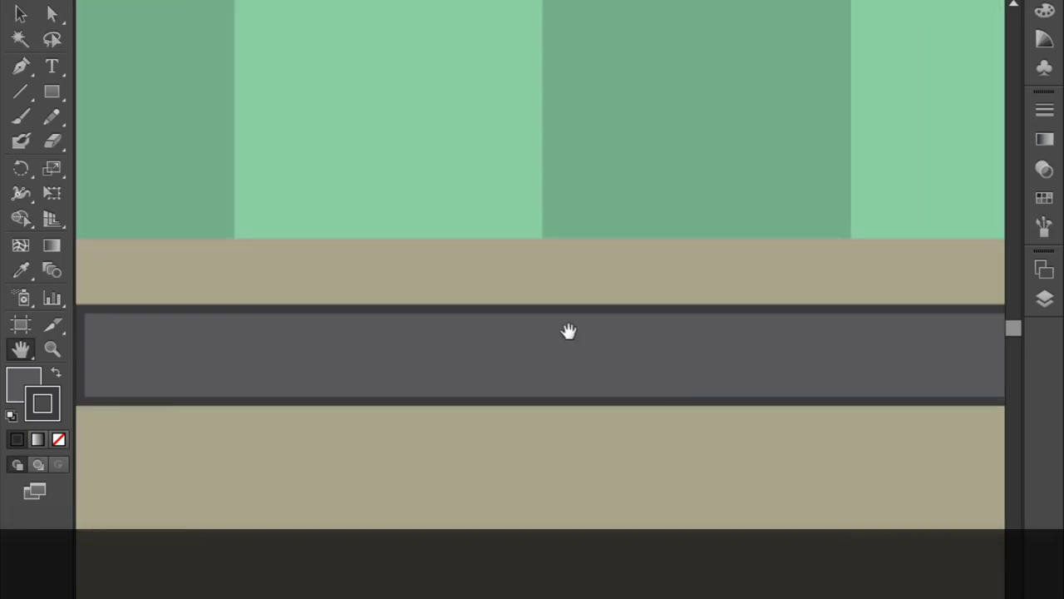
Draw a small circle on the keyboard bar with the Ellipse tool
left_click_drag(39, 88, 131, 113)
left_click(52, 93)
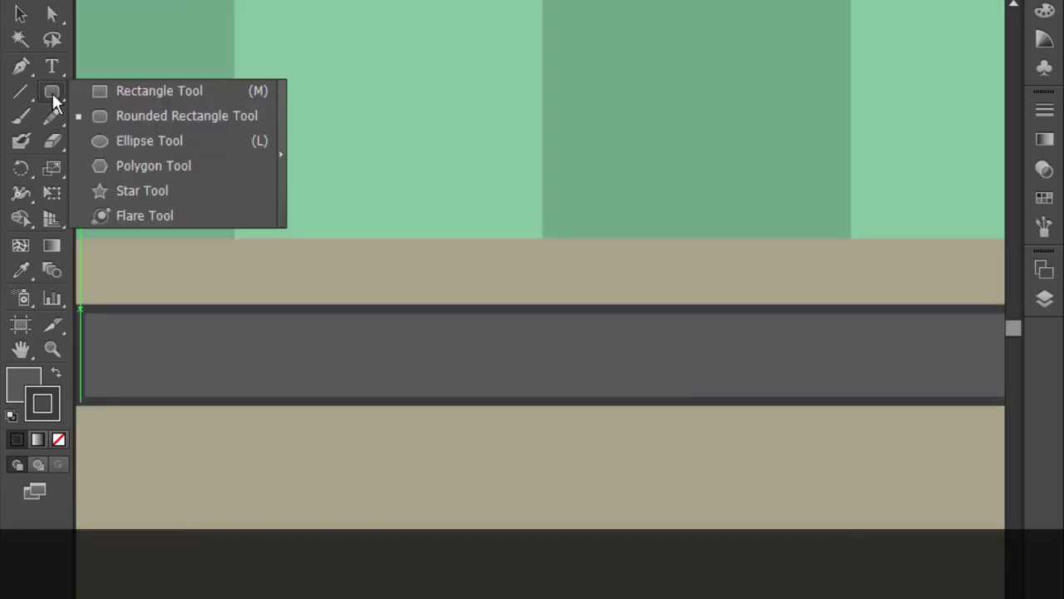
left_click(141, 143)
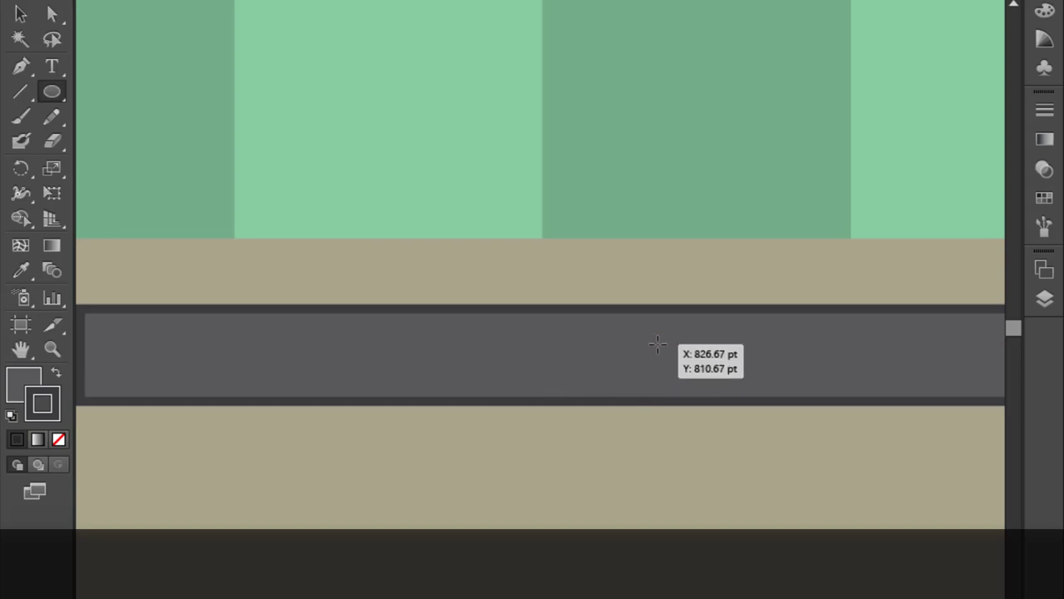
left_click_drag(657, 344, 692, 378)
left_click(21, 14)
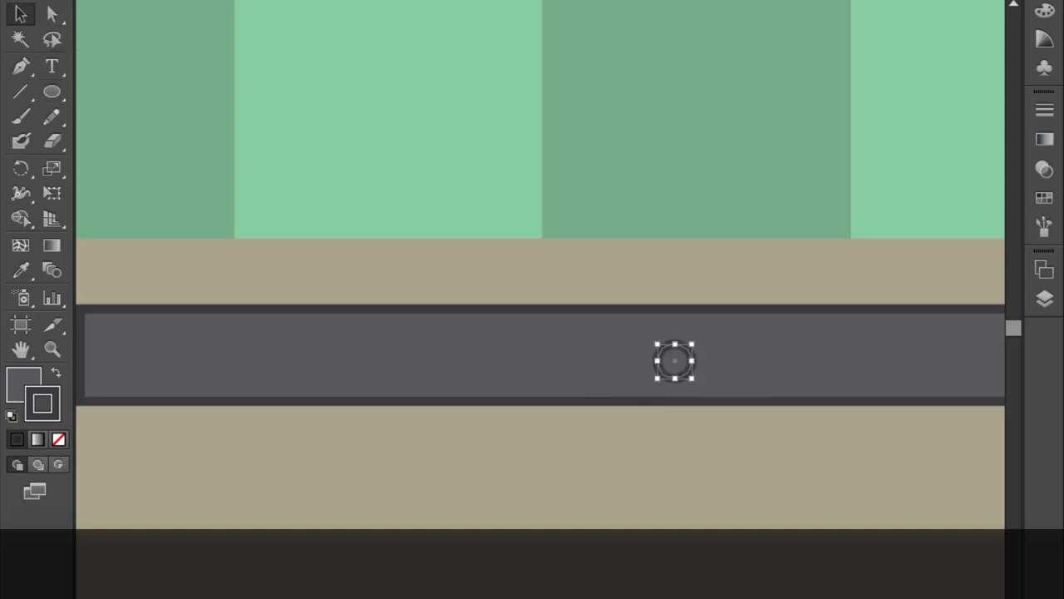
Give the small circle no outline and a dark grey fill
left_click(1045, 10)
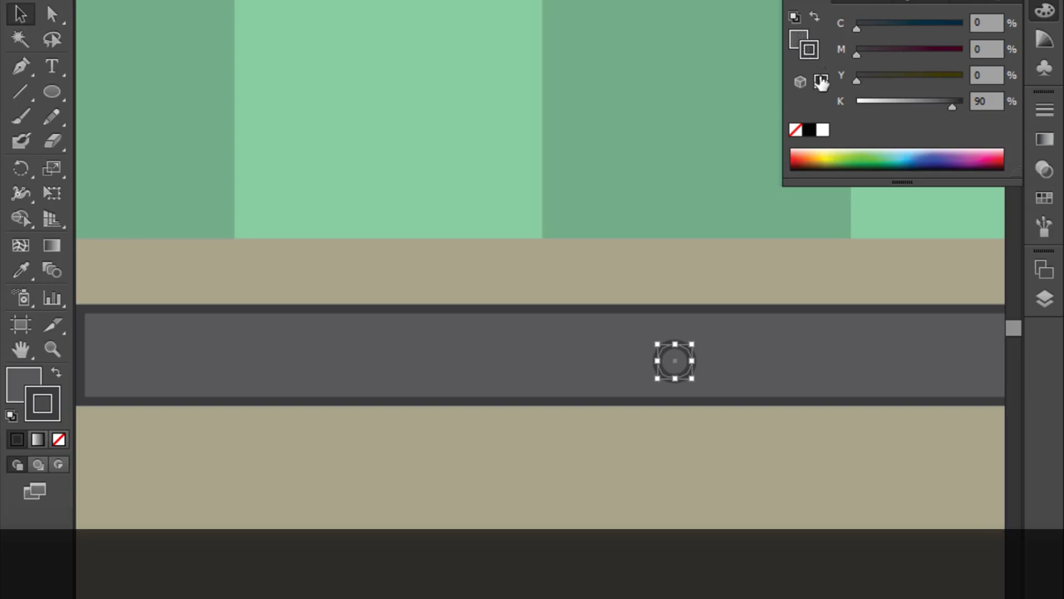
left_click(796, 130)
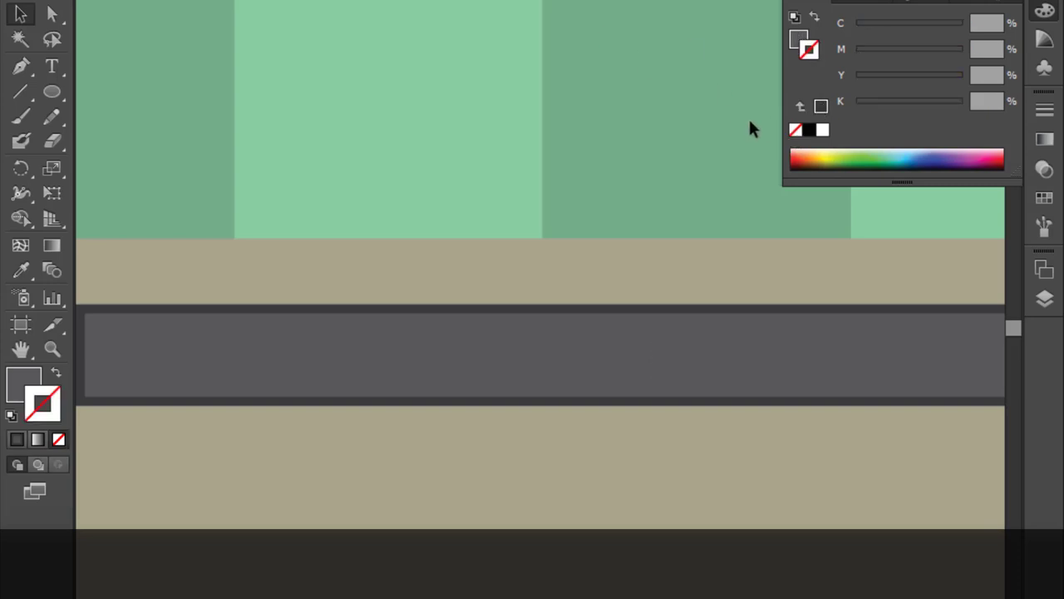
left_click(666, 366)
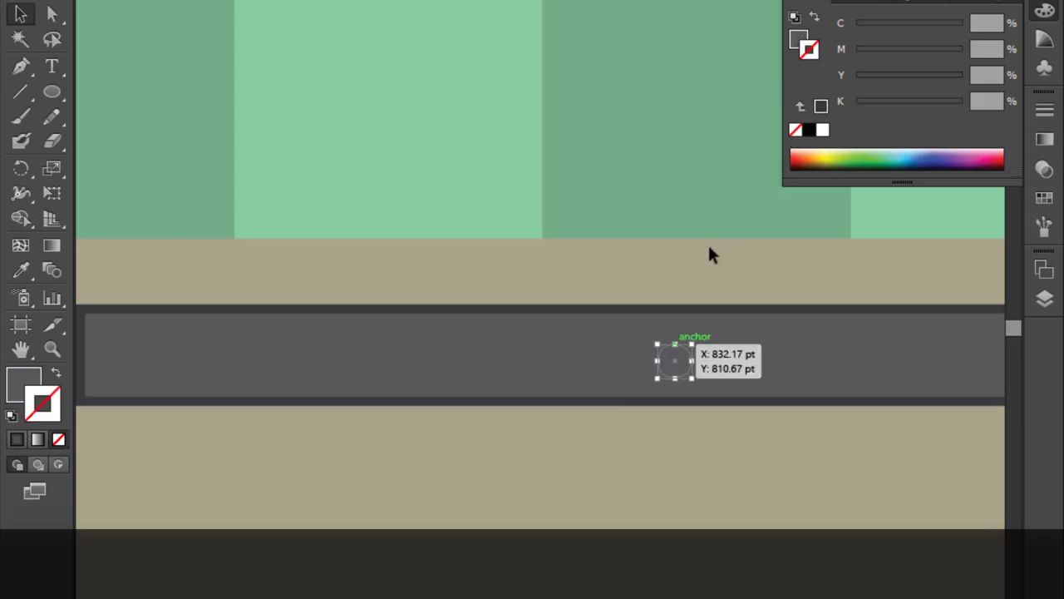
left_click(799, 39)
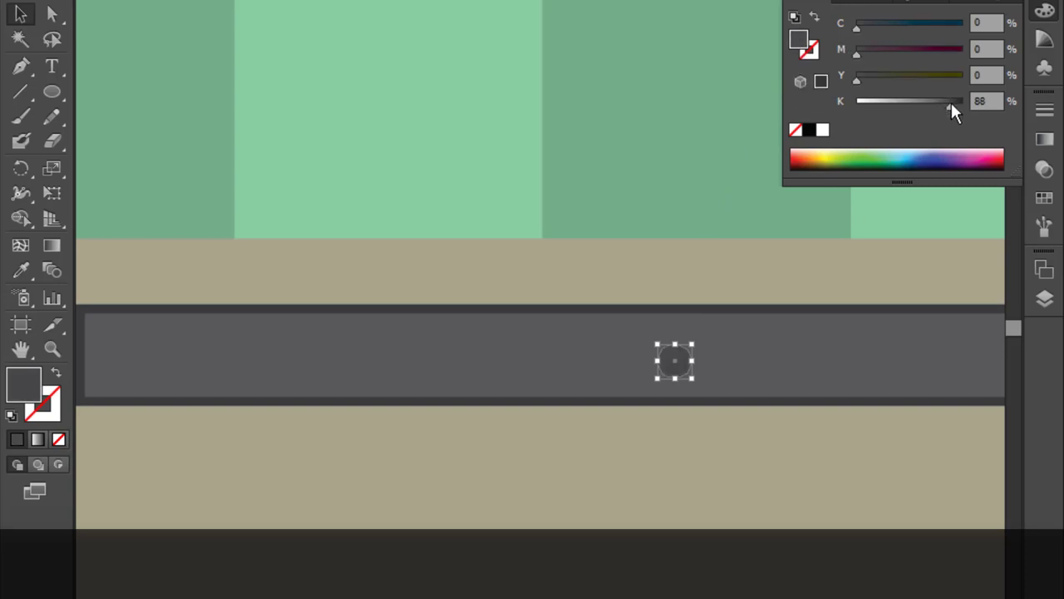
left_click(1039, 17)
left_click(911, 52)
Nudge the small dark dot into place on the keyboard
scroll(786, 274, "down", 5)
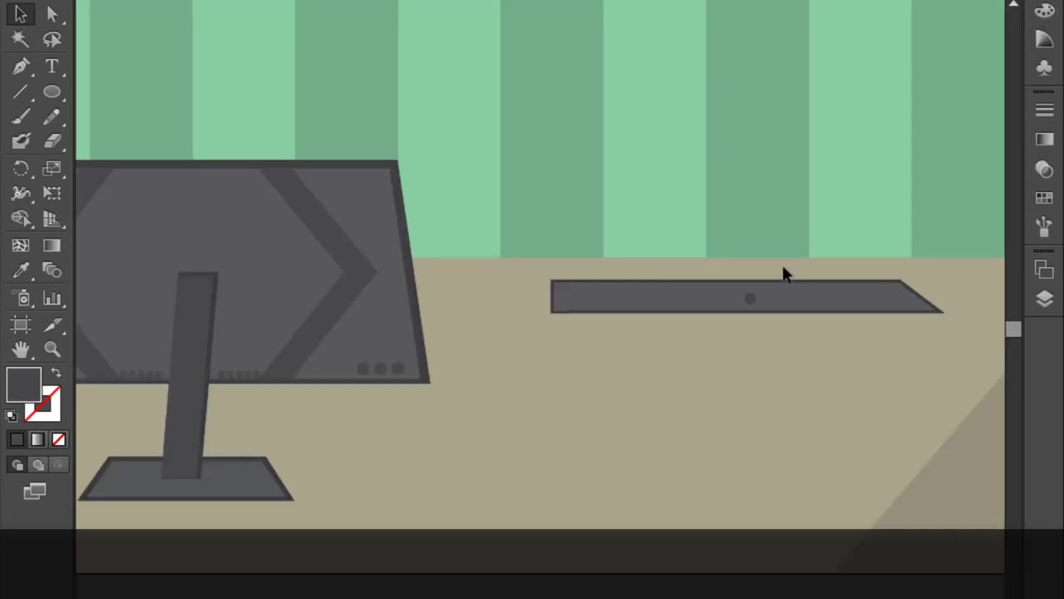
scroll(641, 277, "up", 2)
left_click_drag(794, 306, 797, 307)
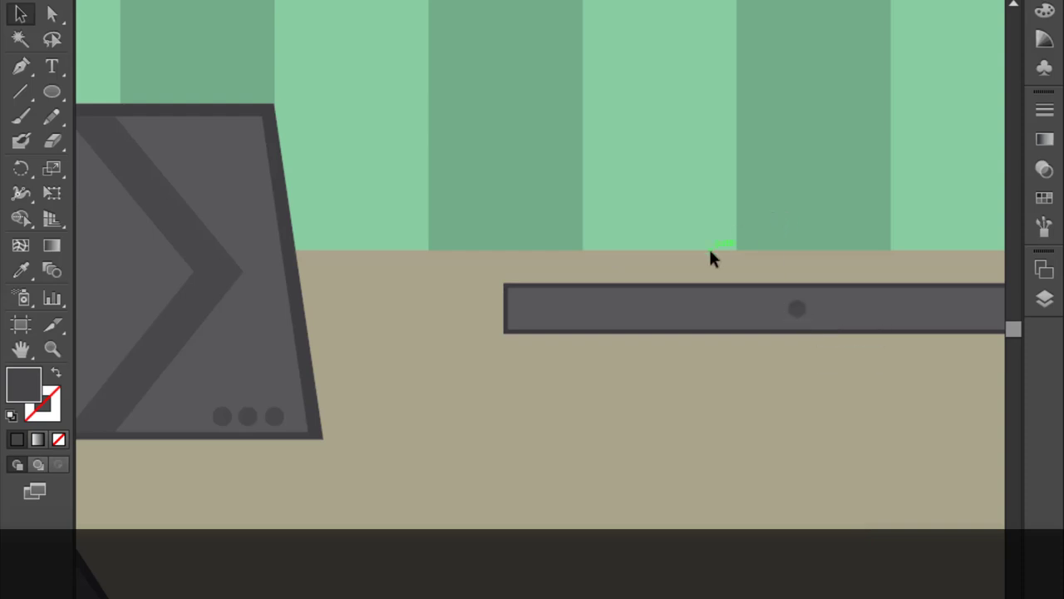
scroll(648, 243, "down", 3)
scroll(648, 241, "up", 2)
scroll(314, 214, "down", 2)
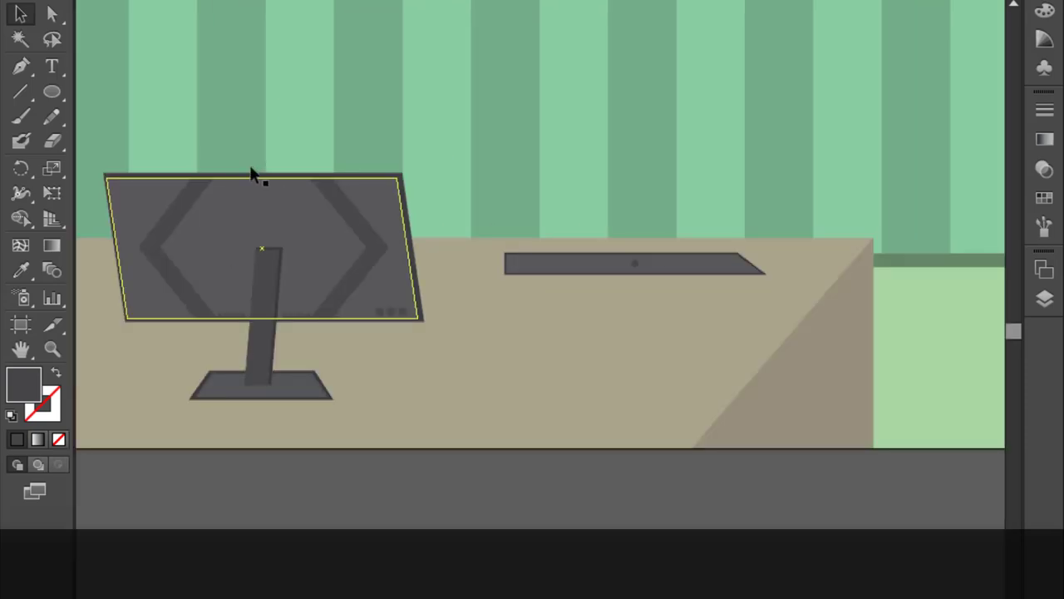
scroll(607, 254, "up", 3)
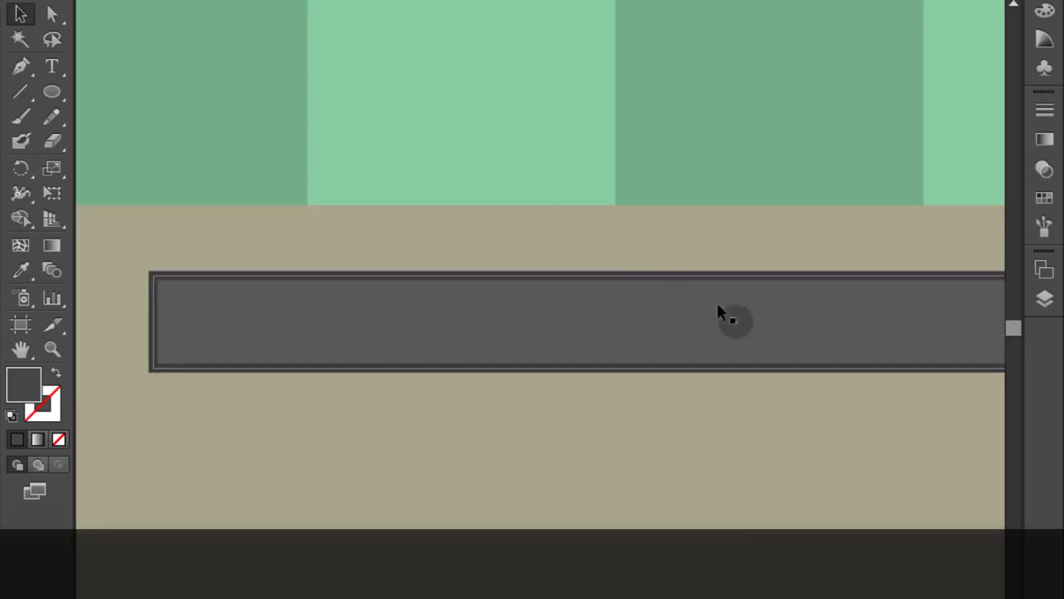
Group the dot and keyboard bar into one object, then deselect
right_click(652, 314)
left_click(695, 412)
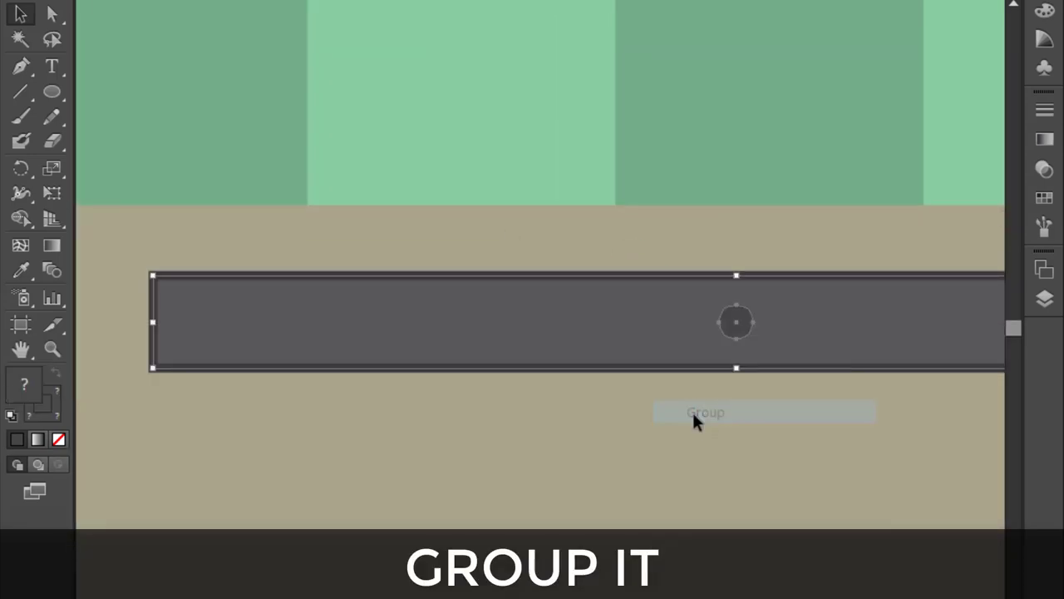
scroll(665, 397, "down", 3)
left_click(664, 304)
scroll(657, 333, "down", 1)
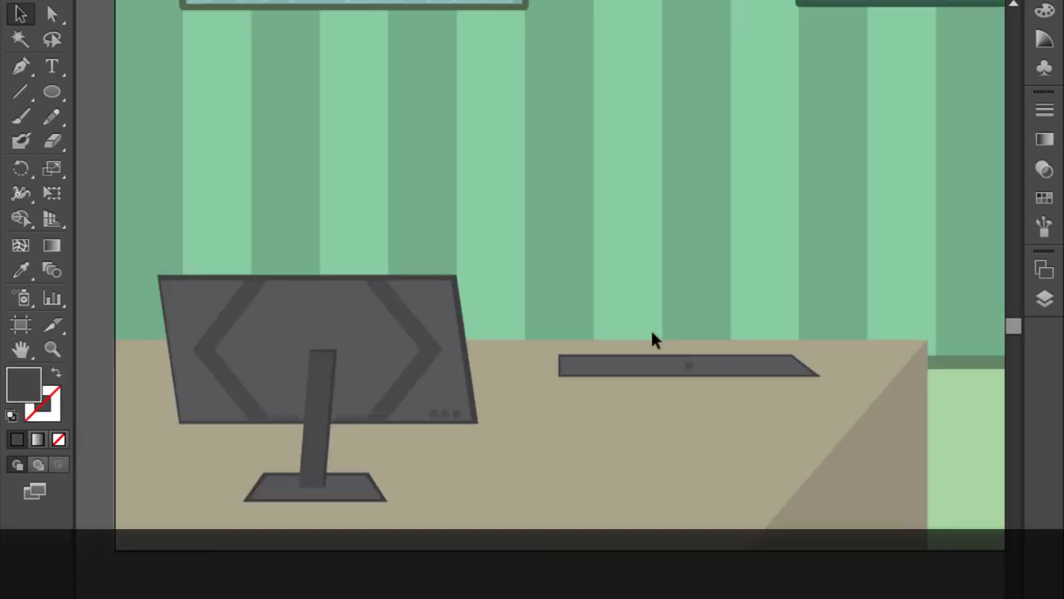
scroll(616, 345, "down", 1)
scroll(598, 357, "up", 1)
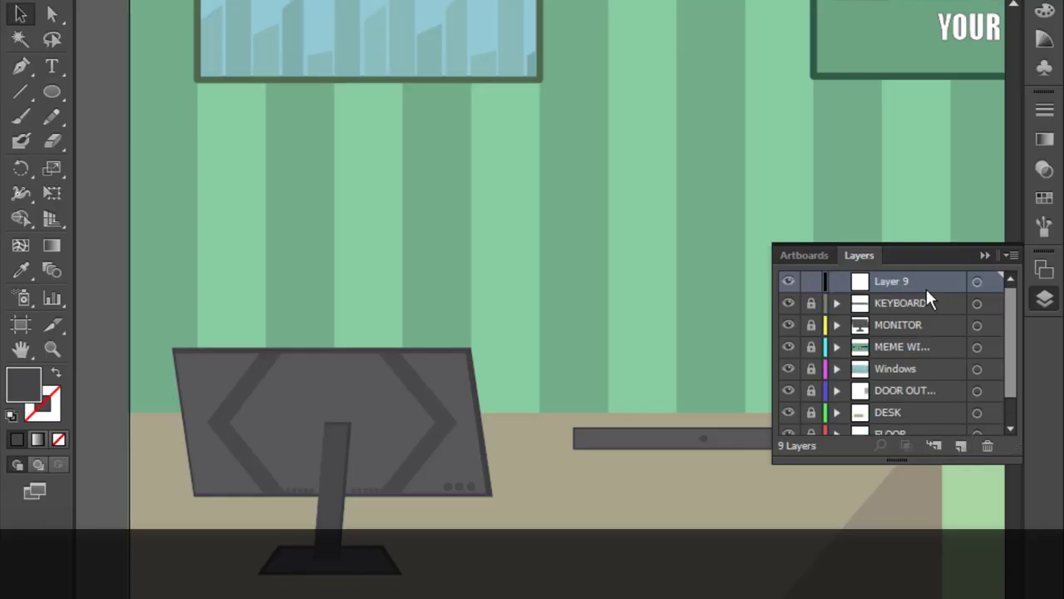
Rename Layer 9 to CHAIR and move it below the DESK layer
double_click(925, 284)
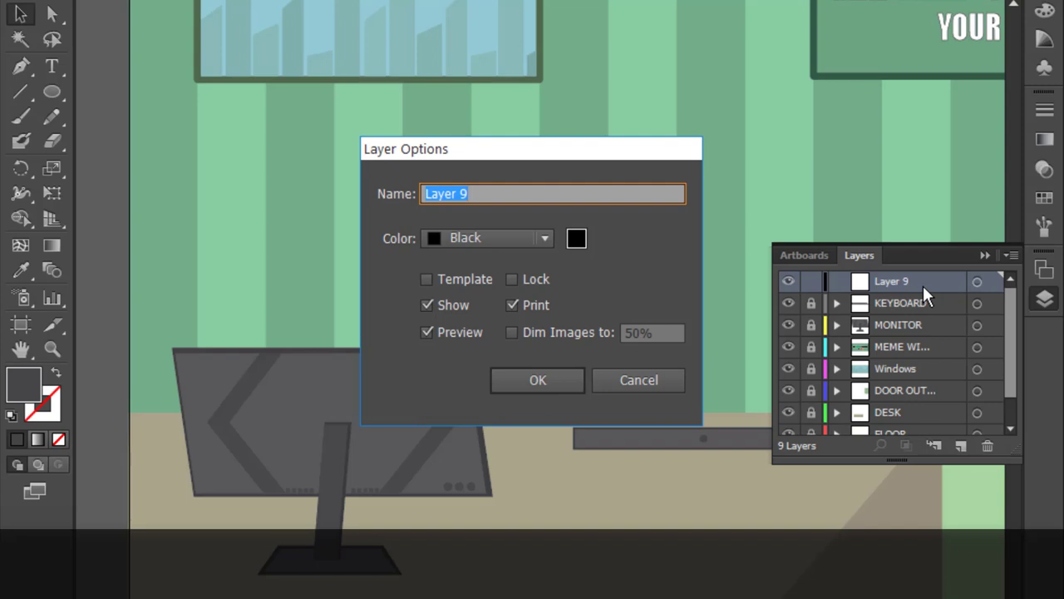
type("CHAIR")
key("Return")
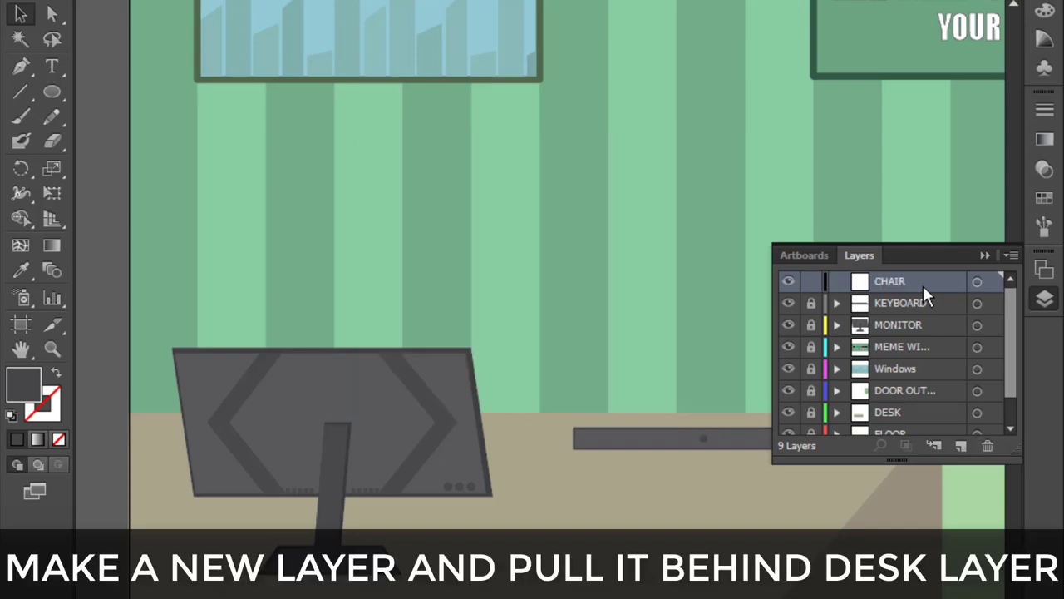
scroll(914, 301, "down", 2)
scroll(907, 284, "up", 2)
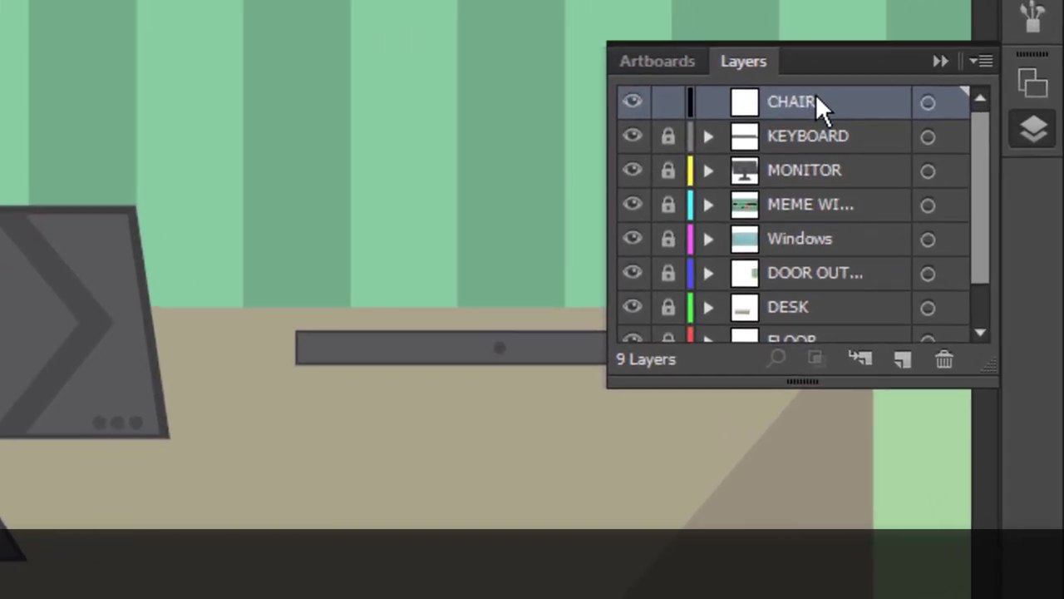
left_click_drag(816, 102, 791, 320)
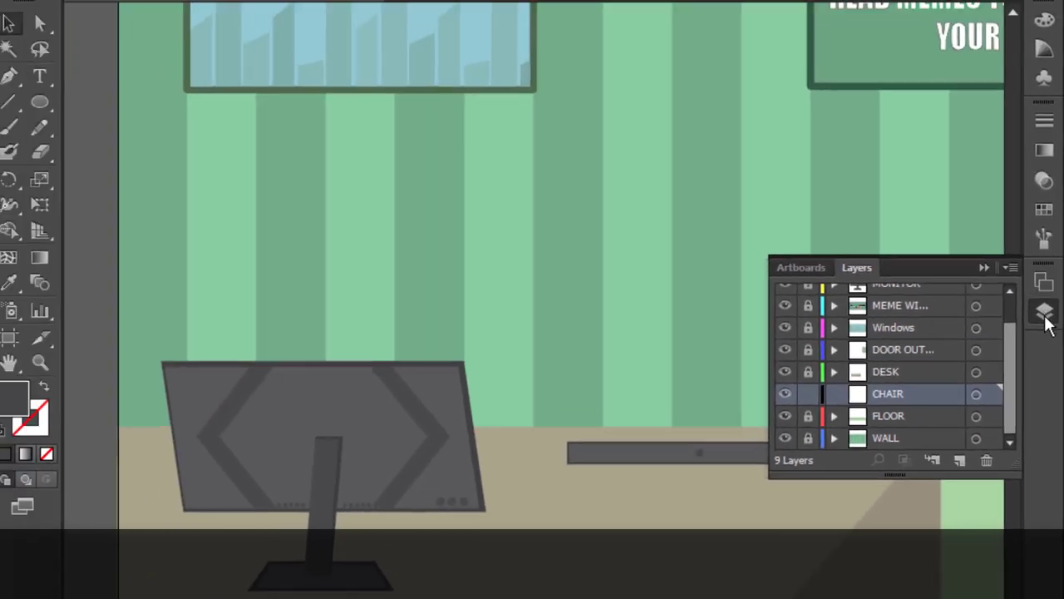
left_click(1045, 315)
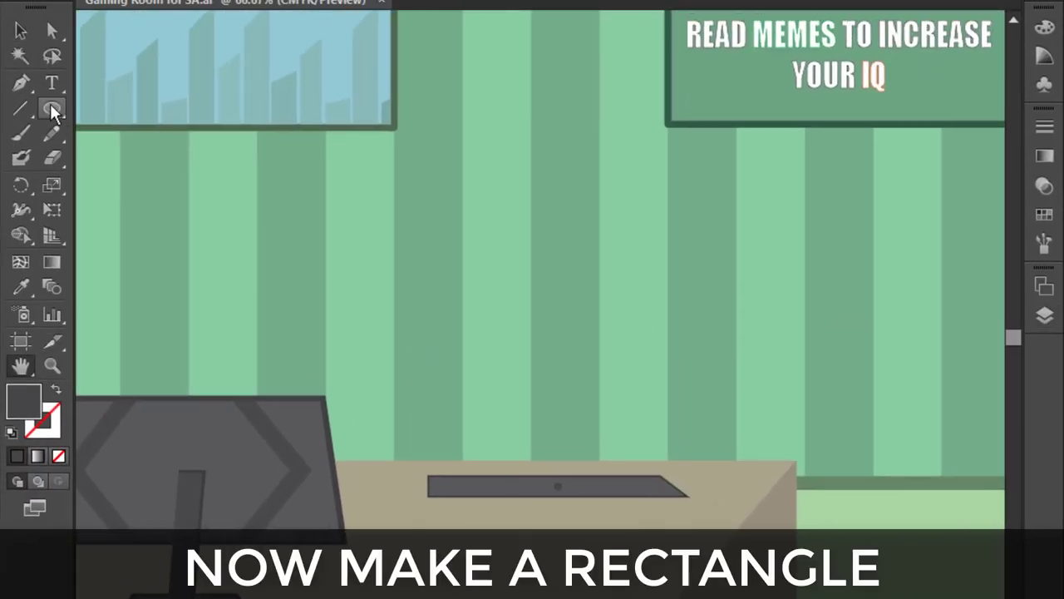
Draw a tall rectangle standing on the desk for the chair back
left_click(51, 110)
left_click(158, 107)
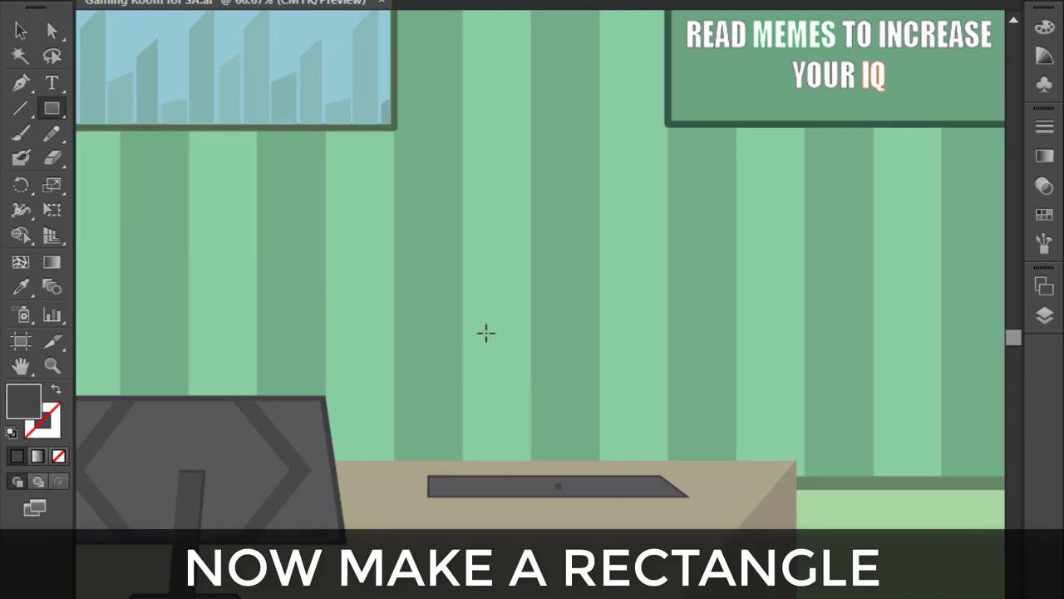
left_click_drag(485, 271, 634, 496)
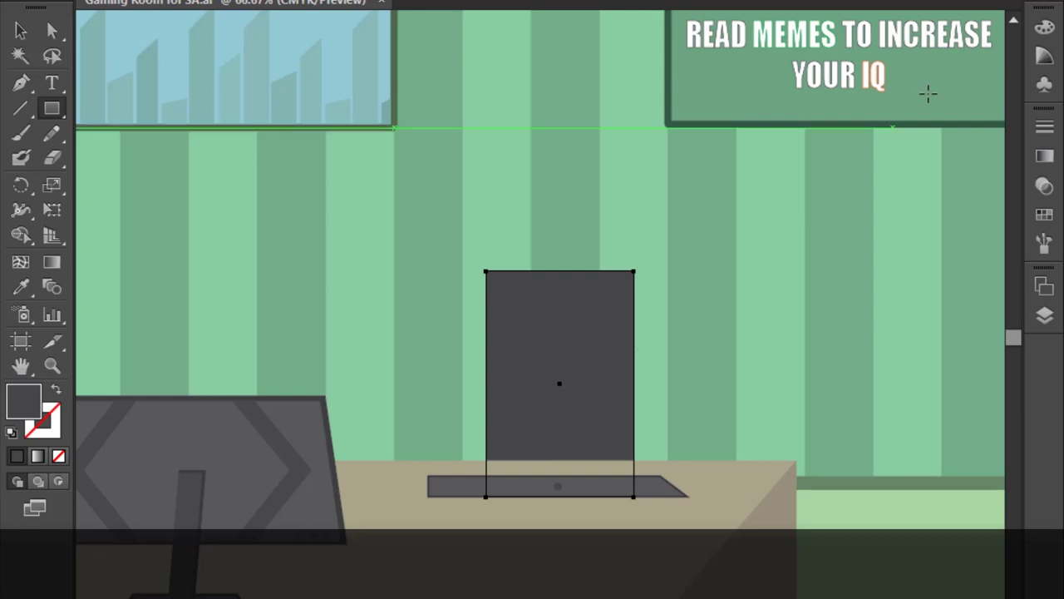
Fill it with the sampled desk tan, darkened to C36 M31 Y54 K11
left_click(1044, 28)
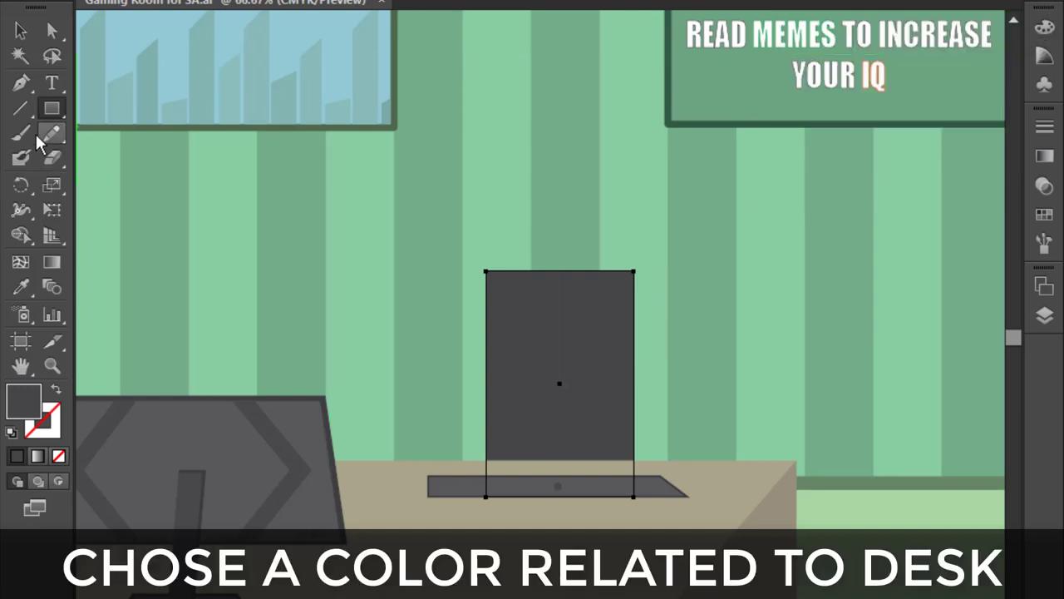
left_click(21, 287)
left_click(433, 539)
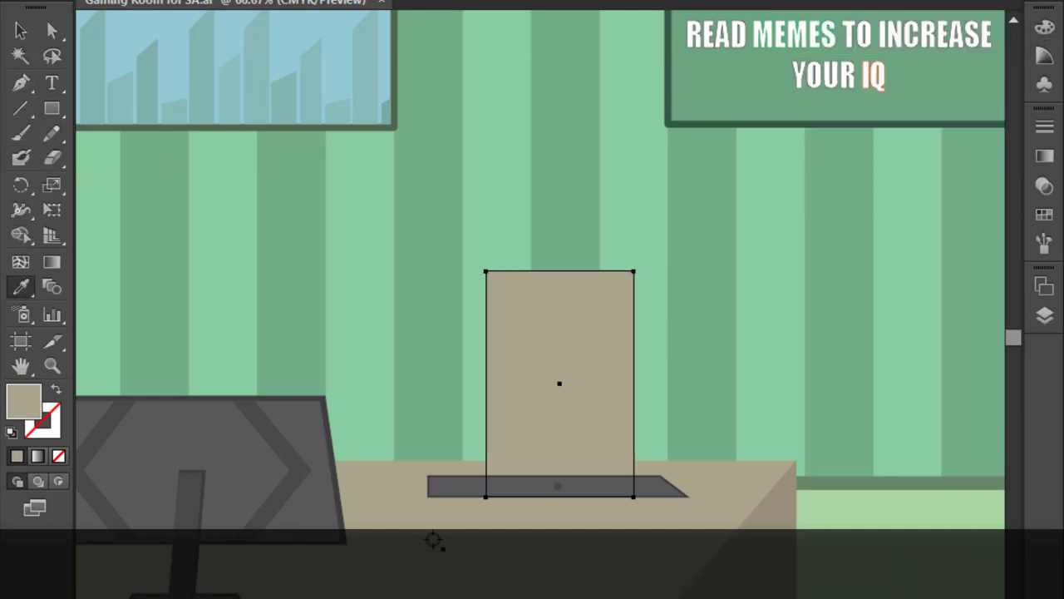
left_click(18, 31)
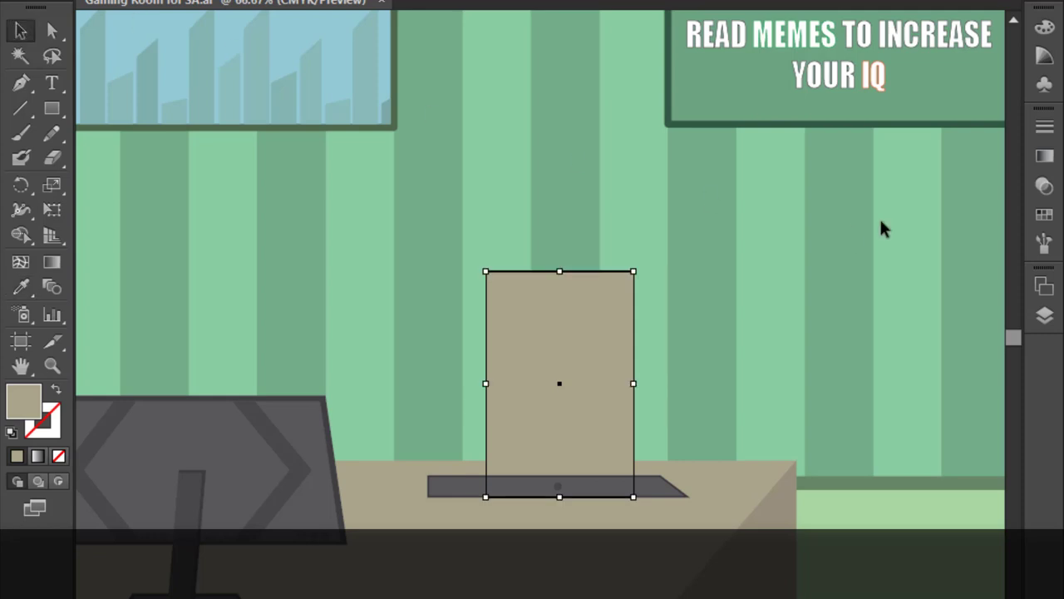
left_click(1046, 24)
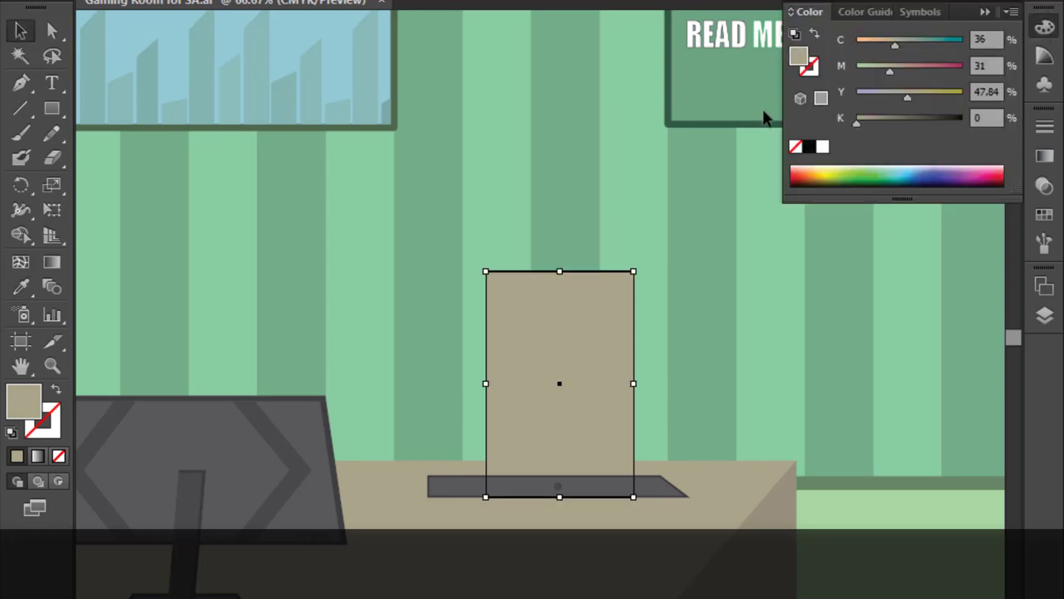
mouse_move(866, 118)
left_mouse_down()
mouse_move(915, 92)
mouse_move(869, 118)
left_mouse_up()
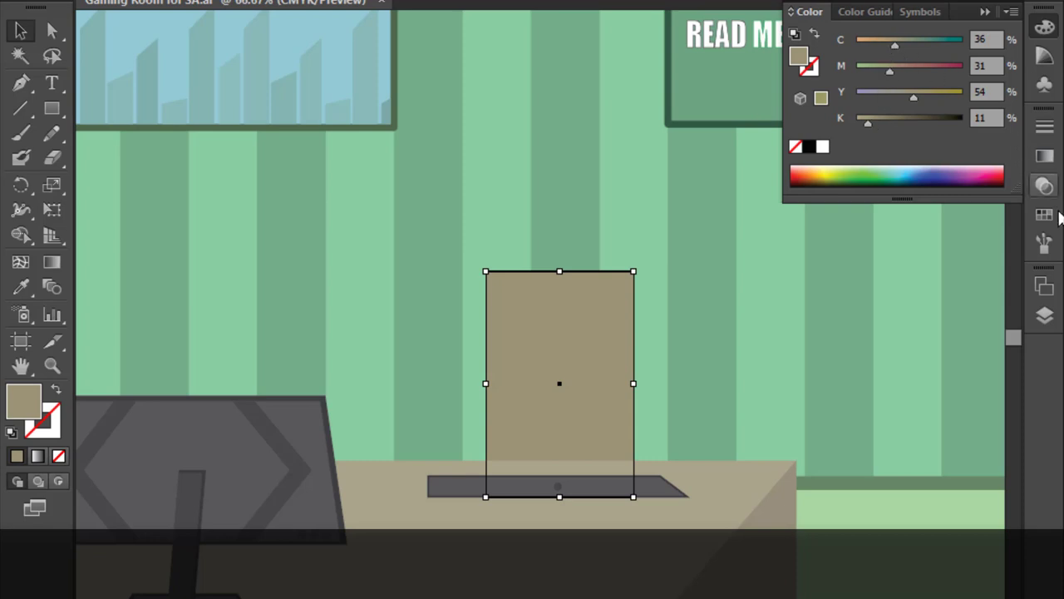
left_click(1044, 26)
Skew the rectangle's top edge right into a leaning shape and shift it down-left
left_click(50, 31)
left_click(651, 214)
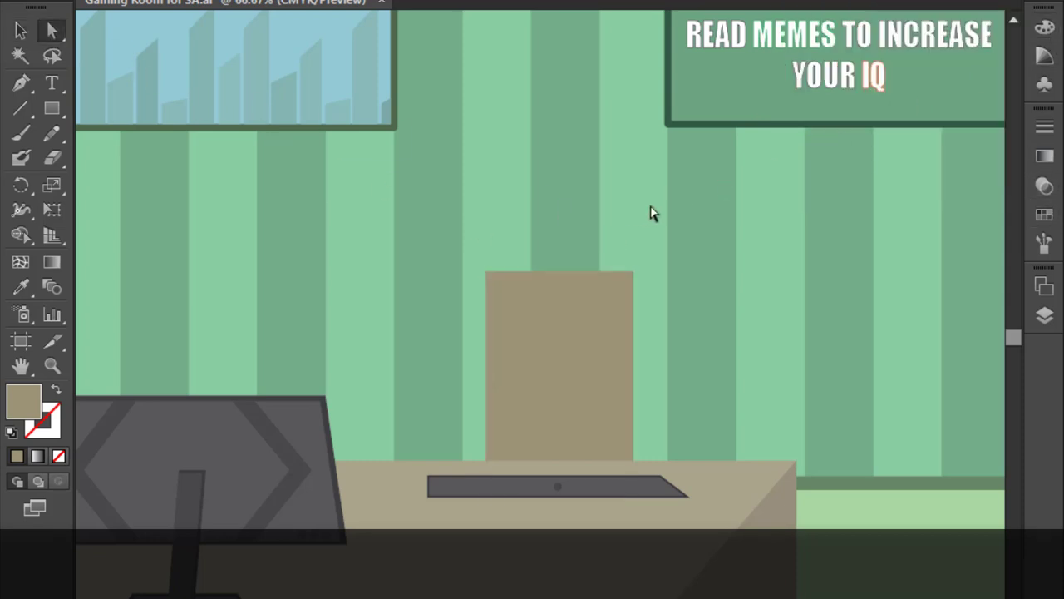
left_click_drag(728, 239, 404, 319)
left_click_drag(567, 268, 622, 268)
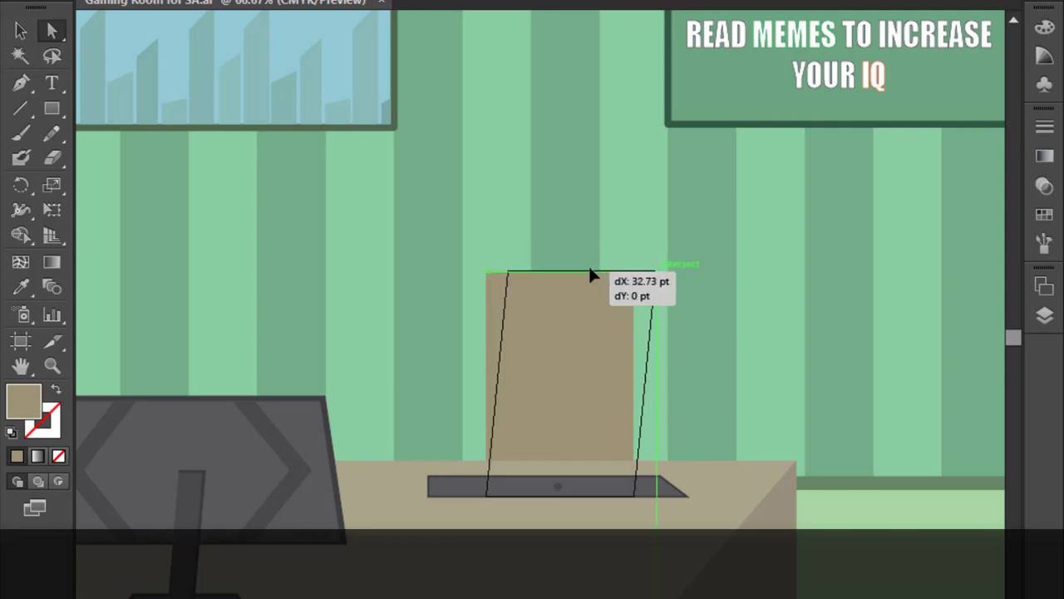
mouse_move(625, 311)
left_mouse_down()
mouse_move(609, 328)
mouse_move(561, 297)
mouse_move(616, 332)
left_mouse_up()
left_click(595, 258)
Bring the original chair shape to the front and align its top with the copy
right_click(537, 320)
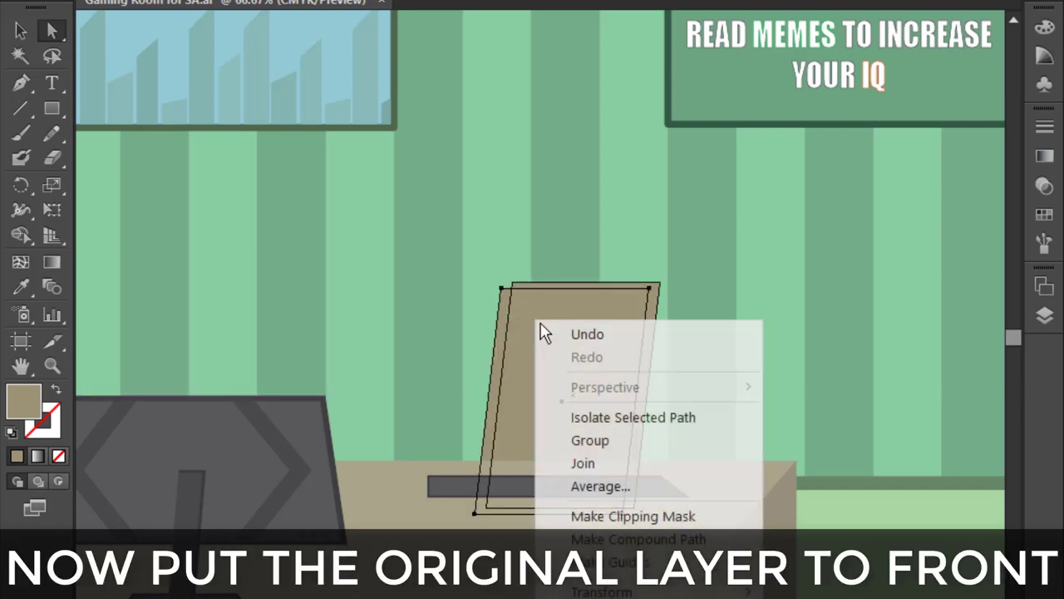
left_click(507, 308)
right_click(505, 301)
mouse_move(566, 592)
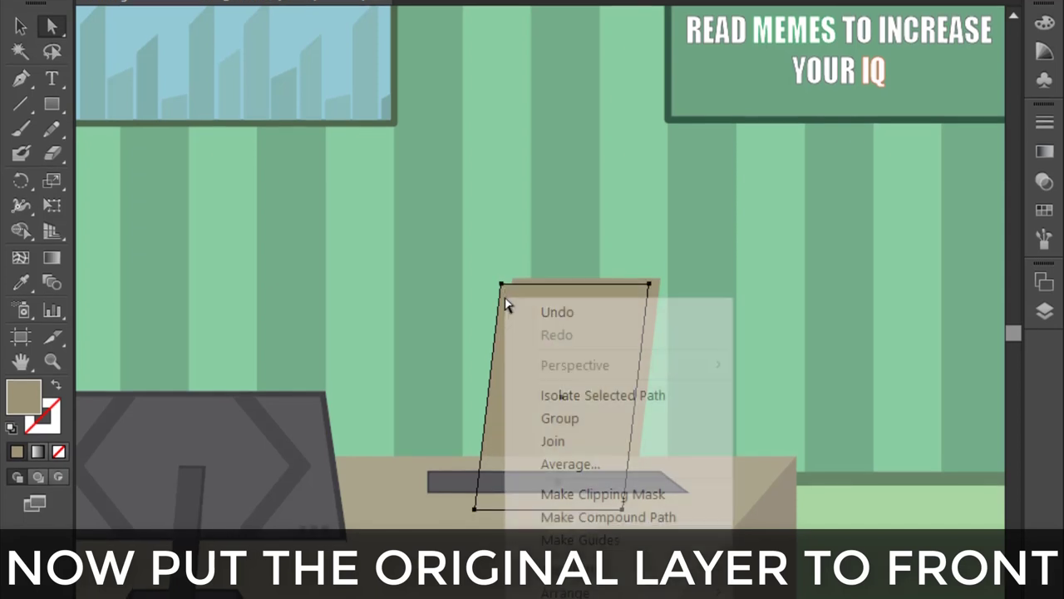
left_click(805, 582)
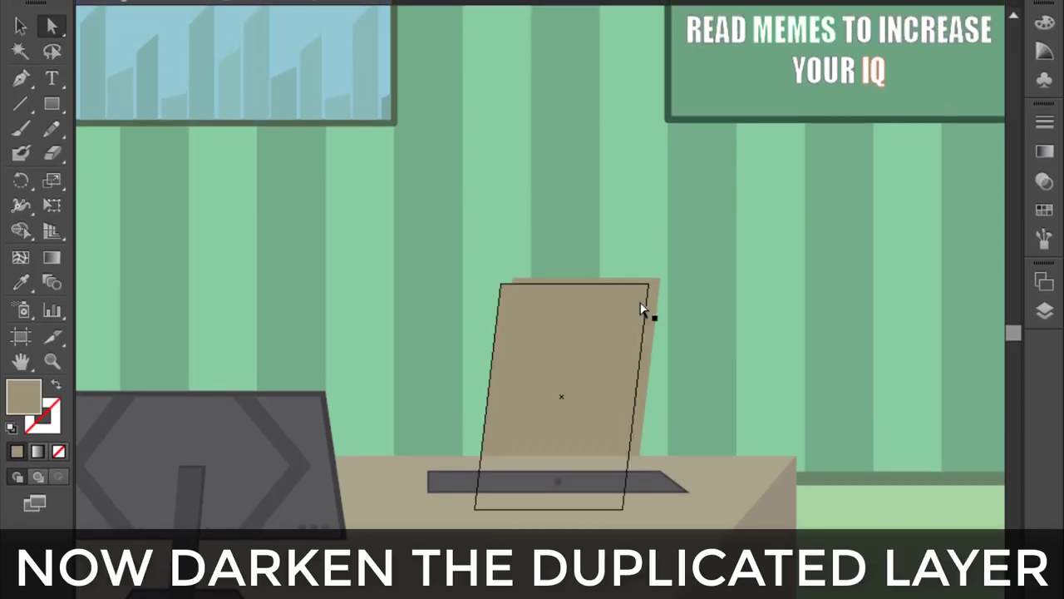
left_click_drag(651, 299, 657, 299)
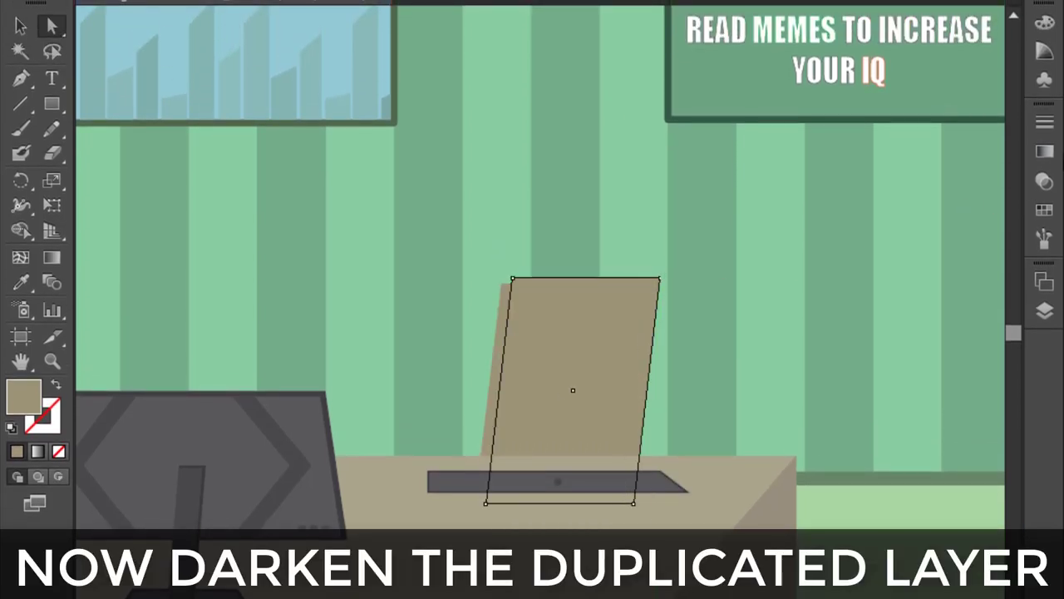
Darken the back chair copy from 11% to 21% black
left_click(1044, 310)
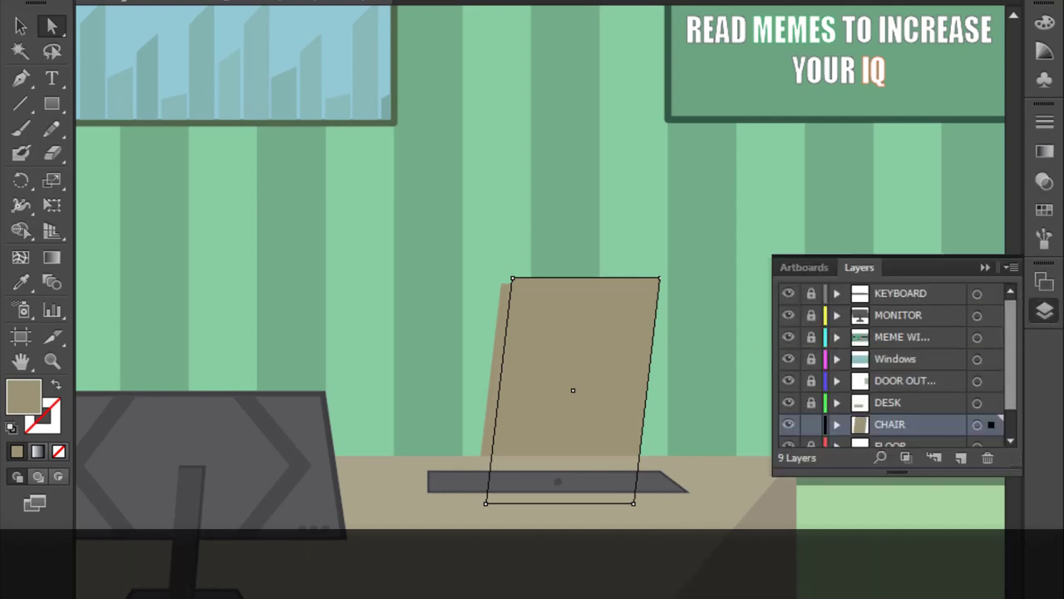
left_click(1044, 310)
left_click(1045, 20)
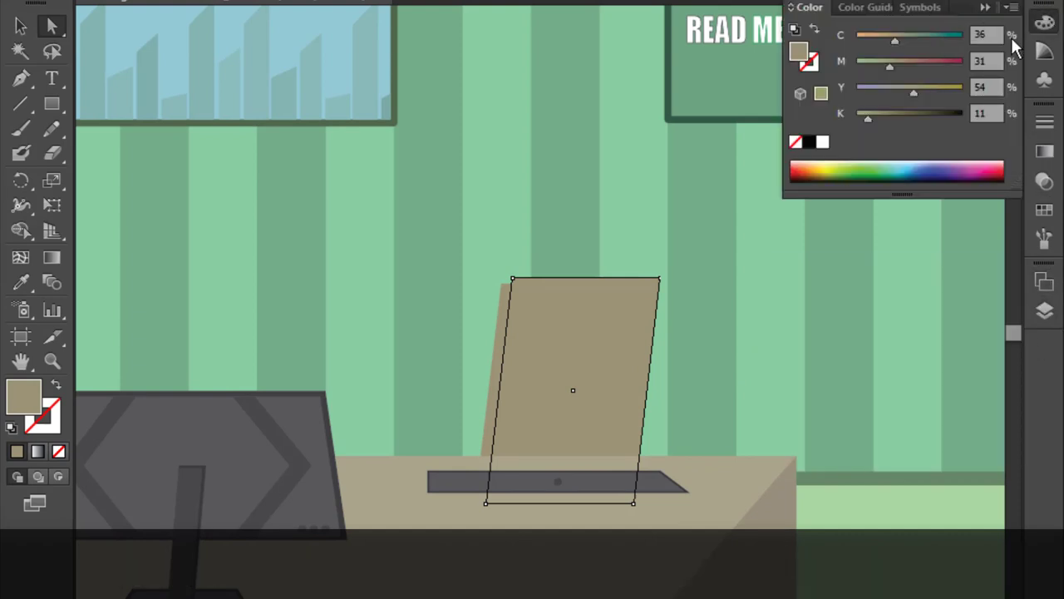
left_click_drag(869, 116, 878, 116)
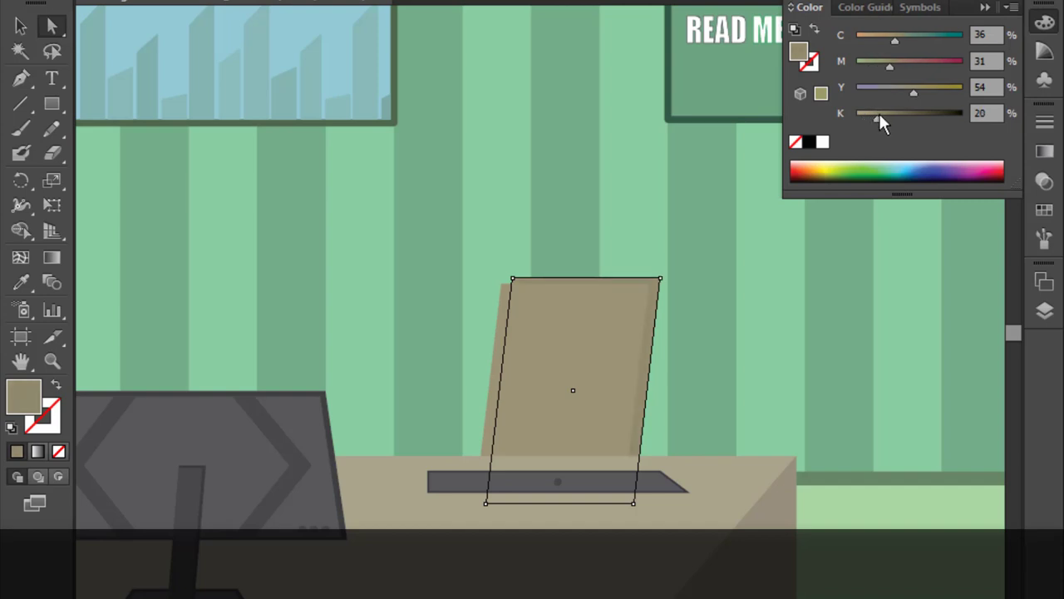
left_click(879, 113)
left_click(687, 110)
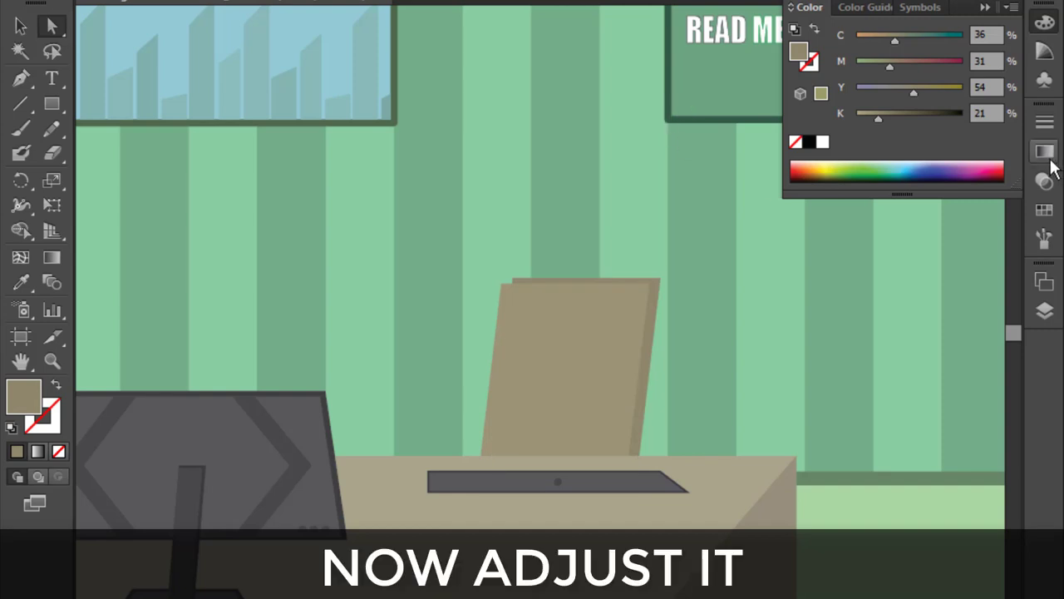
left_click(1045, 22)
left_click(552, 292)
Shift the chair back's top edge left and its bottom edge slightly left
scroll(574, 296, "up", 2)
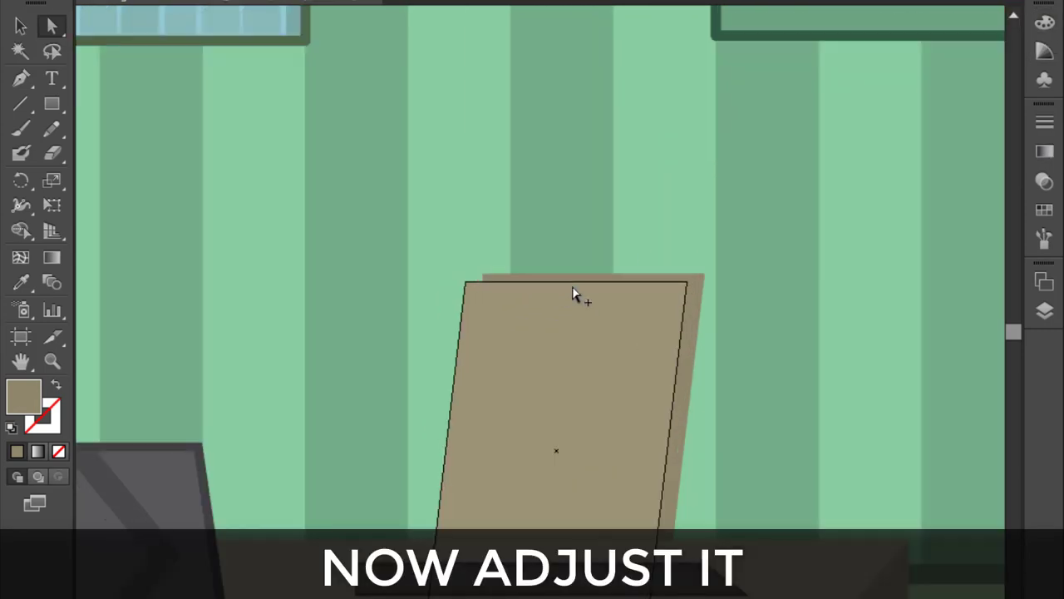
scroll(399, 209, "up", 3)
scroll(432, 266, "up", 2)
left_click_drag(432, 266, 365, 262)
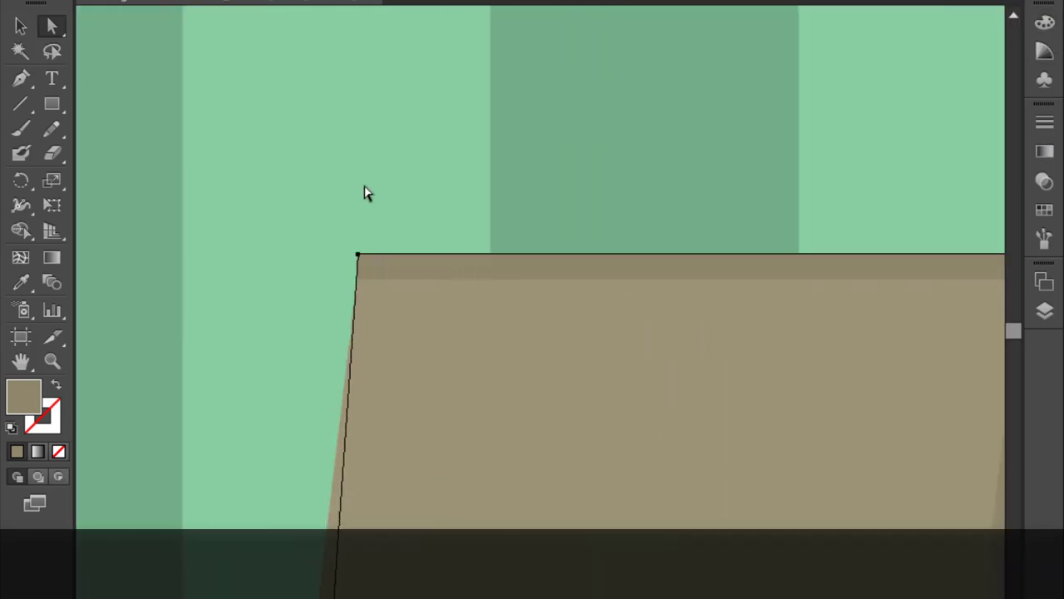
scroll(366, 192, "down", 1)
scroll(366, 192, "up", 1)
scroll(357, 245, "up", 1)
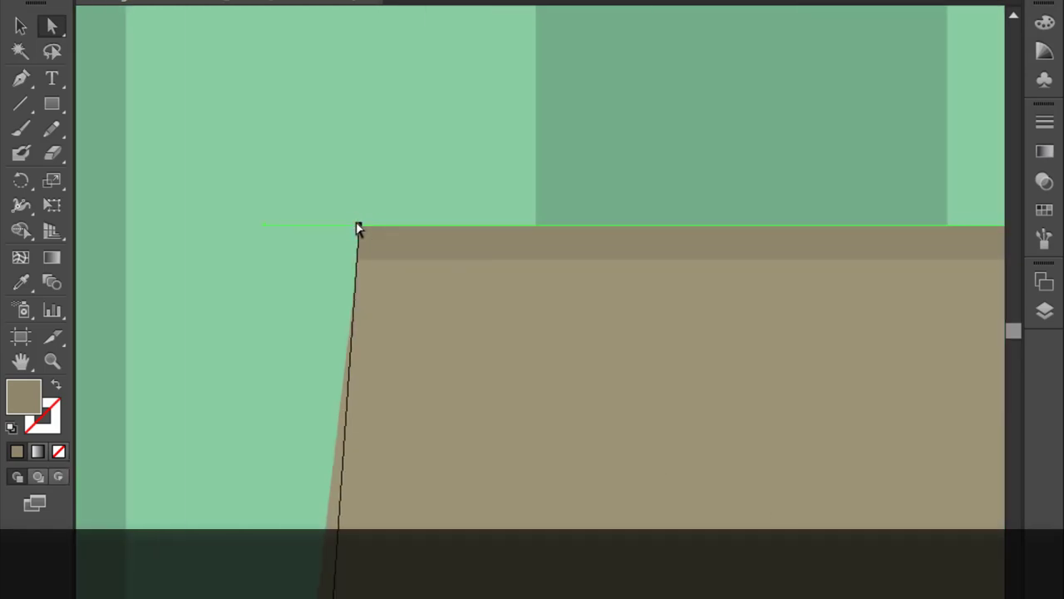
scroll(376, 247, "down", 2)
scroll(374, 371, "up", 1)
left_click_drag(371, 462, 359, 464)
scroll(359, 463, "down", 2)
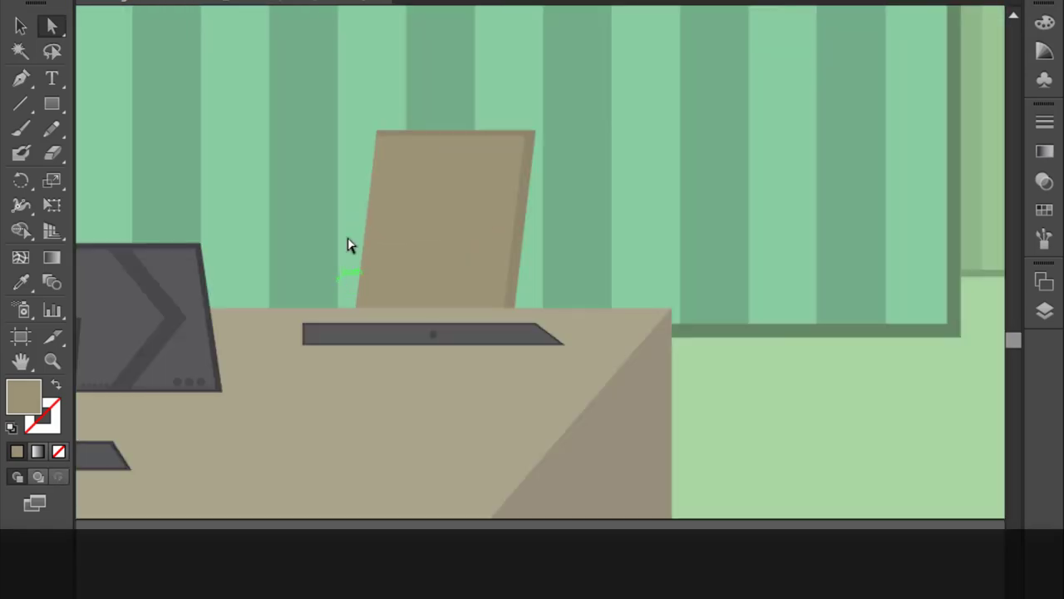
scroll(347, 244, "up", 1)
Raise the chair back's top edge slightly by moving its anchor points
left_click(510, 83)
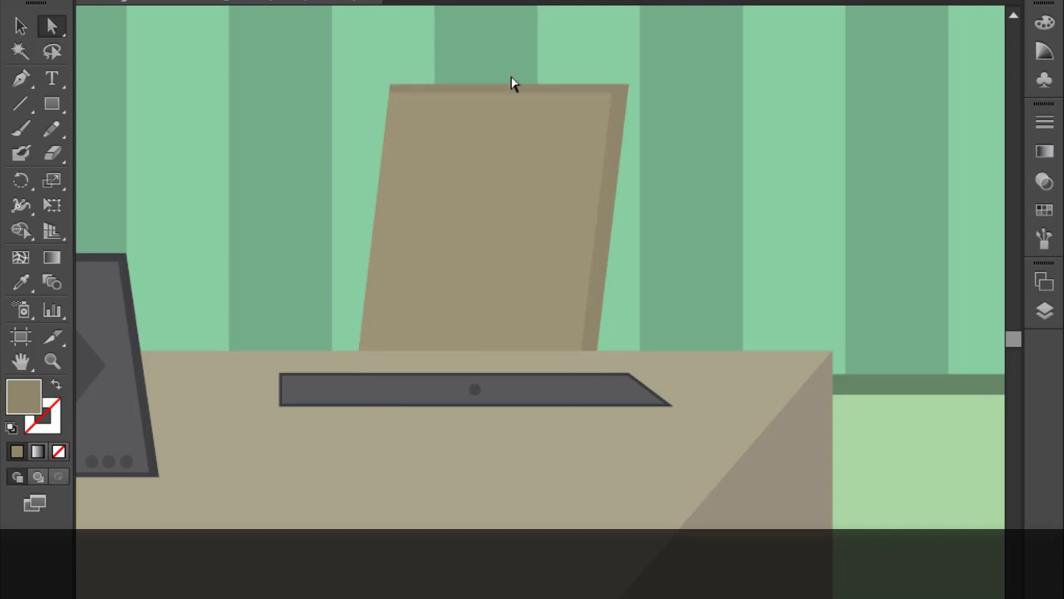
left_click(418, 119)
scroll(418, 119, "up", 3)
scroll(476, 269, "up", 1)
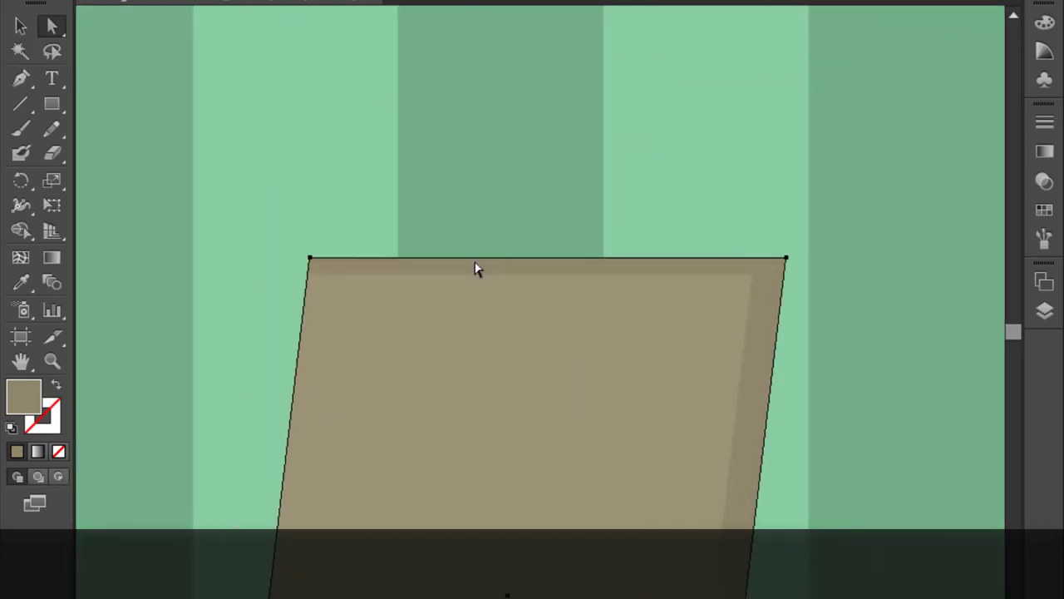
left_click(55, 24)
left_click_drag(856, 225, 295, 263)
left_click_drag(499, 261, 515, 249)
scroll(789, 200, "down", 2)
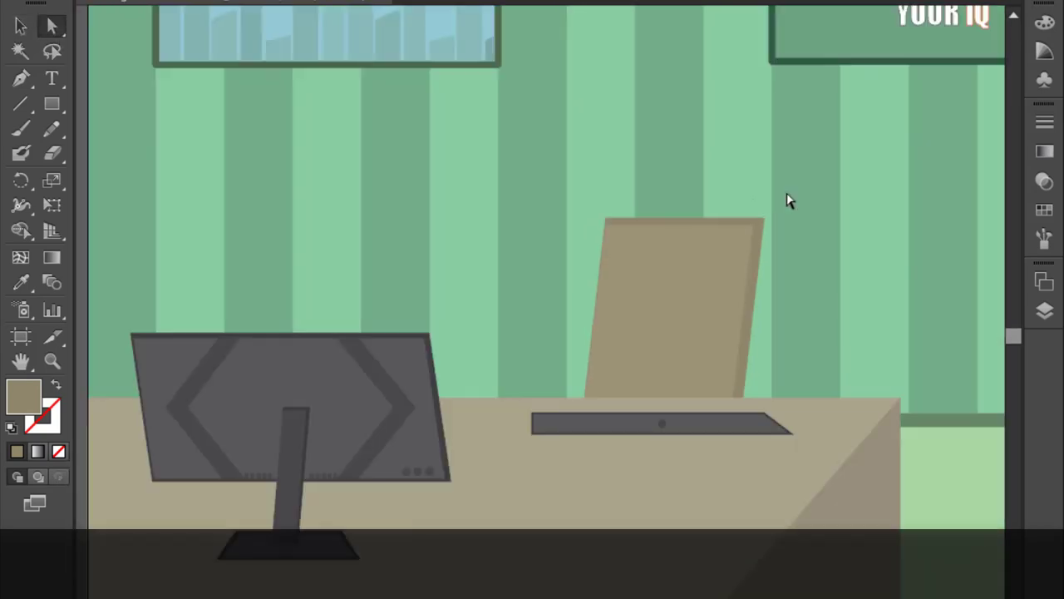
scroll(791, 208, "up", 3)
left_click(736, 214)
scroll(727, 208, "down", 1)
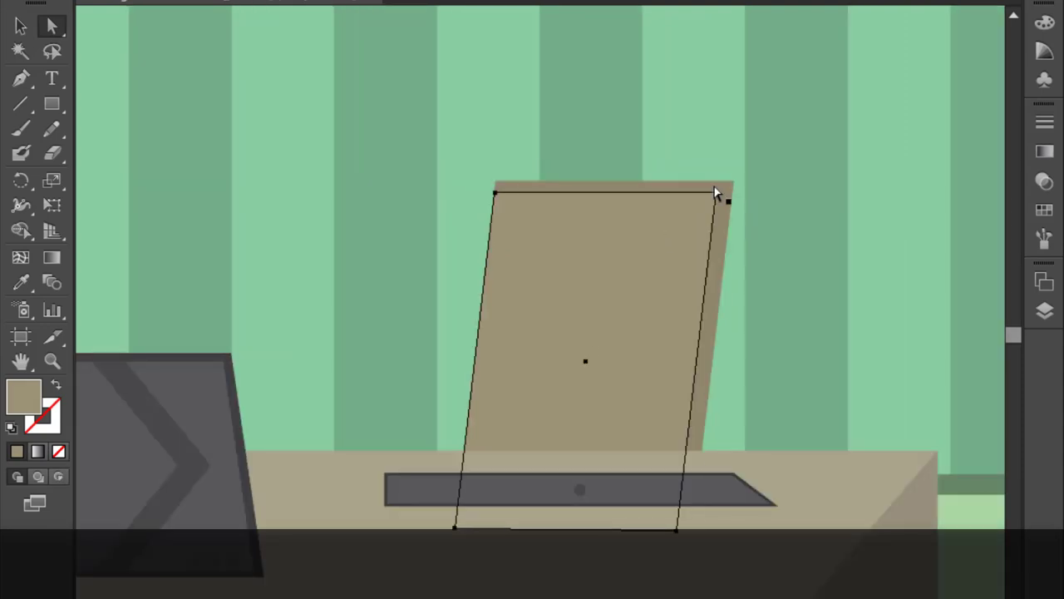
Set the chair back's fill to 16% black
left_click(1046, 23)
left_click_drag(883, 114, 871, 114)
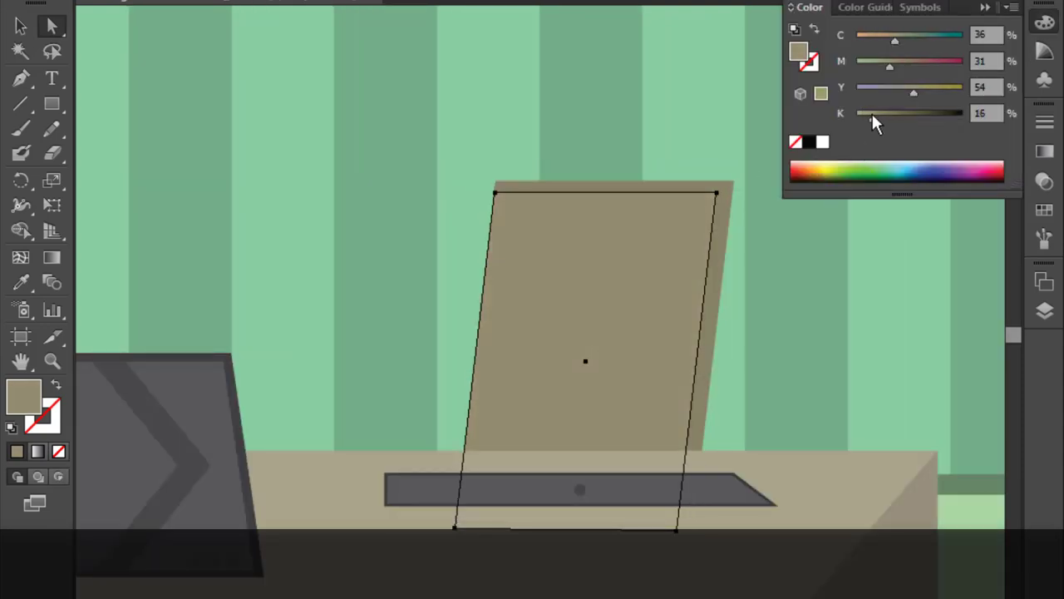
key("ctrl+shift+a")
scroll(881, 91, "down", 2)
scroll(882, 124, "up", 3)
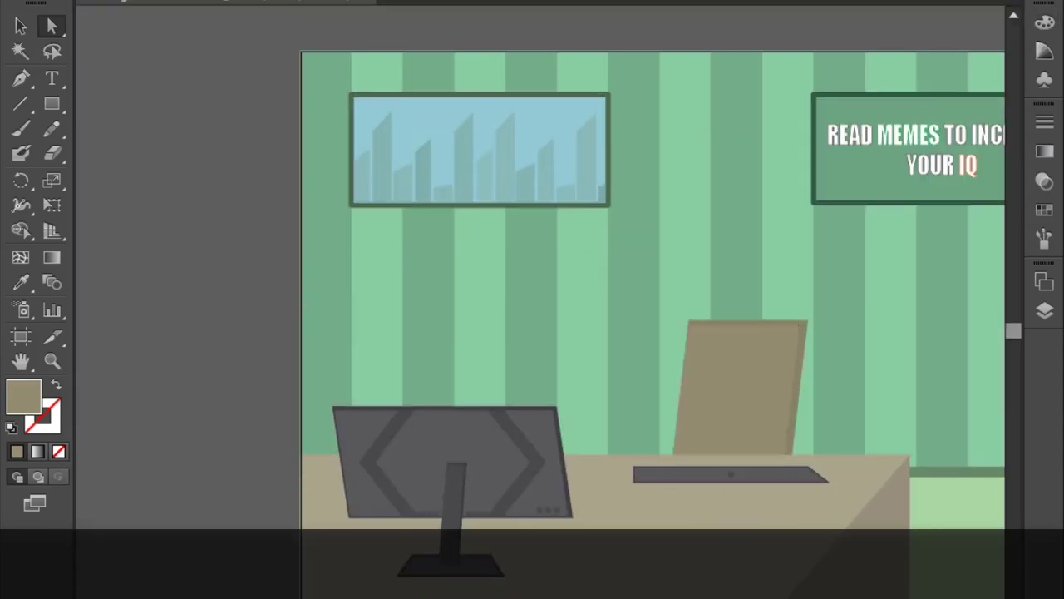
Narrow the chair back and lower it further behind the desk
left_click(751, 388)
scroll(784, 373, "up", 3)
right_click(729, 301)
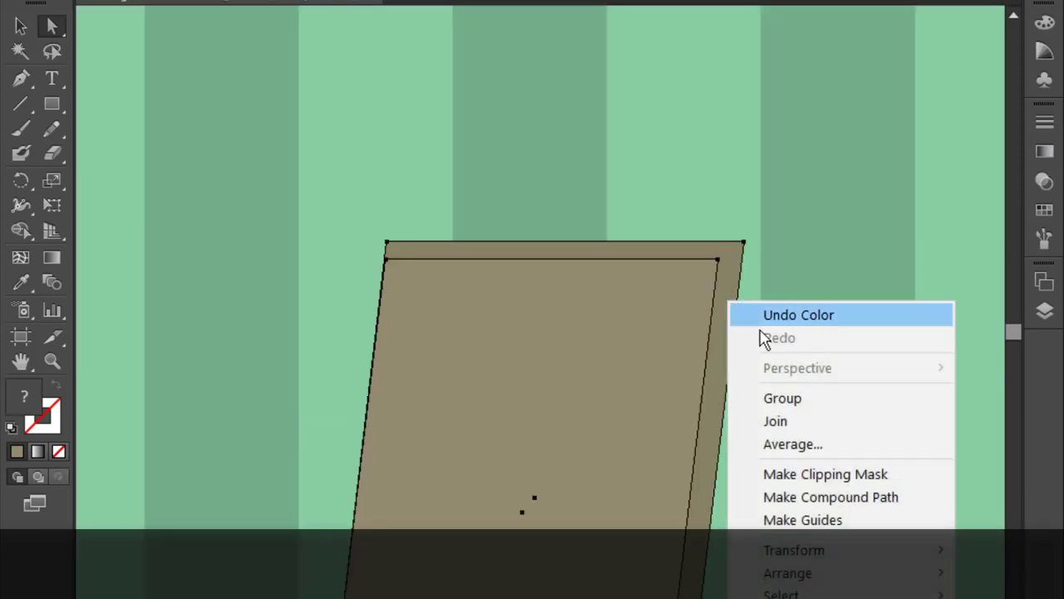
key("Escape")
scroll(773, 383, "down", 3)
key("v")
mouse_move(759, 441)
left_mouse_down()
mouse_move(689, 444)
mouse_move(756, 457)
left_mouse_up()
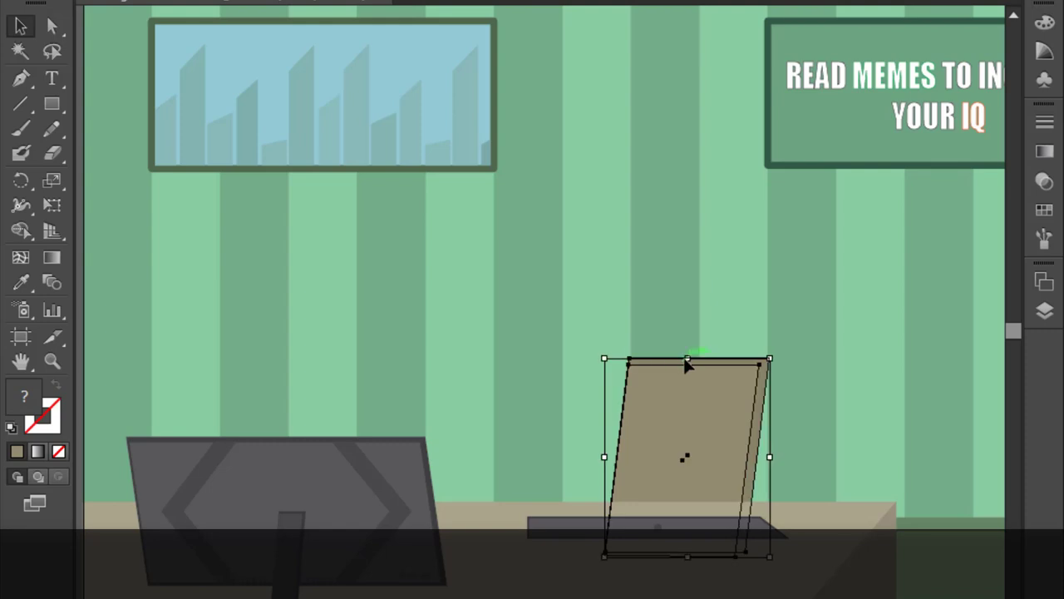
left_click_drag(689, 364, 690, 337)
left_click_drag(741, 387, 724, 387)
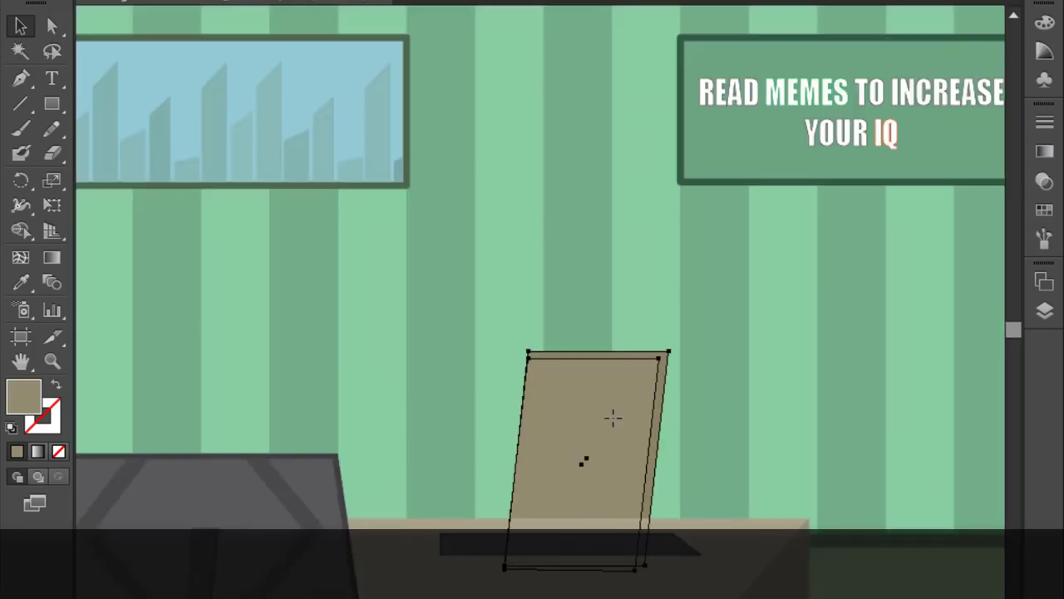
left_click_drag(630, 401, 632, 413)
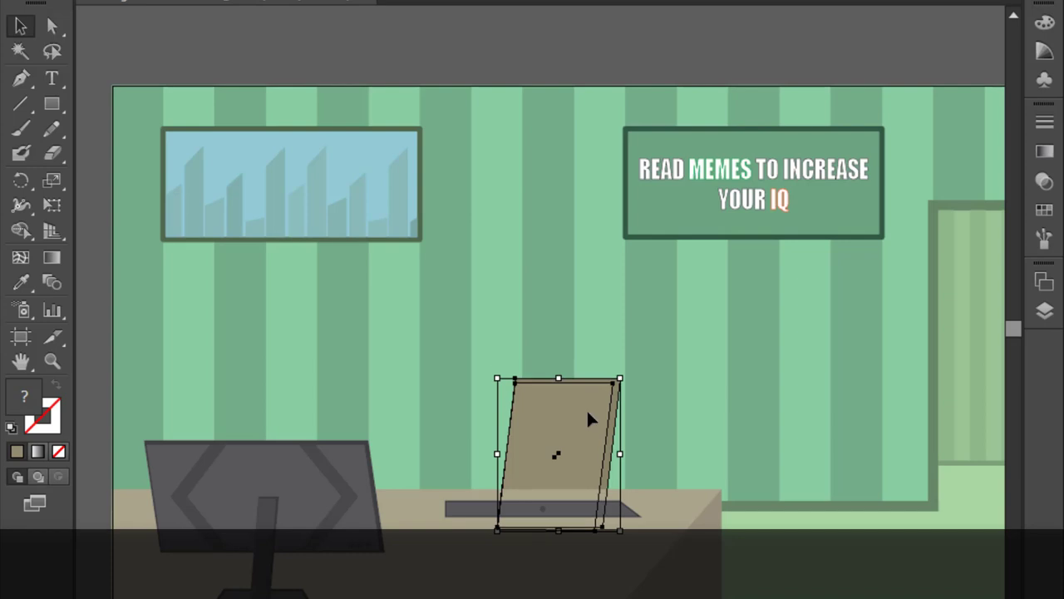
left_click(688, 399)
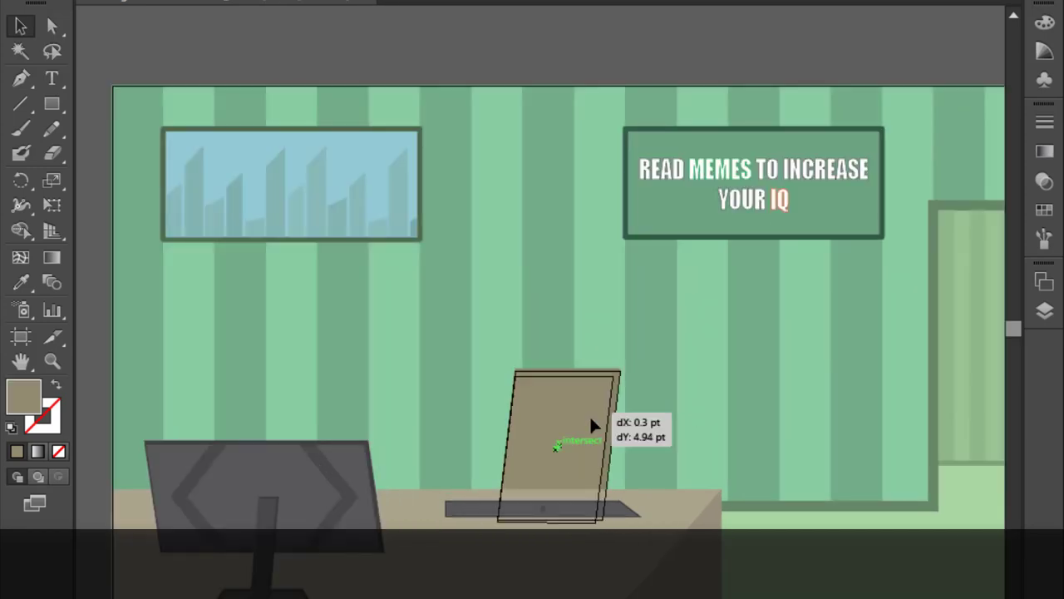
left_click_drag(591, 416, 594, 435)
left_click(754, 385)
Pan the artboard left to centre the scene
scroll(752, 386, "down", 2, "alt")
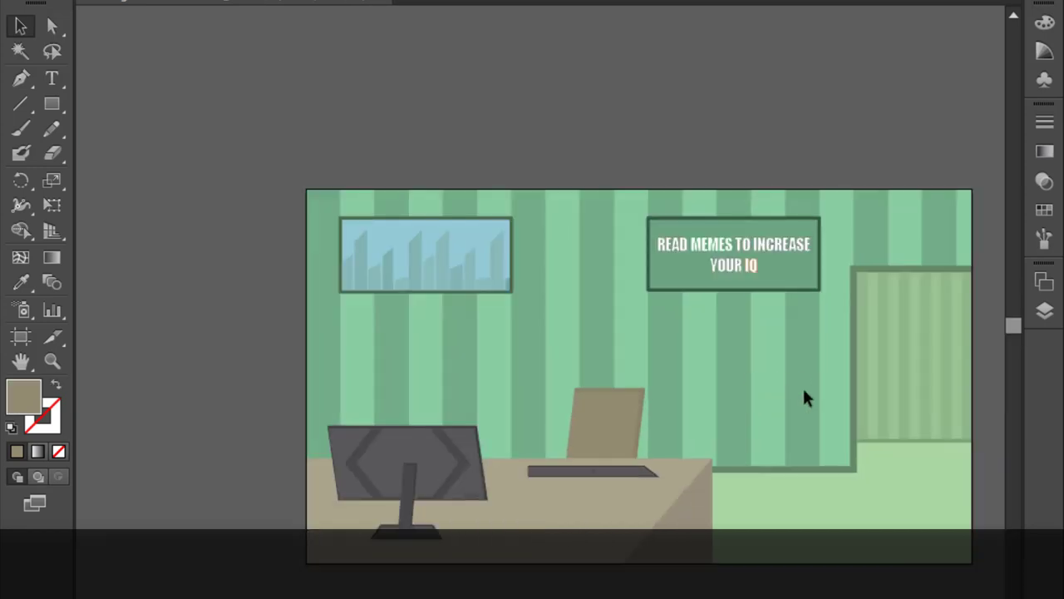
left_click(21, 361)
left_click_drag(467, 345, 361, 345)
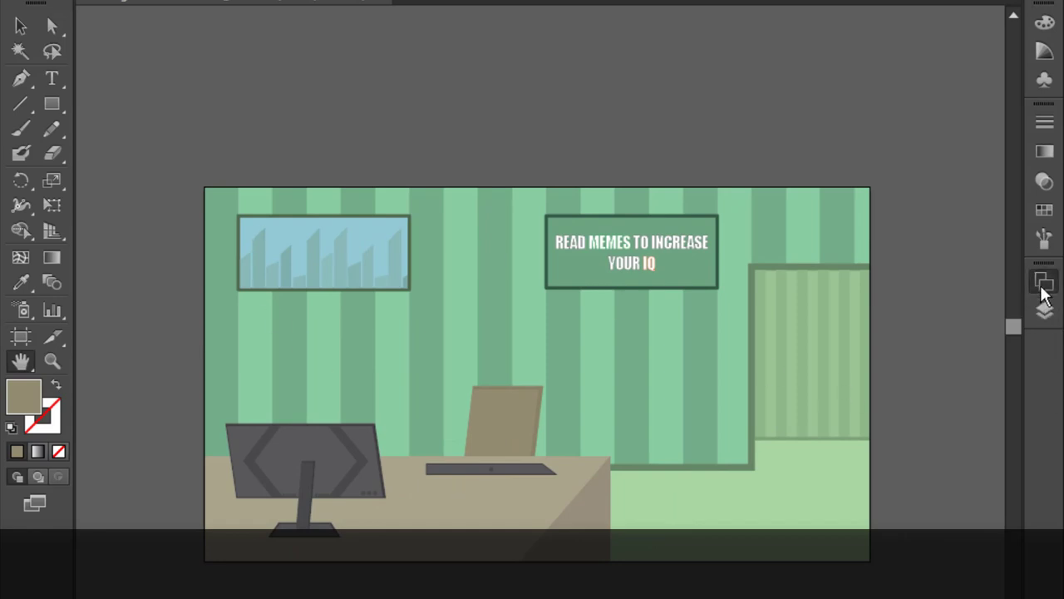
Open the Layers list and target the KEYBOARD layer
left_click(1045, 310)
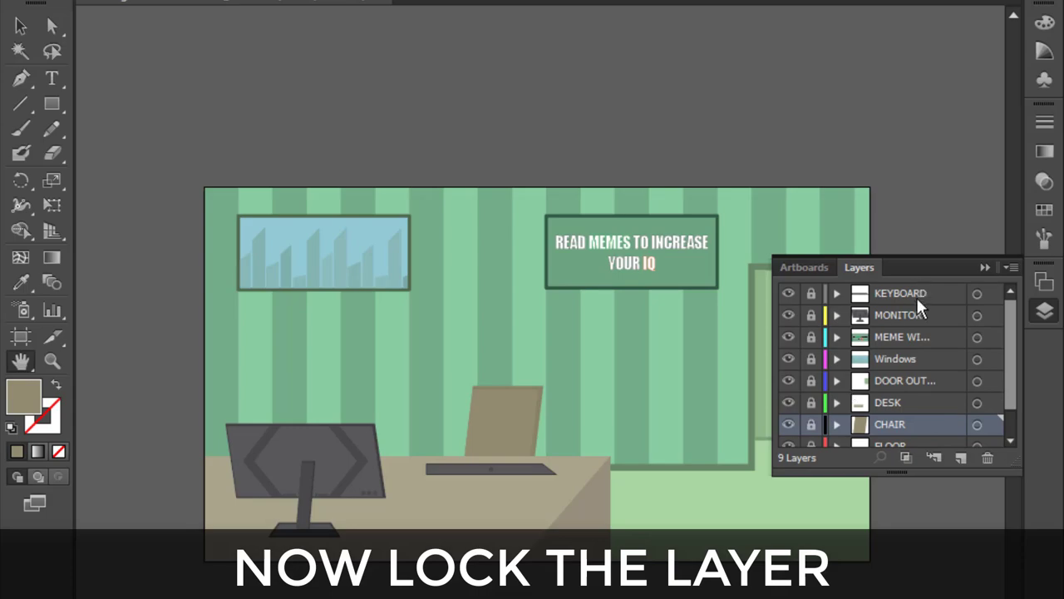
left_click(916, 296)
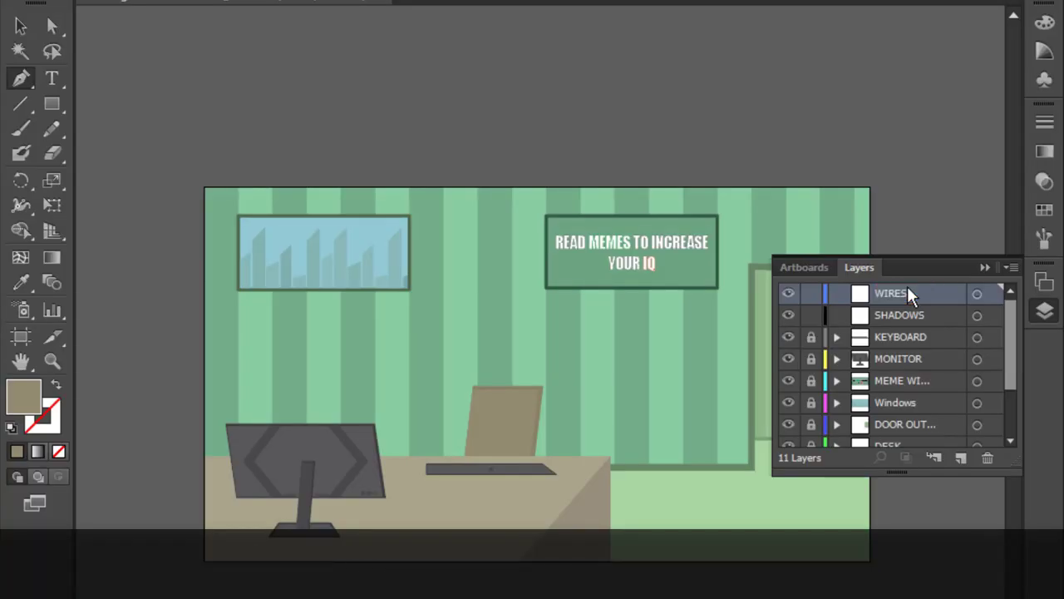
Draw a curved pen path from the monitor's button down to the keyboard's dot
left_click(1044, 309)
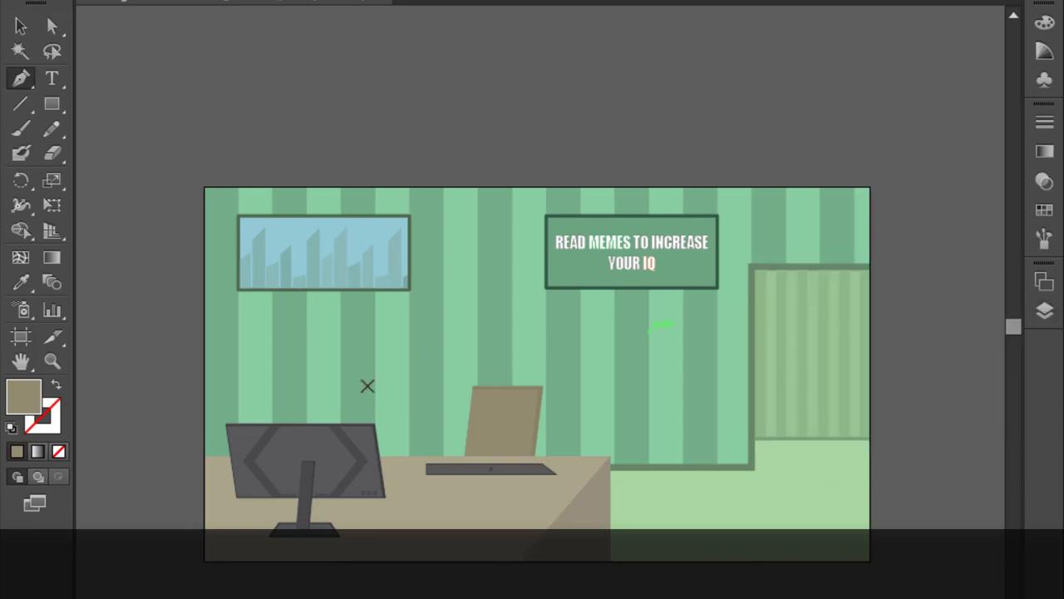
scroll(363, 366, "down", 5)
scroll(358, 353, "up", 3)
scroll(380, 352, "up", 3)
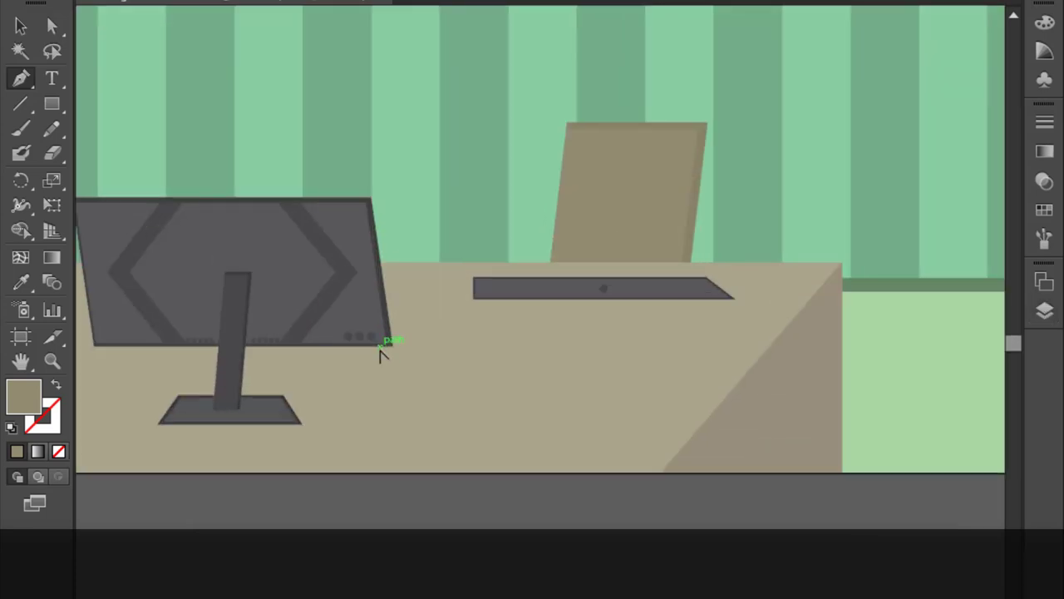
scroll(380, 351, "up", 2)
scroll(582, 299, "up", 1)
left_click(31, 81)
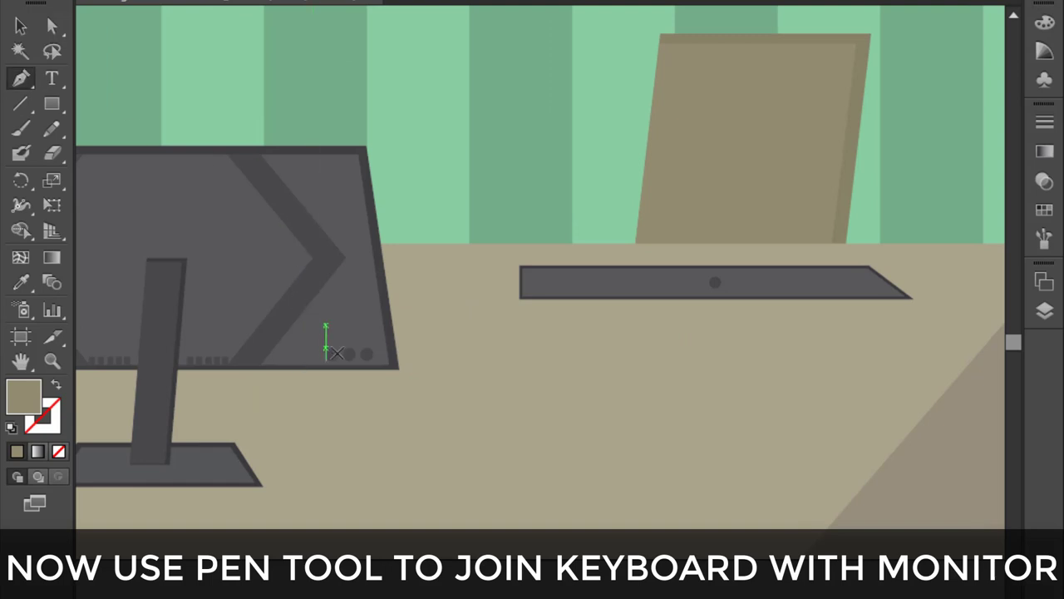
scroll(368, 359, "up", 1)
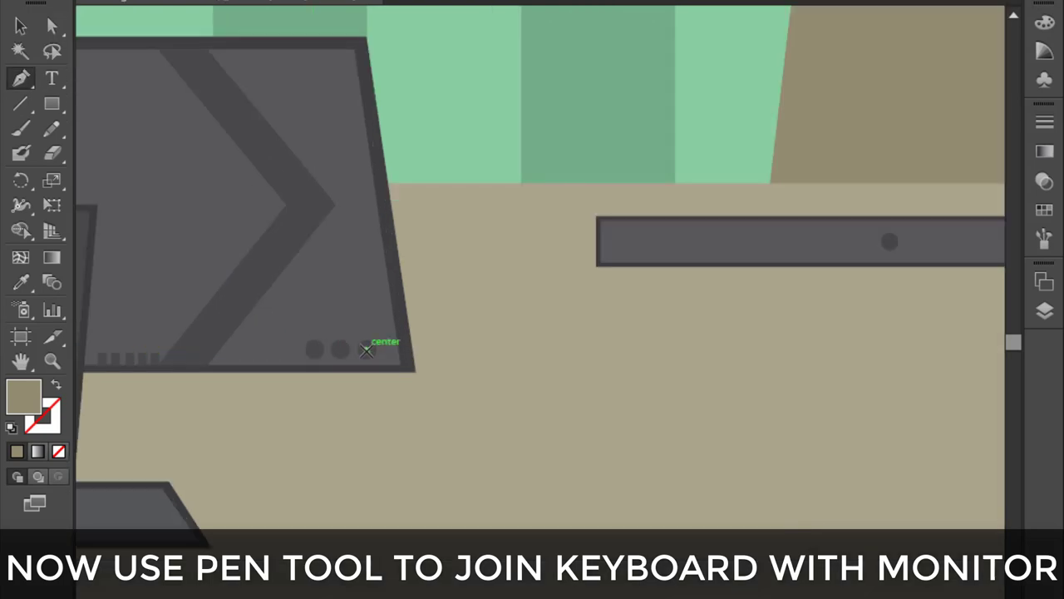
left_click(366, 350)
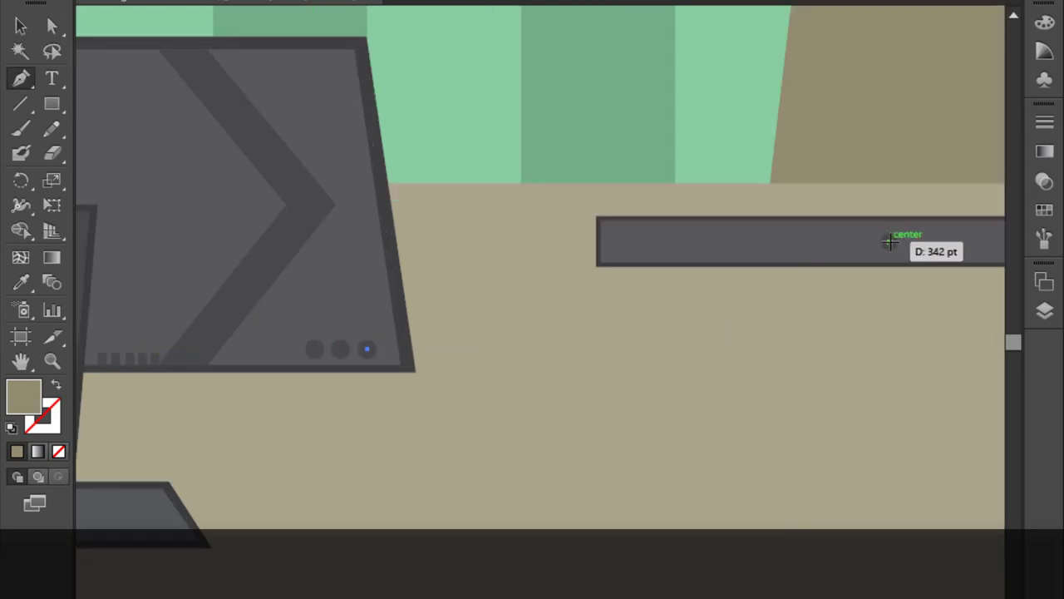
mouse_move(889, 241)
left_mouse_down()
mouse_move(996, 114)
mouse_move(926, 40)
mouse_move(937, 31)
mouse_move(942, 70)
left_mouse_up()
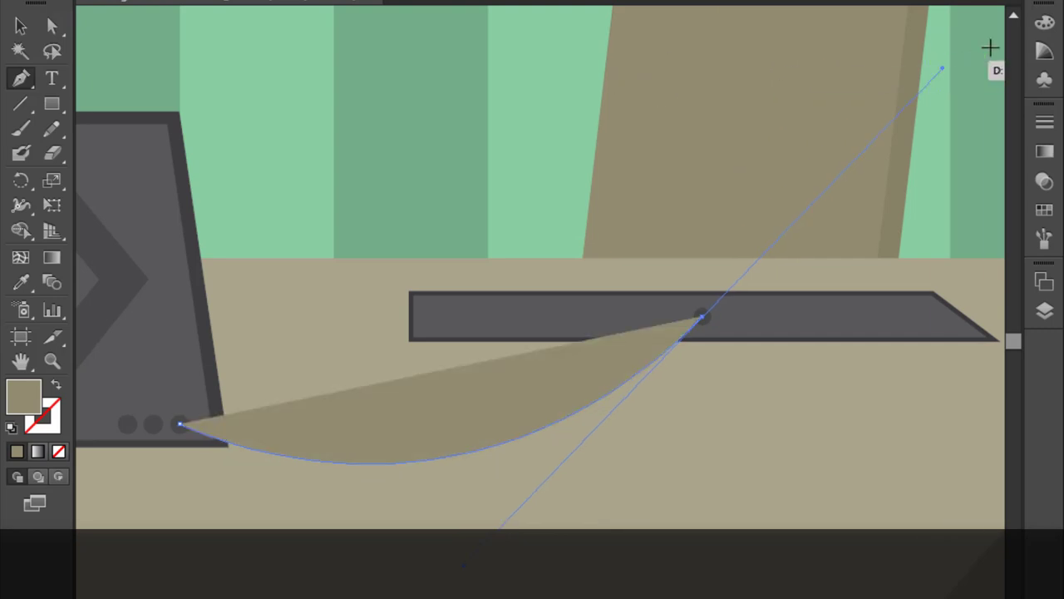
Give the wire no fill, a black stroke and a 3 pt stroke weight
left_click(1045, 22)
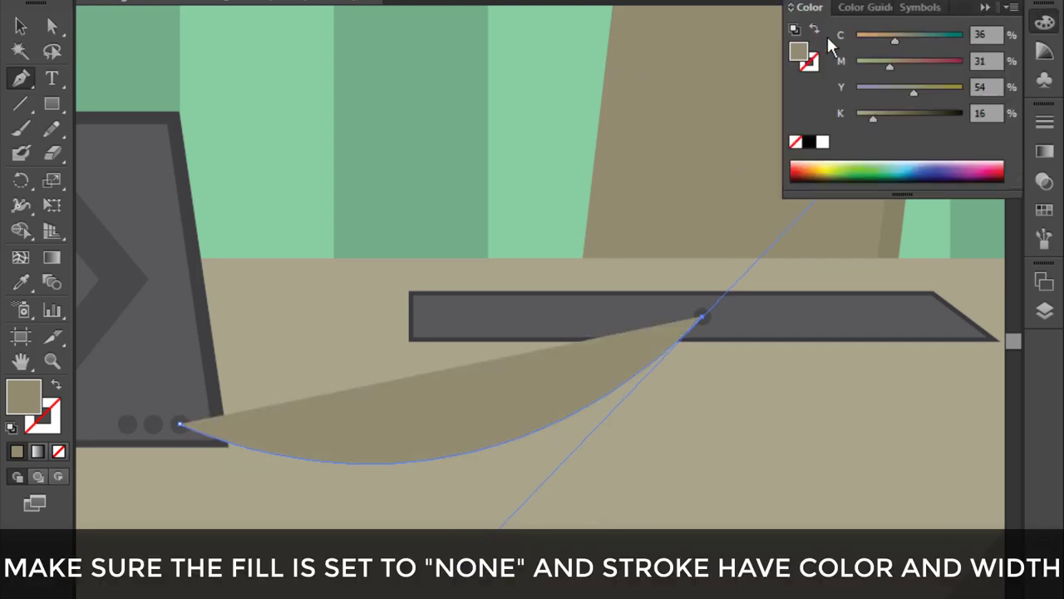
left_click(795, 143)
left_click(810, 143)
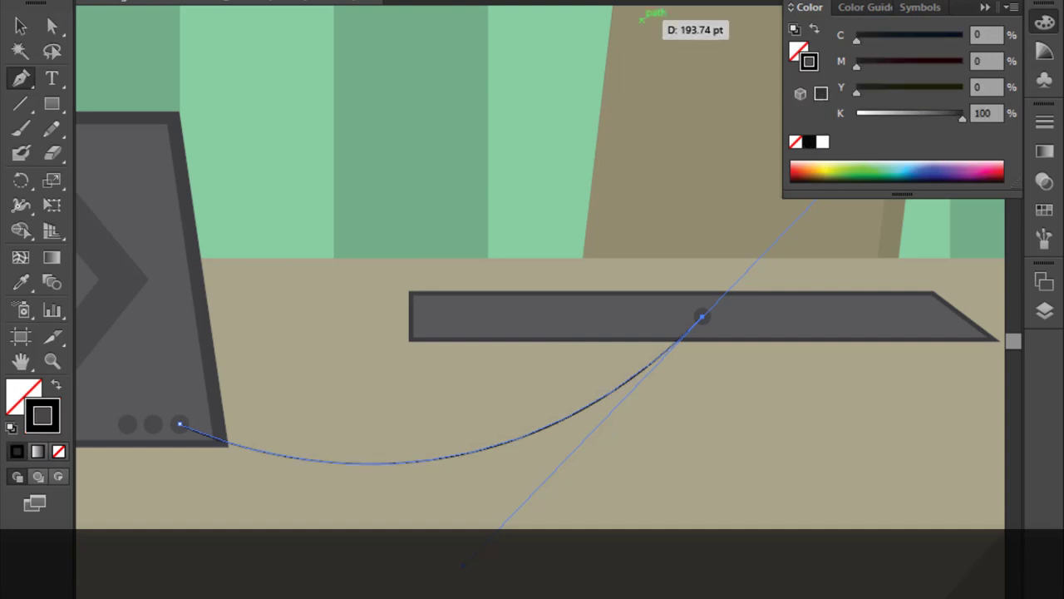
left_click(20, 26)
left_click(285, 67)
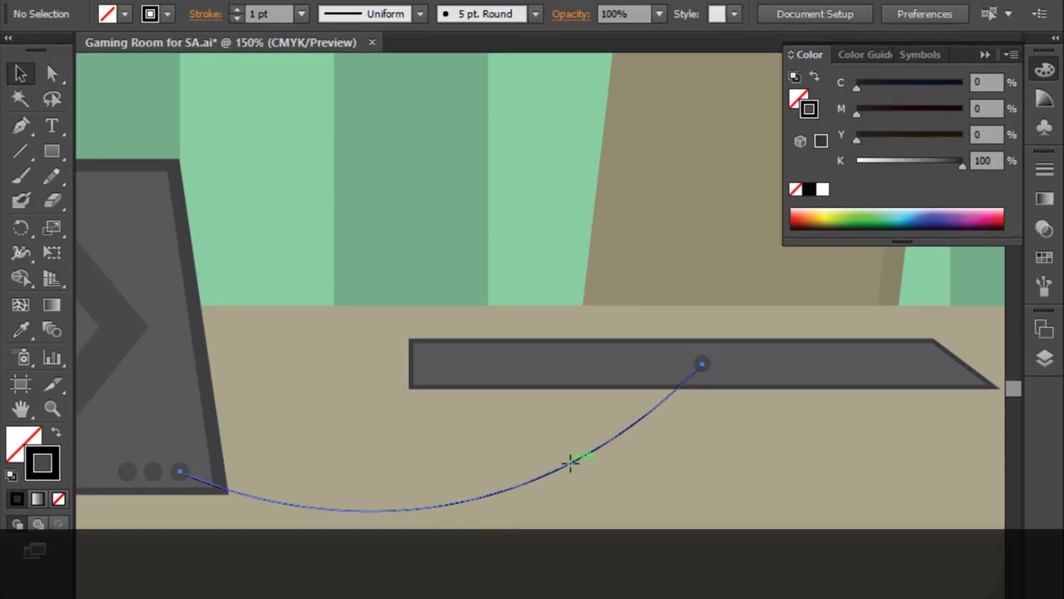
left_click(572, 421)
left_click(301, 50)
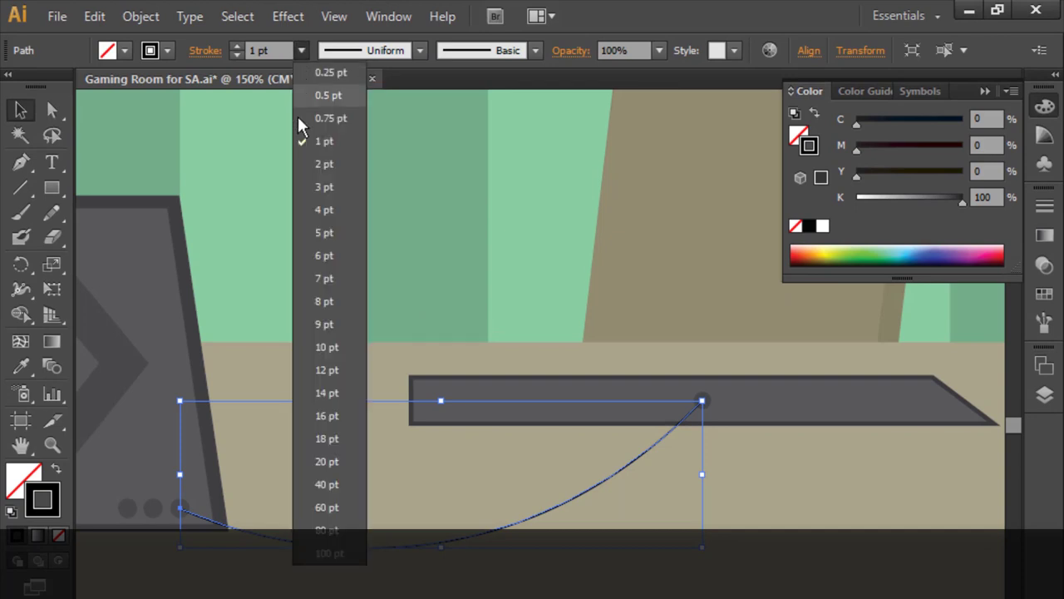
left_click(324, 186)
left_click(348, 191)
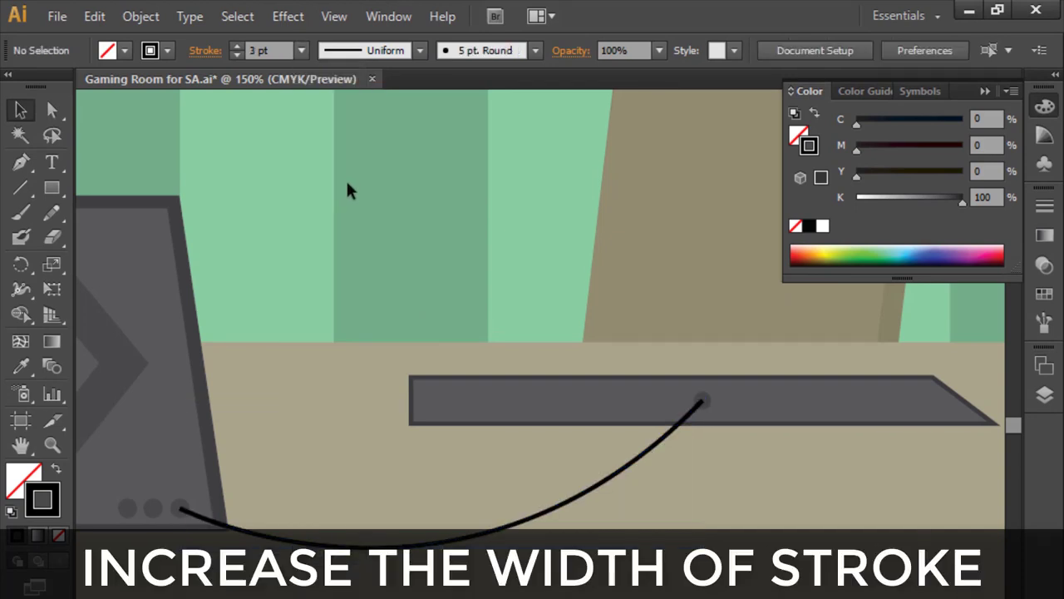
Switch the cable's stroke to Round Cap ends
left_click(645, 459)
left_click(1045, 207)
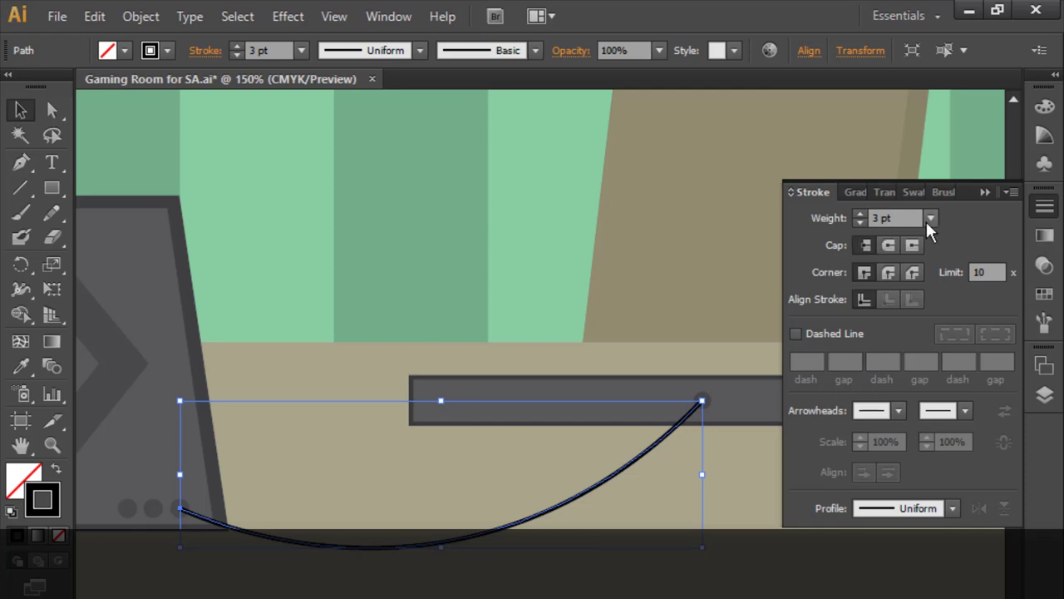
left_click(889, 244)
left_click(673, 177)
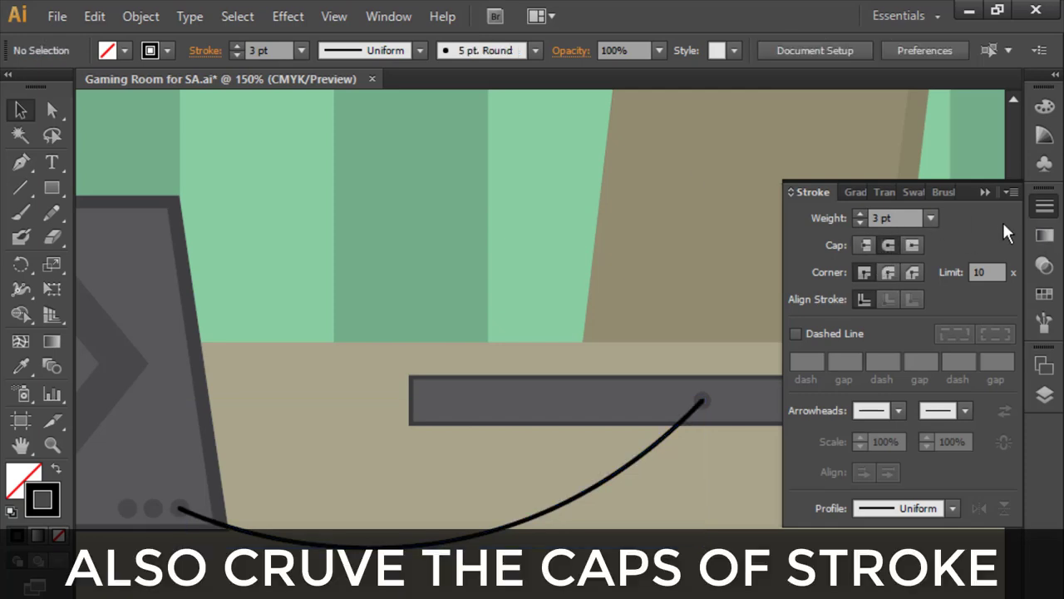
left_click(1045, 208)
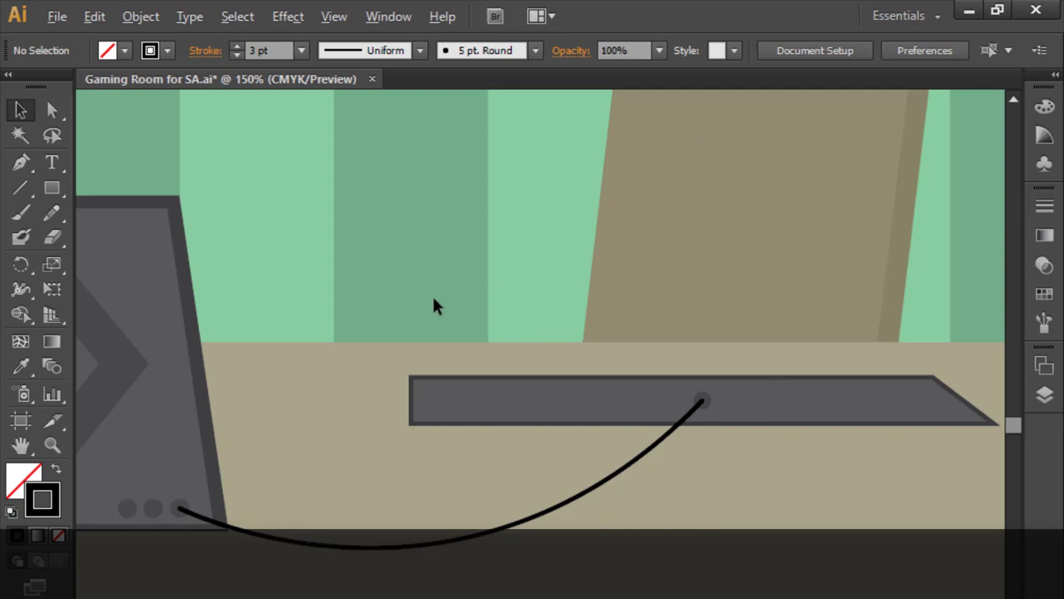
Draw a new pen path running from the monitor downward with a curved end
scroll(332, 295, "down", 3)
scroll(250, 308, "up", 2)
scroll(365, 429, "up", 2)
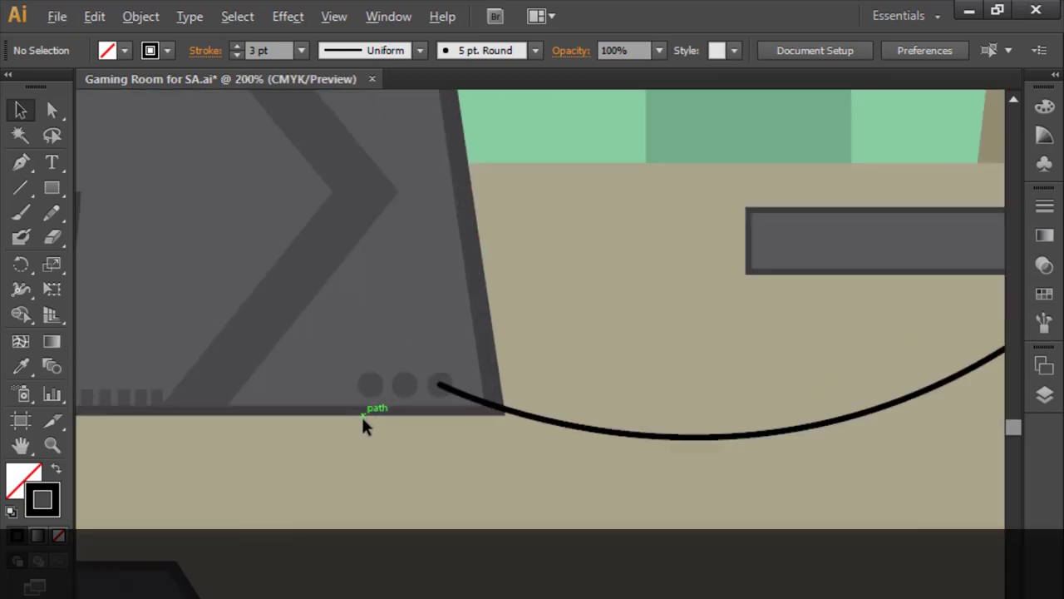
scroll(325, 307, "down", 1)
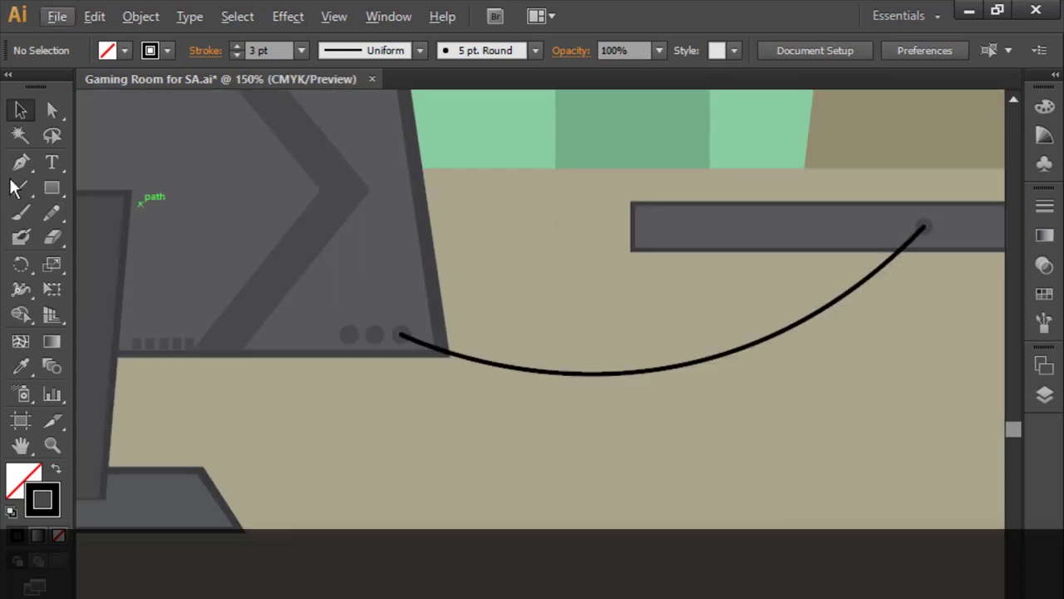
left_click(21, 164)
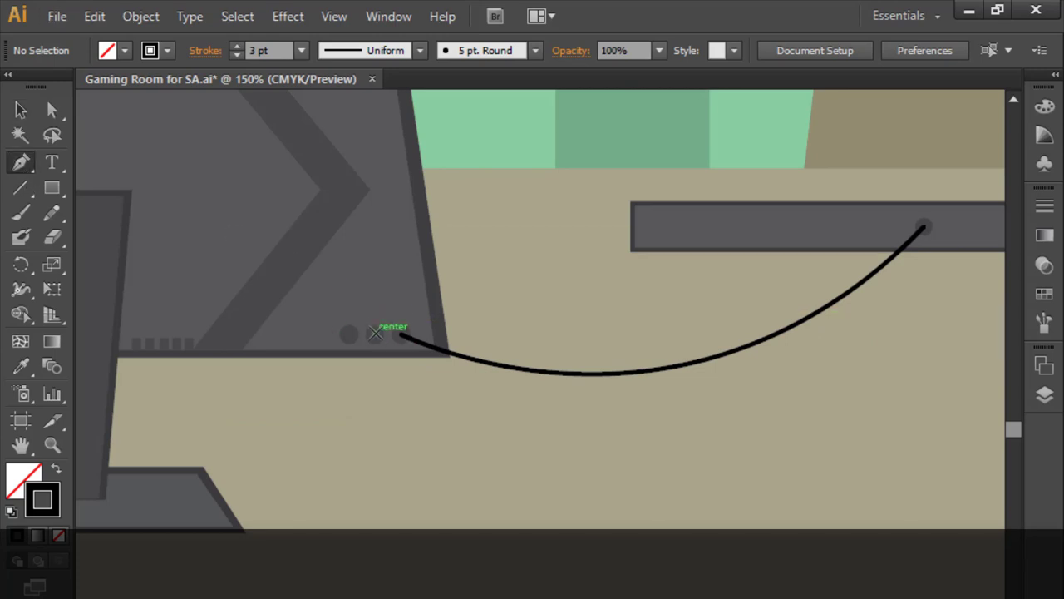
left_click(374, 334)
mouse_move(358, 516)
left_mouse_down()
mouse_move(337, 529)
mouse_move(375, 481)
left_mouse_up()
Add a midway anchor and bend the cable into a wavy shape
left_click(366, 176)
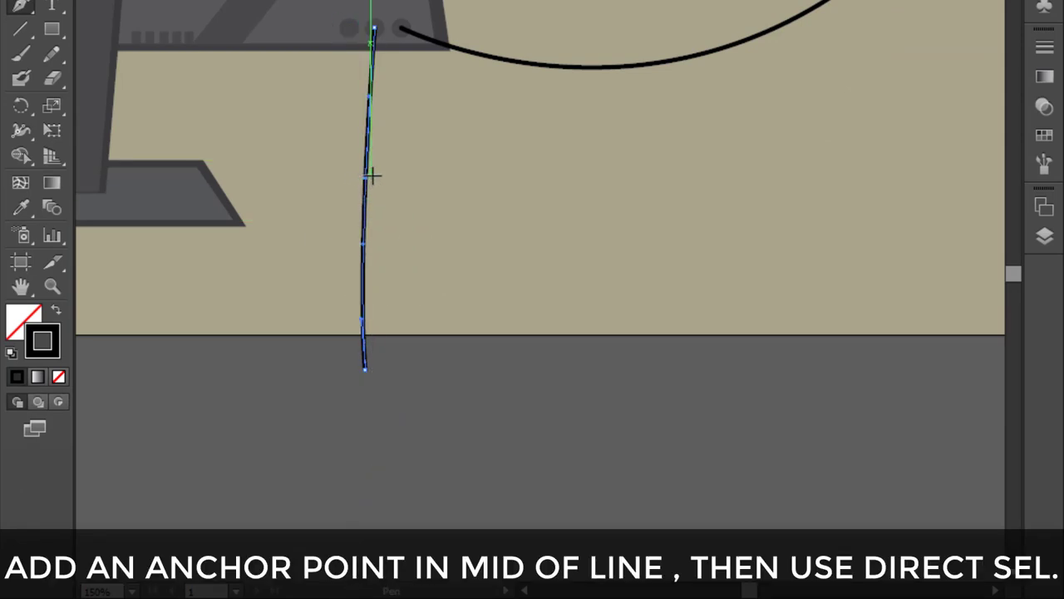
mouse_move(430, 183)
left_mouse_down()
mouse_move(444, 219)
mouse_move(422, 313)
left_mouse_up()
left_click(23, 15)
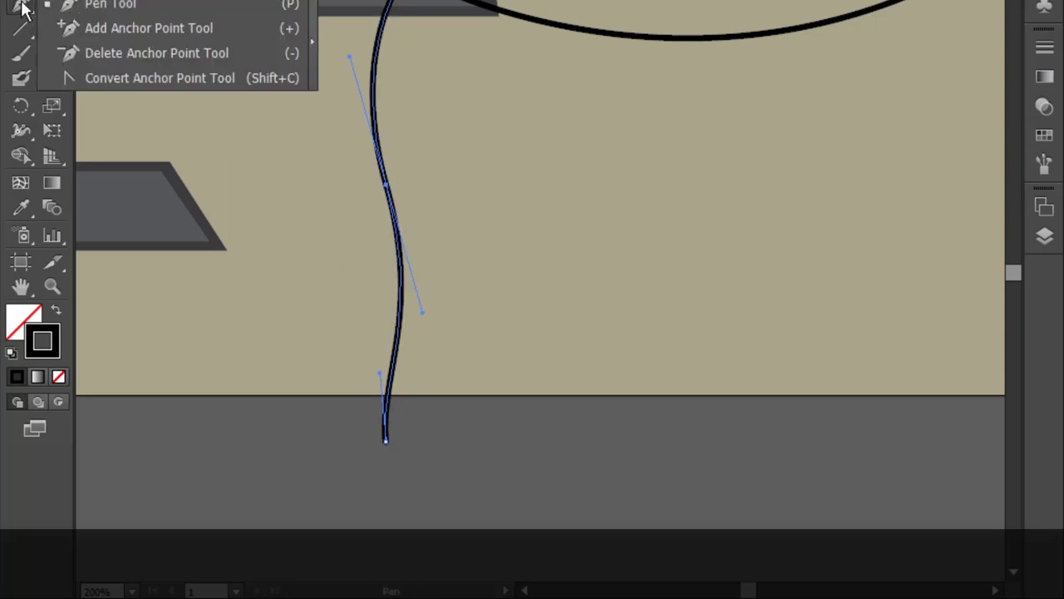
left_click(537, 434, "ctrl")
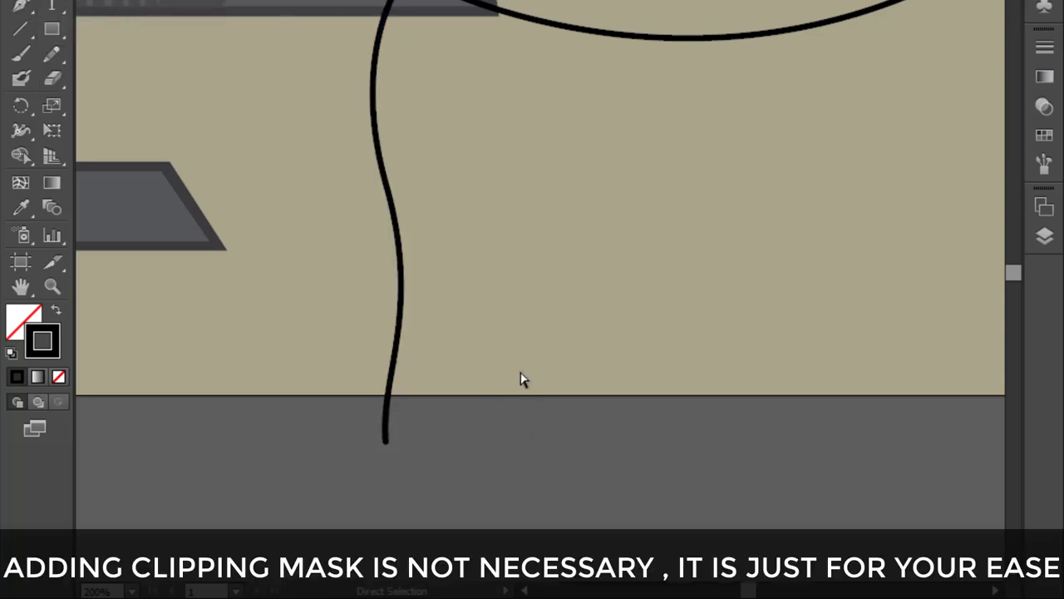
Adjust the cable's bottom end so it rests on the floor line
scroll(397, 430, "up", 1)
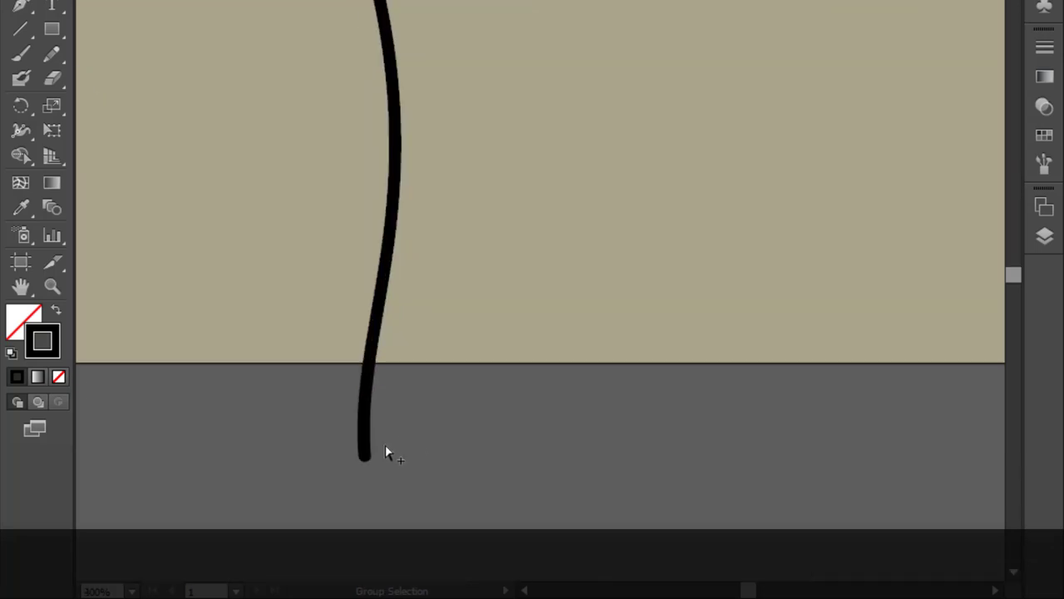
mouse_move(364, 458)
left_mouse_down()
mouse_move(371, 360)
mouse_move(349, 353)
mouse_move(350, 379)
left_mouse_up()
left_click(430, 424)
scroll(335, 367, "up", 4)
left_click(408, 399)
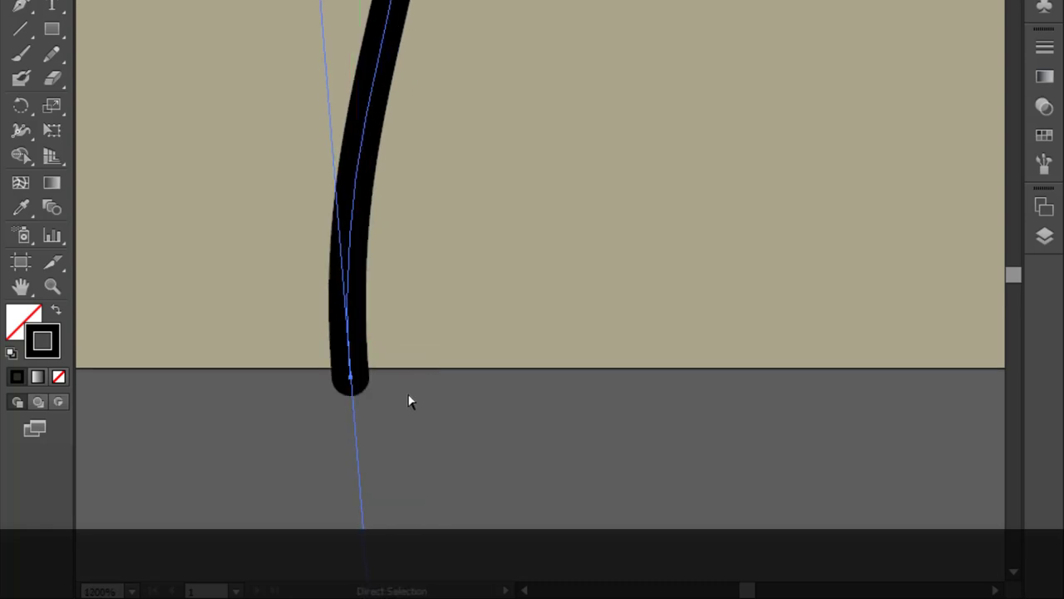
scroll(261, 145, "down", 5)
scroll(252, 111, "up", 1)
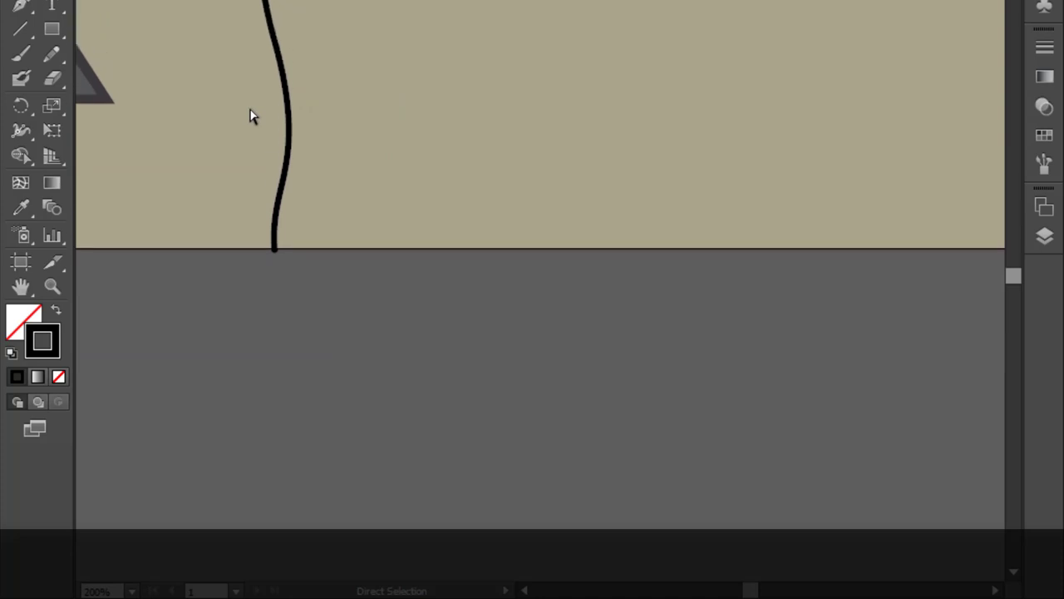
scroll(252, 113, "down", 1)
scroll(247, 113, "down", 1)
scroll(245, 107, "down", 1)
scroll(238, 66, "down", 1)
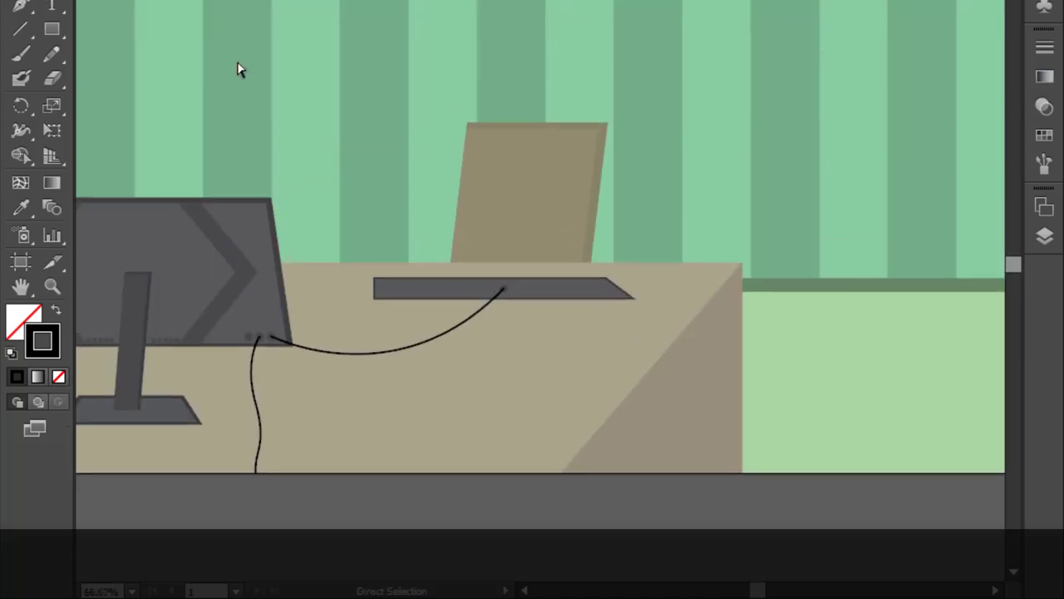
scroll(224, 71, "down", 1)
Pan to the whole room, place WIRES below SHADOWS and target the SHADOWS layer
left_click(21, 286)
mouse_move(158, 126)
left_mouse_down()
mouse_move(235, 233)
mouse_move(212, 265)
left_mouse_up()
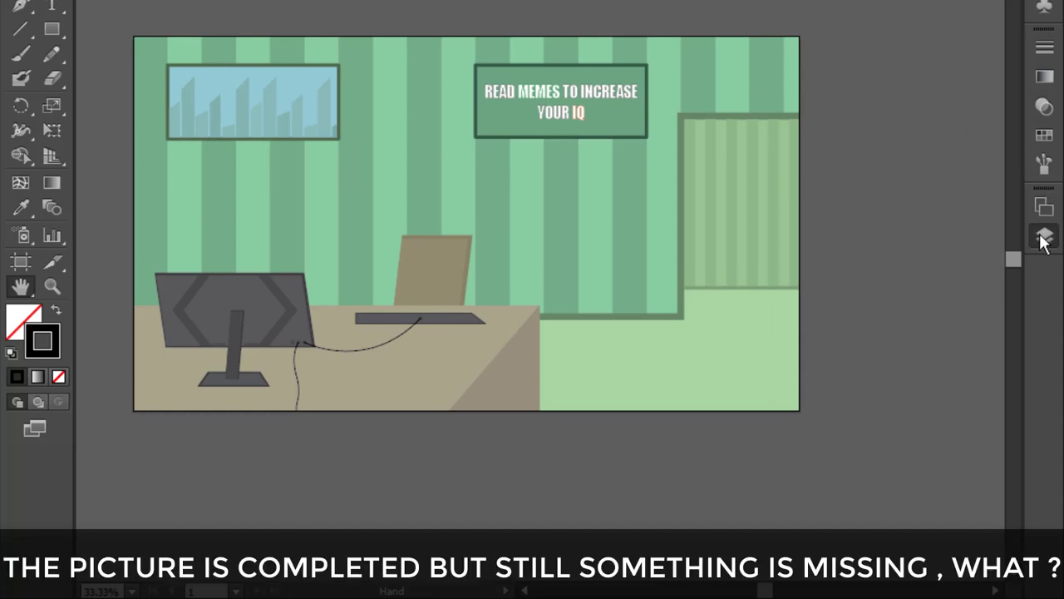
left_click(1045, 236)
left_click_drag(879, 220, 883, 251)
left_click(904, 217)
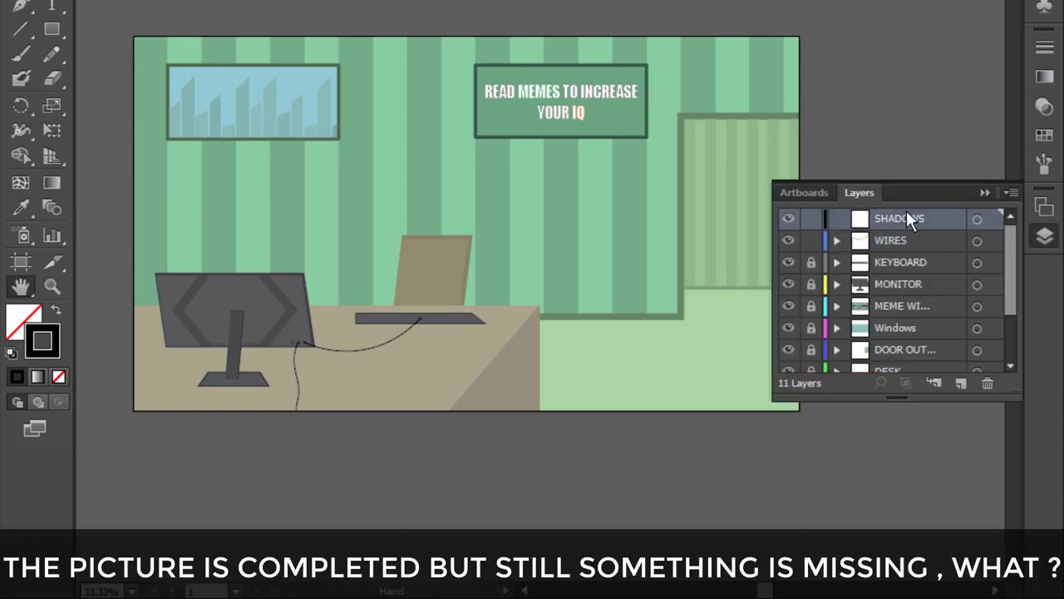
left_click(987, 383)
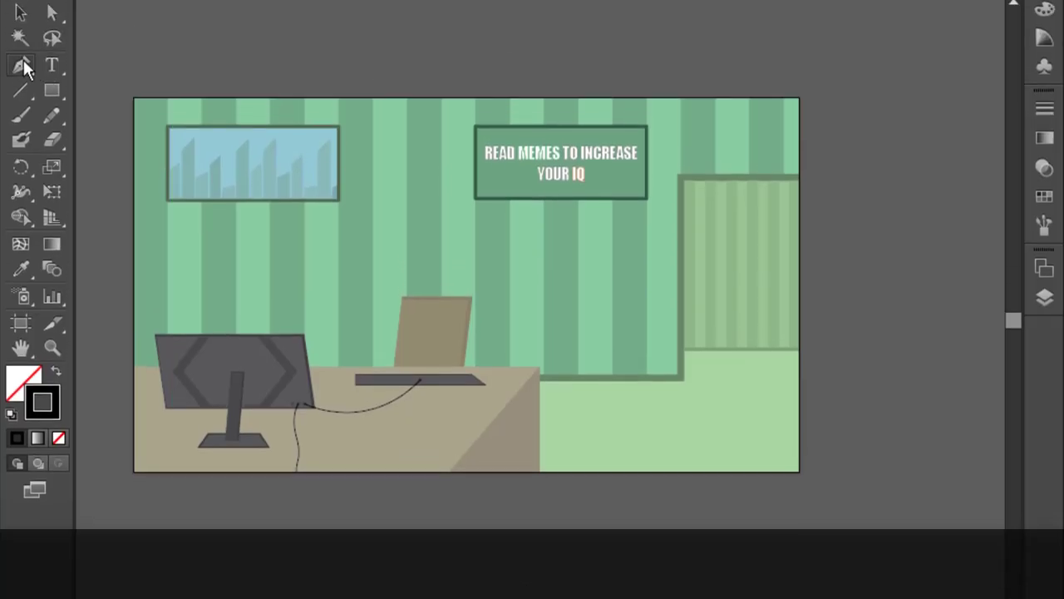
left_click_drag(21, 77, 105, 82)
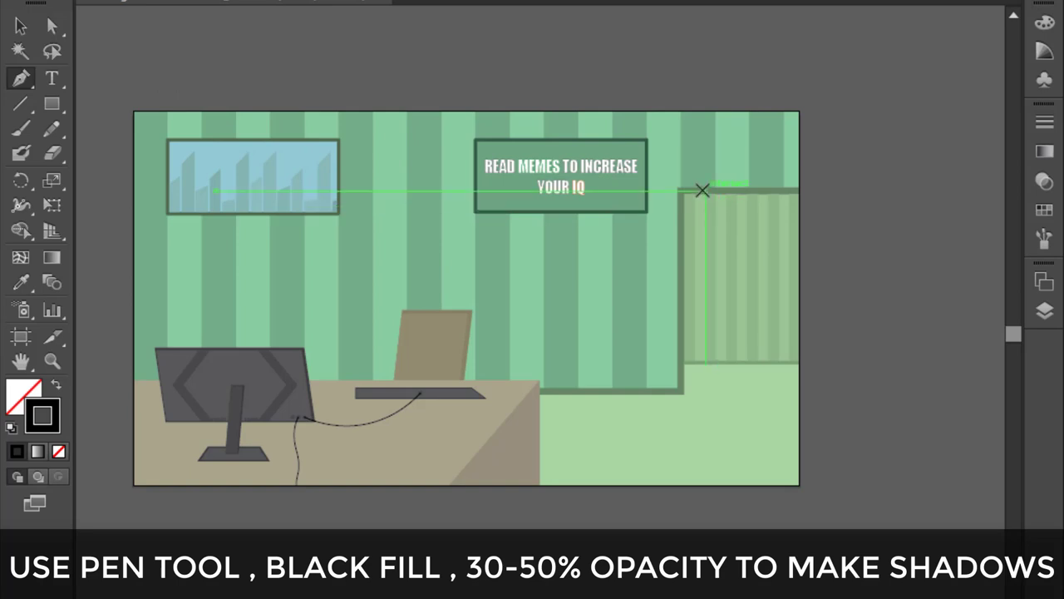
Zoom in on the meme board and hide it in the Layers list to find its layer
scroll(665, 171, "up", 2)
scroll(627, 124, "up", 1)
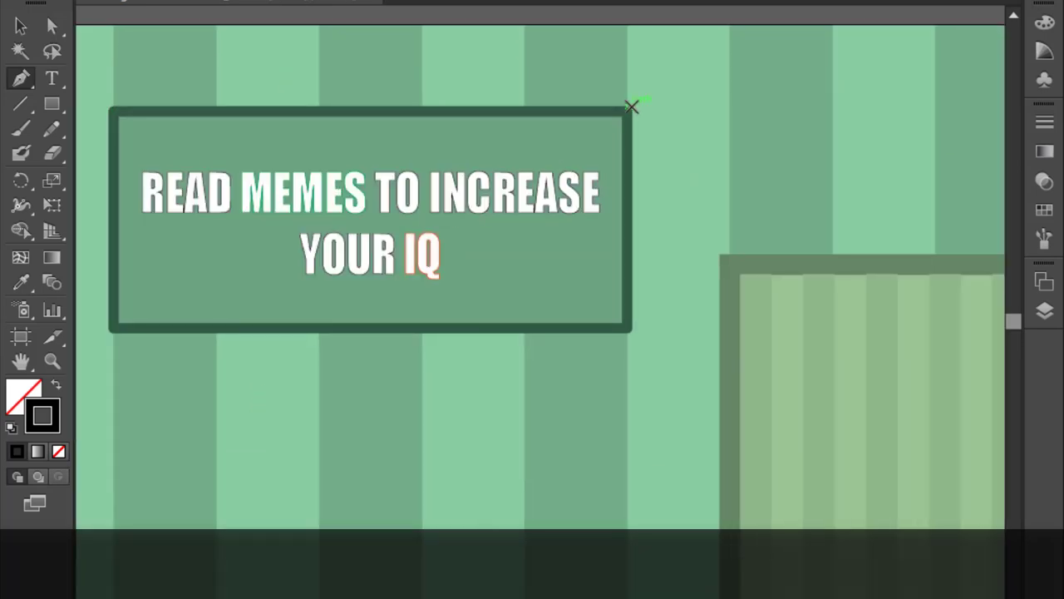
left_click(21, 26)
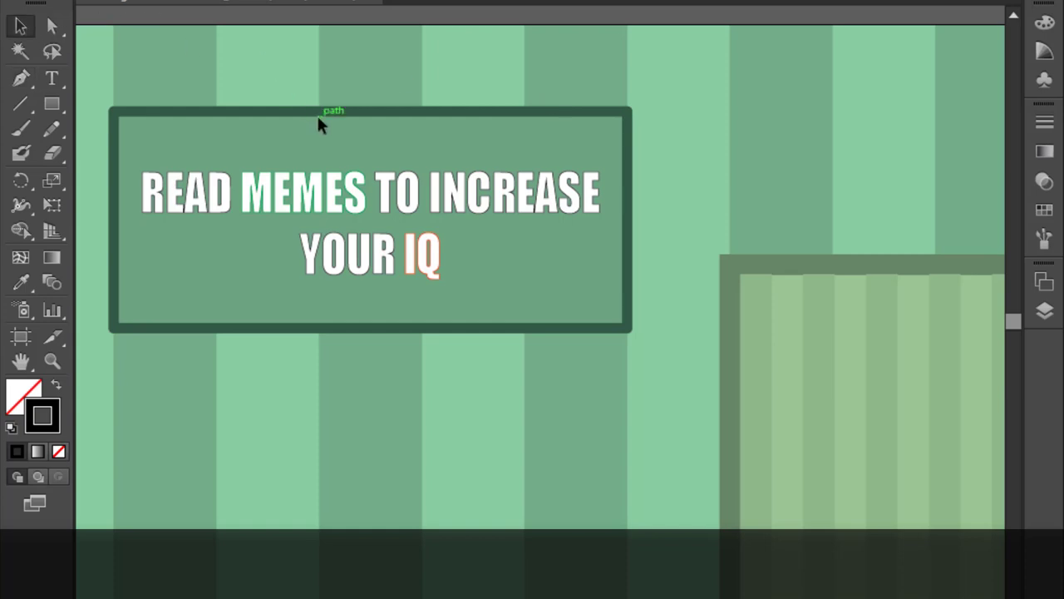
left_click(1044, 311)
scroll(892, 349, "down", 3)
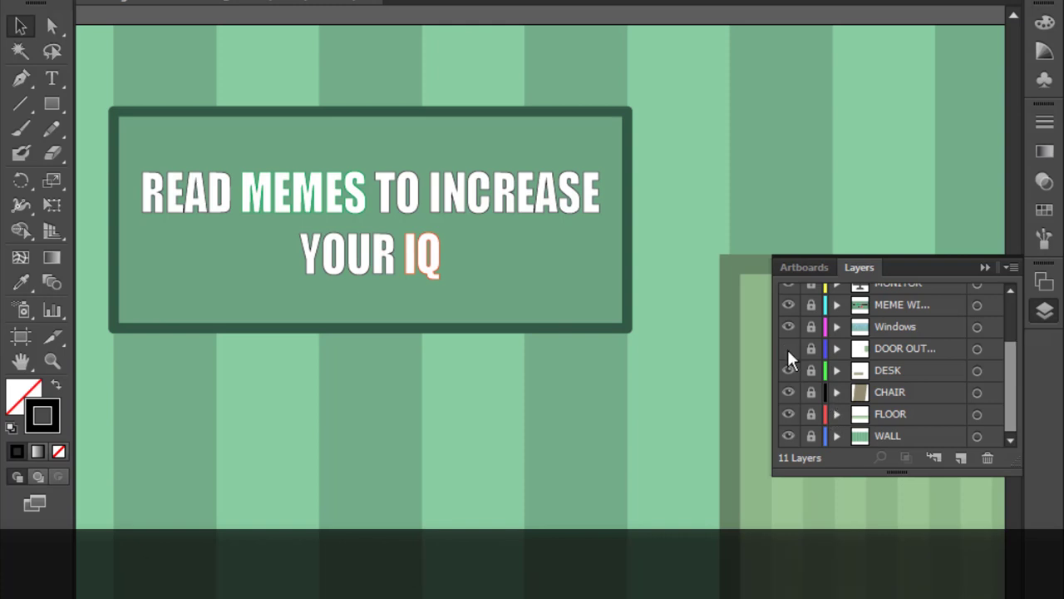
scroll(841, 353, "up", 3)
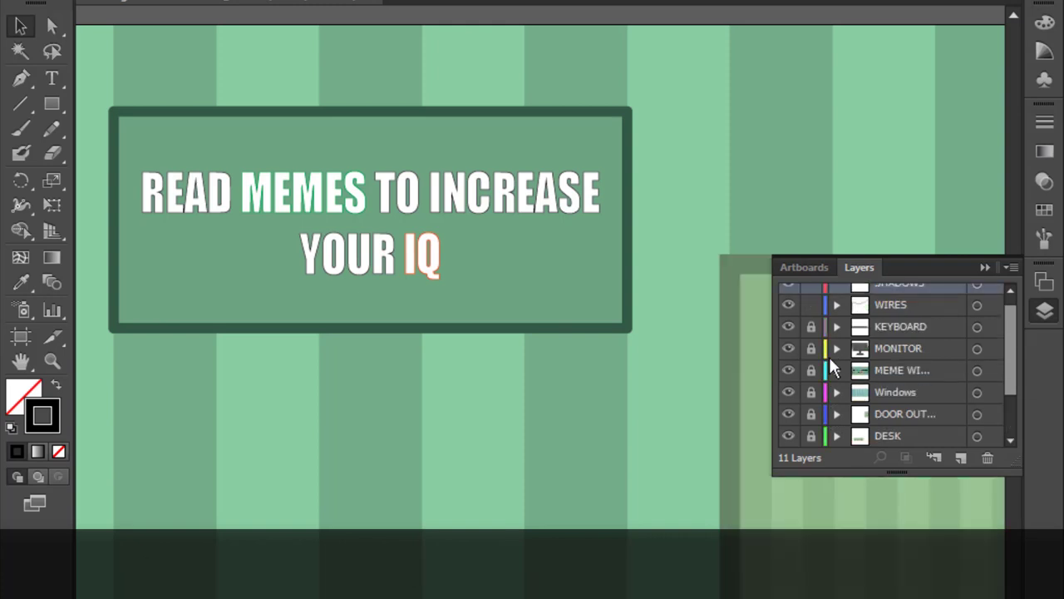
left_click(789, 370)
Unhide the meme board, expand its layer, and duplicate the sign slightly down and right
left_click(900, 370)
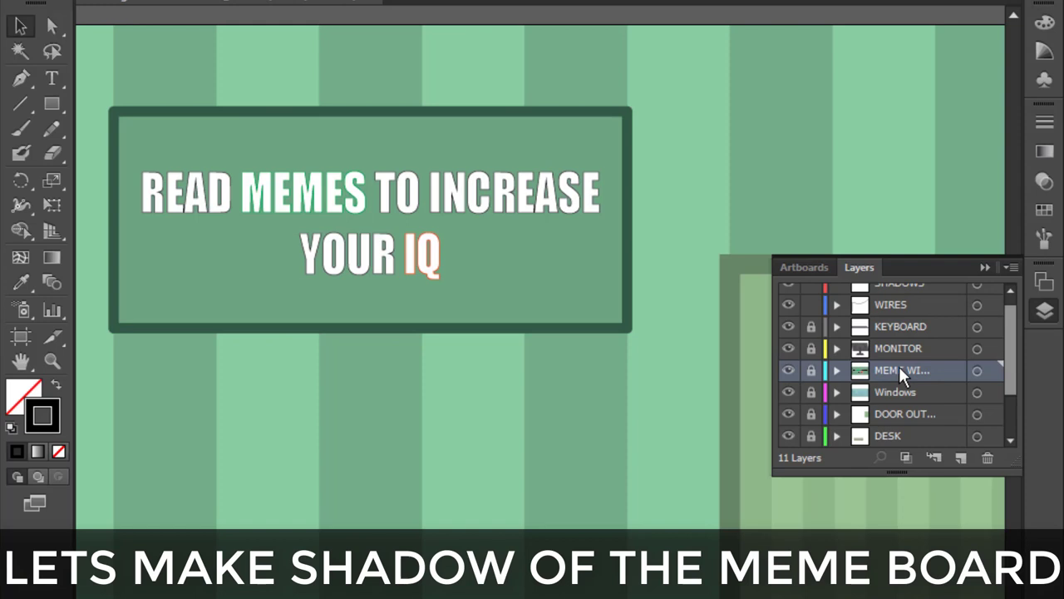
left_click(837, 371)
left_click(889, 412)
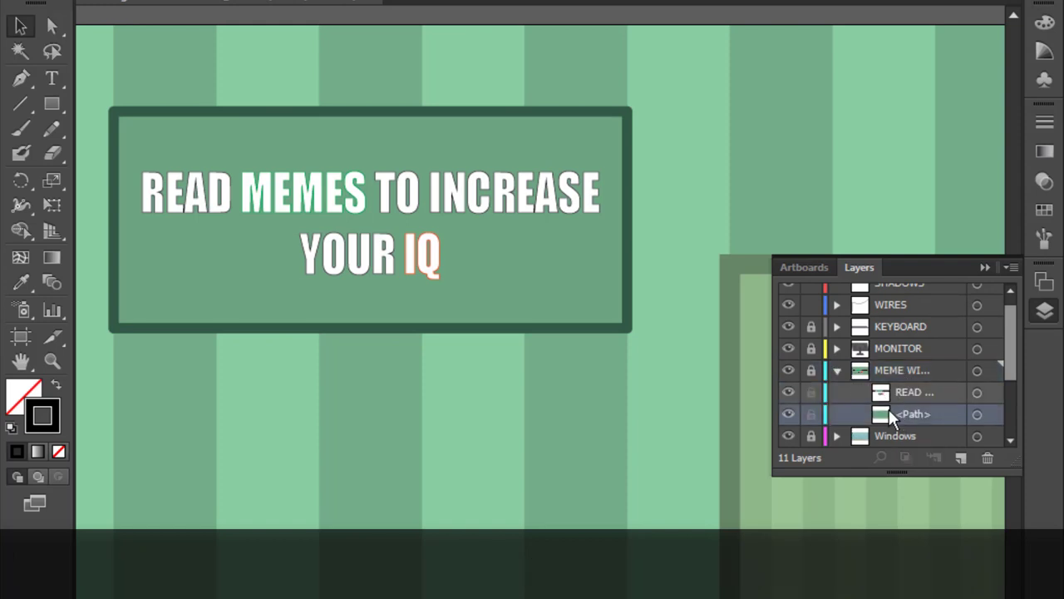
left_click(900, 393)
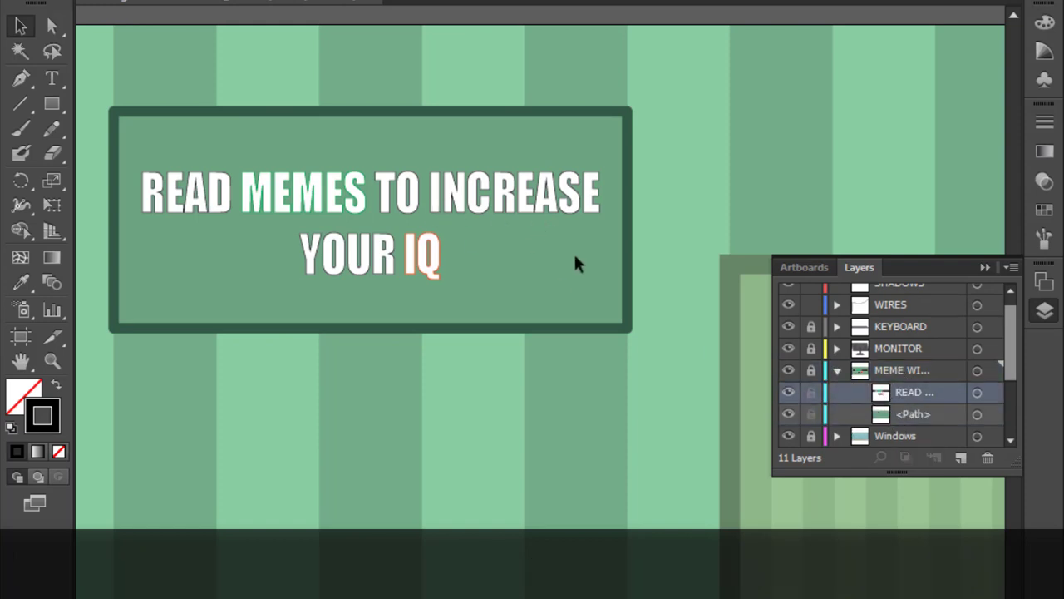
left_click(548, 241)
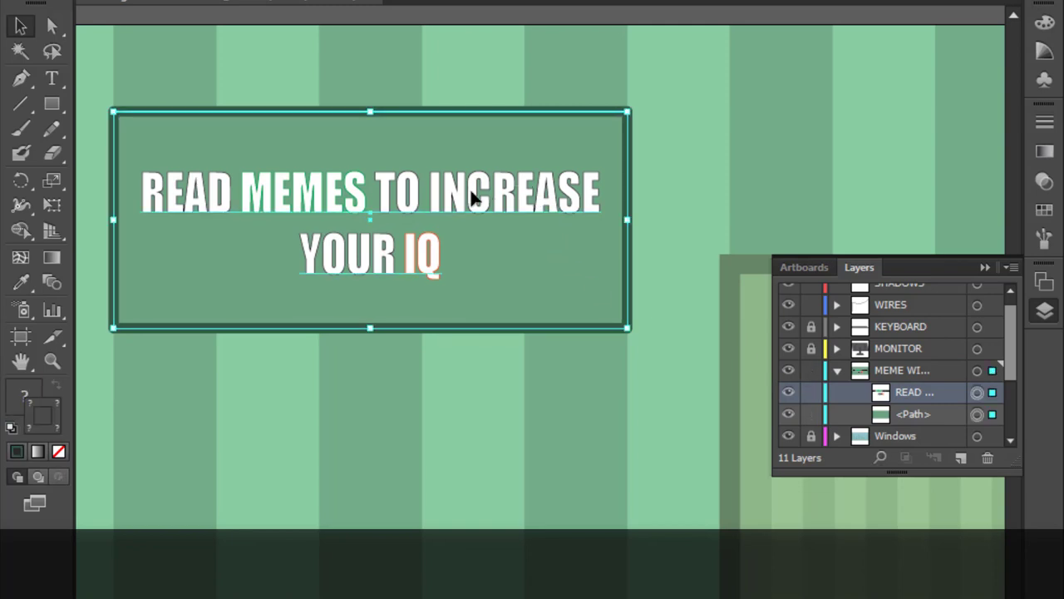
left_click(921, 424)
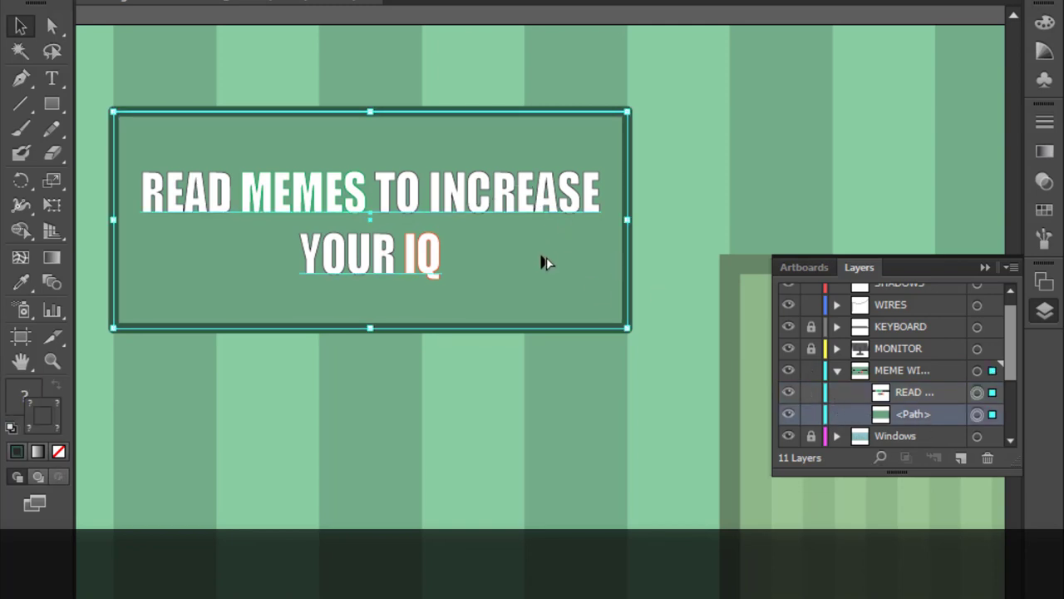
left_click_drag(546, 263, 561, 269)
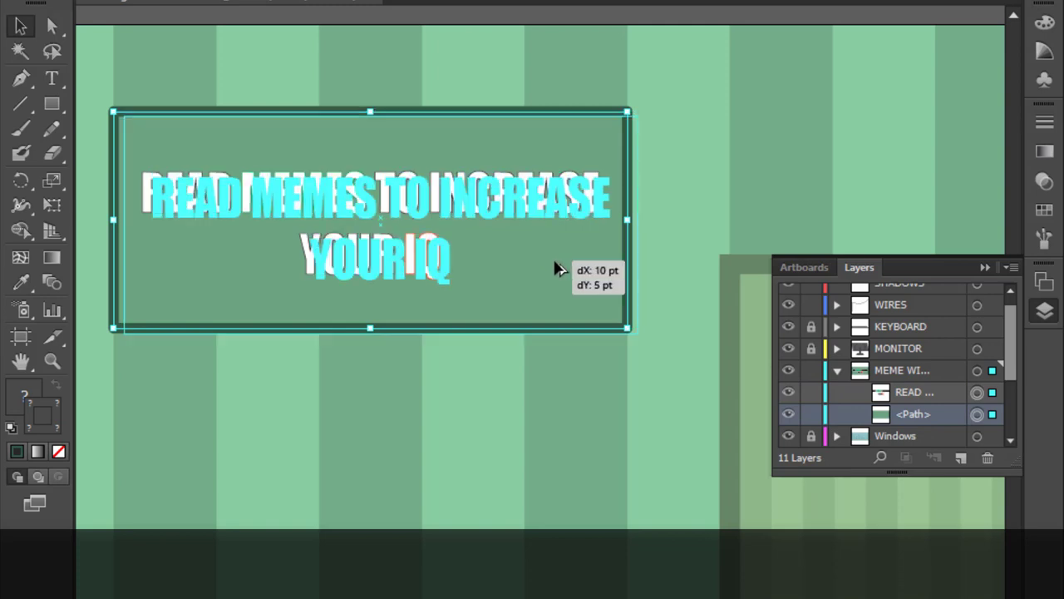
Bring the original sign in front of its copy and restack the READ text above its path
left_click(466, 112)
right_click(466, 114)
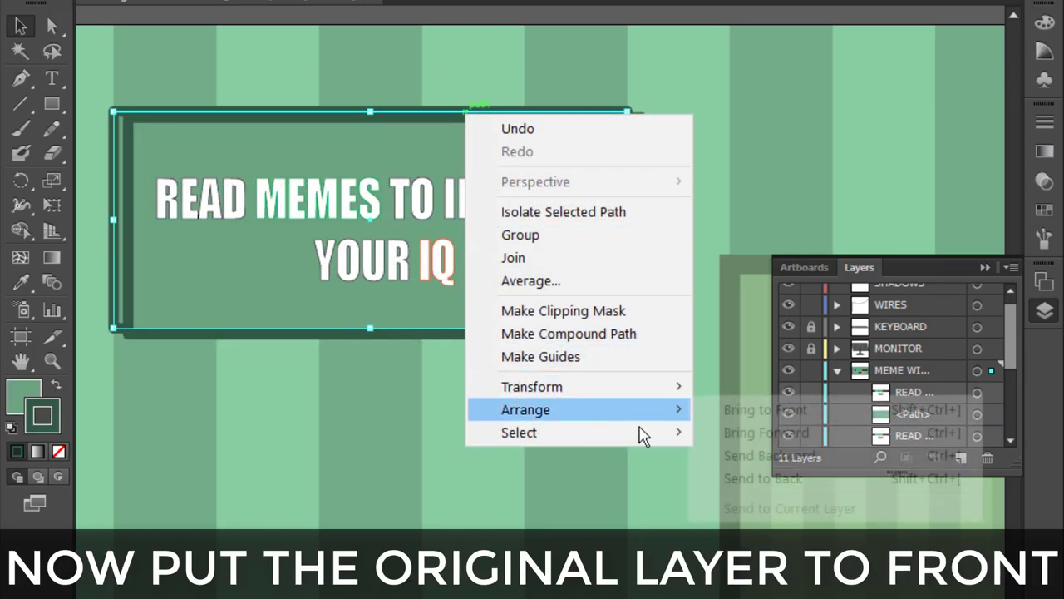
left_click(761, 410)
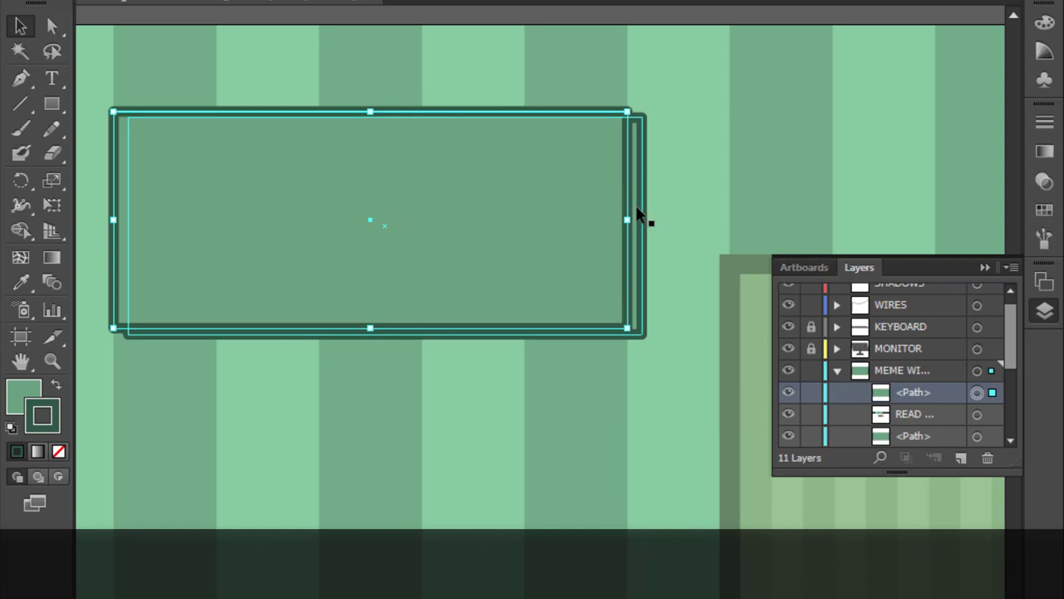
left_click_drag(919, 414, 902, 384)
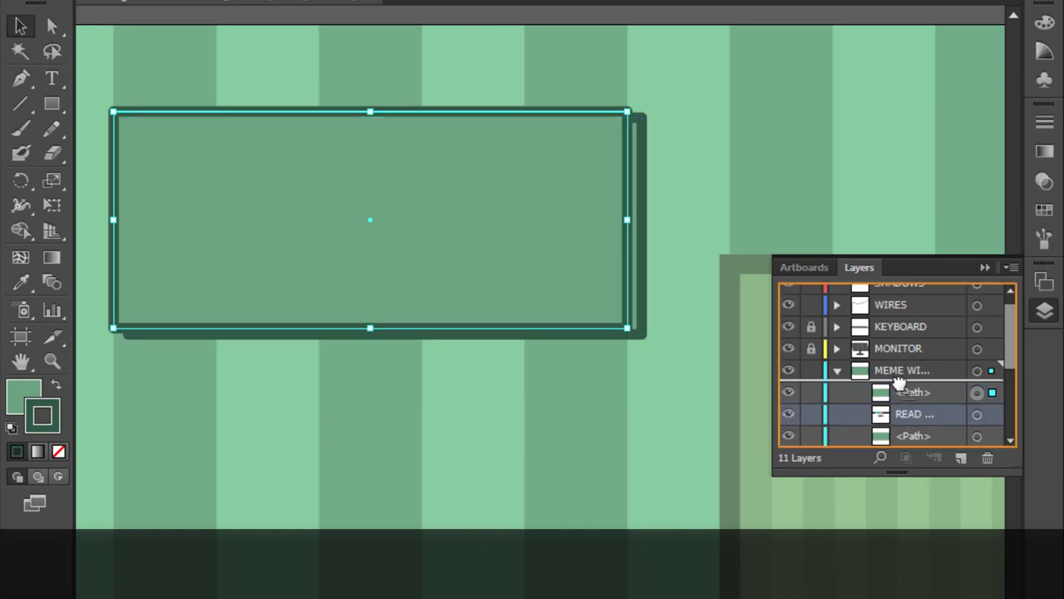
left_click(908, 428)
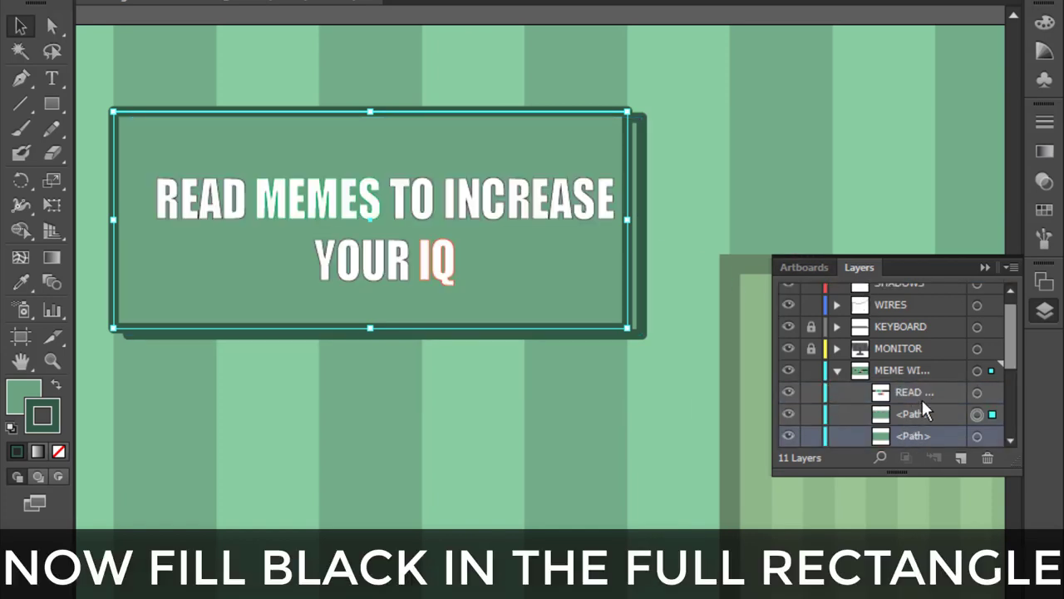
left_click(637, 2)
Set the stroke to pure black and fill the sign's framed rectangle with black
left_click(1044, 23)
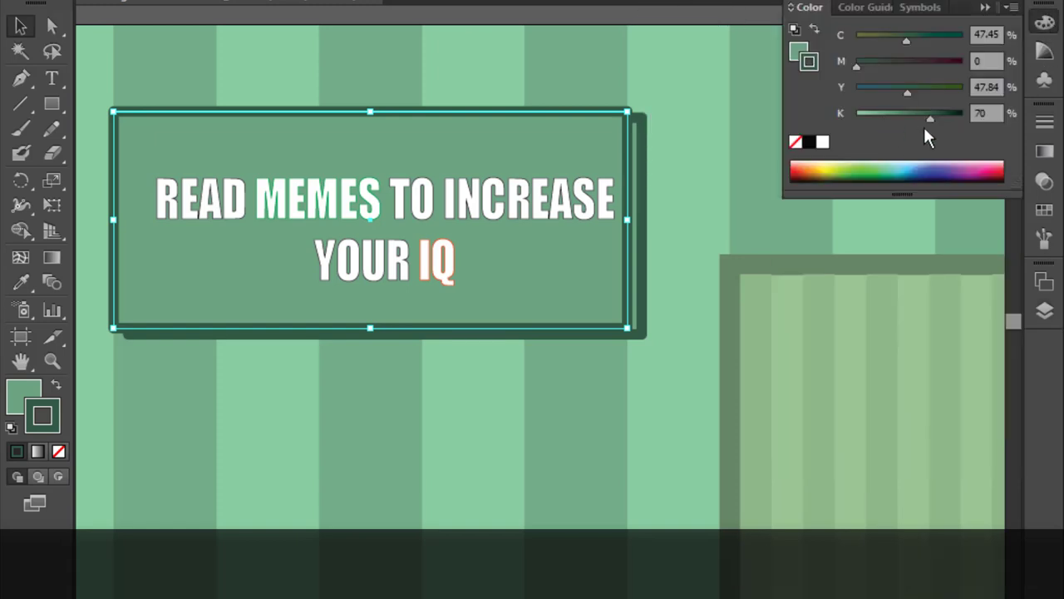
mouse_move(925, 119)
left_mouse_down()
mouse_move(964, 119)
mouse_move(931, 119)
left_mouse_up()
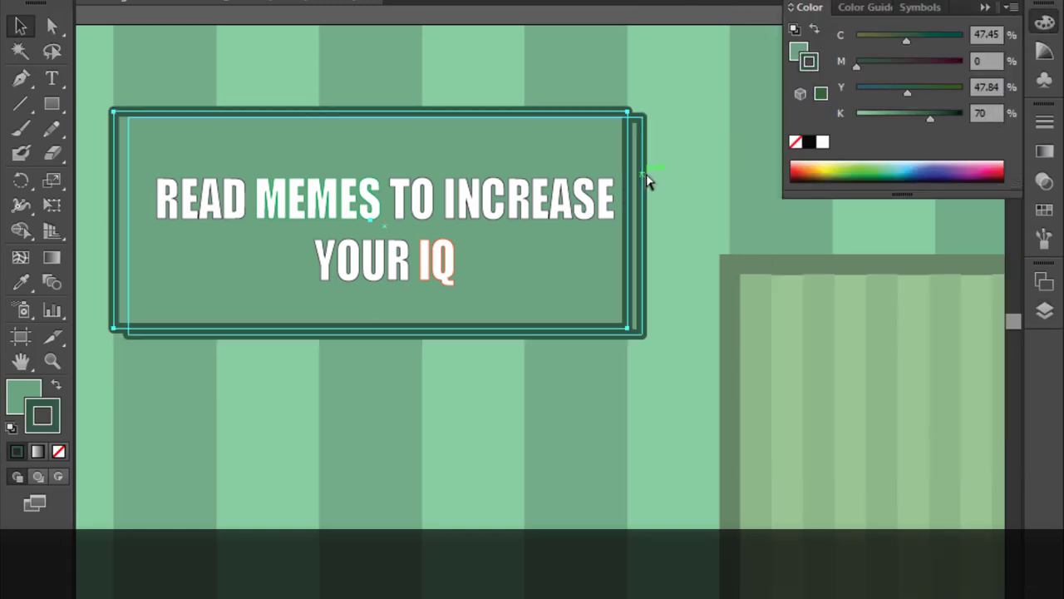
left_click(811, 142)
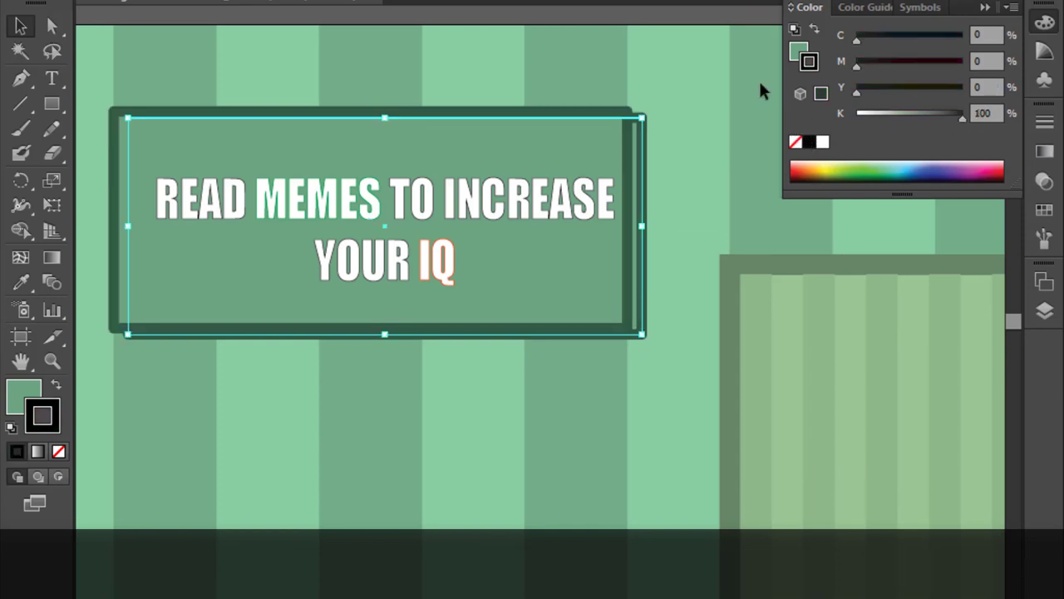
left_click(741, 83)
left_click(634, 143)
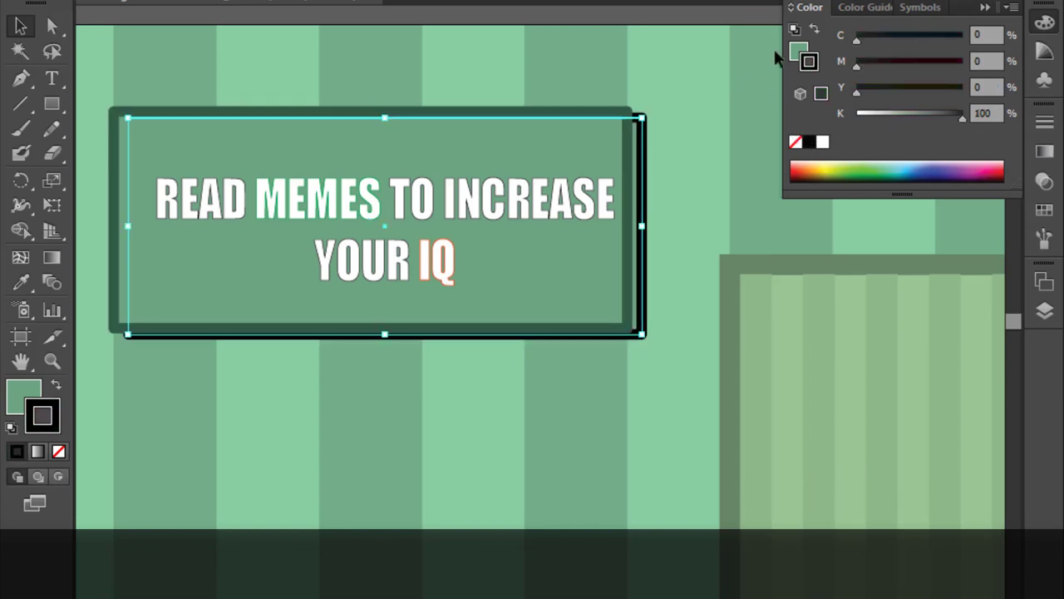
left_click(798, 54)
Paste a black copy of the frame behind the sign and nudge it down-left as an offset
key("ctrl+c")
key("ctrl+b")
left_click(809, 141)
key("Up")
key("Up")
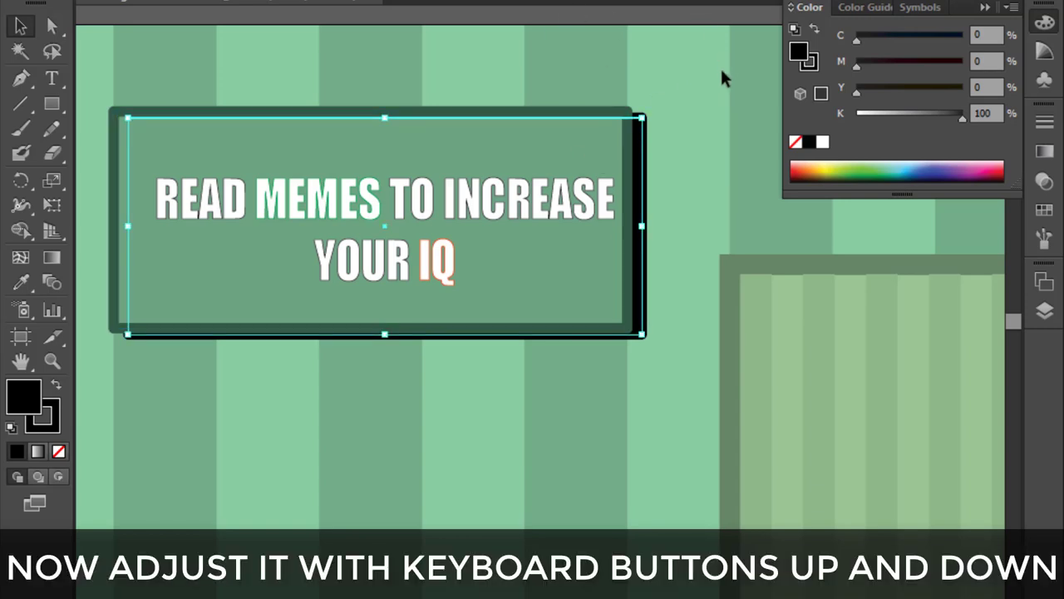
key("Down")
key("Down")
key("Down")
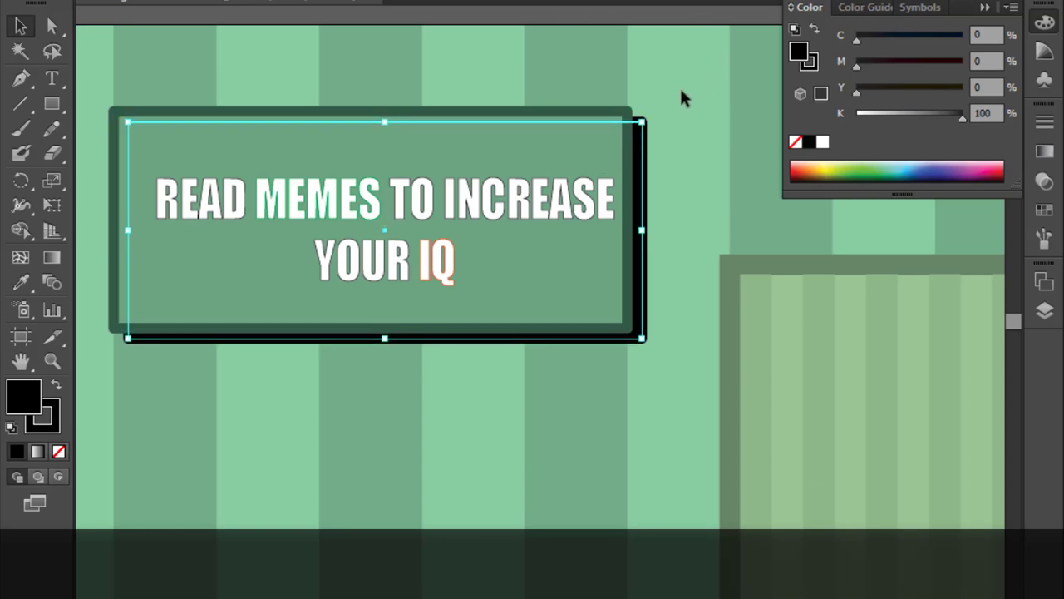
key("Left")
key("Left")
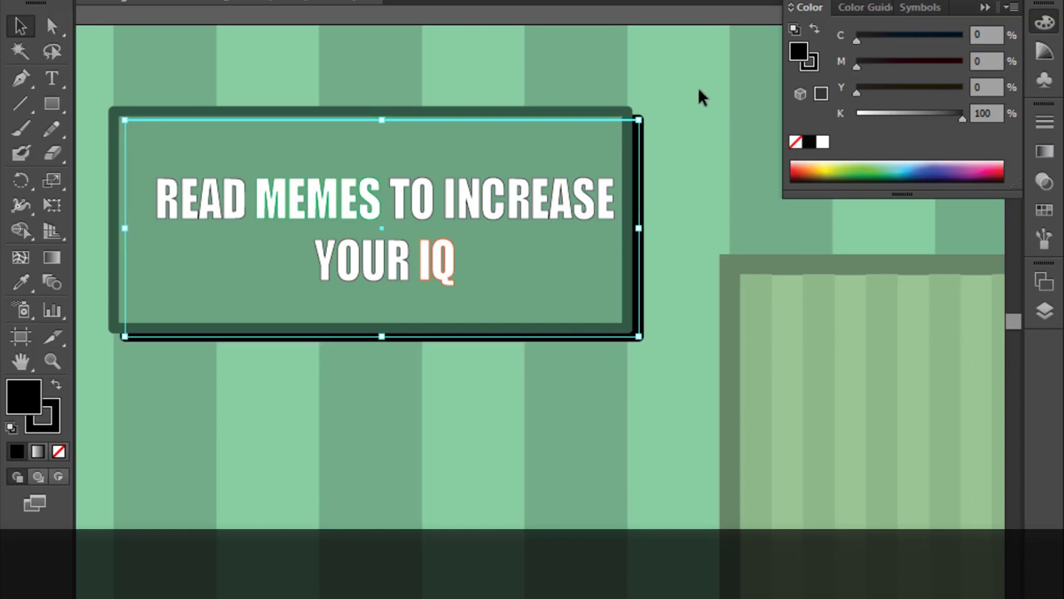
Set the black shadow copy's opacity to 50%
left_click(698, 95)
left_click(629, 166)
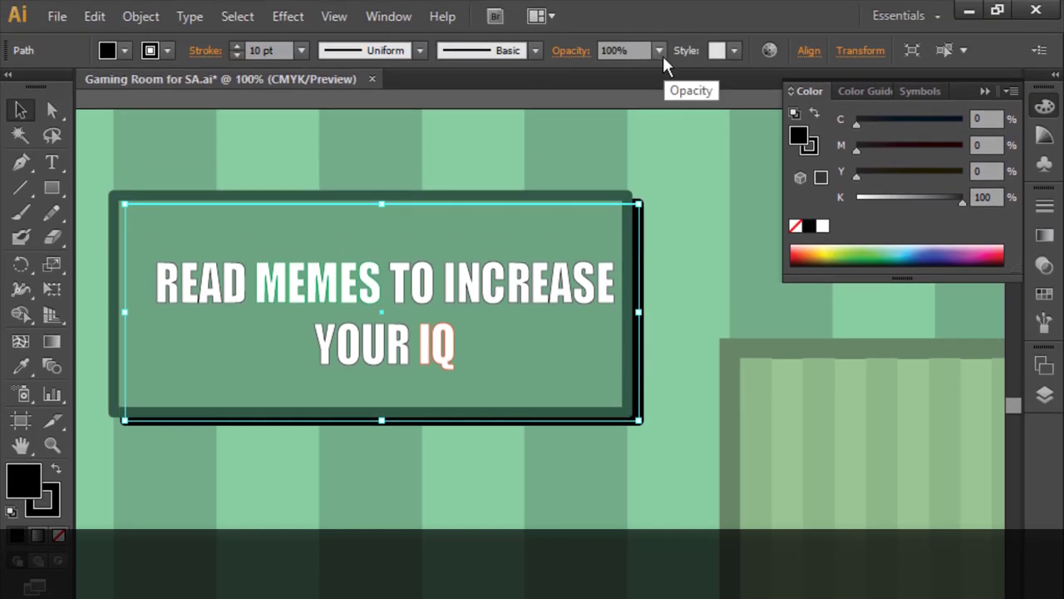
left_click(659, 50)
left_click(682, 188)
left_click(681, 185)
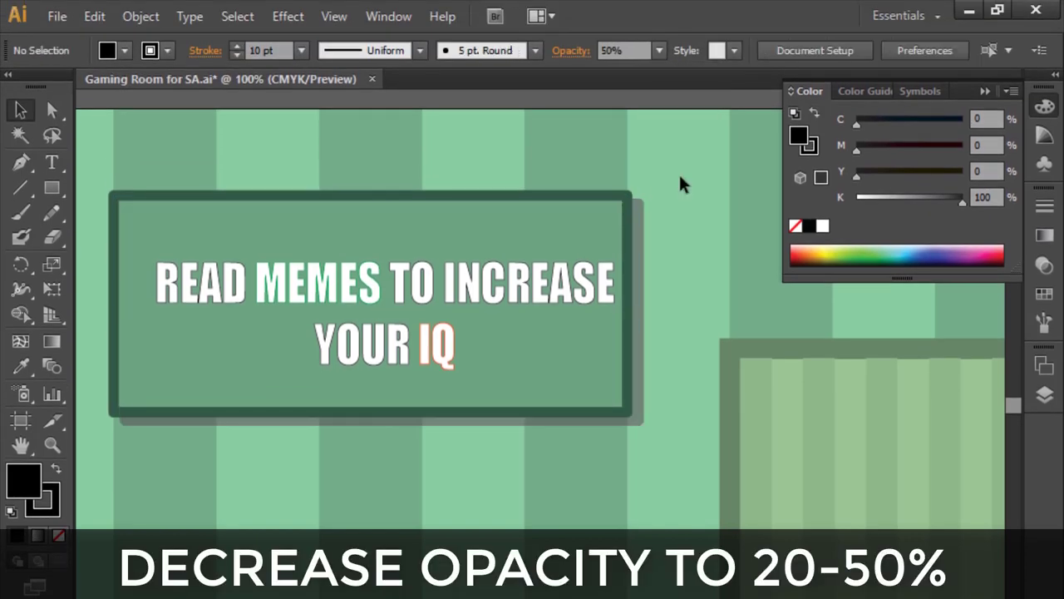
left_click(641, 233)
left_click(682, 214)
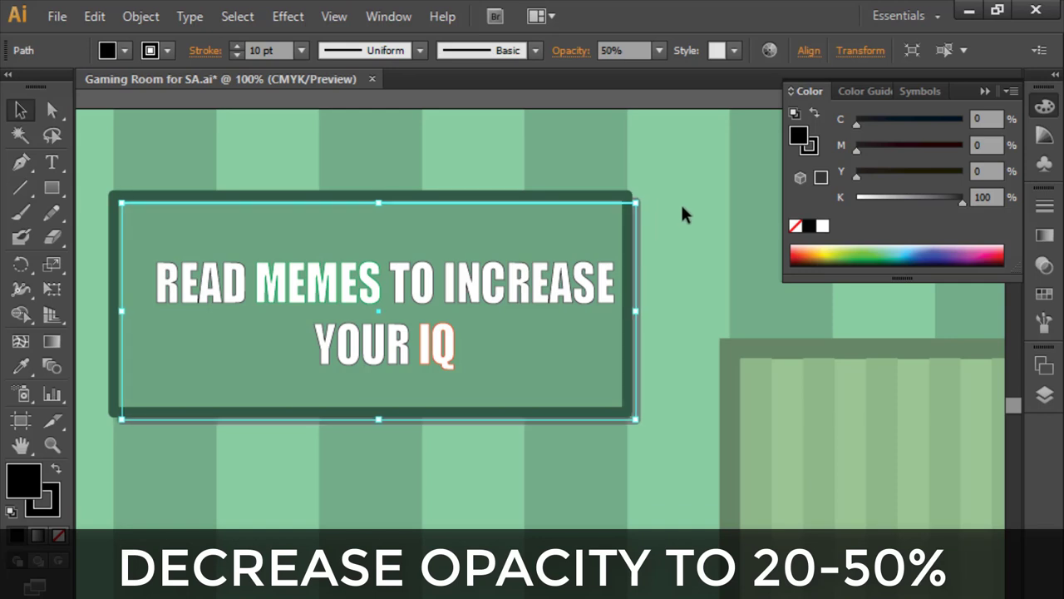
Pan and zoom across the room to the chair, then show the document's layer list
scroll(687, 211, "down", 2, "alt")
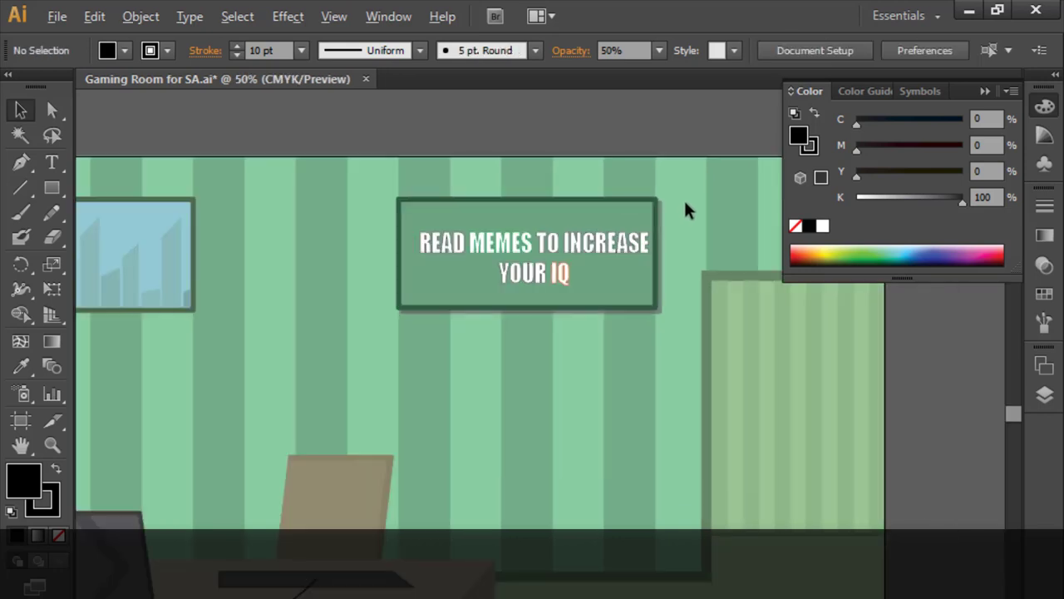
left_click(21, 445)
left_click_drag(158, 390, 323, 411)
mouse_move(270, 323)
left_mouse_down()
mouse_move(339, 373)
mouse_move(318, 333)
mouse_move(425, 408)
mouse_move(408, 357)
mouse_move(338, 329)
left_mouse_up()
scroll(318, 333, "up", 1, "alt")
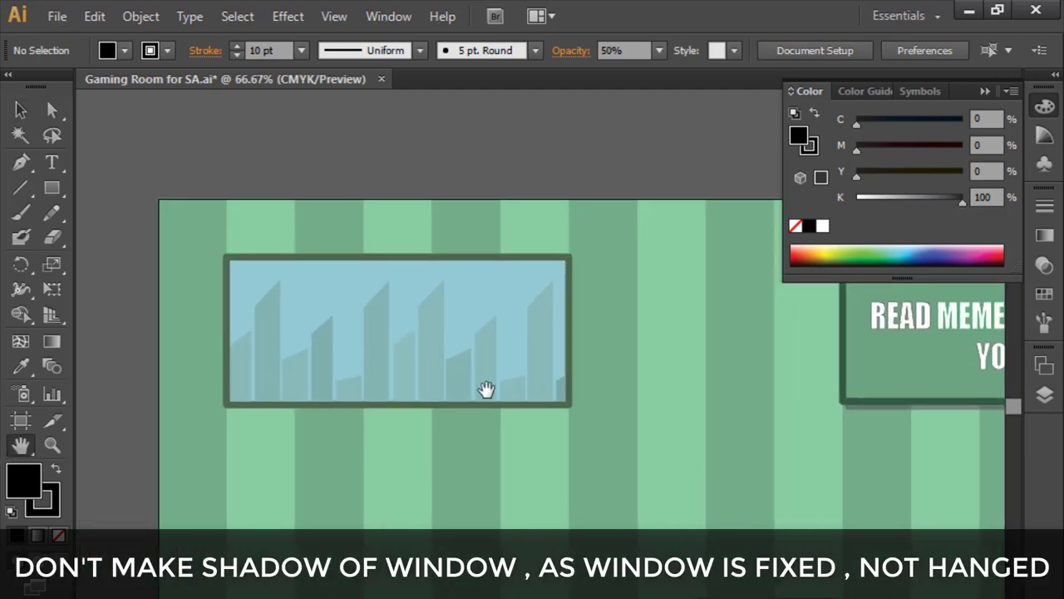
scroll(547, 388, "down", 2)
scroll(554, 364, "down", 1, "alt")
left_click_drag(554, 364, 504, 432)
left_click_drag(527, 378, 462, 446)
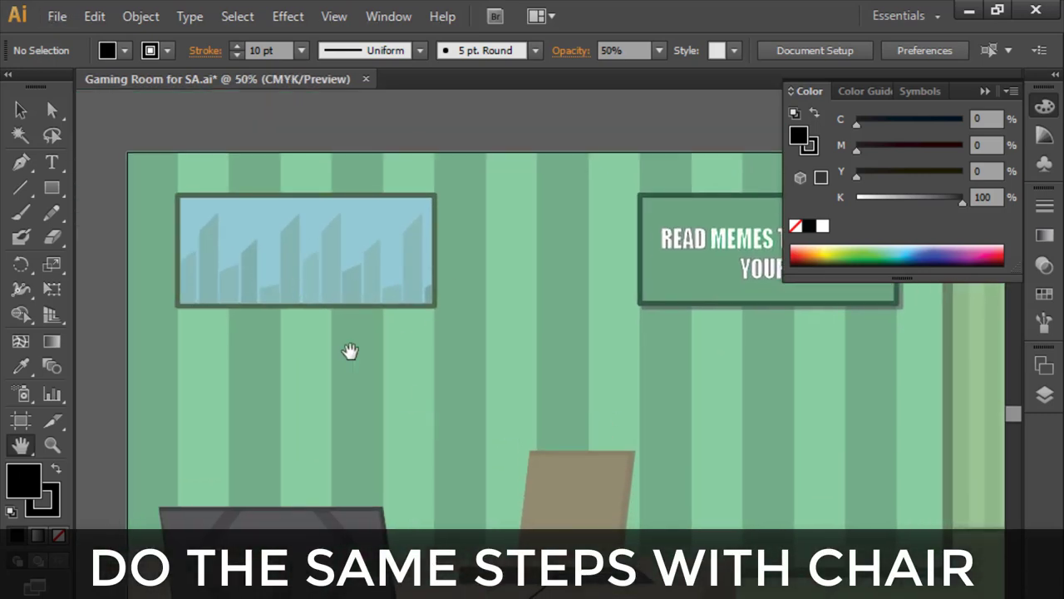
scroll(225, 242, "up", 1, "alt")
scroll(225, 241, "down", 1, "alt")
scroll(380, 374, "down", 2, "alt")
scroll(379, 372, "up", 4, "alt")
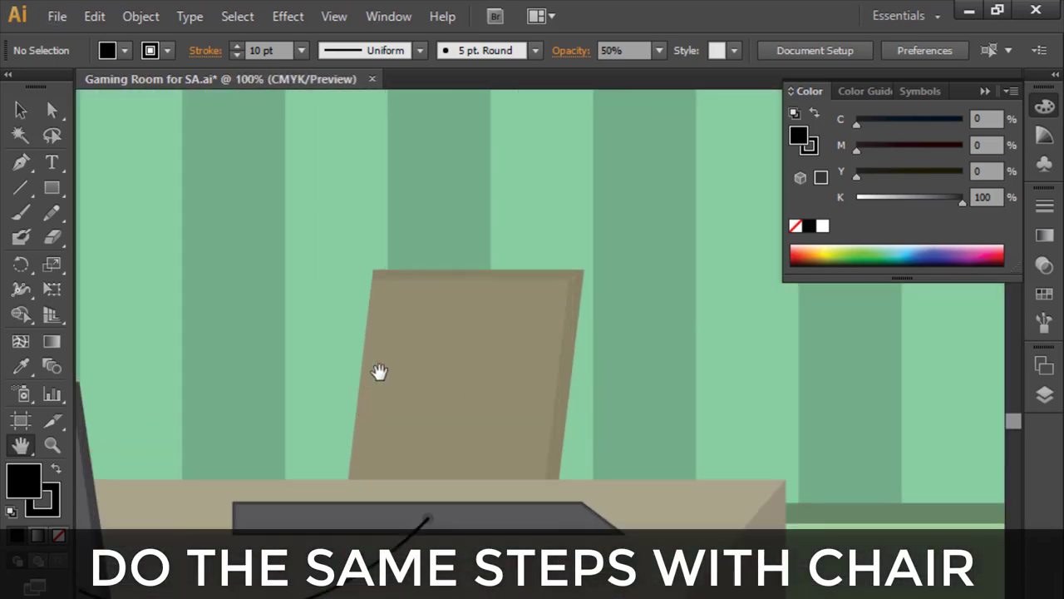
left_click_drag(492, 279, 369, 408)
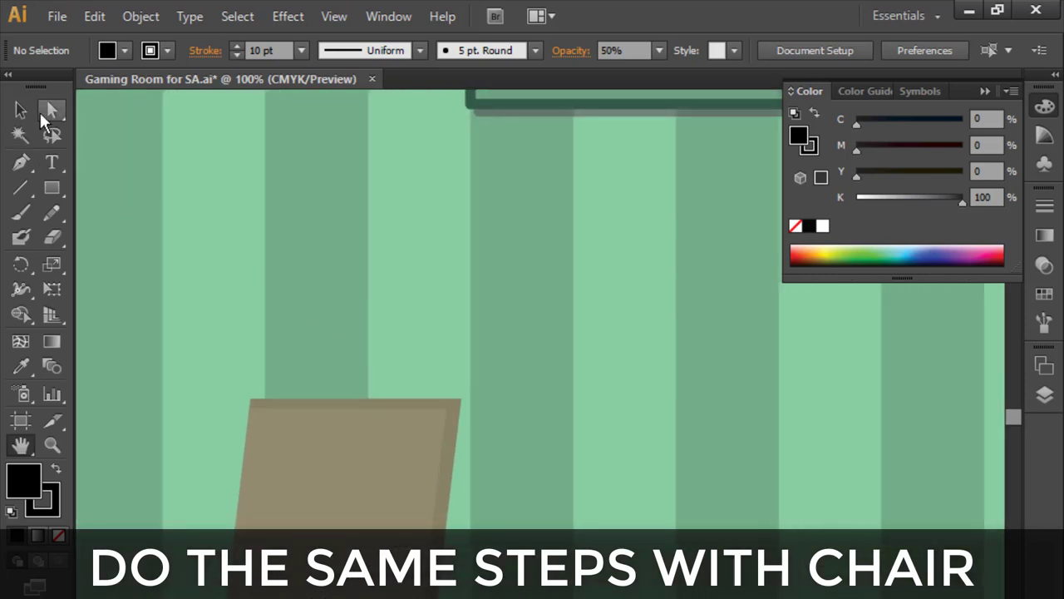
left_click(20, 110)
left_click(1045, 398)
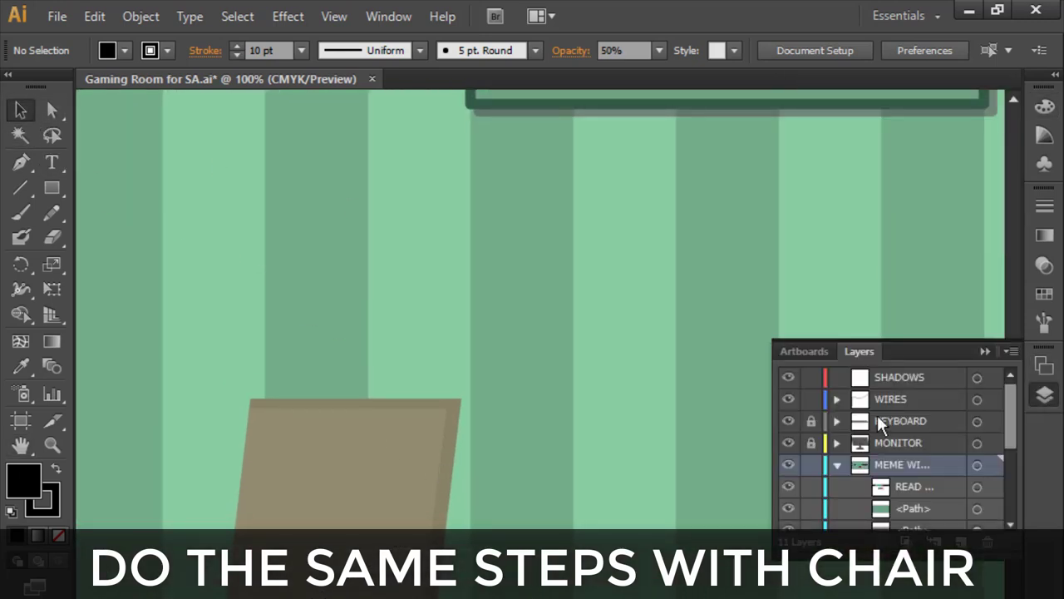
Offset a copy of the chair up and right and send it behind the original chair
left_click(829, 465)
scroll(815, 478, "down", 2)
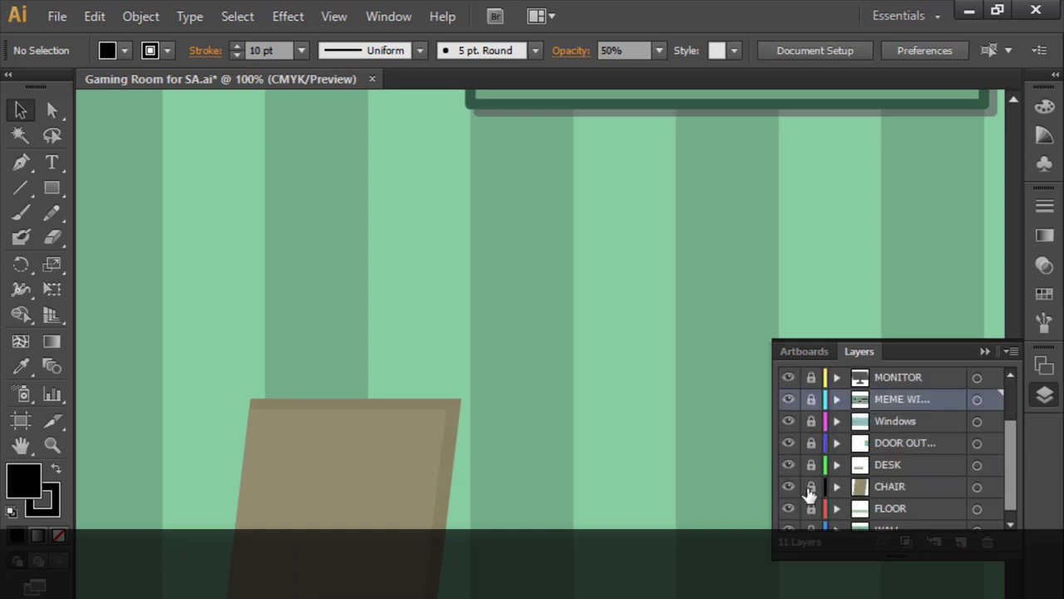
left_click(362, 473)
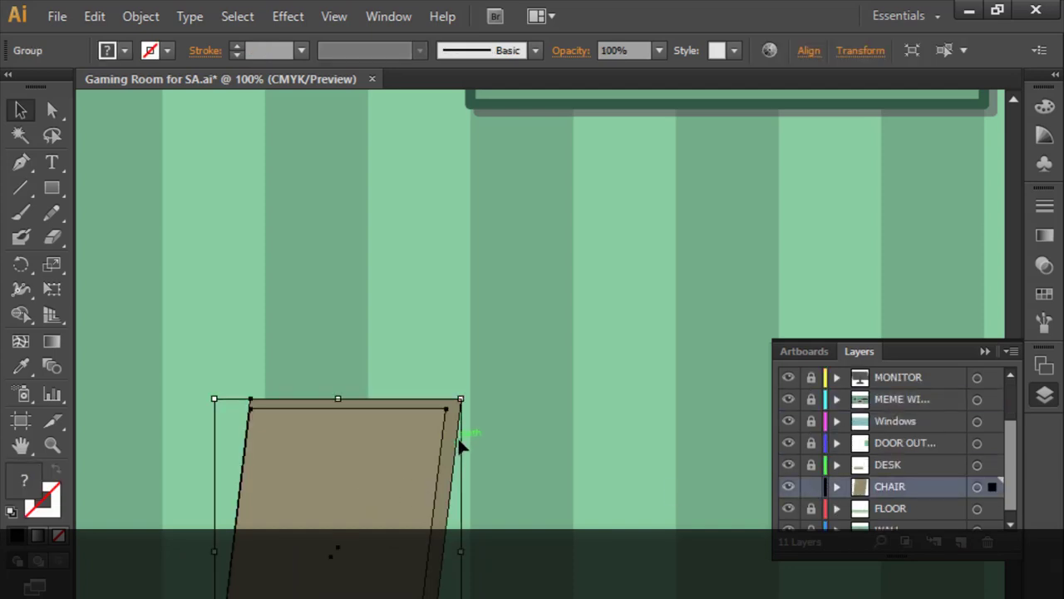
left_click_drag(395, 461, 424, 443)
left_click_drag(420, 442, 421, 441)
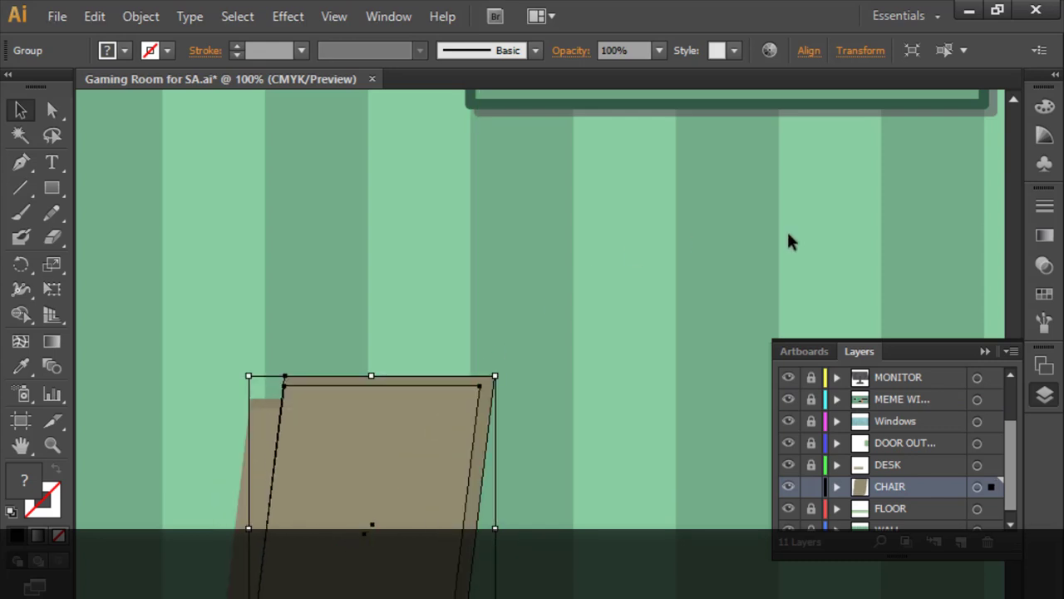
right_click(257, 437)
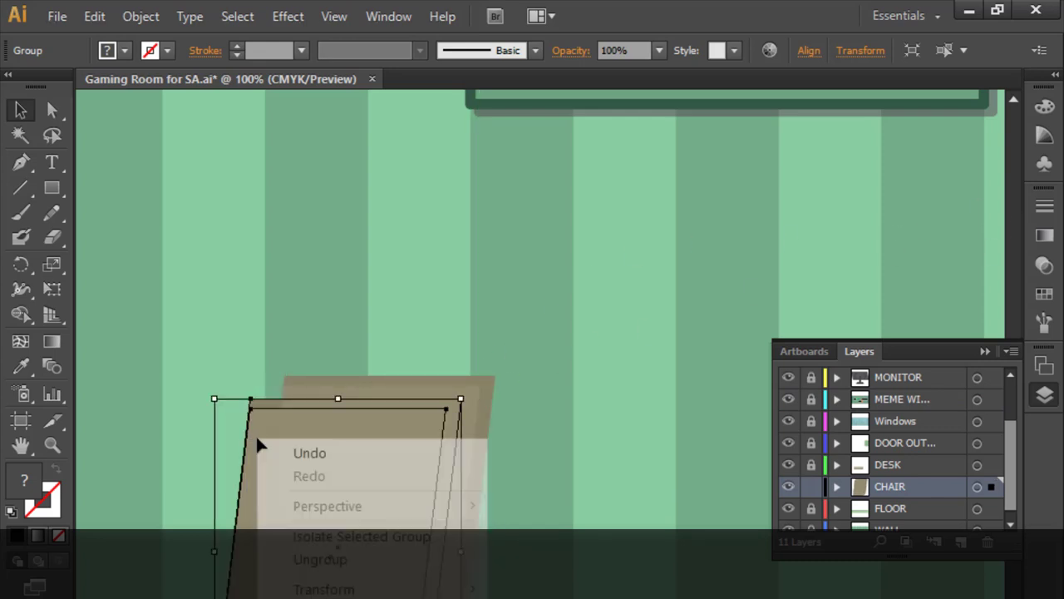
left_click(309, 453)
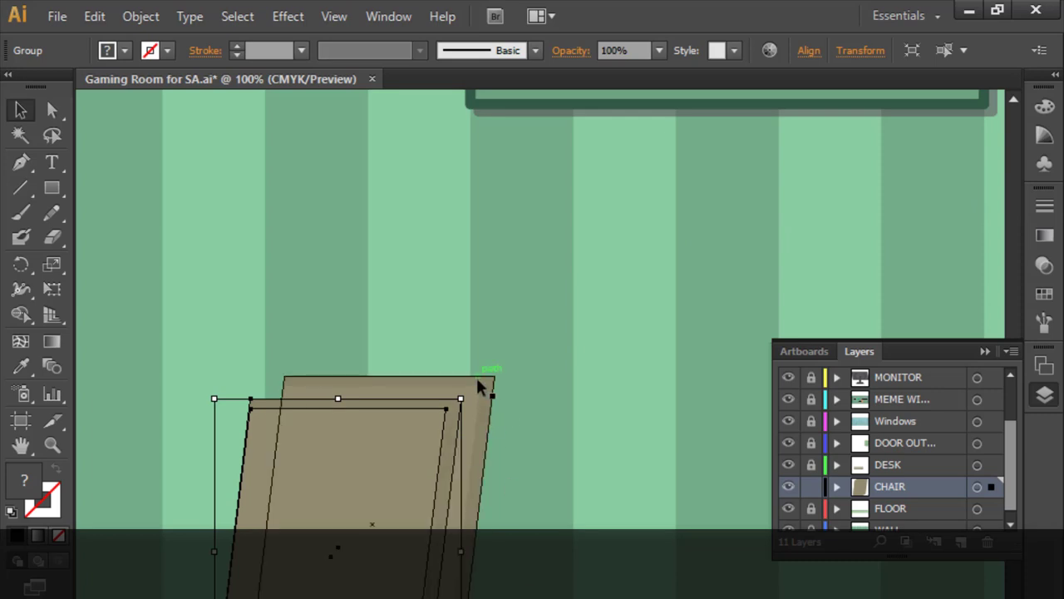
Fill the offset chair copy with black
left_click(1045, 106)
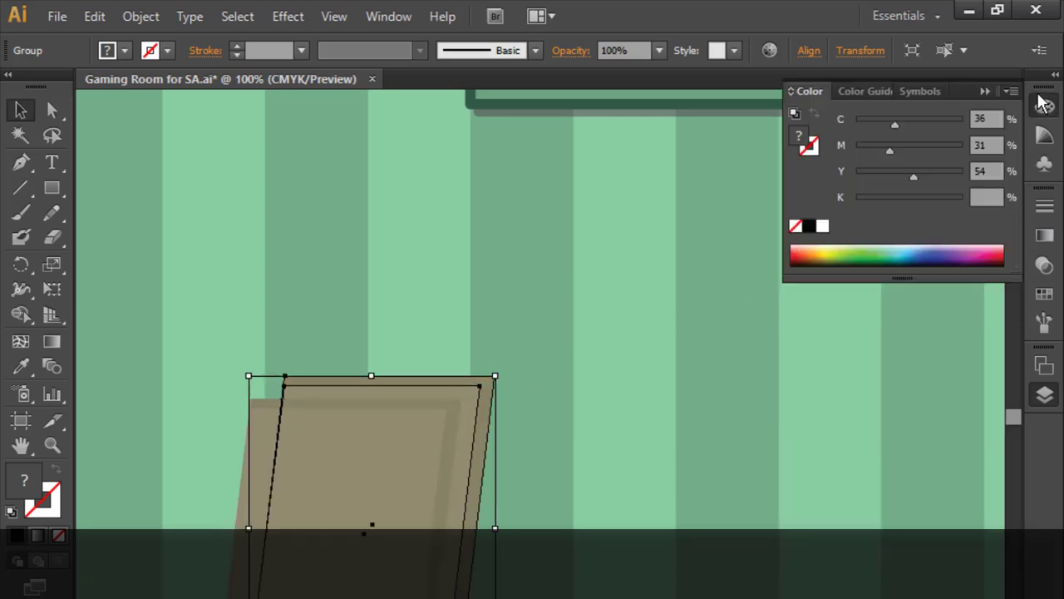
left_click(807, 225)
left_click(577, 247)
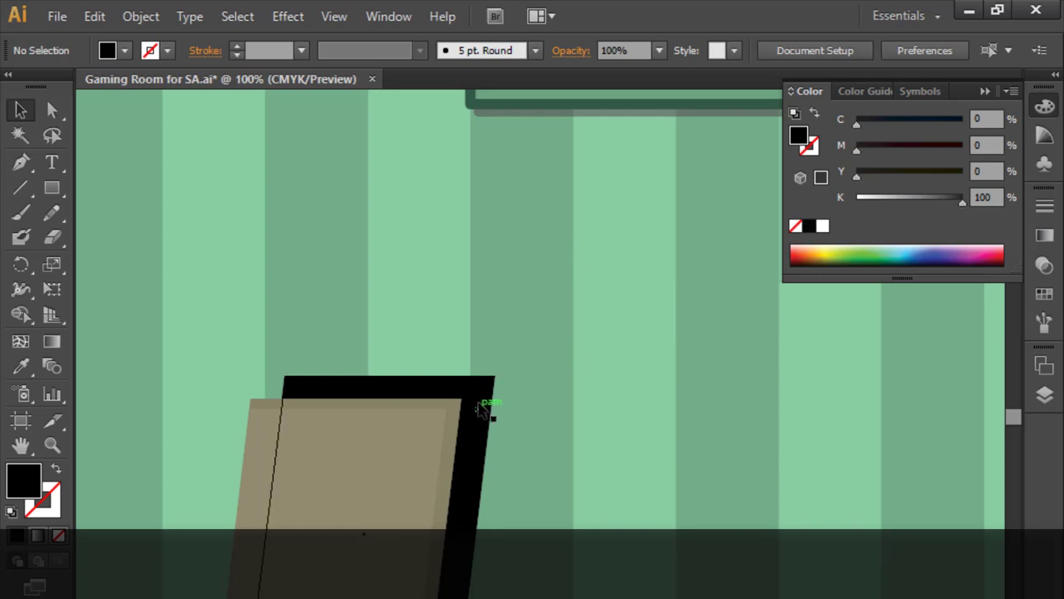
left_click(482, 405)
Set the chair shadow to 30% opacity and nudge the chair group left
left_click(659, 51)
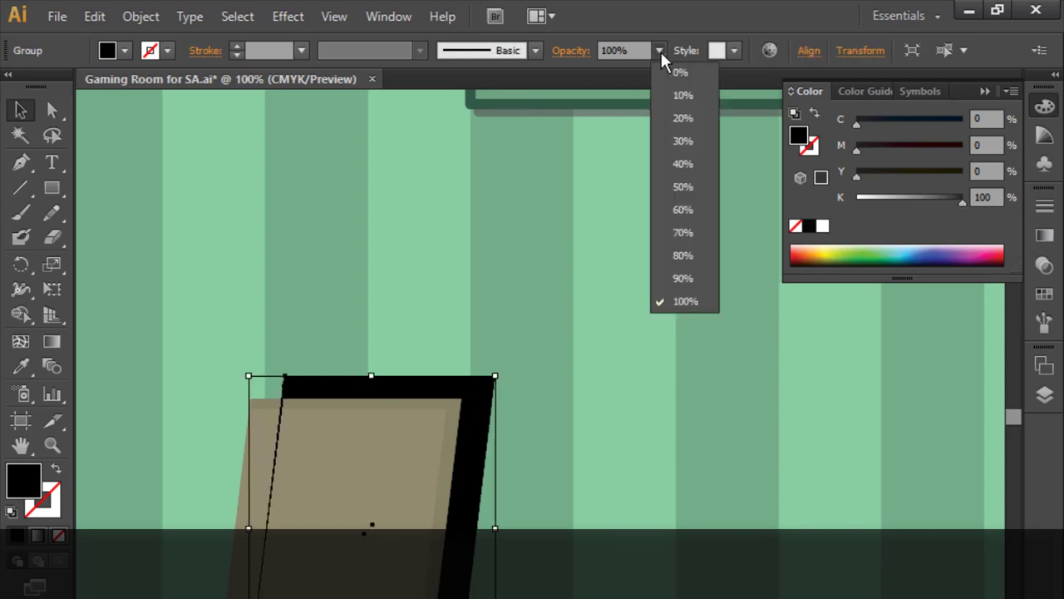
left_click(682, 163)
left_click(658, 51)
left_click(680, 186)
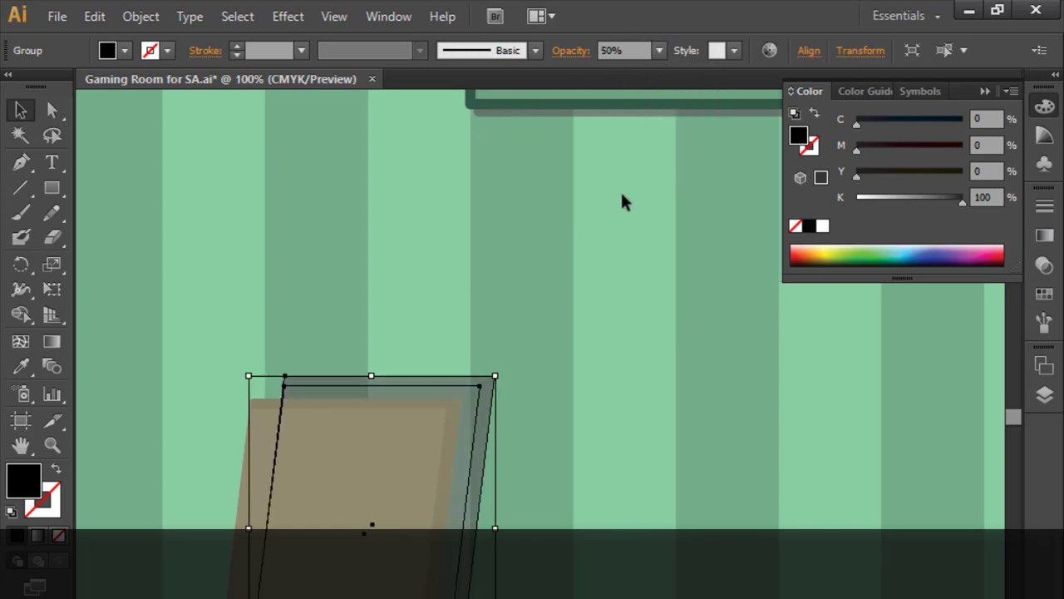
left_click(582, 229)
left_click(465, 399)
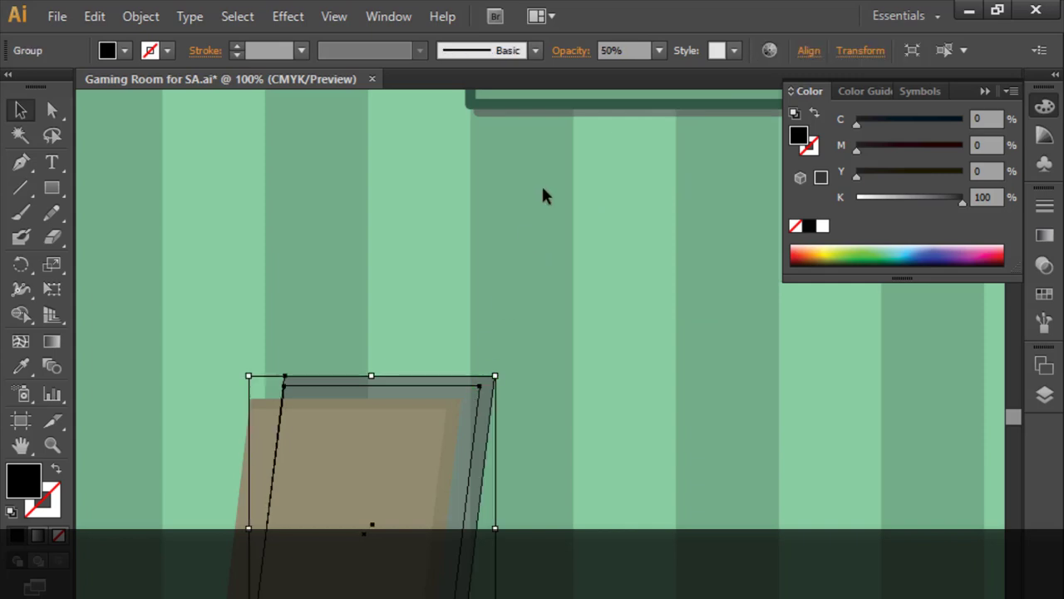
left_click(659, 51)
left_click(685, 142)
left_click(482, 388)
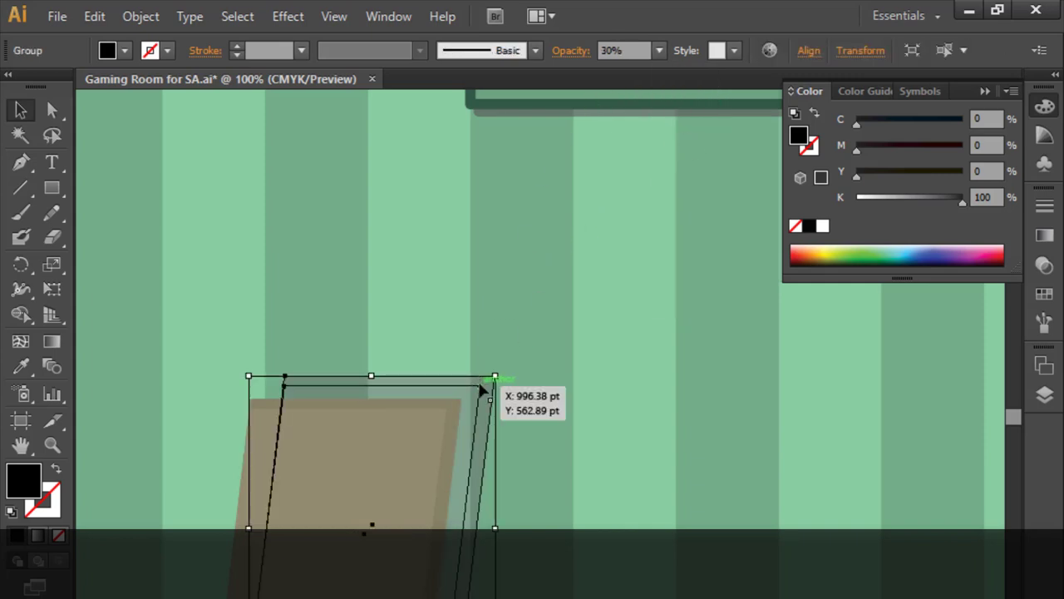
key("Left")
key("Left")
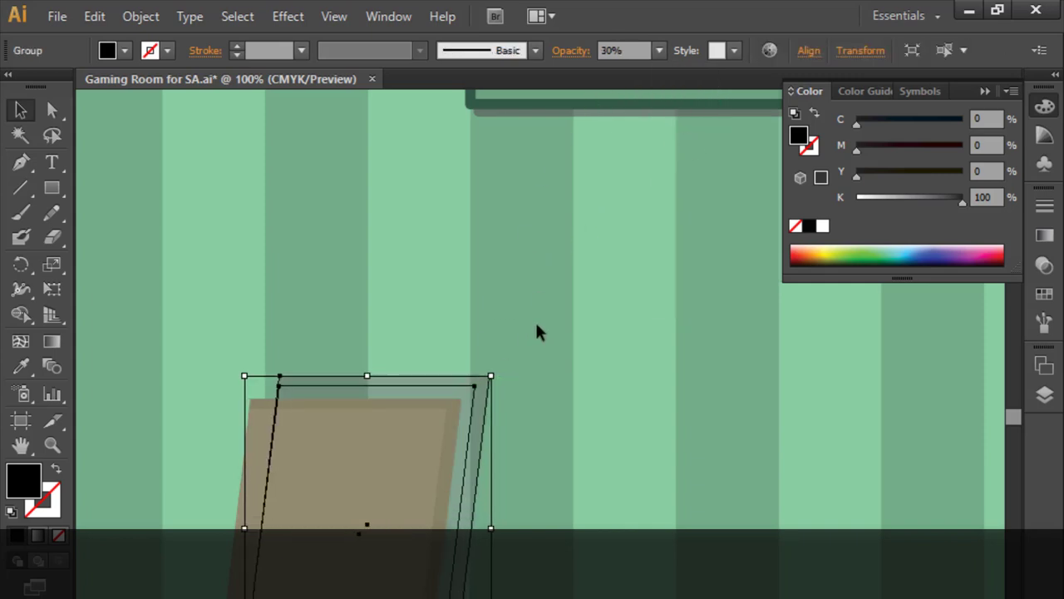
key("shift+Left")
key("shift+Left")
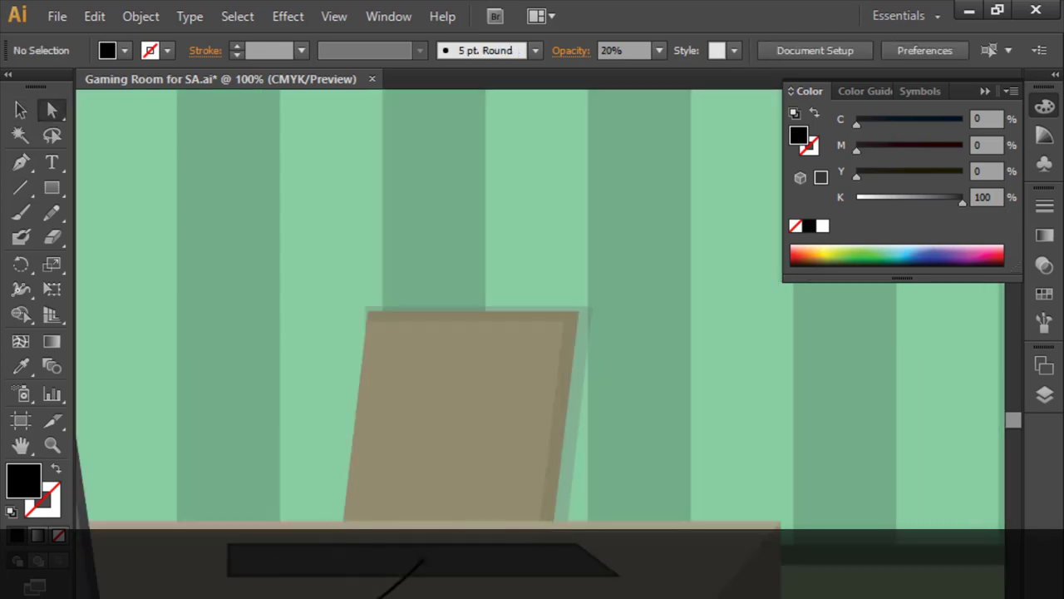
Bring the desk and monitor into view and make the MONITOR layer the active layer
scroll(219, 583, "down", 3)
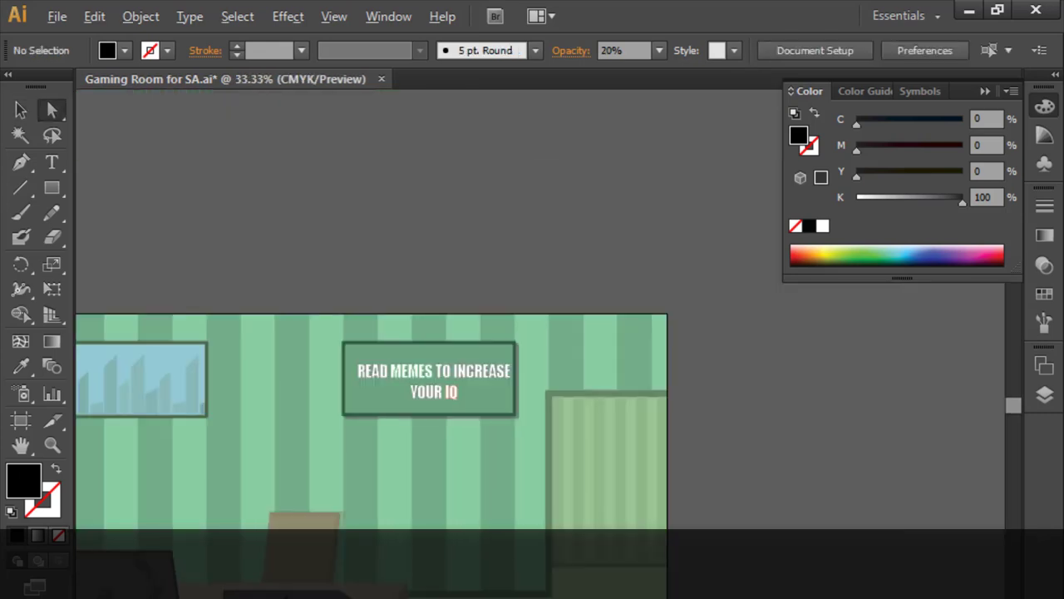
scroll(180, 590, "up", 1)
left_click(21, 445)
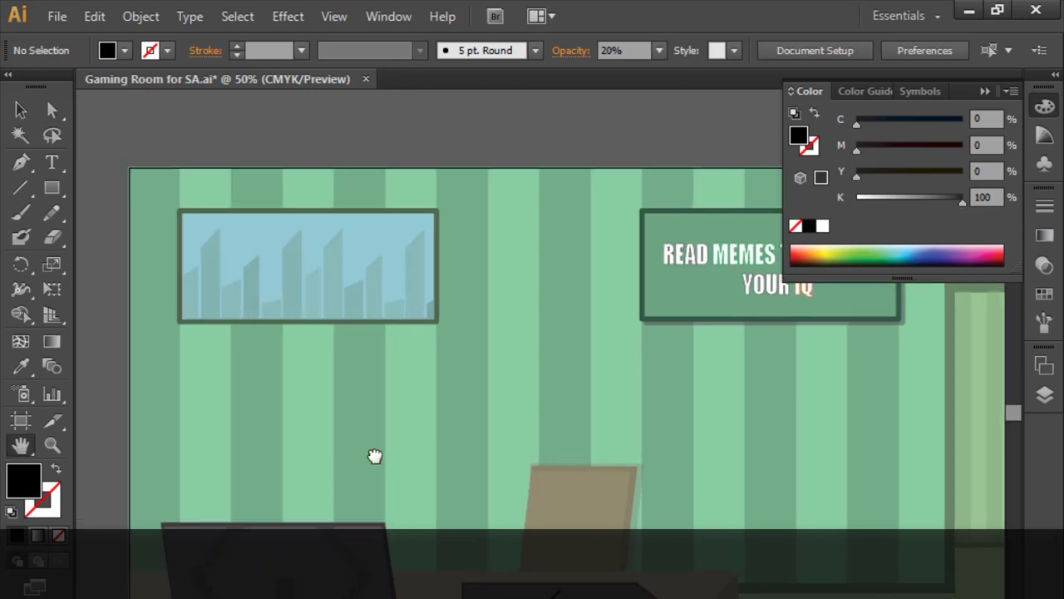
left_click_drag(149, 416, 456, 447)
scroll(347, 515, "down", 2)
left_click_drag(346, 515, 368, 462)
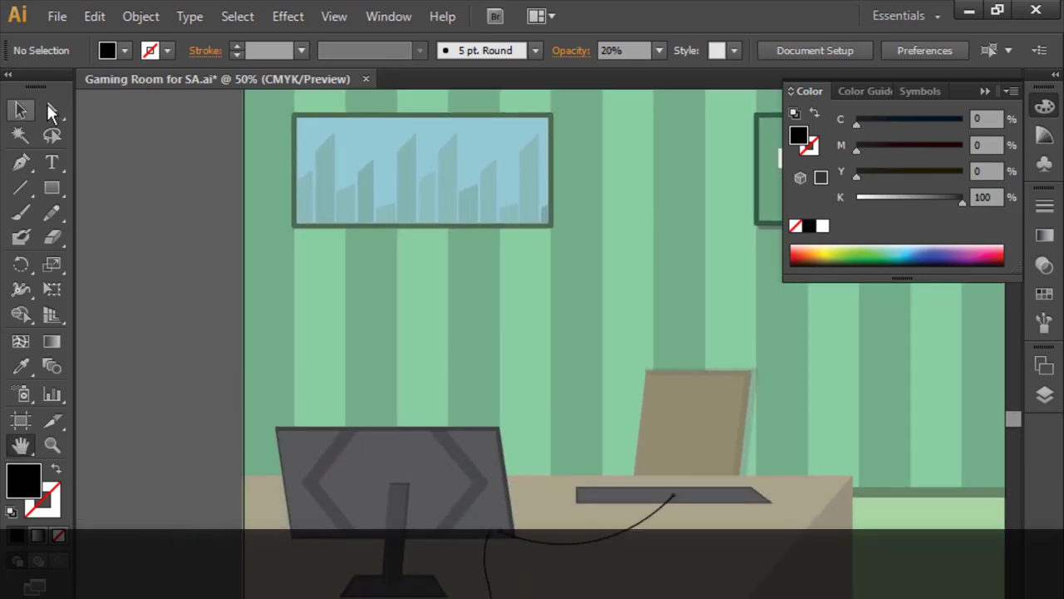
left_click(51, 109)
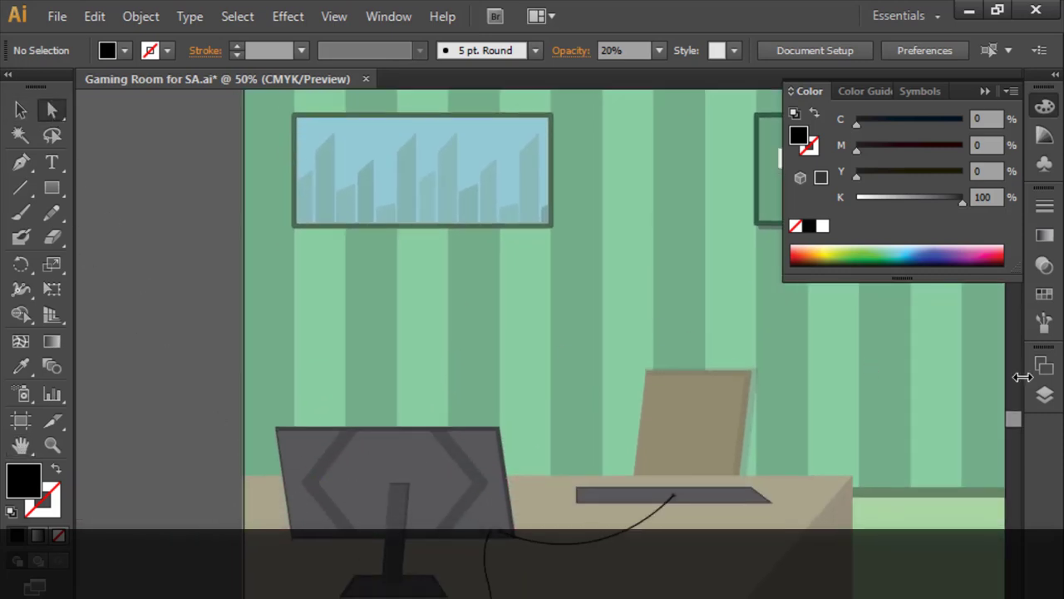
left_click(1045, 395)
scroll(860, 445, "down", 2)
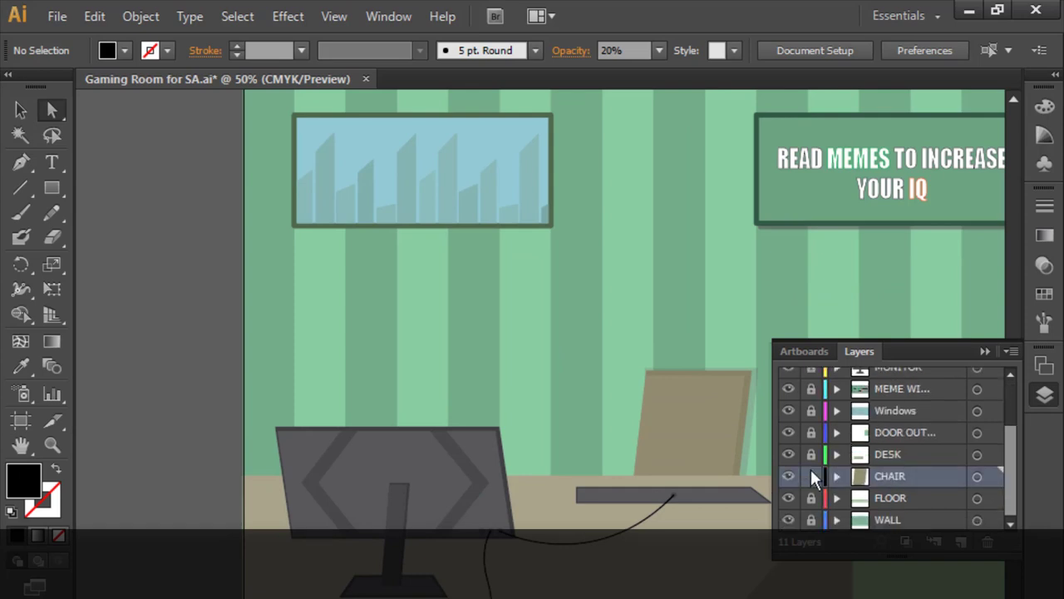
scroll(872, 462, "up", 2)
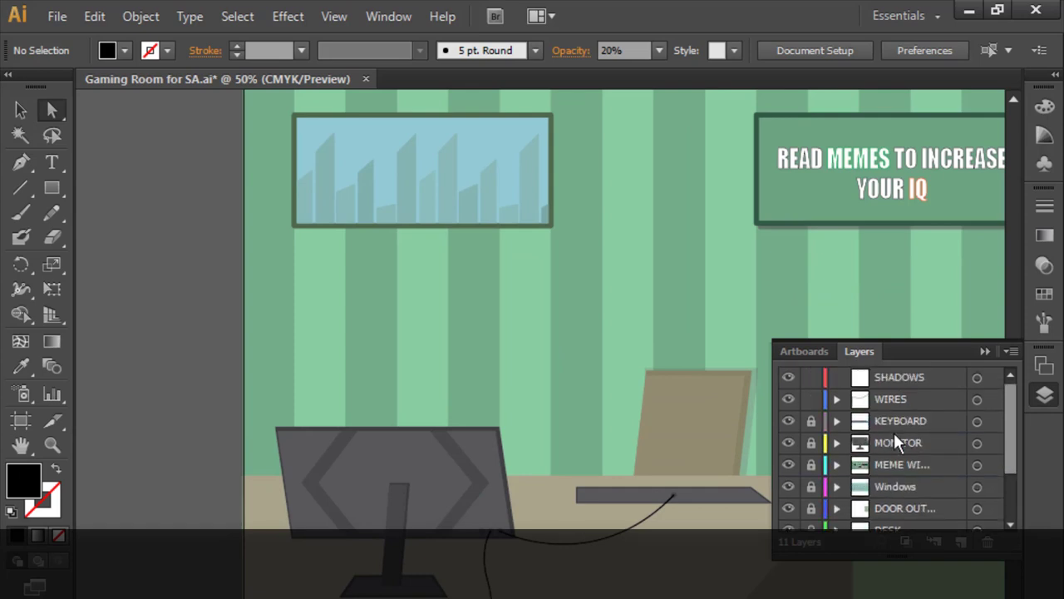
left_click(896, 442)
left_click(1046, 396)
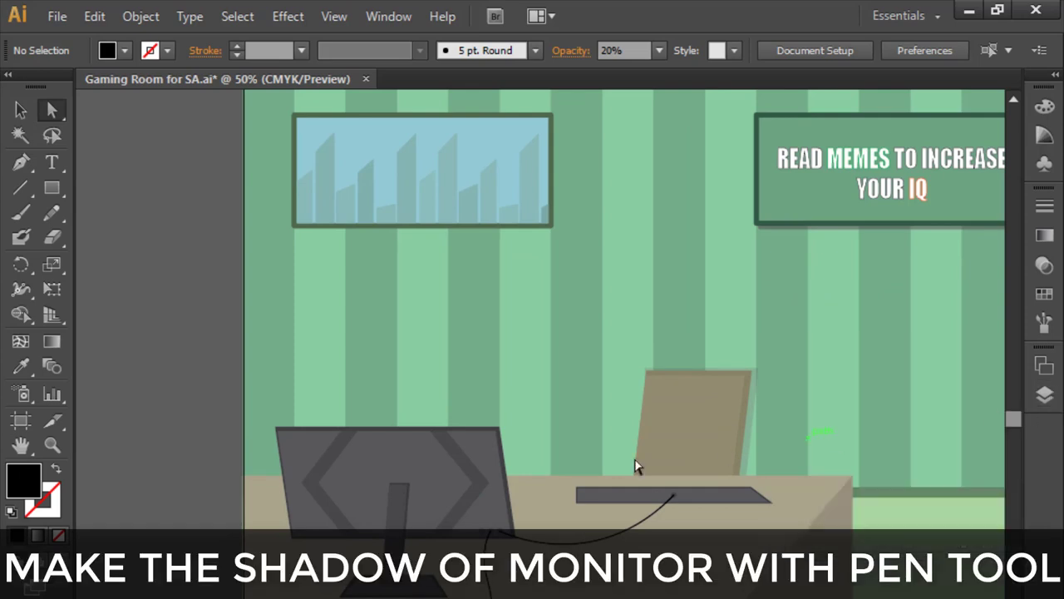
scroll(636, 465, "down", 3)
left_click(1045, 395)
left_click(297, 429)
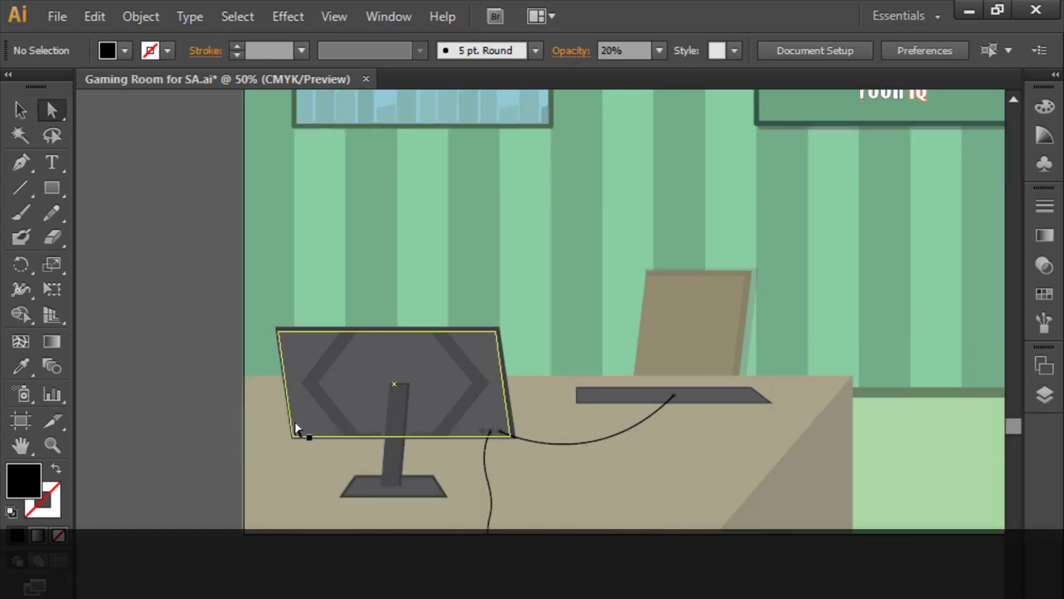
Draw a six-point shadow shape under the monitor stand and set it to 50% opacity
left_click(21, 163)
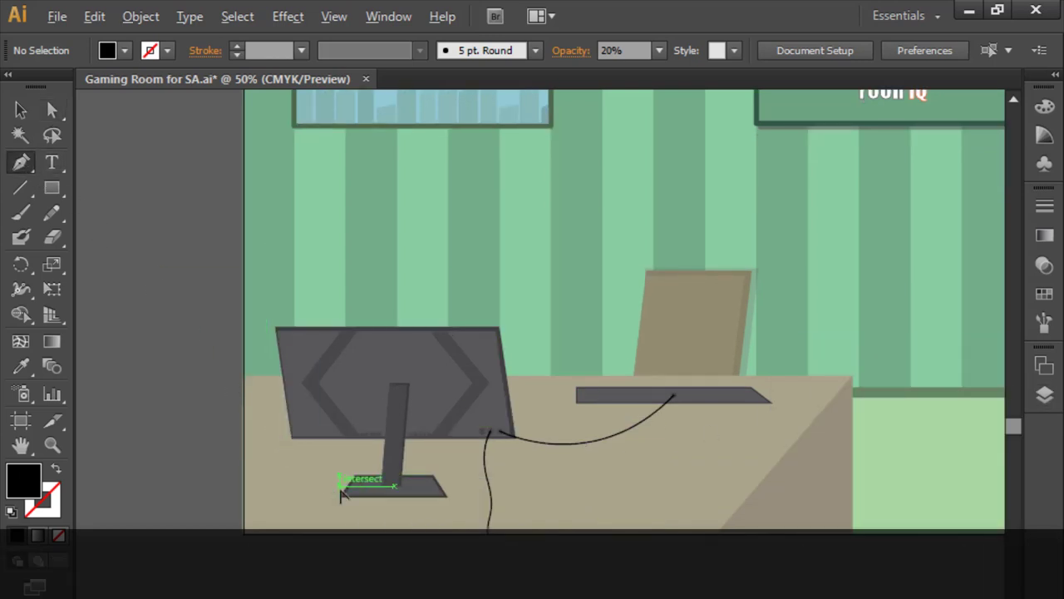
key("ctrl+plus")
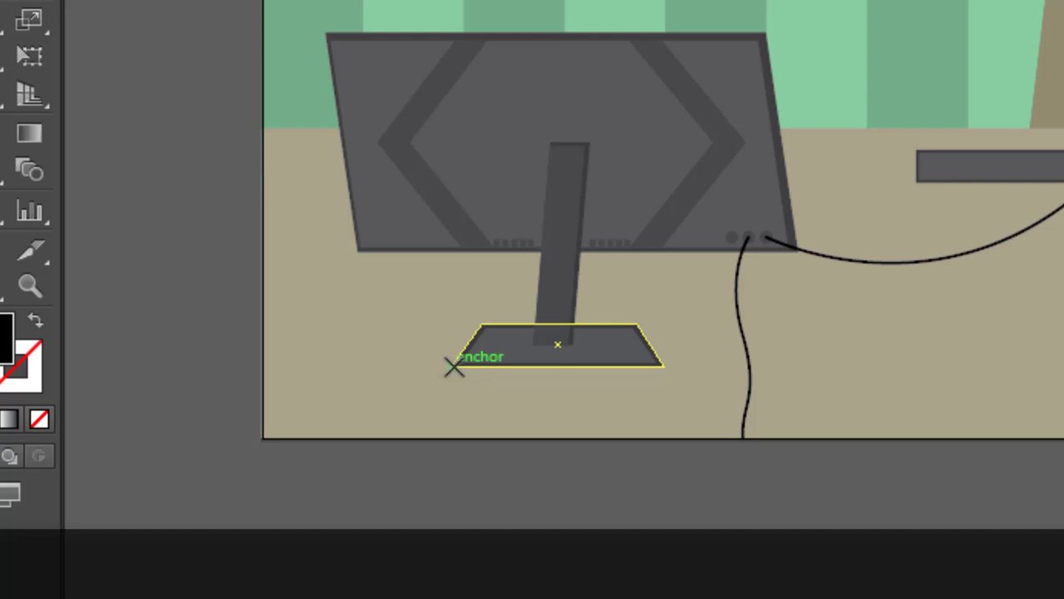
left_click(455, 367)
left_click(436, 408)
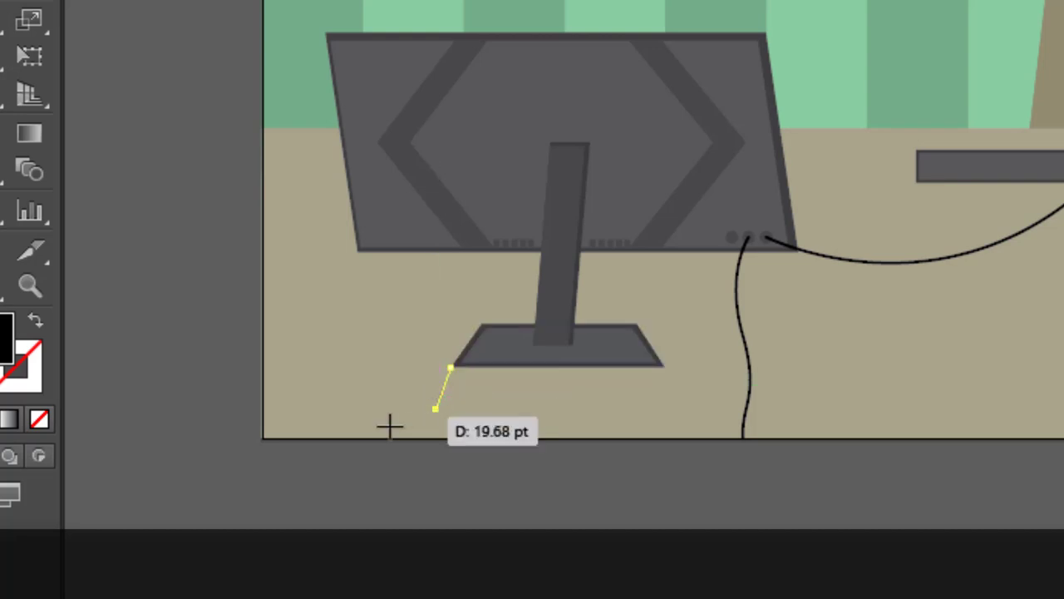
left_click(348, 450)
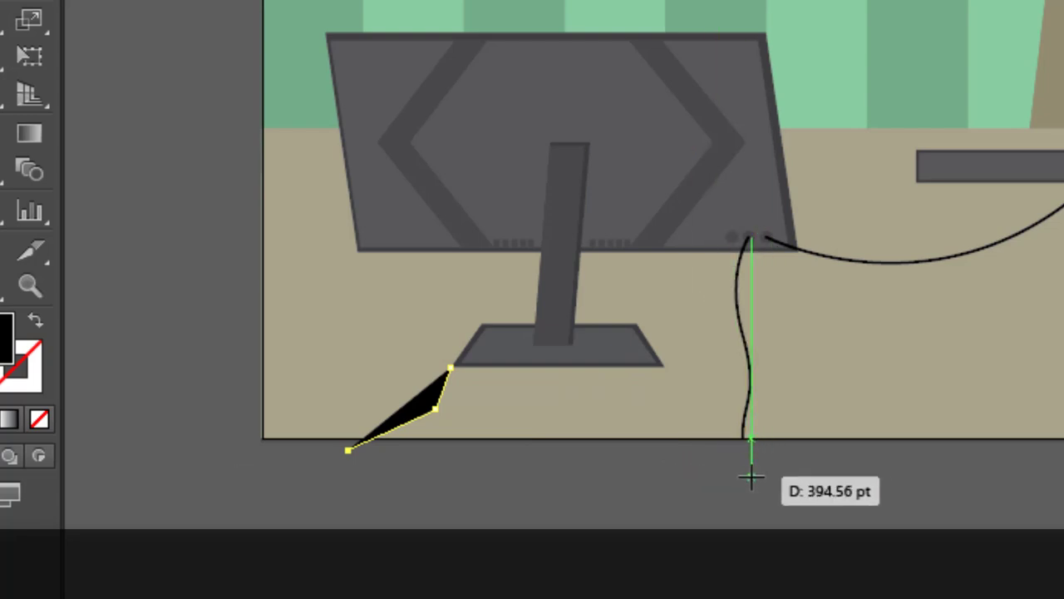
left_click(726, 475)
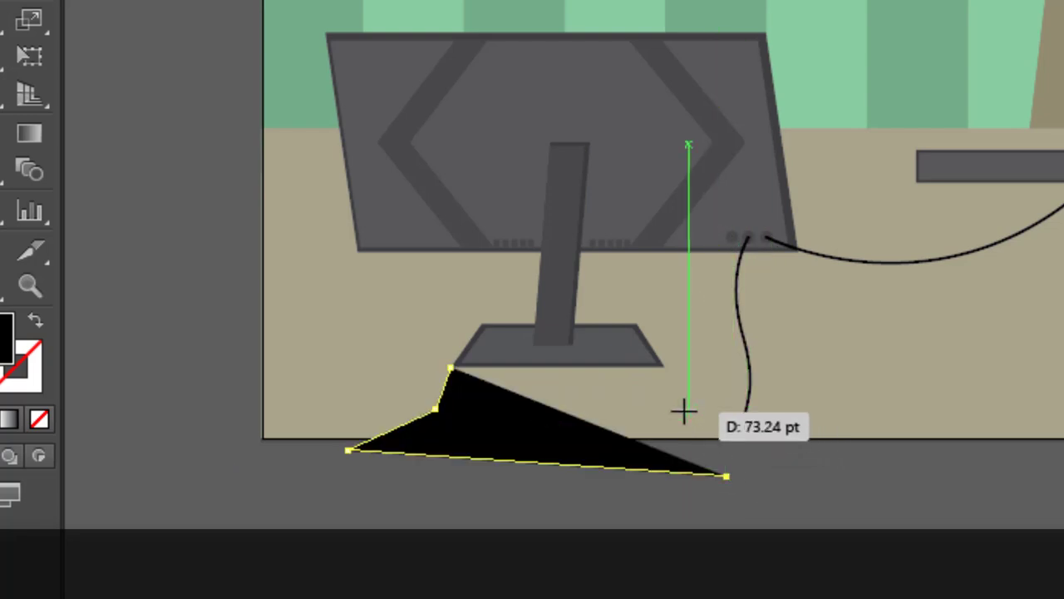
left_click(630, 406)
left_click(660, 366)
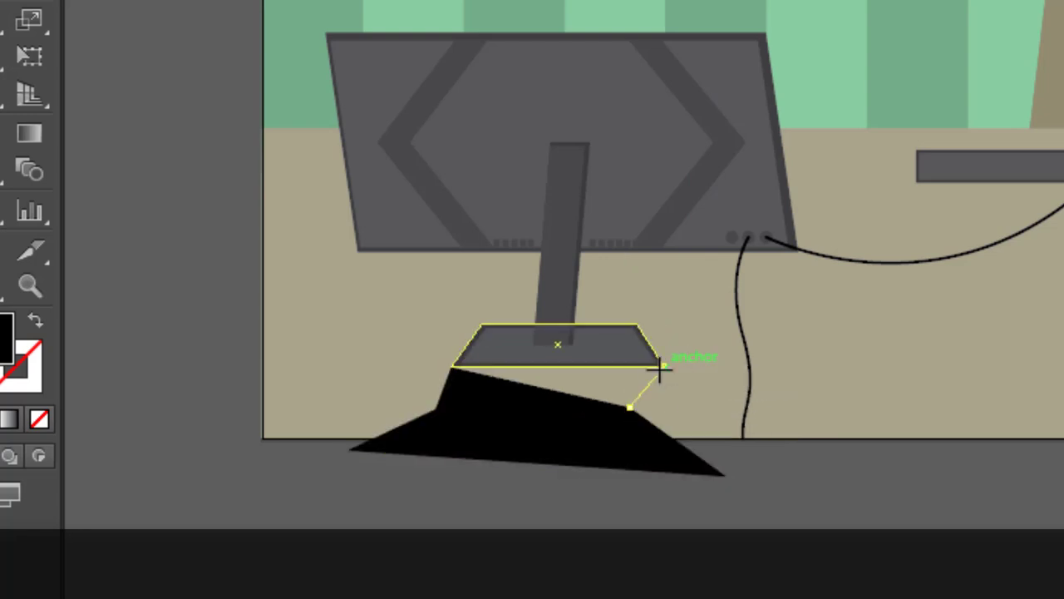
key("v")
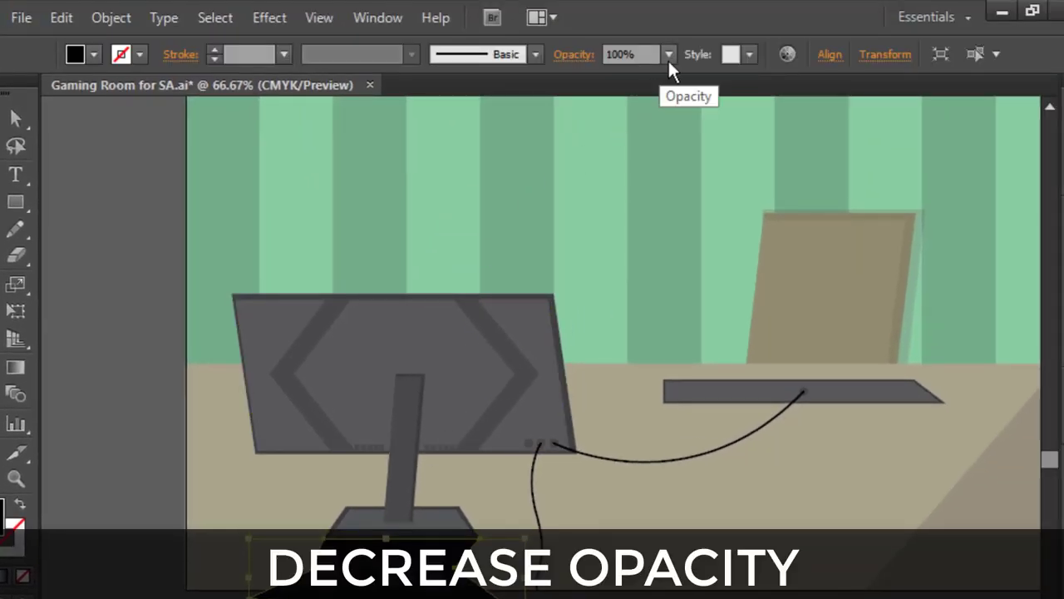
left_click(669, 54)
left_click(705, 201)
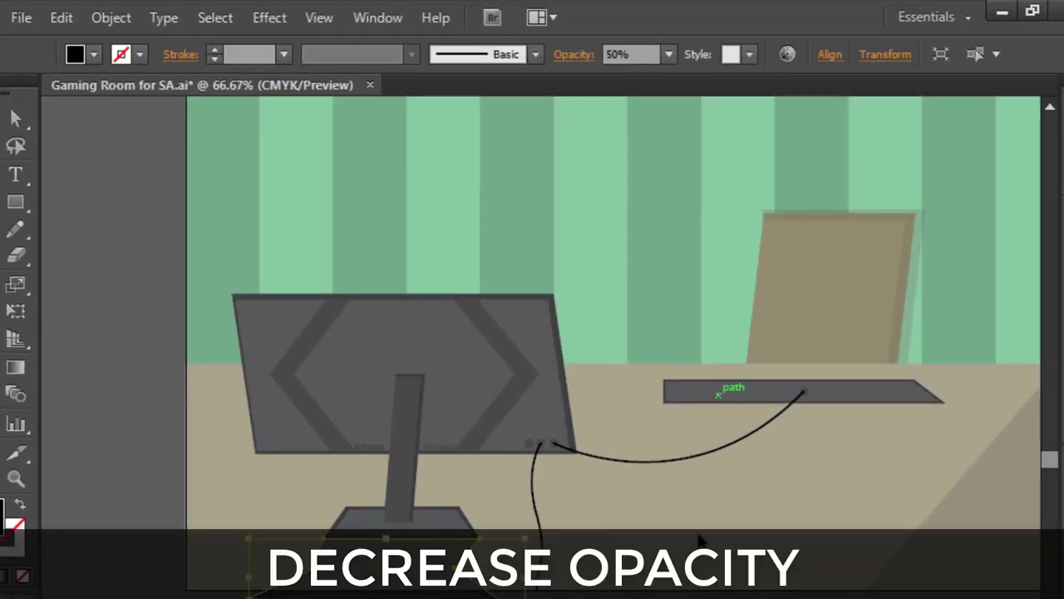
key("ctrl+shift+a")
Draw an artboard-sized rectangle and use it as the MONITOR layer's clipping mask
key("ctrl+minus")
key("ctrl+minus")
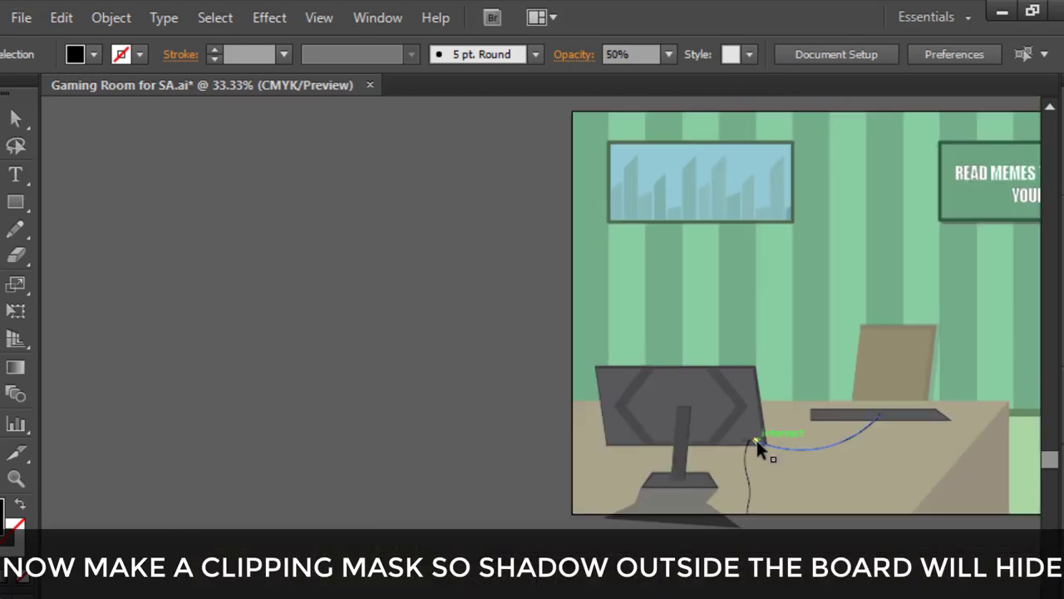
key("ctrl+minus")
key("m")
left_click_drag(302, 293, 839, 594)
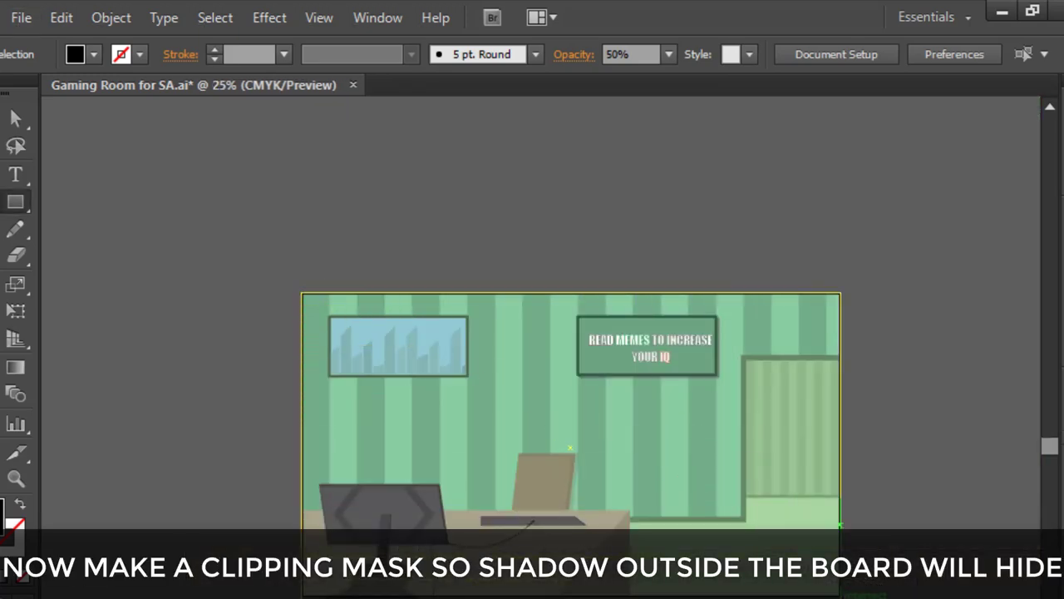
key("F7")
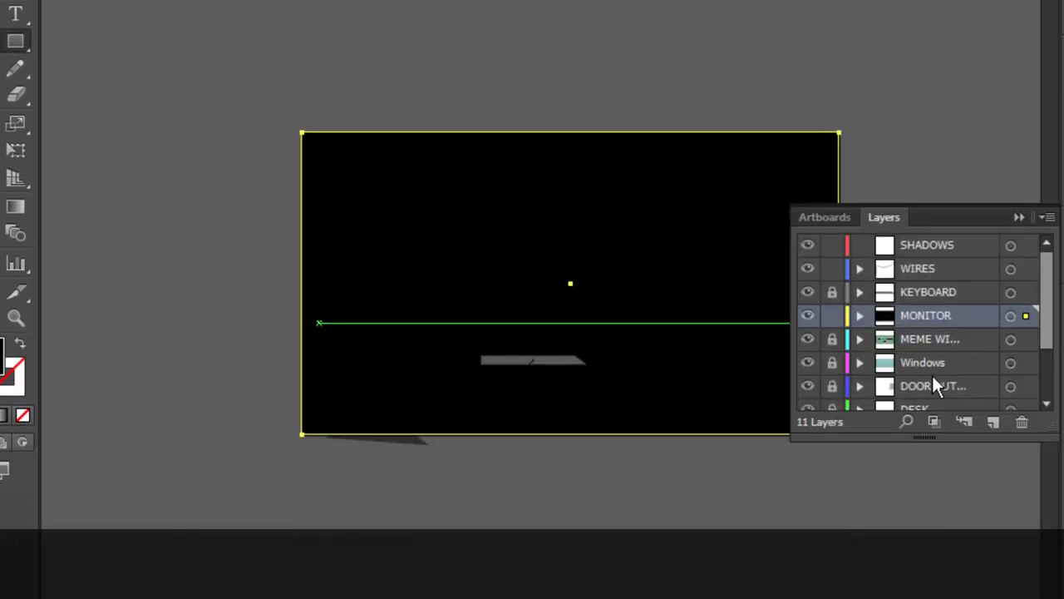
left_click(934, 420)
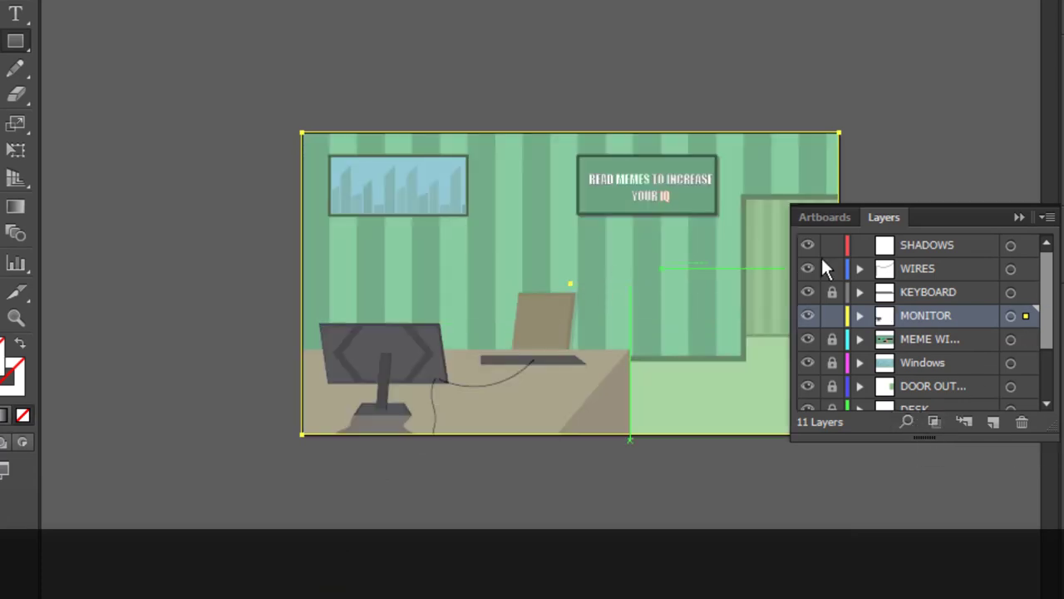
key("F7")
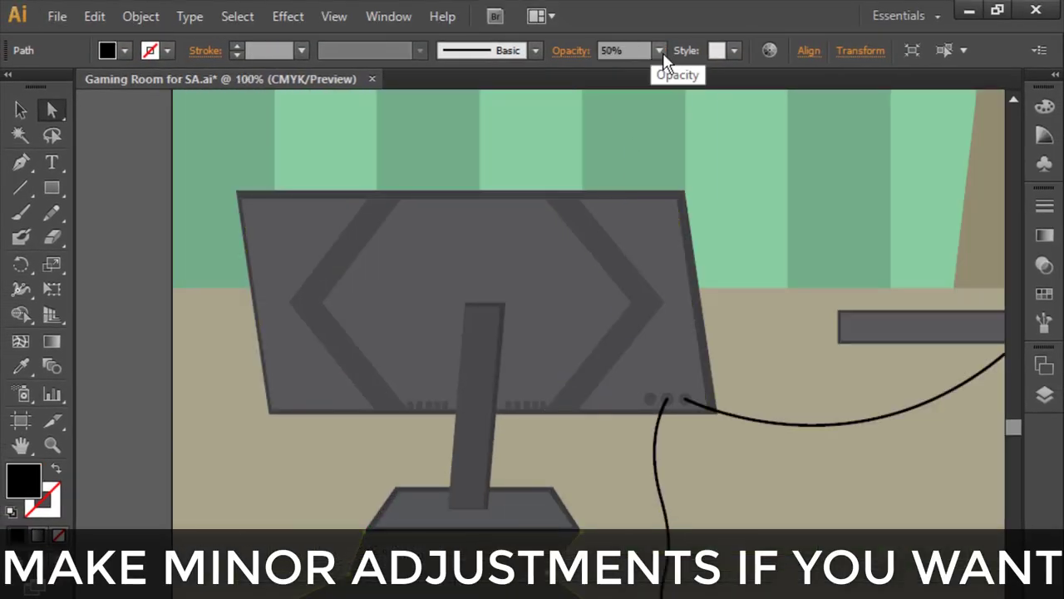
Reshape the stand shadow by widening its bottom corners and nudging its middle point
left_click(658, 50)
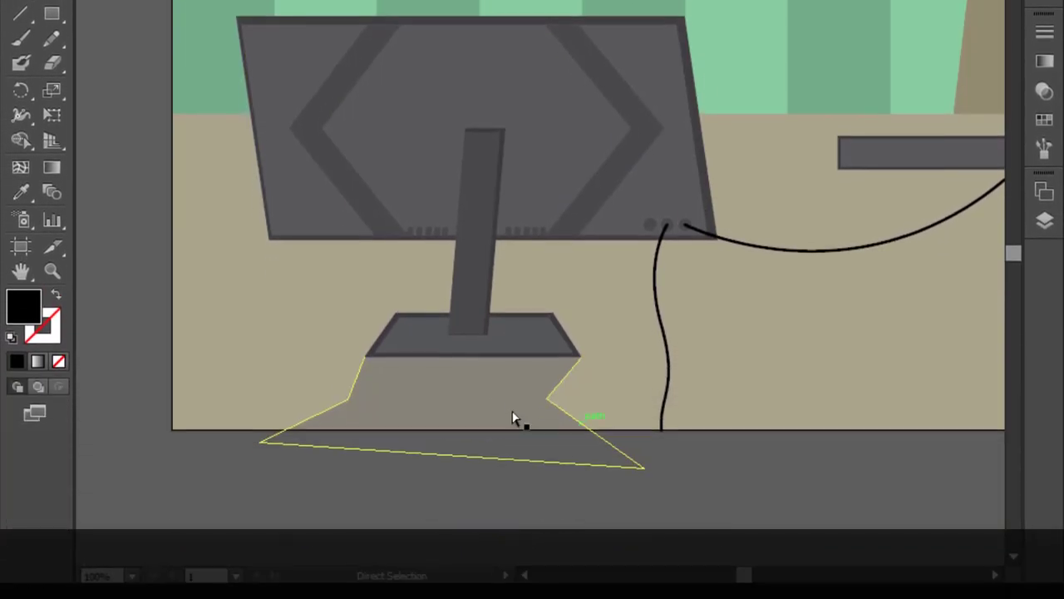
left_click(496, 349)
left_click(483, 407)
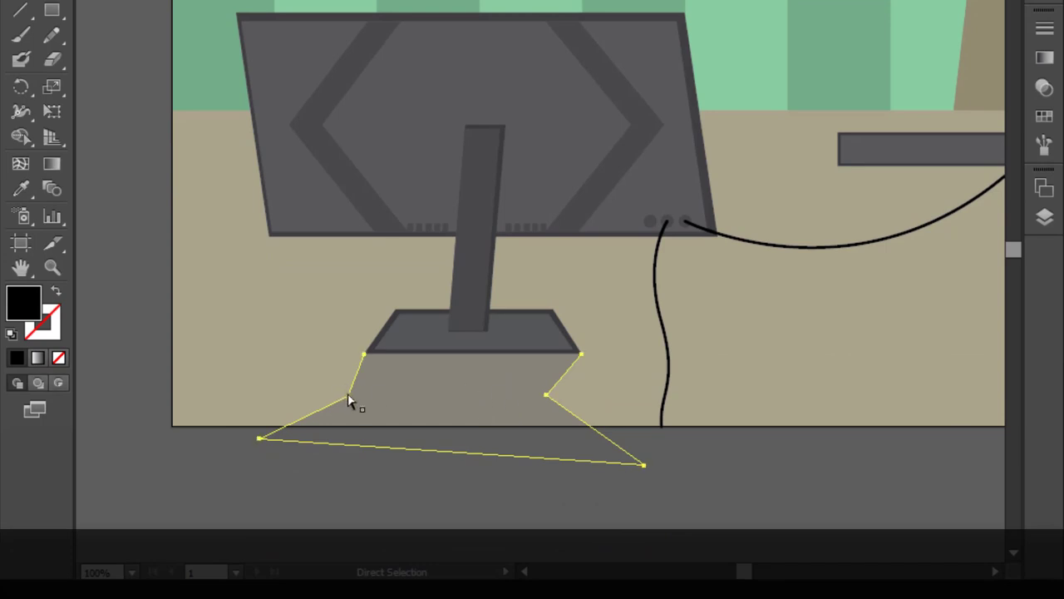
left_click_drag(349, 402, 350, 402)
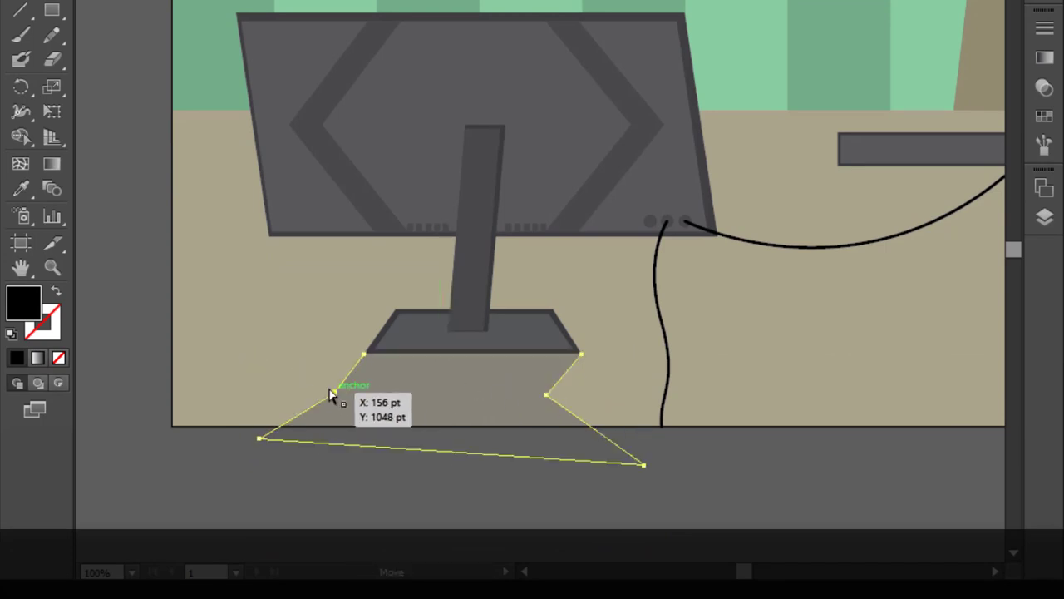
left_click_drag(331, 393, 332, 392)
left_click_drag(261, 437, 231, 435)
left_click(640, 477)
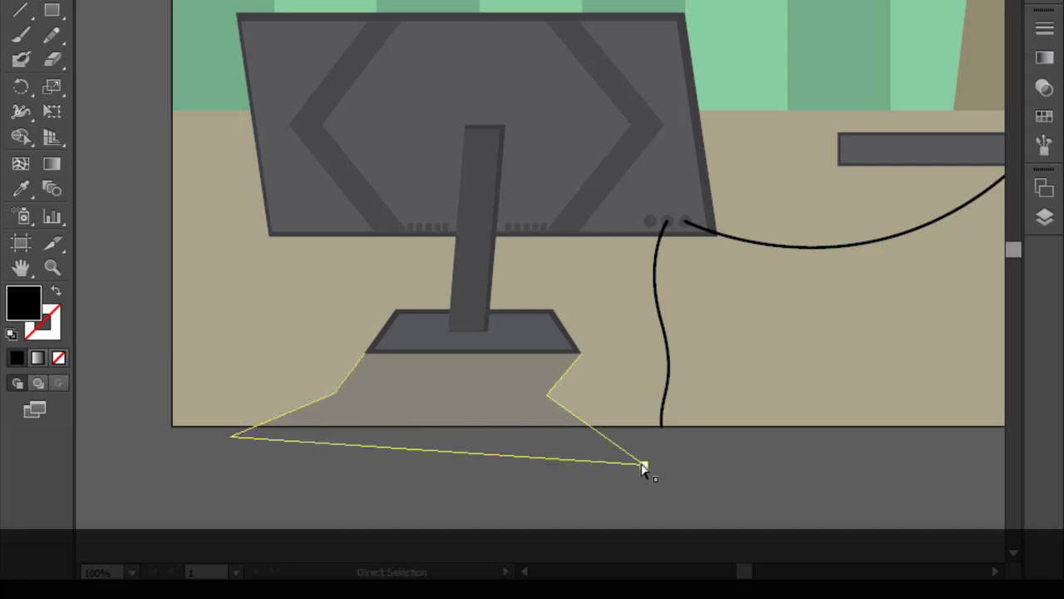
left_click_drag(645, 464, 665, 468)
left_click_drag(545, 395, 551, 388)
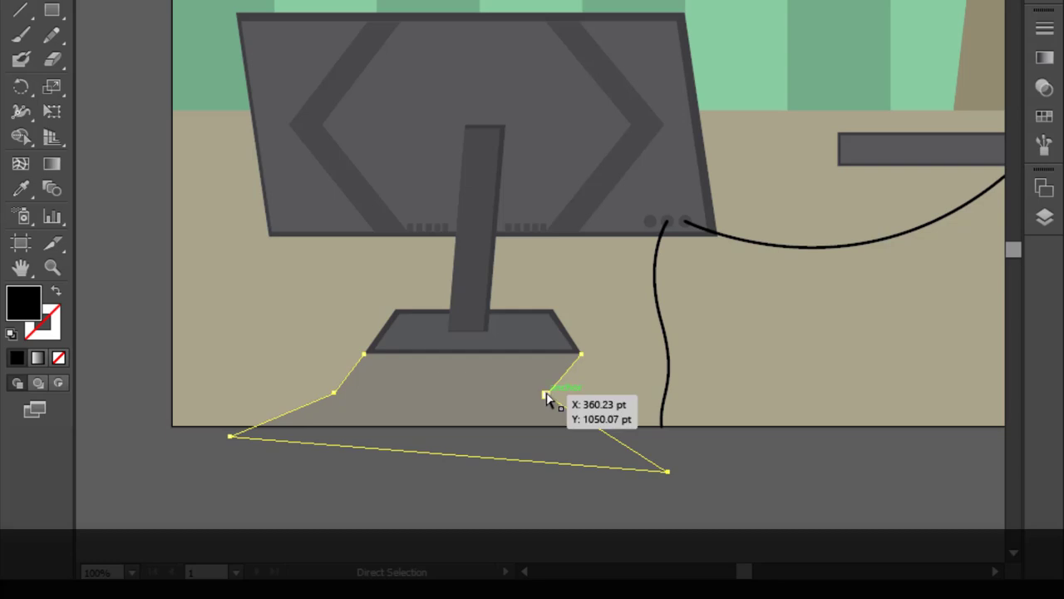
left_click(604, 395)
Lower the upper-wall shadow shape's opacity from 40% to 30%
scroll(604, 394, "down", 2, "alt")
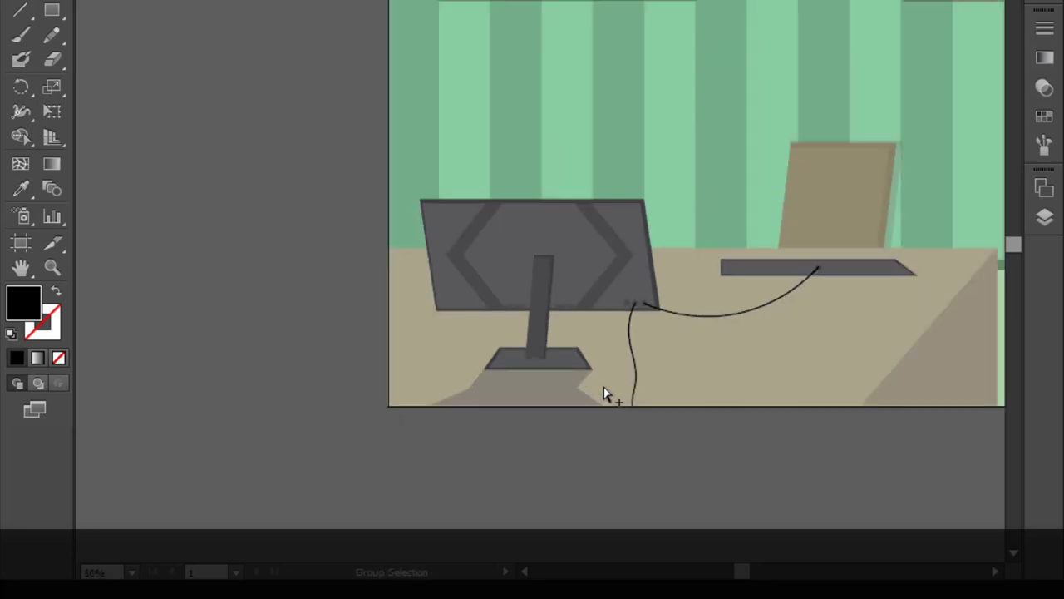
left_click(21, 266)
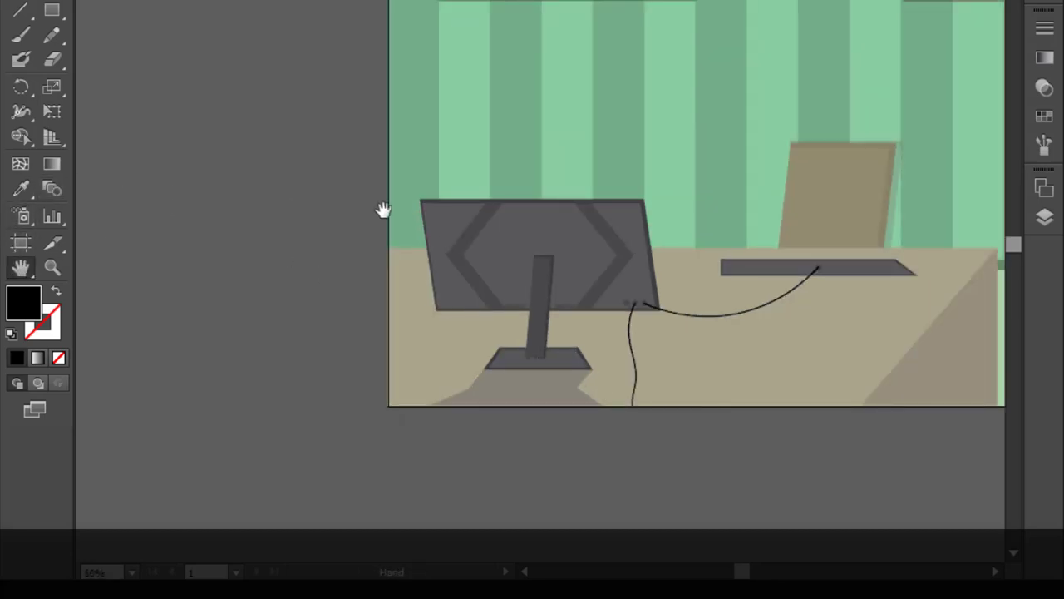
scroll(380, 208, "right", 5)
scroll(380, 249, "up", 2)
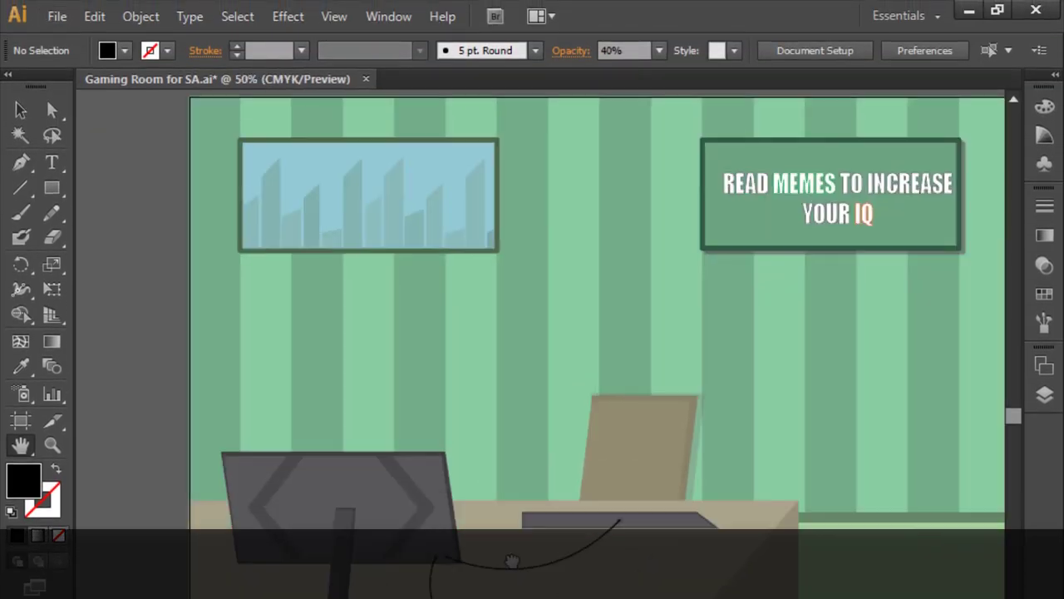
left_click_drag(512, 562, 583, 542)
left_click(52, 110)
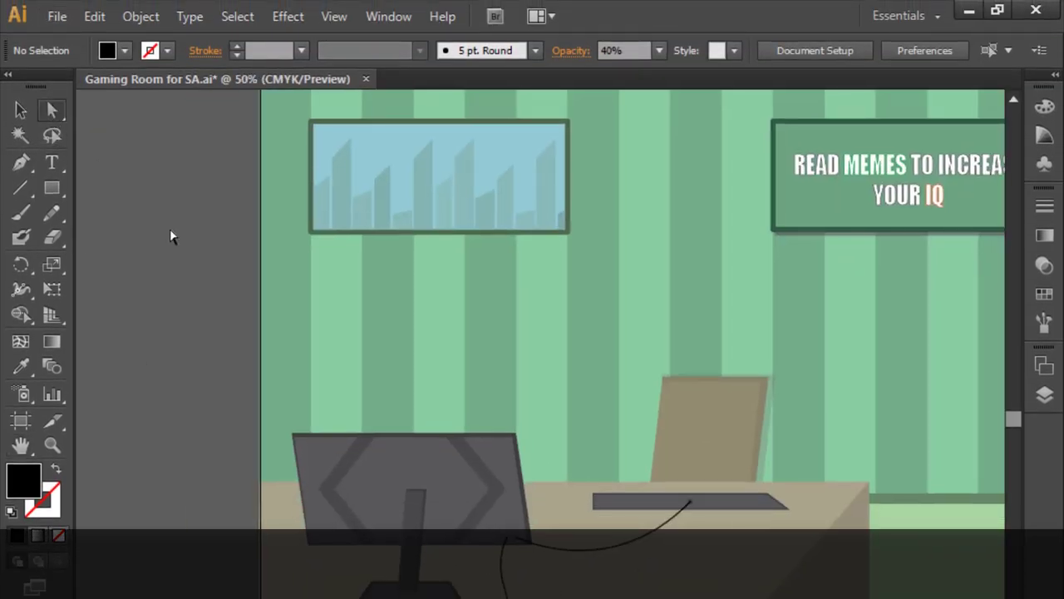
left_click(687, 108)
left_click(659, 50)
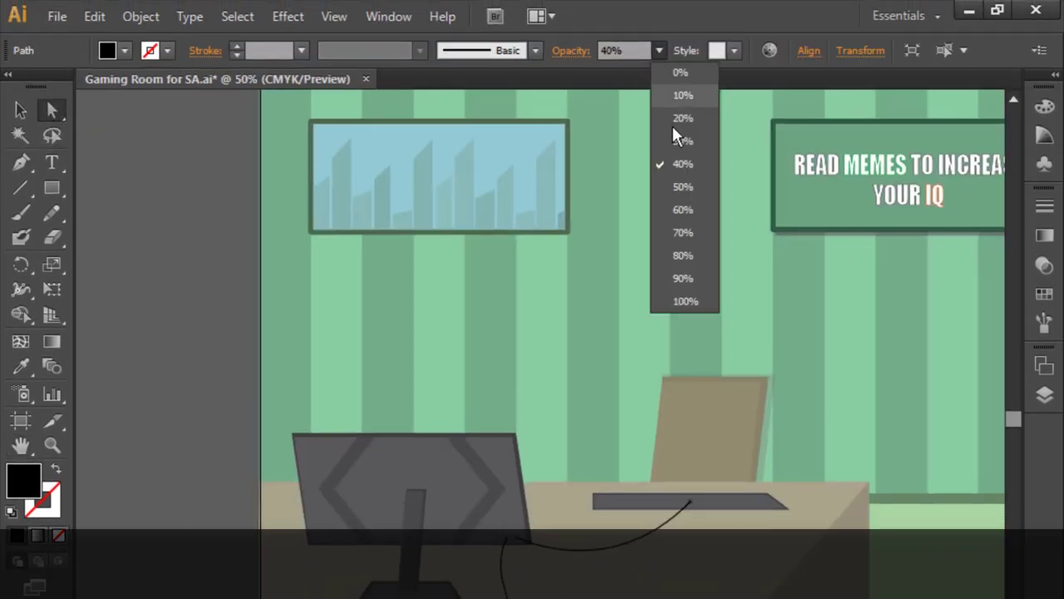
left_click(677, 136)
left_click(239, 235)
Zoom out and pan until the whole room is framed in view
key("ctrl+minus")
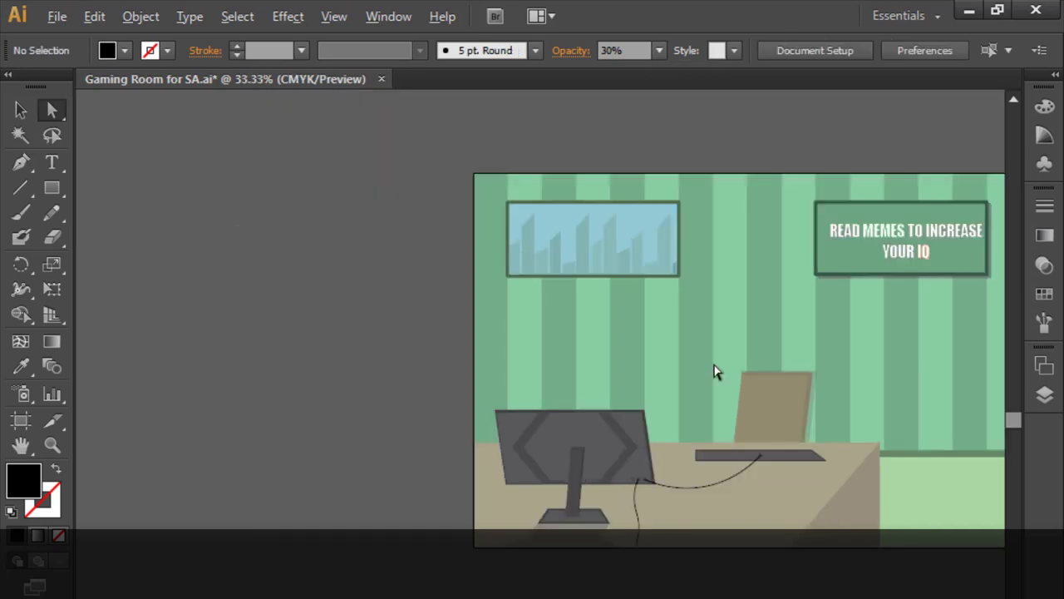
left_click(21, 445)
left_click_drag(399, 385, 178, 429)
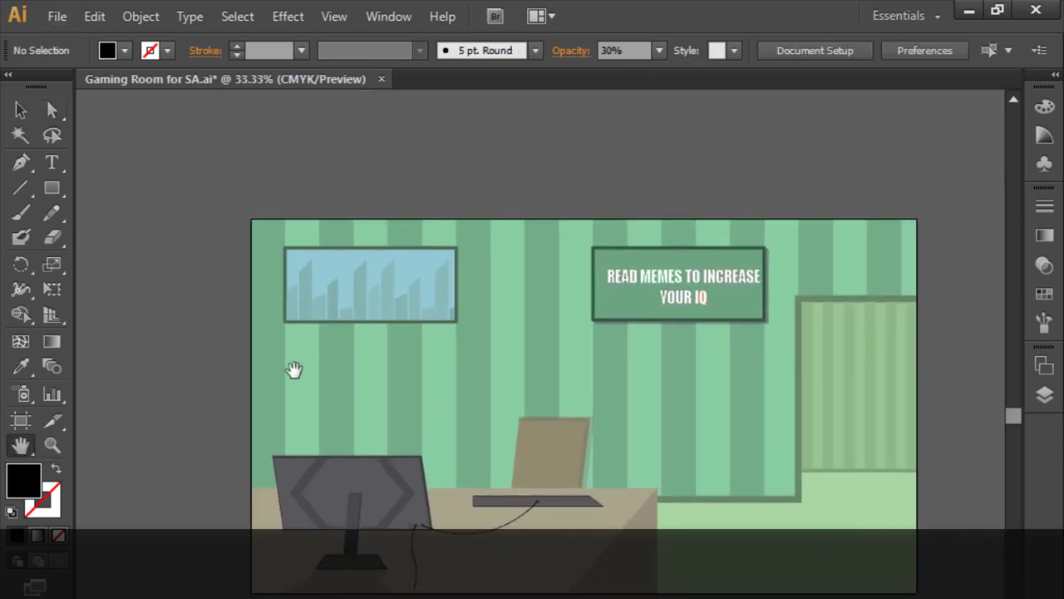
left_click_drag(295, 371, 283, 379)
left_click(54, 110)
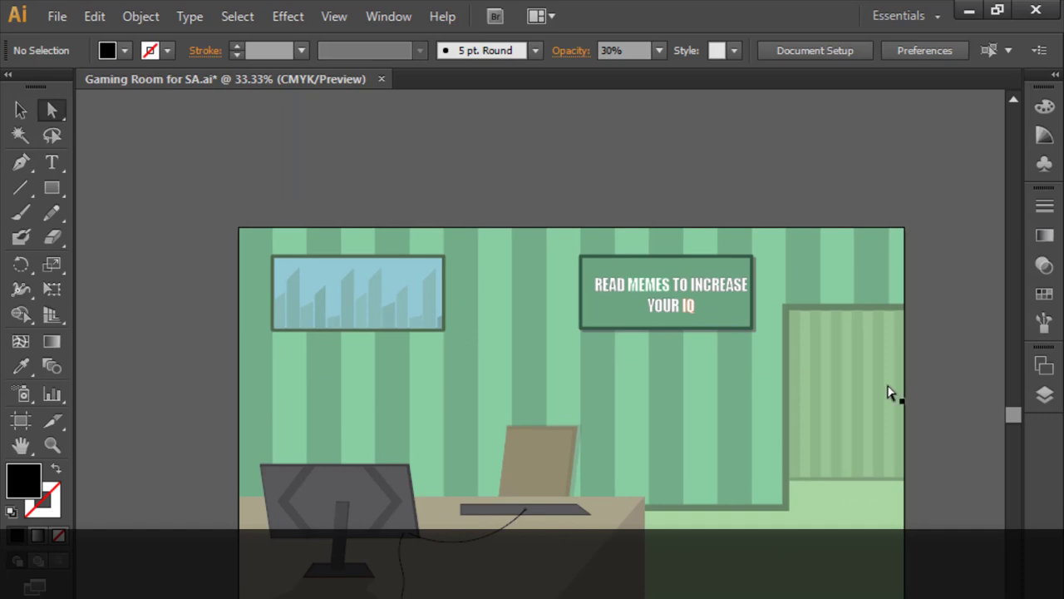
left_click(21, 445)
left_click_drag(506, 354, 302, 399)
left_click_drag(518, 387, 479, 399)
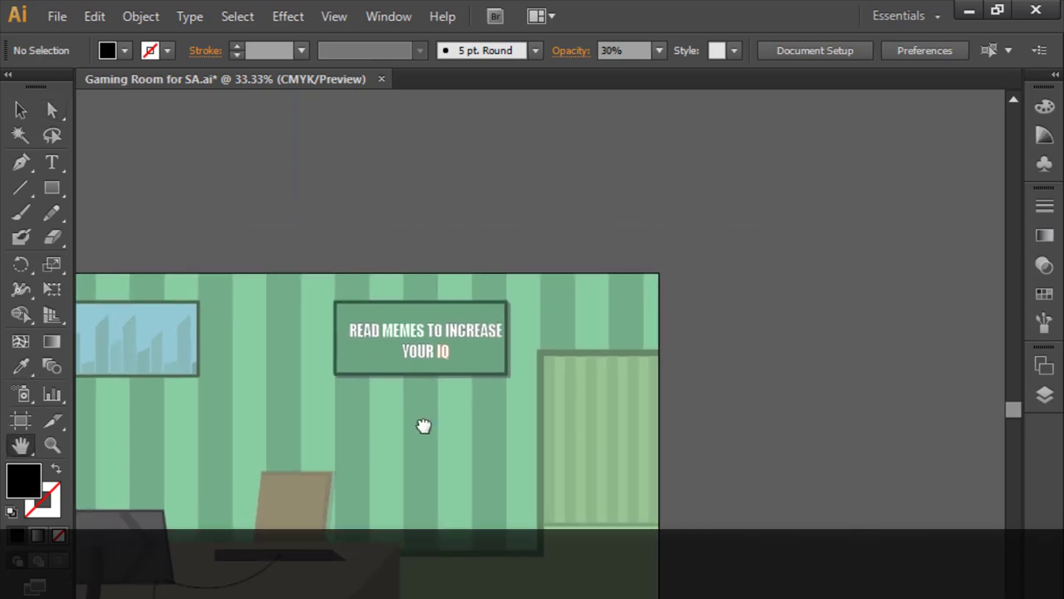
left_click_drag(424, 426, 588, 346)
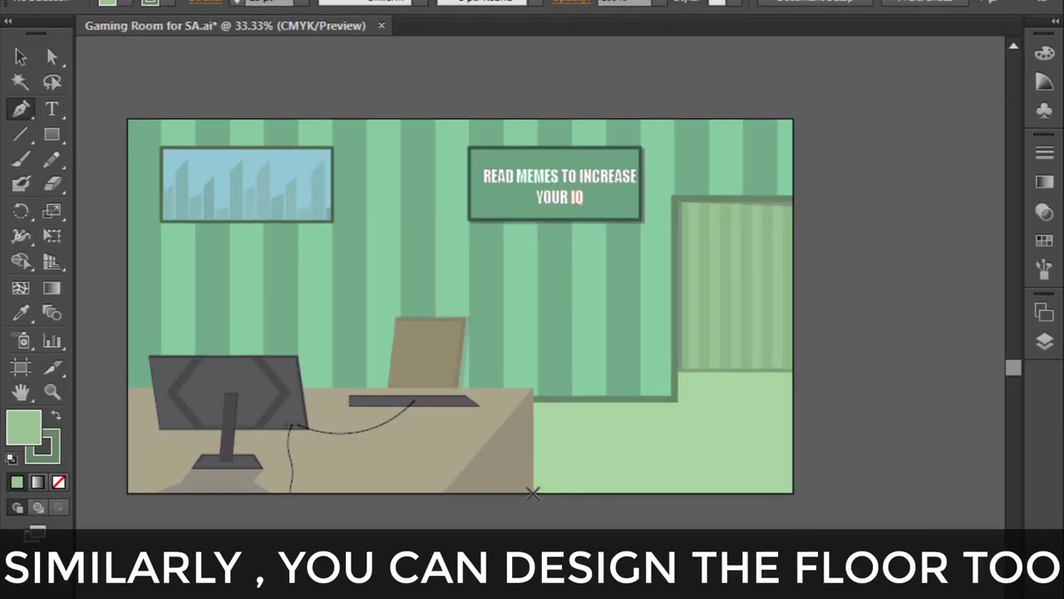
Draw a curved floor shape from the desk corner to the right wall, with stroke None
left_click(533, 493)
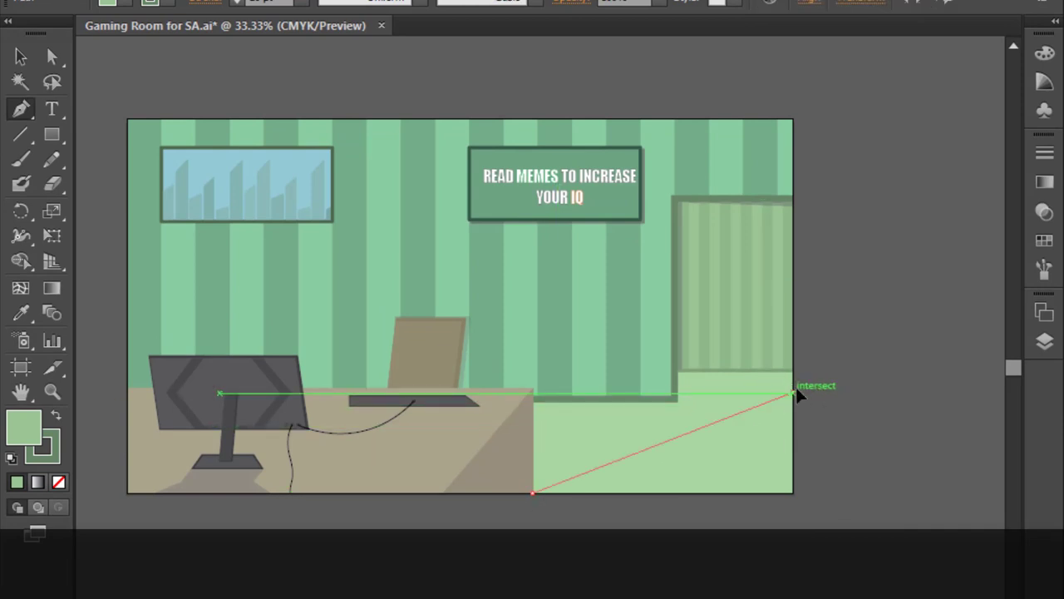
mouse_move(792, 393)
left_mouse_down()
mouse_move(807, 285)
mouse_move(865, 310)
left_mouse_up()
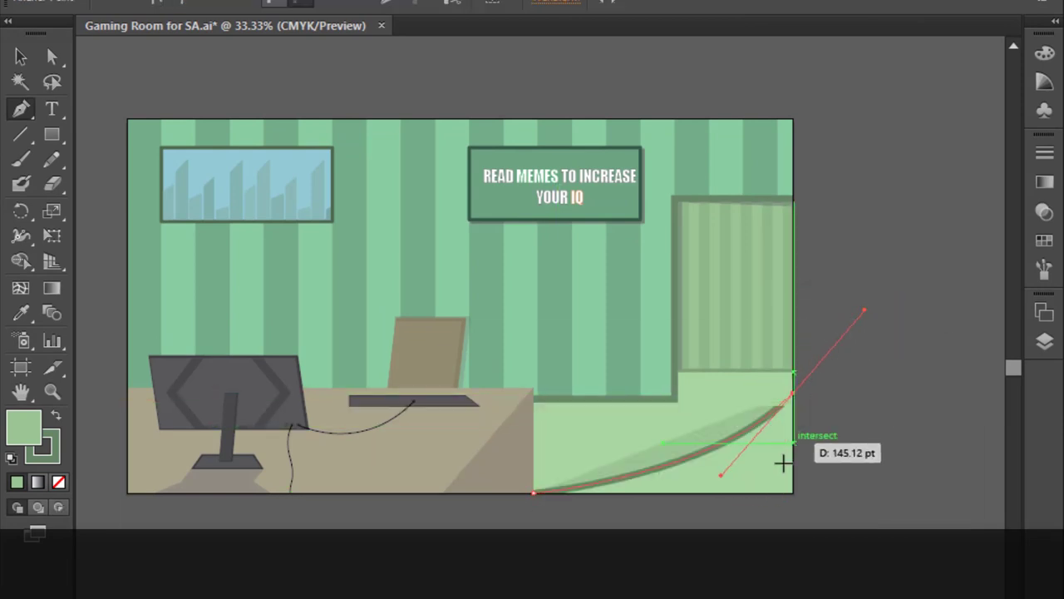
left_click(793, 493)
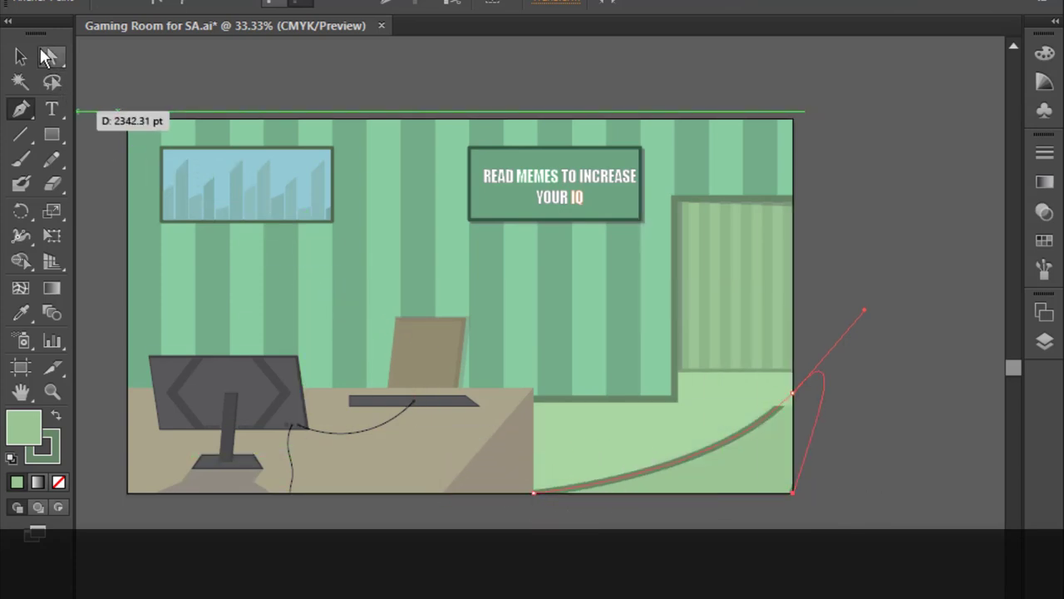
left_click(21, 57)
left_click(815, 380)
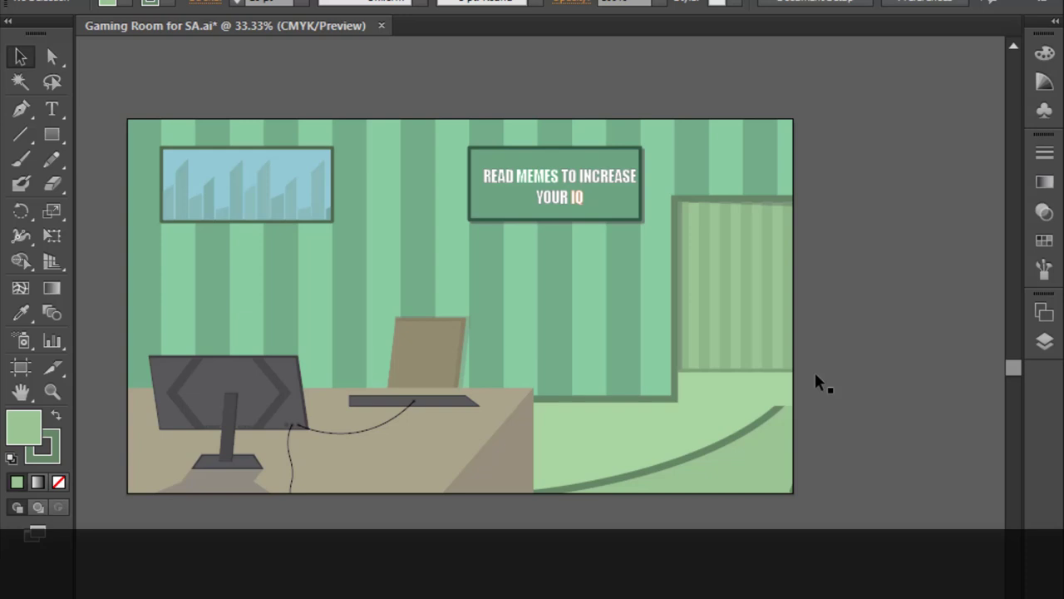
left_click(773, 475)
left_click(141, 2)
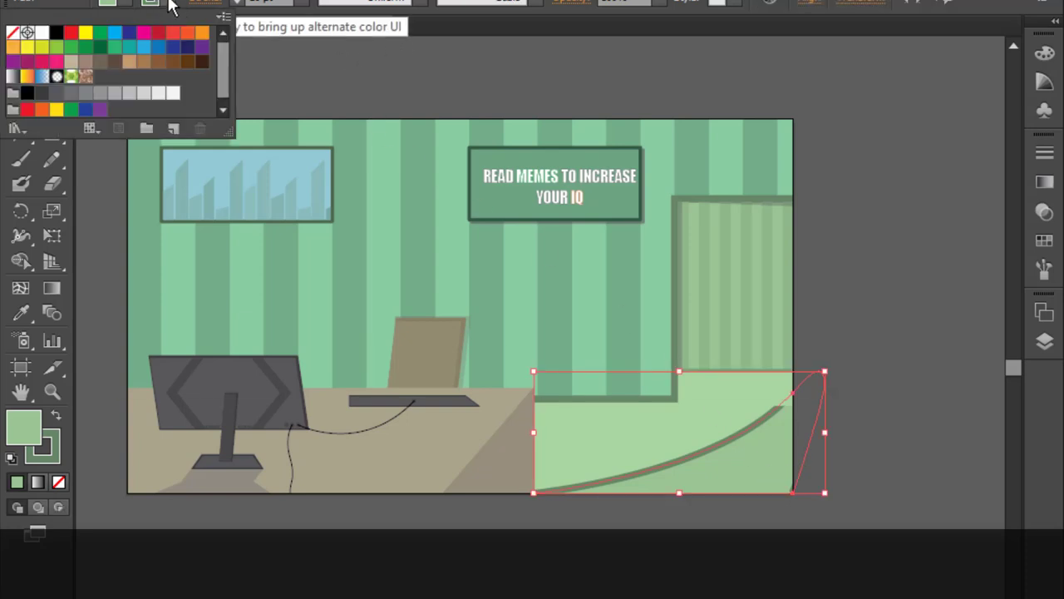
left_click(12, 33)
left_click(820, 178)
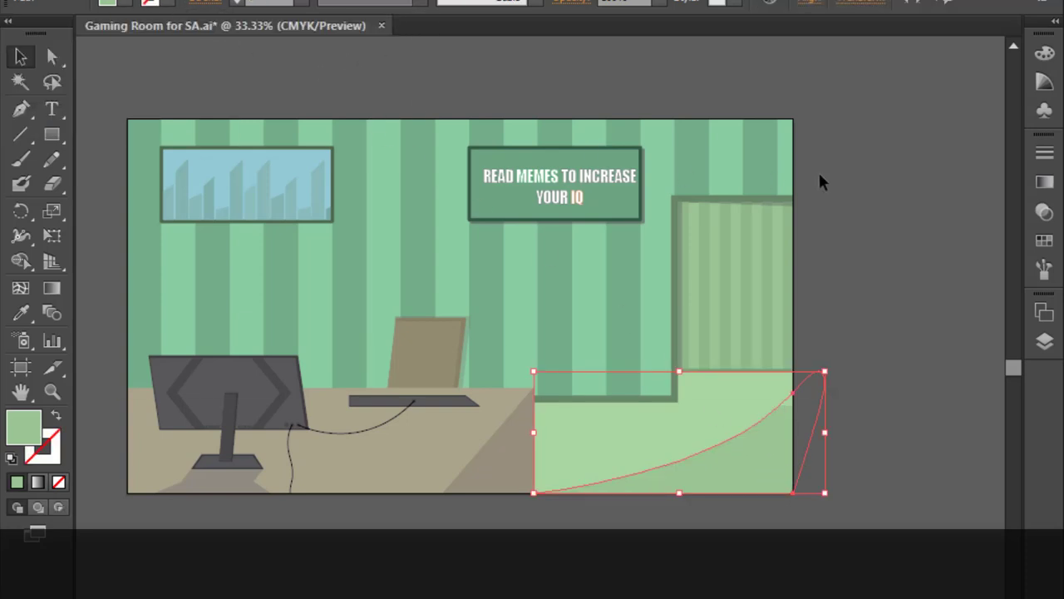
left_click(811, 215)
Stretch the floor shape past the right edge, then enlarge and reposition it
left_click(772, 465)
left_click_drag(829, 432, 855, 432)
left_click(922, 399)
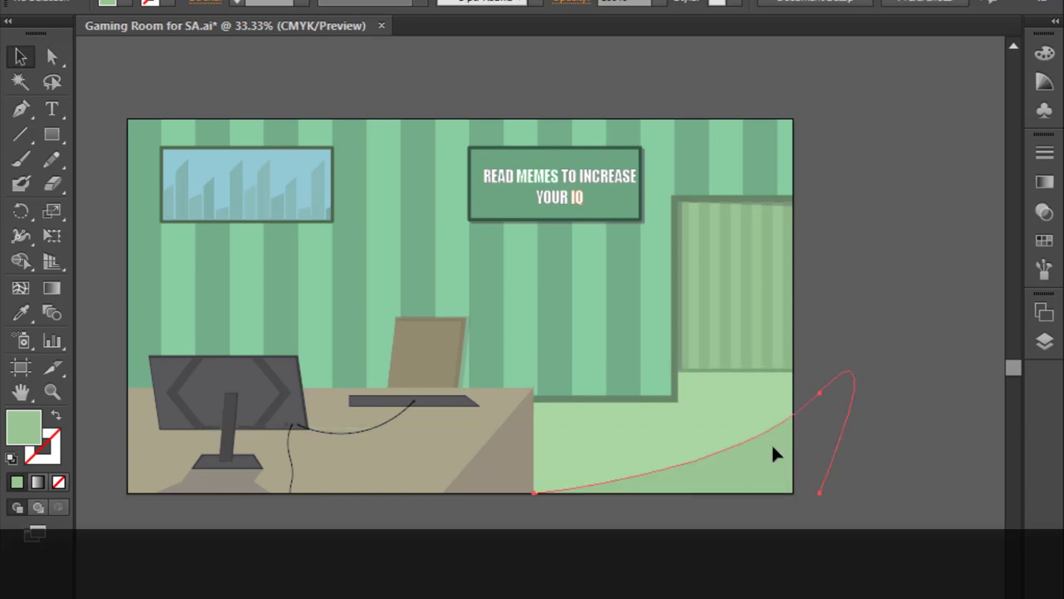
left_click_drag(774, 454, 687, 470)
left_click(929, 466)
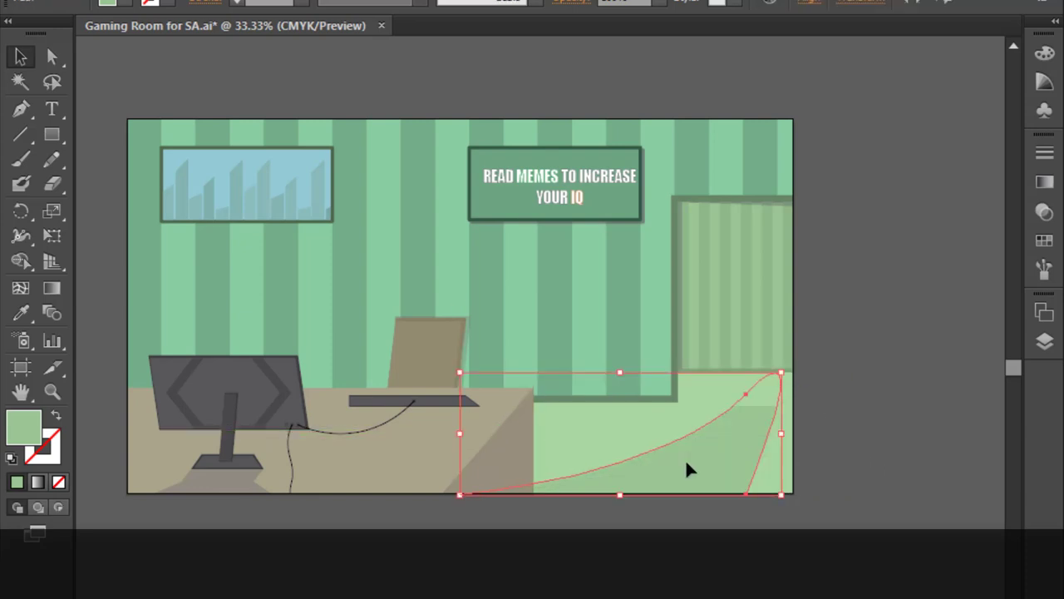
left_click_drag(782, 495, 861, 529)
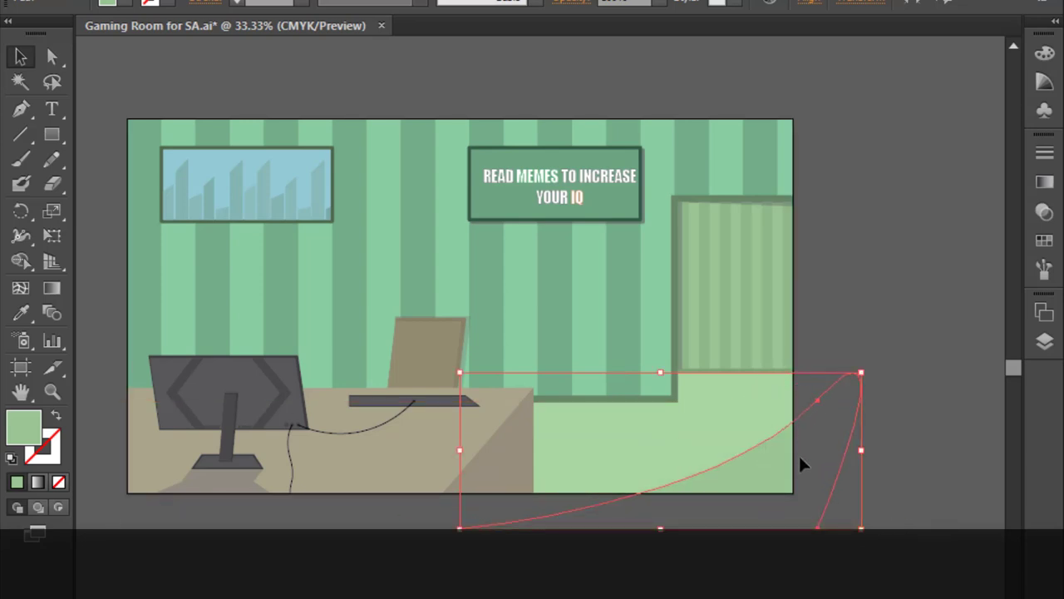
left_click_drag(803, 464, 790, 449)
Widen the floor shape further right and shift it up-left into place
left_click(931, 442)
left_click(756, 435)
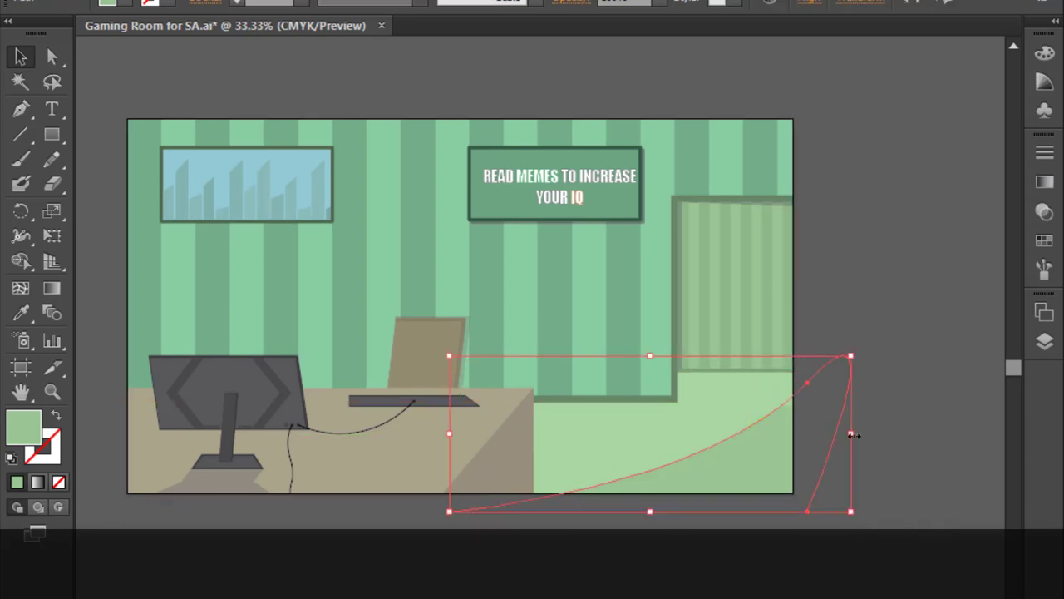
left_click_drag(851, 435, 887, 439)
left_click_drag(813, 451, 807, 434)
left_click(901, 453)
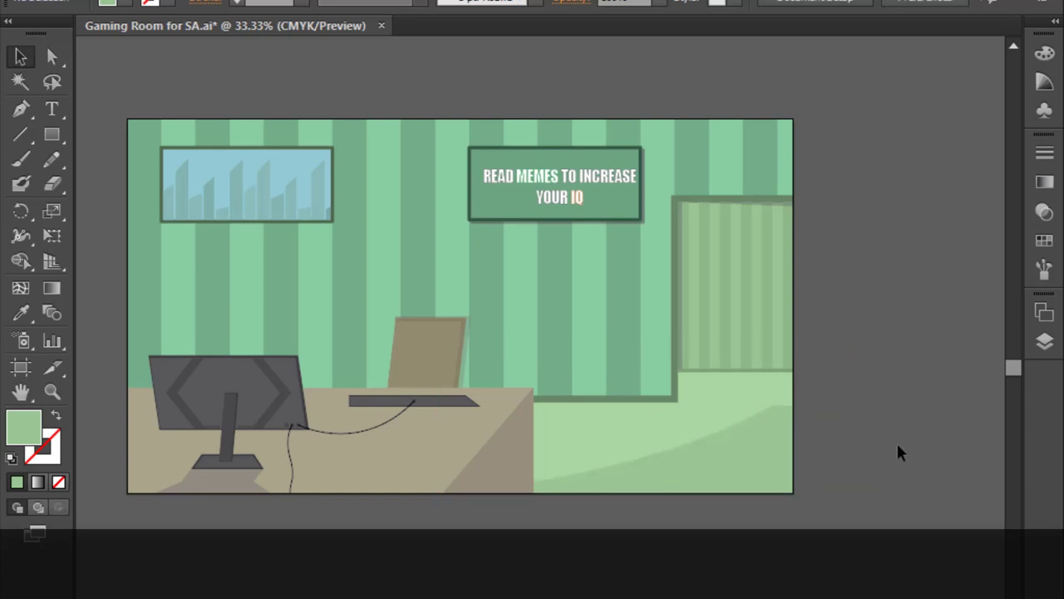
left_click(869, 428)
left_click_drag(871, 418, 927, 421)
left_click(831, 254)
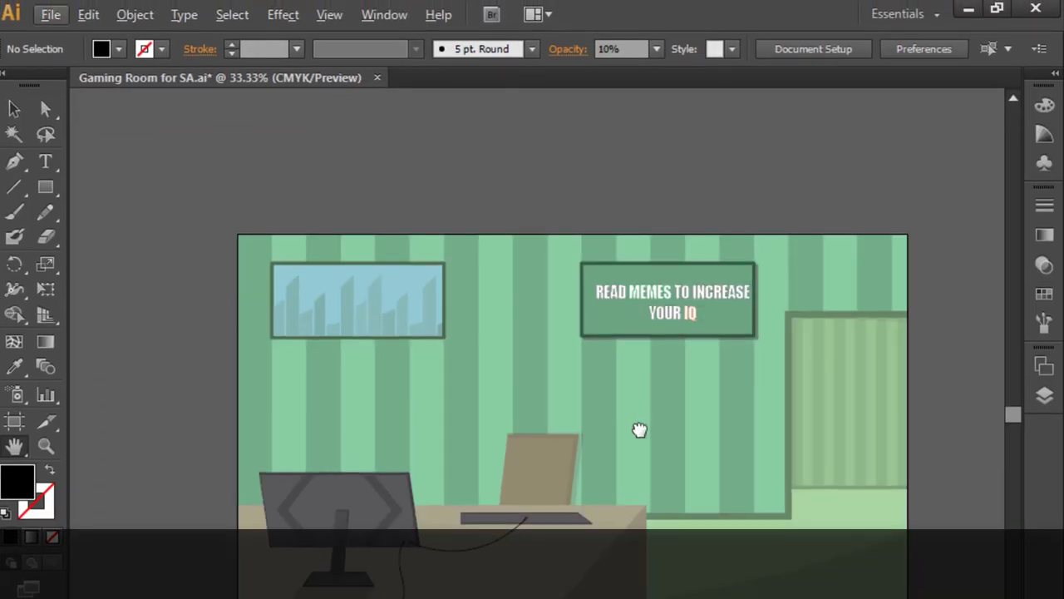
Save the artwork and open Save for Web as PNG-24 at 1920×1080, transparency off
left_click(42, 15)
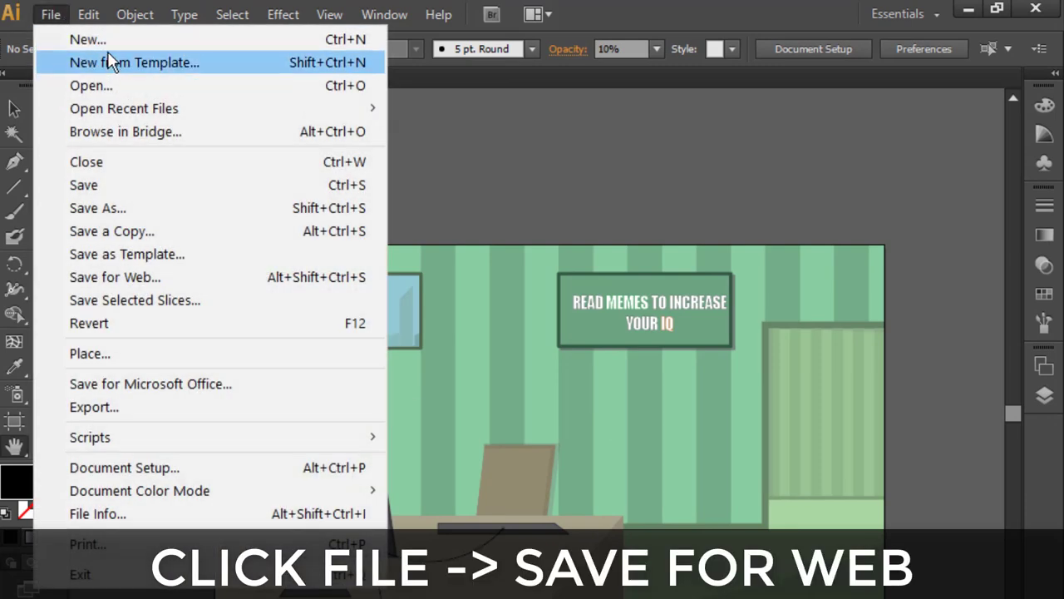
left_click(91, 187)
left_click(50, 15)
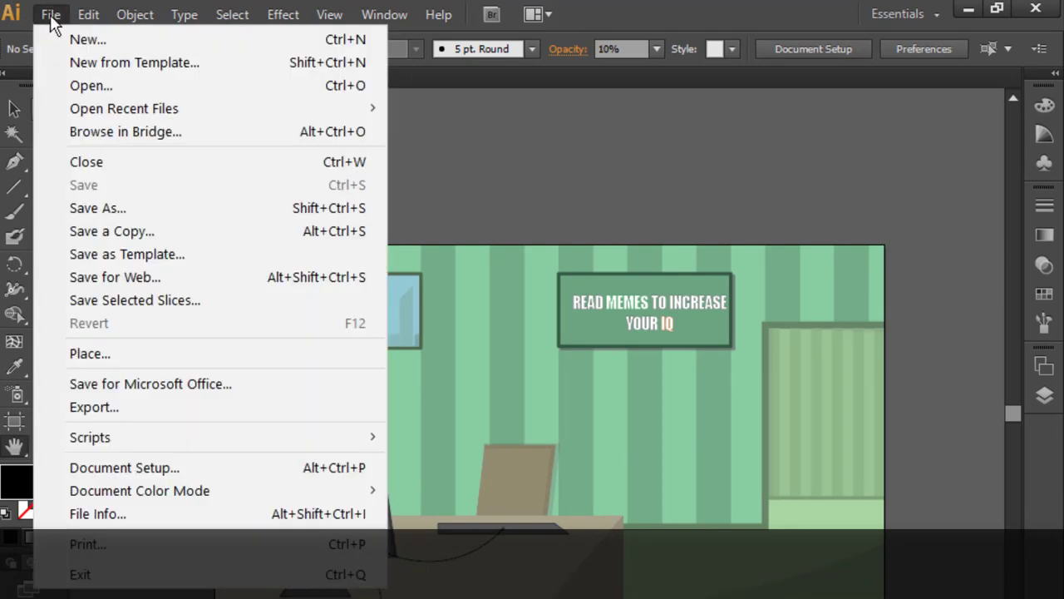
left_click(184, 283)
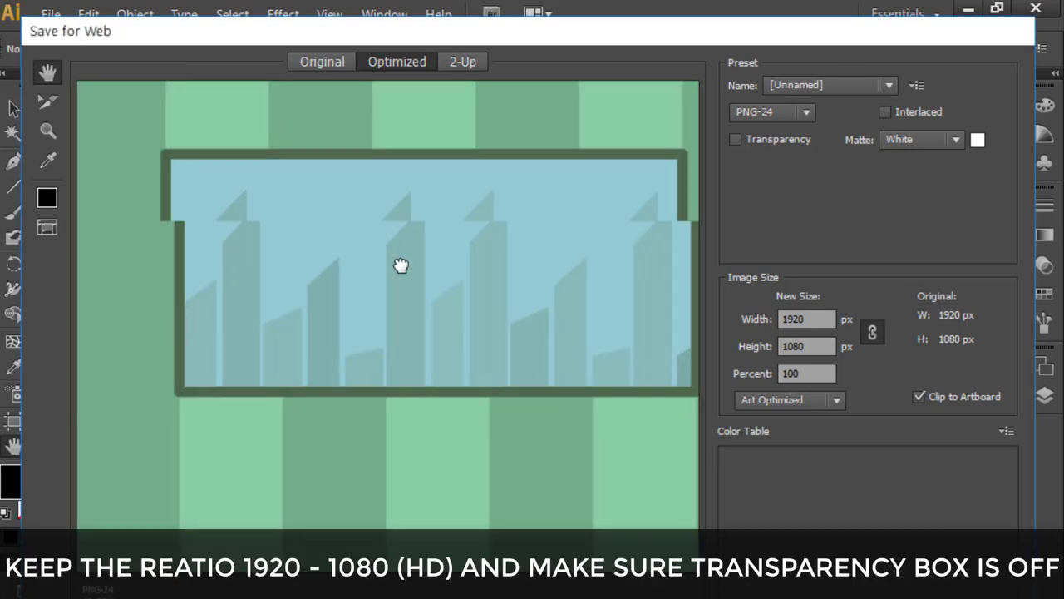
mouse_move(401, 265)
left_mouse_down()
mouse_move(503, 394)
mouse_move(308, 356)
mouse_move(591, 232)
mouse_move(308, 336)
mouse_move(475, 311)
left_mouse_up()
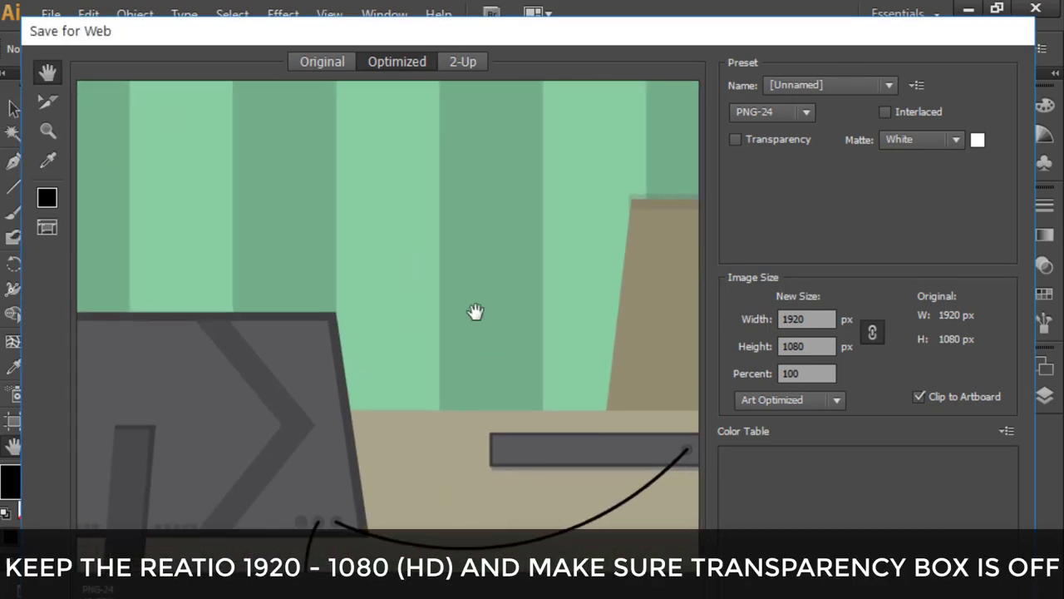